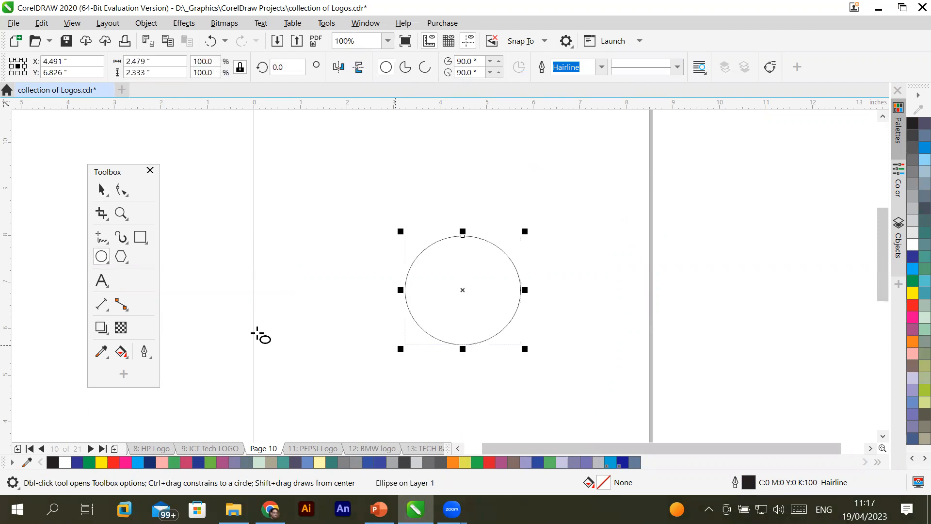
pyautogui.click(100, 328)
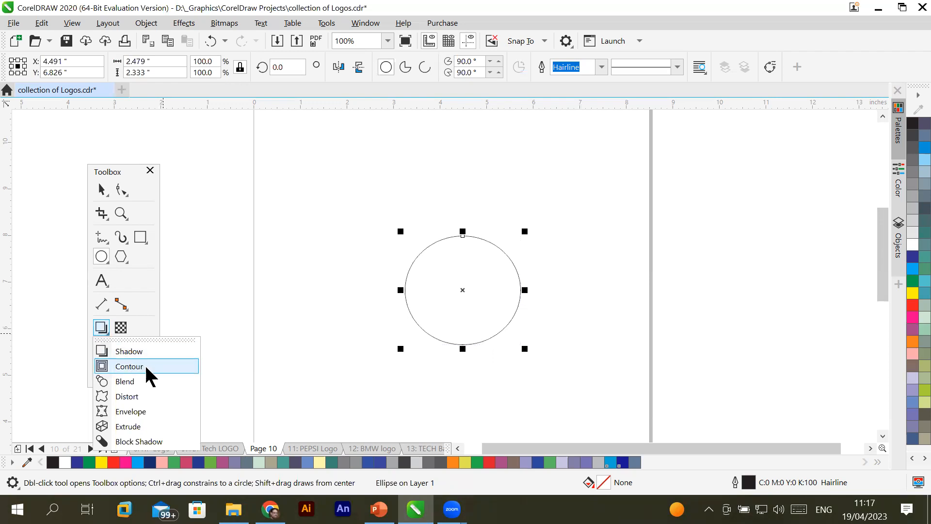
pyautogui.click(184, 24)
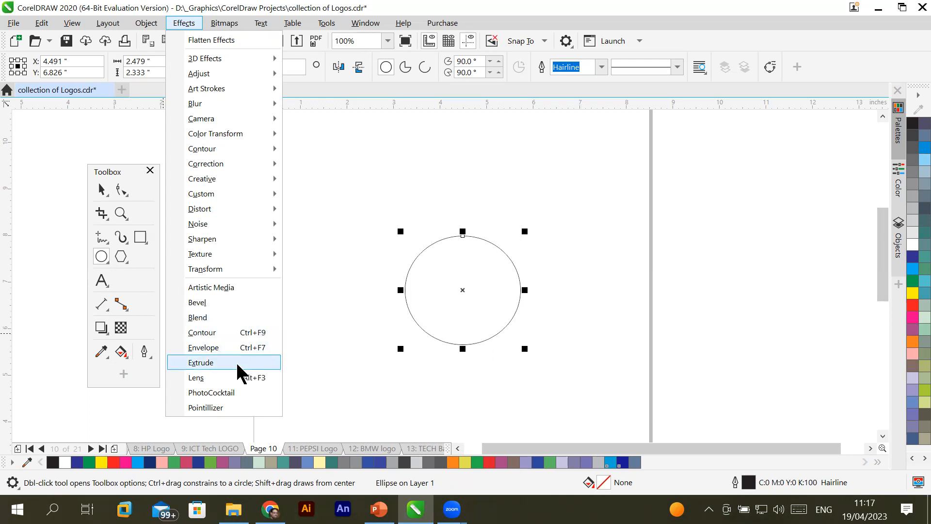
pyautogui.click(102, 327)
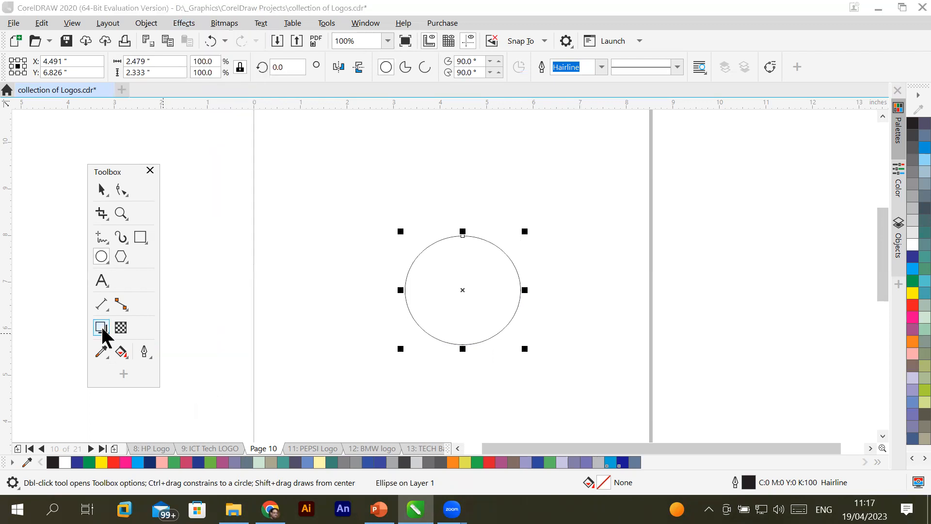
pyautogui.click(102, 328)
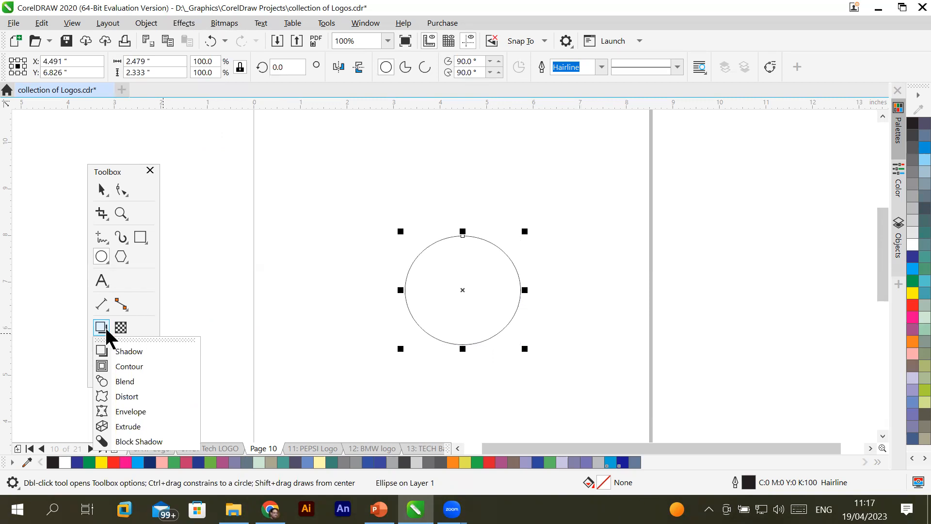
pyautogui.click(134, 349)
pyautogui.click(104, 328)
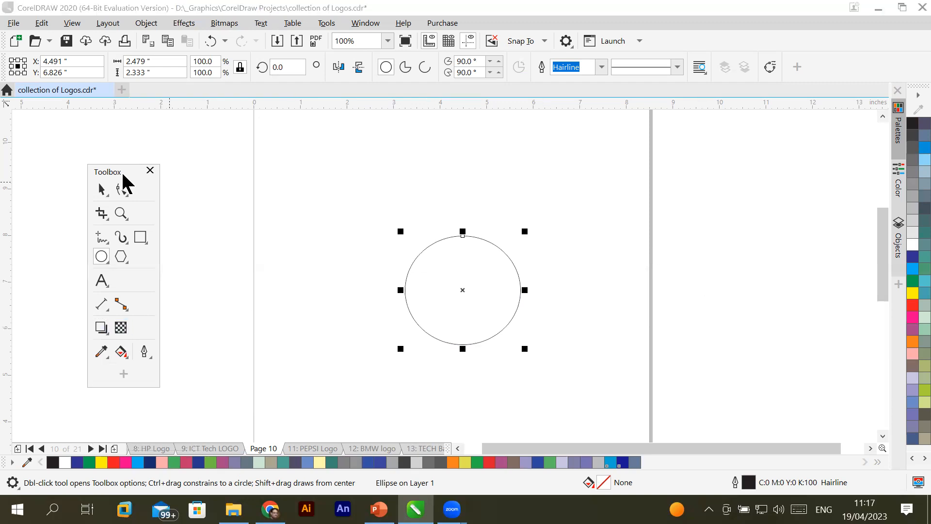
# Fill the selected circle with cyan, leaving its outline width at Hairline
pyautogui.click(104, 190)
pyautogui.click(104, 190)
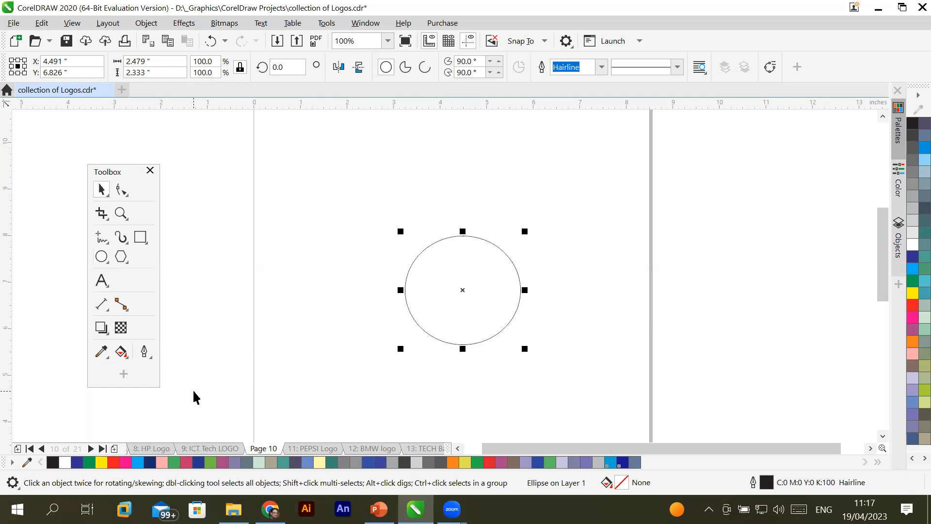
pyautogui.click(139, 463)
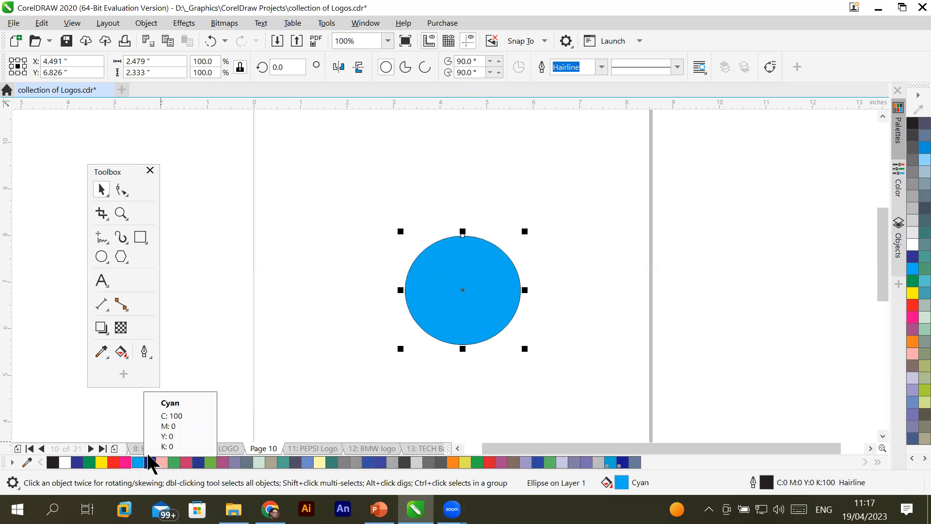
pyautogui.click(602, 68)
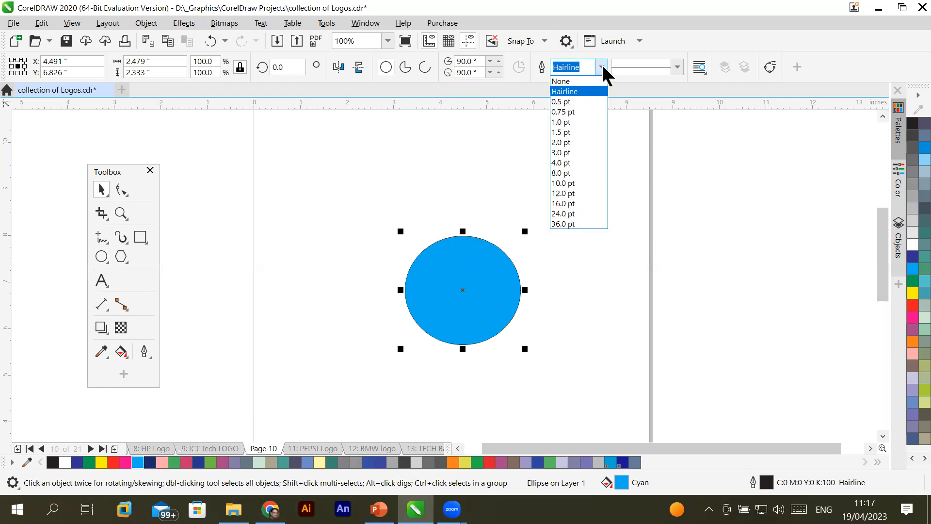
pyautogui.click(603, 69)
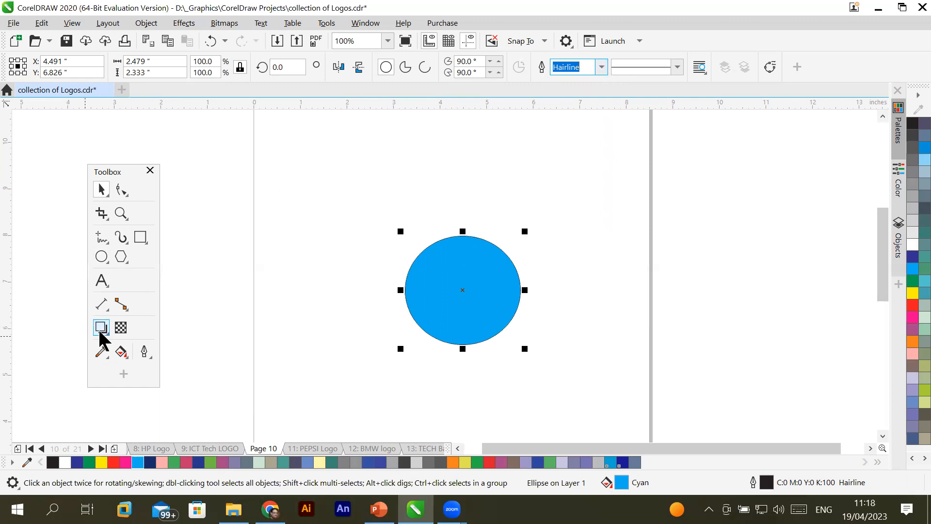
# Open the Contour settings for the cyan circle and try To center alignment with round corners
pyautogui.click(183, 25)
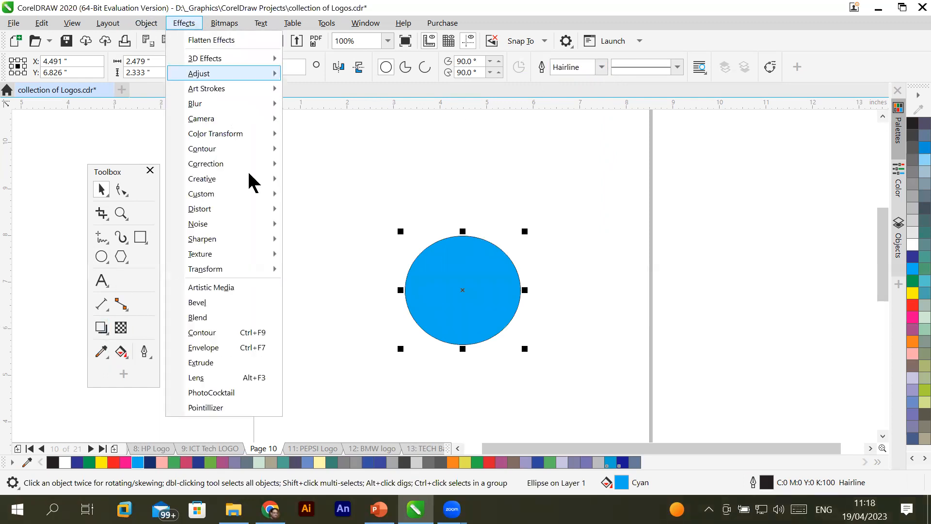
pyautogui.click(247, 332)
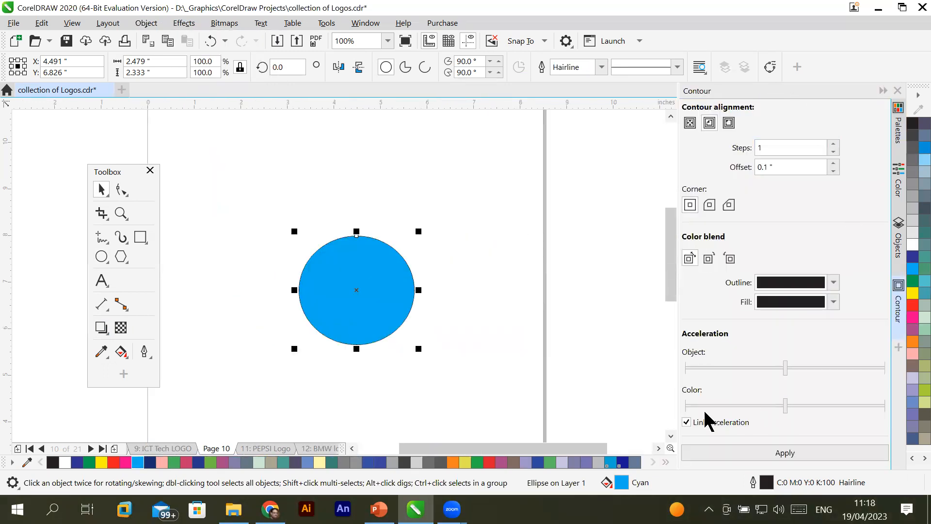
pyautogui.click(708, 123)
pyautogui.click(691, 123)
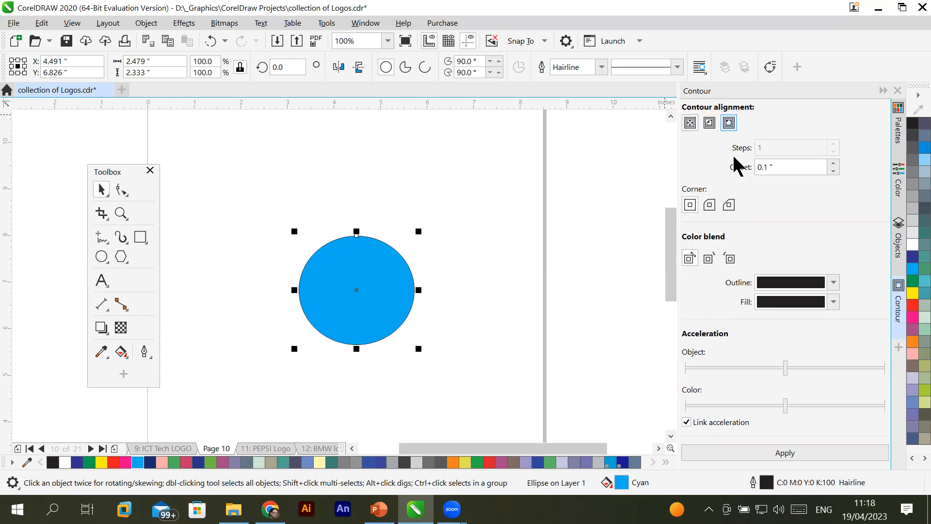
pyautogui.click(709, 206)
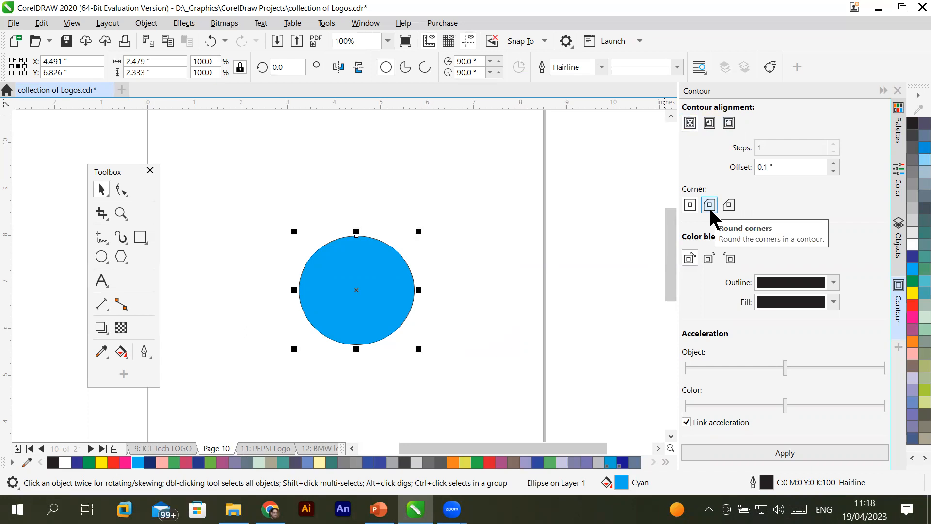
# Move the cyan circle up towards the page's upper-left corner and draw a rectangle about 2.76 by 2.33 inches below it
pyautogui.moveTo(345, 270); pyautogui.dragTo(198, 156)
pyautogui.click(141, 237)
pyautogui.moveTo(309, 297); pyautogui.dragTo(439, 405)
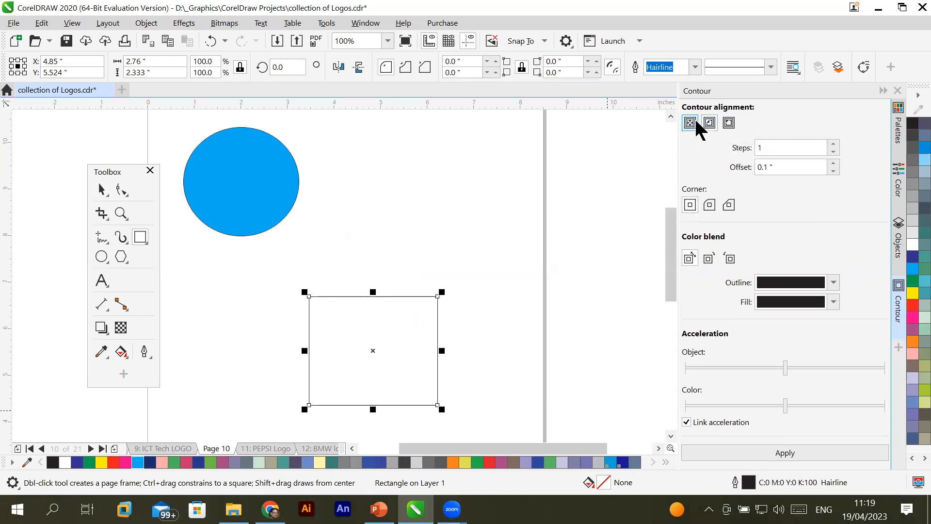
# Apply a 3-step inside contour with a 0.12" offset to the rectangle, and change it to an outside contour
pyautogui.click(834, 144)
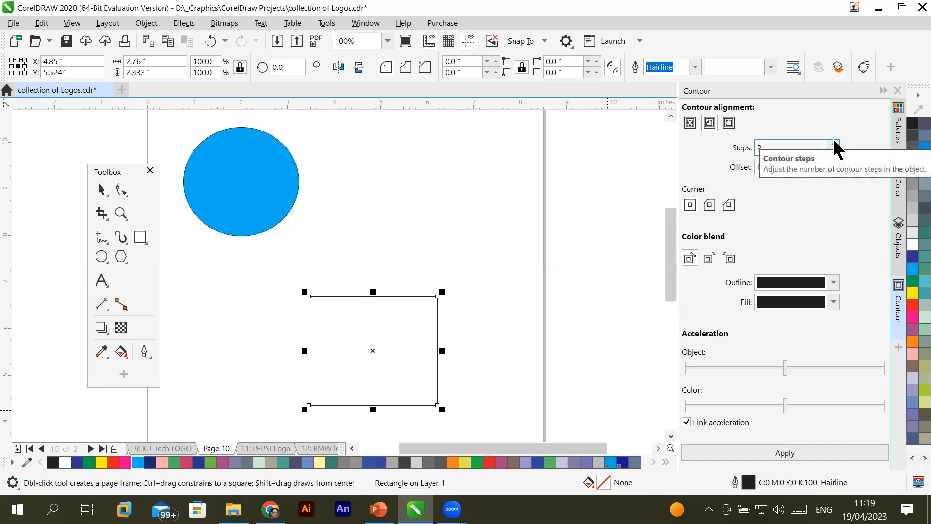
pyautogui.click(833, 144)
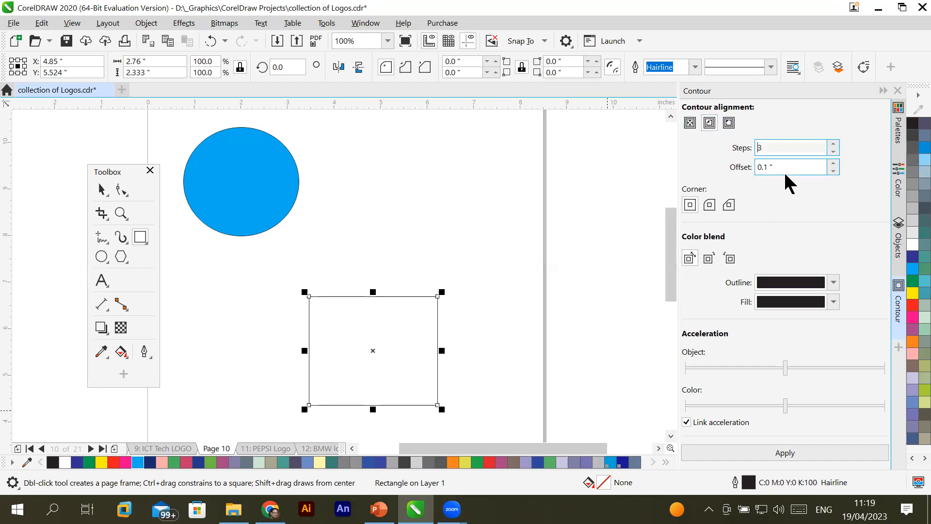
pyautogui.click(836, 165)
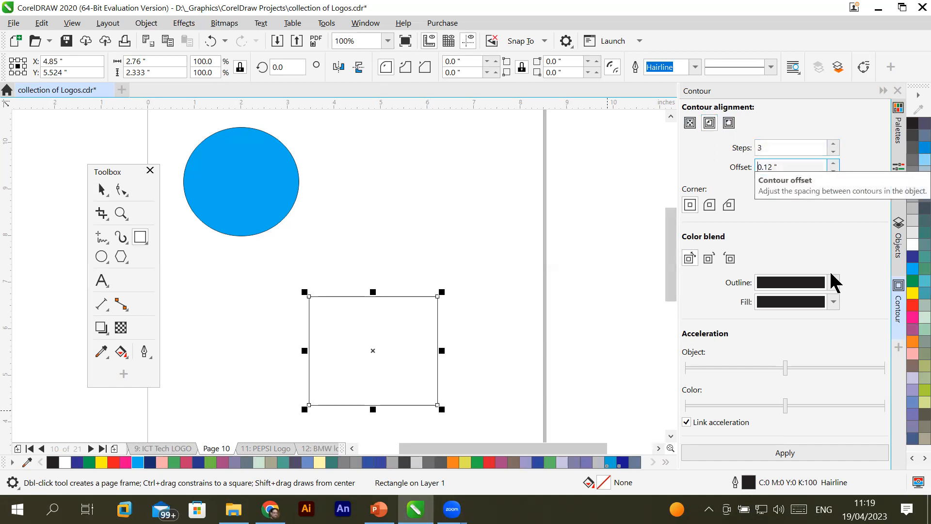
pyautogui.click(772, 453)
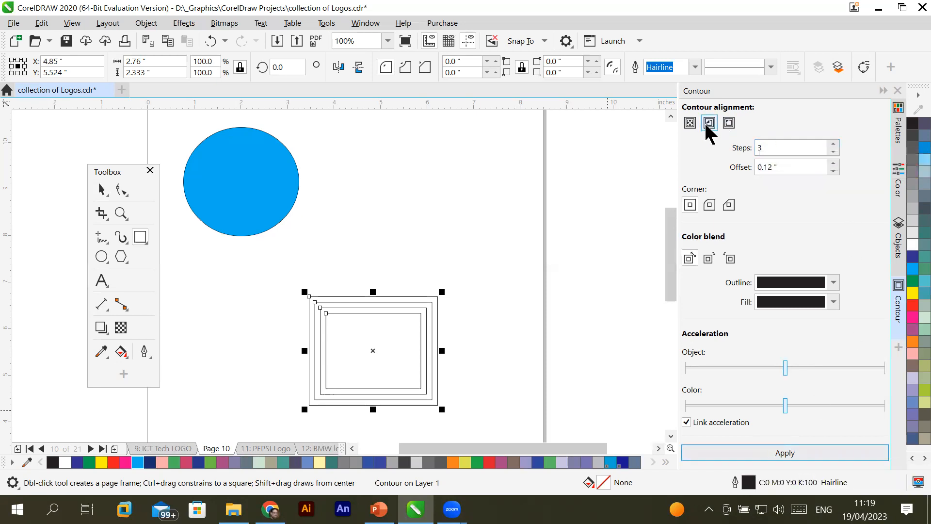
pyautogui.click(729, 123)
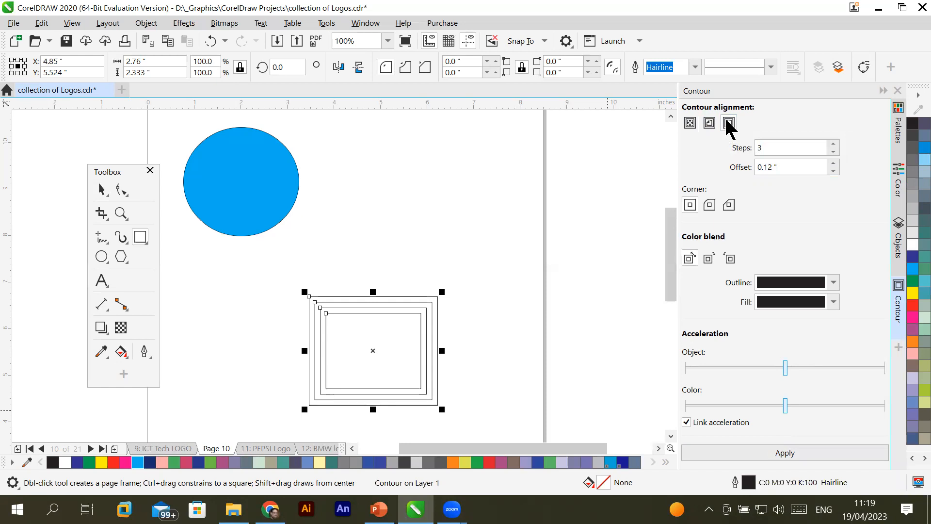
pyautogui.click(770, 441)
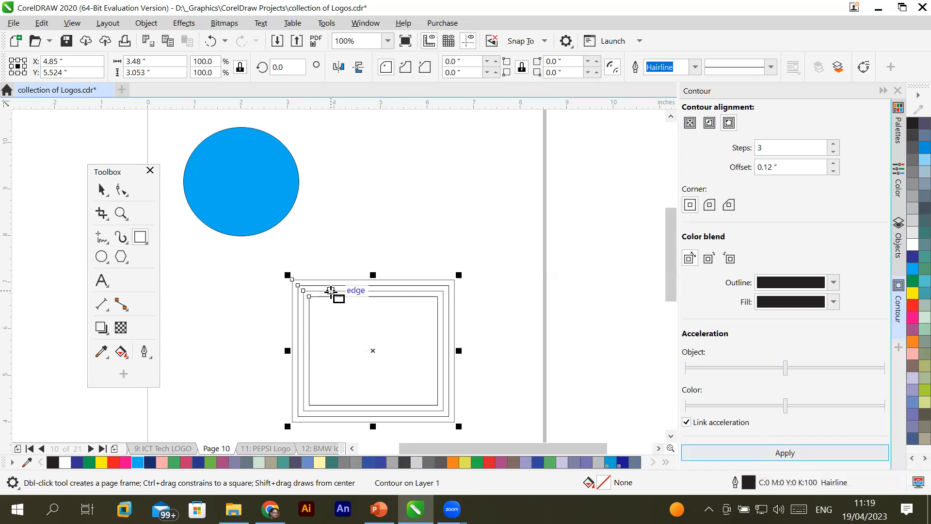
# Try raising the number of contour steps for the rectangle to 10
pyautogui.click(834, 144)
pyautogui.click(833, 144)
pyautogui.click(834, 144)
pyautogui.click(833, 144)
pyautogui.click(834, 144)
pyautogui.click(834, 144)
pyautogui.click(833, 144)
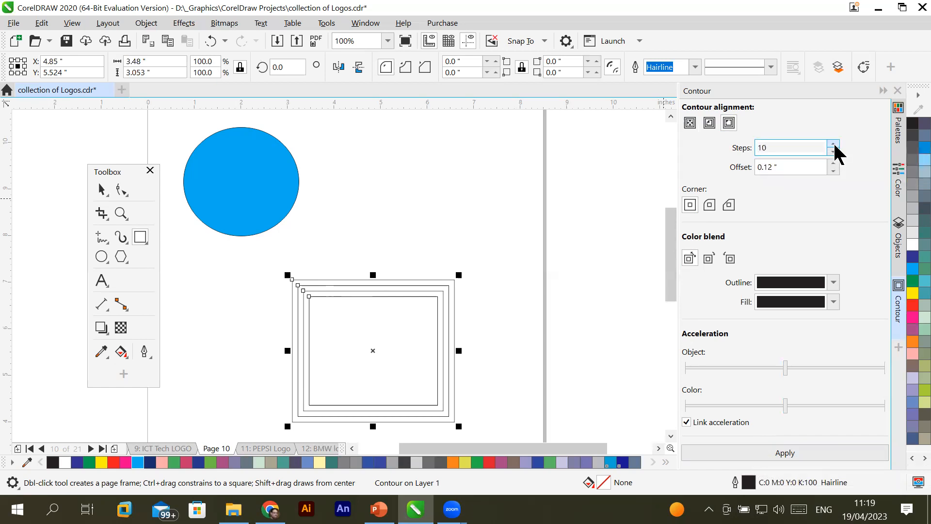
# Try a contour offset of 0.2" with beveled corners for the rectangle
pyautogui.click(834, 163)
pyautogui.click(833, 163)
pyautogui.click(833, 163)
pyautogui.click(834, 163)
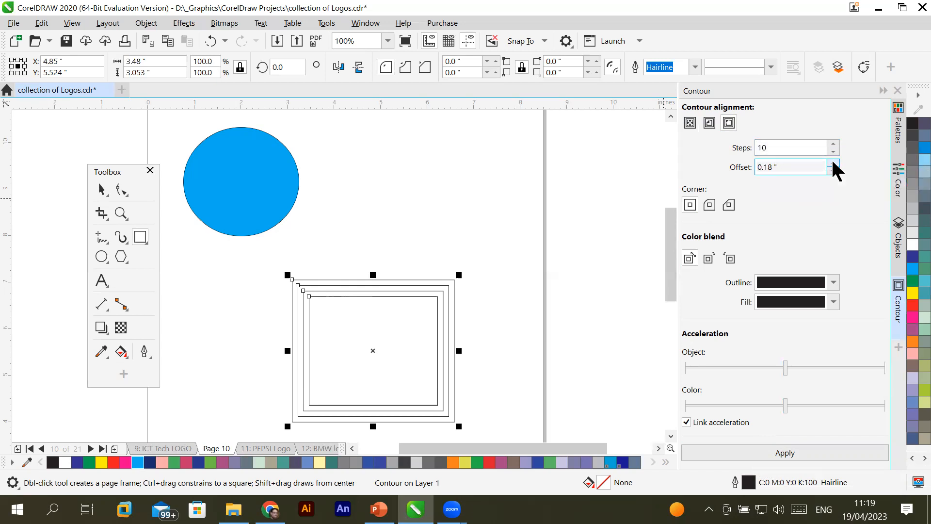
pyautogui.click(833, 163)
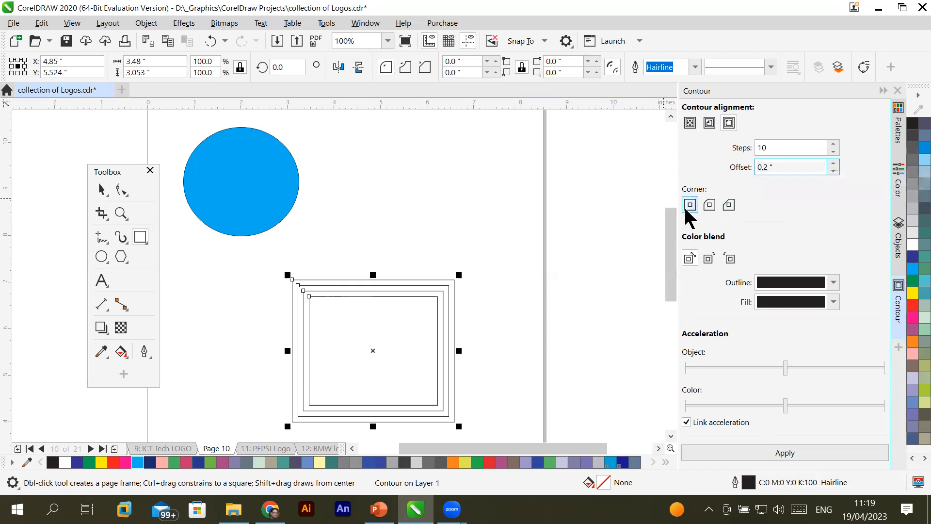
pyautogui.click(728, 206)
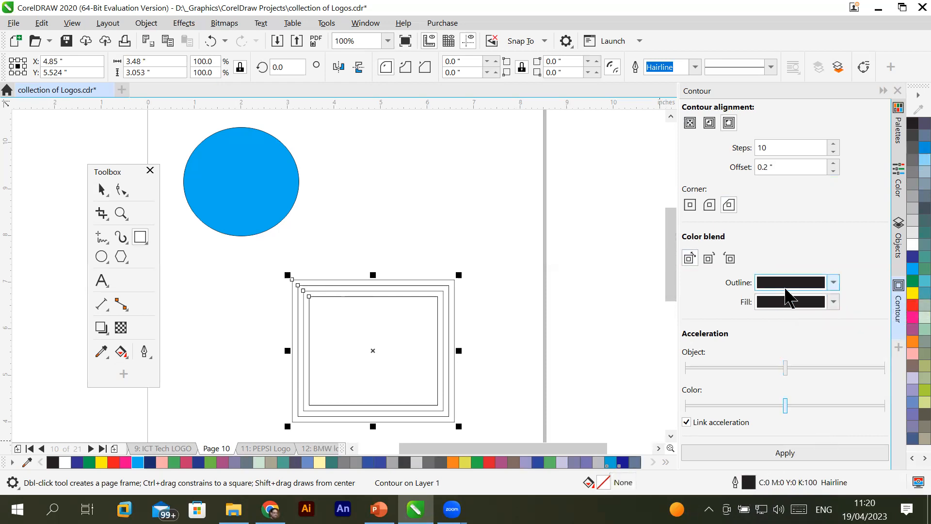
# Set the rectangle's contour outline color to crimson pink from the PANTONE solid coated palette and apply it
pyautogui.click(834, 282)
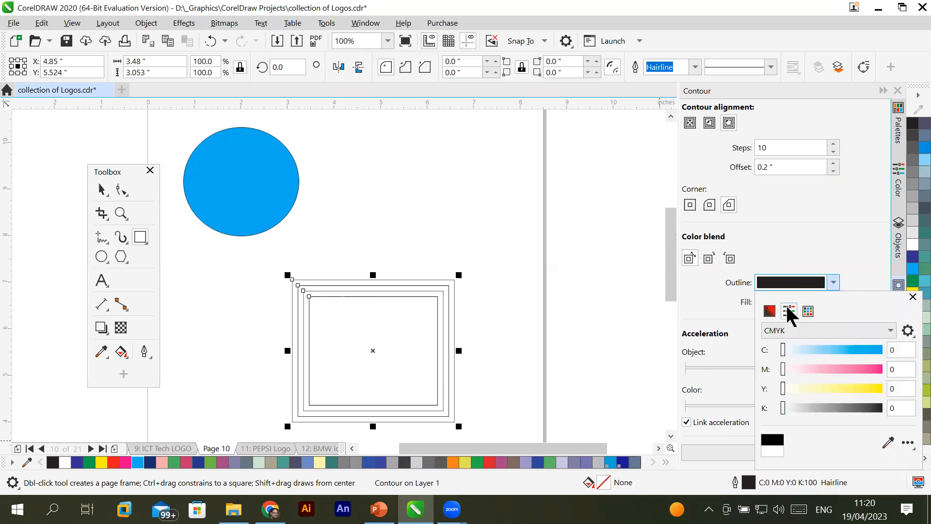
pyautogui.click(808, 312)
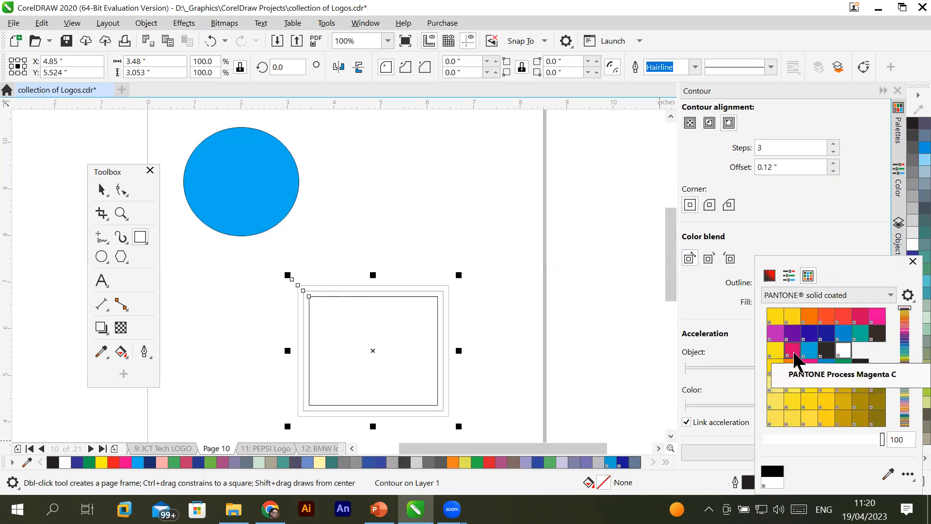
pyautogui.click(864, 320)
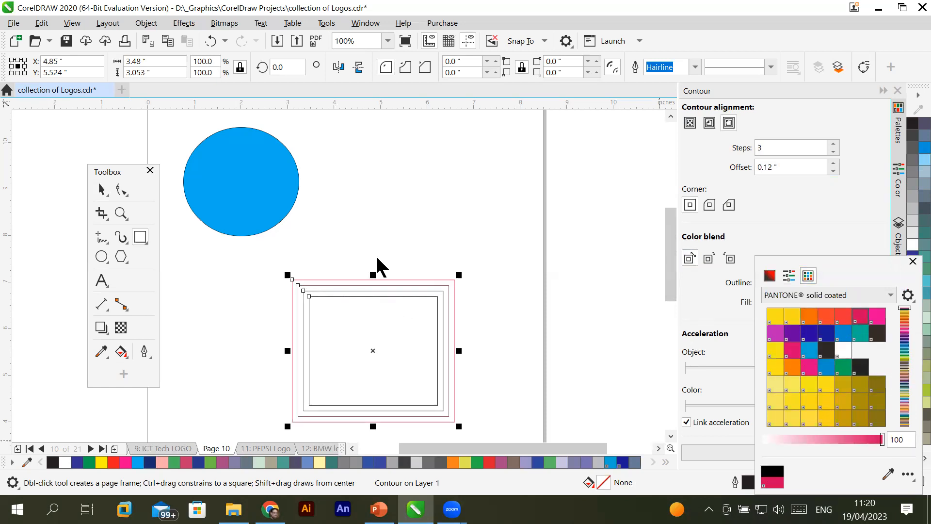
pyautogui.click(756, 235)
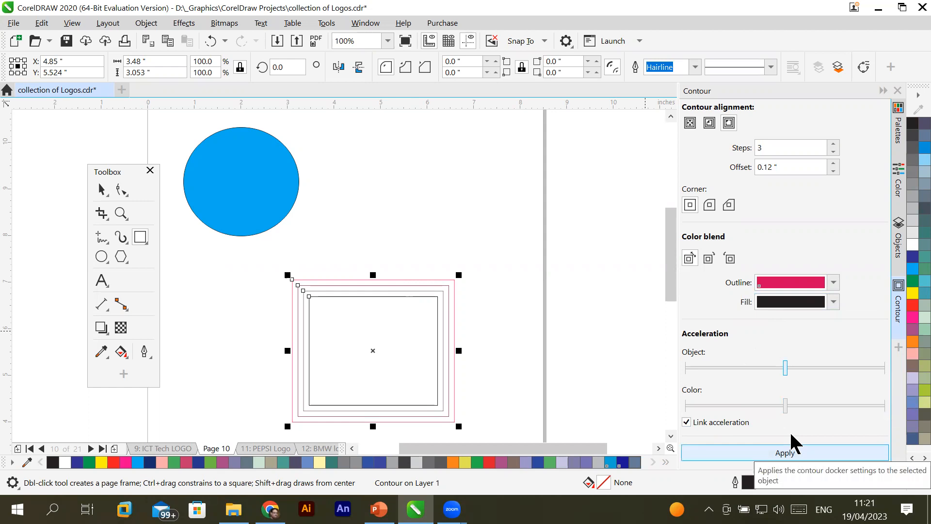
pyautogui.click(791, 452)
pyautogui.click(790, 451)
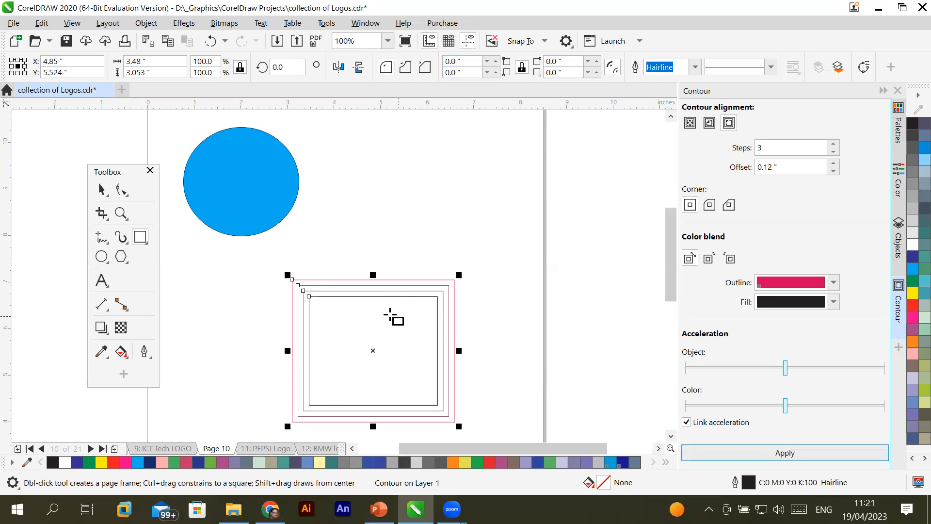
# Set the contoured rectangle's outline width to 8.0 pt and fill it with light blue (C:40 M:0 Y:0 K:0)
pyautogui.scroll(3, 379, 301)
pyautogui.scroll(-1, 378, 301)
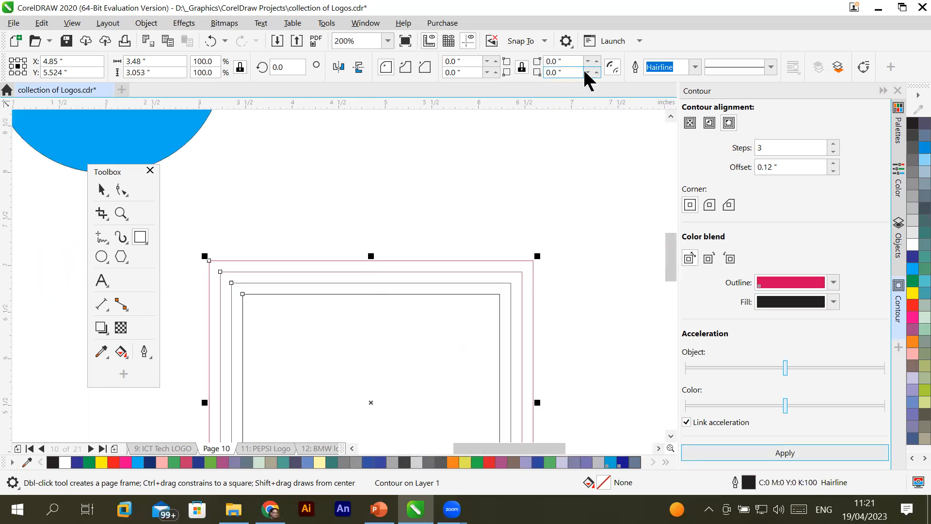
pyautogui.click(696, 67)
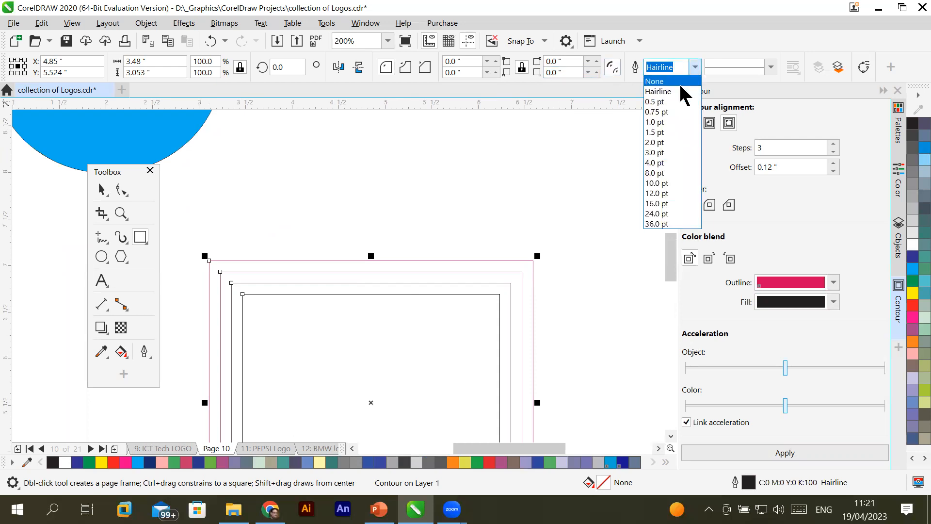
pyautogui.click(661, 173)
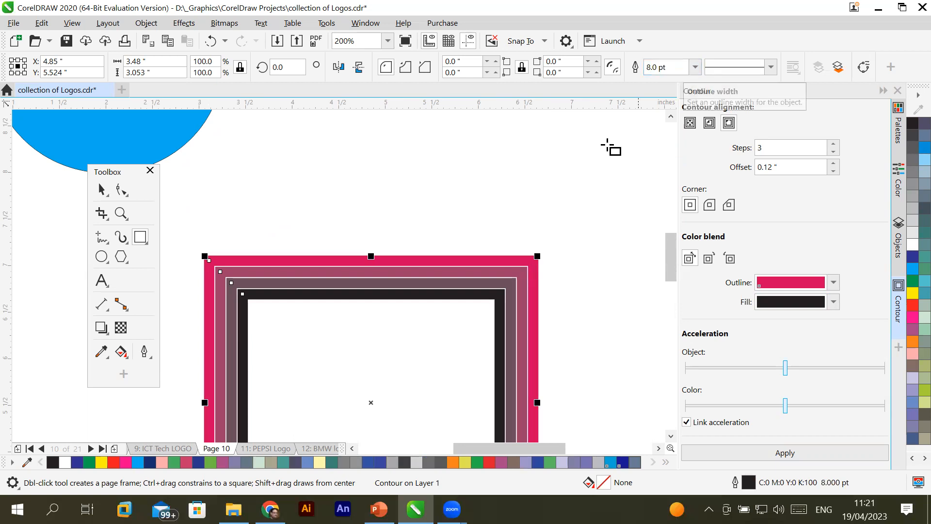
pyautogui.scroll(-2, 495, 219)
pyautogui.scroll(2, 466, 324)
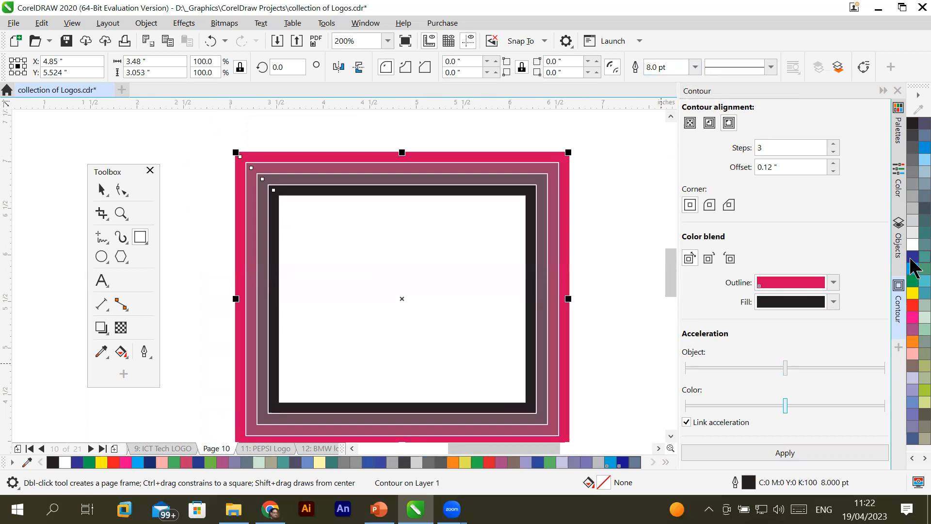
pyautogui.click(912, 167)
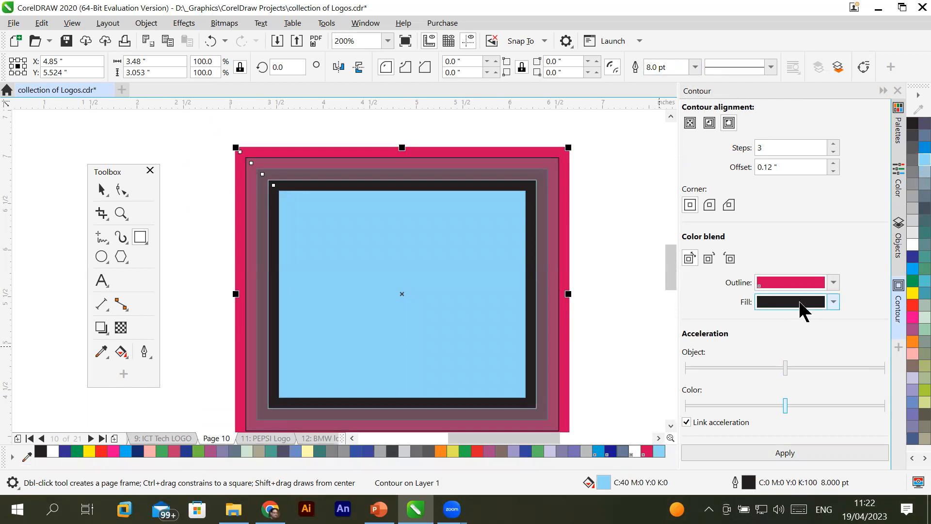
# Set the rectangle's contour fill color to green from the PANTONE solid coated palette
pyautogui.click(834, 302)
pyautogui.click(808, 330)
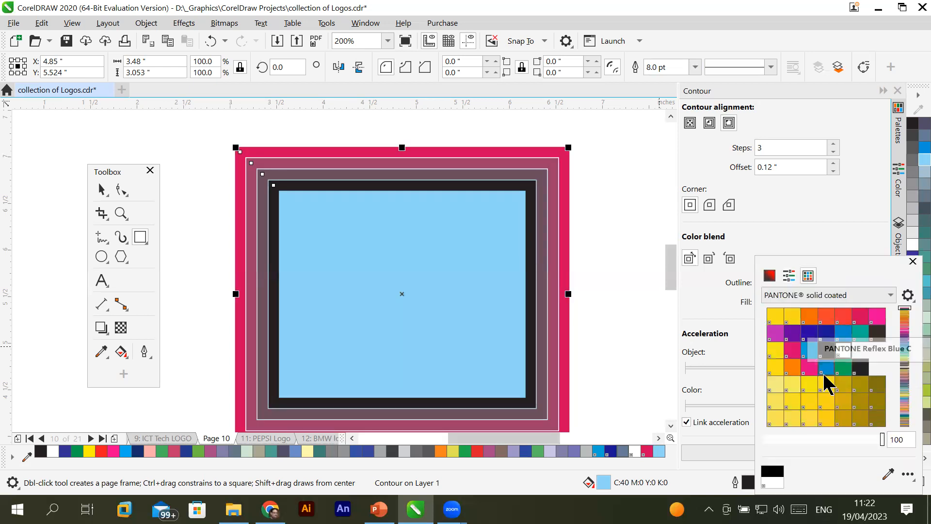
pyautogui.click(848, 369)
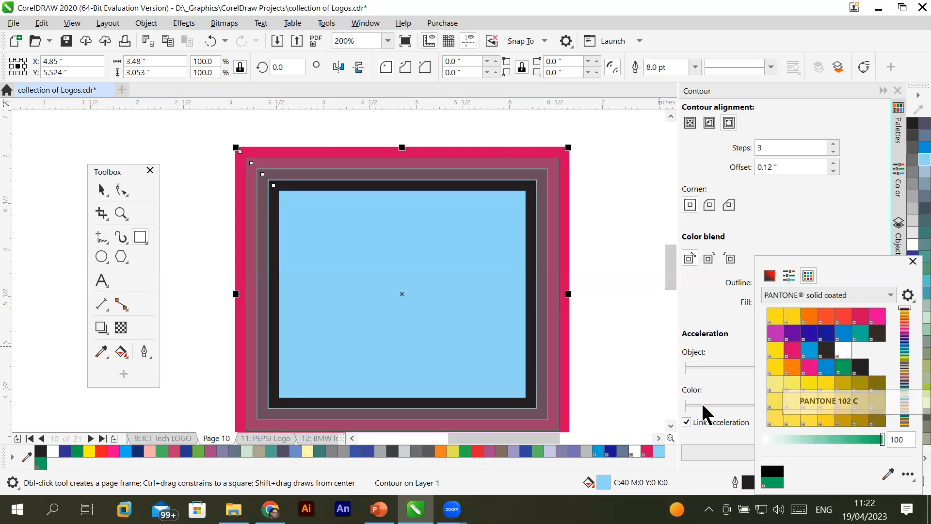
# Try five contour steps on the rectangle, first with rounded corners and after that with beveled corners
pyautogui.click(833, 142)
pyautogui.click(832, 143)
pyautogui.click(832, 144)
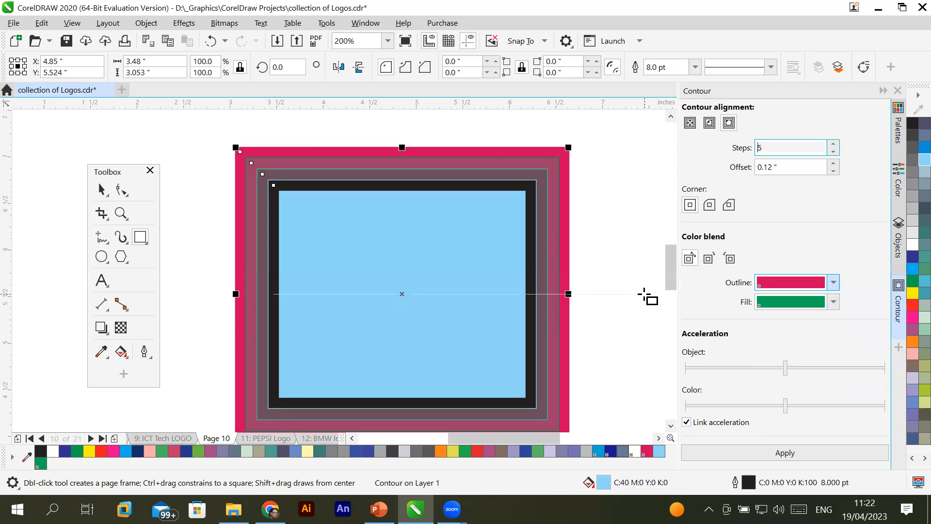
pyautogui.click(708, 204)
pyautogui.click(774, 459)
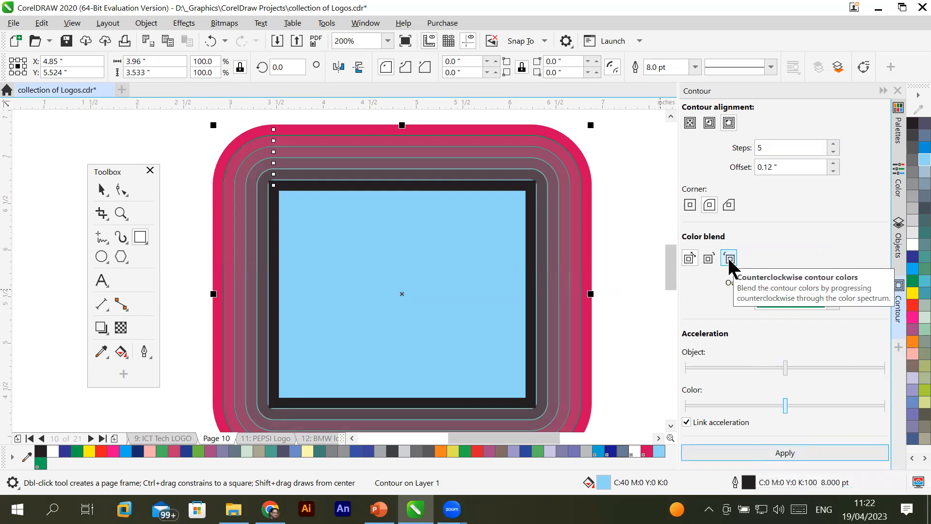
pyautogui.click(730, 205)
pyautogui.click(749, 438)
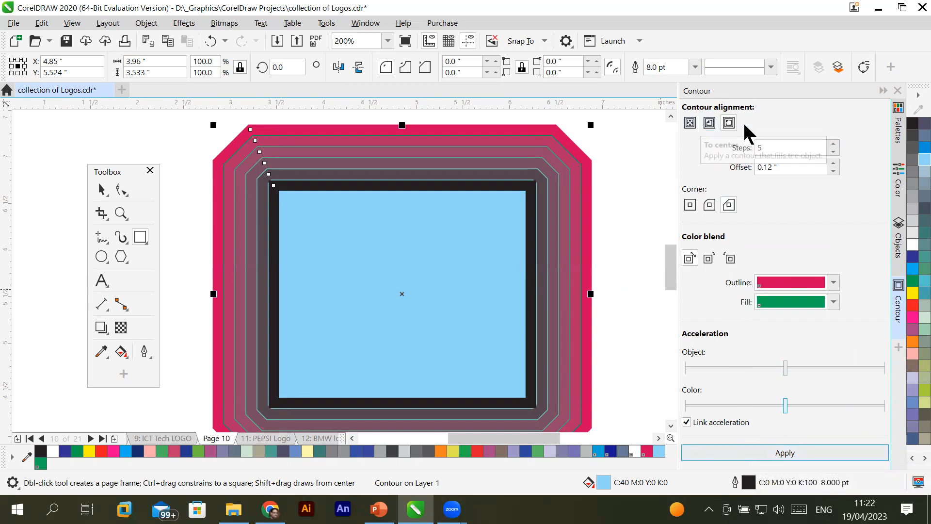
# Try aligning the rectangle's contour to the center and apply it
pyautogui.click(712, 129)
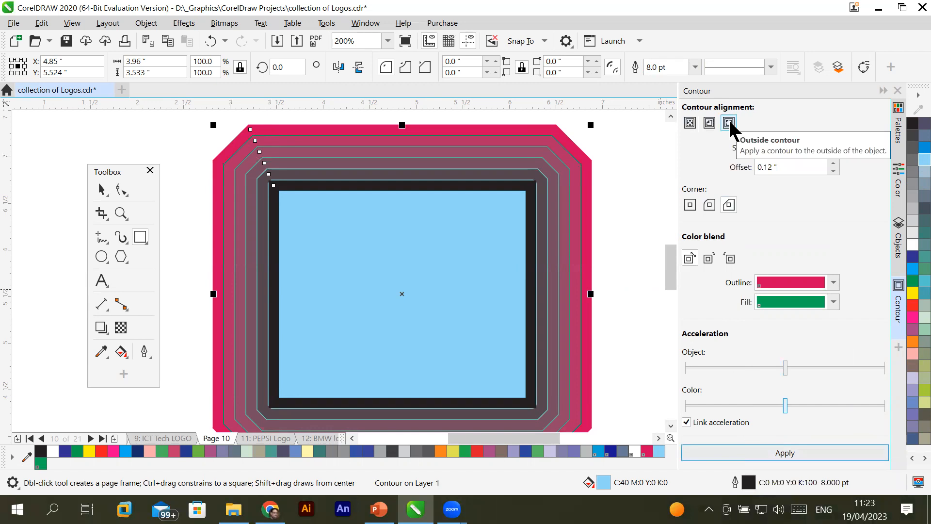
pyautogui.click(729, 125)
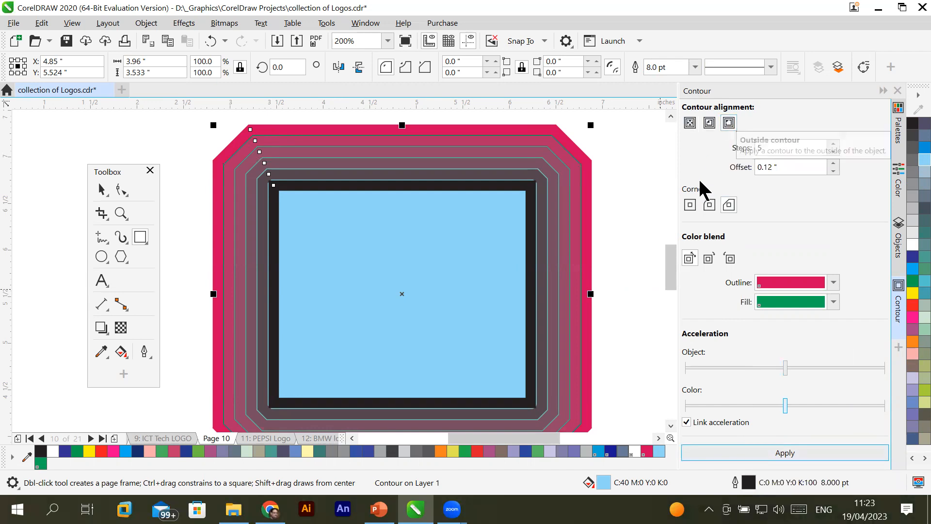
pyautogui.click(710, 124)
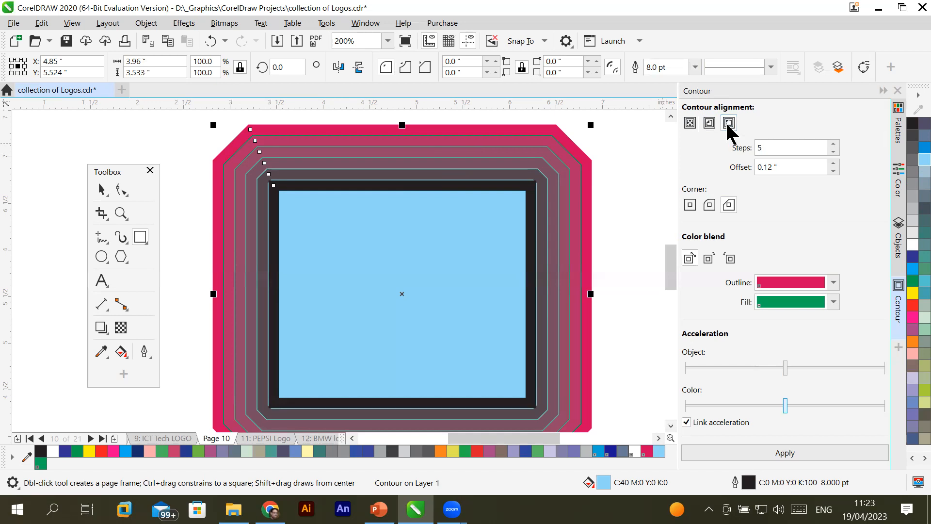
pyautogui.click(689, 122)
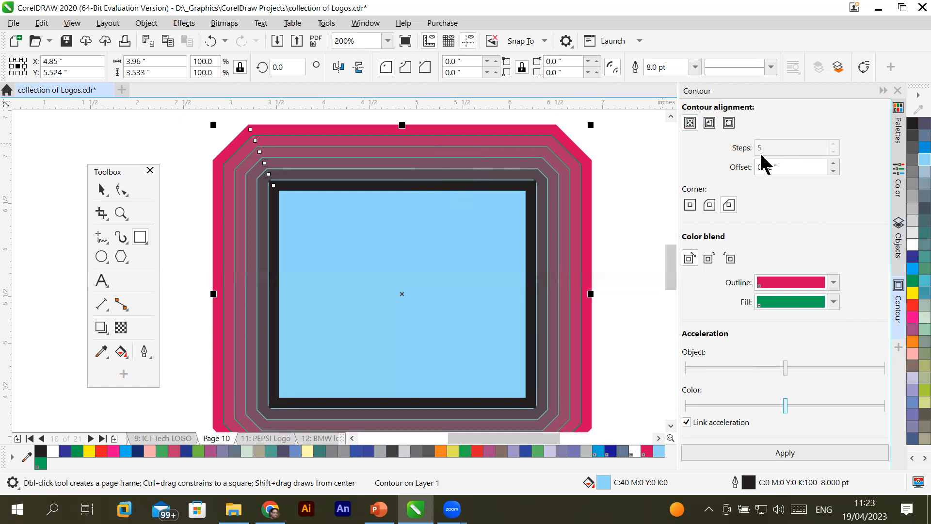
pyautogui.click(804, 460)
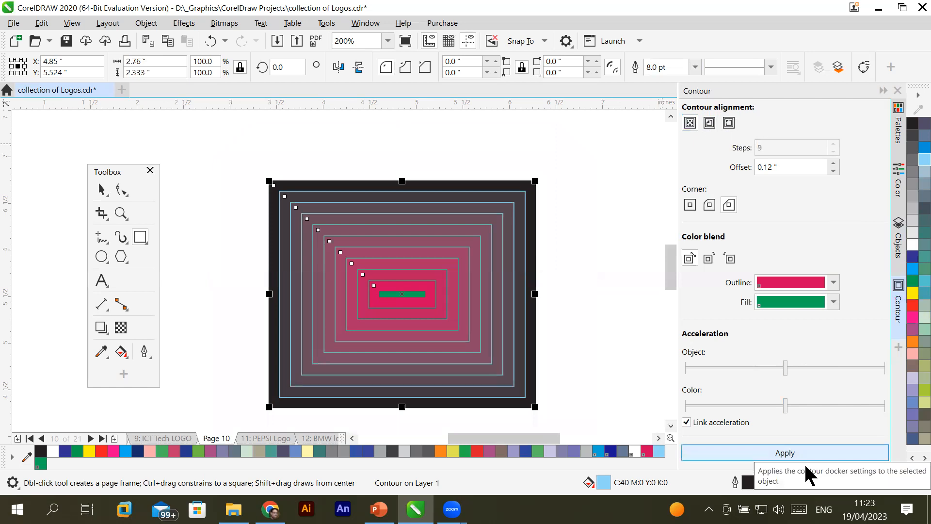
# Try an offset of 0.1" for the centered contour and examine the innermost shape up close
pyautogui.click(833, 171)
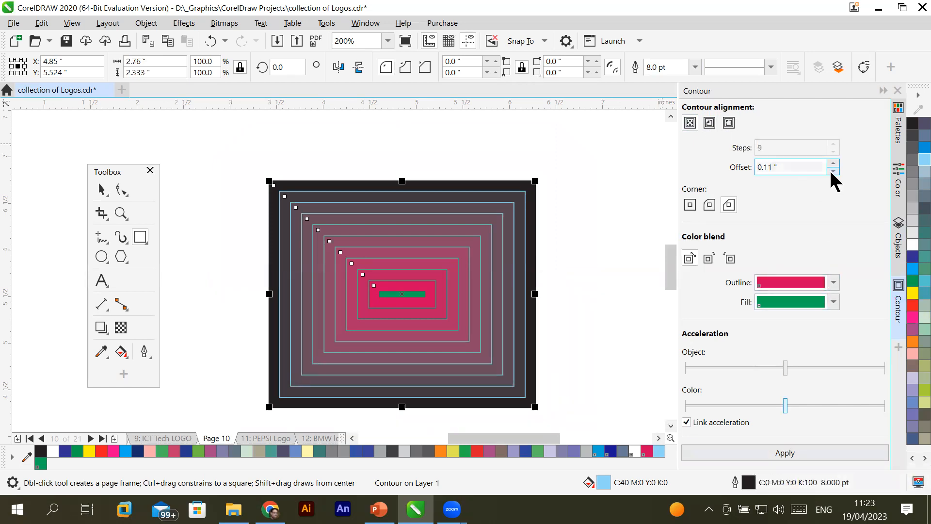
pyautogui.click(832, 171)
pyautogui.click(796, 448)
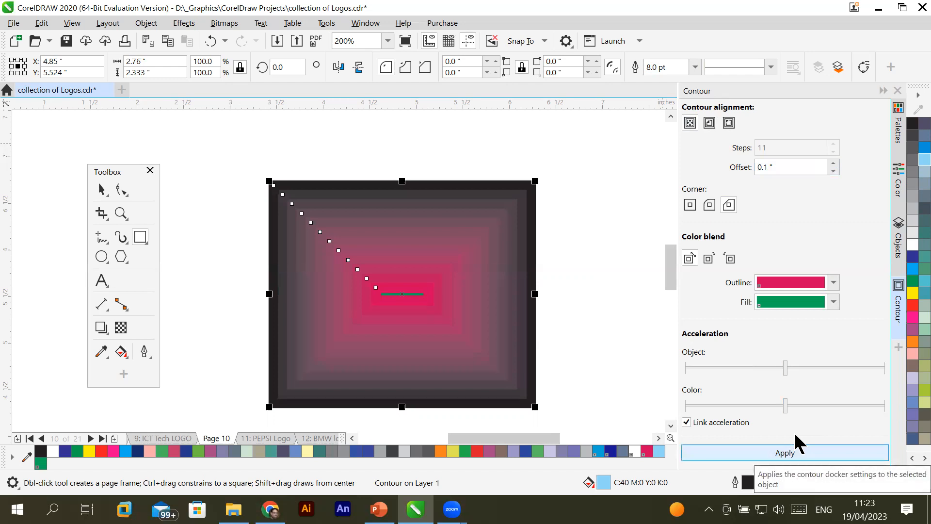
pyautogui.scroll(2, 430, 330)
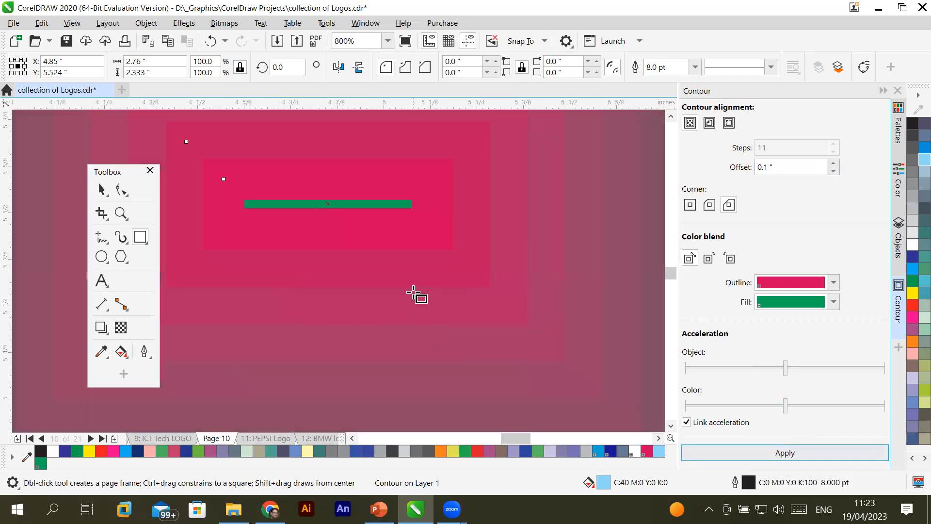
pyautogui.scroll(-2, 386, 238)
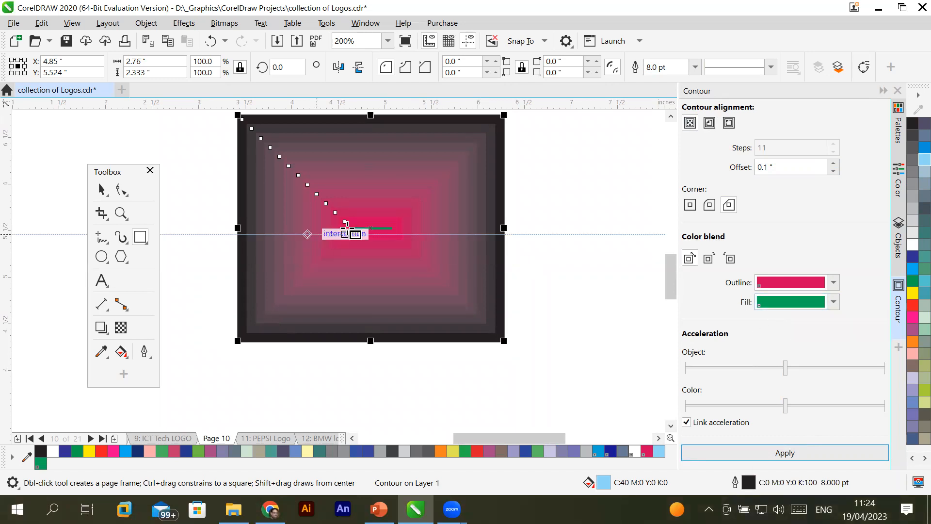
pyautogui.scroll(2, 356, 234)
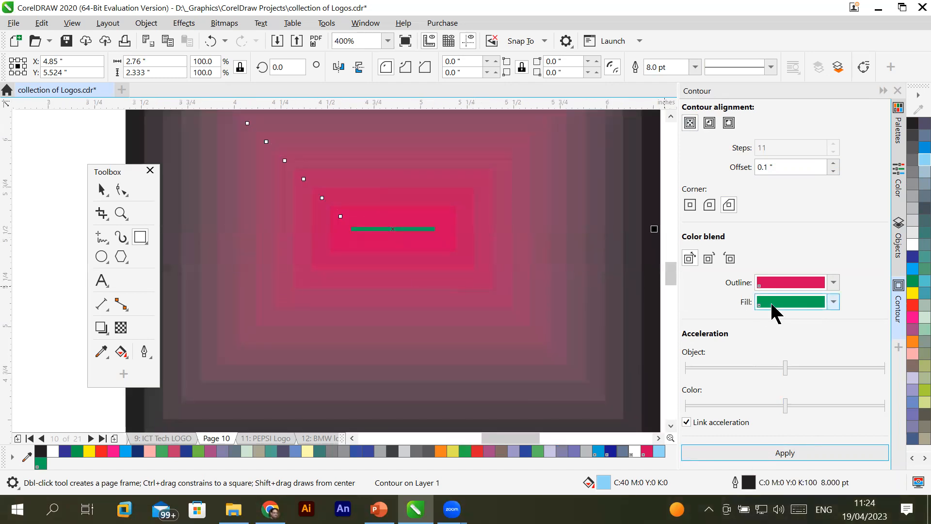
pyautogui.scroll(-2, 466, 283)
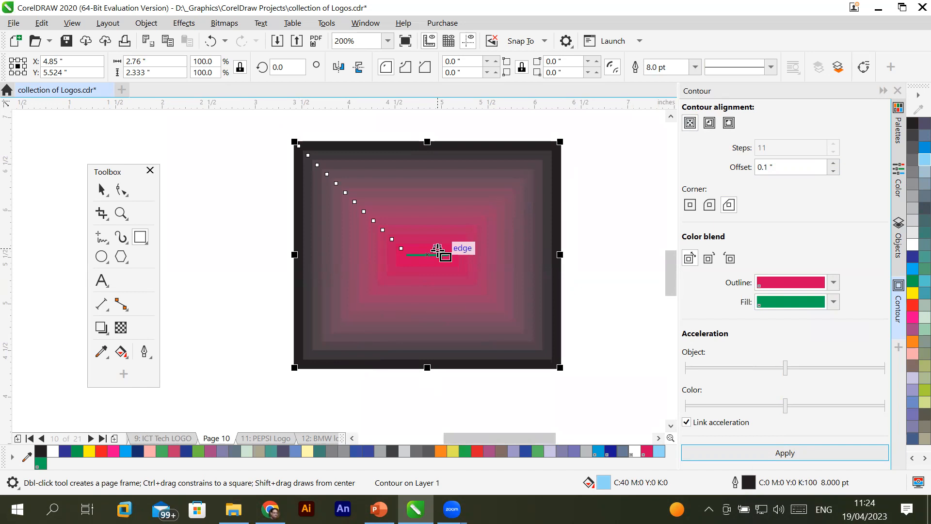
# Align the contour to the inside of the rectangle with 5 steps and apply it
pyautogui.click(711, 122)
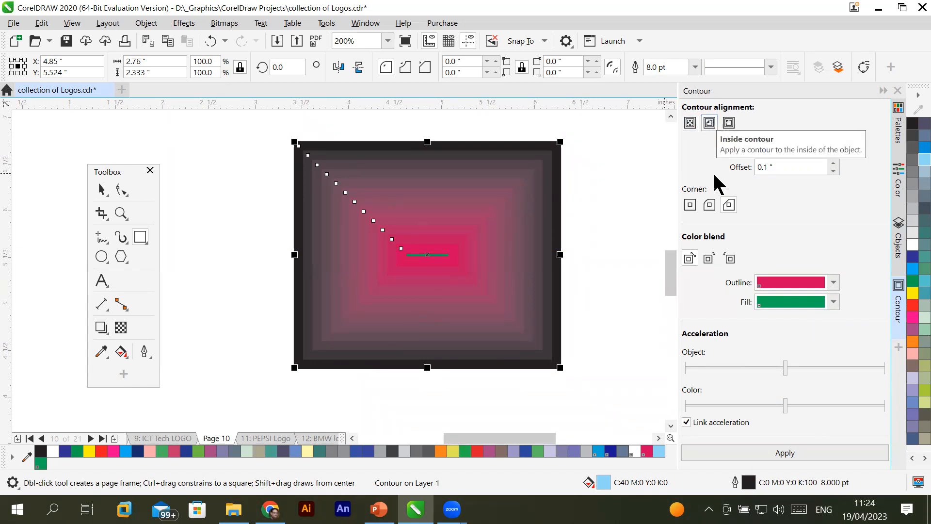
pyautogui.click(726, 206)
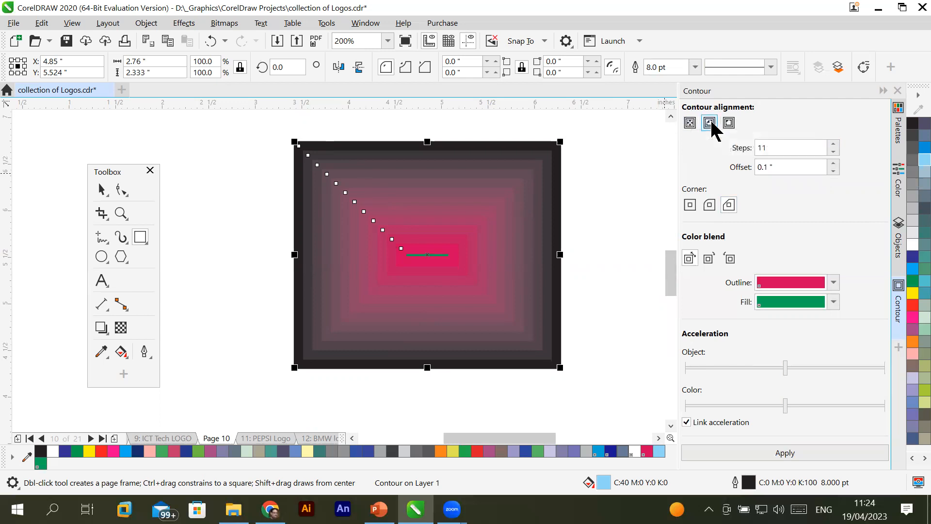
pyautogui.click(834, 151)
pyautogui.click(835, 150)
pyautogui.click(835, 150)
pyautogui.click(835, 150)
pyautogui.click(835, 151)
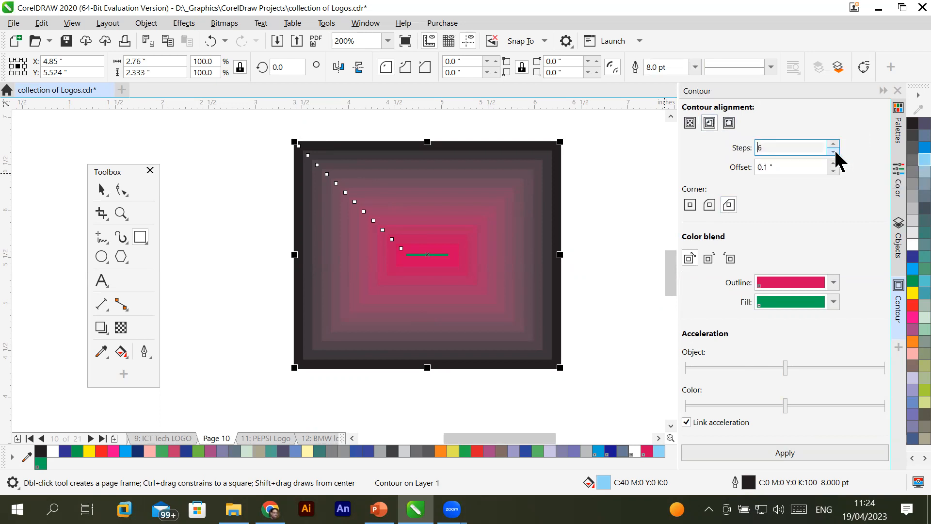
pyautogui.click(787, 459)
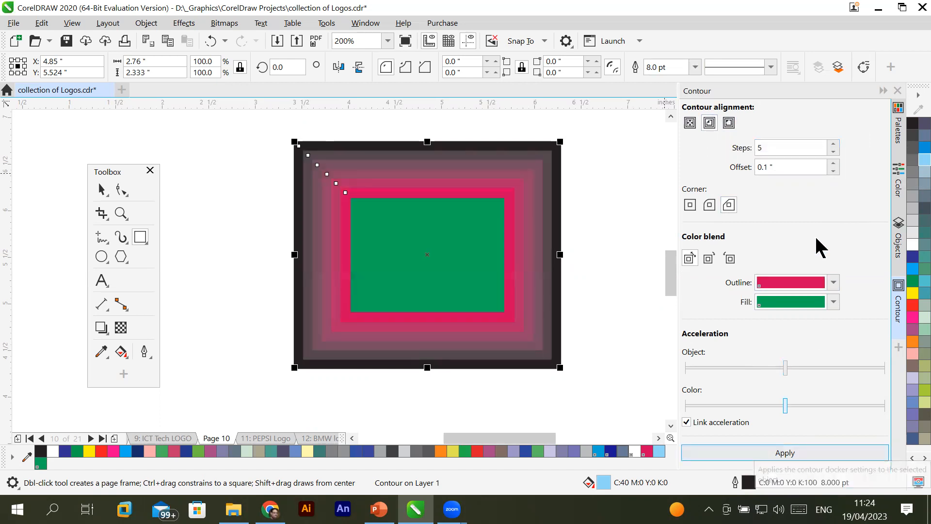
# Set the inside contour's offset to 0.12", applying rounded and after that beveled corners
pyautogui.click(834, 164)
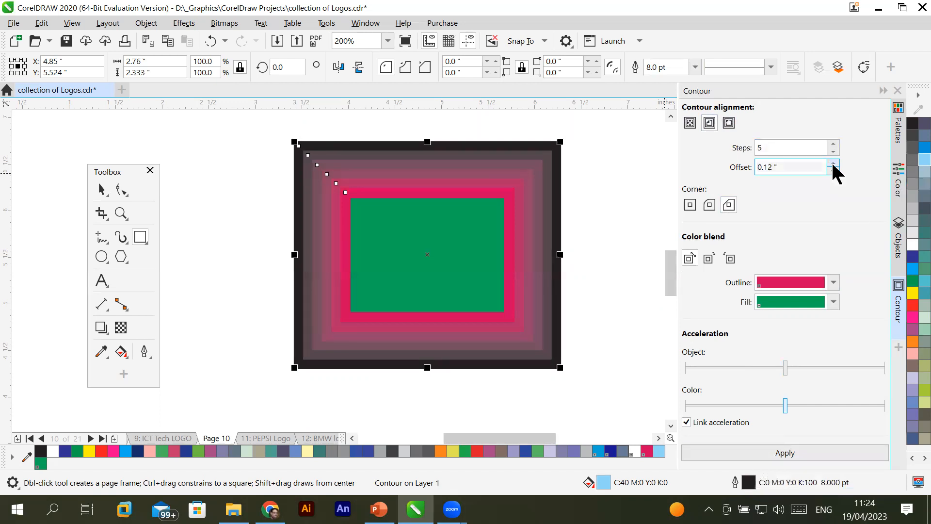
pyautogui.click(797, 446)
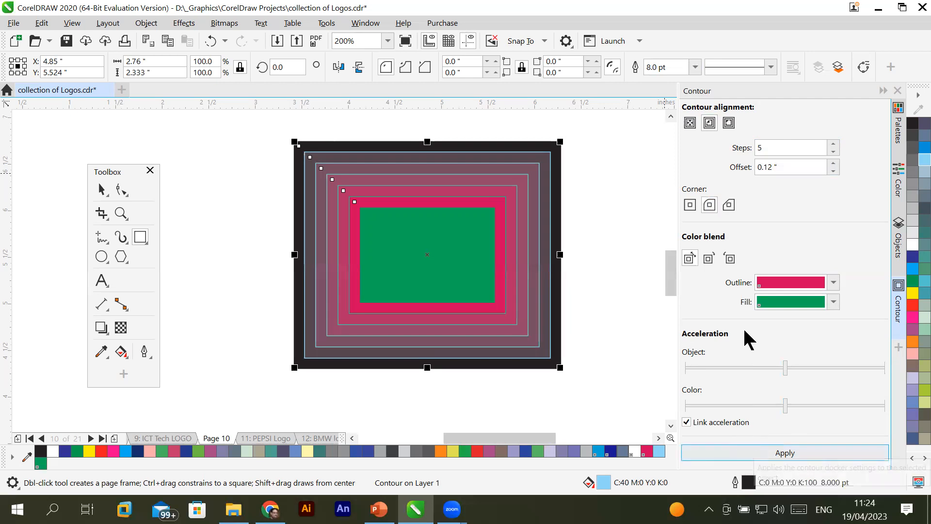
pyautogui.click(730, 205)
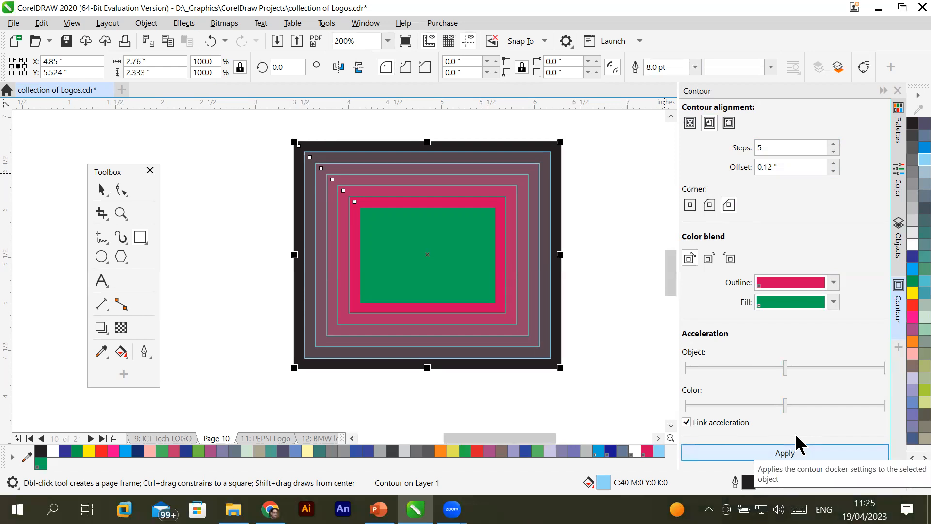
# Apply the contour to the outside of the rectangle, trying rounded corners before settling on mitered corners
pyautogui.click(729, 124)
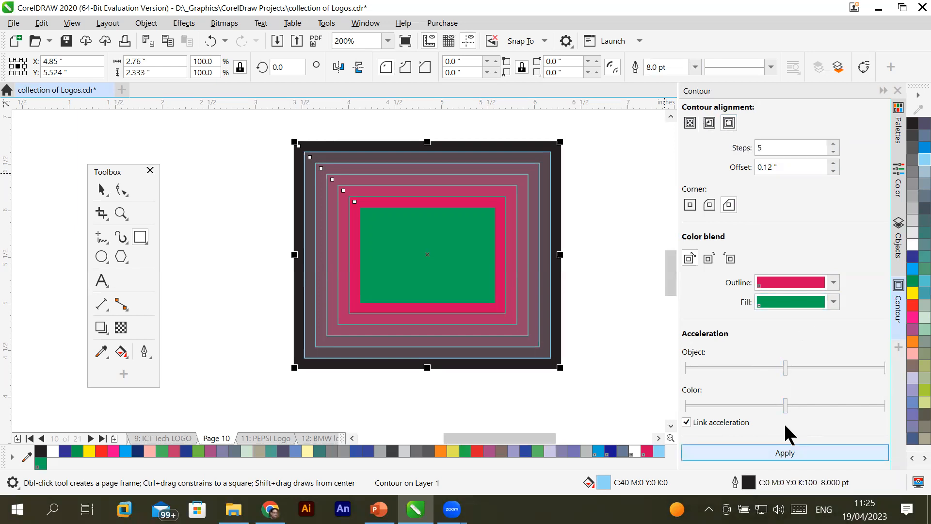
pyautogui.click(786, 450)
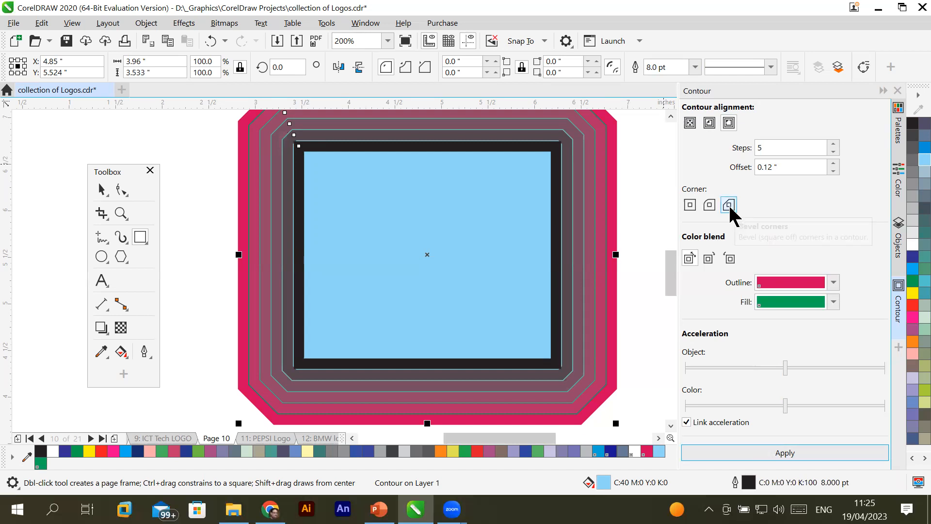
pyautogui.click(709, 205)
pyautogui.click(776, 449)
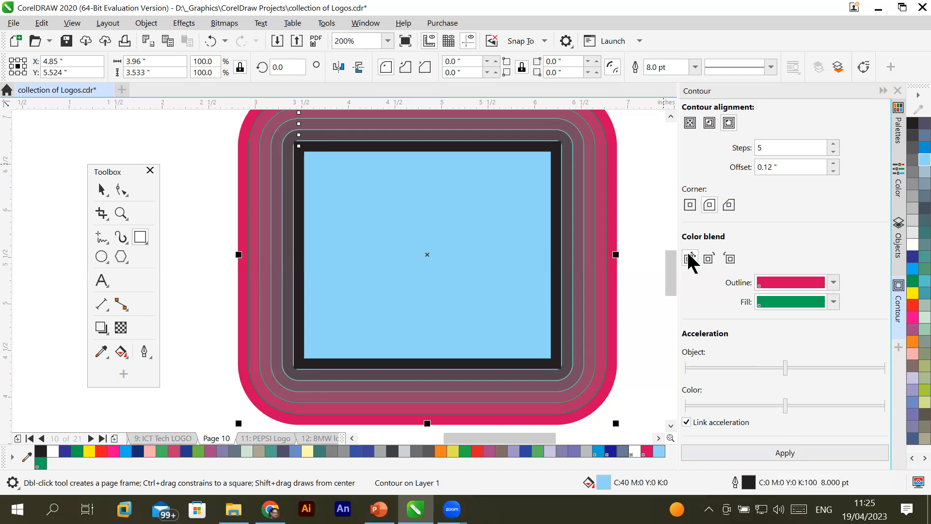
pyautogui.click(853, 459)
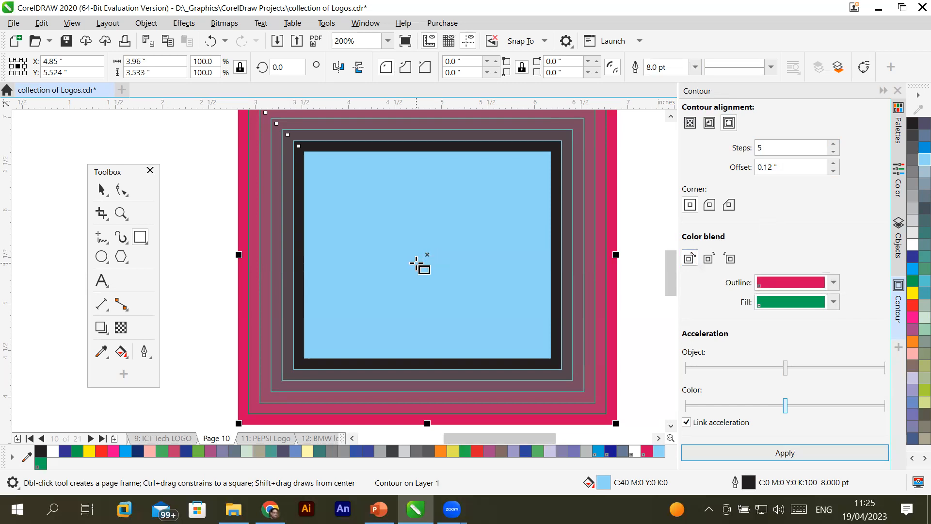
# Set the contour outline color to dark blue from the PANTONE solid coated palette after trying PANTONE Process Yellow C
pyautogui.click(833, 284)
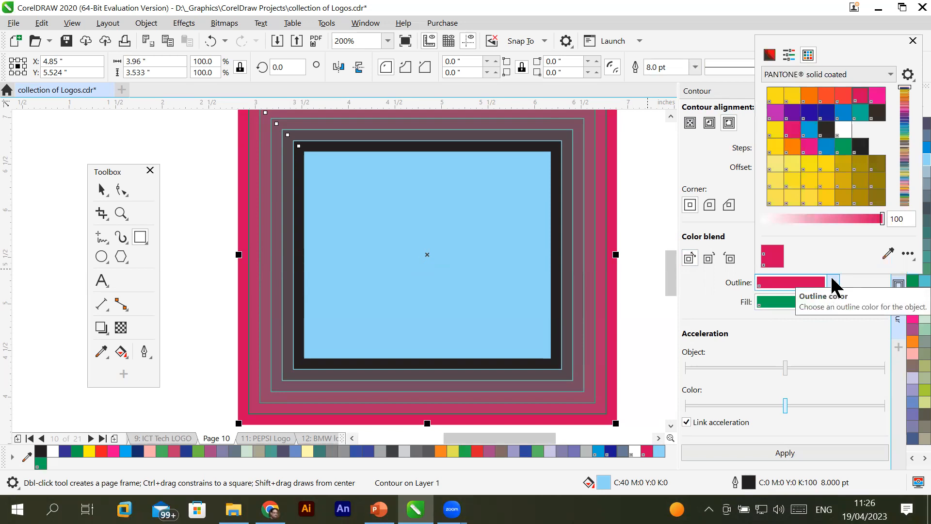
pyautogui.click(780, 130)
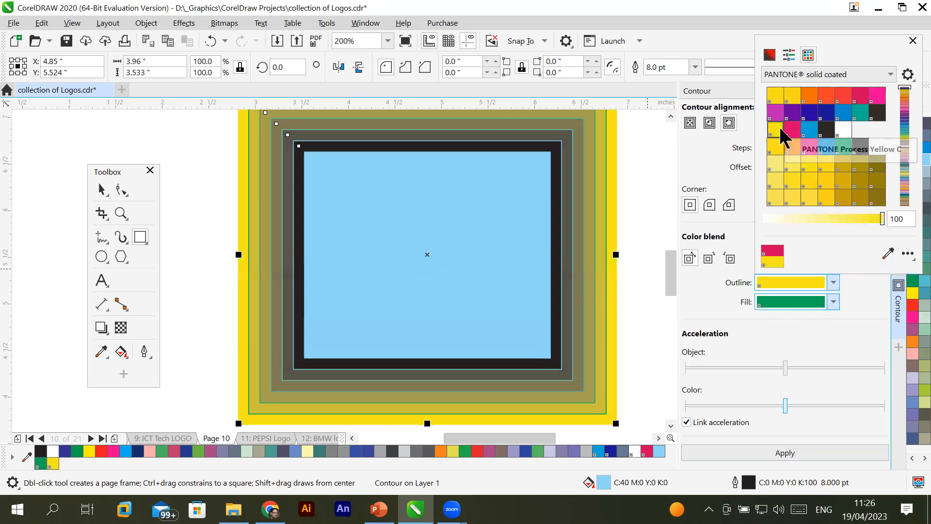
pyautogui.click(814, 116)
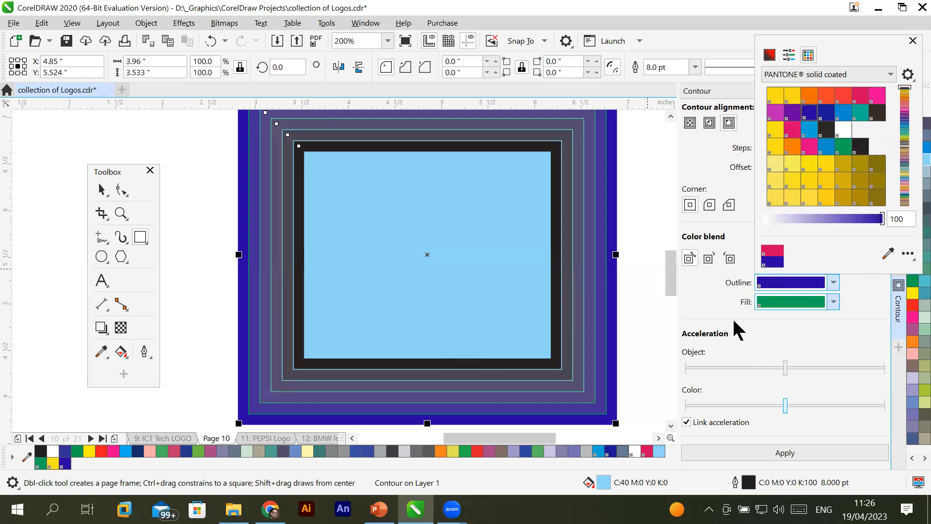
pyautogui.click(719, 289)
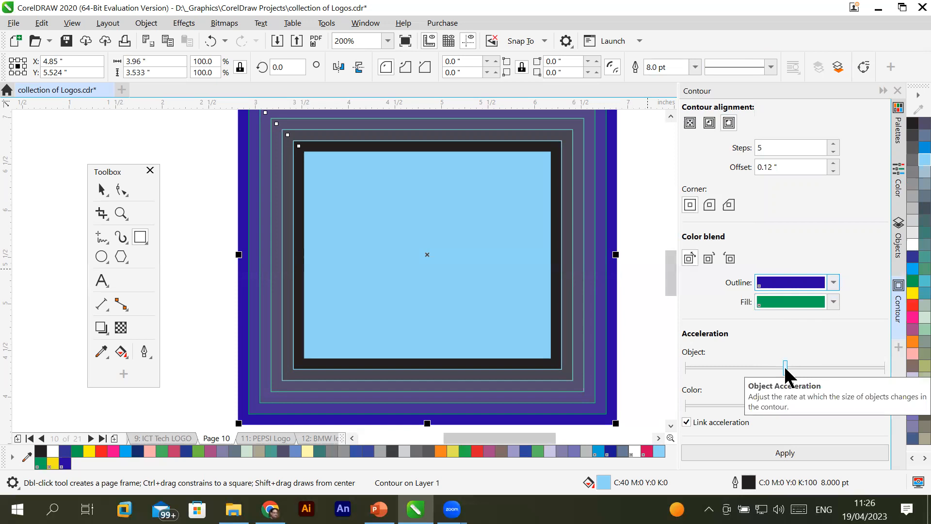
# Apply the clockwise color blend to the contour, followed by the counterclockwise color blend
pyautogui.click(709, 259)
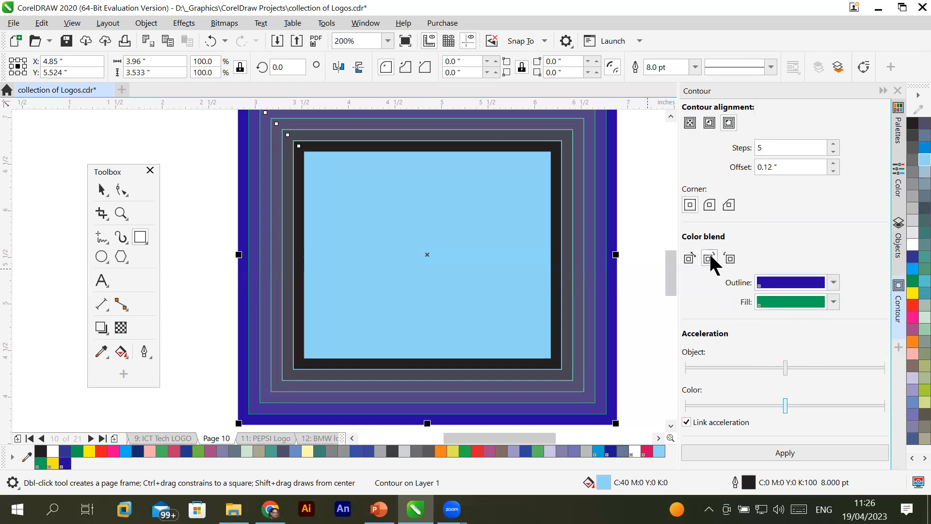
pyautogui.click(770, 456)
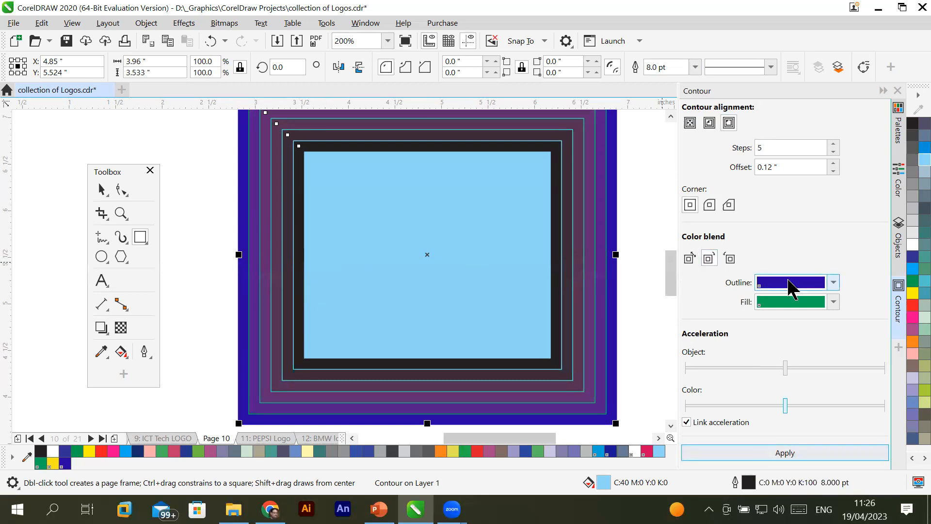
pyautogui.click(730, 254)
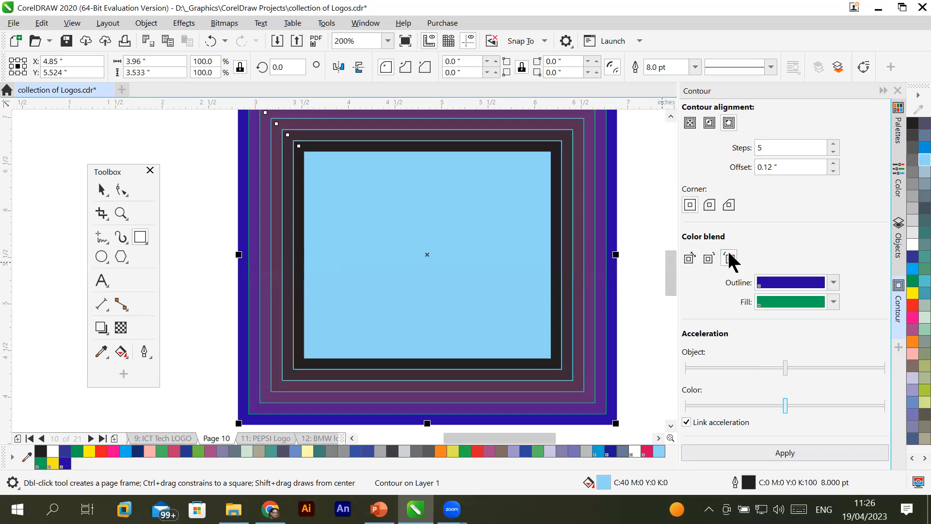
pyautogui.click(760, 434)
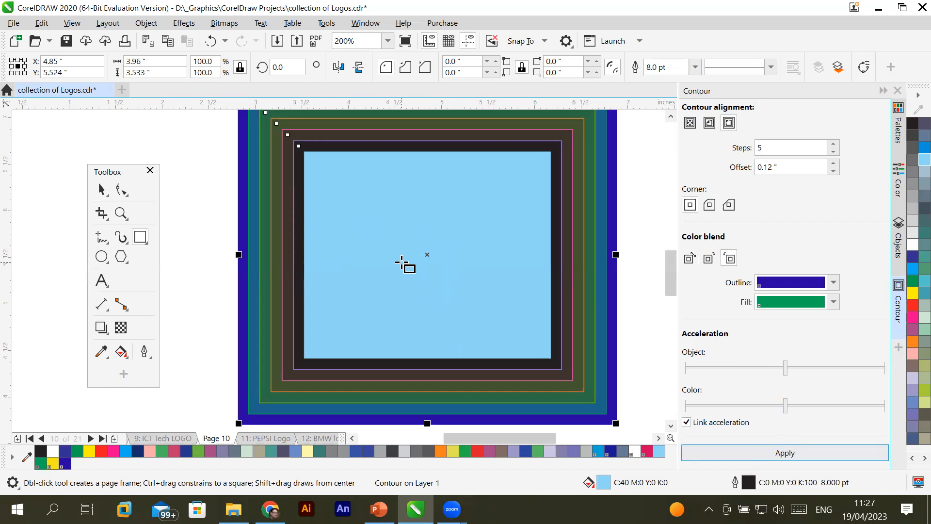
# Apply the linear color blend to the contour, trying linked object and color acceleration above and below the midpoint
pyautogui.click(688, 258)
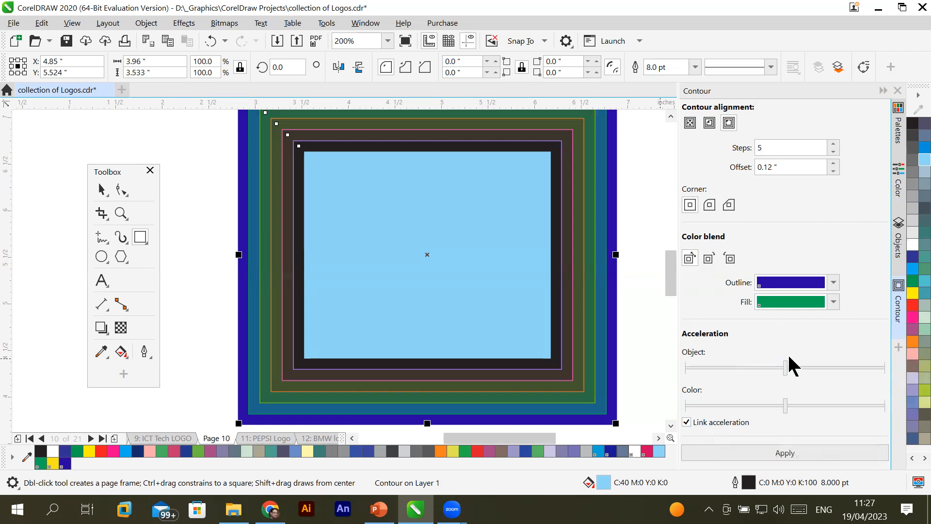
pyautogui.moveTo(799, 370); pyautogui.dragTo(833, 369)
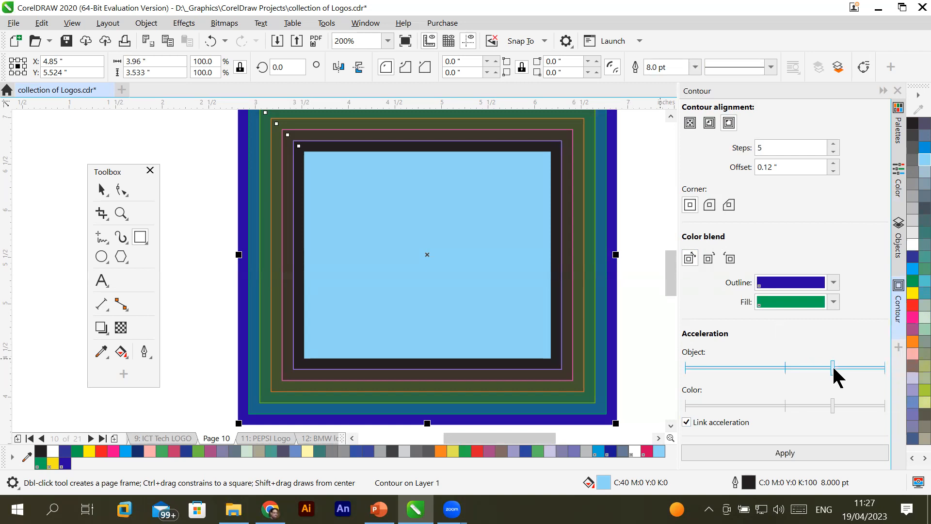
pyautogui.click(778, 442)
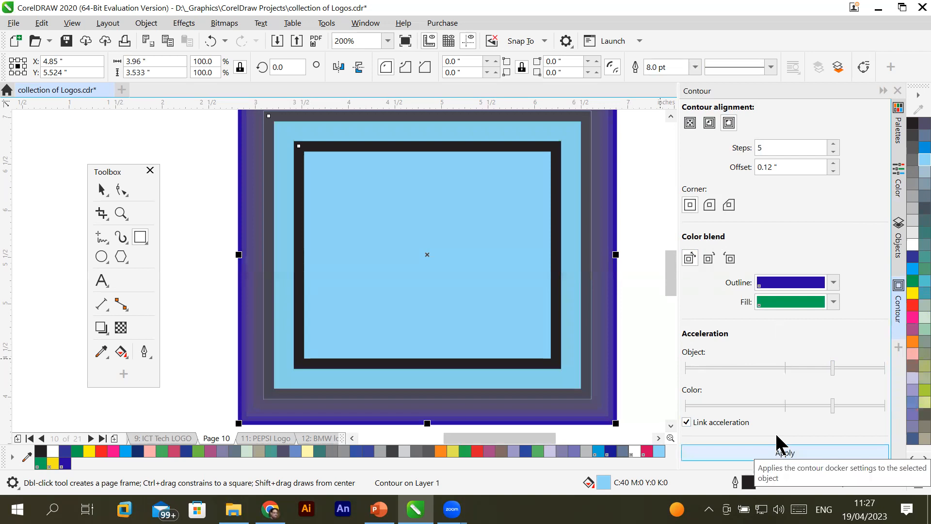
pyautogui.moveTo(832, 372); pyautogui.dragTo(744, 373)
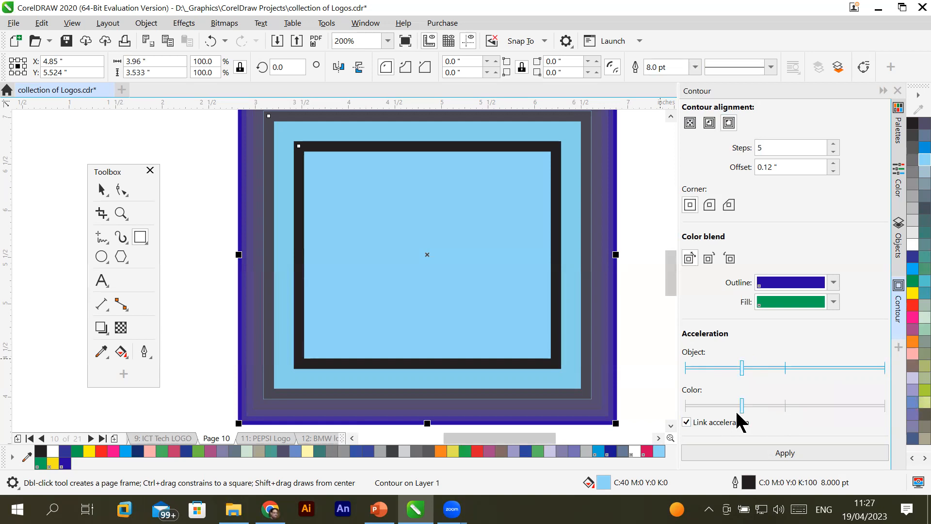
pyautogui.click(781, 439)
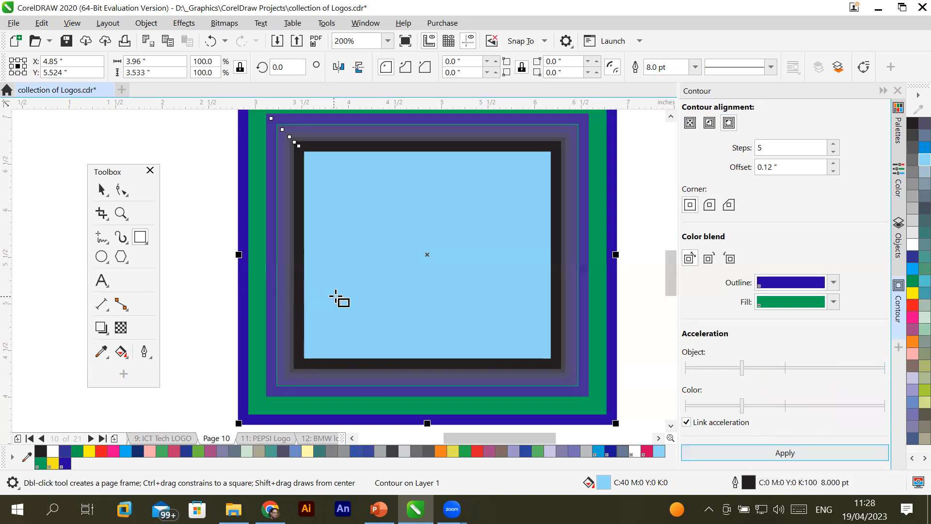
# Apply a higher linked acceleration to the contour again, and return the object and color acceleration to the midpoint
pyautogui.moveTo(742, 368); pyautogui.dragTo(739, 367)
pyautogui.click(833, 367)
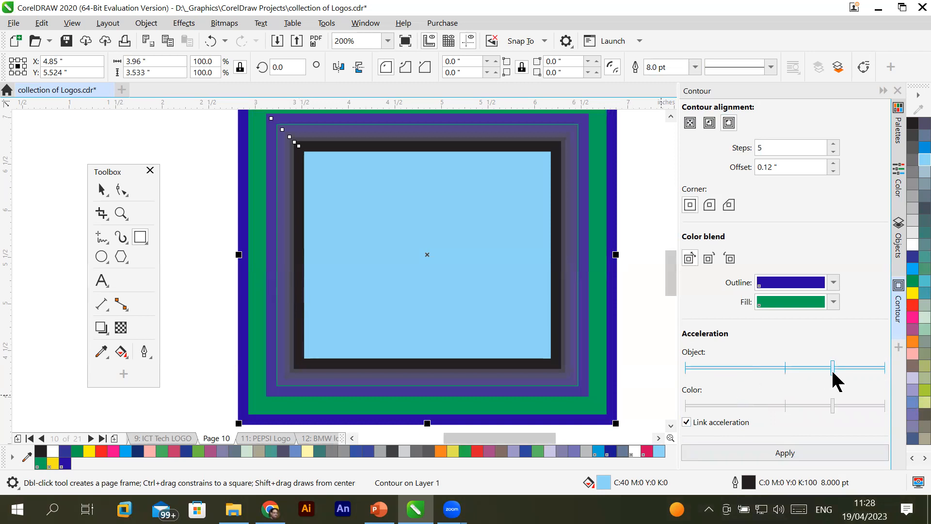
pyautogui.press('Return')
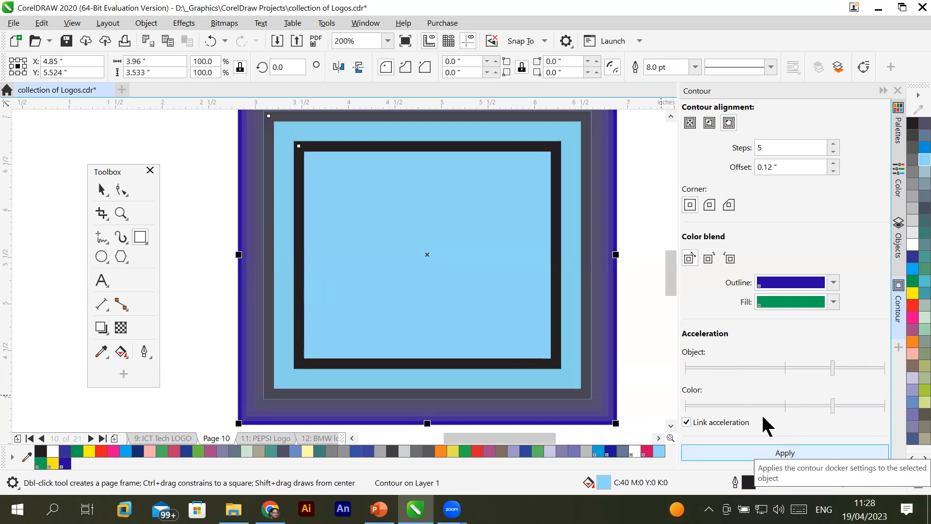
pyautogui.moveTo(831, 369); pyautogui.dragTo(818, 371)
pyautogui.click(786, 368)
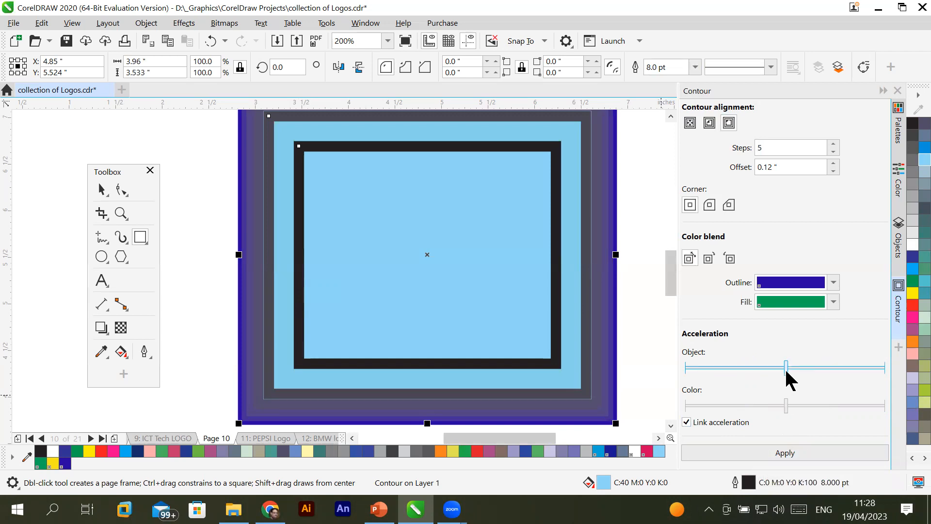
pyautogui.click(779, 445)
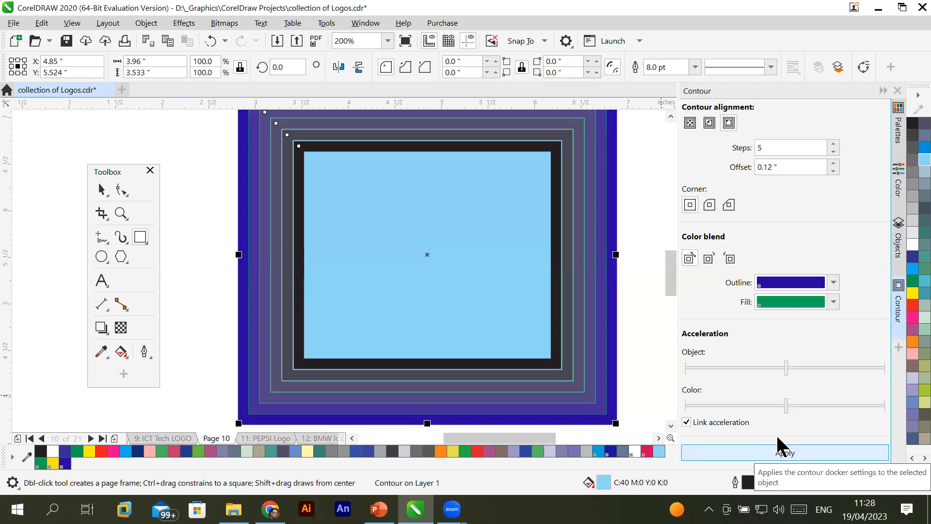
# Apply rounded corners to the outside contour, followed by beveled corners
pyautogui.scroll(-2, 338, 274)
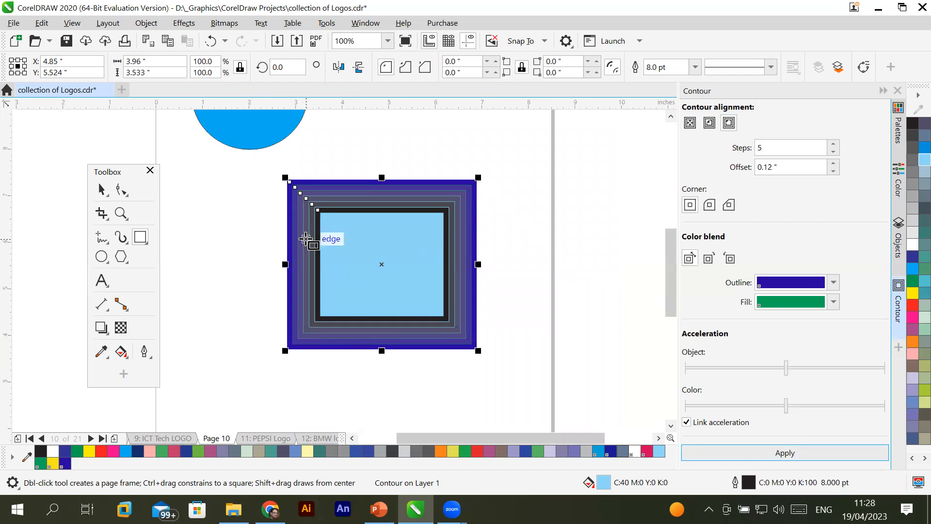
pyautogui.click(775, 147)
pyautogui.doubleClick(786, 146)
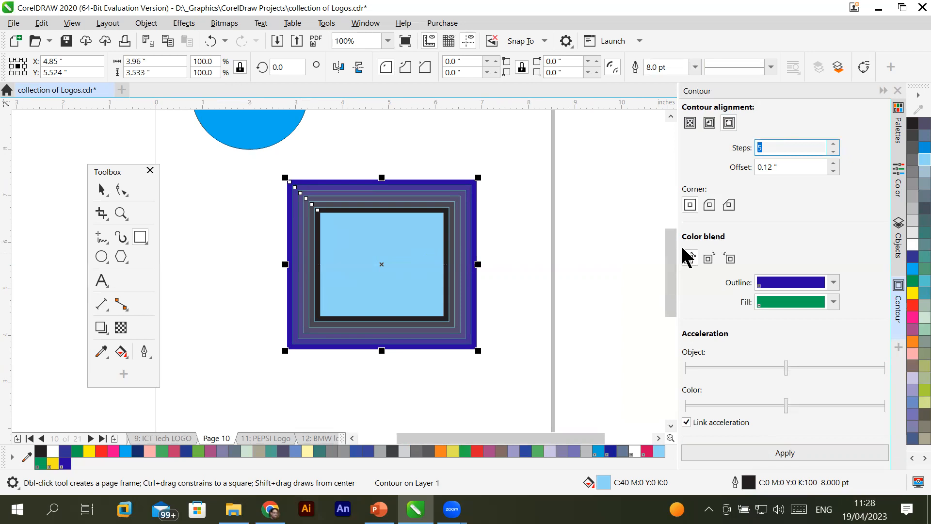
pyautogui.click(729, 125)
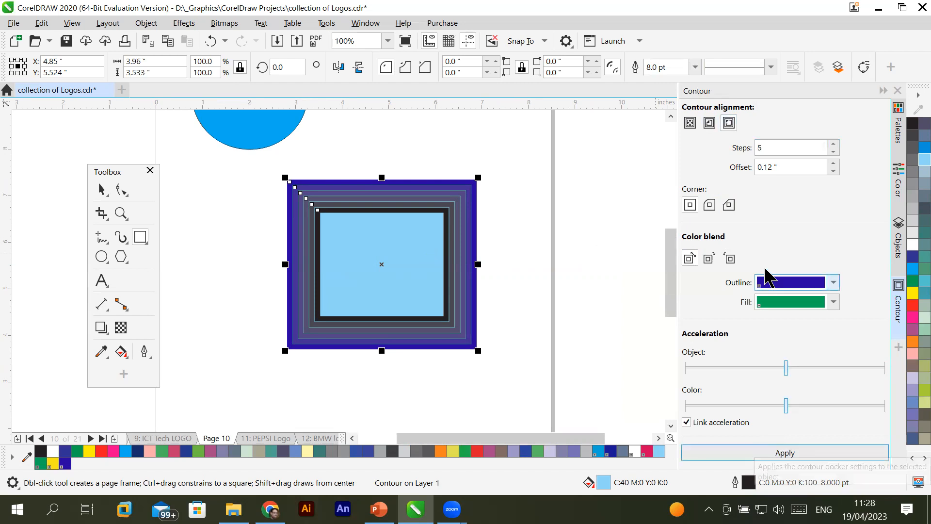
pyautogui.click(709, 204)
pyautogui.click(774, 458)
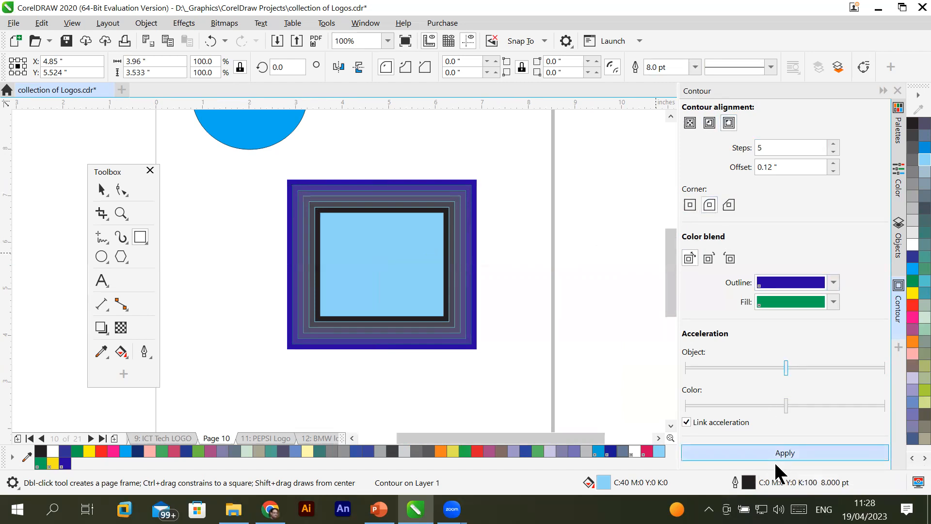
pyautogui.click(729, 205)
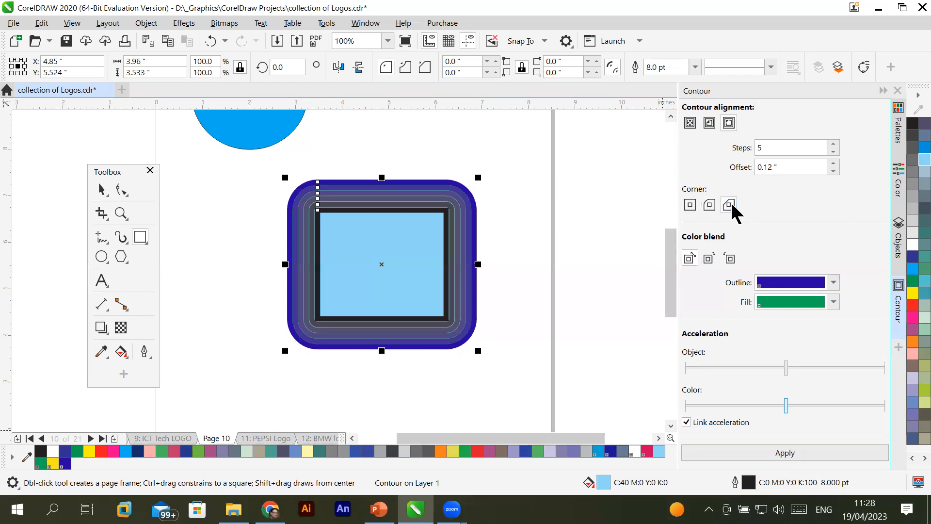
pyautogui.click(765, 449)
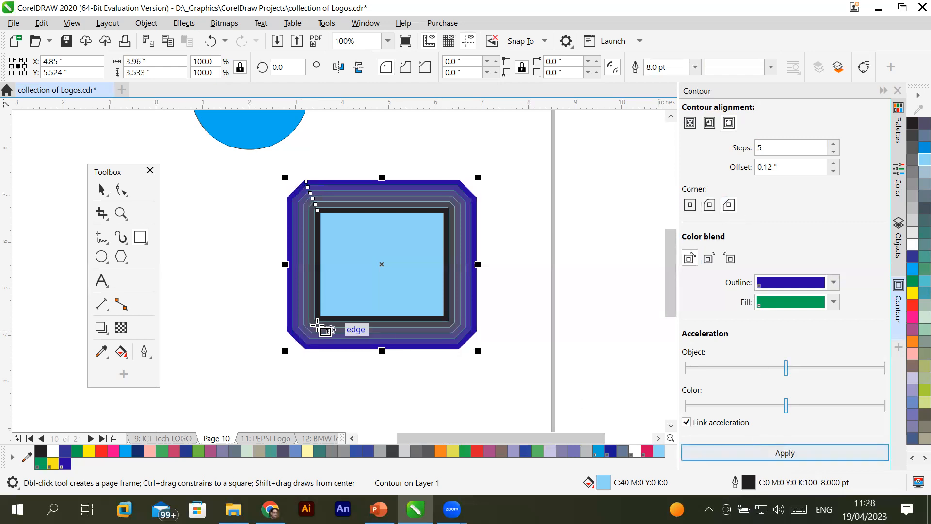
# Try light yellow-green, magenta and yellow fills on the inner control rectangle, settling on green
pyautogui.click(101, 189)
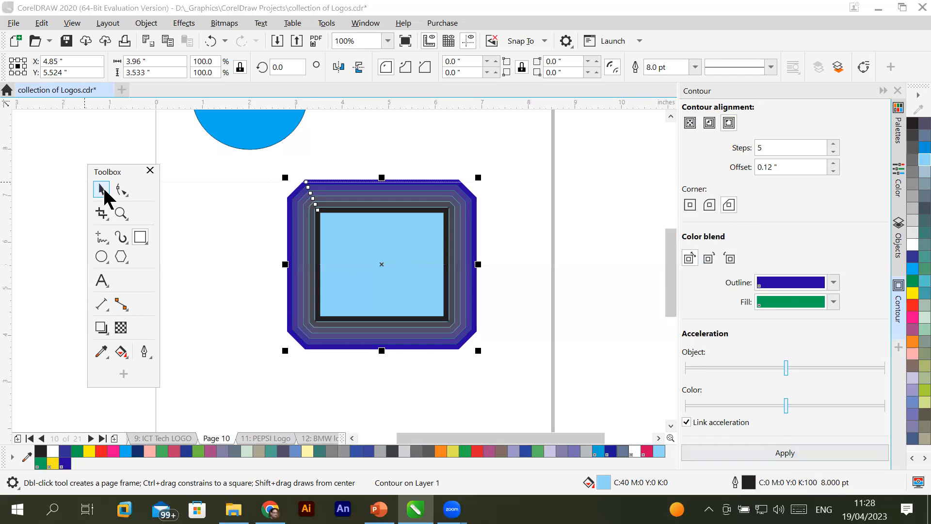
pyautogui.click(357, 255)
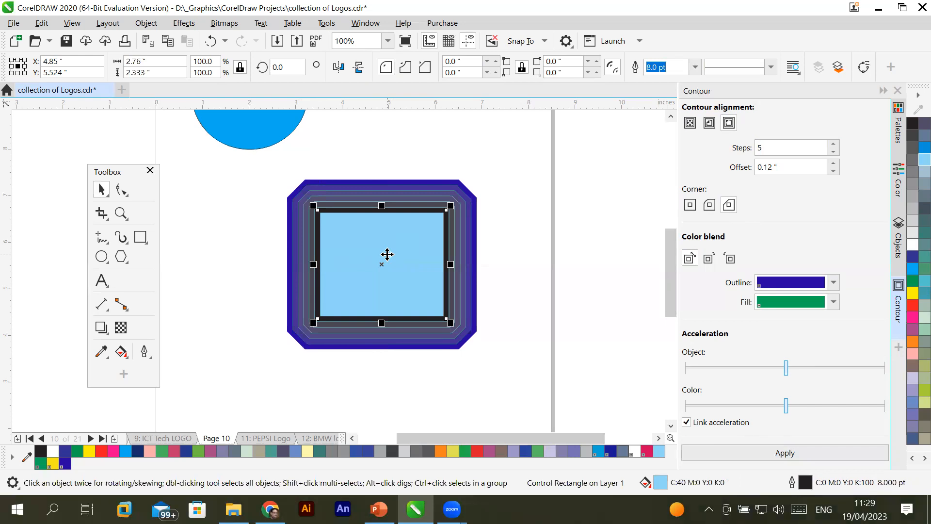
pyautogui.scroll(2, 387, 254)
pyautogui.scroll(-1, 387, 254)
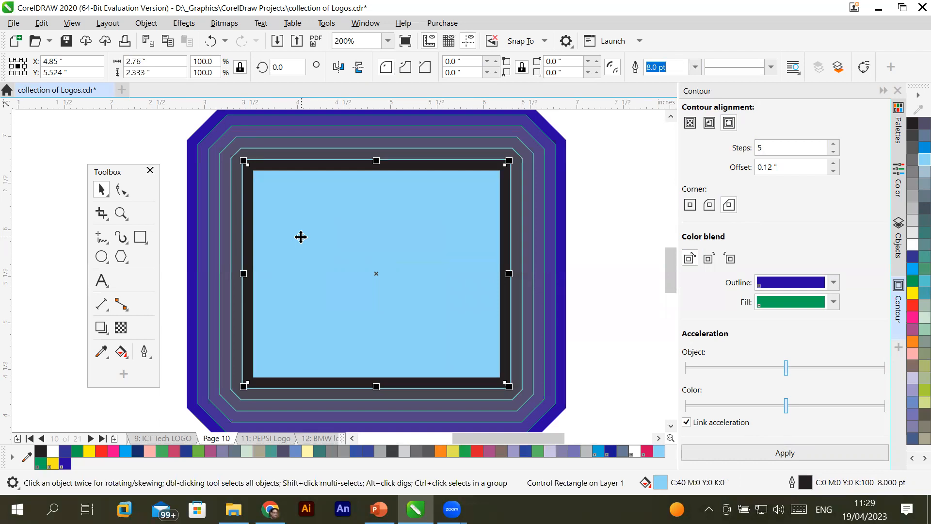
pyautogui.click(912, 404)
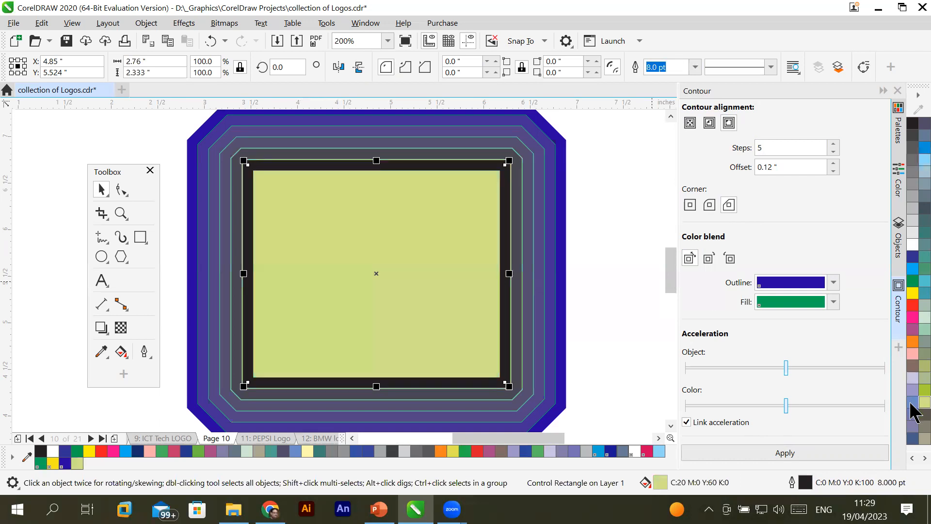
pyautogui.click(912, 318)
pyautogui.click(911, 306)
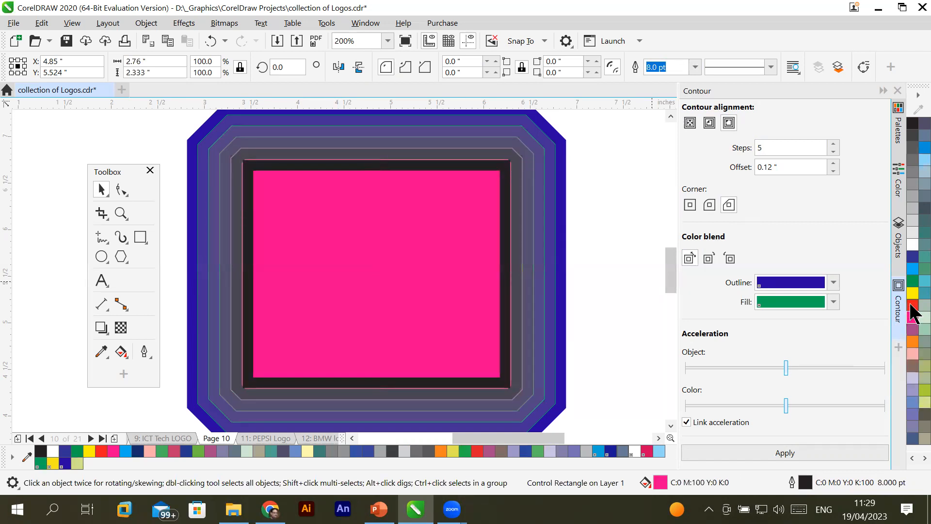
pyautogui.click(912, 293)
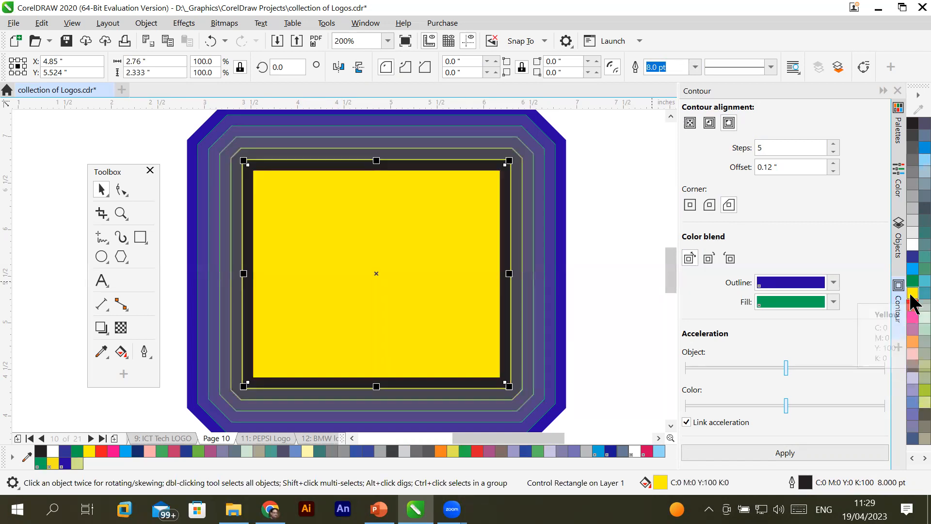
pyautogui.click(911, 283)
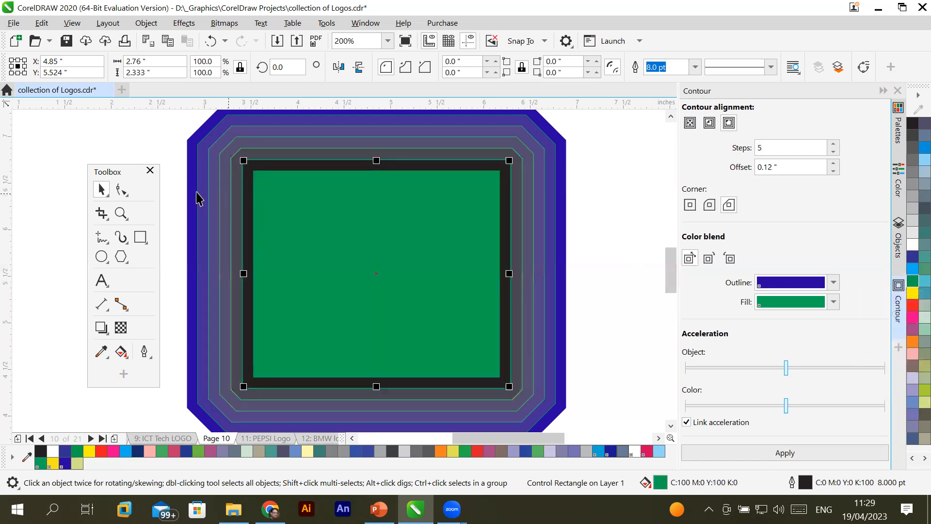
# Move the contoured rectangle about 0.18" to the right and convert the control rectangle to curves
pyautogui.moveTo(262, 204)
pyautogui.mouseDown()
pyautogui.moveTo(300, 217)
pyautogui.moveTo(279, 206)
pyautogui.mouseUp()
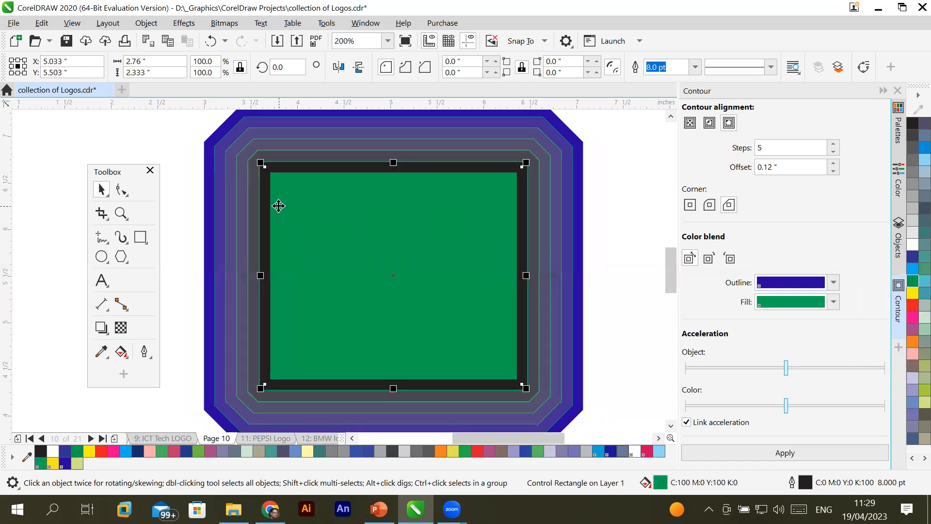
pyautogui.rightClick(289, 207)
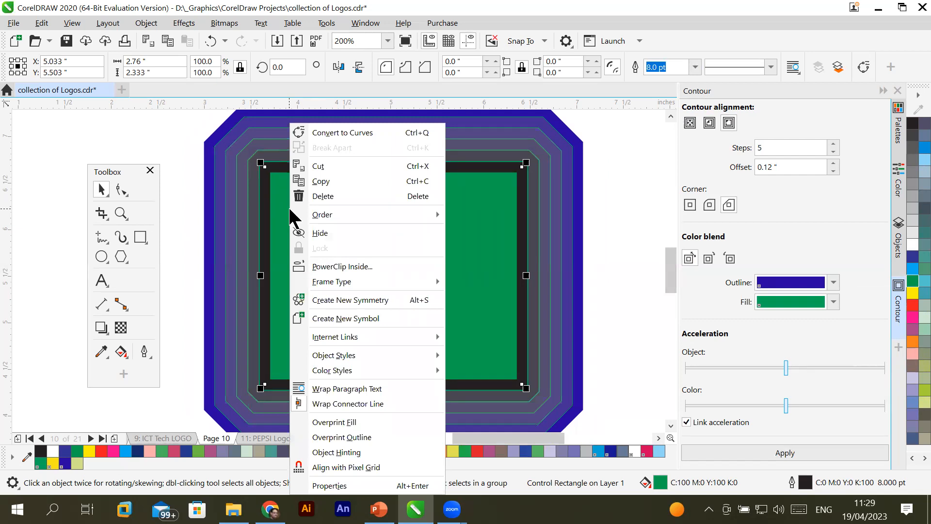
pyautogui.click(269, 242)
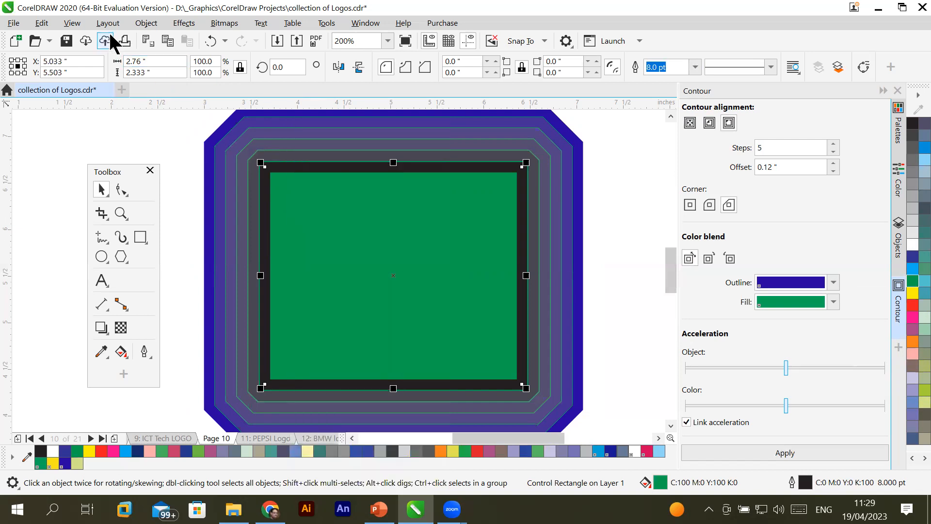
pyautogui.click(146, 24)
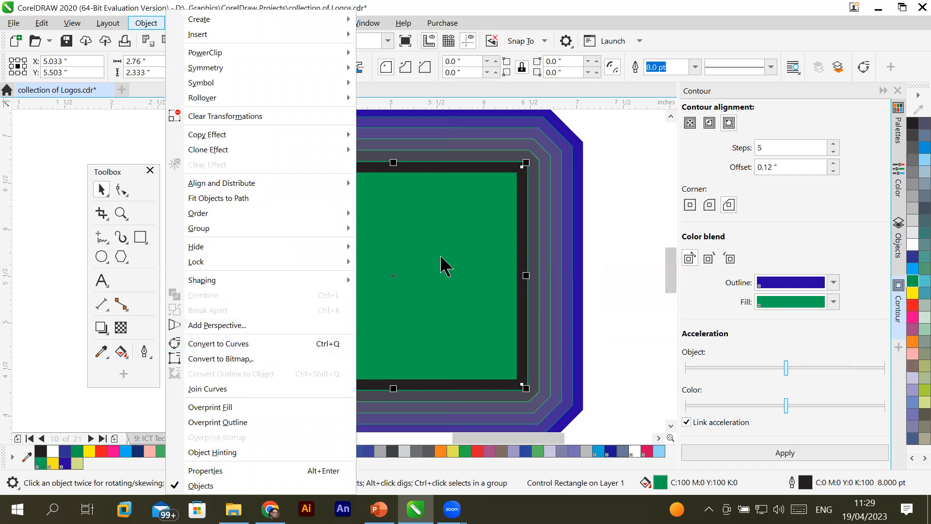
pyautogui.click(422, 255)
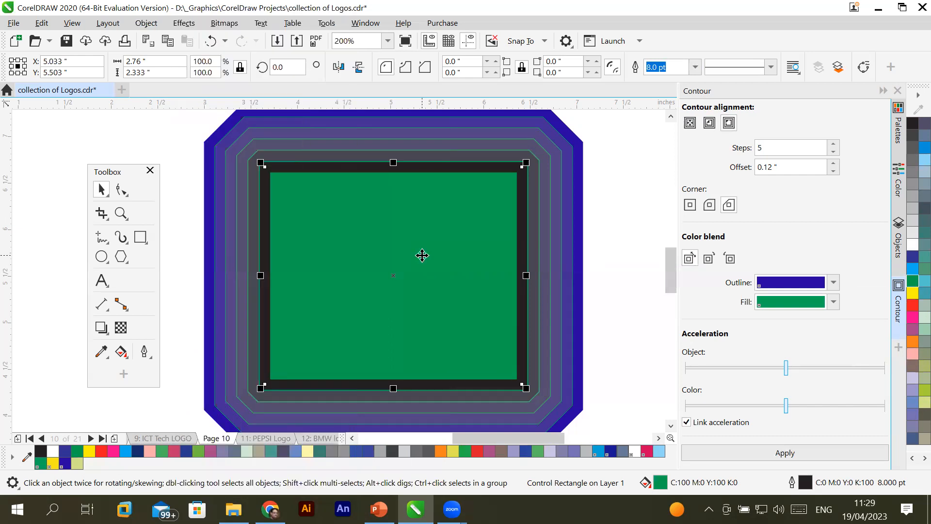
pyautogui.rightClick(423, 255)
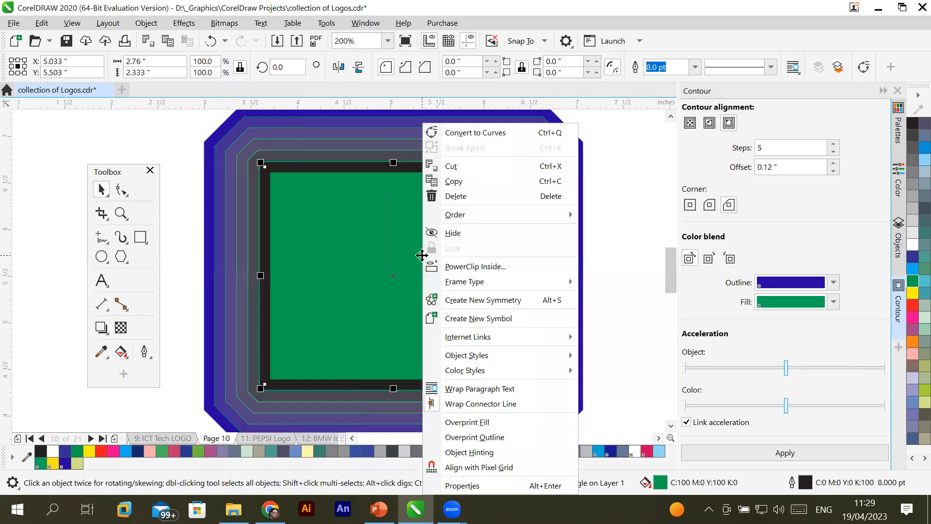
pyautogui.click(495, 134)
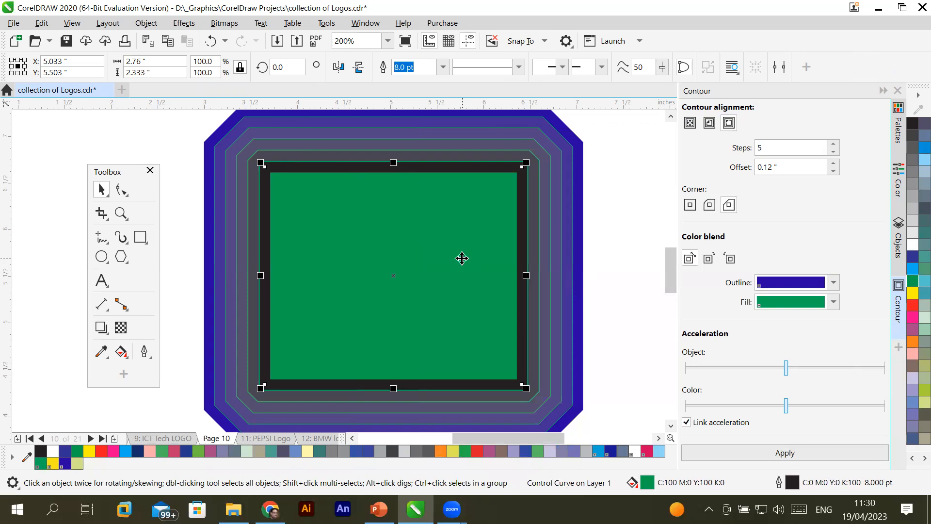
# Reshape the control curve with the Shape tool by moving its two upper corner nodes outward and slightly down
pyautogui.click(120, 189)
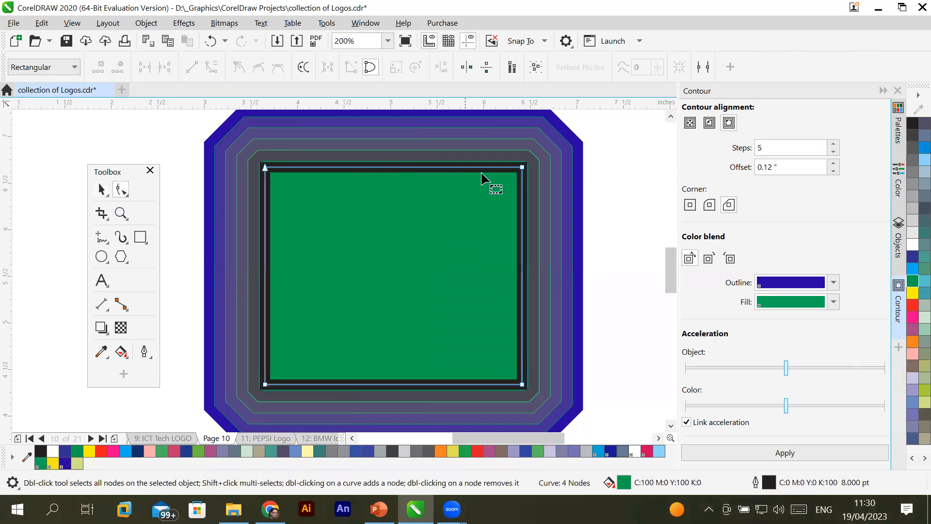
pyautogui.moveTo(523, 168)
pyautogui.mouseDown()
pyautogui.moveTo(445, 252)
pyautogui.moveTo(523, 171)
pyautogui.moveTo(610, 137)
pyautogui.moveTo(532, 172)
pyautogui.mouseUp()
pyautogui.moveTo(265, 168); pyautogui.dragTo(426, 286)
pyautogui.moveTo(464, 305); pyautogui.dragTo(224, 189)
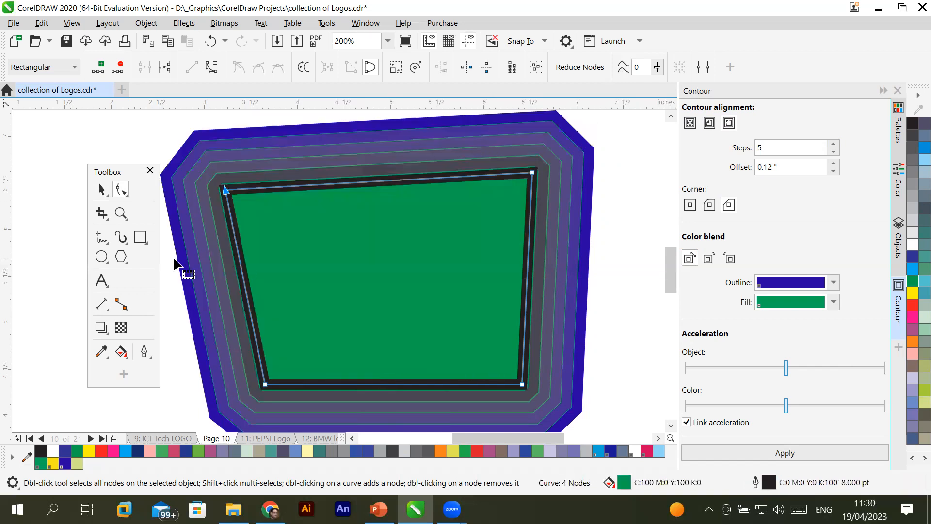
# Narrow the control curve to about 2.98" wide from its left side and return to node editing
pyautogui.click(106, 237)
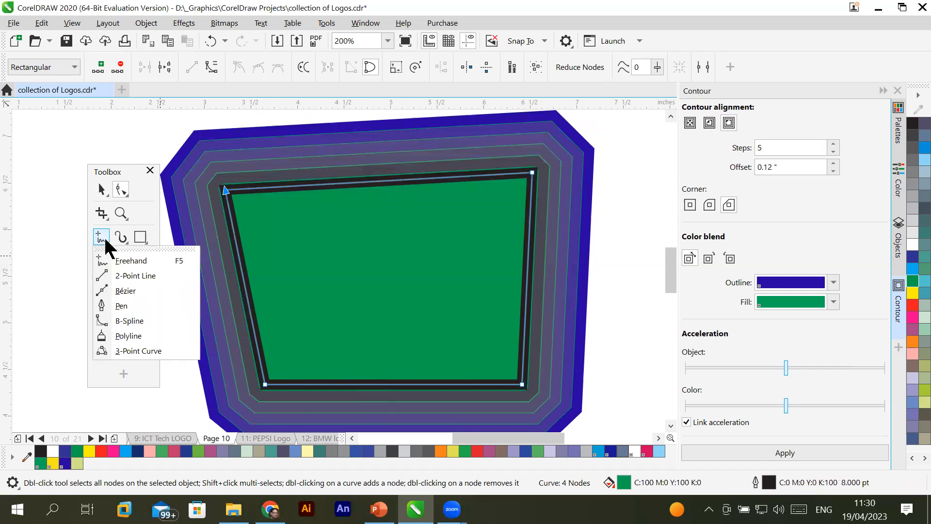
pyautogui.click(145, 305)
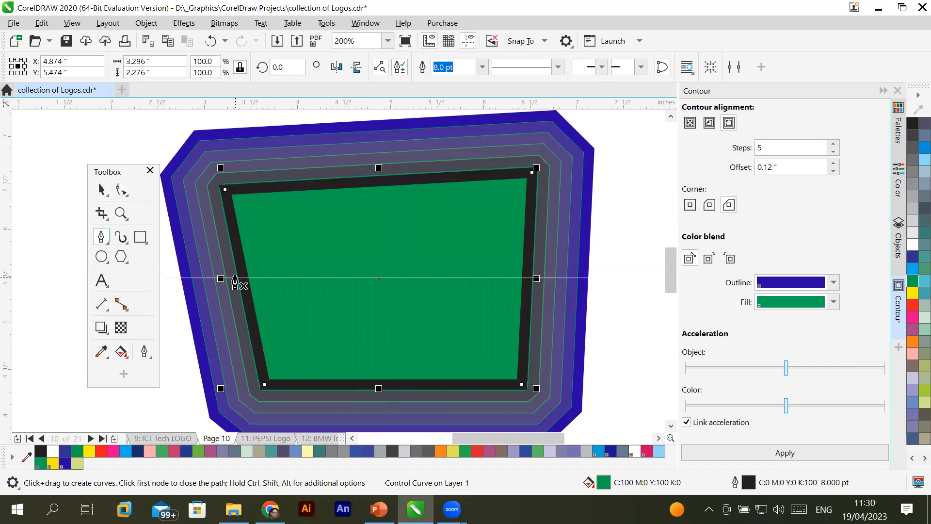
pyautogui.moveTo(221, 278); pyautogui.dragTo(254, 279)
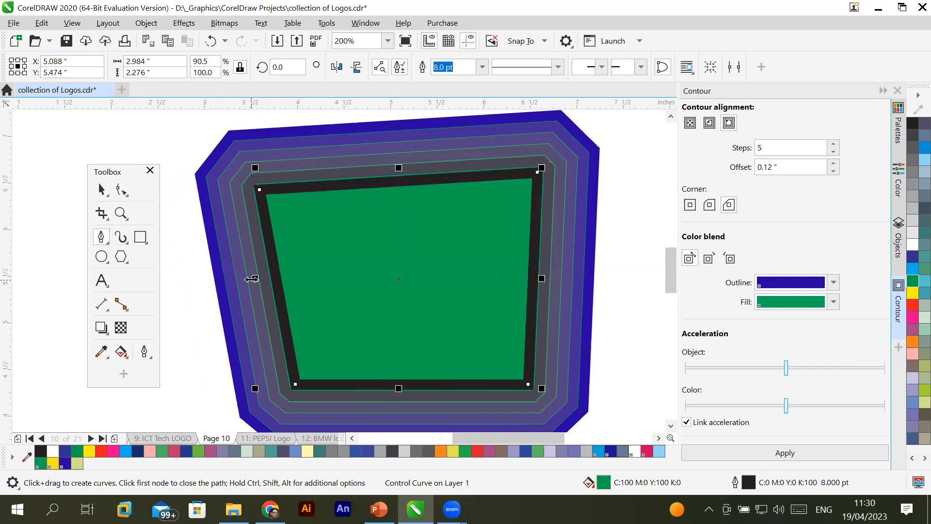
pyautogui.click(101, 190)
pyautogui.click(121, 189)
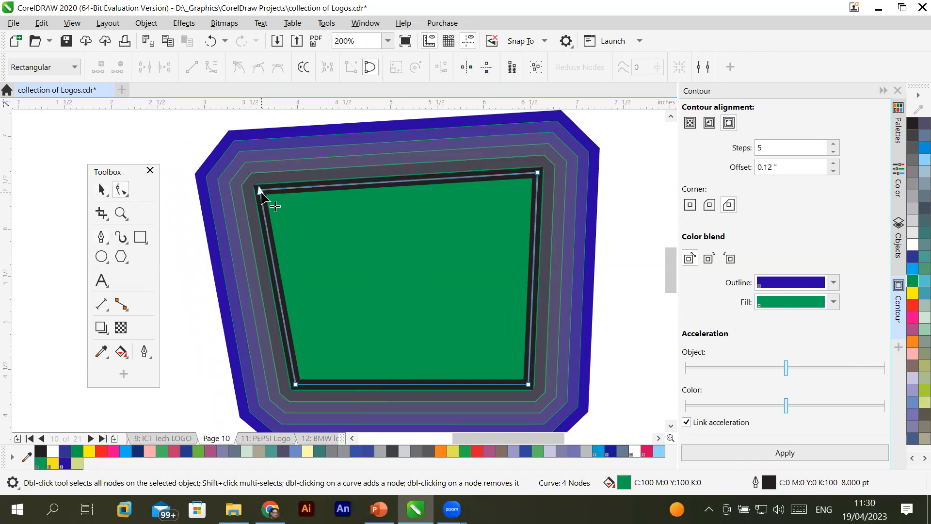
# Add a node midway along the control curve's upper edge and pull it down about 0.68" to form a V-shaped notch
pyautogui.click(387, 182)
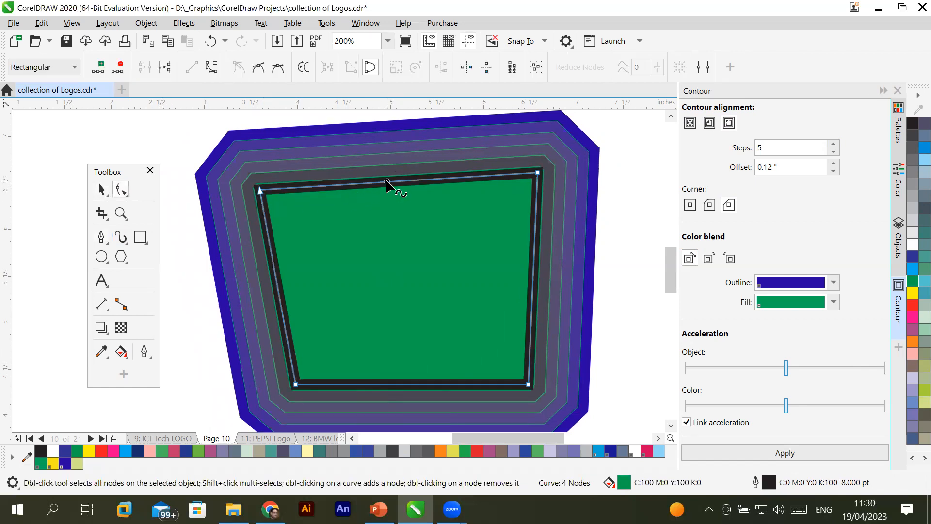
pyautogui.click(98, 67)
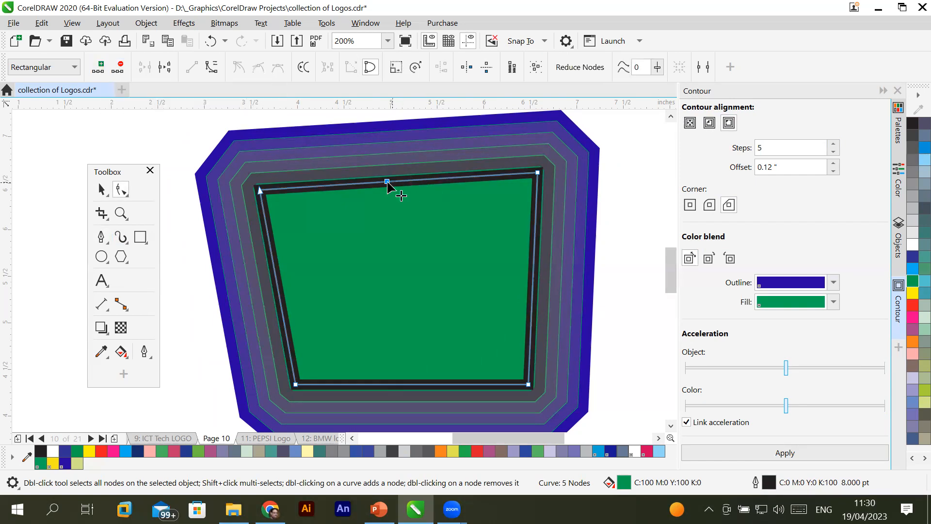
pyautogui.moveTo(387, 189); pyautogui.dragTo(400, 244)
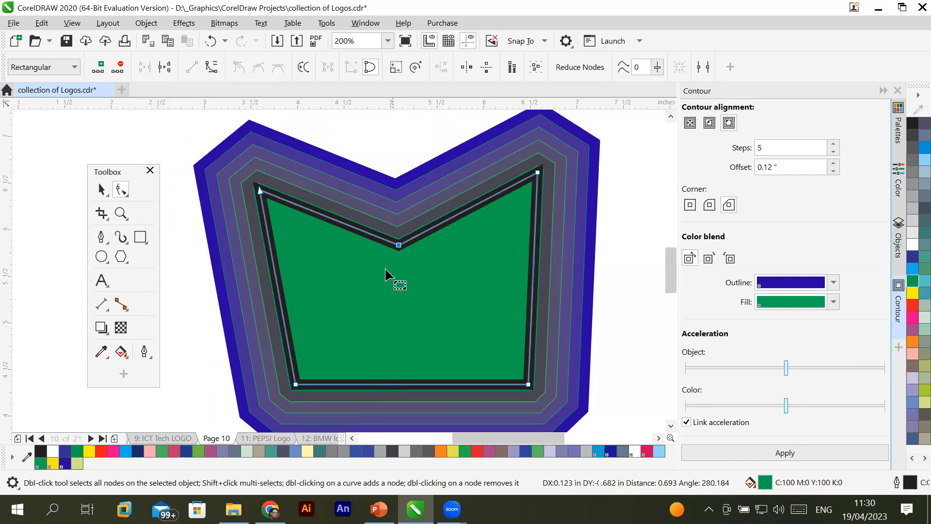
# Raise the control curve's two upper corner nodes inward and shift the notch node to the right to center it between them
pyautogui.moveTo(261, 190); pyautogui.dragTo(304, 142)
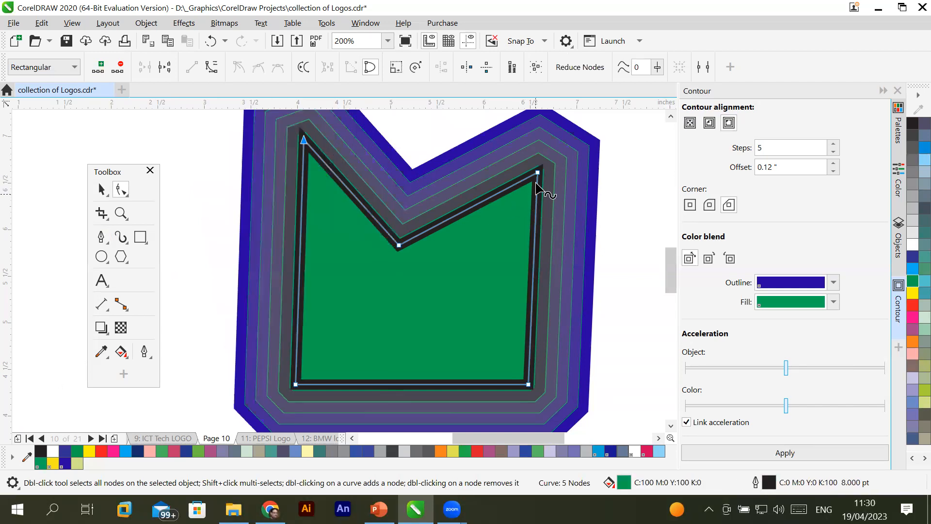
pyautogui.moveTo(539, 173); pyautogui.dragTo(530, 125)
pyautogui.moveTo(399, 246); pyautogui.dragTo(422, 246)
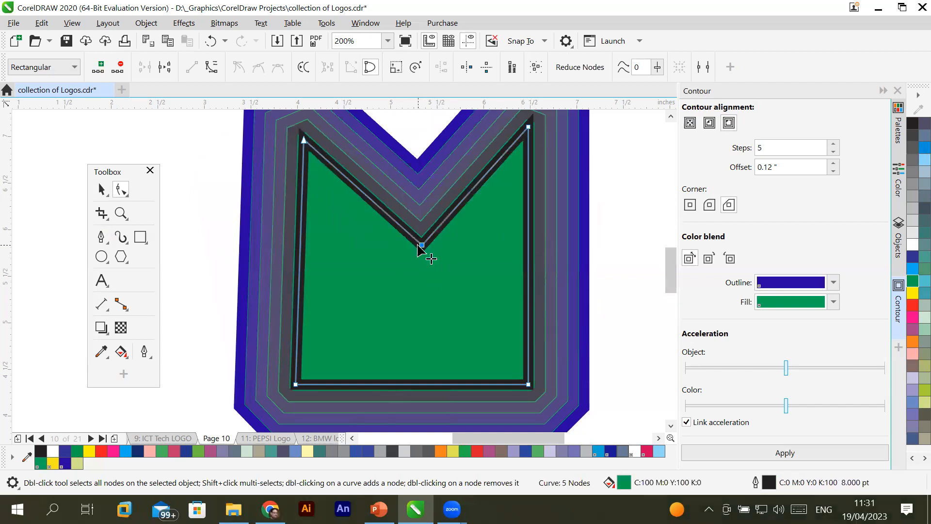
# Raise the control curve's two lower corner nodes slightly to shorten the shape while keeping its base nearly level
pyautogui.moveTo(671, 270)
pyautogui.mouseDown()
pyautogui.moveTo(668, 252)
pyautogui.moveTo(671, 262)
pyautogui.mouseUp()
pyautogui.moveTo(296, 386)
pyautogui.mouseDown()
pyautogui.moveTo(310, 376)
pyautogui.moveTo(301, 373)
pyautogui.mouseUp()
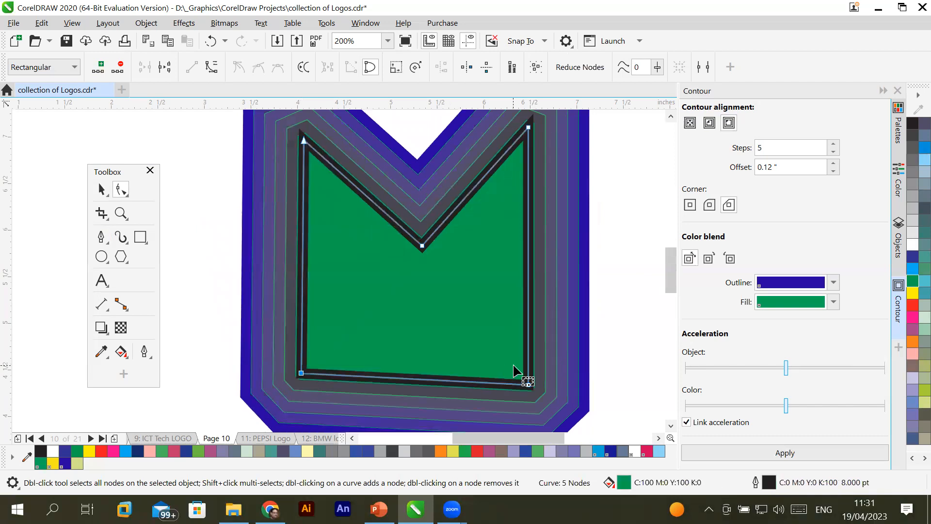
pyautogui.moveTo(528, 385); pyautogui.dragTo(528, 370)
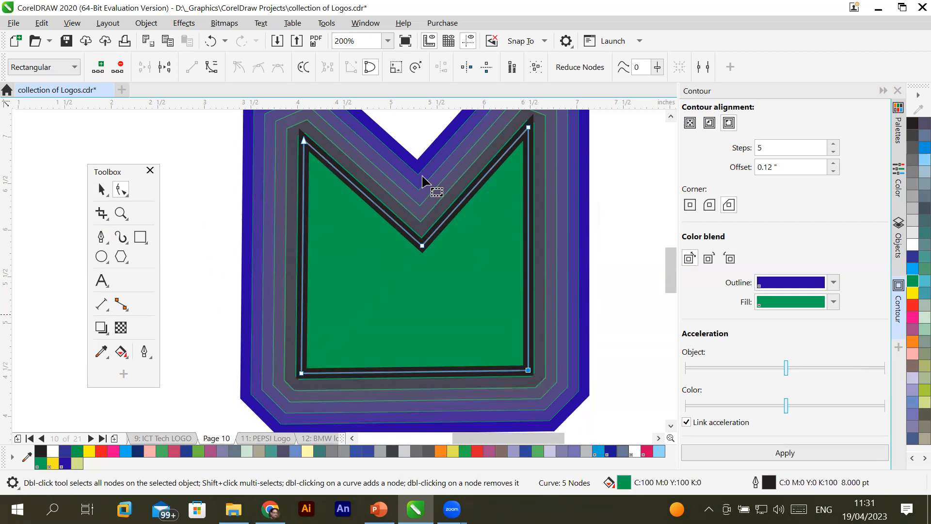
# Delete the control curve's two lower corner nodes to leave a triangle, and move its upper-right node slightly outward and down
pyautogui.click(121, 69)
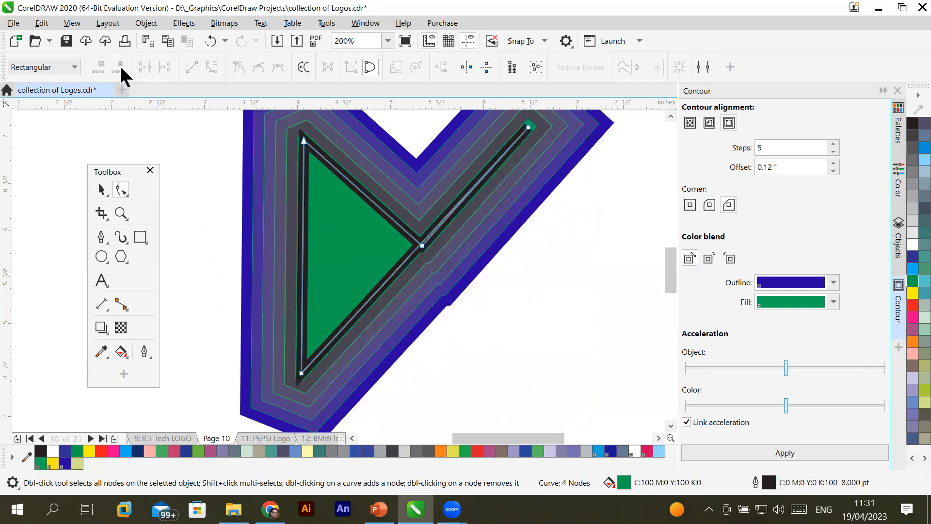
pyautogui.click(302, 374)
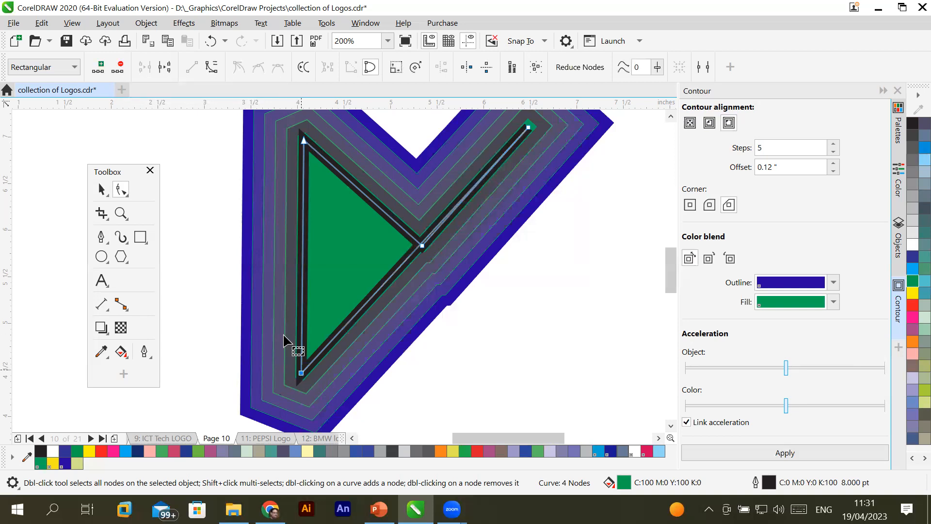
pyautogui.click(119, 66)
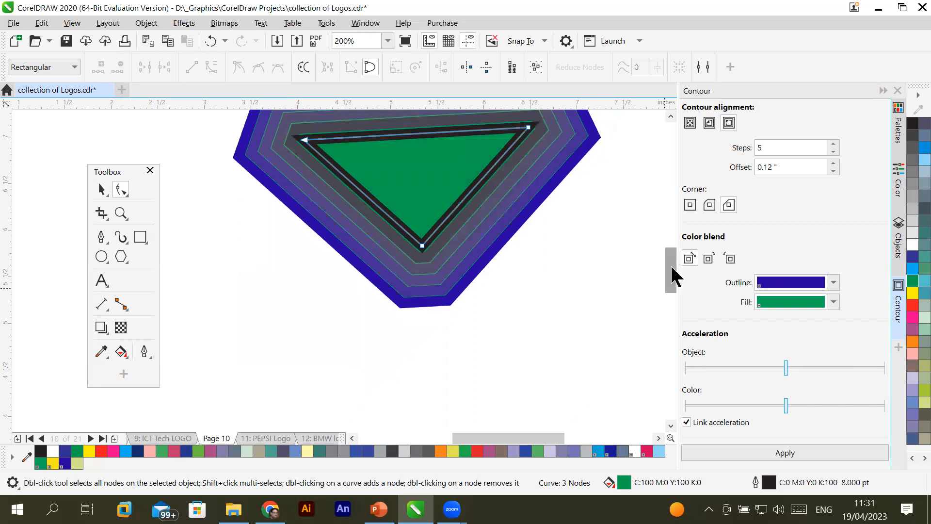
pyautogui.moveTo(671, 265); pyautogui.dragTo(663, 258)
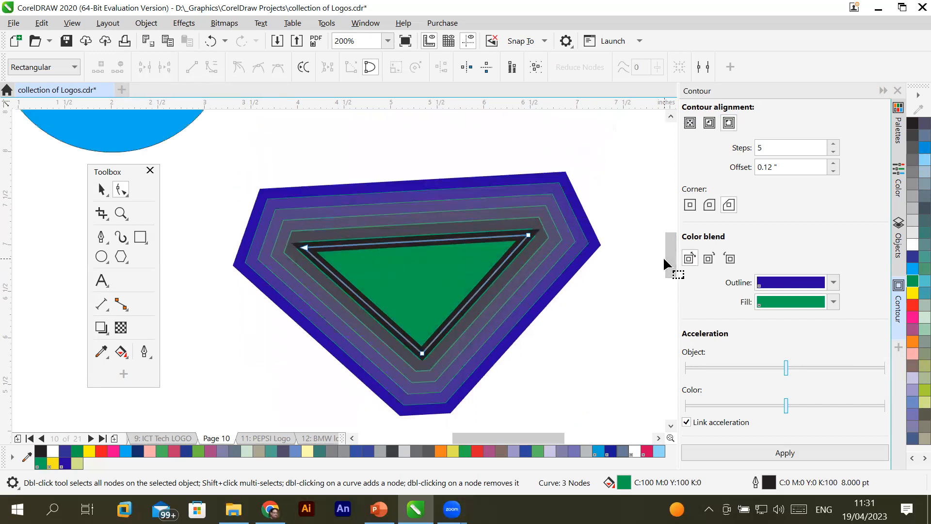
pyautogui.moveTo(528, 236)
pyautogui.mouseDown()
pyautogui.moveTo(518, 256)
pyautogui.moveTo(539, 247)
pyautogui.moveTo(531, 235)
pyautogui.moveTo(537, 243)
pyautogui.mouseUp()
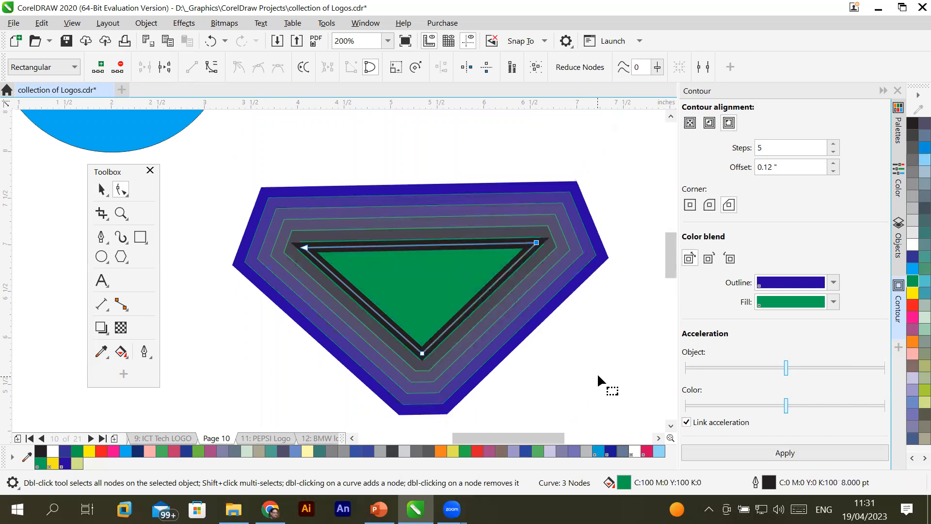
# Select the contour group and its control curve in turn, and reapply the current contour settings to the control curve
pyautogui.click(101, 190)
pyautogui.click(372, 201)
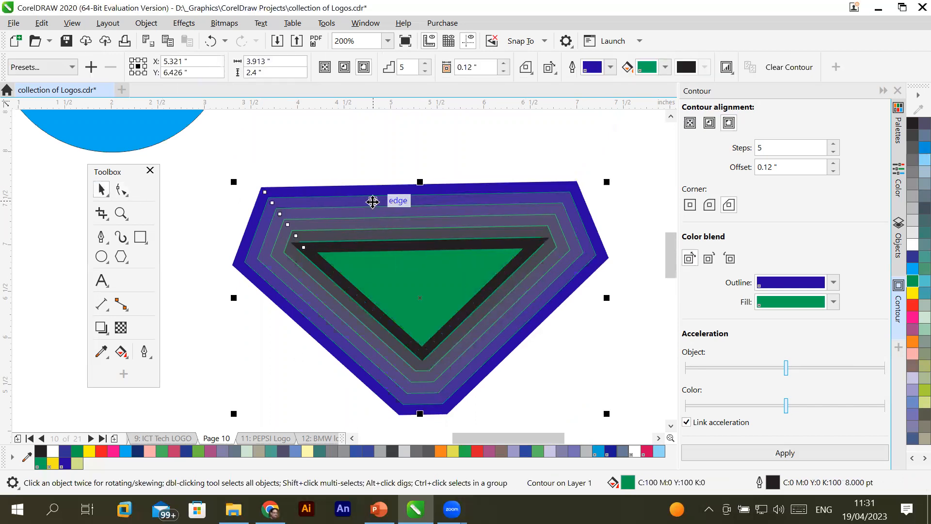
pyautogui.click(394, 277)
pyautogui.click(337, 128)
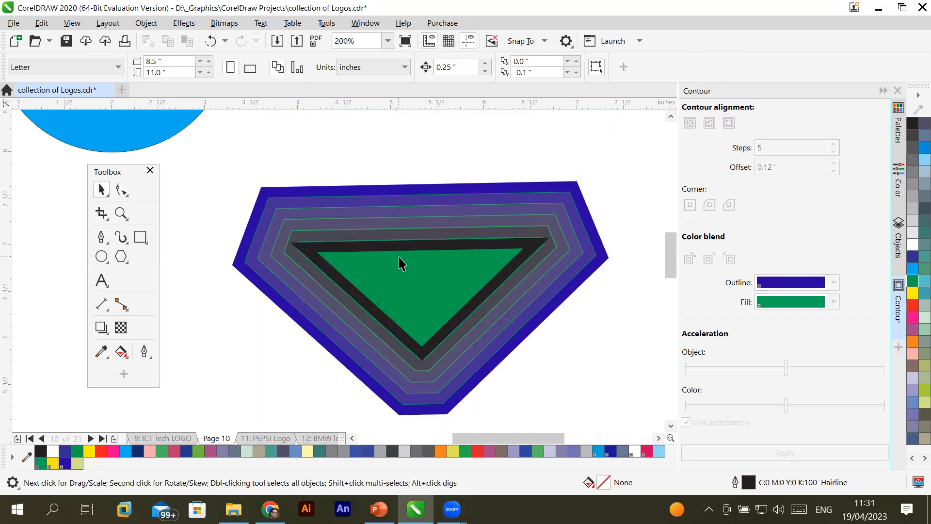
pyautogui.click(411, 247)
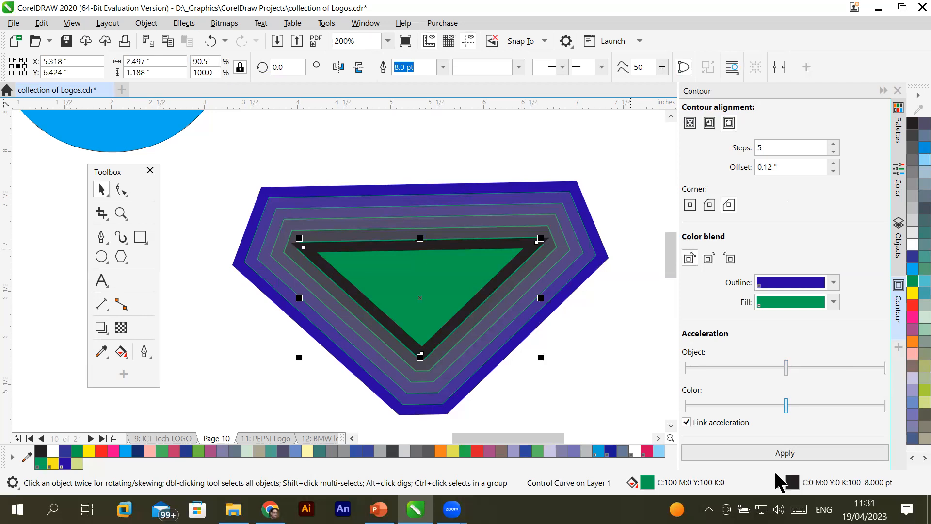
pyautogui.click(780, 453)
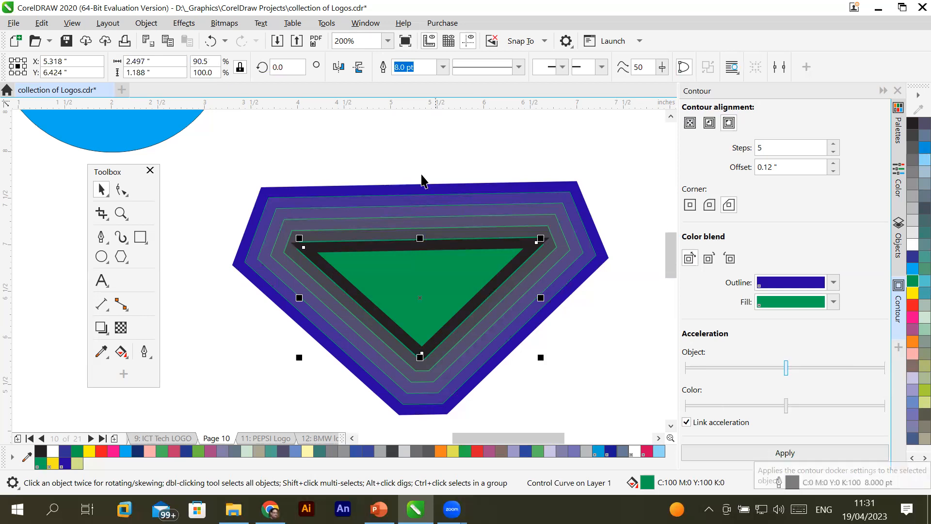
pyautogui.click(409, 145)
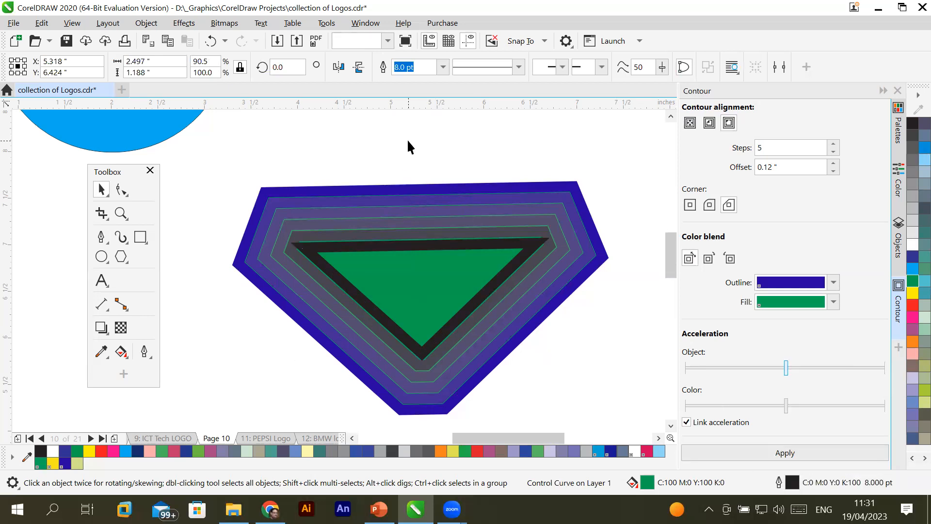
# Break the contour apart from its green control triangle
pyautogui.click(364, 192)
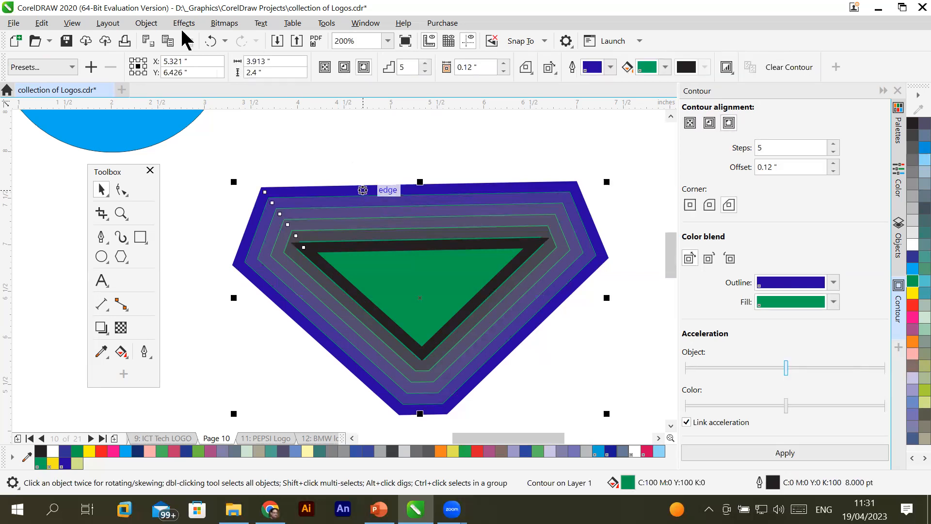
pyautogui.click(146, 24)
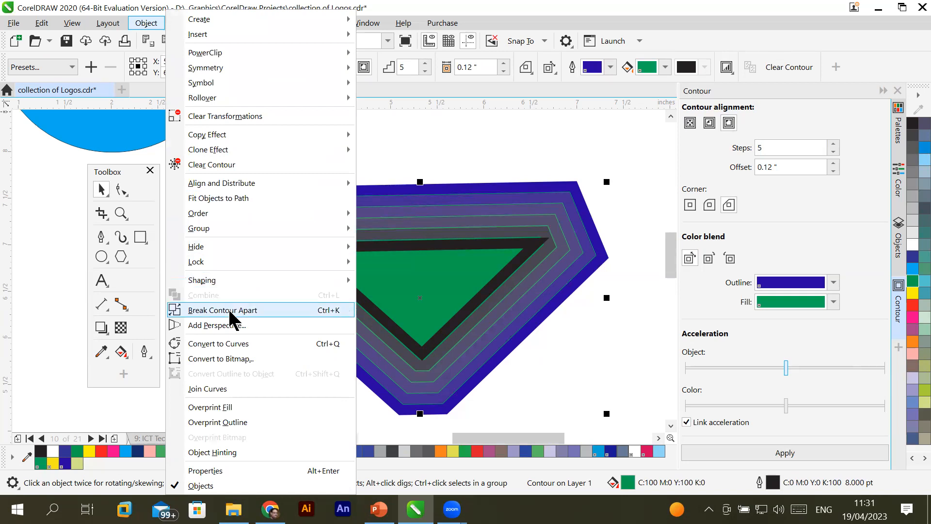
pyautogui.click(309, 312)
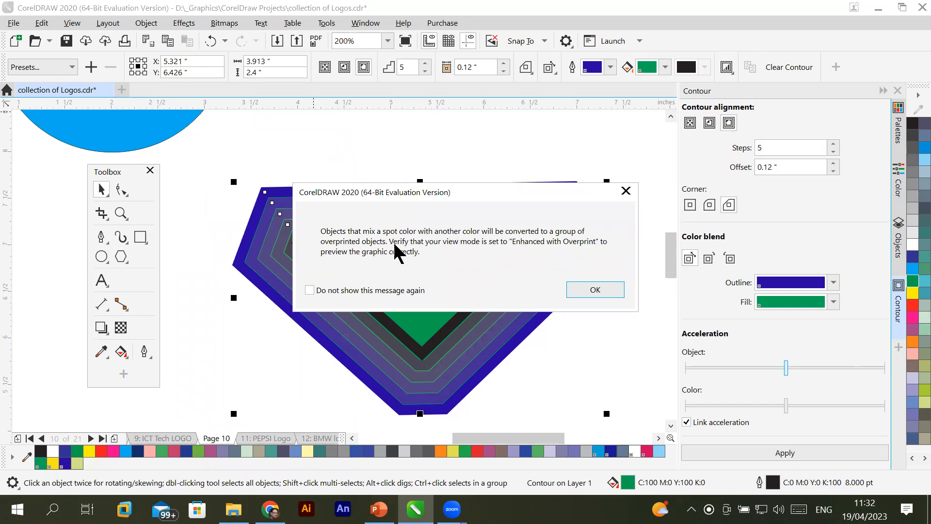
pyautogui.click(610, 291)
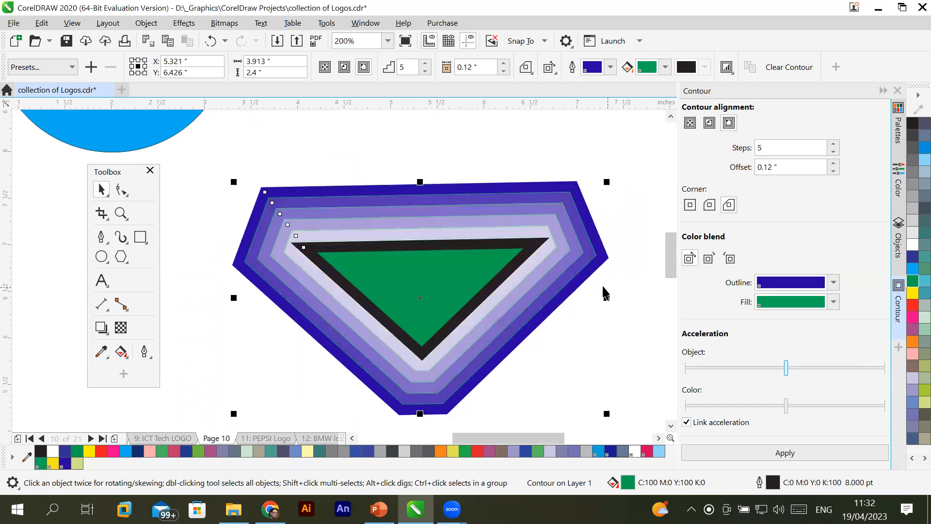
# Ungroup the five contour shapes surrounding the green triangle
pyautogui.click(201, 333)
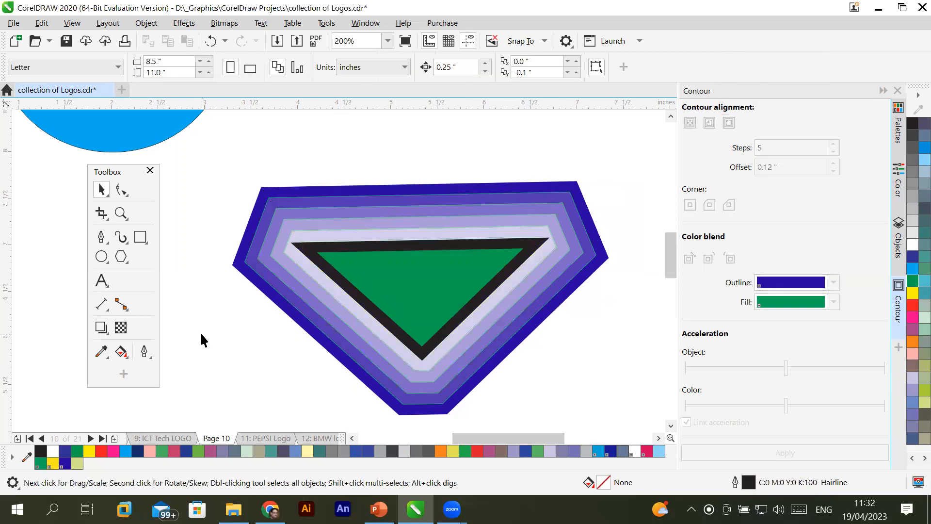
pyautogui.click(284, 191)
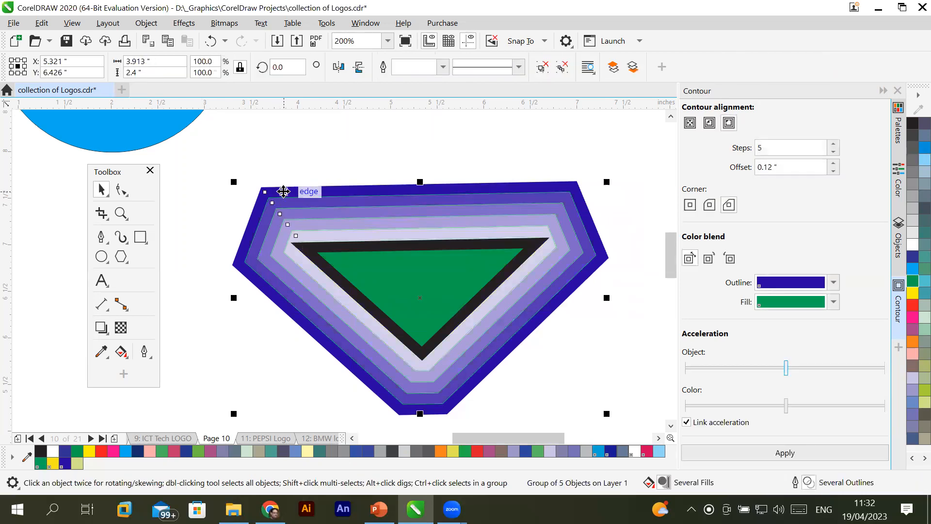
pyautogui.rightClick(283, 191)
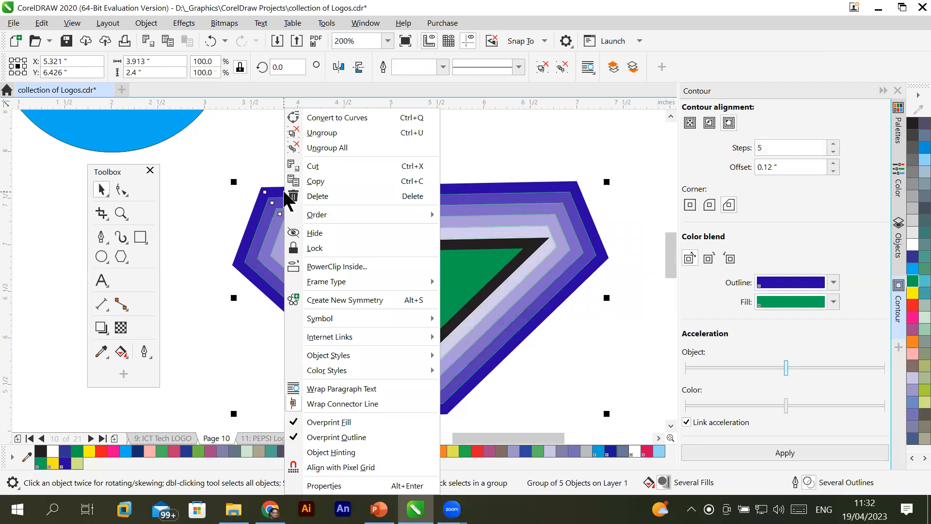
pyautogui.click(330, 134)
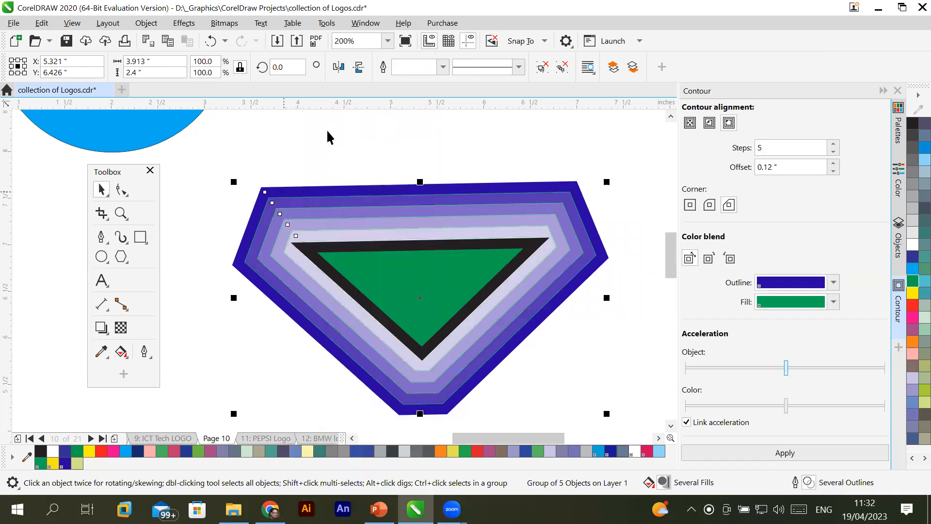
pyautogui.click(210, 180)
# Spread the green triangle and the separated contour shapes apart around the blue circle so that each one stands alone
pyautogui.moveTo(285, 192); pyautogui.dragTo(141, 184)
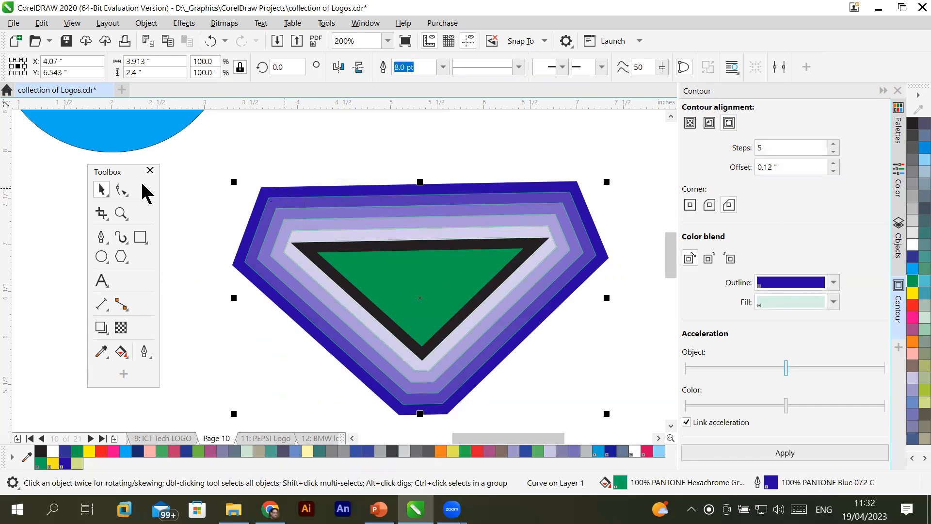
pyautogui.click(400, 149)
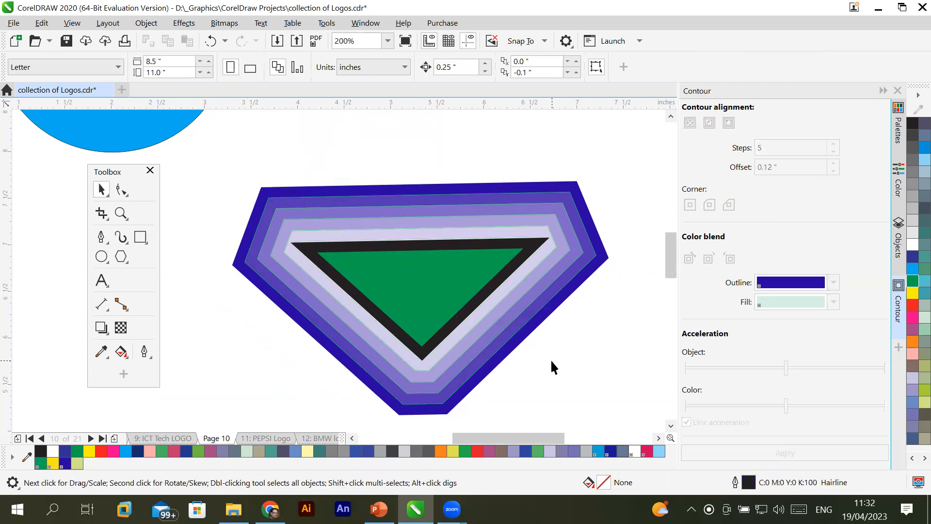
pyautogui.scroll(-2, 522, 349)
pyautogui.click(500, 289)
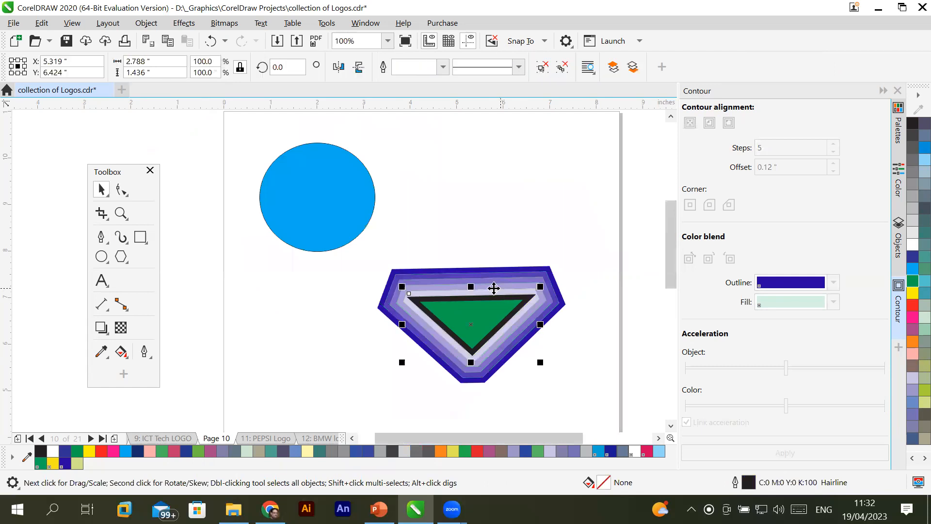
pyautogui.moveTo(480, 320); pyautogui.dragTo(494, 166)
pyautogui.moveTo(464, 335); pyautogui.dragTo(307, 359)
pyautogui.moveTo(474, 326); pyautogui.dragTo(620, 400)
pyautogui.moveTo(484, 311); pyautogui.dragTo(626, 201)
pyautogui.moveTo(445, 320); pyautogui.dragTo(109, 157)
pyautogui.moveTo(484, 314); pyautogui.dragTo(451, 309)
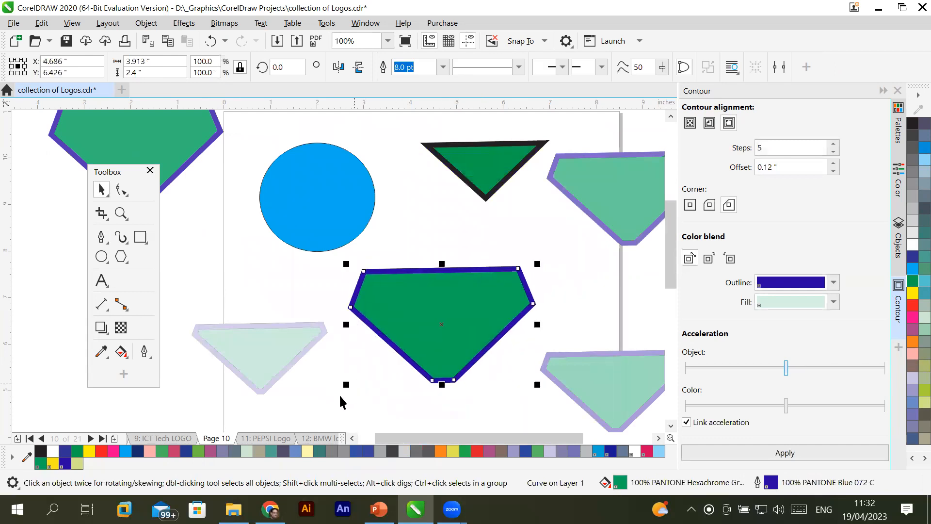
pyautogui.click(281, 415)
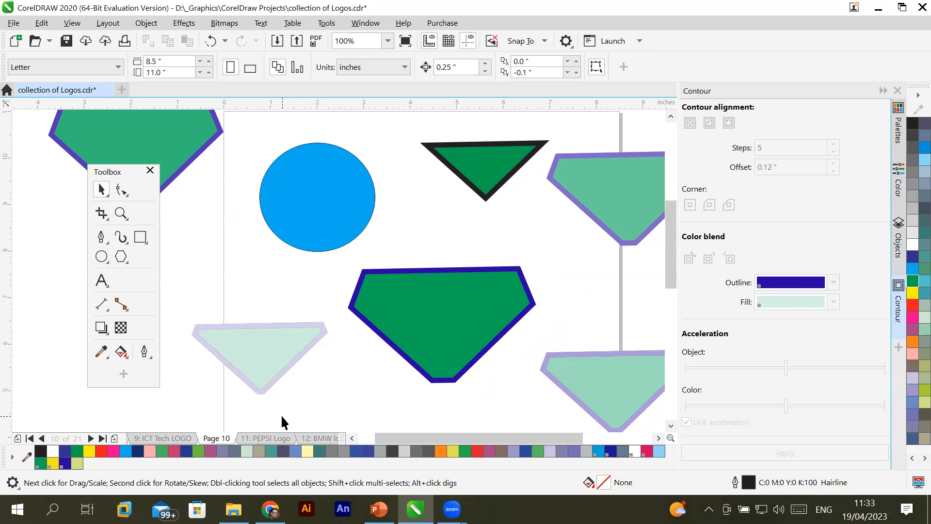
# Gather the scattered contour shapes onto the page in a loose vertical arrangement below the black-outlined triangle
pyautogui.scroll(-1, 421, 361)
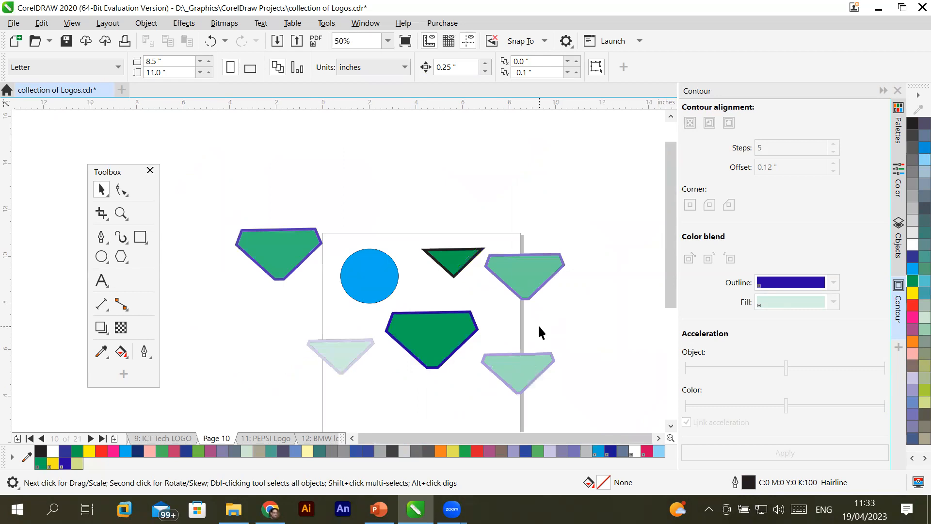
pyautogui.scroll(1, 540, 332)
pyautogui.scroll(-2, 540, 332)
pyautogui.moveTo(534, 347); pyautogui.dragTo(479, 341)
pyautogui.click(454, 341)
pyautogui.moveTo(519, 305); pyautogui.dragTo(499, 318)
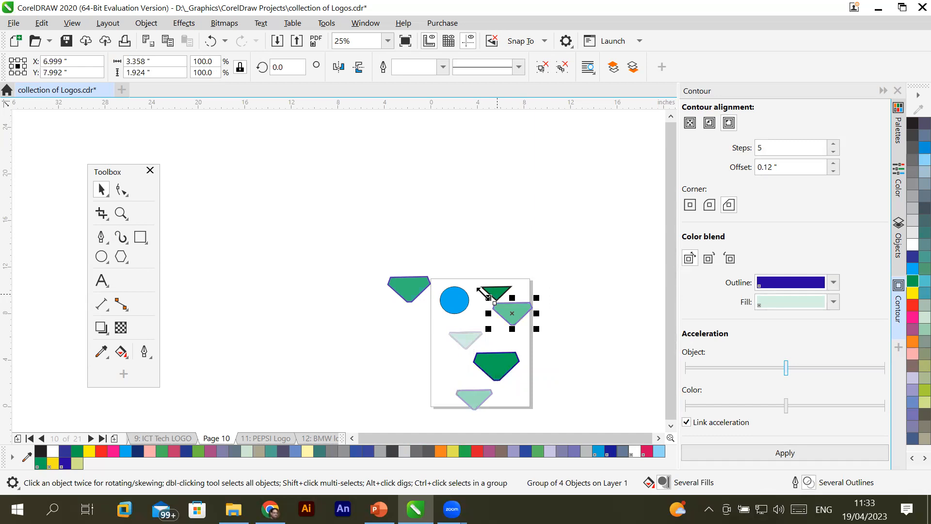
# Delete the blue circle and move the contour shape lying beside the page to just above the page
pyautogui.click(458, 300)
pyautogui.click(429, 294)
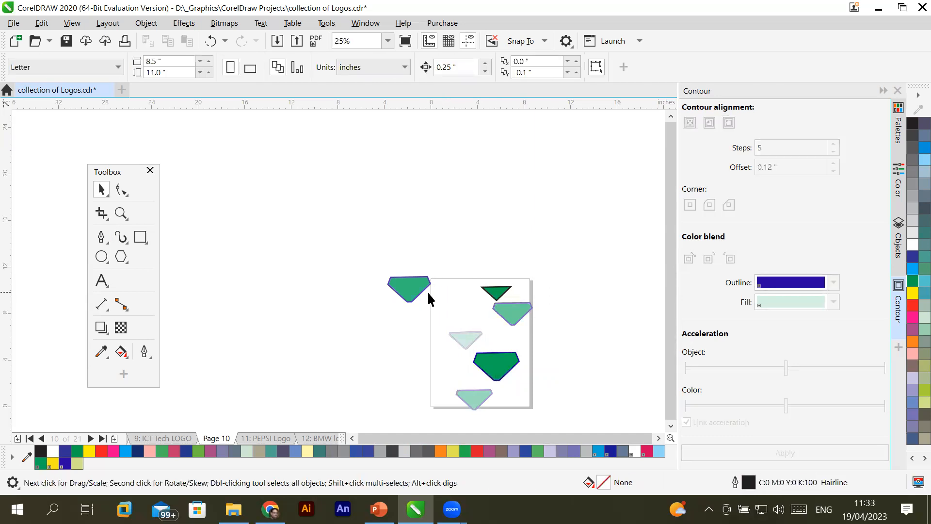
pyautogui.moveTo(420, 288); pyautogui.dragTo(491, 258)
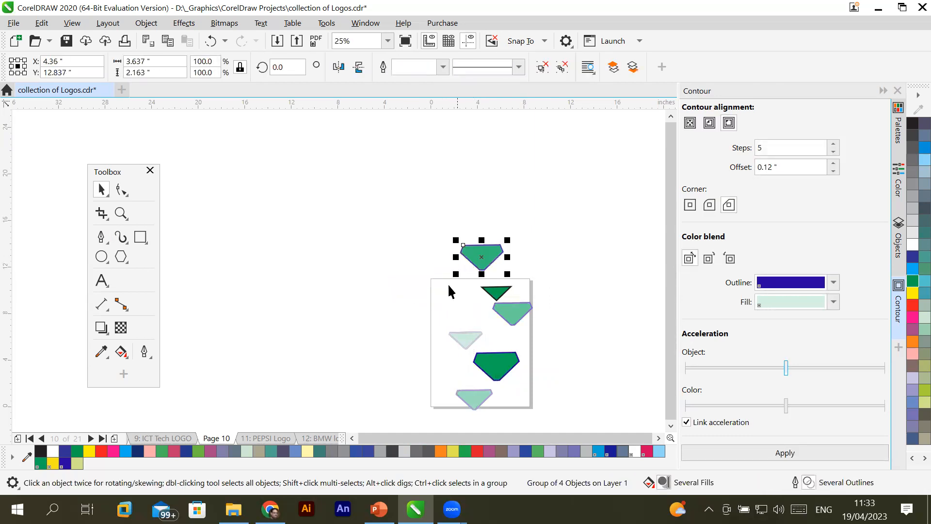
# Align the left edges of all six separated shapes with one another
pyautogui.moveTo(359, 204); pyautogui.dragTo(554, 419)
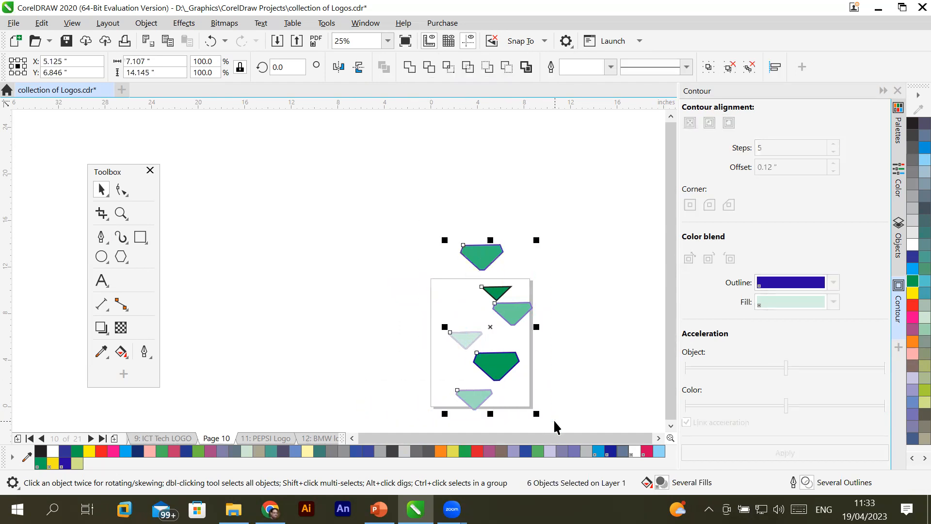
pyautogui.click(775, 69)
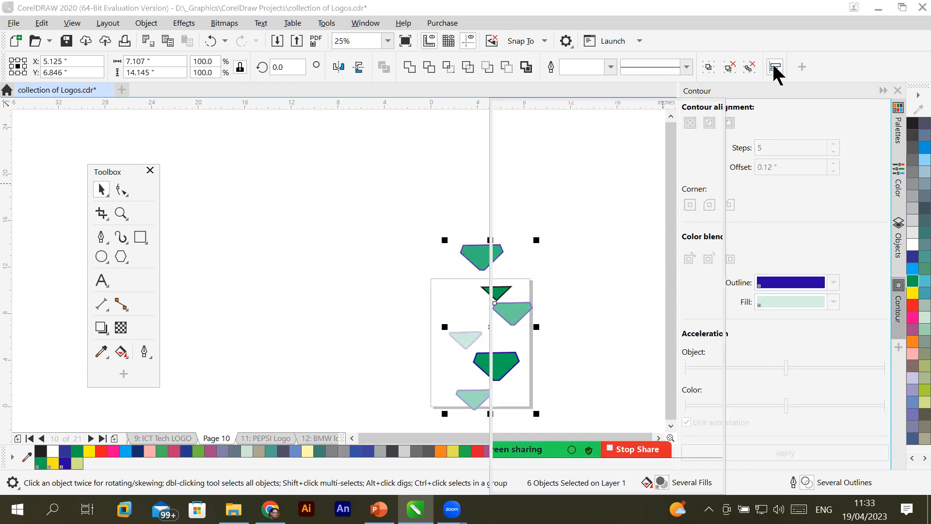
pyautogui.click(503, 147)
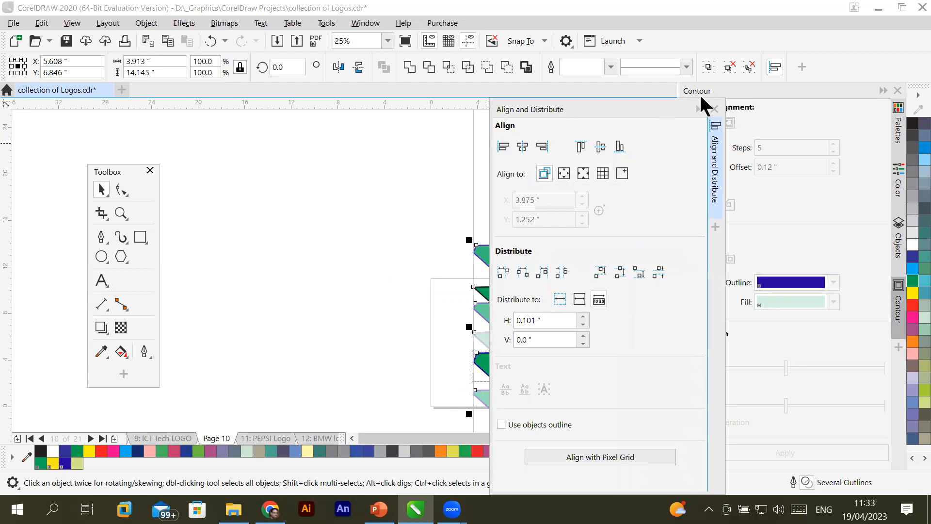
pyautogui.click(697, 107)
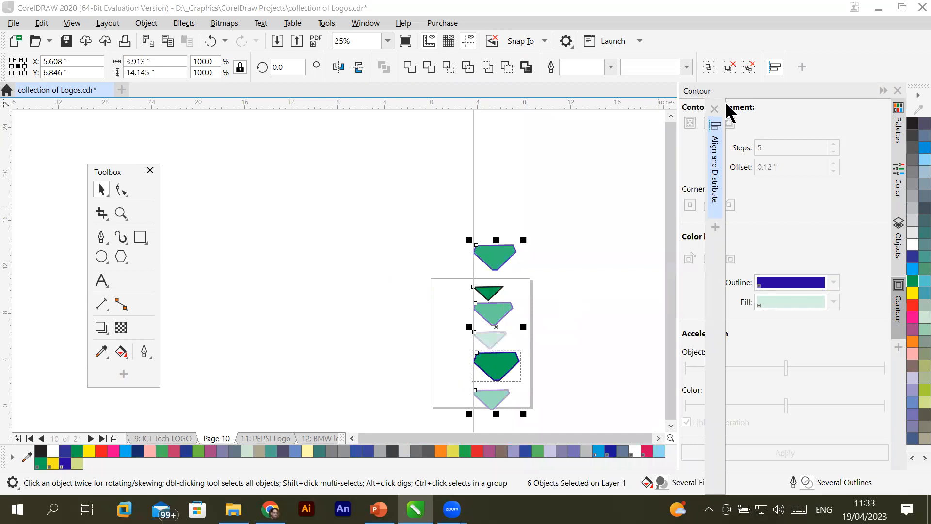
# Align all six shapes on a common vertical axis through their horizontal centers
pyautogui.click(774, 69)
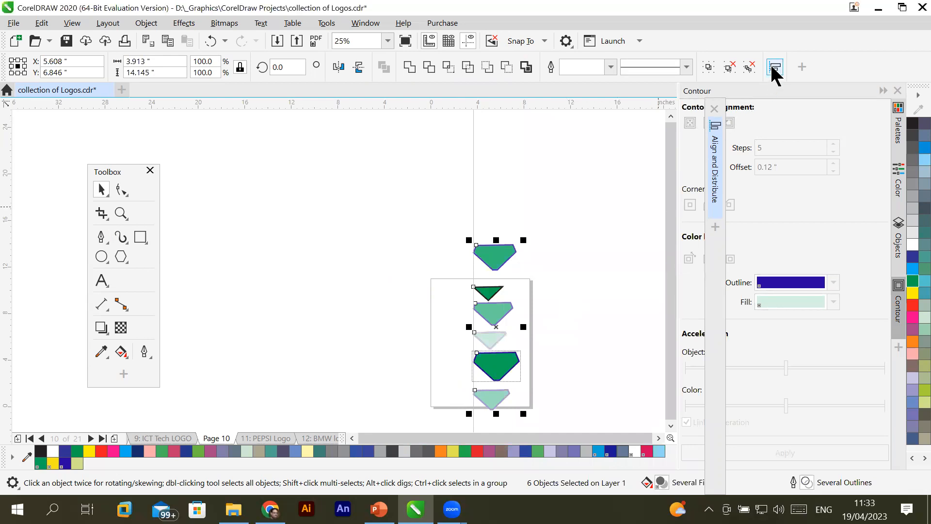
pyautogui.click(775, 70)
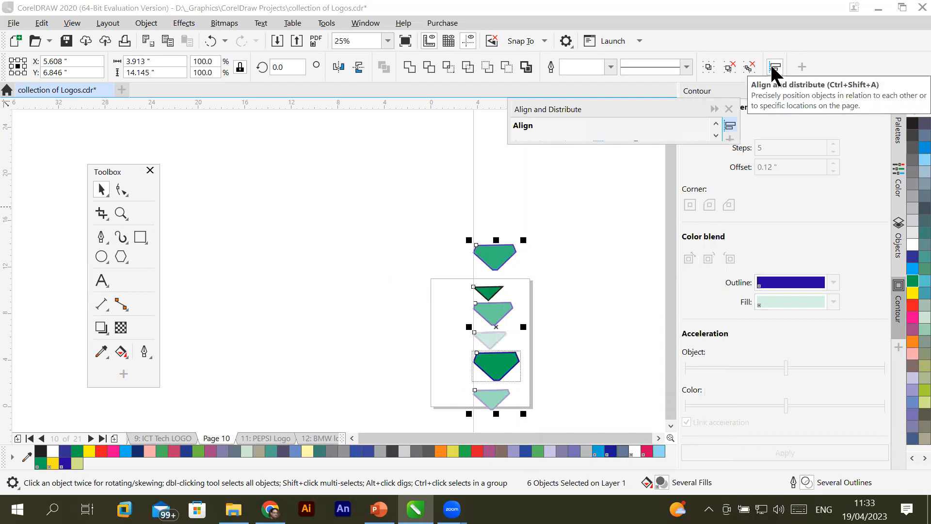
pyautogui.click(578, 271)
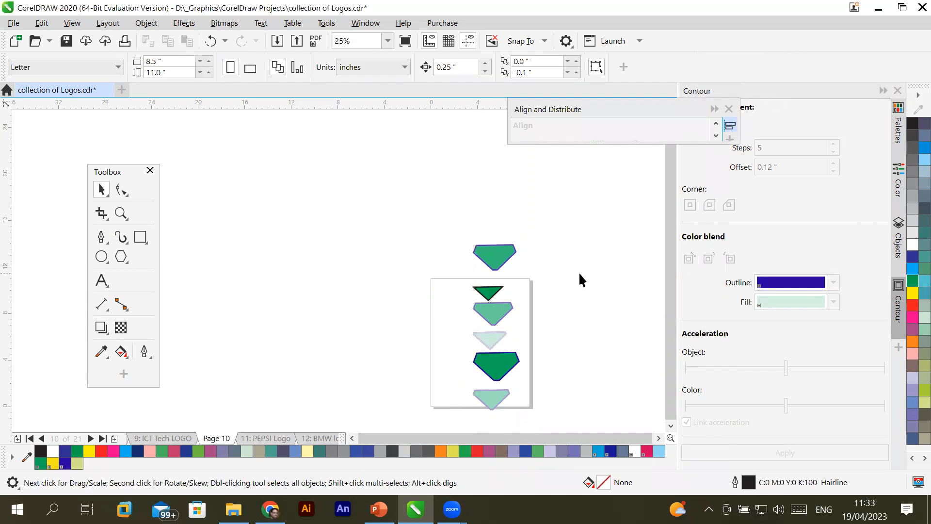
pyautogui.moveTo(425, 206); pyautogui.dragTo(558, 400)
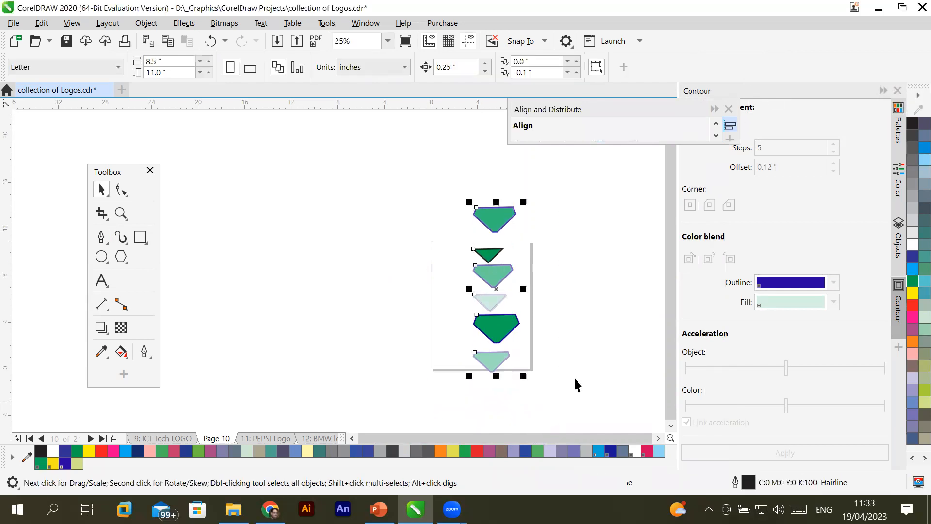
pyautogui.click(775, 71)
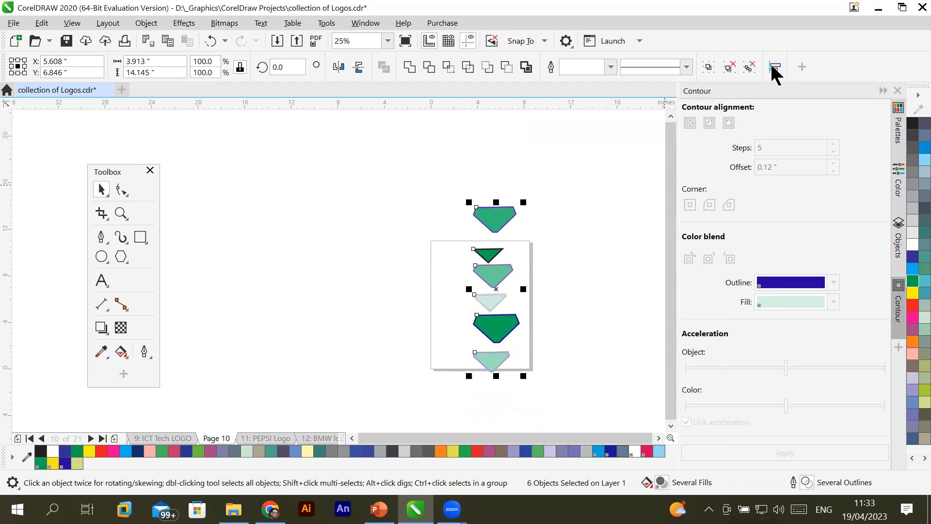
pyautogui.click(775, 71)
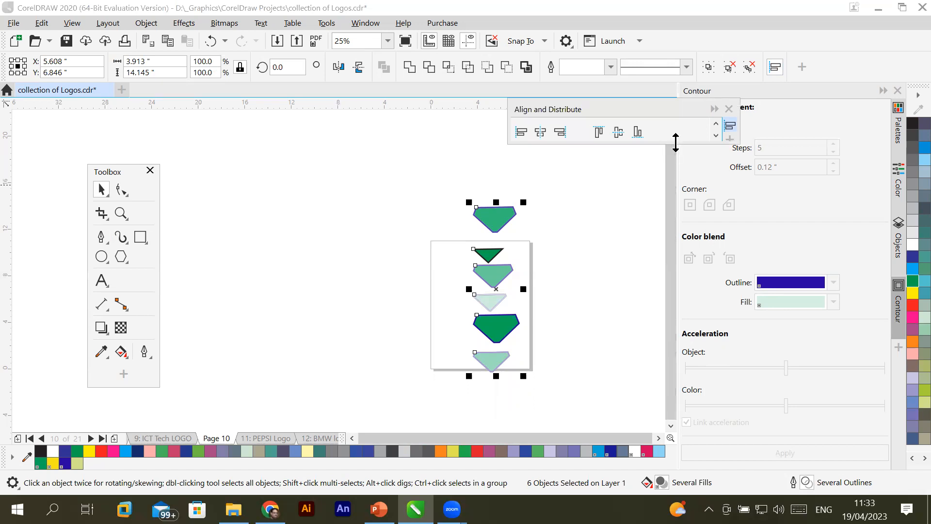
pyautogui.moveTo(676, 141); pyautogui.dragTo(675, 266)
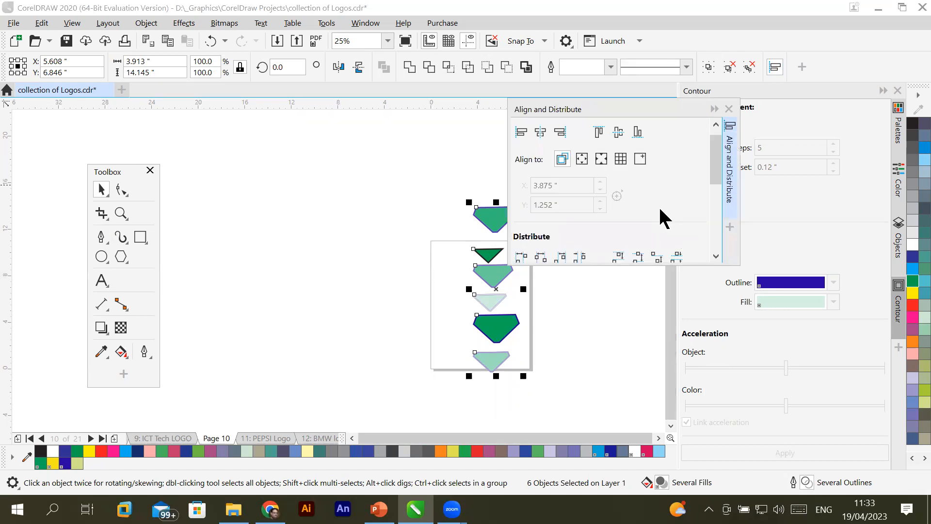
pyautogui.click(541, 132)
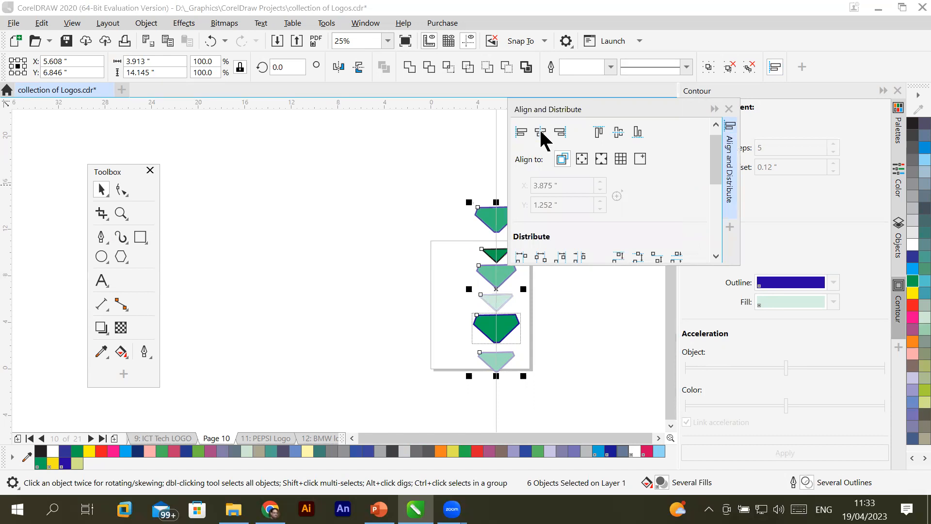
# Shrink the aligned column of shapes to about 1.96 by 7.07 inches and place it along the page's left edge
pyautogui.click(729, 109)
pyautogui.moveTo(526, 204); pyautogui.dragTo(443, 249)
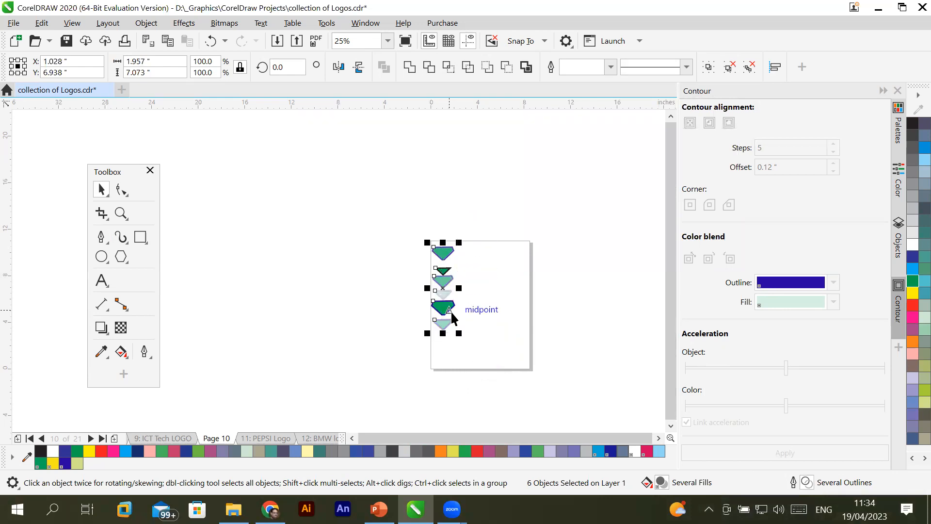
# Distribute the six shapes vertically by their centers across the full page extent
pyautogui.click(775, 68)
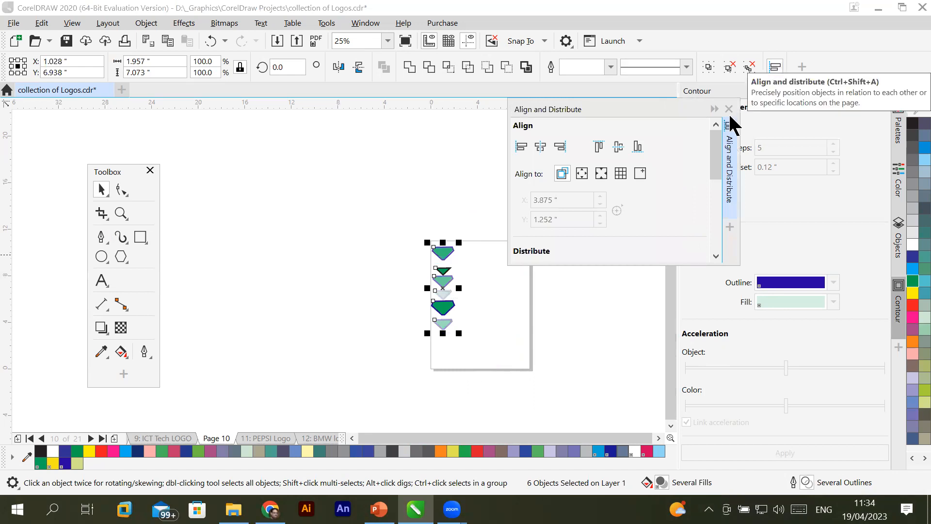
pyautogui.click(595, 266)
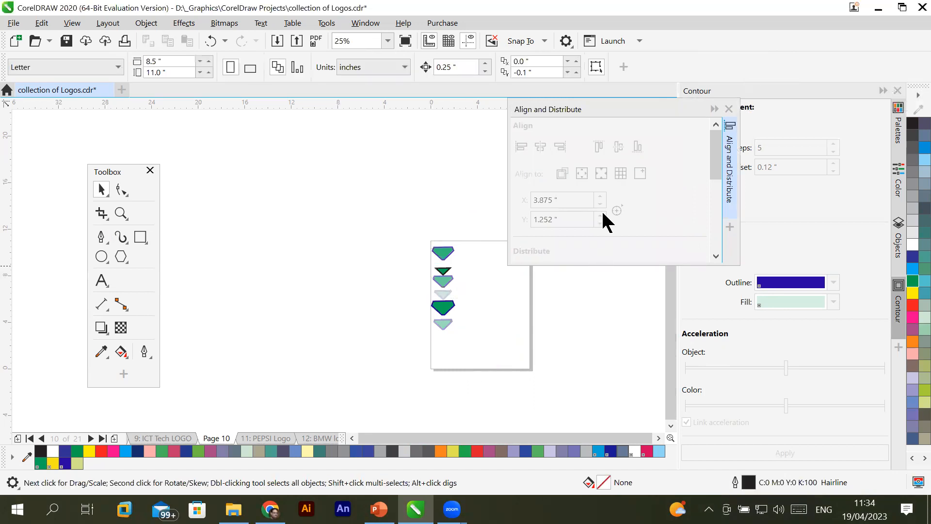
pyautogui.moveTo(397, 234); pyautogui.dragTo(471, 356)
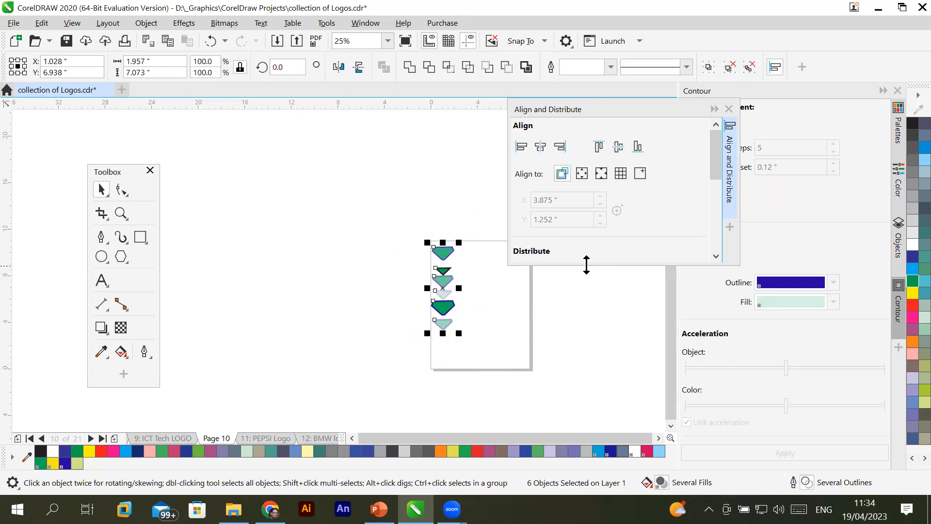
pyautogui.moveTo(586, 265); pyautogui.dragTo(572, 362)
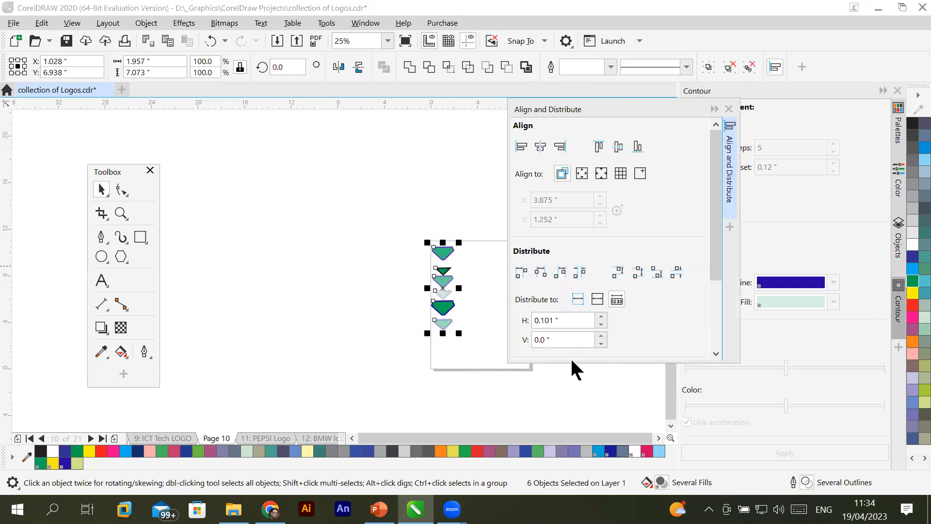
pyautogui.click(599, 301)
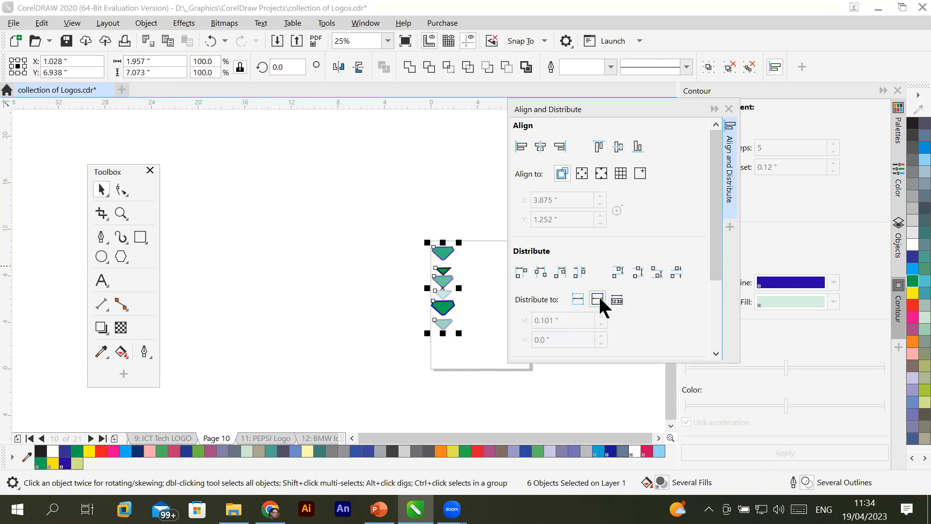
pyautogui.click(638, 272)
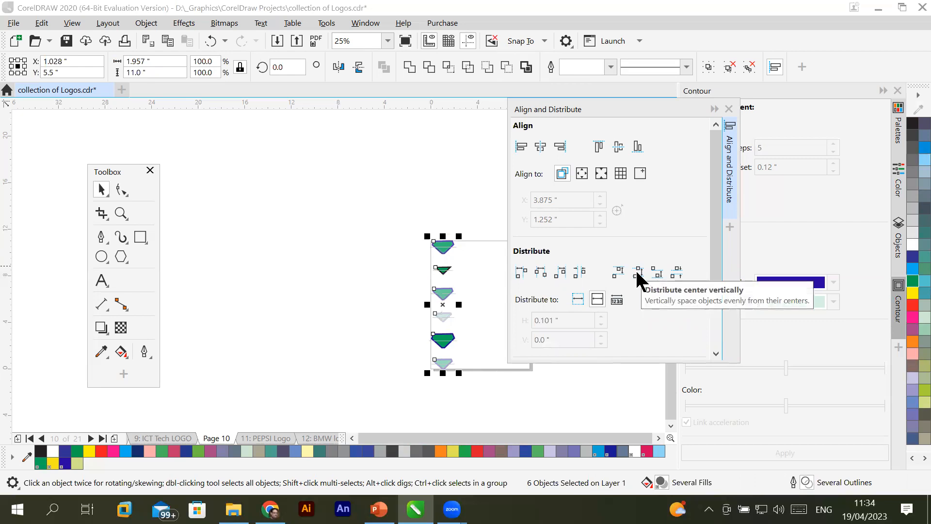
pyautogui.click(384, 320)
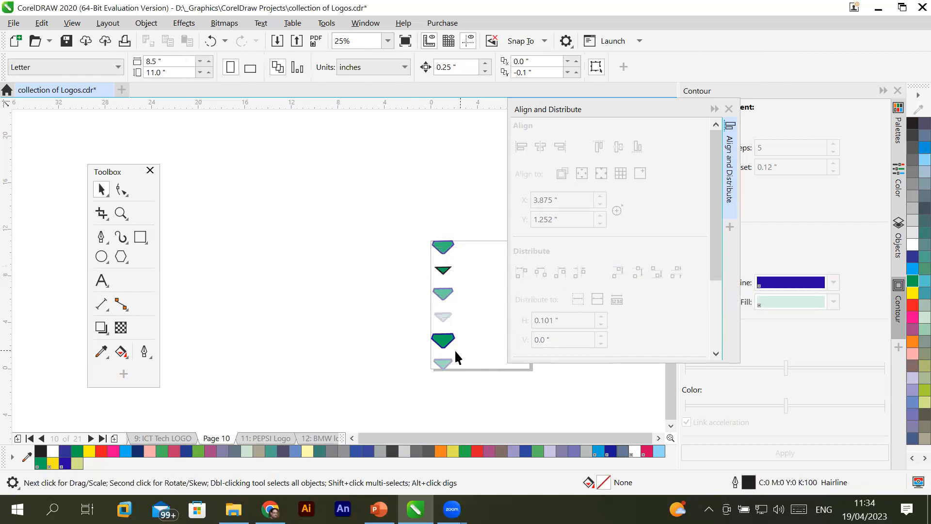
pyautogui.click(715, 107)
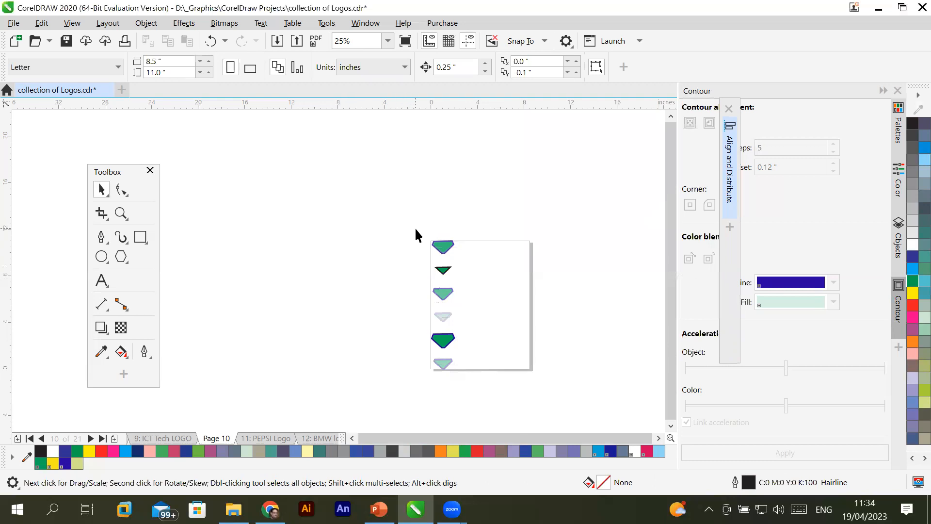
# Duplicate the whole column of six shapes horizontally to the page's right edge
pyautogui.moveTo(415, 229); pyautogui.dragTo(461, 391)
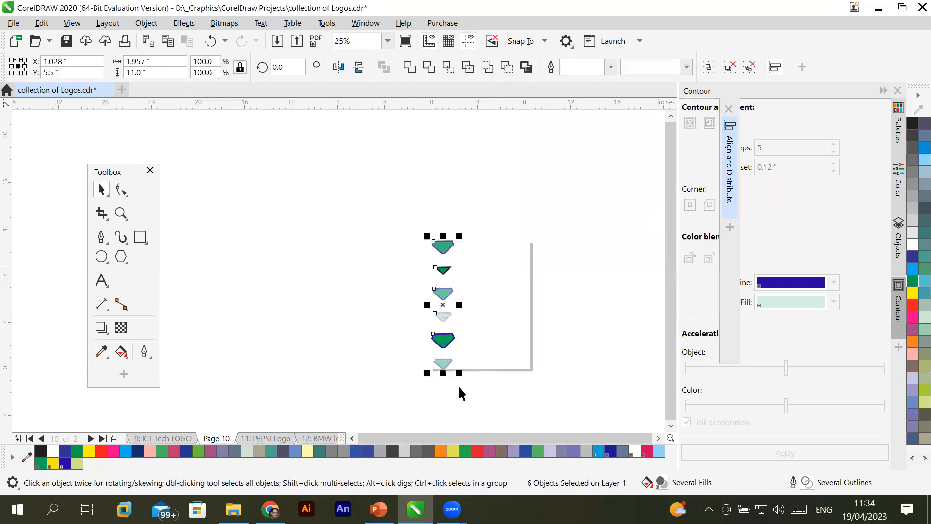
pyautogui.moveTo(445, 292); pyautogui.dragTo(518, 291)
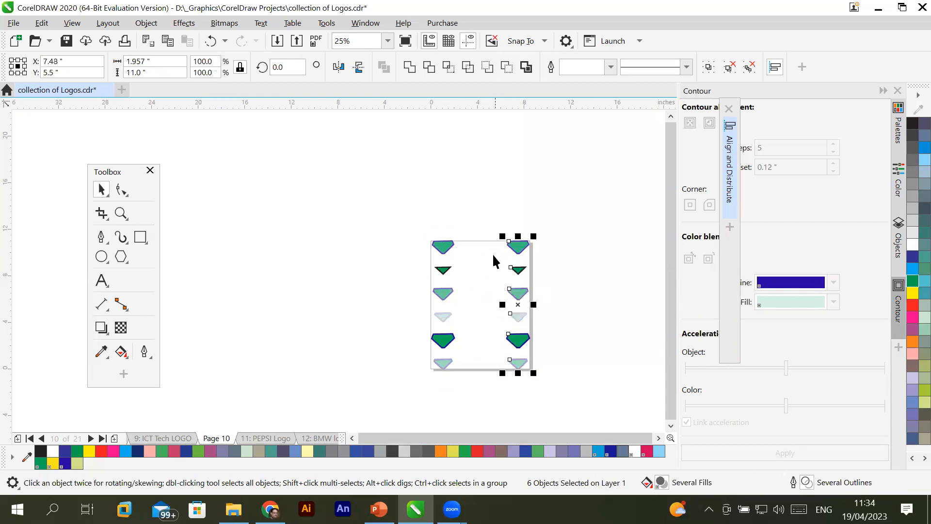
pyautogui.click(466, 225)
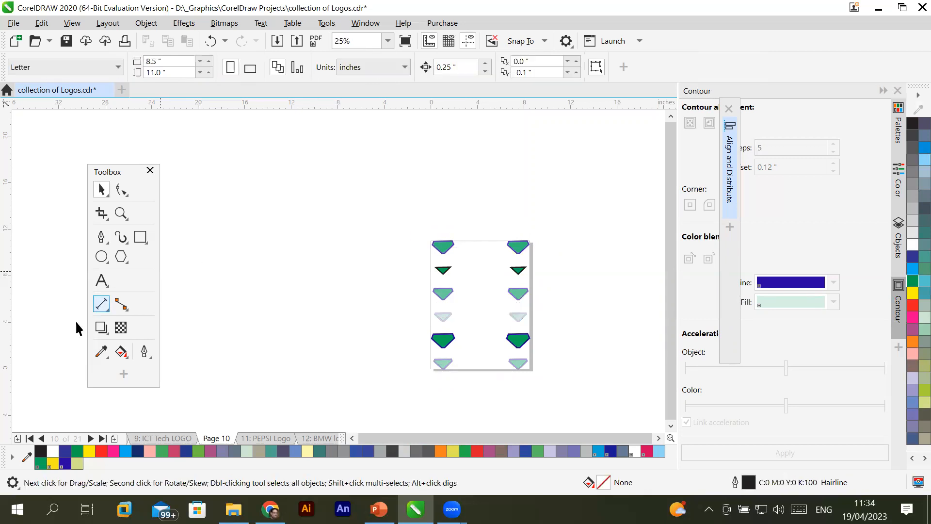
# Add the artistic text "Sale" in Arial Black 36 pt between the two columns near the top of the page
pyautogui.scroll(2, 556, 218)
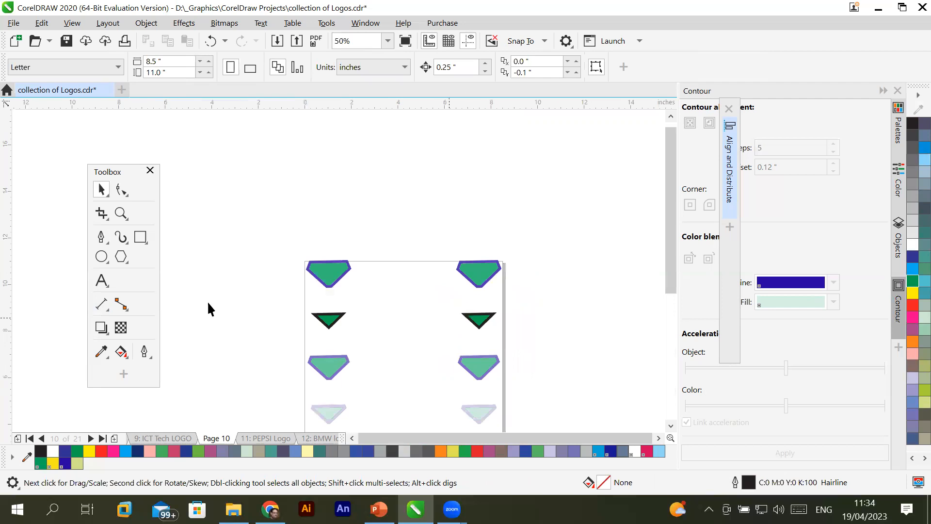
pyautogui.click(96, 283)
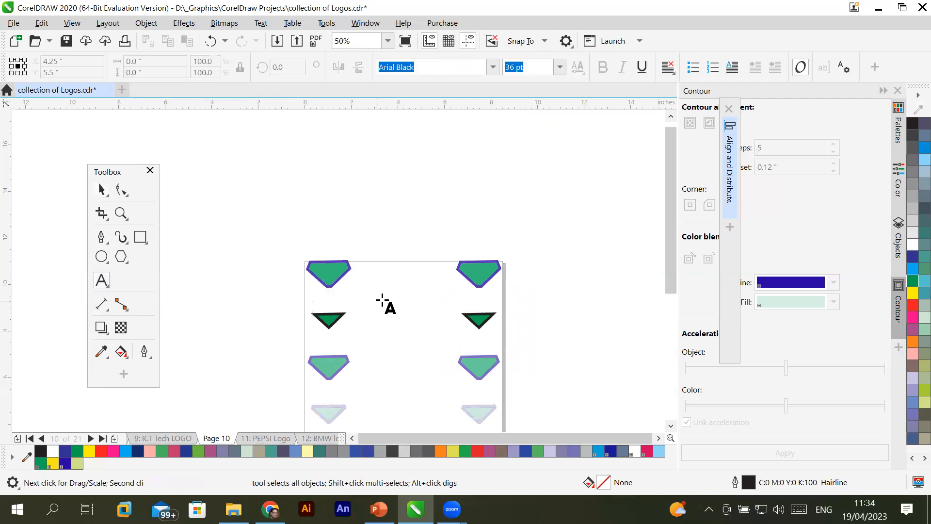
pyautogui.moveTo(382, 302); pyautogui.dragTo(382, 302)
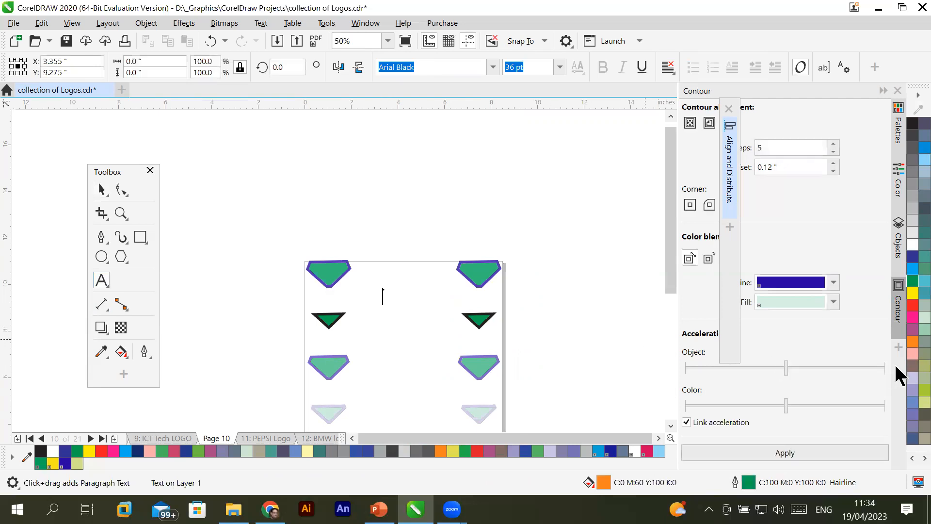
pyautogui.write('Sale')
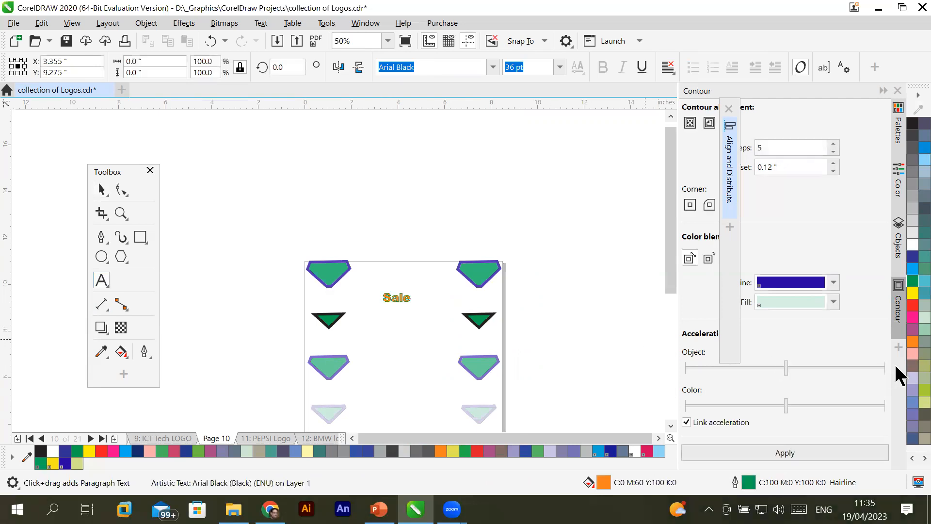
# Fill the "Sale" text with black and give it a red outline
pyautogui.click(102, 189)
pyautogui.click(39, 453)
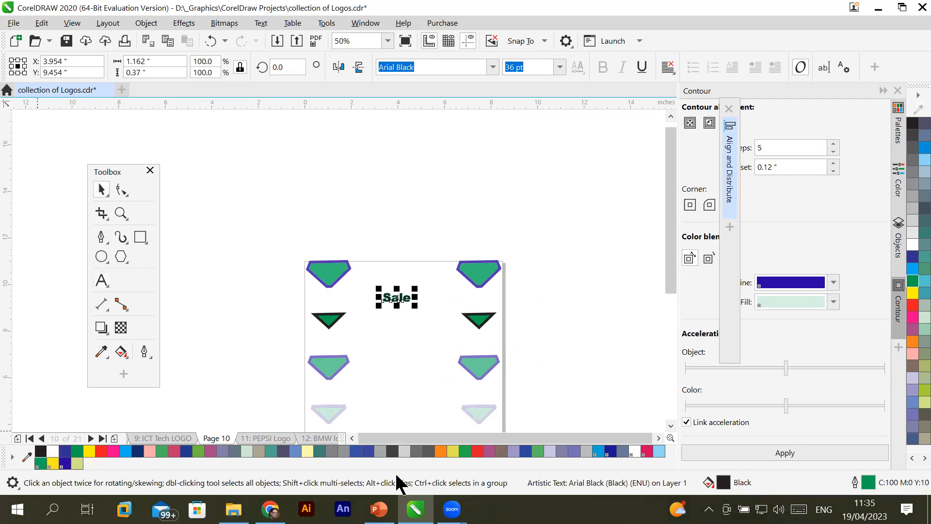
pyautogui.scroll(2, 385, 301)
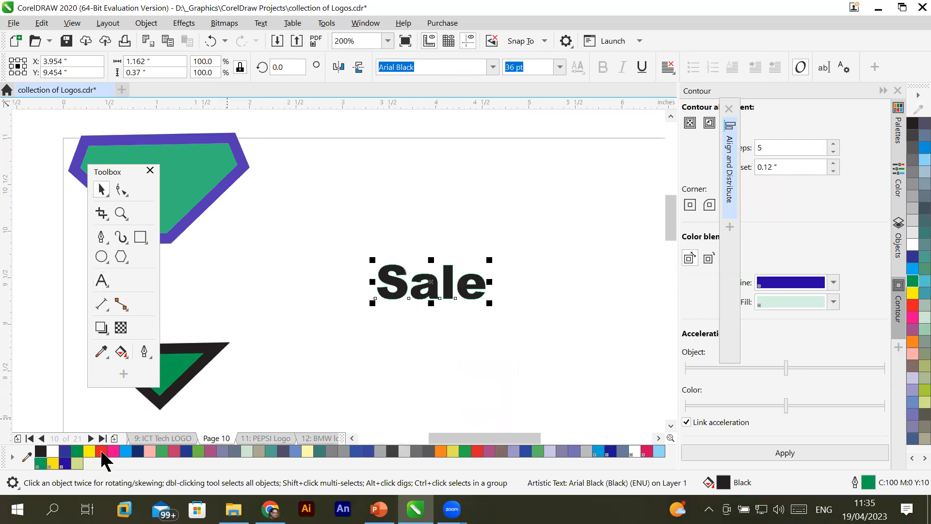
pyautogui.rightClick(102, 451)
pyautogui.scroll(3, 443, 281)
pyautogui.scroll(-2, 444, 279)
pyautogui.scroll(-1, 445, 280)
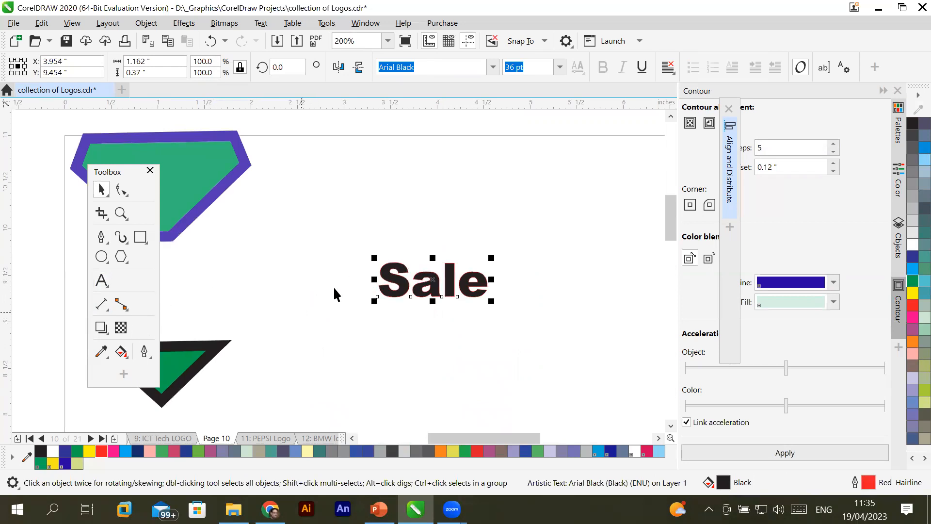
# Apply an outside contour to the "Sale" text with the Contour tool
pyautogui.click(100, 329)
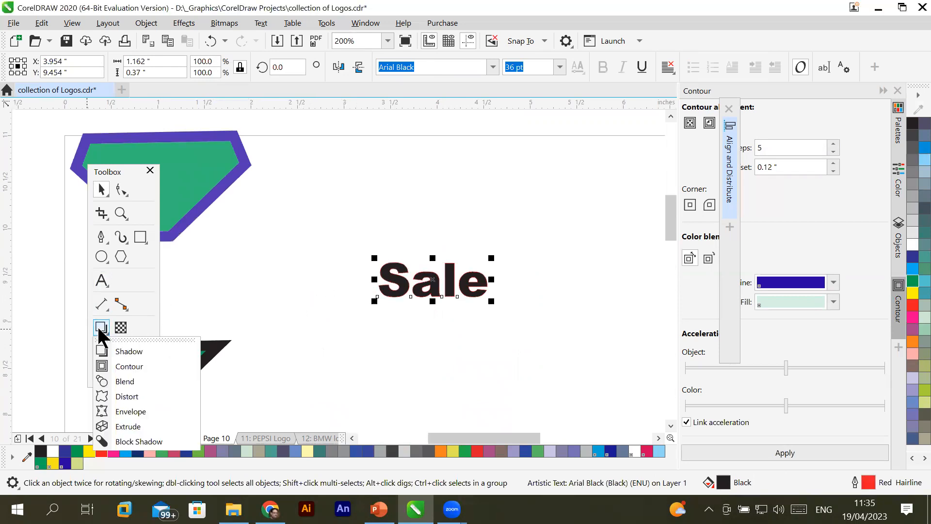
pyautogui.click(106, 350)
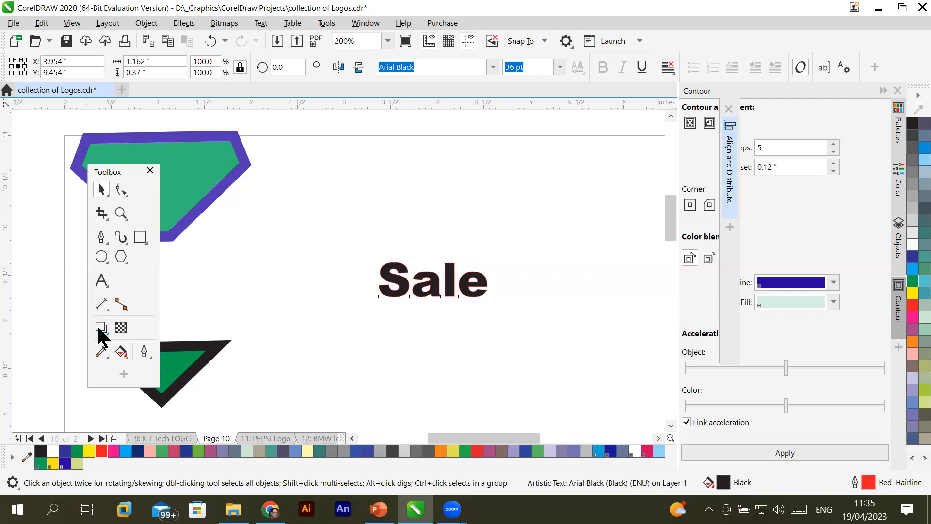
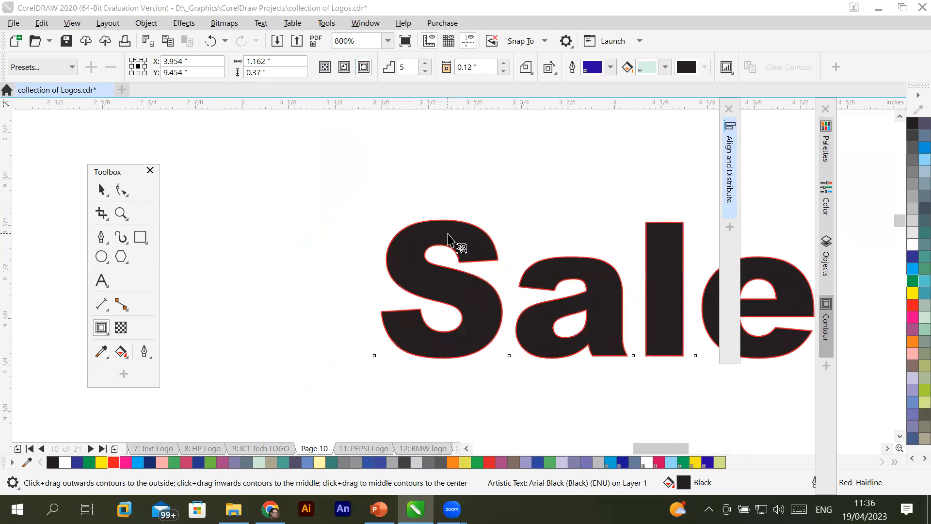
pyautogui.click(364, 66)
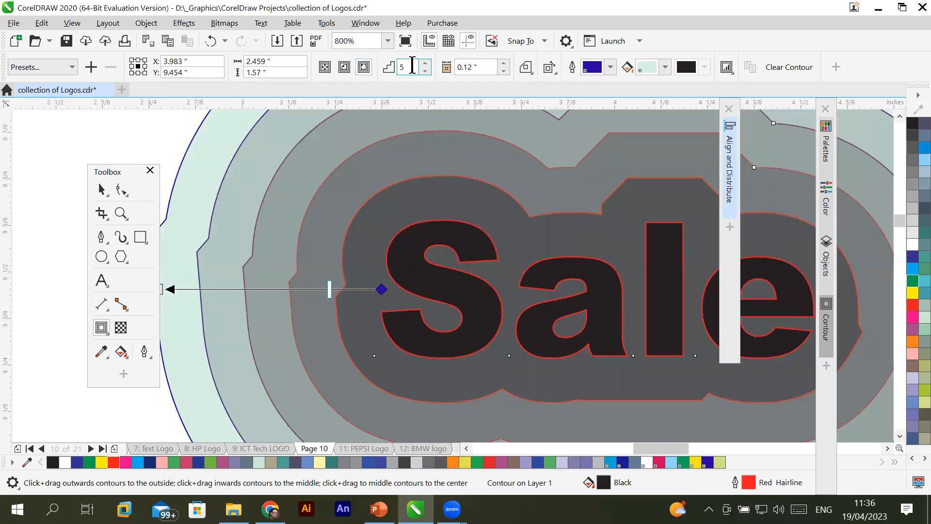
# Reduce the number of contour steps on the "Sale" text to 2
pyautogui.scroll(-2, 572, 224)
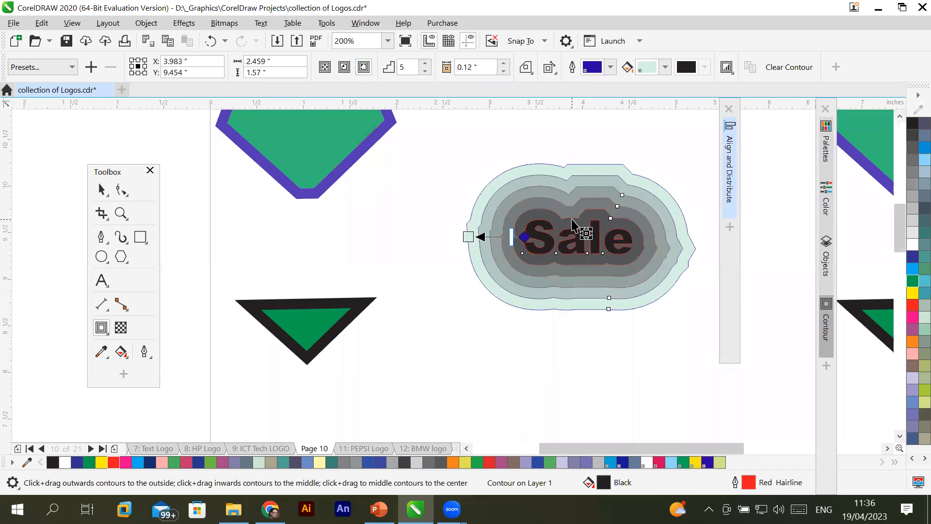
pyautogui.scroll(2, 650, 185)
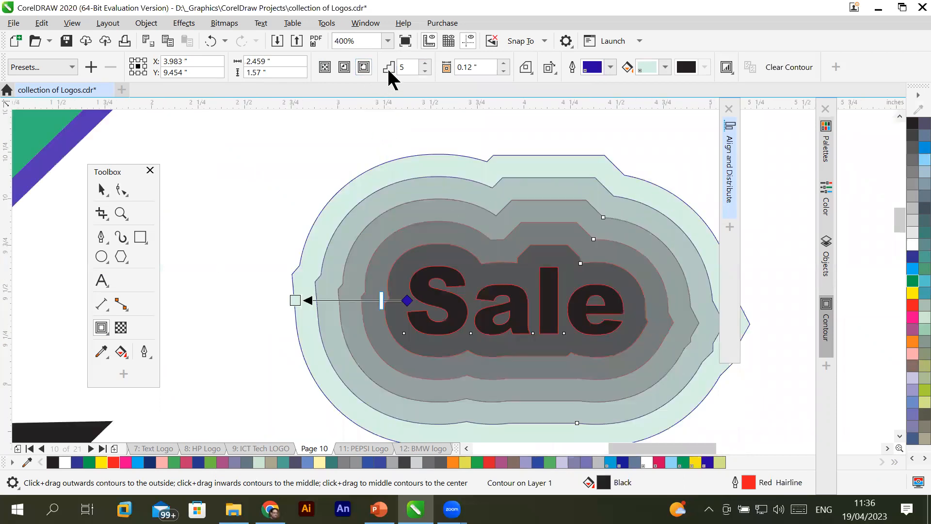
pyautogui.click(425, 72)
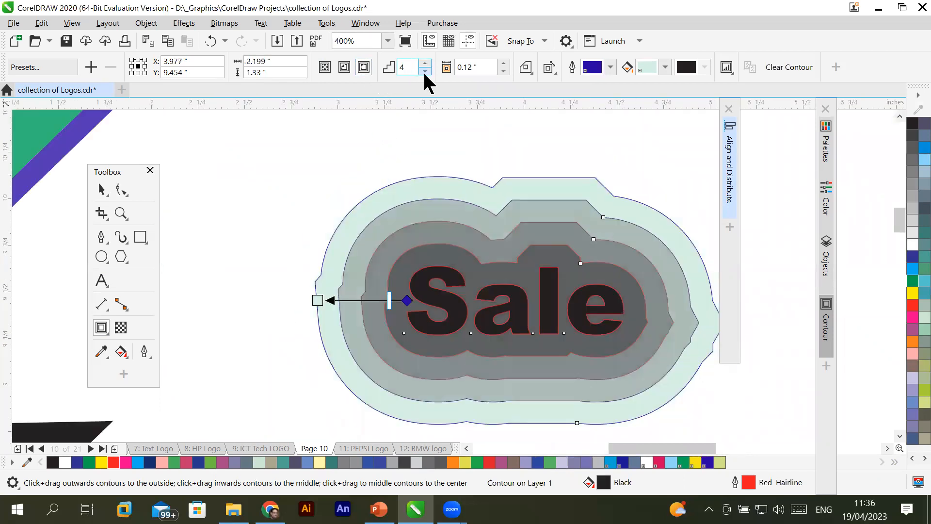
pyautogui.click(425, 72)
pyautogui.click(425, 71)
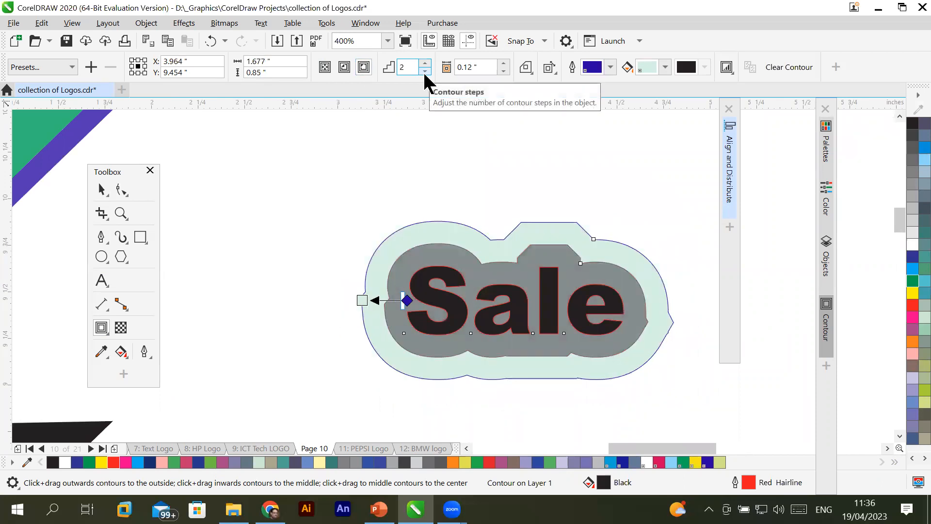
# Increase the contour offset of the "Sale" text to 0.15 inches
pyautogui.click(504, 63)
pyautogui.click(505, 63)
pyautogui.click(504, 62)
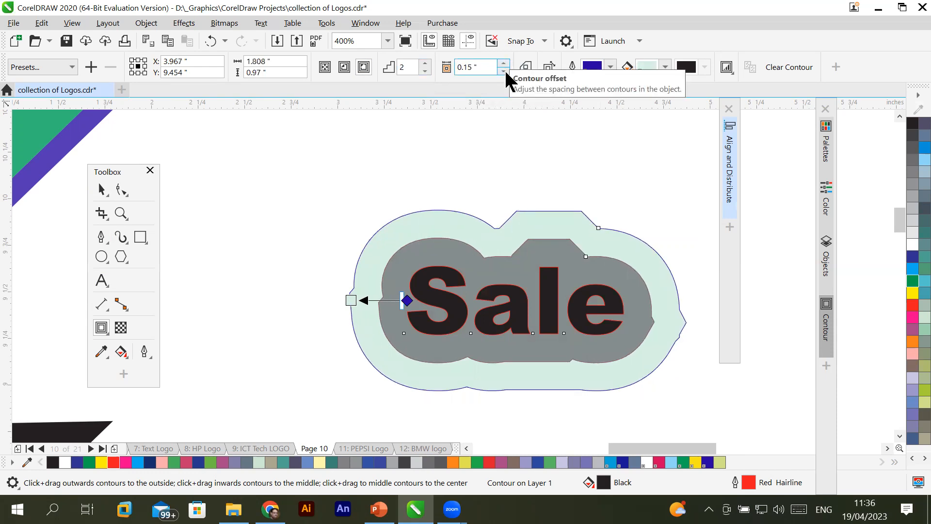
# Tighten the "Sale" contour to an offset of 0.03 inches and set its contour steps to 3
pyautogui.click(504, 70)
pyautogui.click(504, 71)
pyautogui.click(504, 70)
pyautogui.click(504, 71)
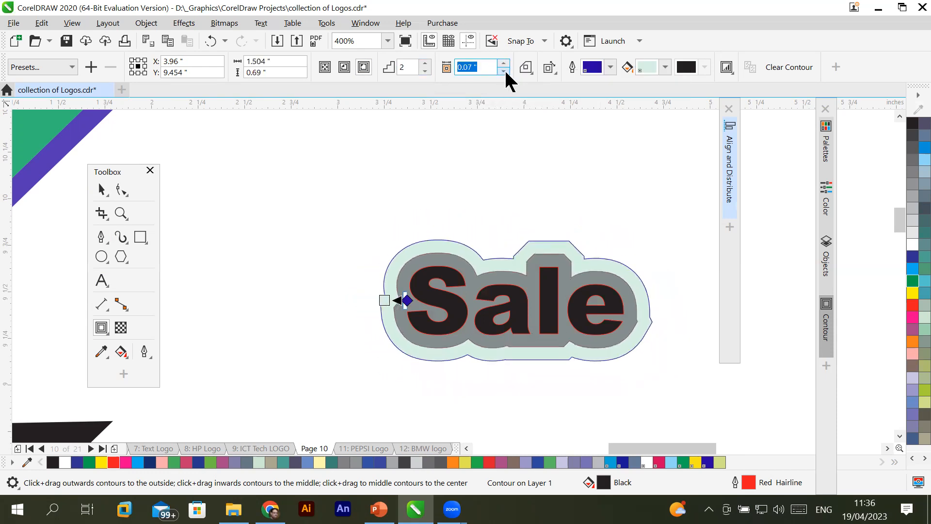
pyautogui.click(504, 71)
pyautogui.click(504, 71)
pyautogui.click(504, 70)
pyautogui.click(504, 71)
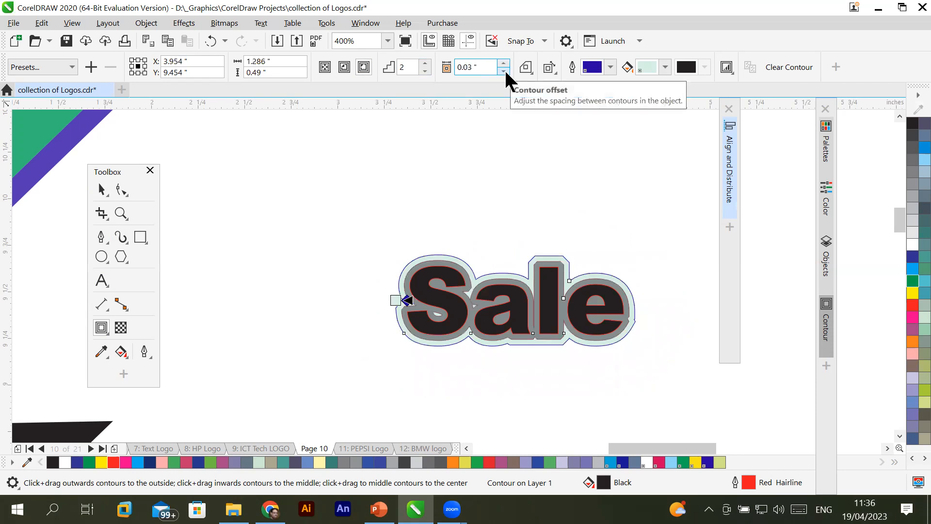
pyautogui.click(504, 71)
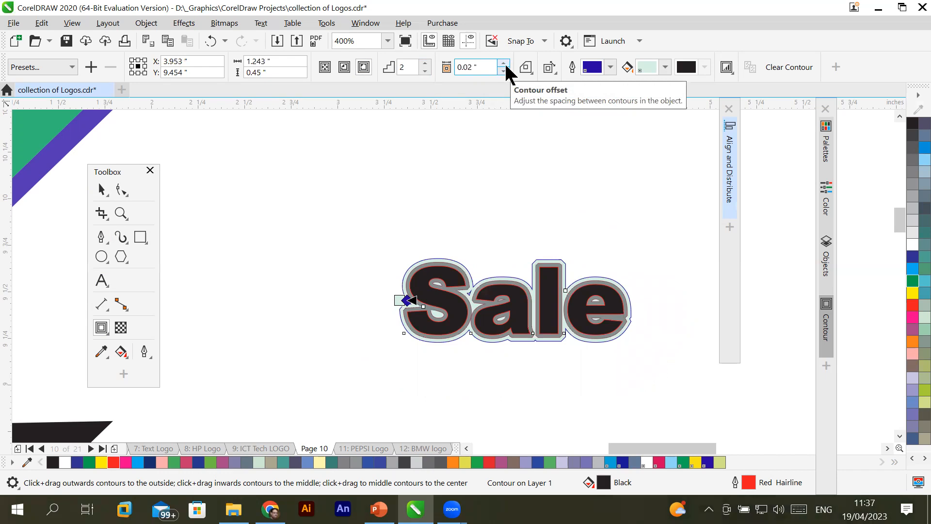
pyautogui.click(505, 64)
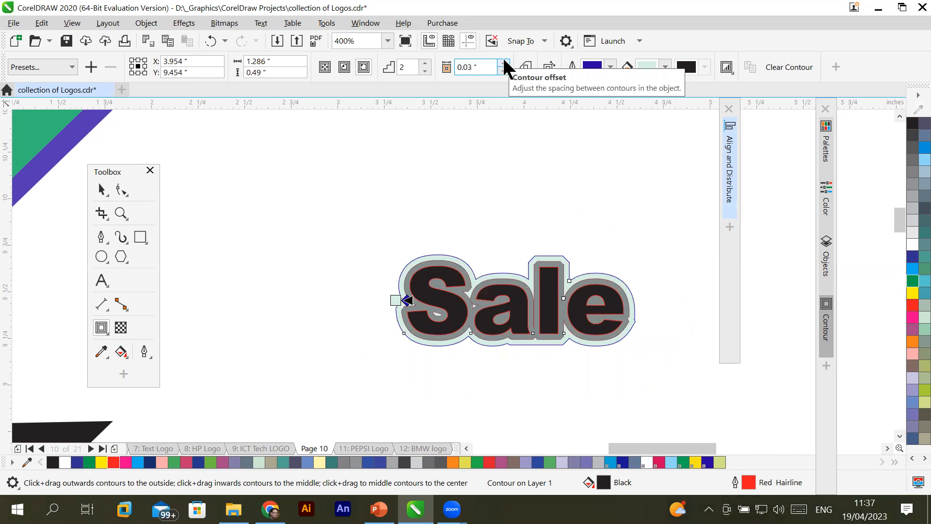
pyautogui.click(426, 63)
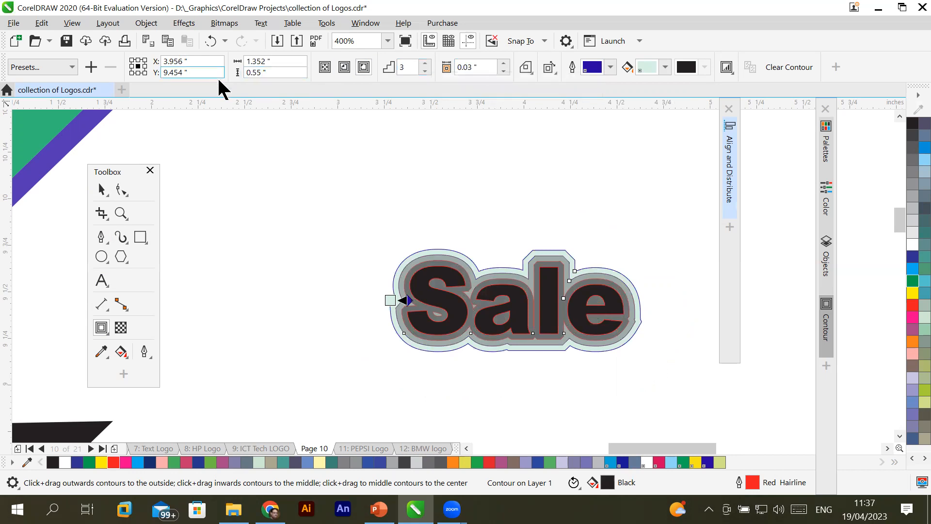
# Move the contoured "Sale" text horizontally to X 4.116 inches and clear its contour
pyautogui.click(273, 62)
pyautogui.click(211, 61)
pyautogui.scroll(15, 212, 60)
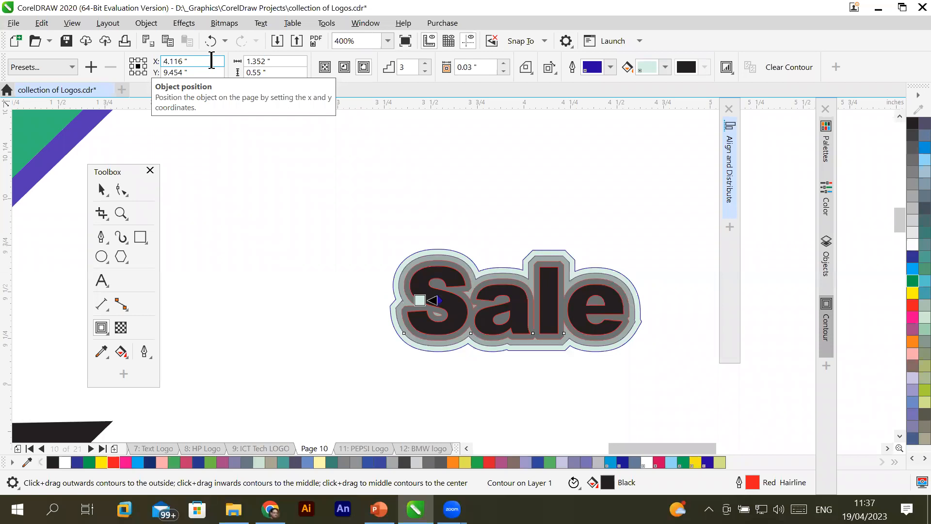
pyautogui.press('Return')
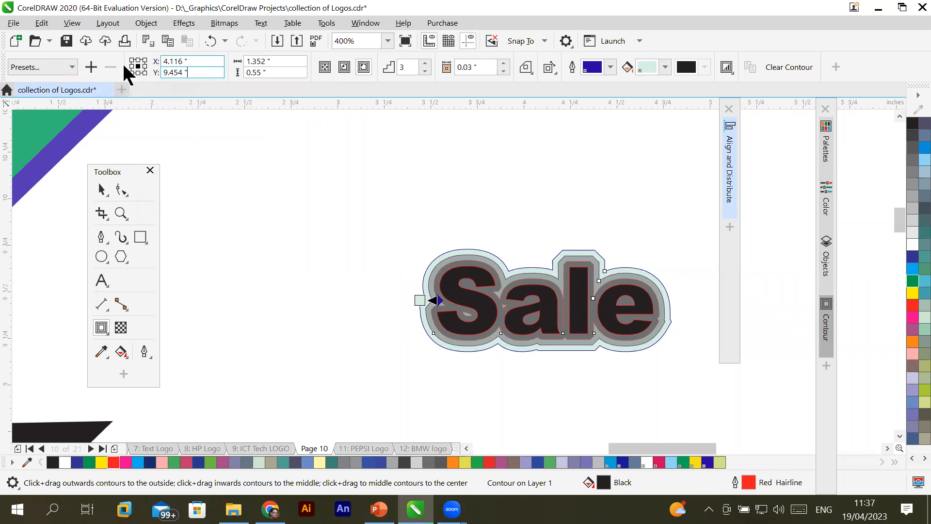
pyautogui.click(794, 71)
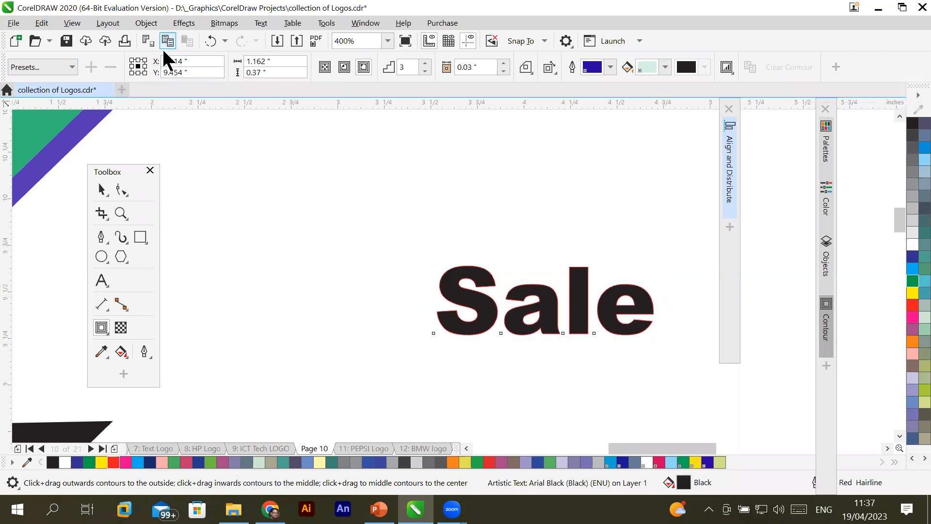
# Try to apply the Flow Inward contour preset to the "Sale" text
pyautogui.click(72, 67)
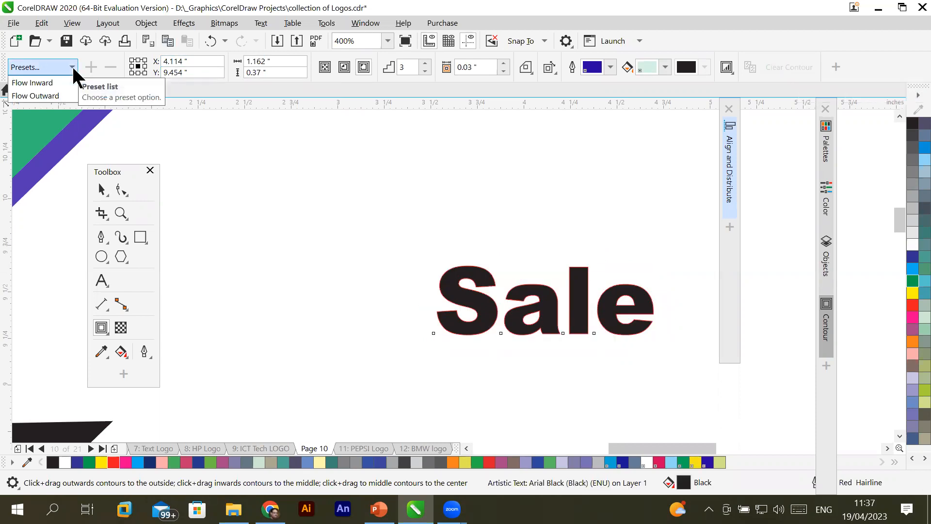
pyautogui.click(53, 83)
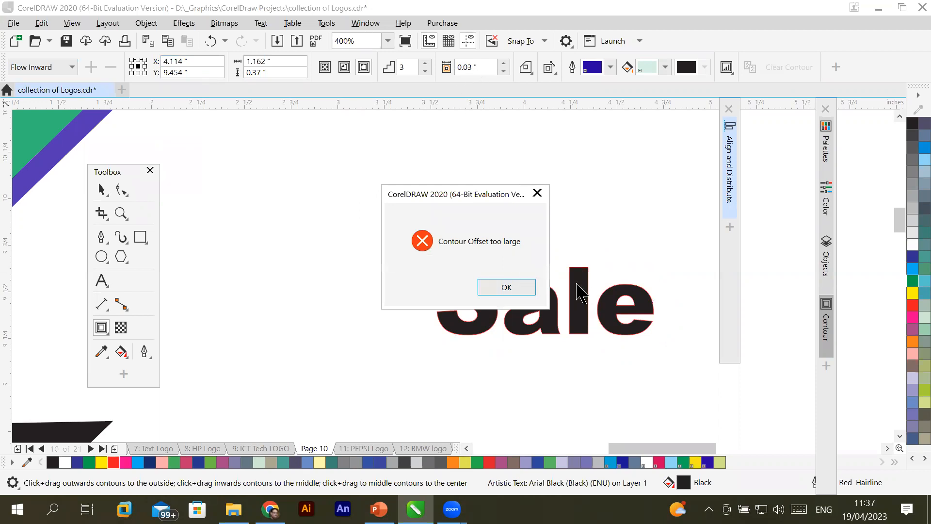
pyautogui.click(507, 291)
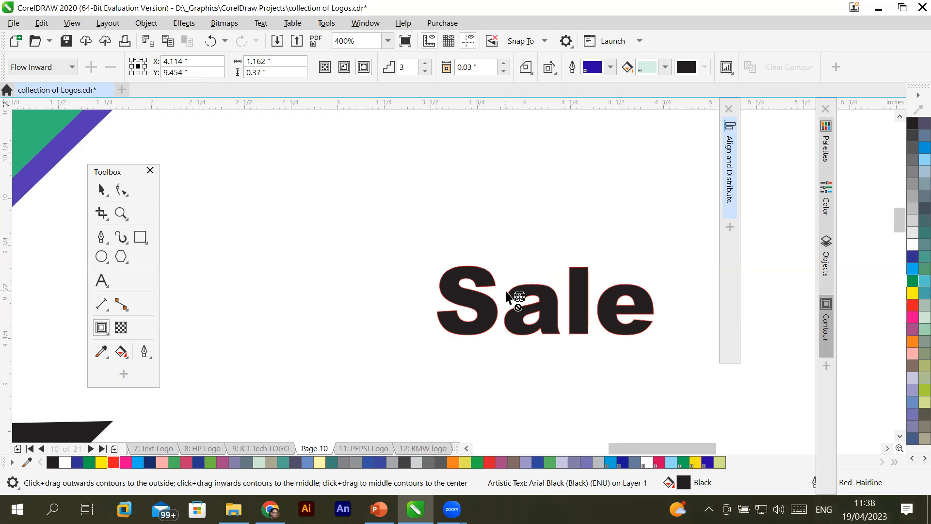
# Try the Flow Outward contour preset on the "Sale" text and clear the resulting contour
pyautogui.click(63, 68)
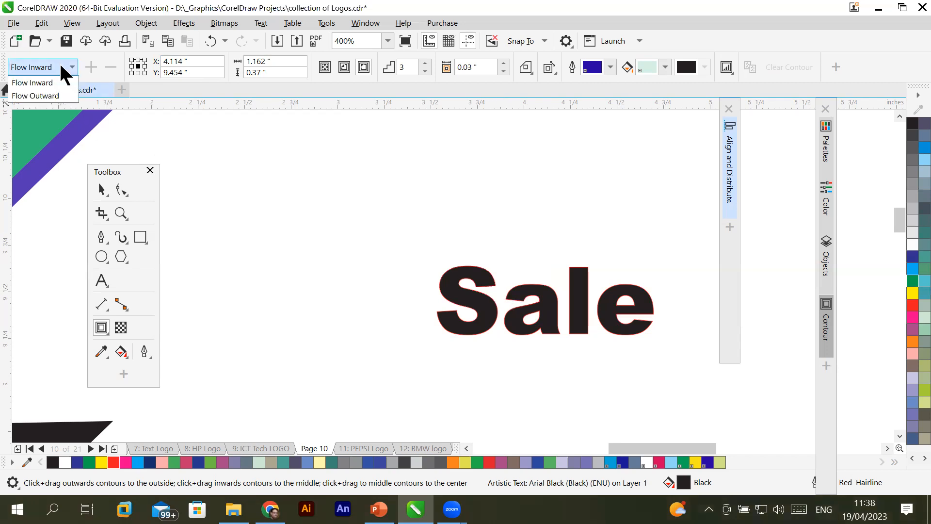
pyautogui.click(51, 95)
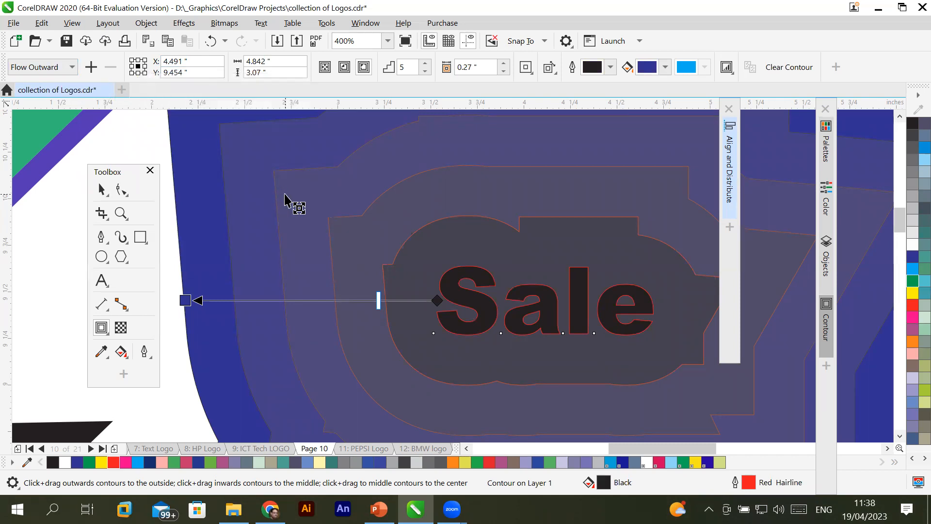
pyautogui.click(802, 70)
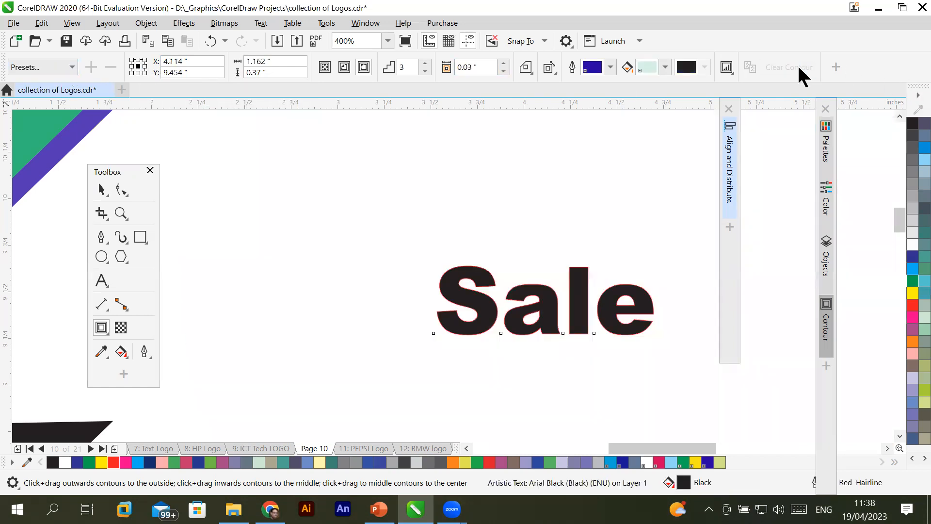
# Set the "Sale" text's reference point to its top-left corner and apply the Flow Outward contour preset
pyautogui.click(132, 60)
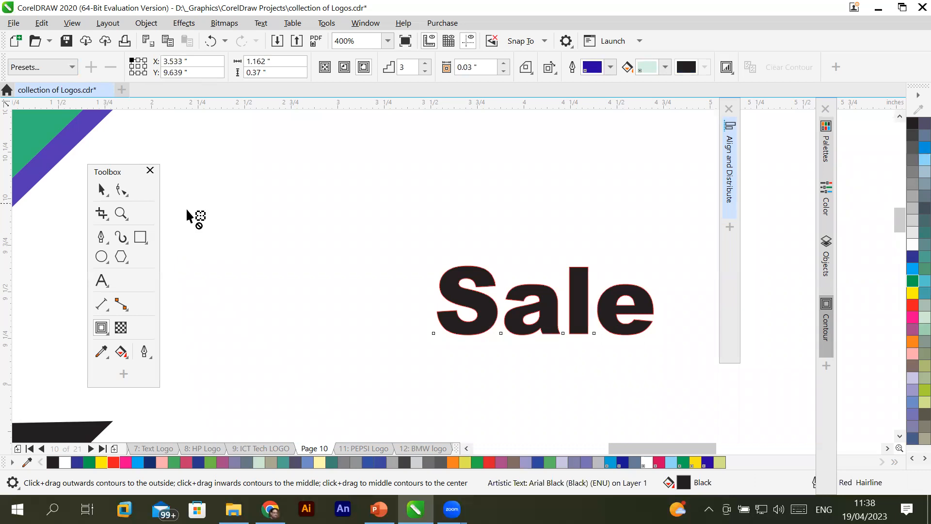
pyautogui.click(70, 68)
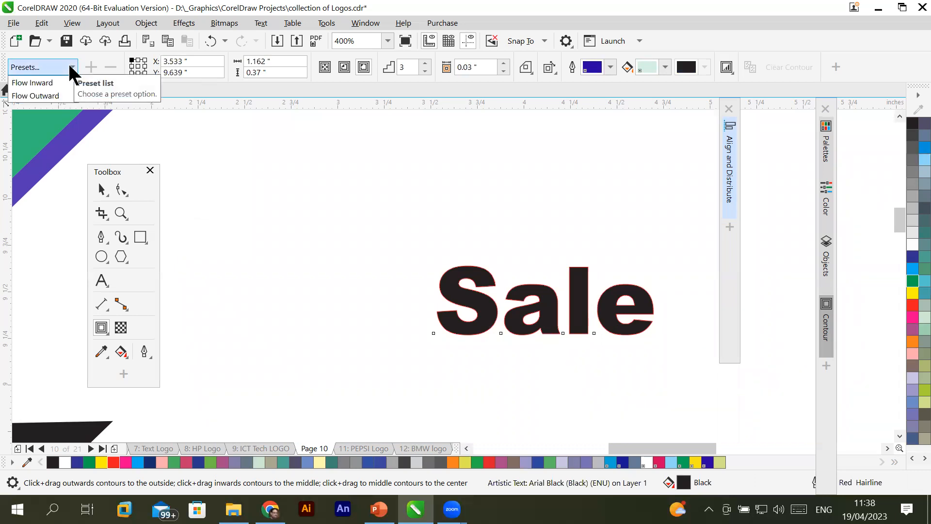
pyautogui.click(57, 96)
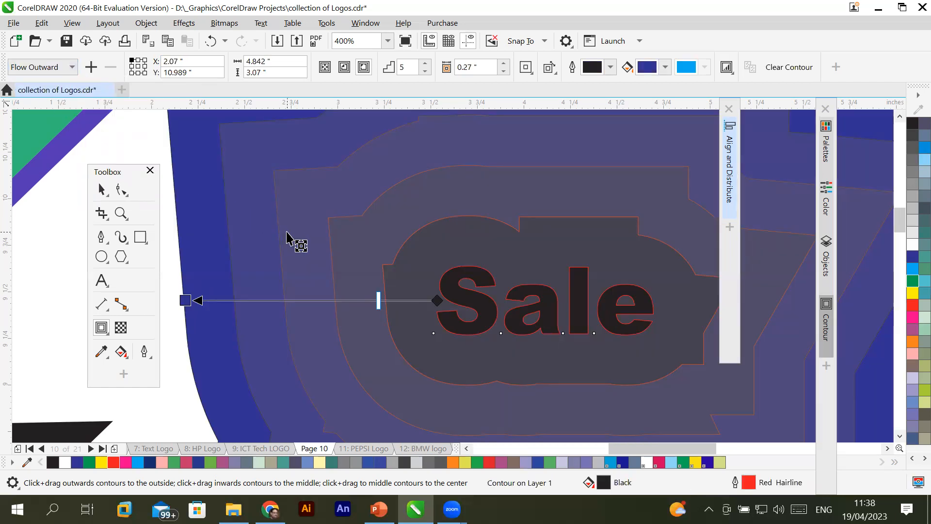
# Set the Flow Outward contour on the "Sale" text to 3 steps
pyautogui.scroll(-2, 454, 314)
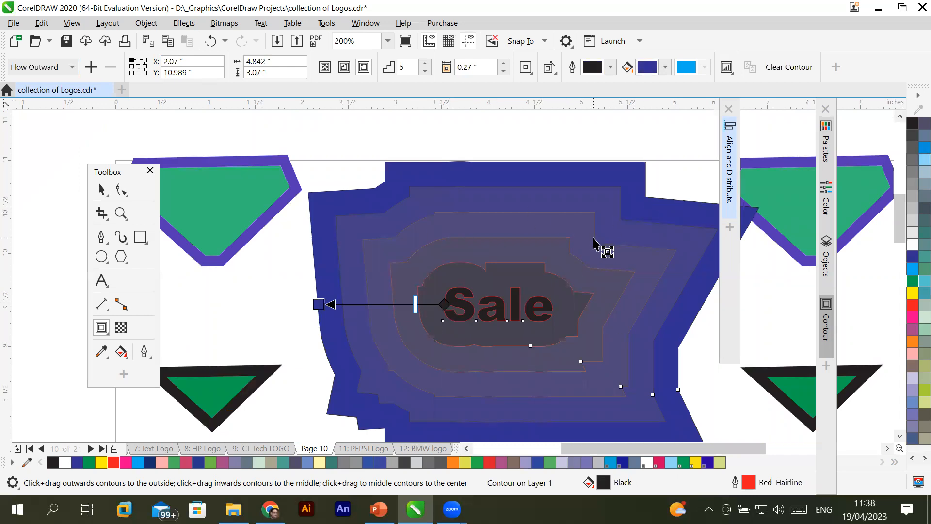
pyautogui.click(425, 71)
pyautogui.click(424, 71)
pyautogui.click(424, 71)
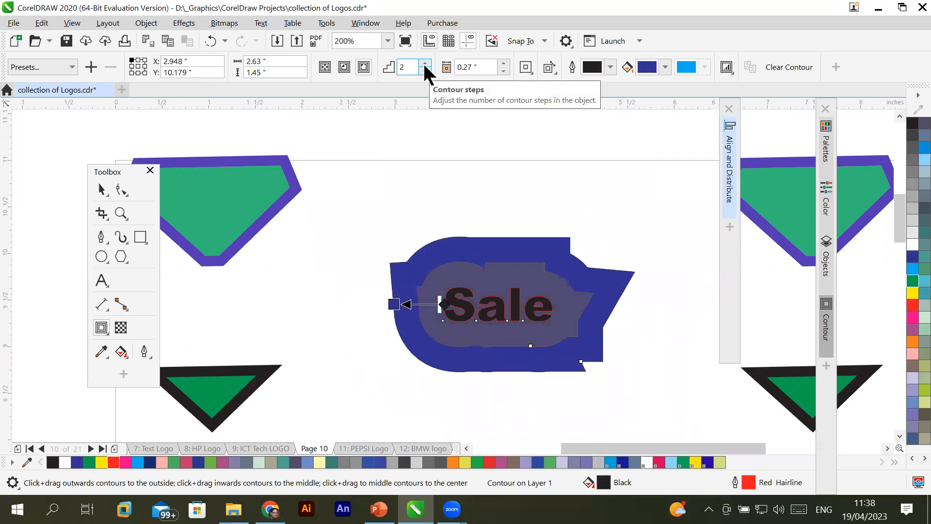
pyautogui.click(425, 63)
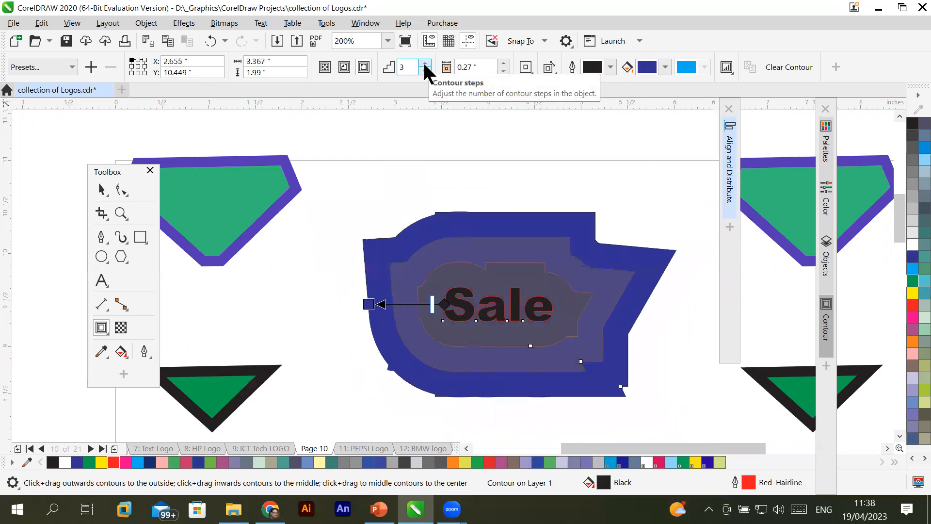
# Reduce the offset of the three-step "Sale" contour to 0.13 inches
pyautogui.click(503, 71)
pyautogui.click(504, 71)
pyautogui.click(503, 70)
pyautogui.click(504, 71)
pyautogui.click(503, 71)
pyautogui.click(504, 70)
pyautogui.click(504, 71)
pyautogui.click(504, 71)
pyautogui.click(504, 71)
pyautogui.click(503, 70)
pyautogui.click(504, 70)
pyautogui.click(504, 71)
pyautogui.click(504, 70)
pyautogui.click(504, 70)
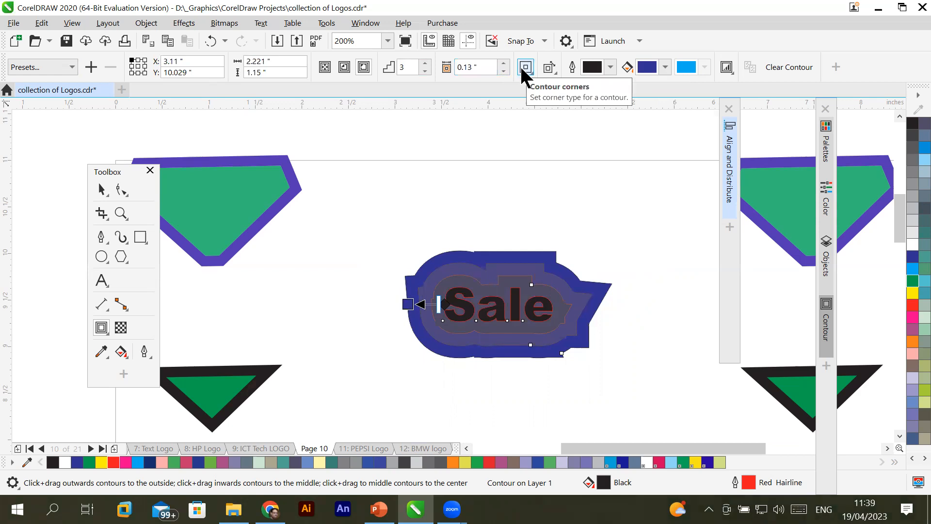
# Try round corners on the "Sale" contour, compare them with mitered corners, and return to round corners
pyautogui.click(528, 71)
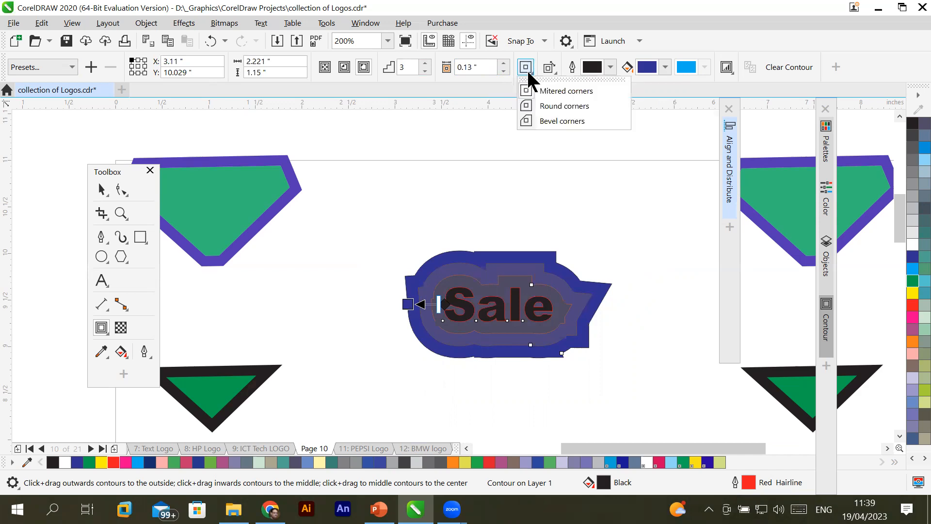
pyautogui.click(538, 106)
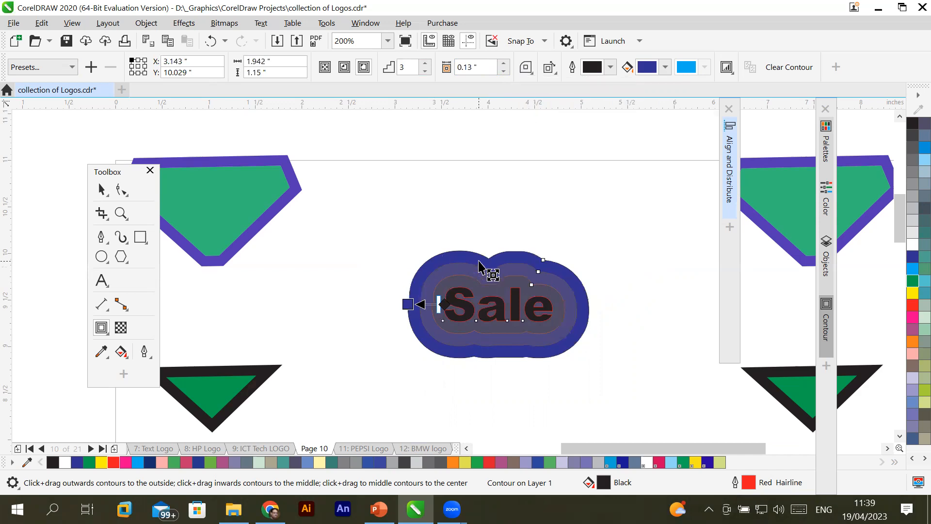
pyautogui.scroll(2, 487, 271)
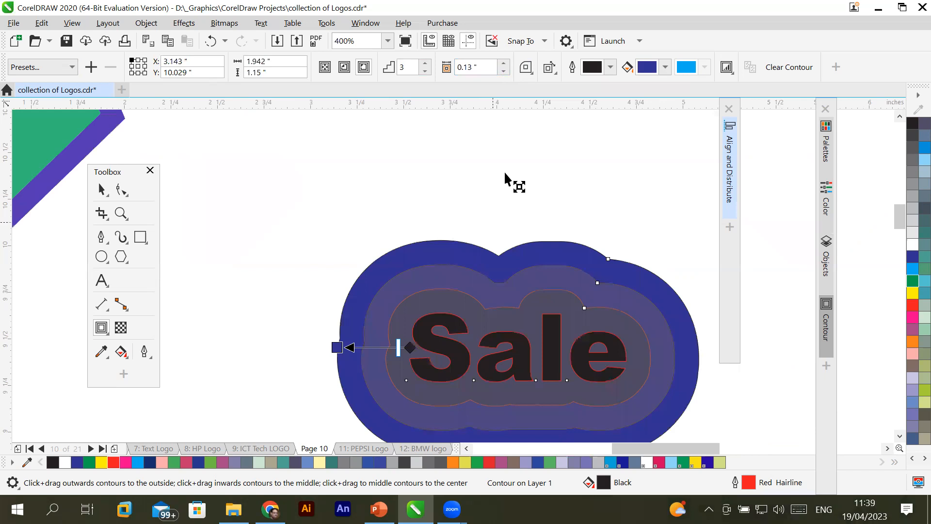
pyautogui.click(527, 66)
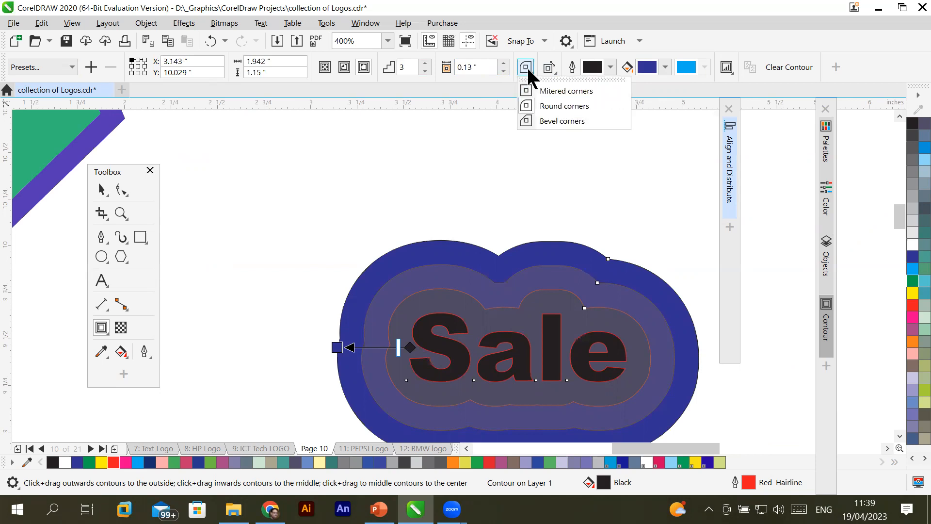
pyautogui.click(568, 90)
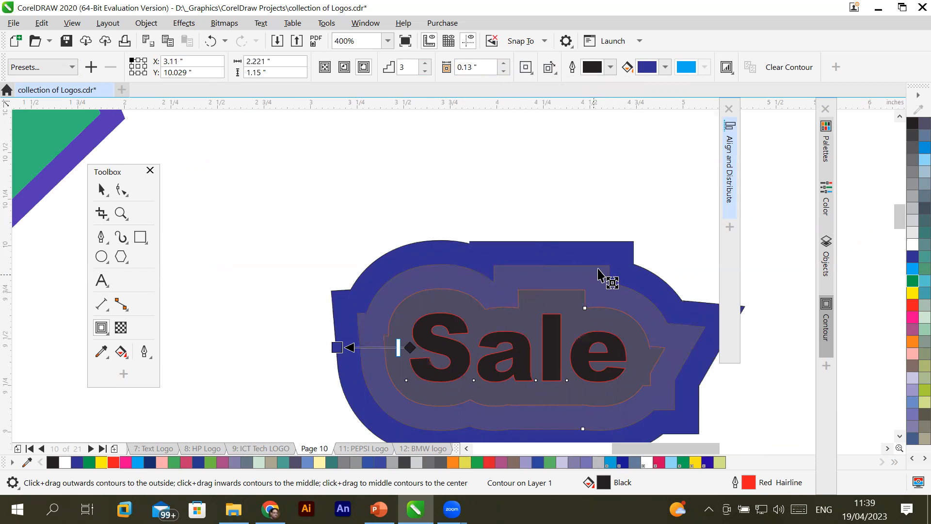
pyautogui.click(526, 67)
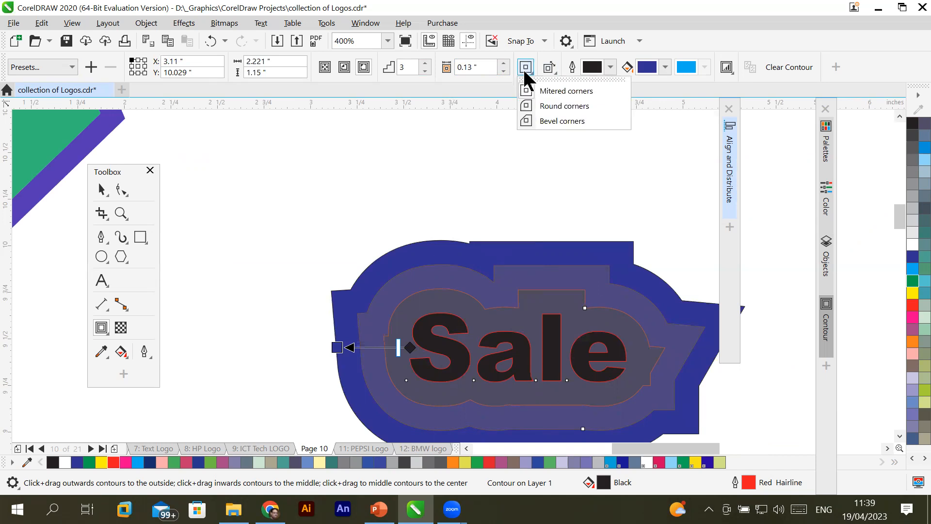
pyautogui.click(551, 101)
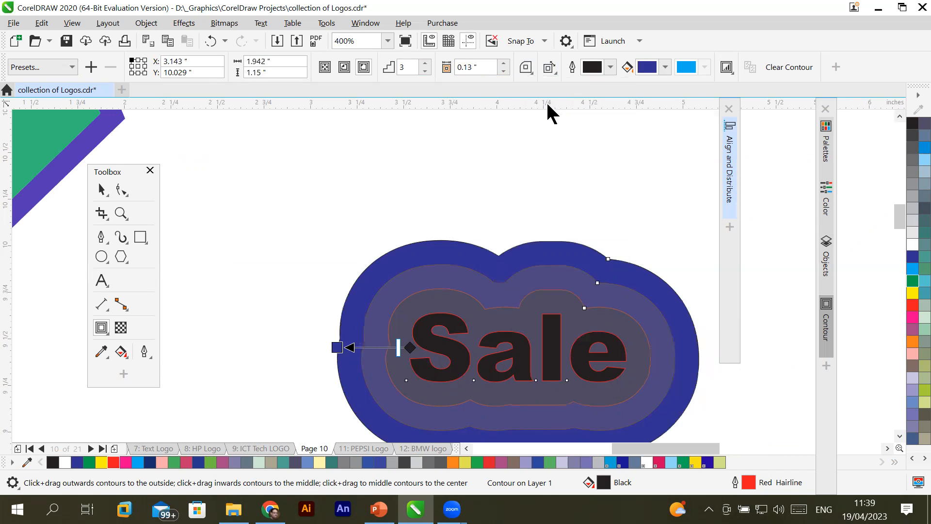
# Set the corner type of the "Sale" contour to bevel corners
pyautogui.click(530, 66)
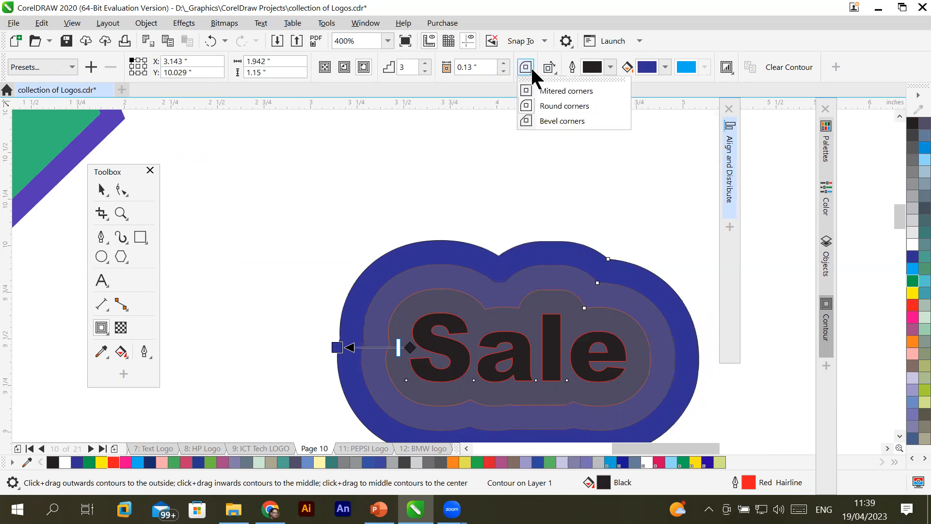
pyautogui.click(562, 122)
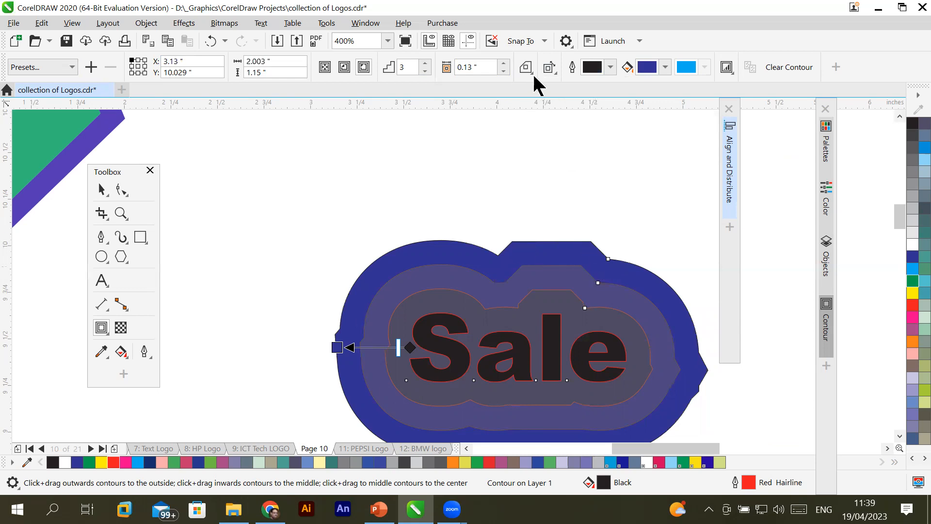
# Compare linear and clockwise contour colors on the "Sale" contour, and settle on counterclockwise contour colors
pyautogui.click(557, 68)
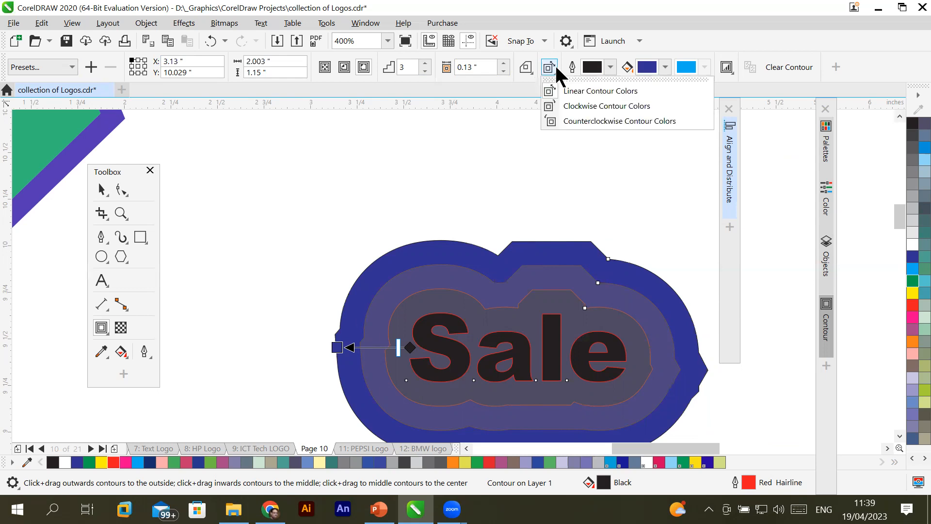
pyautogui.click(564, 92)
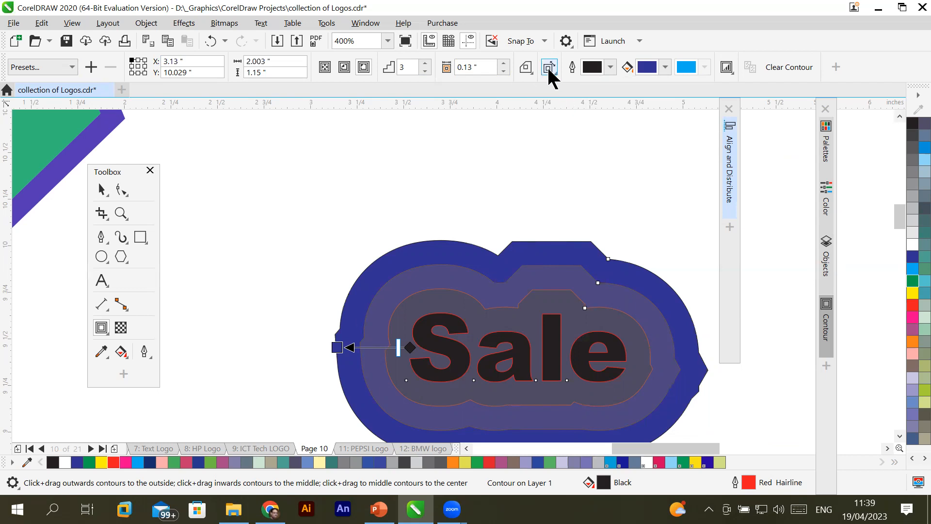
pyautogui.click(552, 71)
pyautogui.click(568, 107)
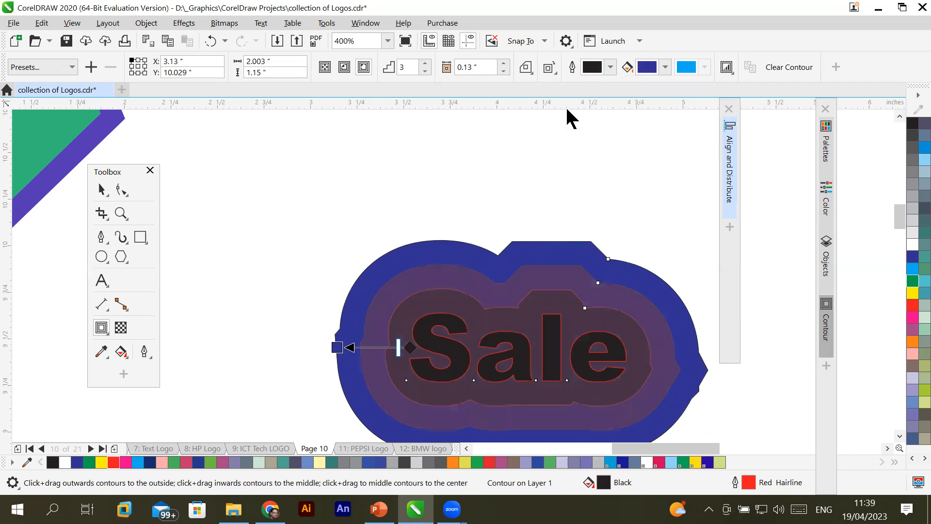
pyautogui.click(551, 71)
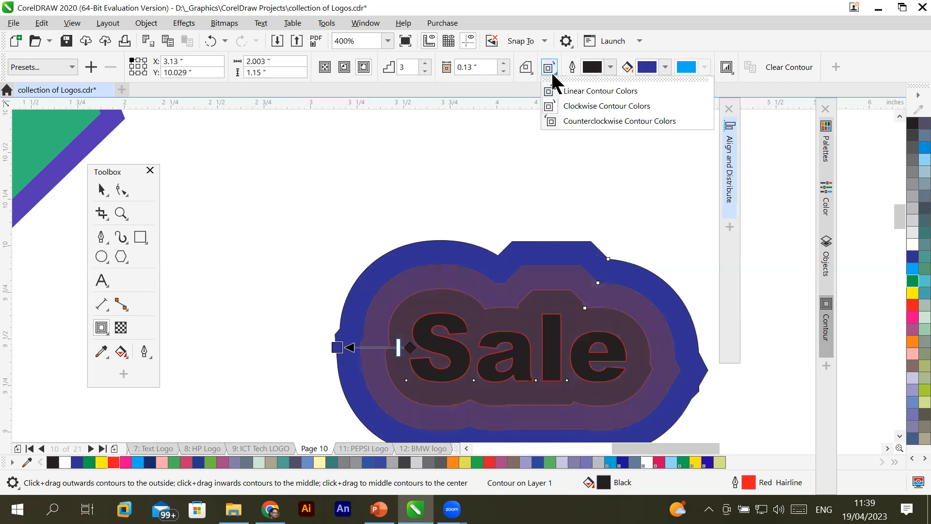
pyautogui.click(582, 121)
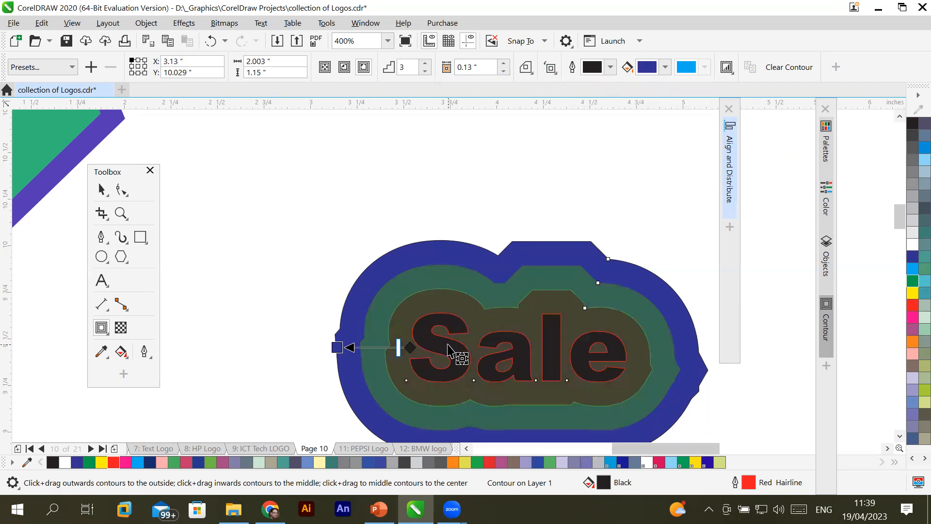
# Try orange as the contour's outline color, browse the PANTONE solid coated palette, and set a light gray outline instead
pyautogui.scroll(1, 444, 328)
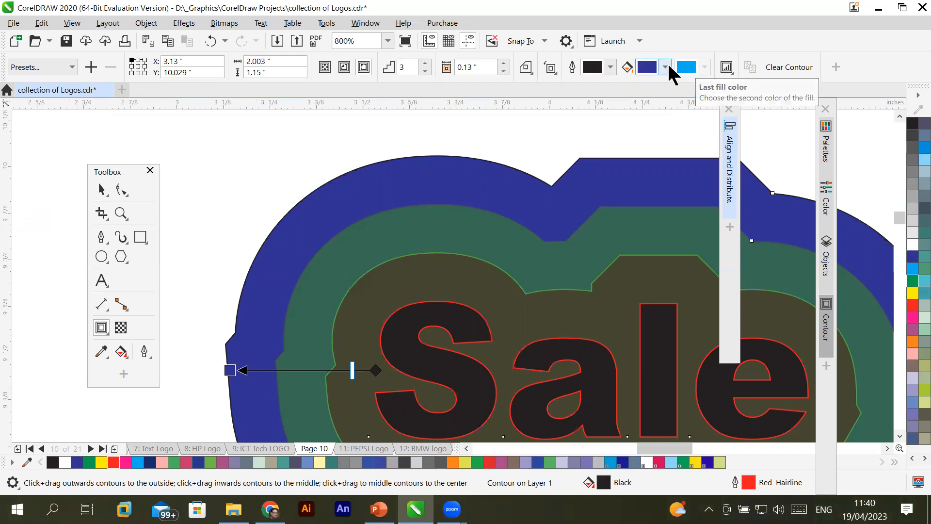
pyautogui.click(612, 68)
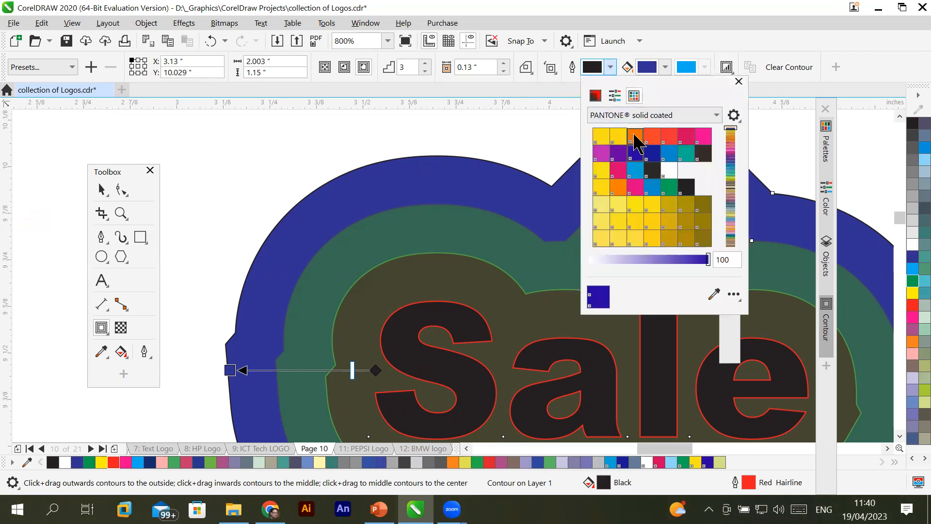
pyautogui.click(635, 136)
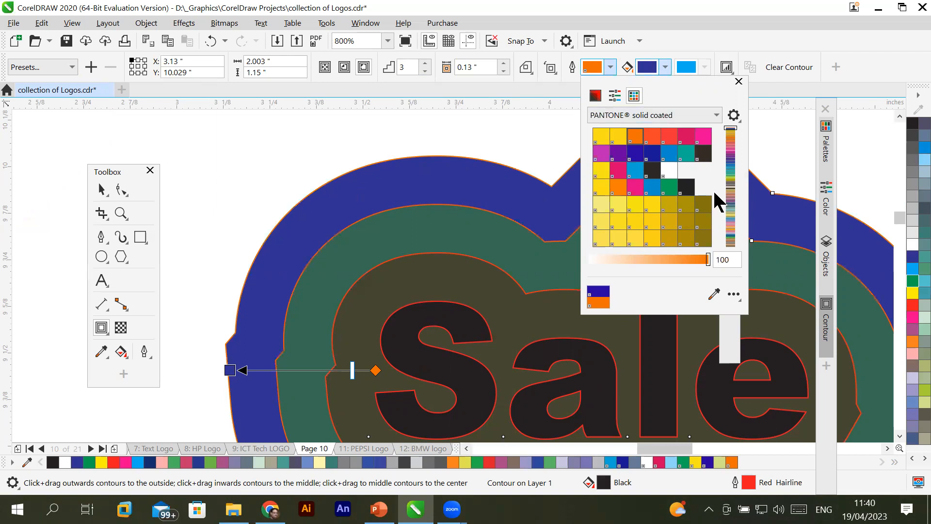
pyautogui.scroll(-3, 691, 216)
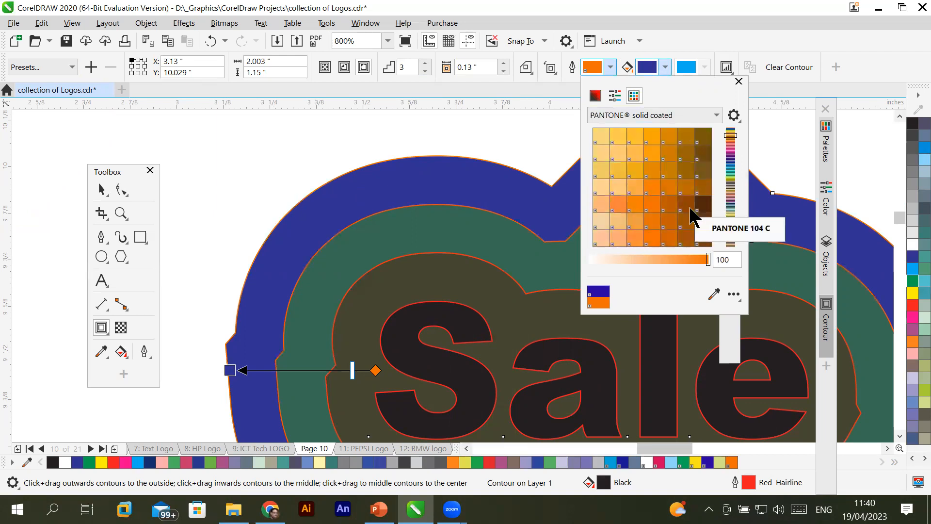
pyautogui.click(730, 178)
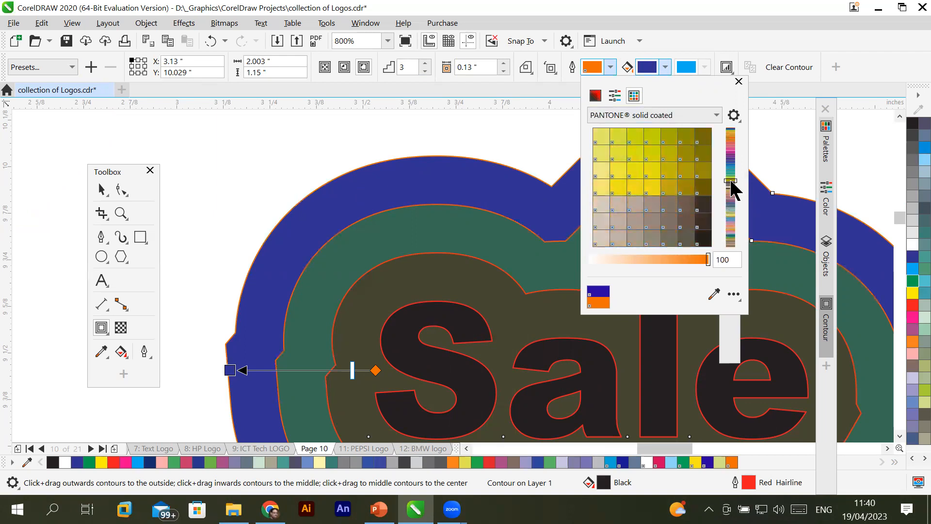
pyautogui.click(731, 160)
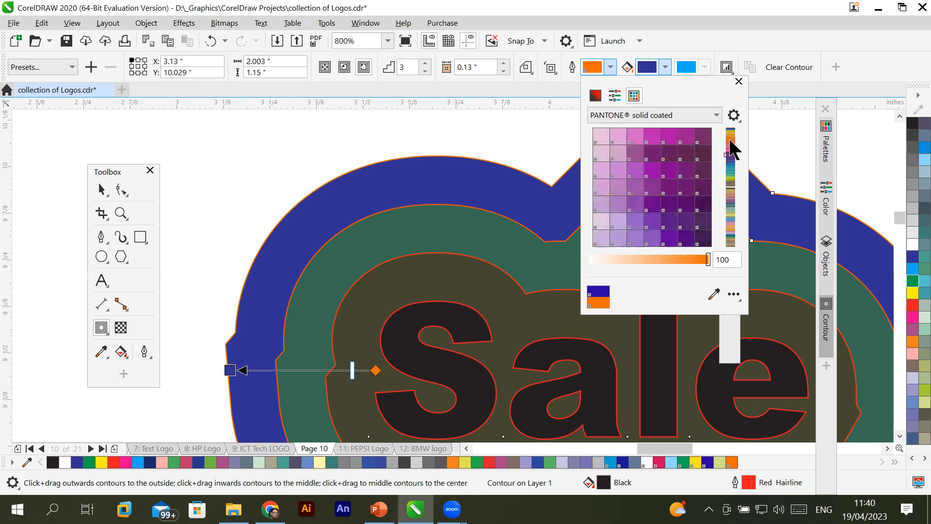
pyautogui.click(731, 138)
pyautogui.click(731, 184)
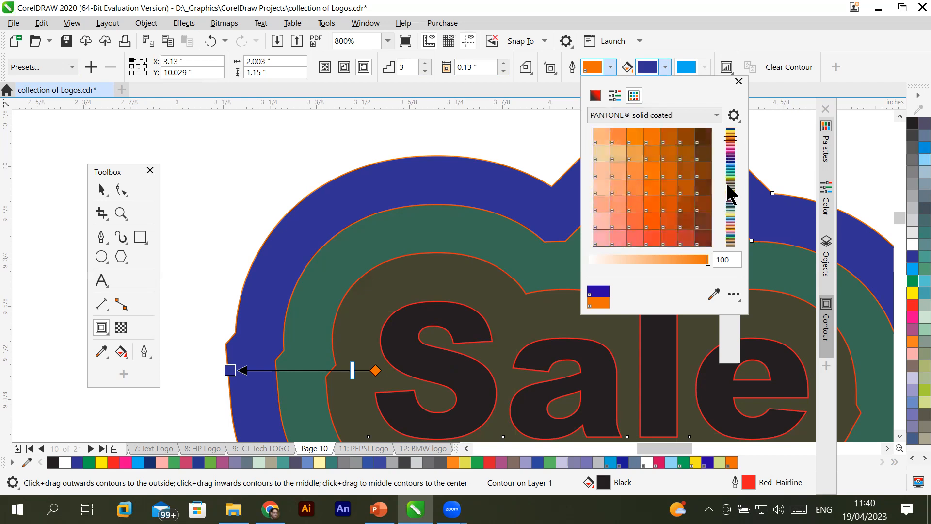
pyautogui.click(730, 211)
pyautogui.click(730, 221)
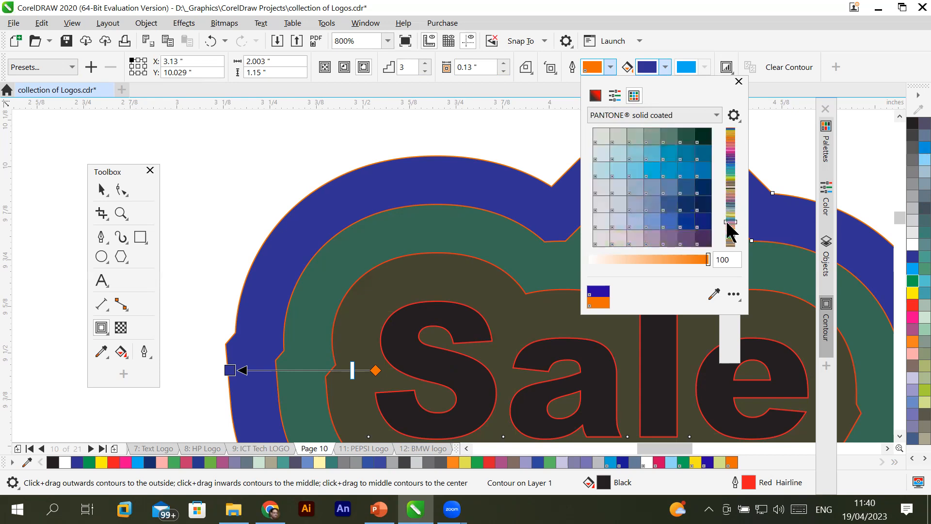
pyautogui.click(623, 183)
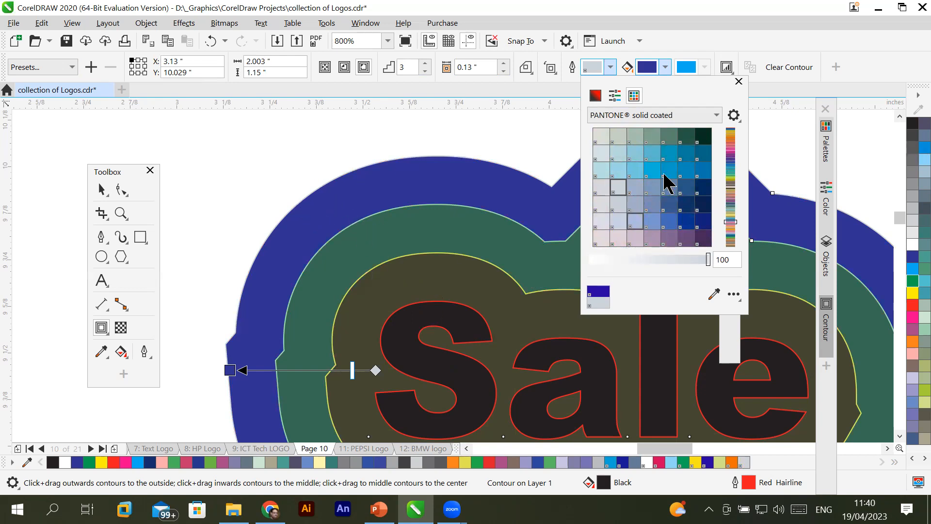
pyautogui.click(605, 67)
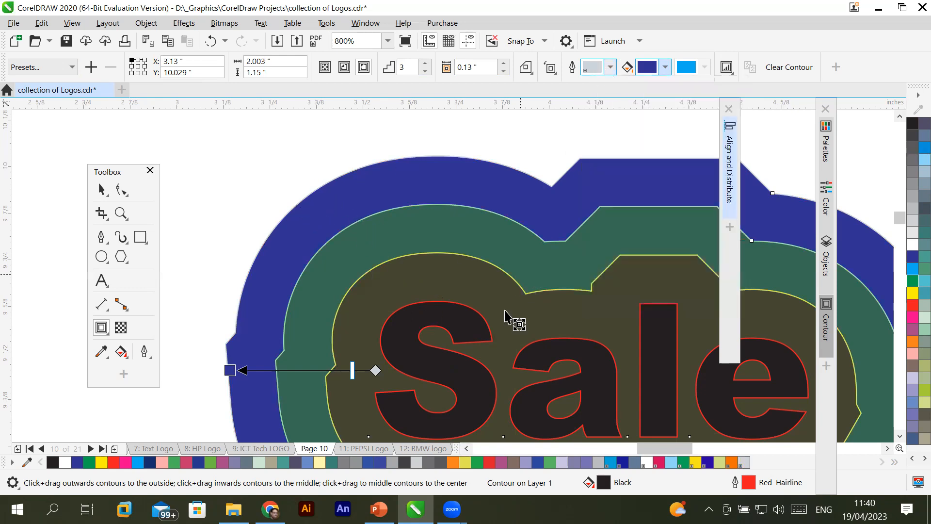
# Try yellow and orange-red as the contour's last fill color, and settle on crimson pink from PANTONE solid coated
pyautogui.click(667, 66)
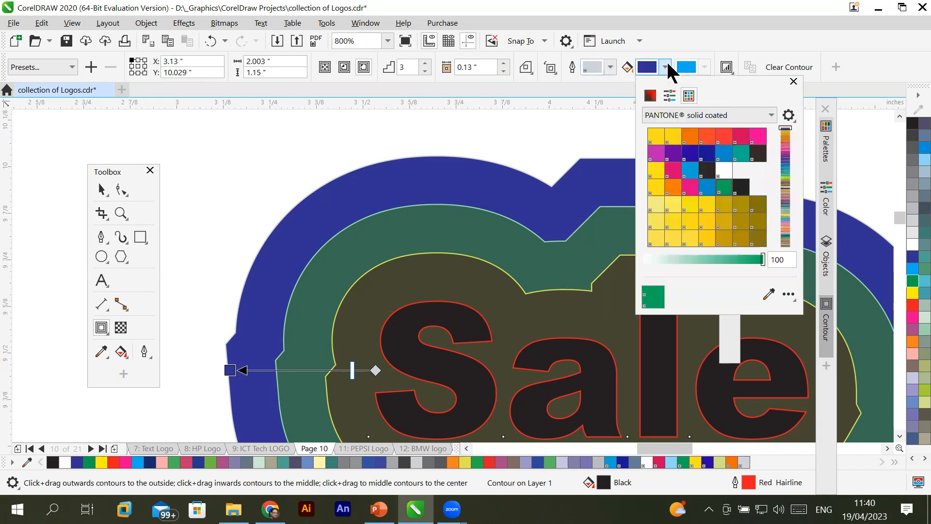
pyautogui.click(654, 139)
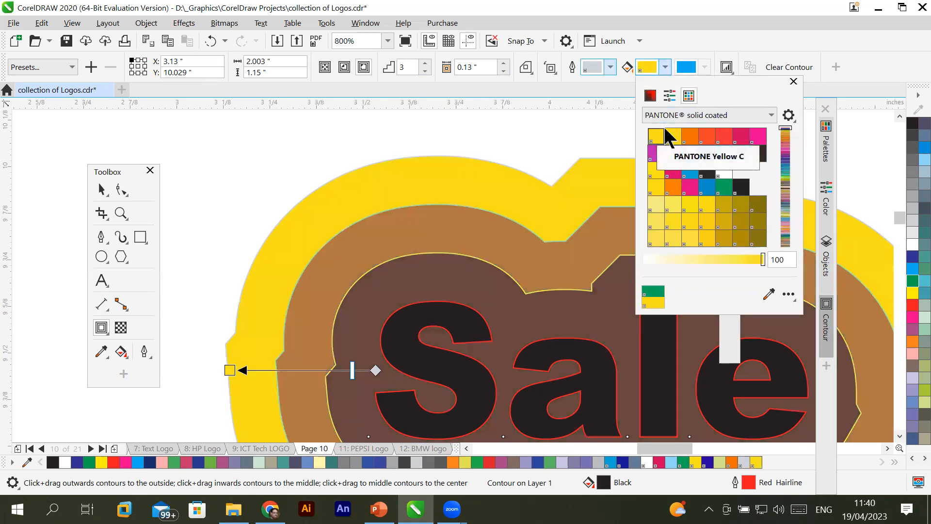
pyautogui.click(708, 137)
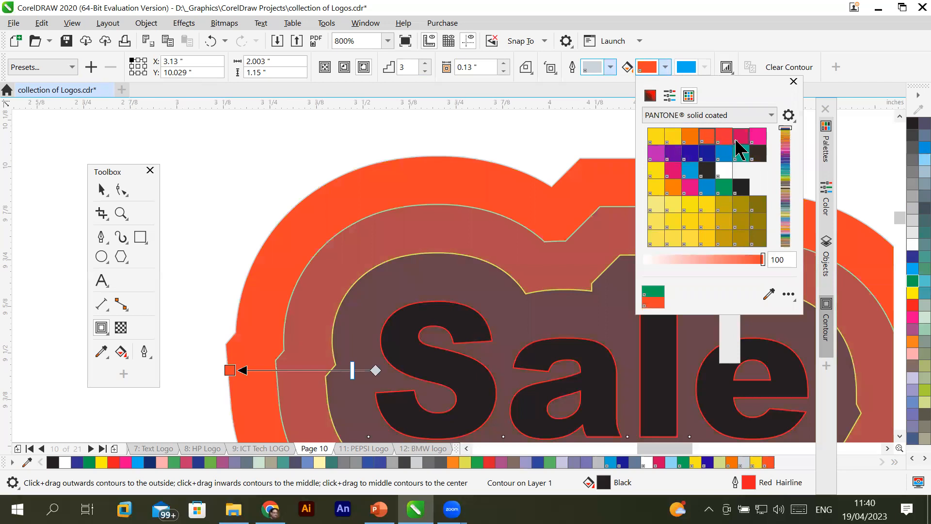
pyautogui.click(736, 140)
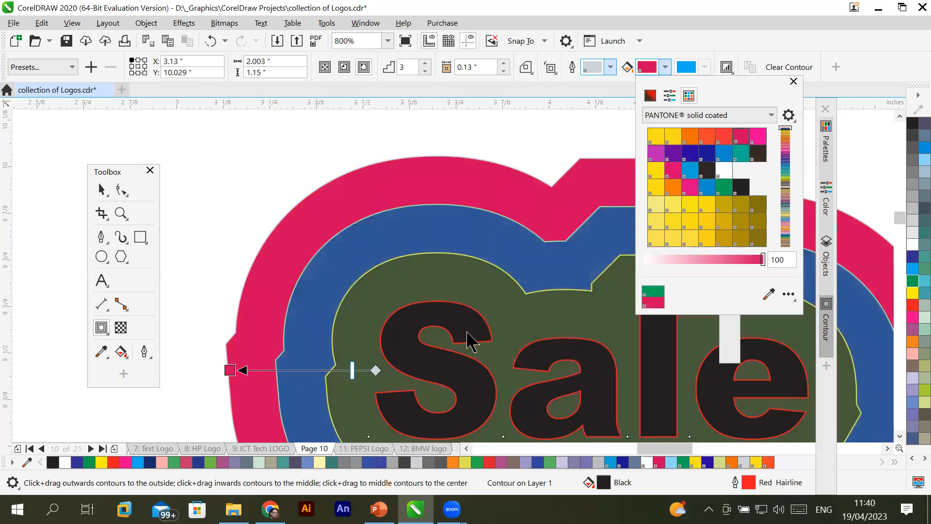
pyautogui.click(467, 340)
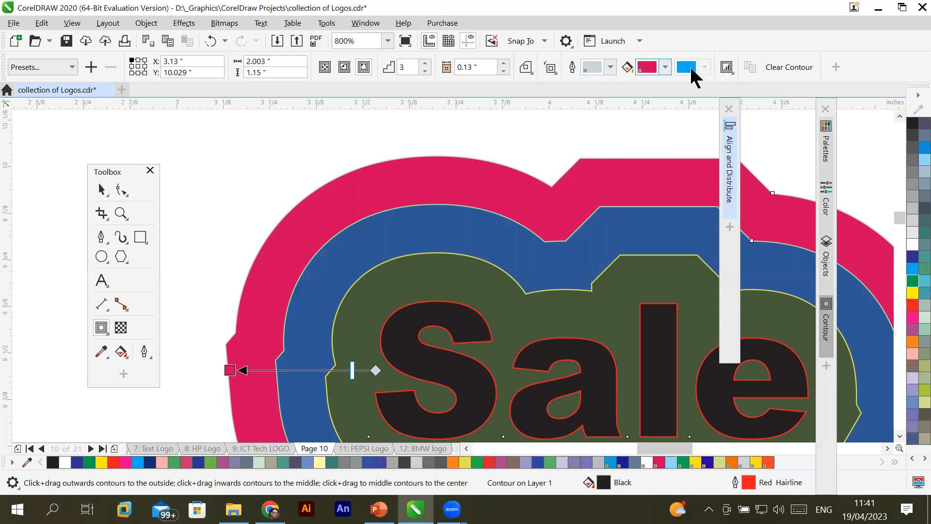
# Try a lower linked object and color acceleration on the "Sale" contour, and return both to the middle
pyautogui.click(727, 67)
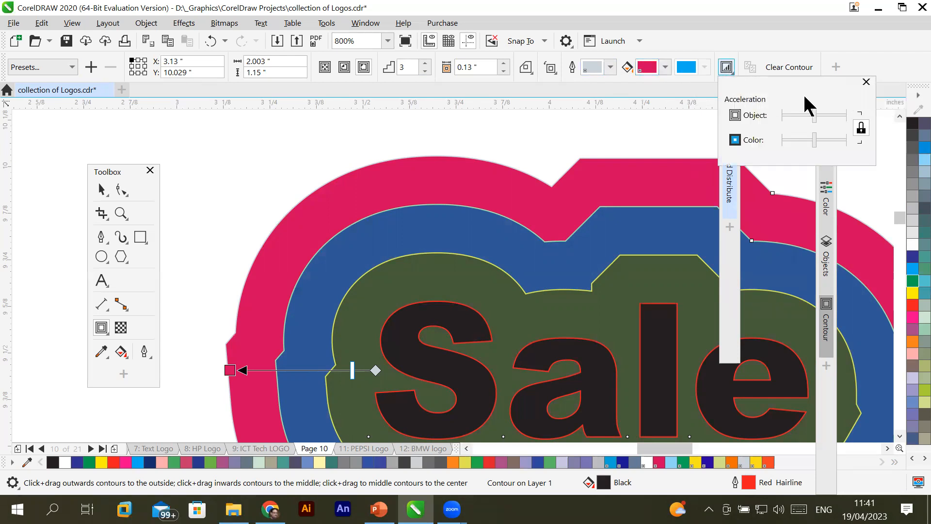
pyautogui.moveTo(815, 115)
pyautogui.mouseDown()
pyautogui.moveTo(827, 115)
pyautogui.moveTo(799, 116)
pyautogui.mouseUp()
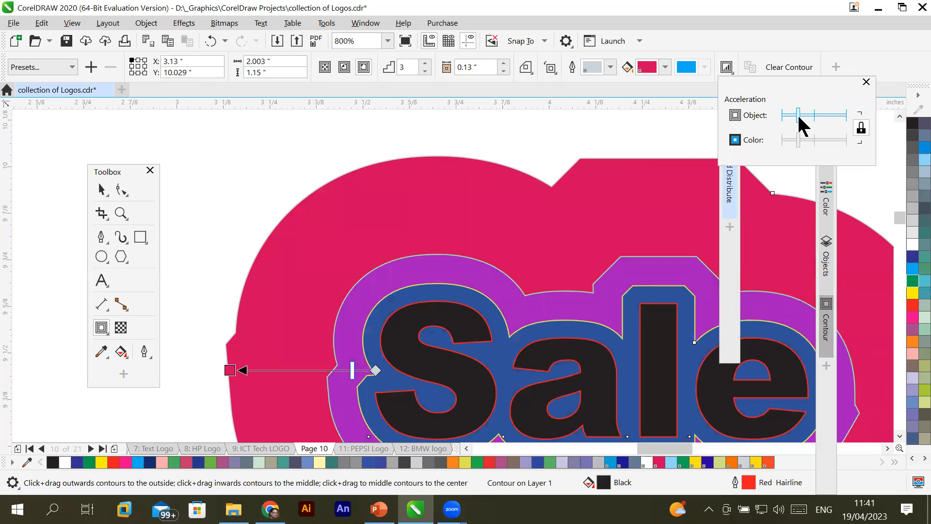
pyautogui.moveTo(800, 116)
pyautogui.mouseDown()
pyautogui.moveTo(830, 122)
pyautogui.moveTo(815, 119)
pyautogui.mouseUp()
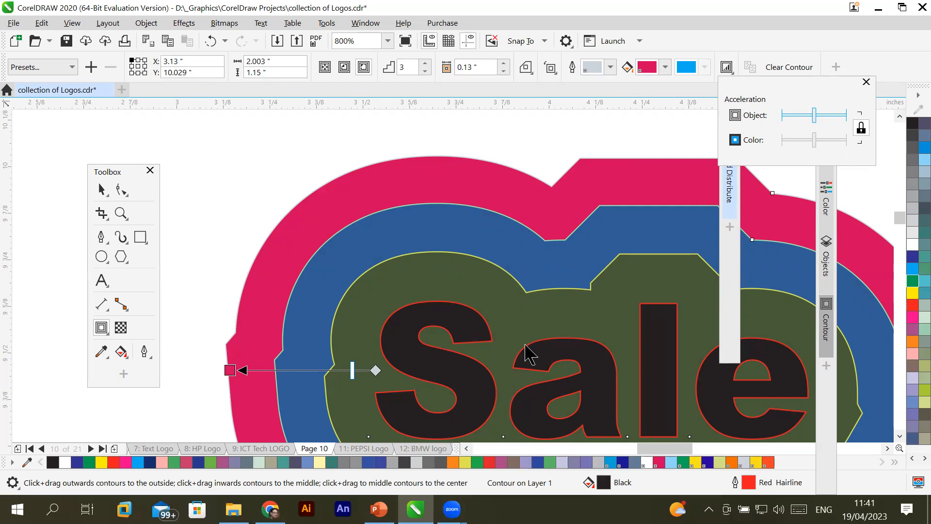
pyautogui.click(867, 82)
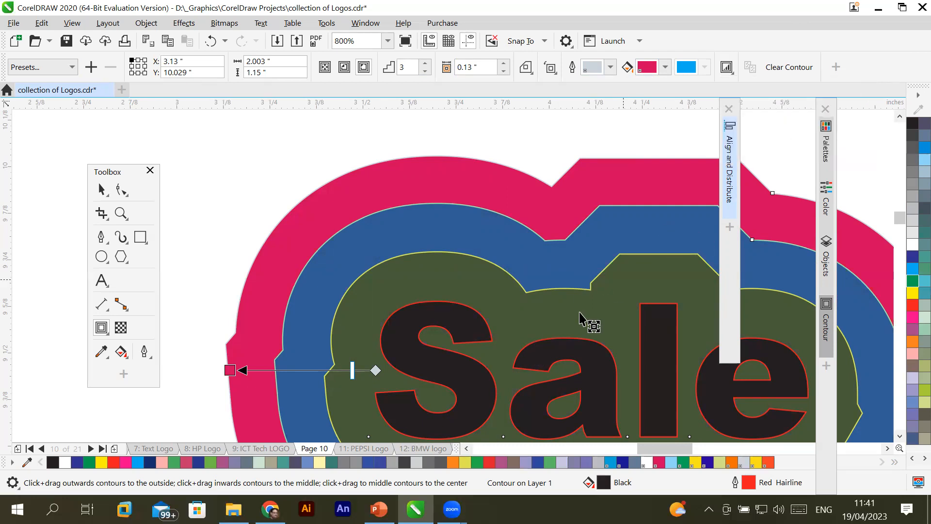
# Adjust the contour spacing directly on the "Sale" object, trying 22 steps at 0.016 inches and settling on 4 steps at 0.048 inches
pyautogui.click(900, 435)
pyautogui.click(899, 435)
pyautogui.click(900, 435)
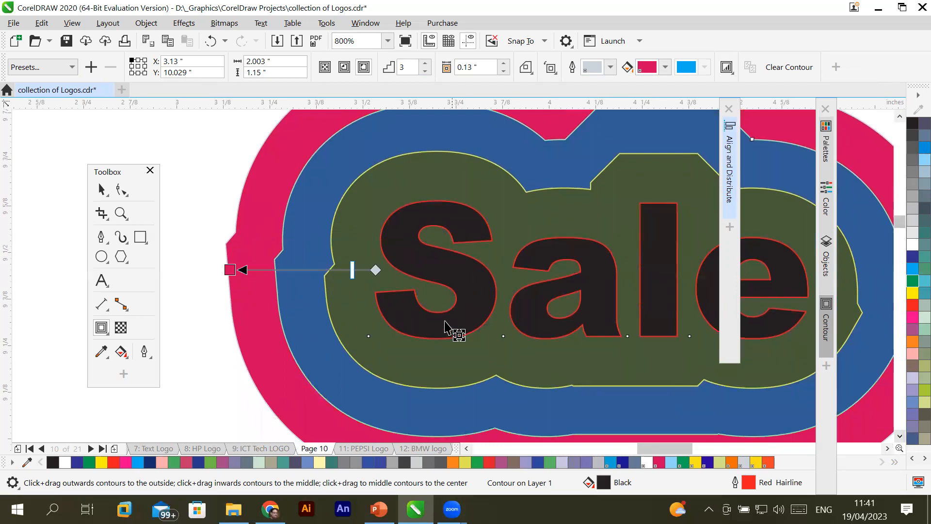
pyautogui.scroll(-2, 446, 326)
pyautogui.scroll(1, 445, 321)
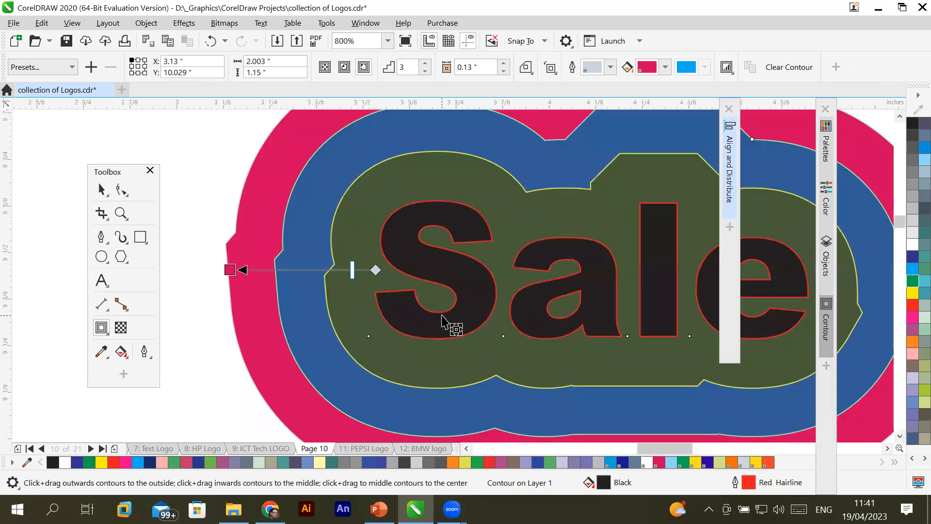
pyautogui.scroll(-1, 444, 322)
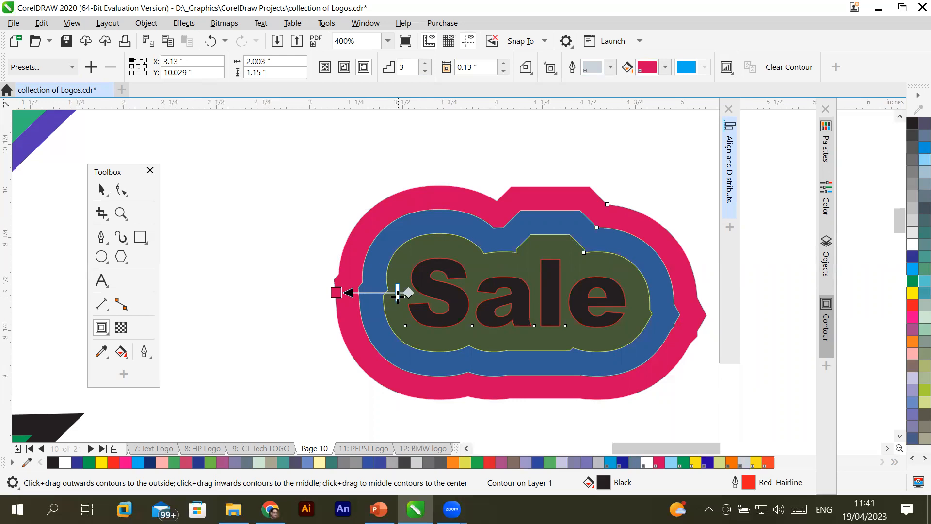
pyautogui.moveTo(398, 295); pyautogui.dragTo(381, 294)
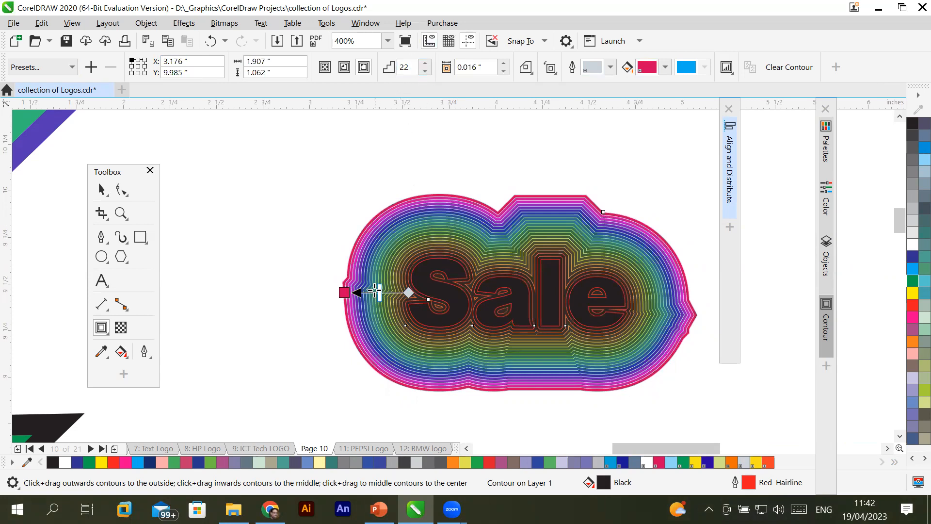
pyautogui.moveTo(381, 293); pyautogui.dragTo(400, 295)
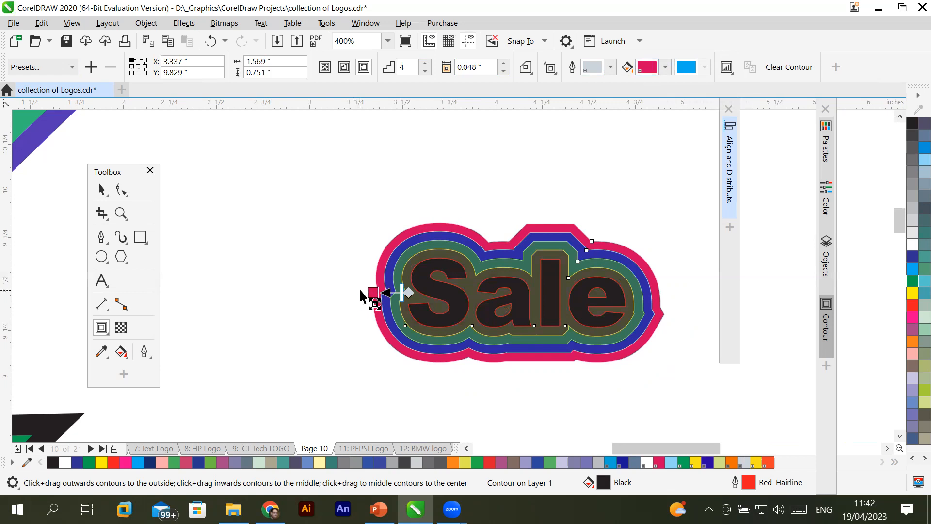
# Extend the four-step contour to a 0.115-inch offset, reduce it to 0.064 inches, and recolor its outermost fill Grass Green
pyautogui.moveTo(373, 292); pyautogui.dragTo(323, 291)
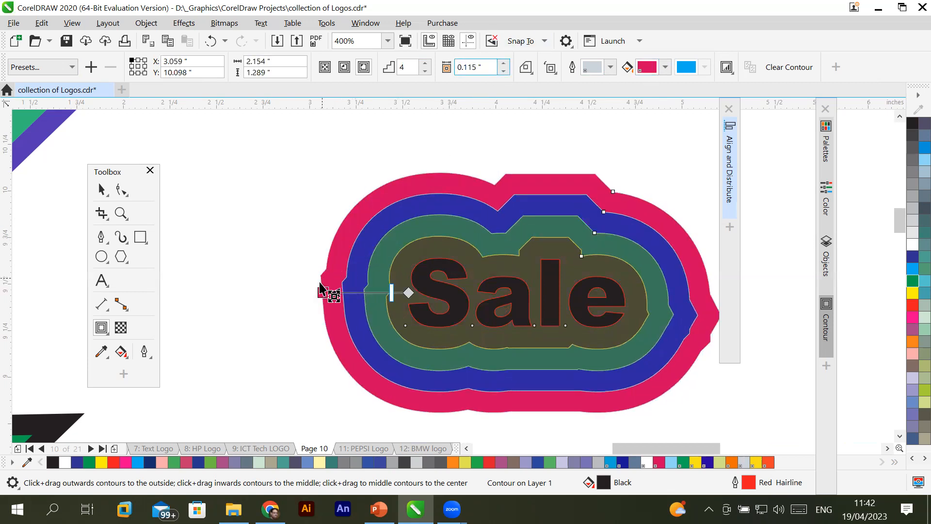
pyautogui.moveTo(323, 292); pyautogui.dragTo(359, 293)
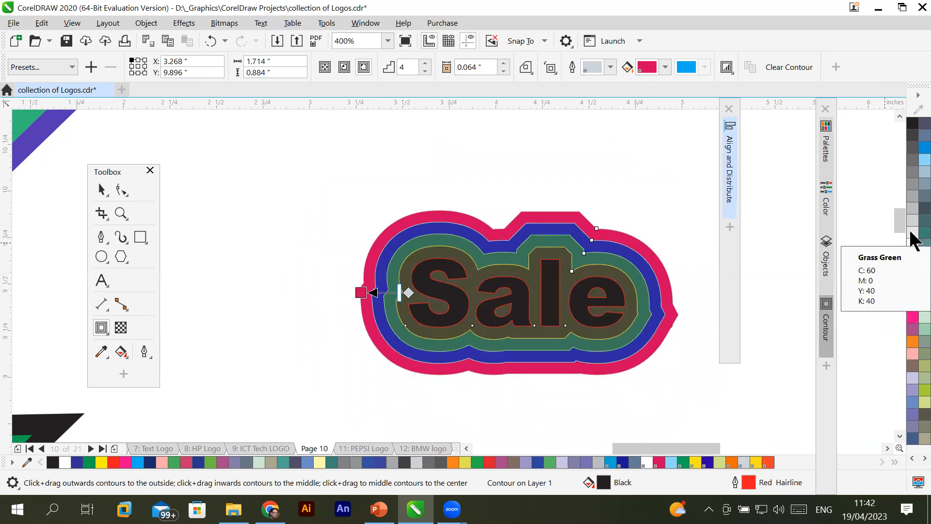
pyautogui.moveTo(863, 230); pyautogui.dragTo(361, 293)
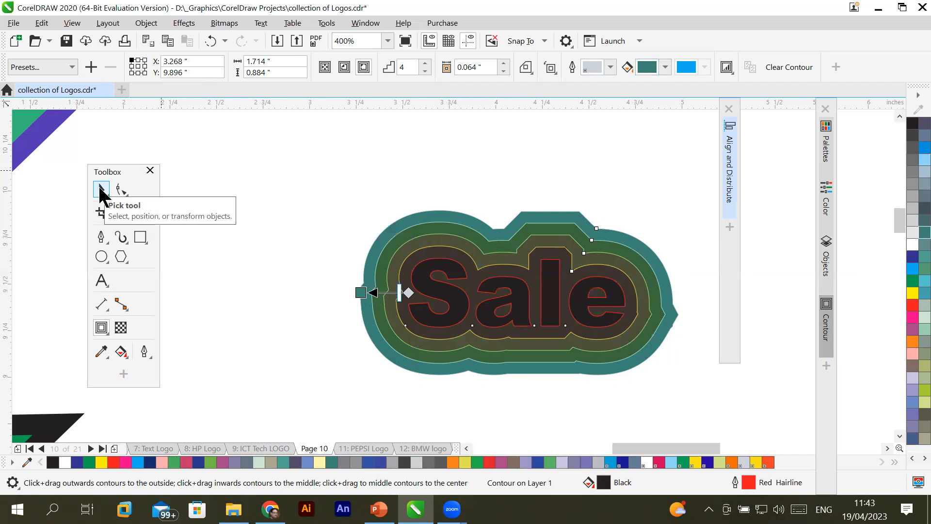
# Adjust the letter spacing of the "Sale" text inside the contour, trying overlapping letters and settling on wide spacing, about 1.73 inches across
pyautogui.click(101, 190)
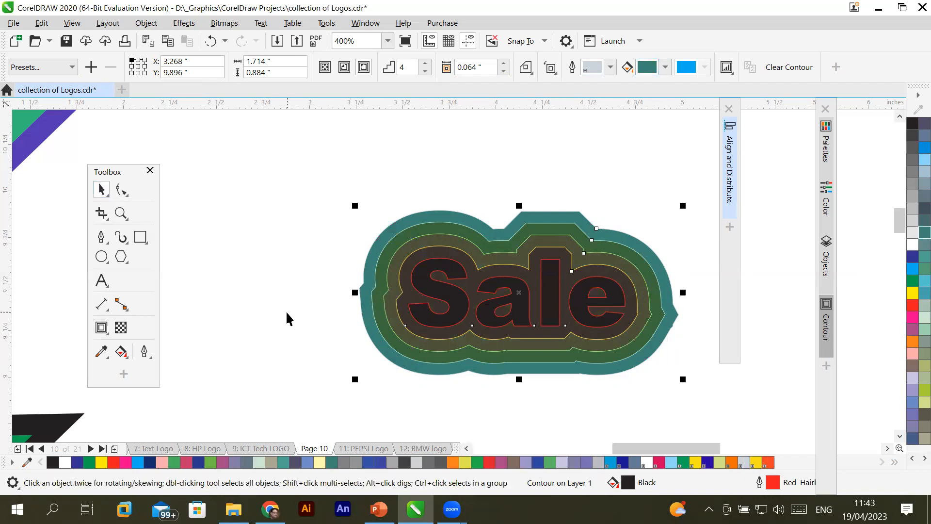
pyautogui.click(410, 301)
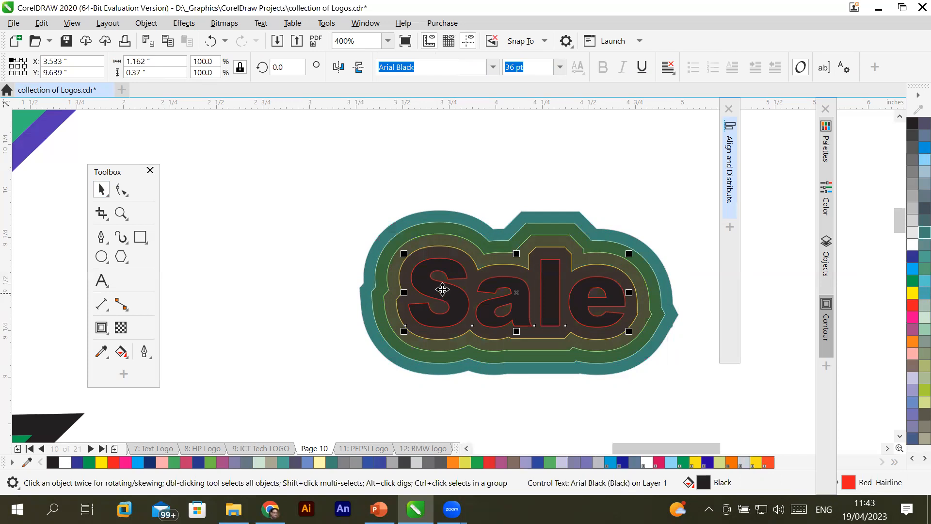
pyautogui.click(120, 189)
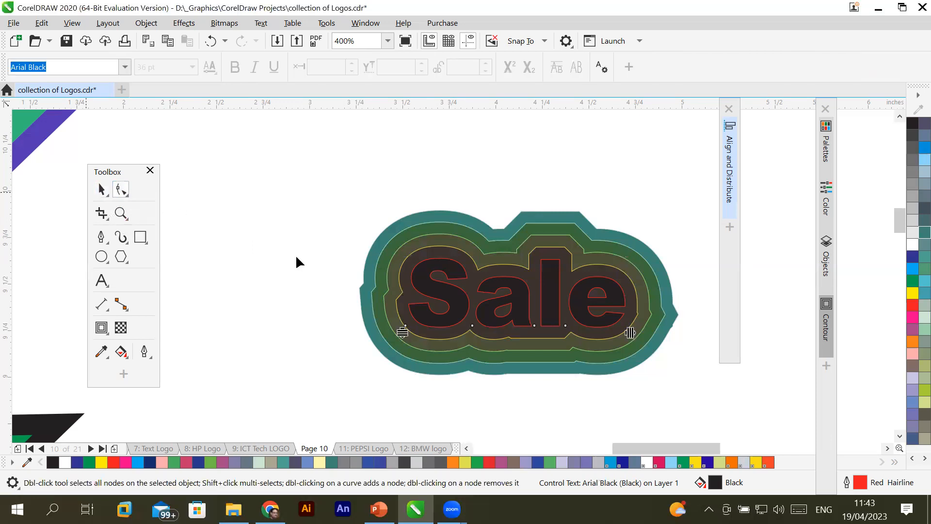
pyautogui.moveTo(403, 332); pyautogui.dragTo(399, 364)
pyautogui.moveTo(630, 333)
pyautogui.mouseDown()
pyautogui.moveTo(708, 334)
pyautogui.moveTo(643, 334)
pyautogui.mouseUp()
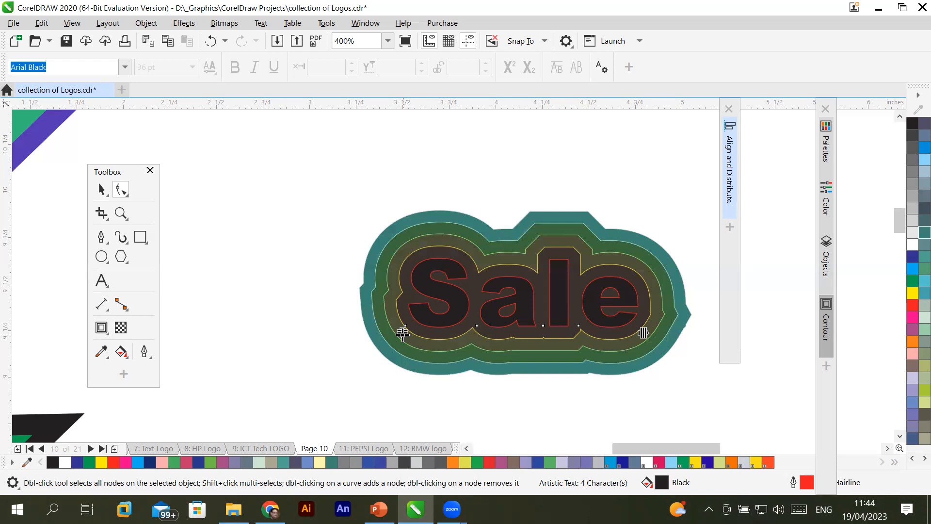
pyautogui.moveTo(642, 332); pyautogui.dragTo(537, 333)
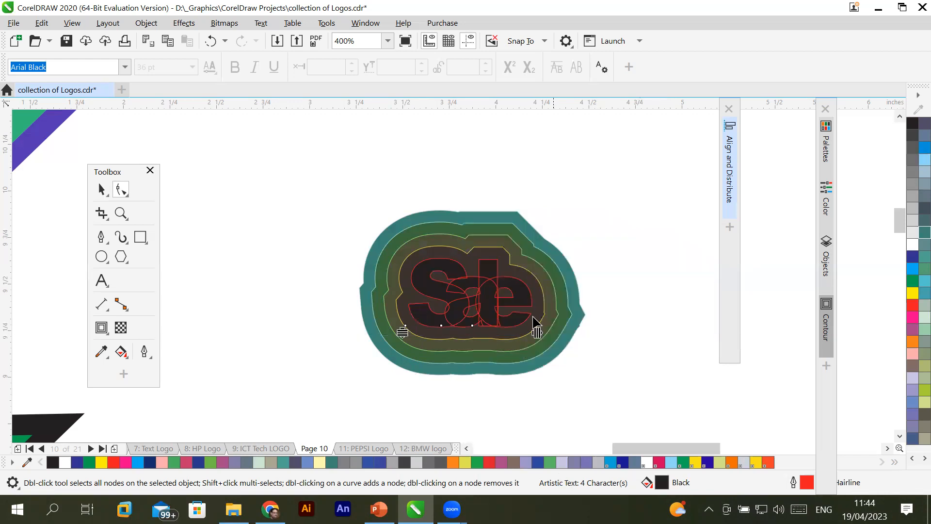
pyautogui.moveTo(591, 325); pyautogui.dragTo(610, 329)
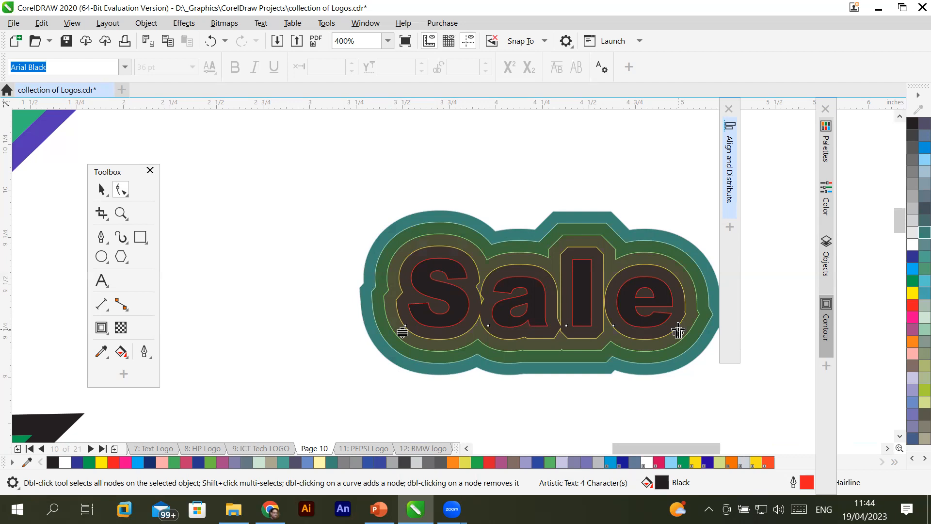
pyautogui.moveTo(678, 332); pyautogui.dragTo(732, 339)
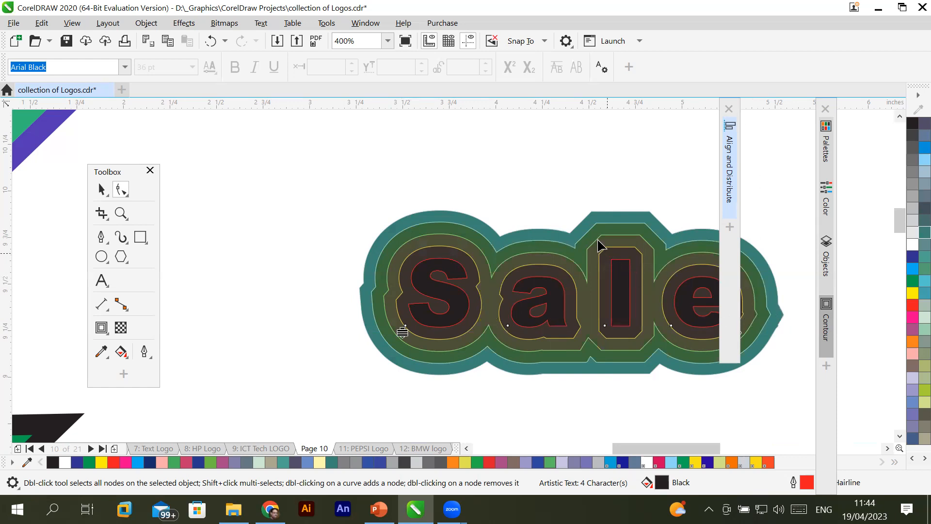
# Move the contoured "Sale" object up and left to X 2.303, Y 10.05 inches, and convert its text to curves
pyautogui.click(102, 190)
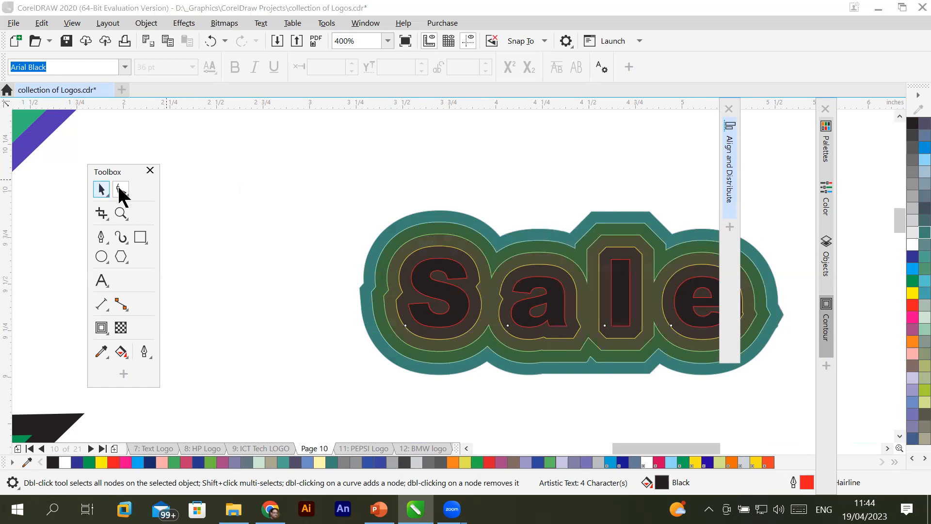
pyautogui.moveTo(455, 241); pyautogui.dragTo(273, 212)
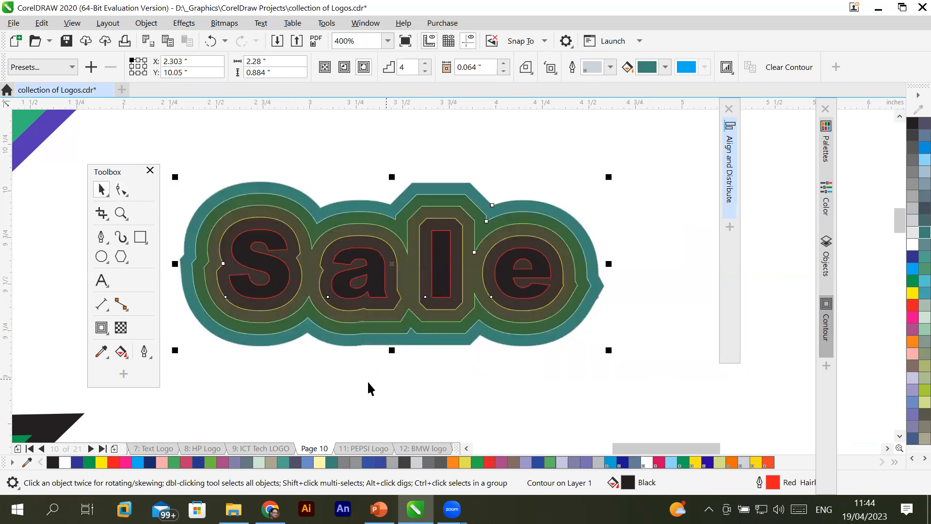
pyautogui.click(500, 116)
pyautogui.click(261, 263)
pyautogui.rightClick(261, 264)
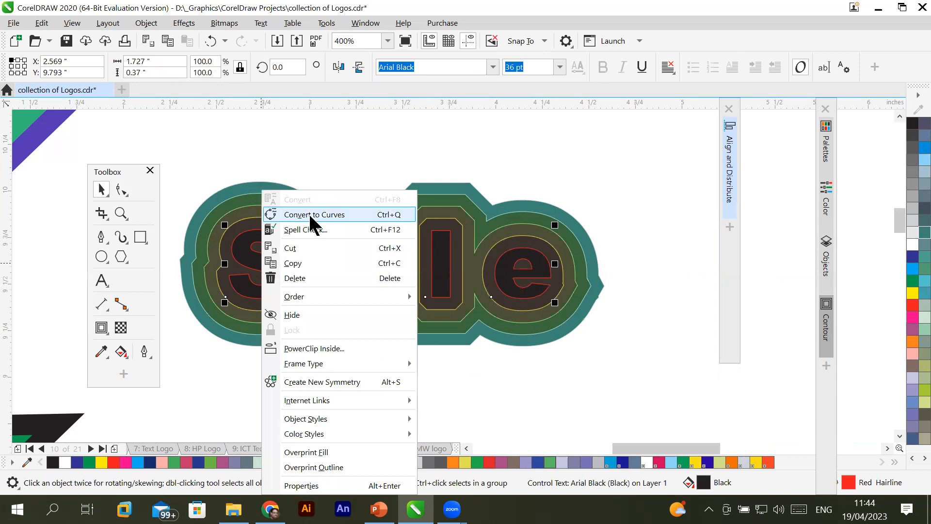
pyautogui.click(310, 222)
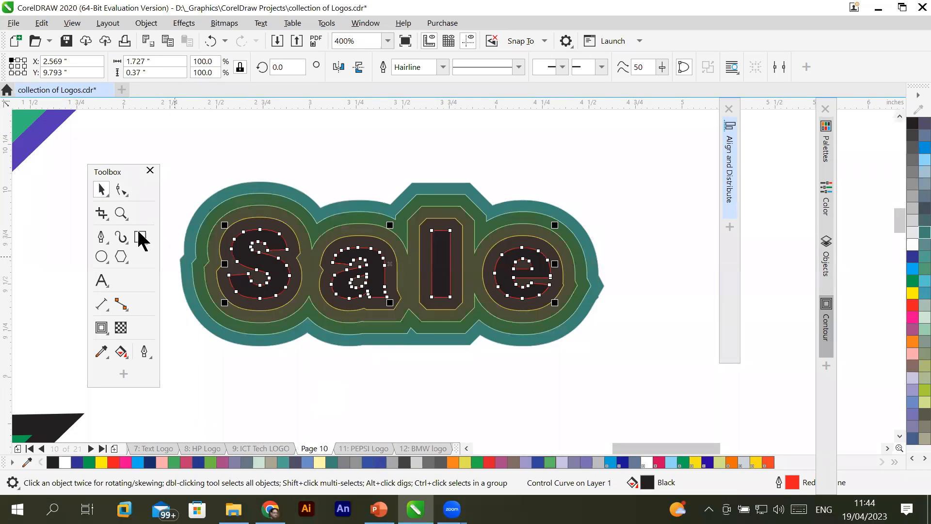
# Reshape the letter "l" by narrowing its upper end and stretching its two lower nodes far down
pyautogui.click(120, 187)
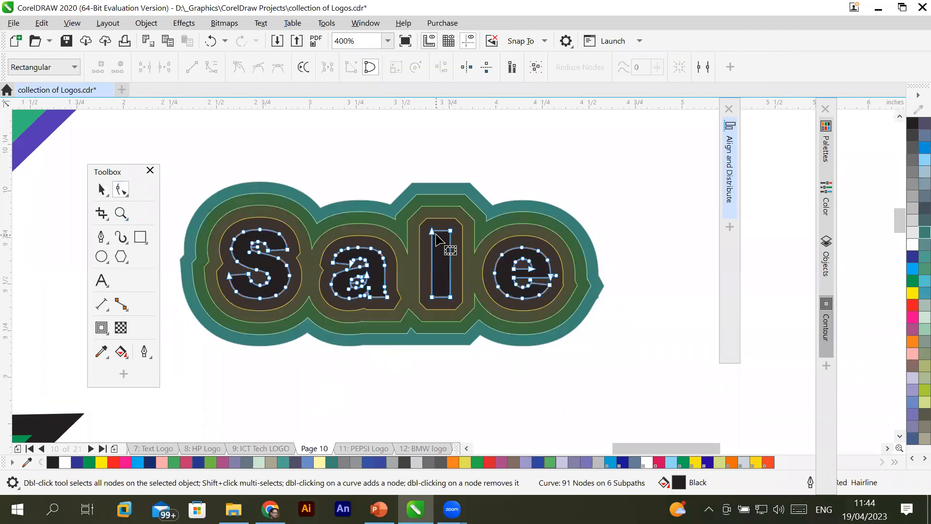
pyautogui.moveTo(432, 231); pyautogui.dragTo(446, 231)
pyautogui.click(450, 231)
pyautogui.click(433, 296)
pyautogui.keyDown('shift'); pyautogui.click(451, 298); pyautogui.keyUp('shift')
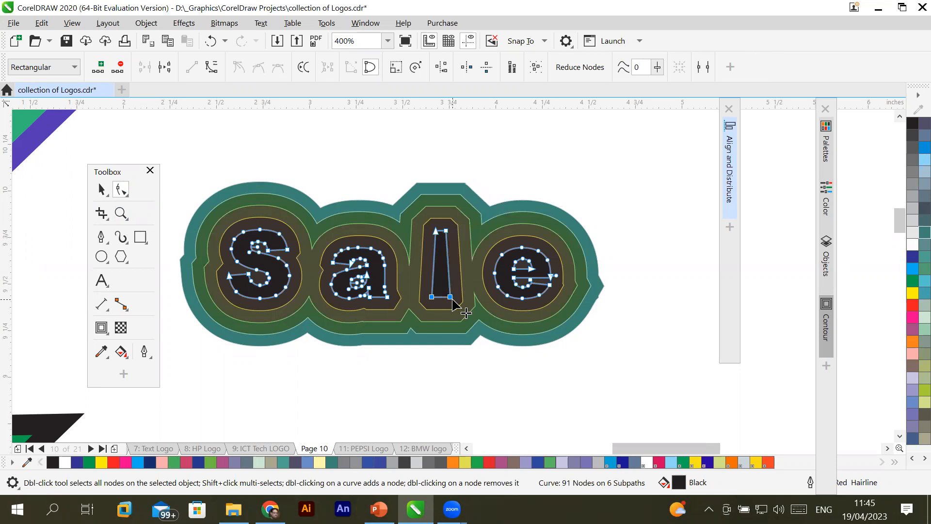
pyautogui.moveTo(452, 299); pyautogui.dragTo(450, 382)
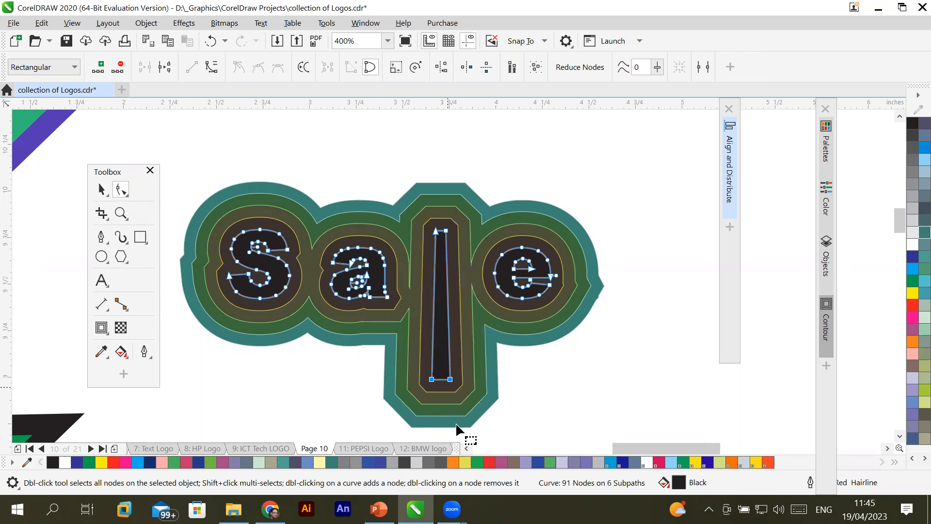
# Stretch the upper nodes of the letter "S" upward into a tall block, and deselect the object
pyautogui.click(538, 250)
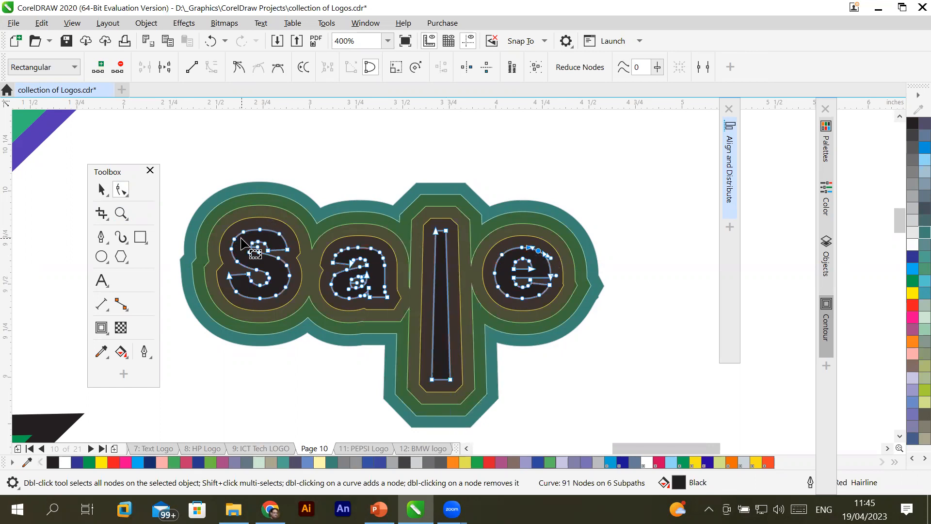
pyautogui.click(242, 229)
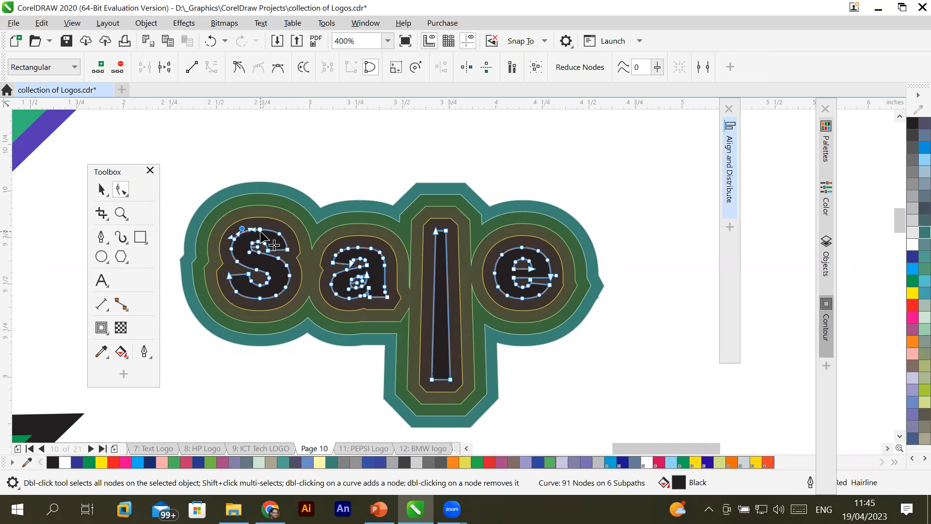
pyautogui.click(260, 229)
pyautogui.moveTo(261, 231); pyautogui.dragTo(260, 169)
pyautogui.click(214, 373)
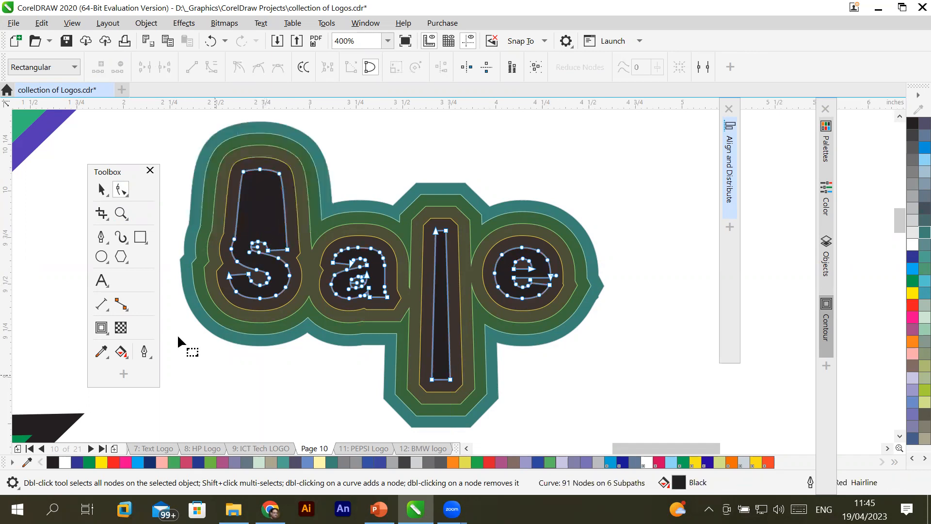
pyautogui.click(99, 189)
pyautogui.click(206, 383)
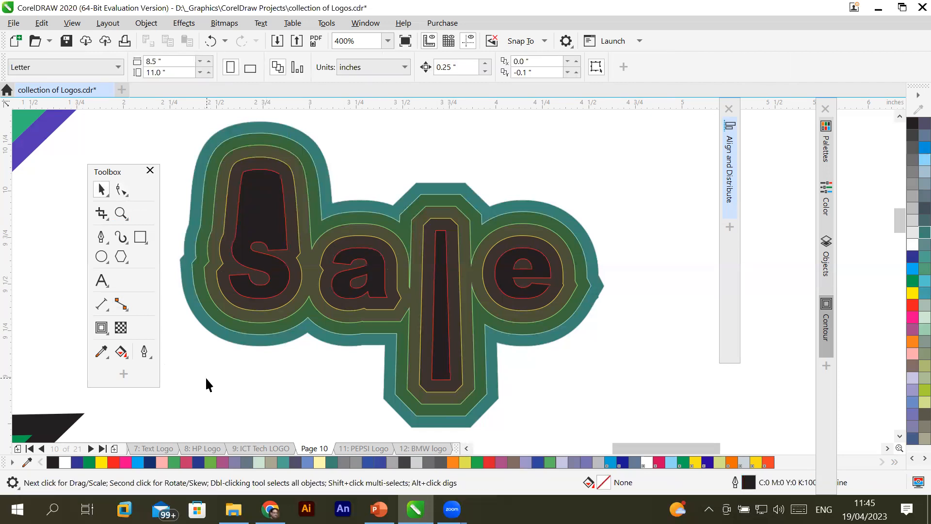
# Break the contour apart from the "Sale" curve
pyautogui.click(392, 204)
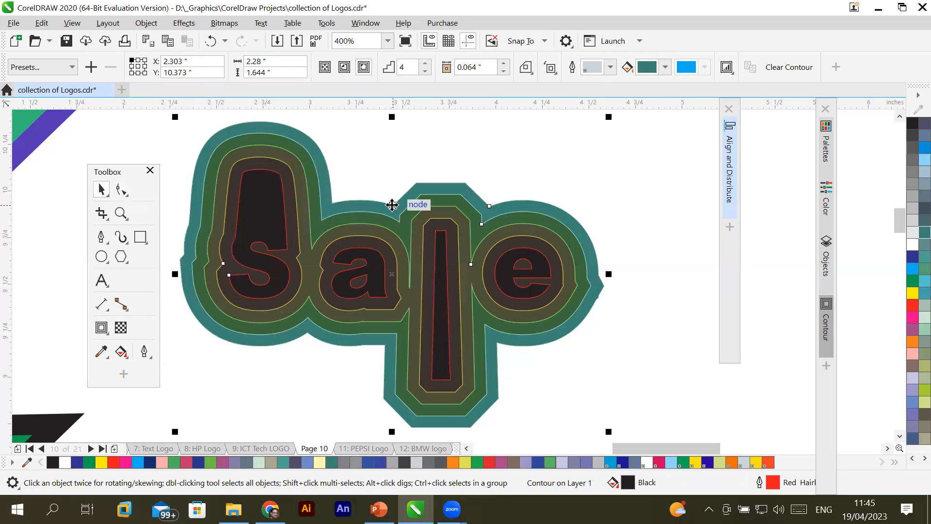
pyautogui.click(146, 24)
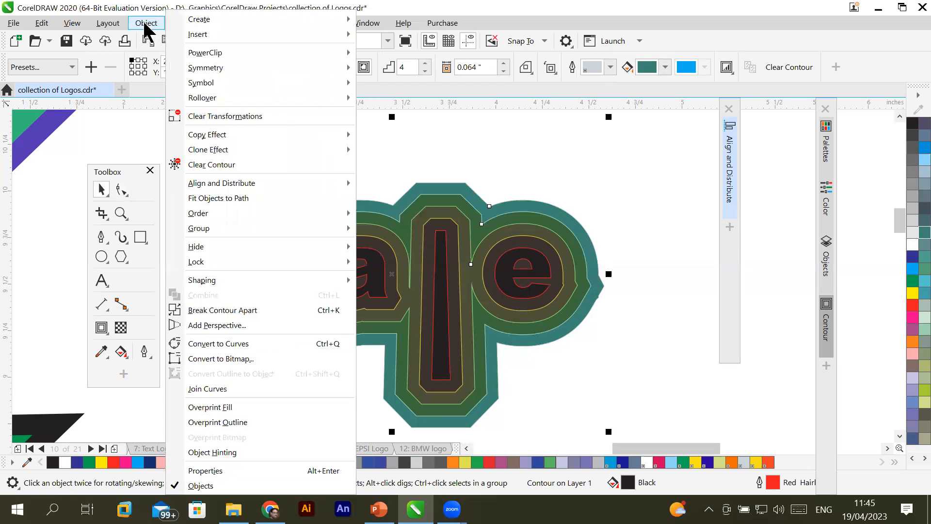
pyautogui.click(274, 315)
pyautogui.click(684, 410)
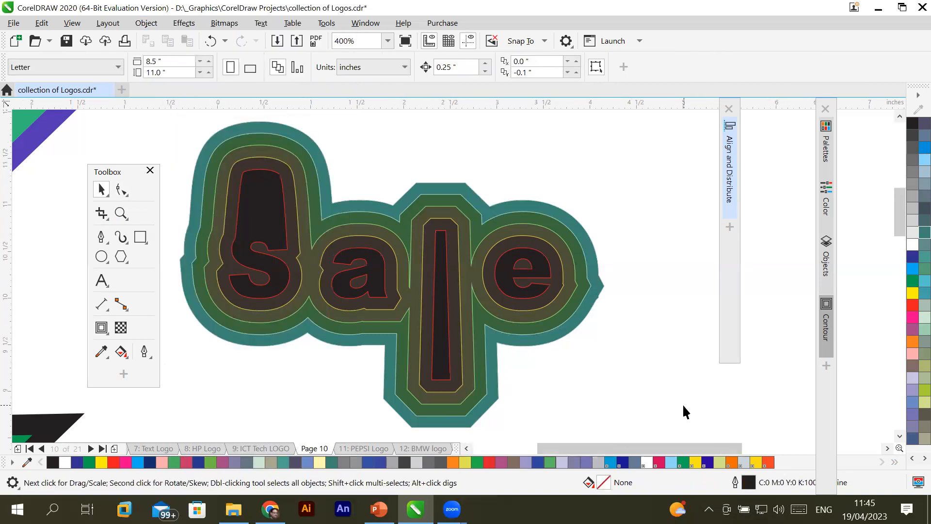
pyautogui.scroll(-2, 682, 403)
pyautogui.scroll(2, 706, 405)
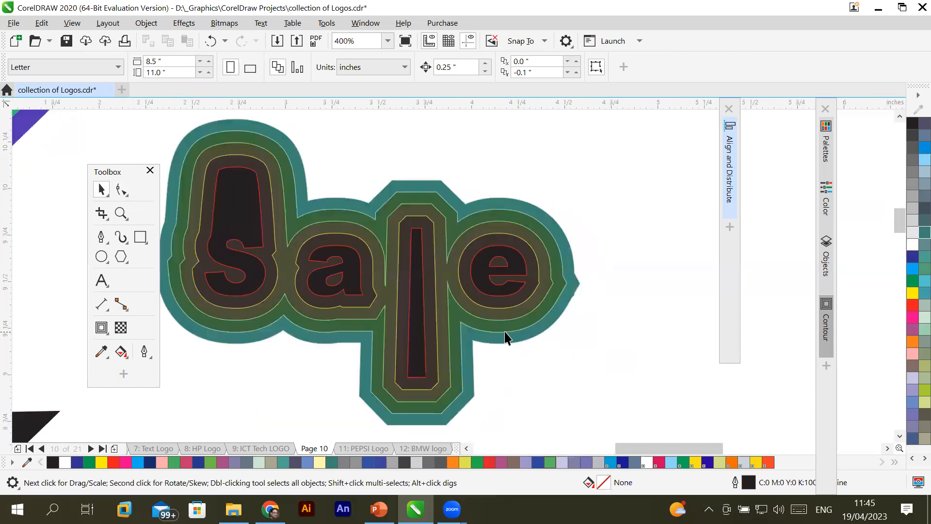
# Ungroup the four separated contour shapes around the "Sale" curve, and deselect them
pyautogui.click(460, 405)
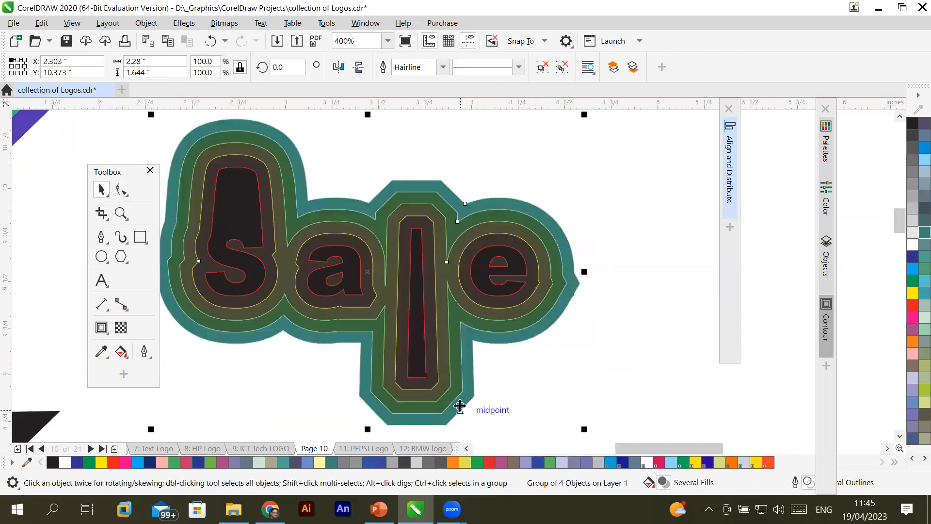
pyautogui.rightClick(422, 286)
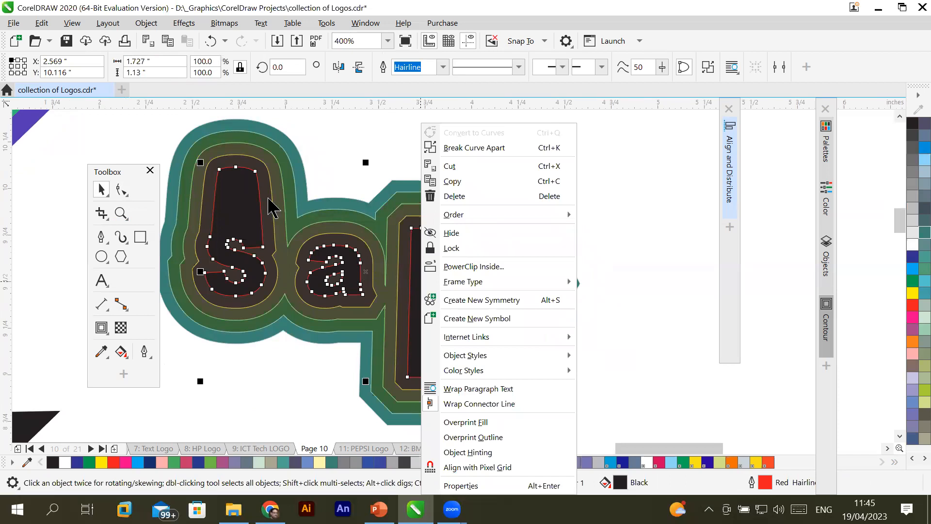
pyautogui.press('Escape')
pyautogui.click(102, 190)
pyautogui.click(228, 125)
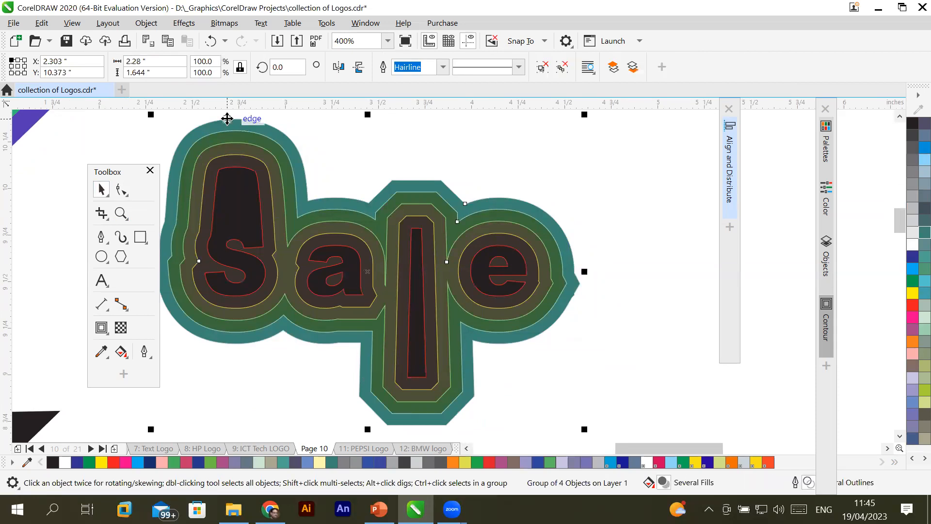
pyautogui.rightClick(229, 126)
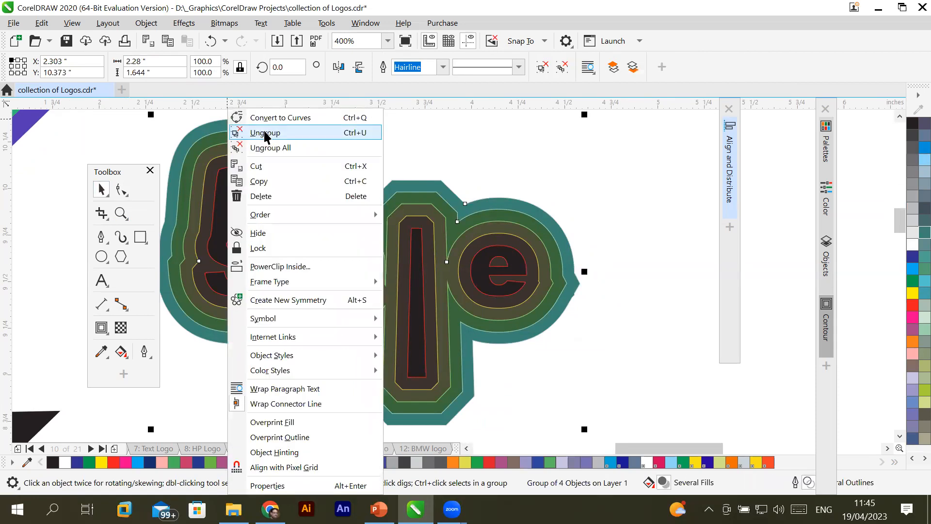
pyautogui.click(267, 134)
pyautogui.click(590, 254)
# Pull the four contour shapes and the "Sale" letters apart, placing each layer in its own spot around the page
pyautogui.moveTo(482, 212); pyautogui.dragTo(617, 144)
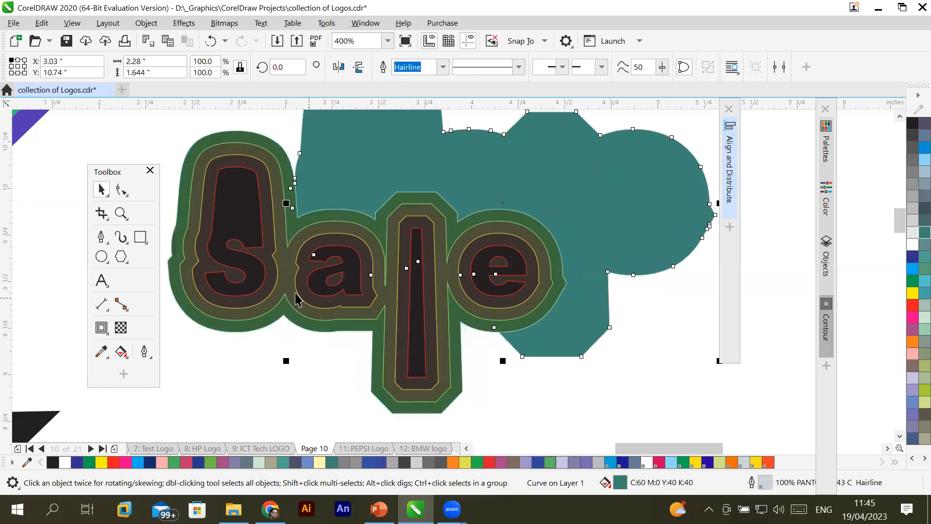
pyautogui.click(221, 132)
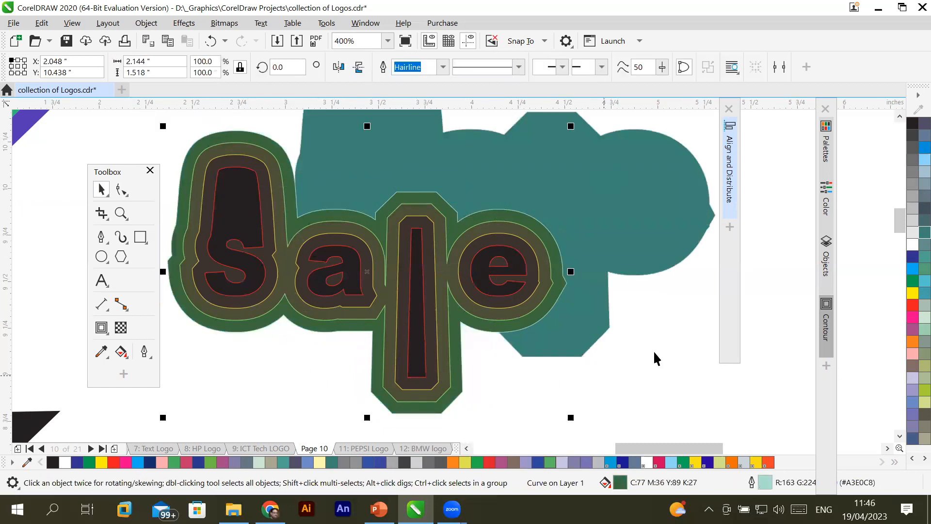
pyautogui.scroll(-1, 682, 337)
pyautogui.moveTo(430, 246); pyautogui.dragTo(367, 222)
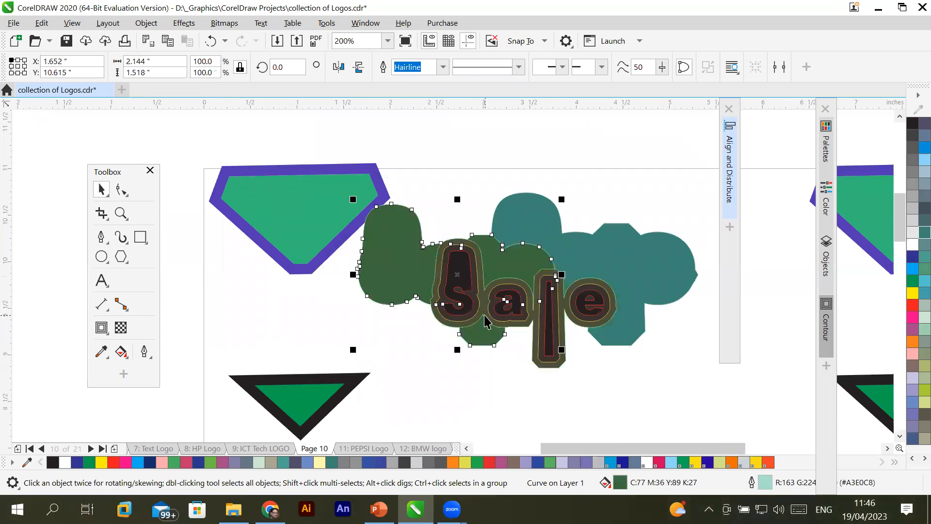
pyautogui.moveTo(464, 331); pyautogui.dragTo(492, 439)
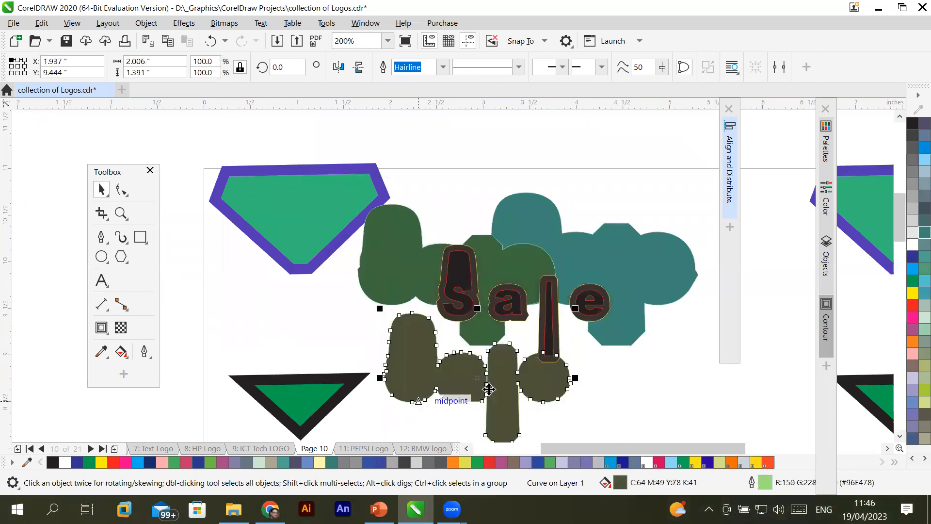
pyautogui.moveTo(555, 332); pyautogui.dragTo(718, 422)
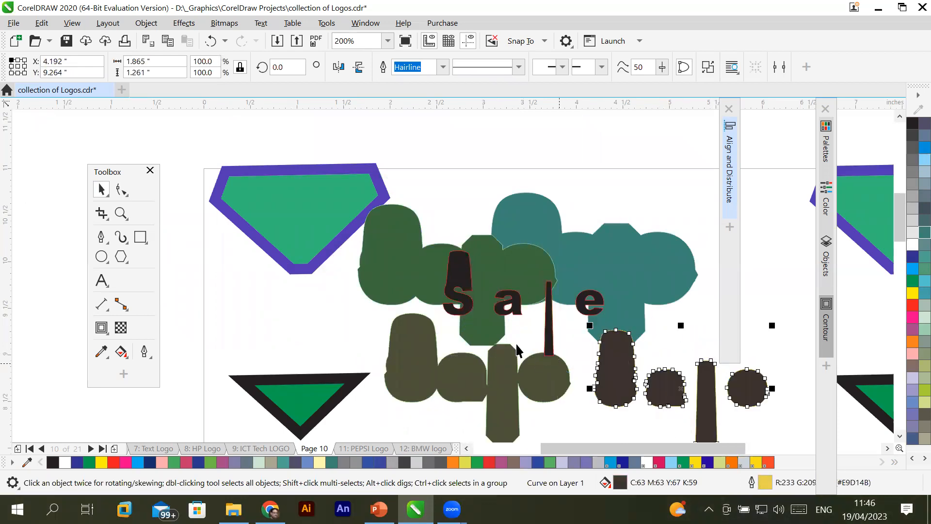
pyautogui.click(502, 297)
pyautogui.moveTo(502, 297); pyautogui.dragTo(557, 159)
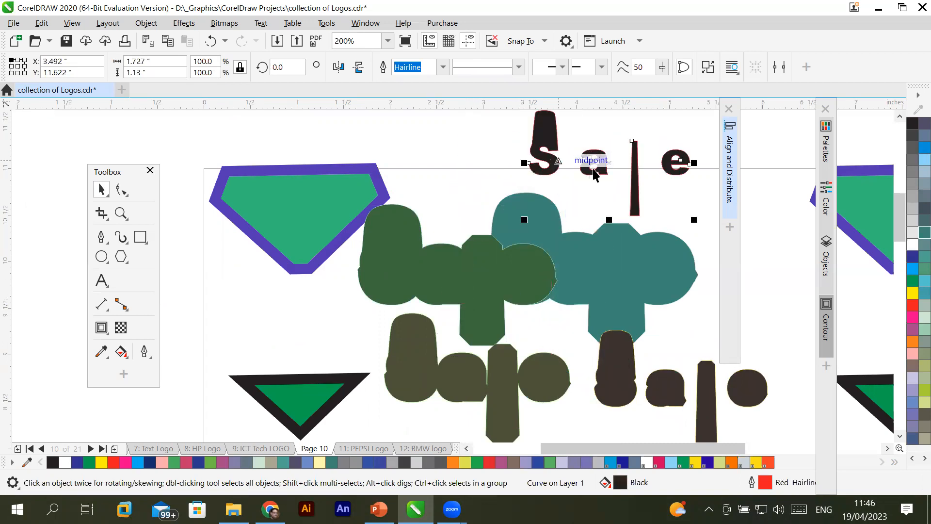
pyautogui.click(712, 294)
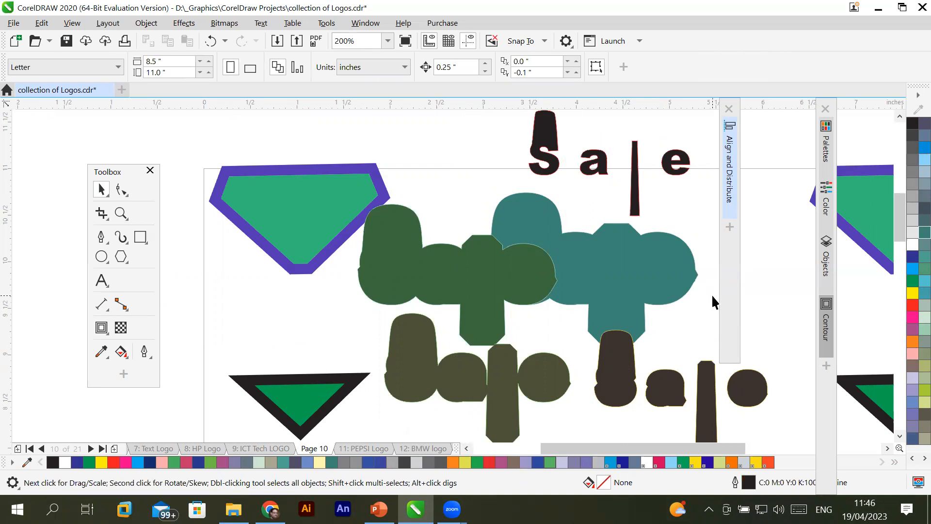
# Undo the moves of the "Sale" letters and contour shapes until all layers are stacked together again
pyautogui.hotkey('ctrl', 'z')
pyautogui.hotkey('ctrl', 'z')
pyautogui.hotkey('ctrl', 'z')
pyautogui.hotkey('ctrl', 'z')
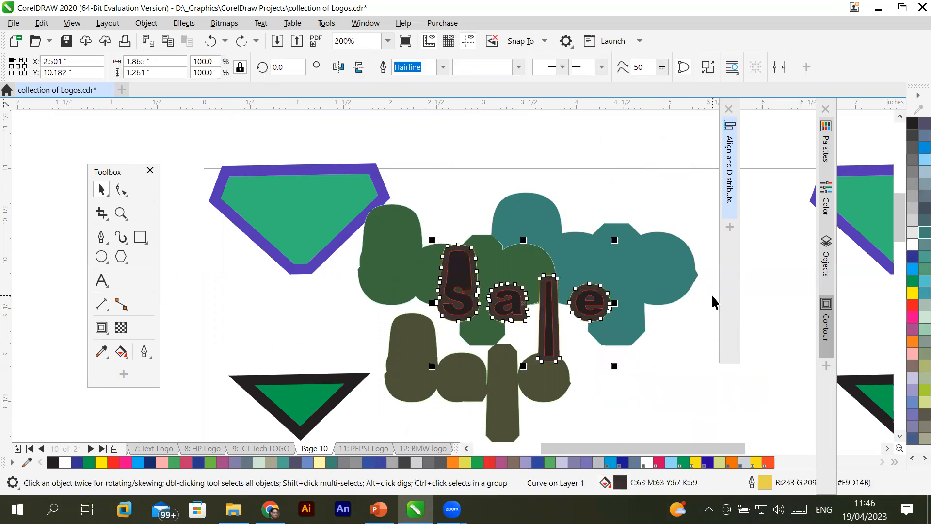
pyautogui.hotkey('ctrl', 'z')
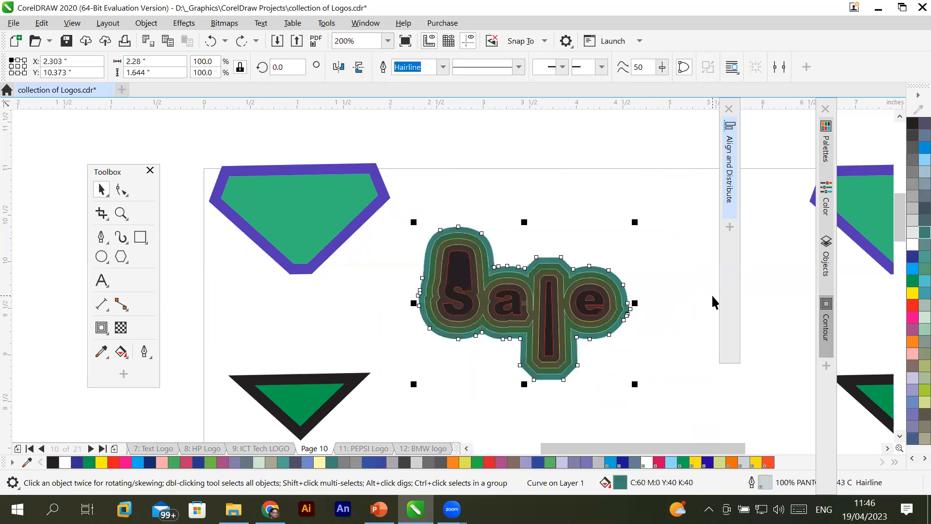
# Select all stacked "Sale" layers together and move them to the upper part of the page, next to the right-hand border shapes
pyautogui.click(432, 361)
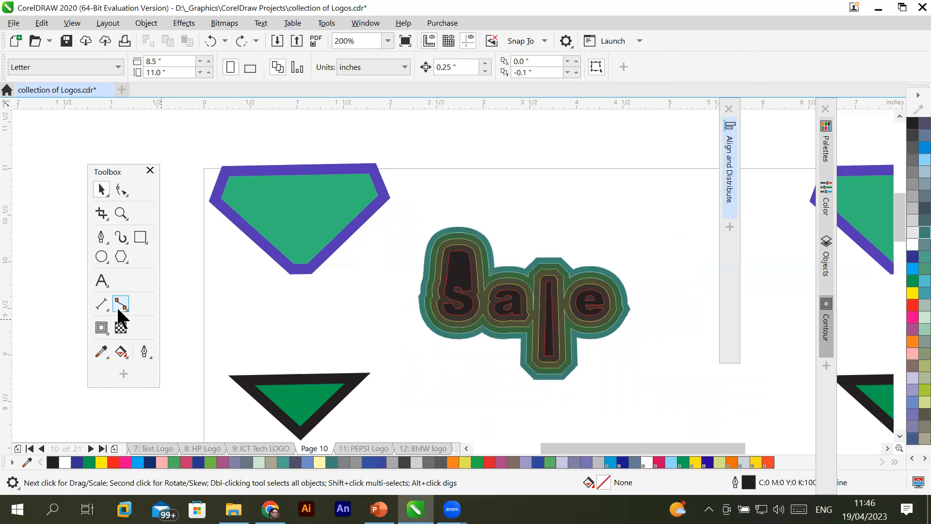
pyautogui.click(102, 328)
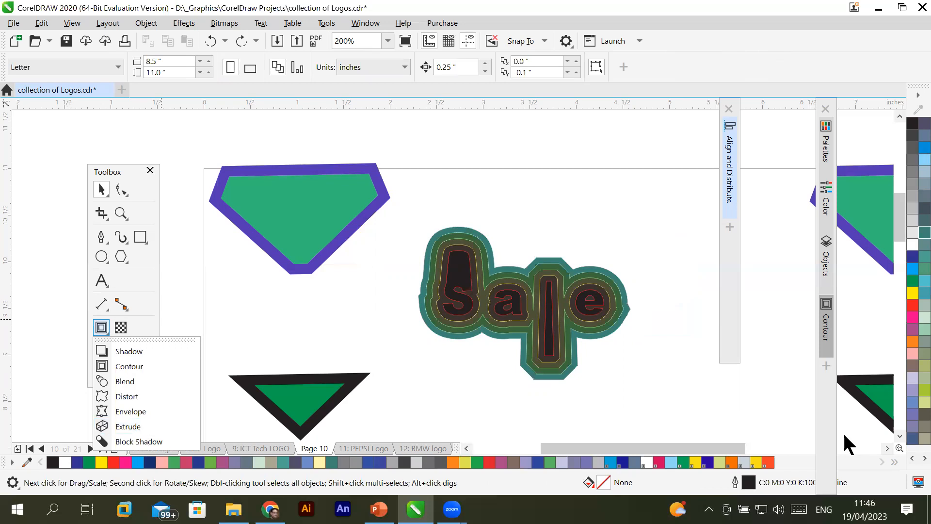
pyautogui.click(900, 435)
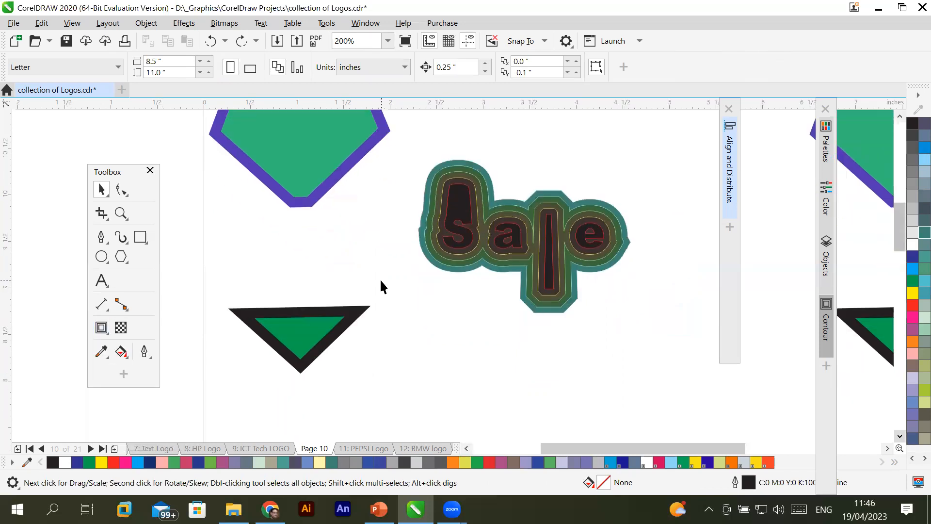
pyautogui.scroll(-1, 421, 313)
pyautogui.moveTo(416, 233); pyautogui.dragTo(539, 326)
pyautogui.moveTo(496, 288); pyautogui.dragTo(580, 261)
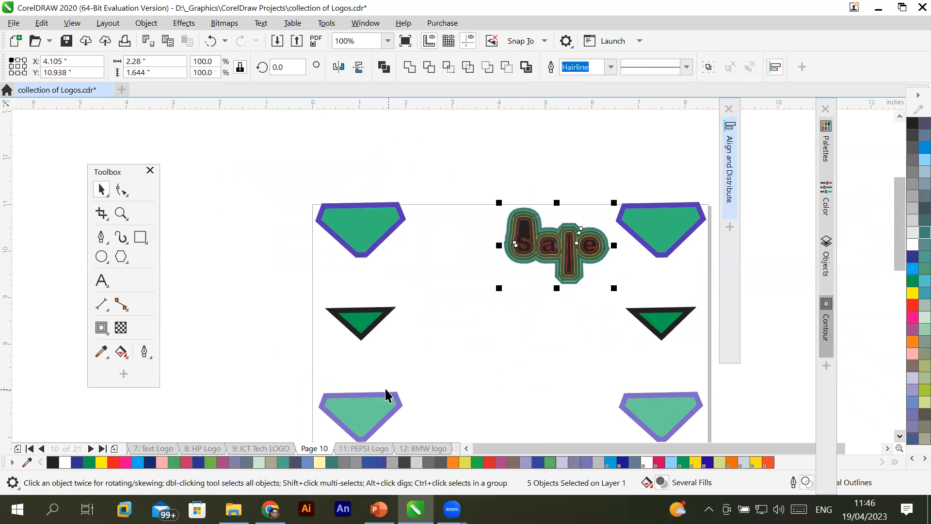
# Draw an unfilled rectangle about 1.87 by 1.47 inches in the middle of the page, below the "Sale" artwork
pyautogui.click(900, 436)
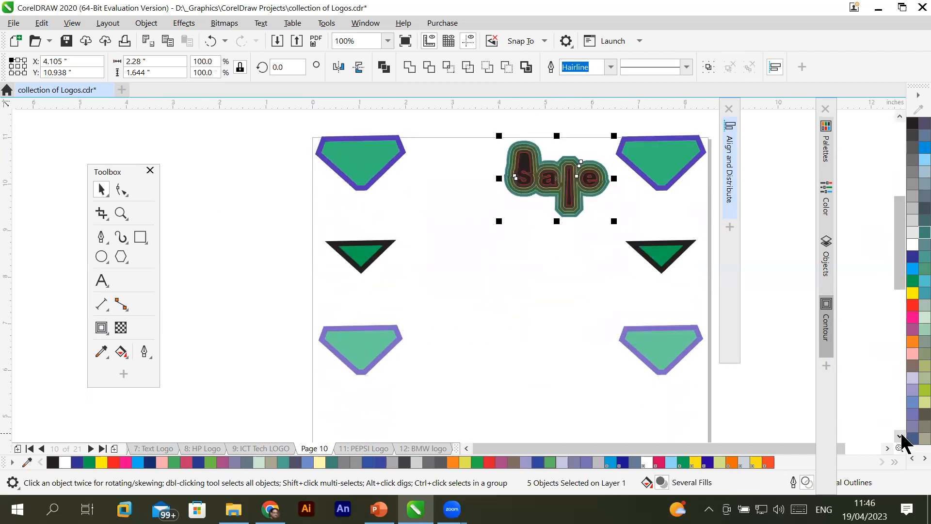
pyautogui.click(901, 436)
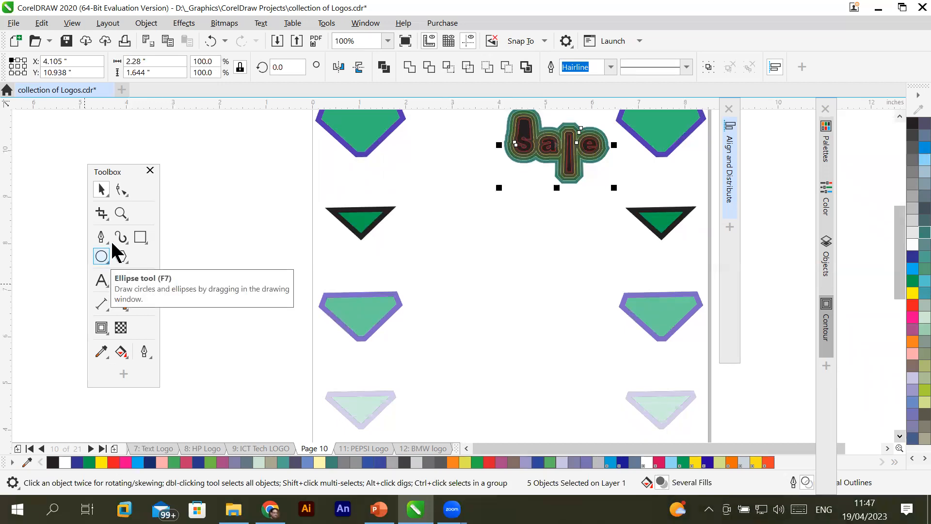
pyautogui.click(140, 238)
pyautogui.moveTo(487, 270); pyautogui.dragTo(574, 338)
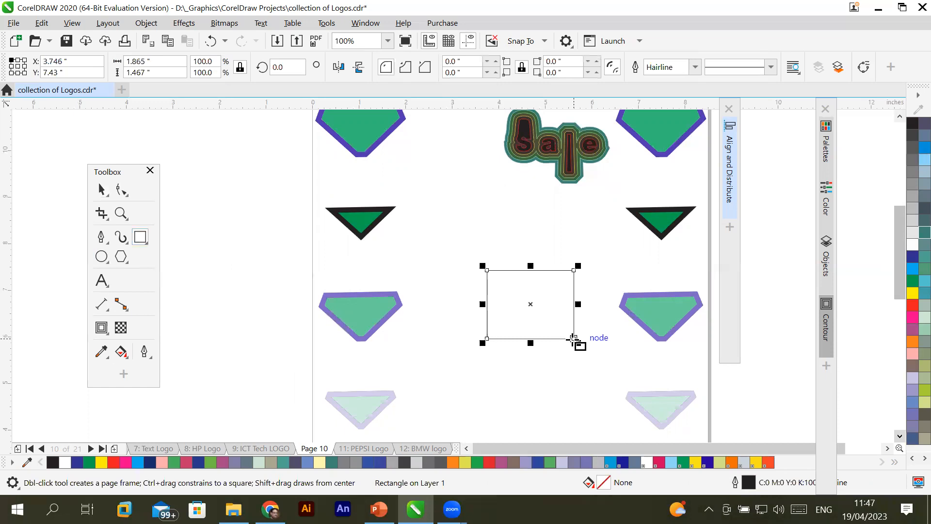
pyautogui.scroll(2, 494, 272)
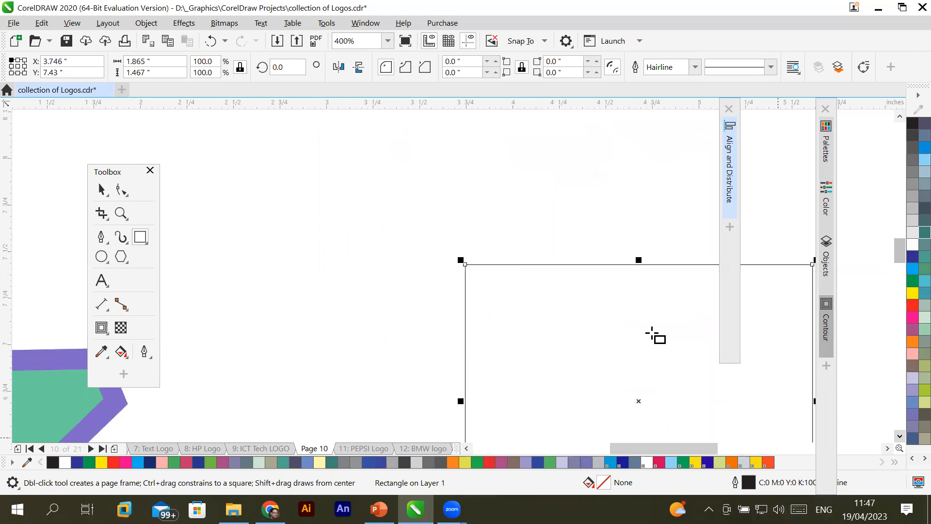
pyautogui.scroll(-2, 656, 336)
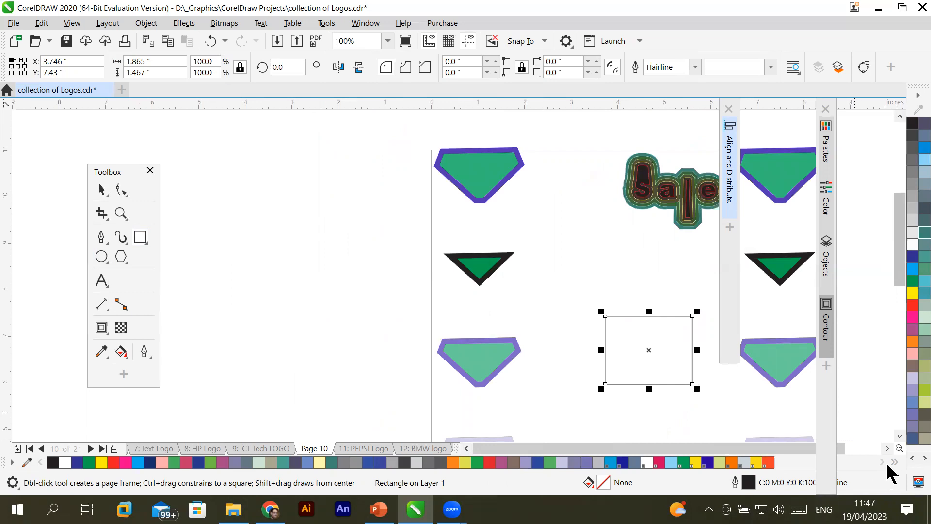
pyautogui.click(901, 436)
pyautogui.click(900, 435)
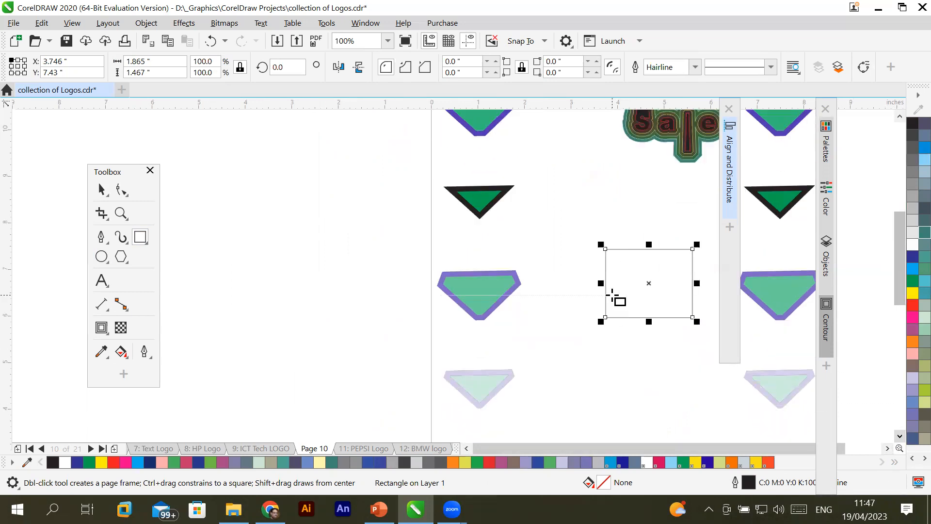
# With nothing selected, set the document's default fill for Graphic objects to yellow (C:0 M:0 Y:100 K:0)
pyautogui.click(102, 191)
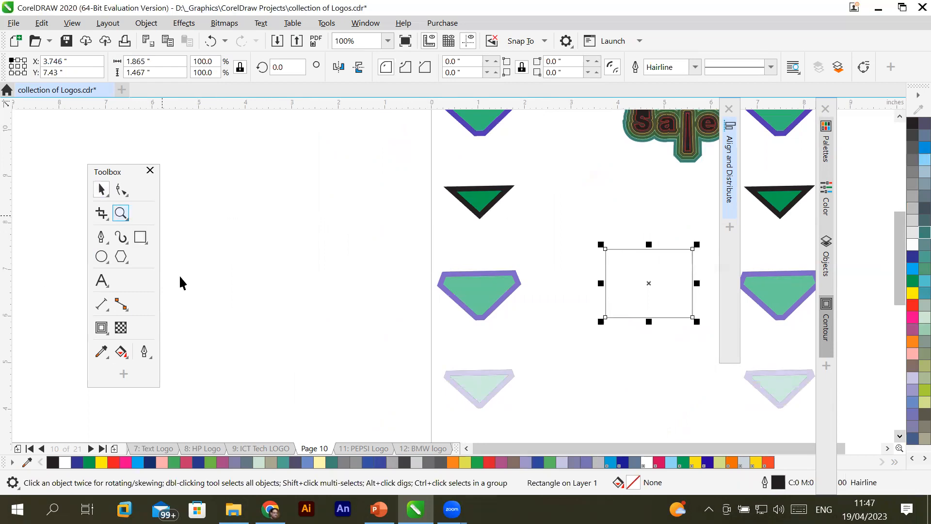
pyautogui.click(341, 253)
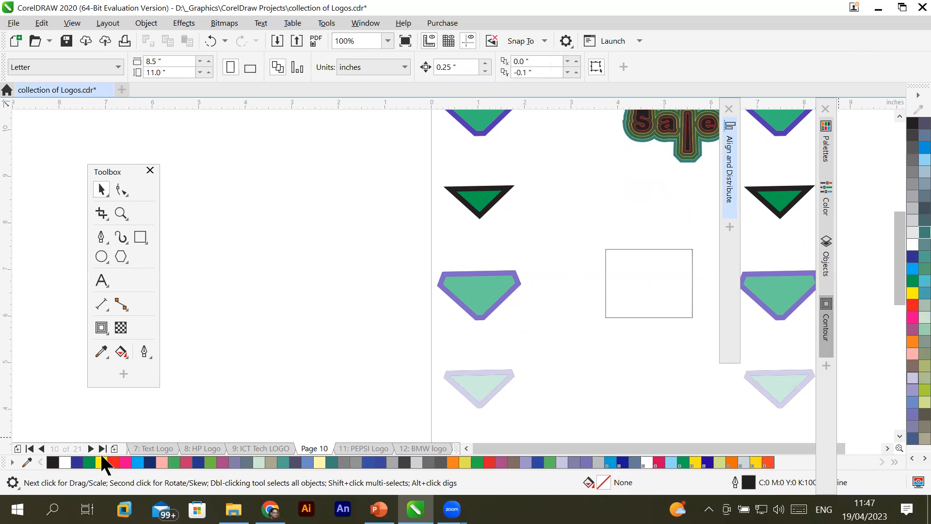
pyautogui.click(911, 297)
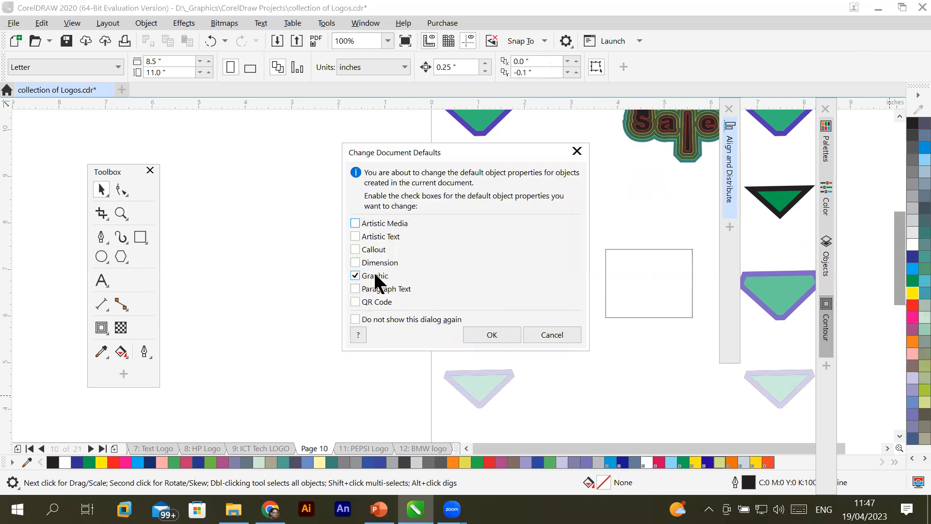
pyautogui.click(484, 336)
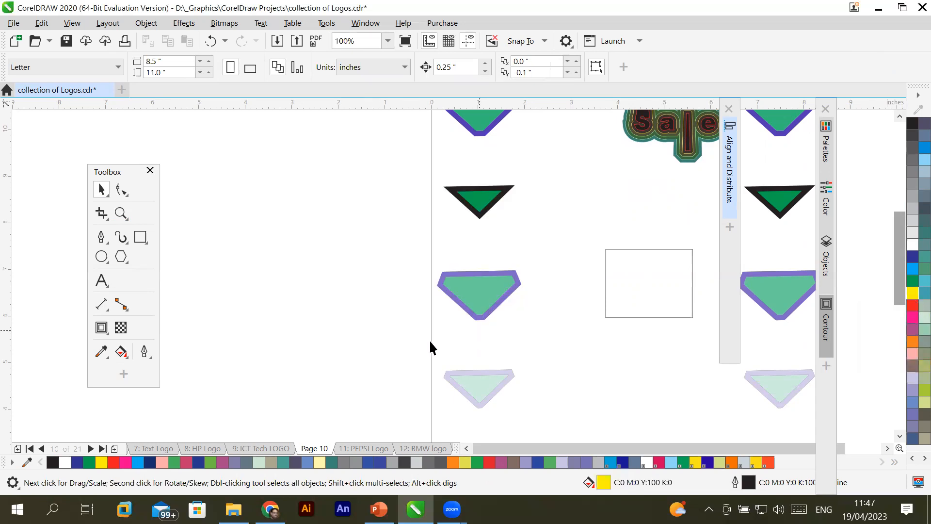
# Draw a circle about 3.26 inches wide in the blank area beside the page using the default fill, and deselect it
pyautogui.click(101, 255)
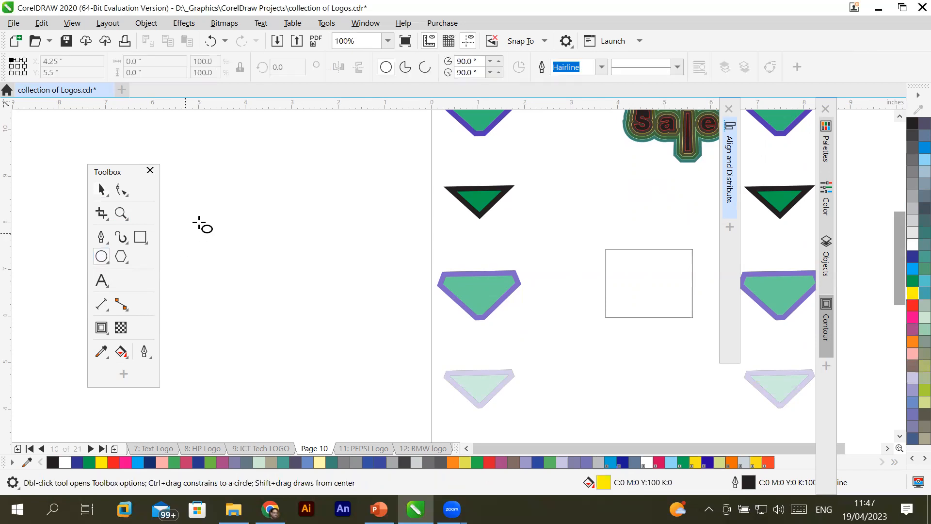
pyautogui.moveTo(208, 202); pyautogui.dragTo(363, 360)
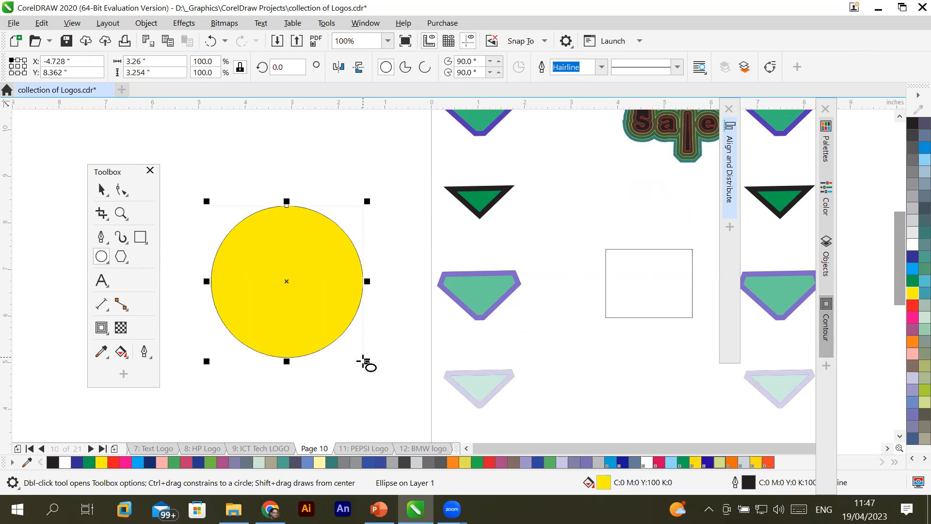
pyautogui.click(101, 190)
pyautogui.click(245, 132)
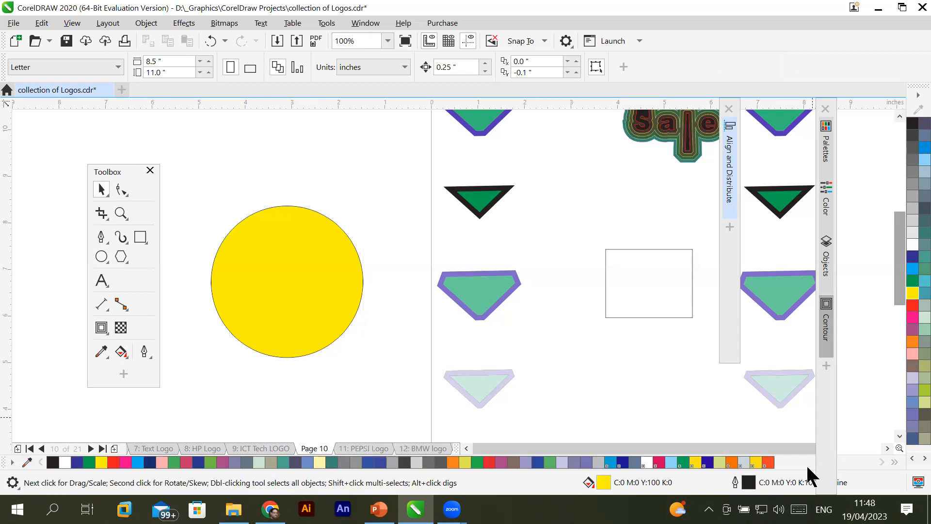
# Look through the available swatches of the colour palette
pyautogui.click(911, 459)
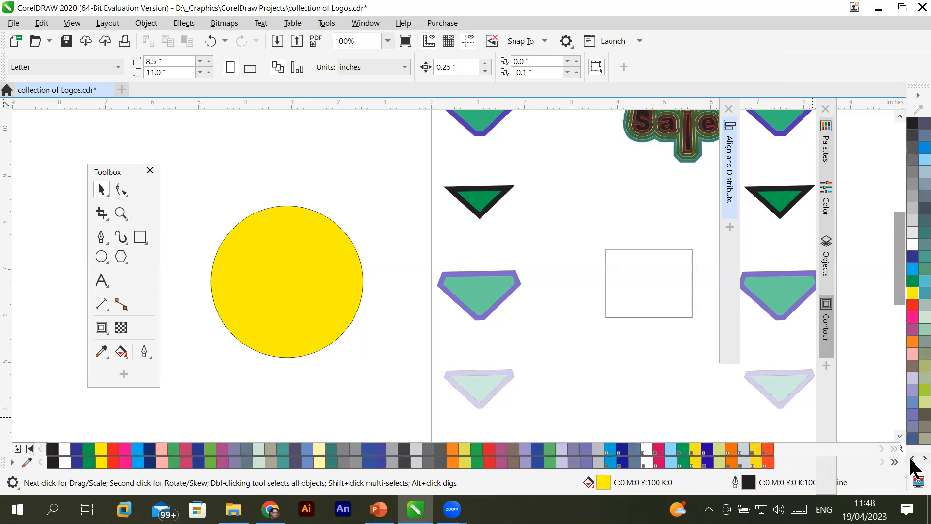
pyautogui.click(912, 460)
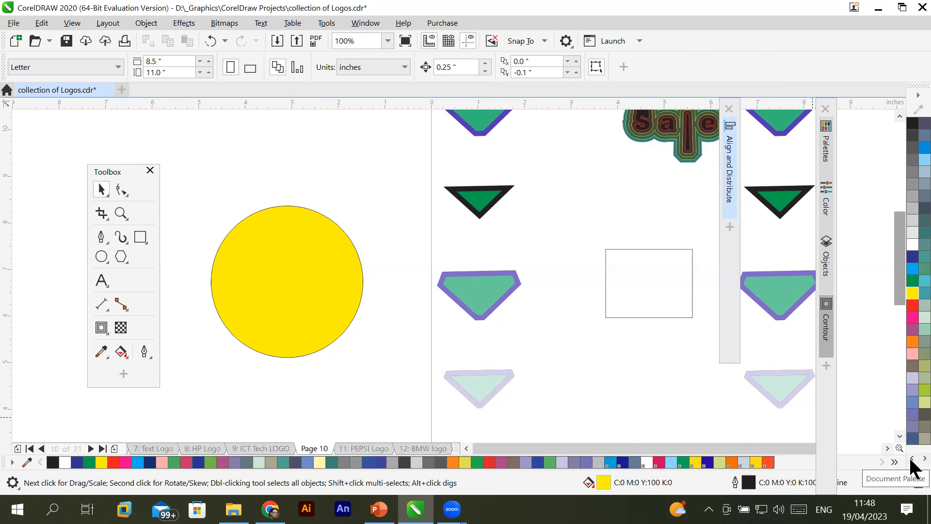
pyautogui.click(911, 460)
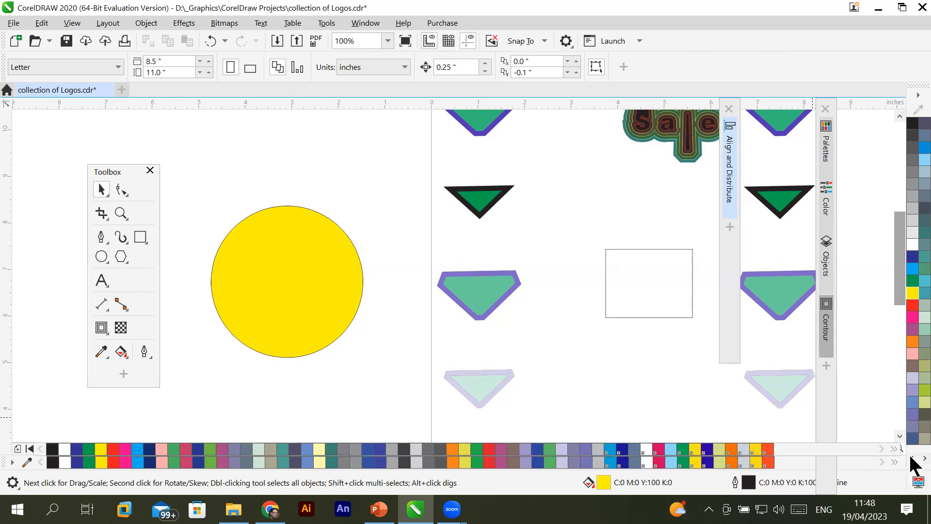
pyautogui.click(911, 459)
pyautogui.click(912, 458)
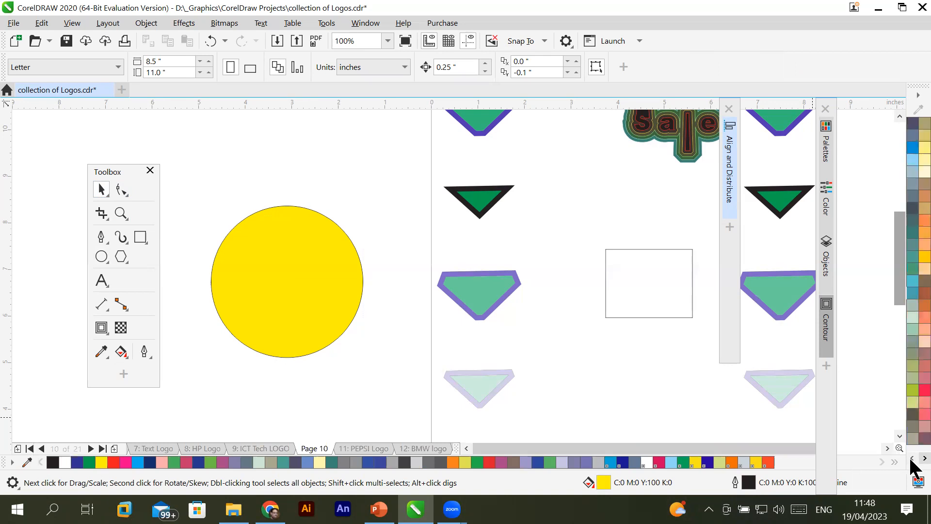
pyautogui.click(912, 458)
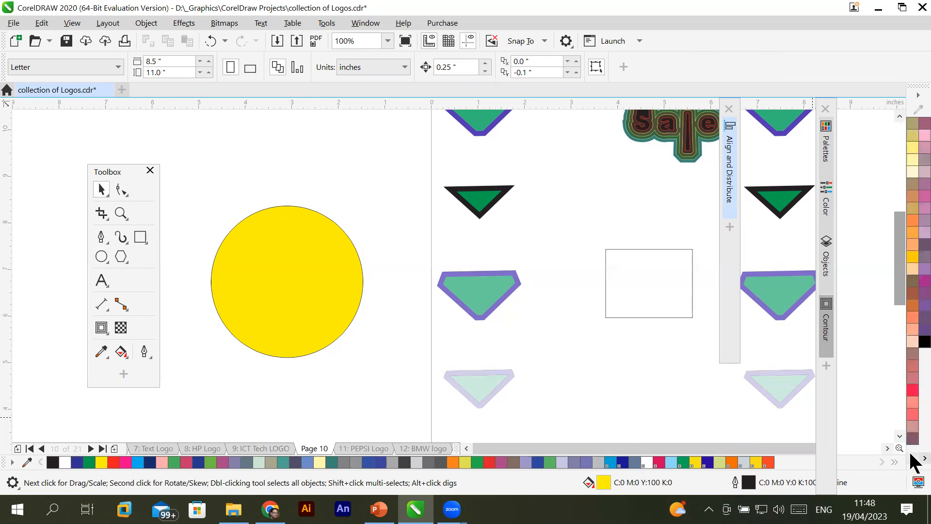
pyautogui.click(912, 459)
pyautogui.click(912, 458)
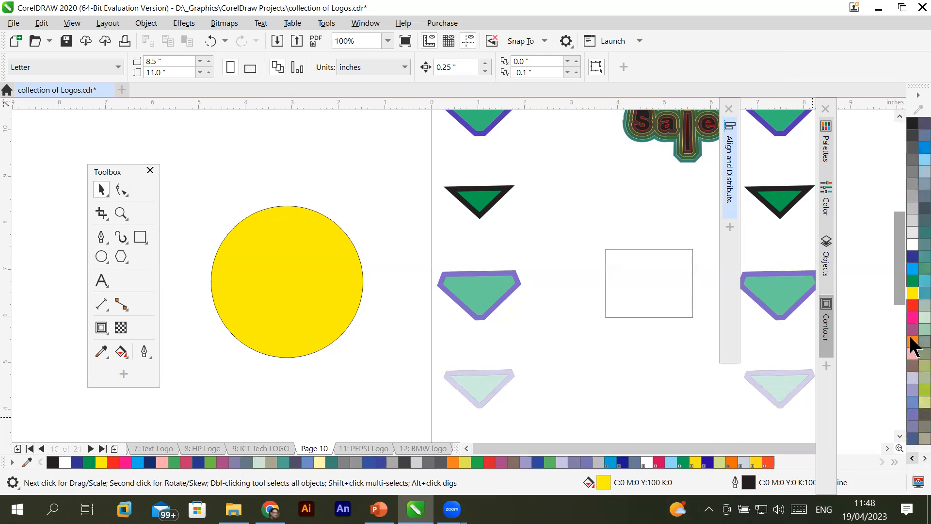
pyautogui.scroll(3, 911, 339)
pyautogui.scroll(-3, 911, 342)
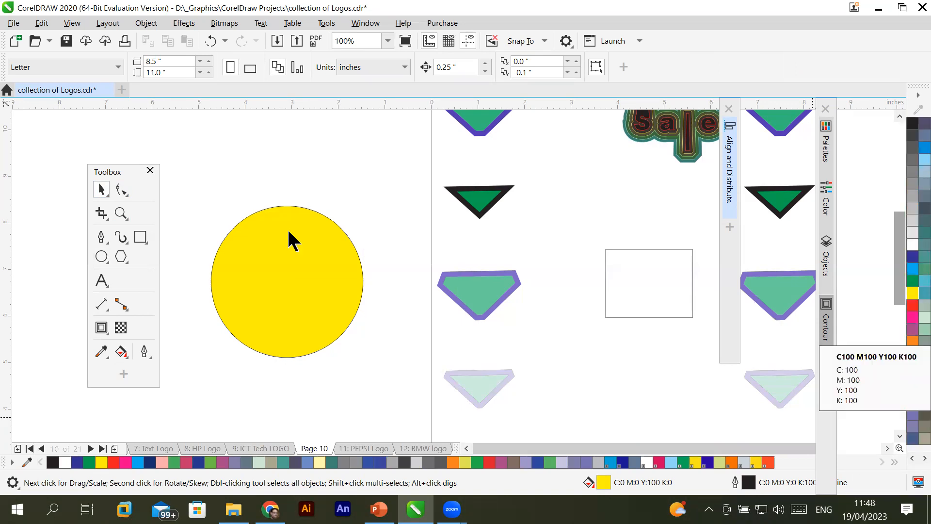
# Undo the yellow circle and the unfilled rectangle on the page
pyautogui.hotkey('ctrl', 'z')
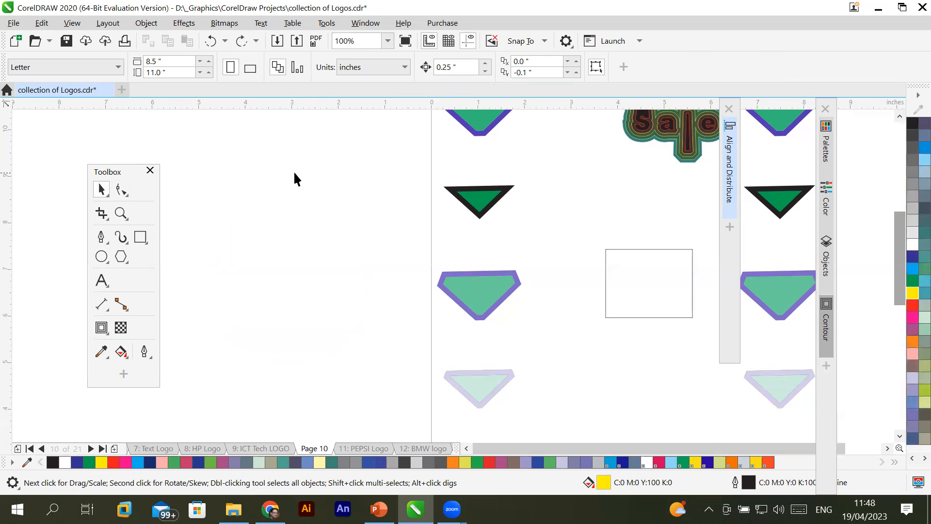
pyautogui.hotkey('ctrl', 'z')
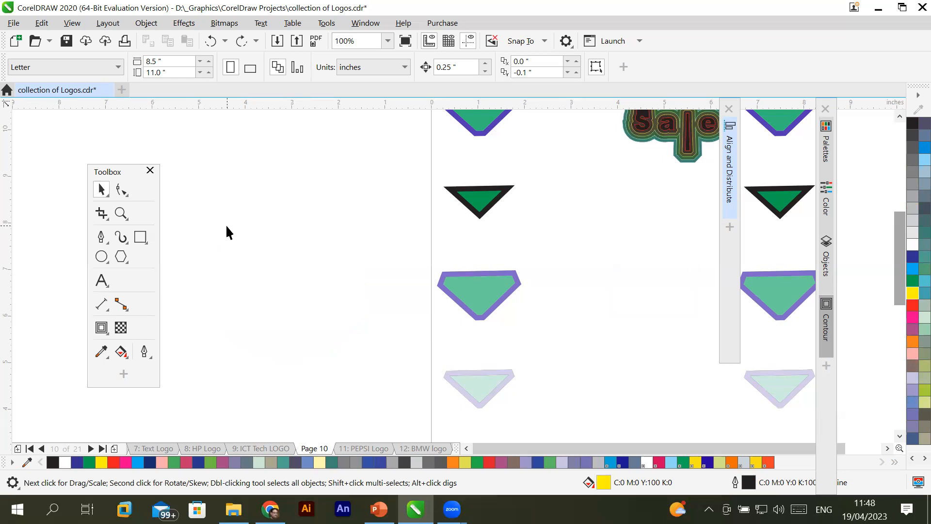
# Try out a yellow ellipse widened to about 3.57 by 3.26 inches beside the page, and delete it
pyautogui.click(102, 256)
pyautogui.moveTo(222, 183); pyautogui.dragTo(365, 343)
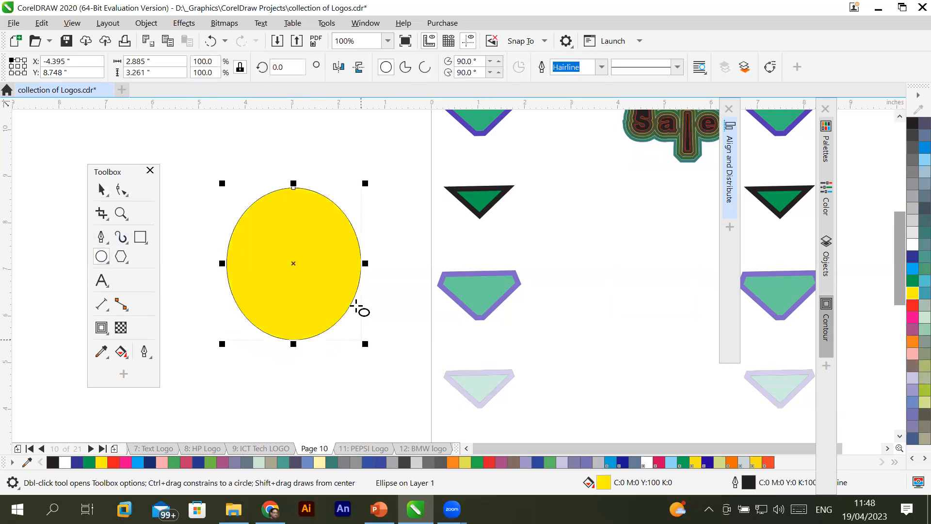
pyautogui.moveTo(365, 263); pyautogui.dragTo(390, 274)
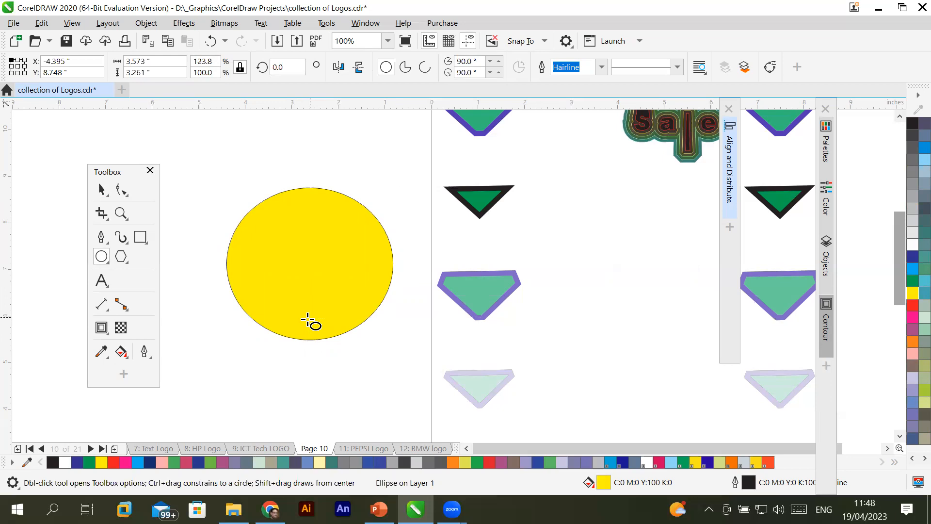
pyautogui.press('Delete')
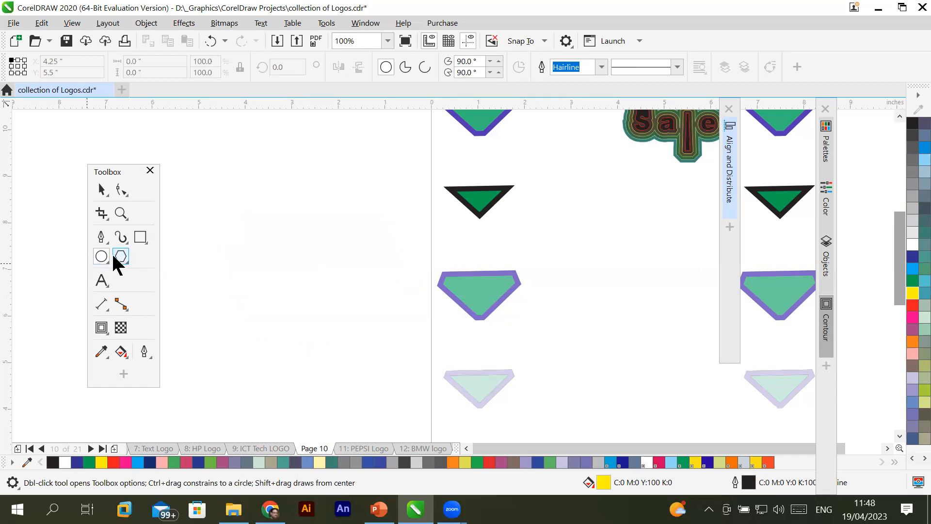
# Draw a yellow rectangle about 2.62 by 2.43 inches in the blank area beside the page
pyautogui.click(140, 236)
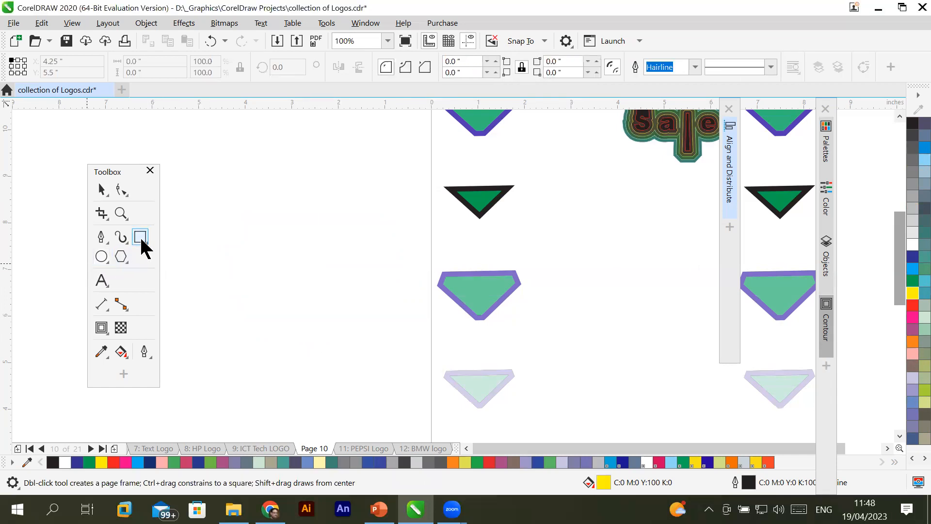
pyautogui.moveTo(219, 216); pyautogui.dragTo(340, 328)
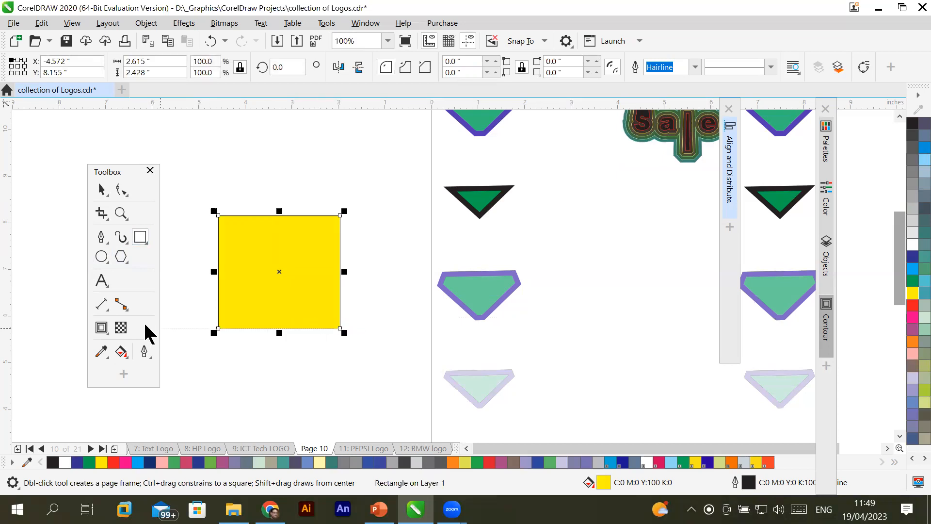
# Close the Align and Distribute docker and open the Extrude settings with the yellow rectangle selected
pyautogui.click(102, 328)
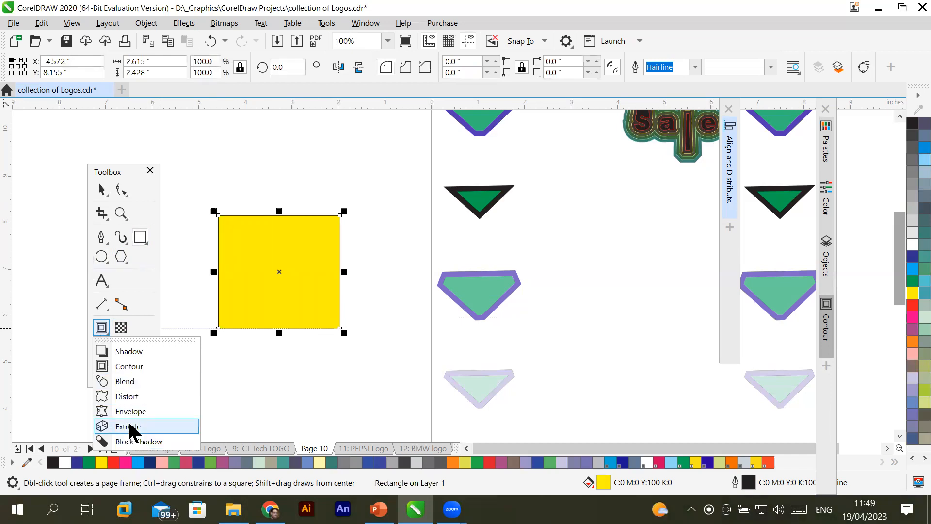
pyautogui.click(729, 109)
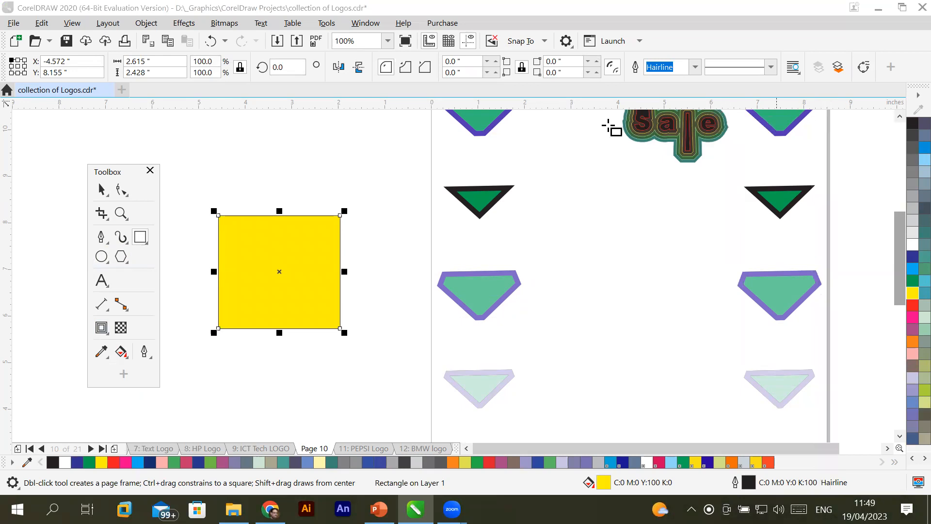
pyautogui.click(183, 25)
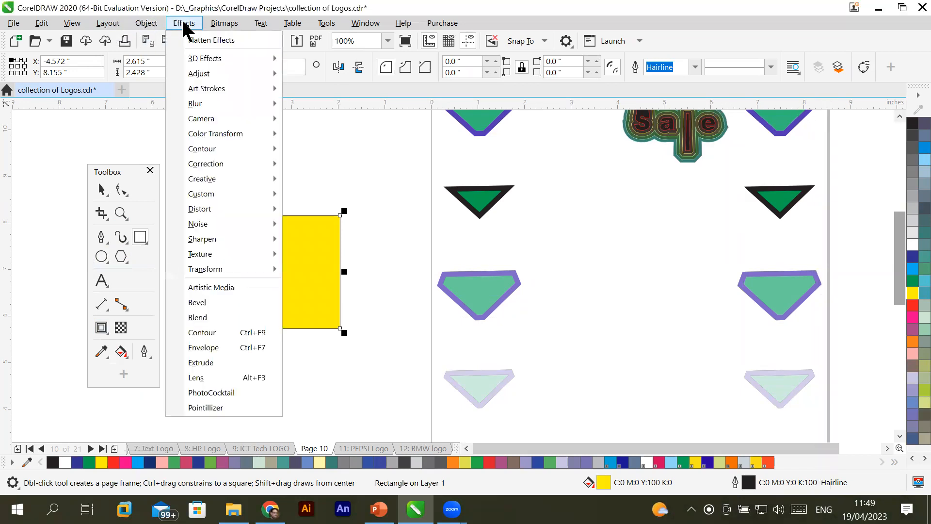
pyautogui.click(225, 363)
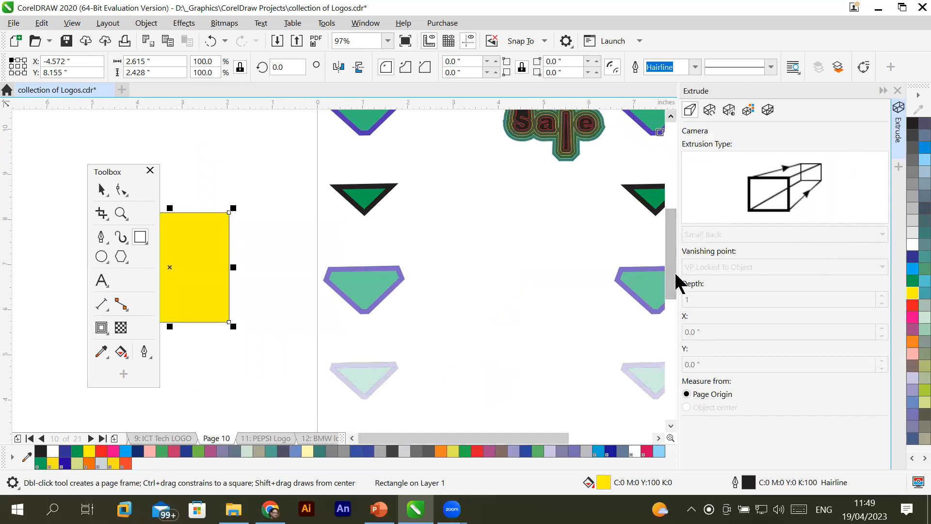
# Move the floating Toolbox clear of the yellow rectangle and reposition the rectangle higher and closer to the page
pyautogui.click(112, 169)
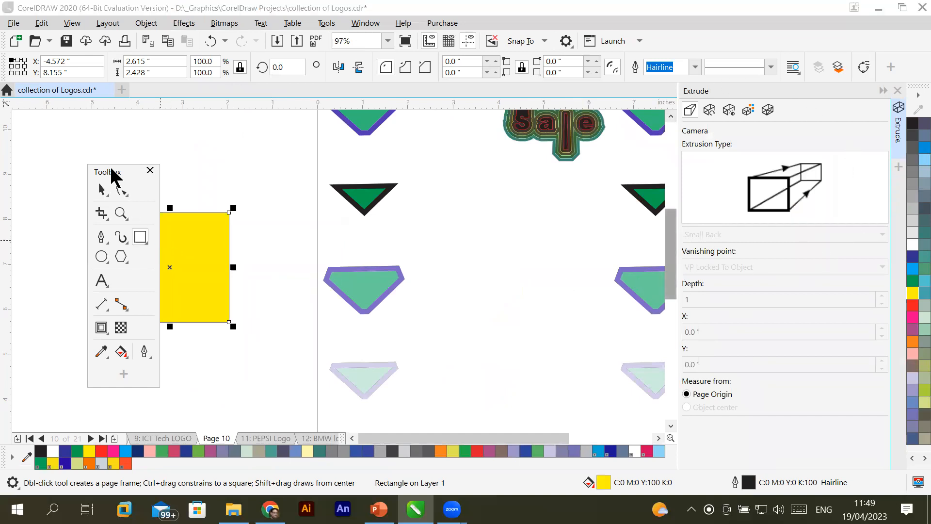
pyautogui.moveTo(111, 168); pyautogui.dragTo(50, 195)
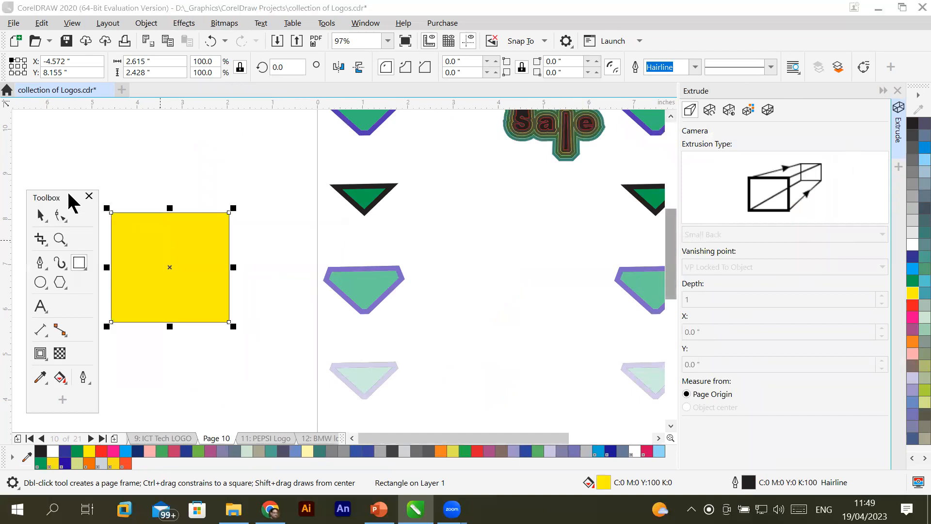
pyautogui.click(40, 216)
pyautogui.moveTo(146, 216); pyautogui.dragTo(205, 153)
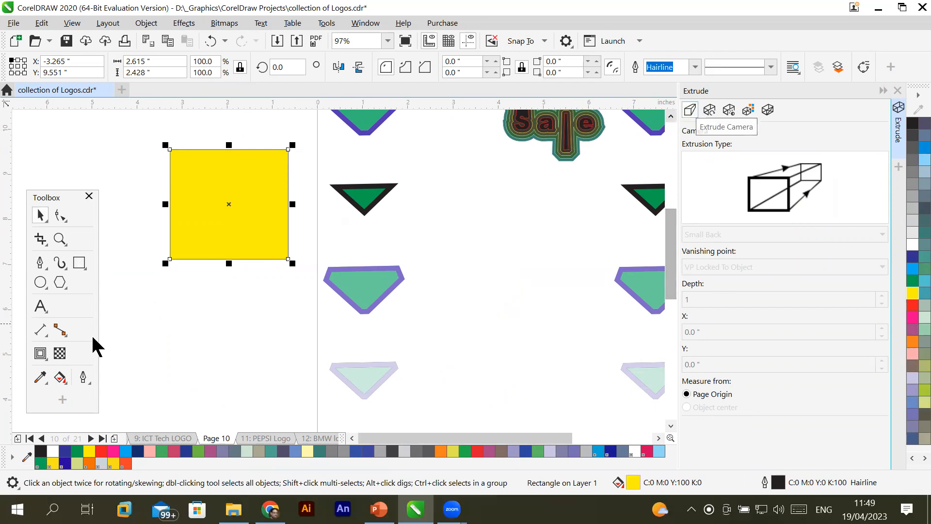
# Apply the Extrude Top Left preset to the yellow rectangle with the Extrude tool and bring its vanishing point into view
pyautogui.click(34, 353)
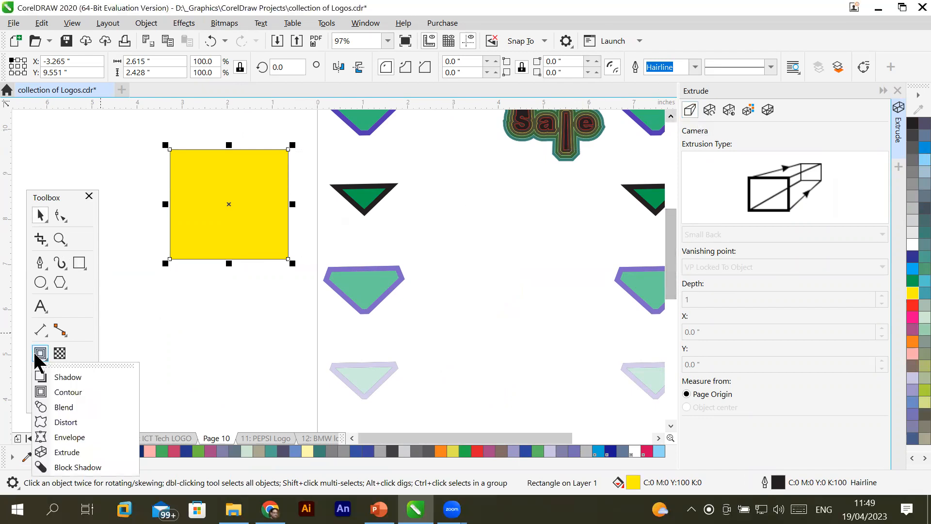
pyautogui.click(59, 452)
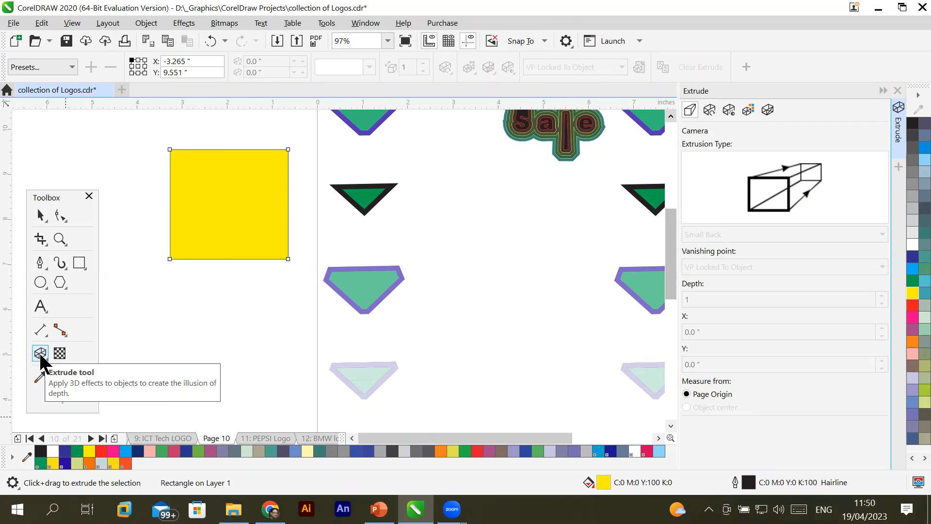
pyautogui.click(39, 216)
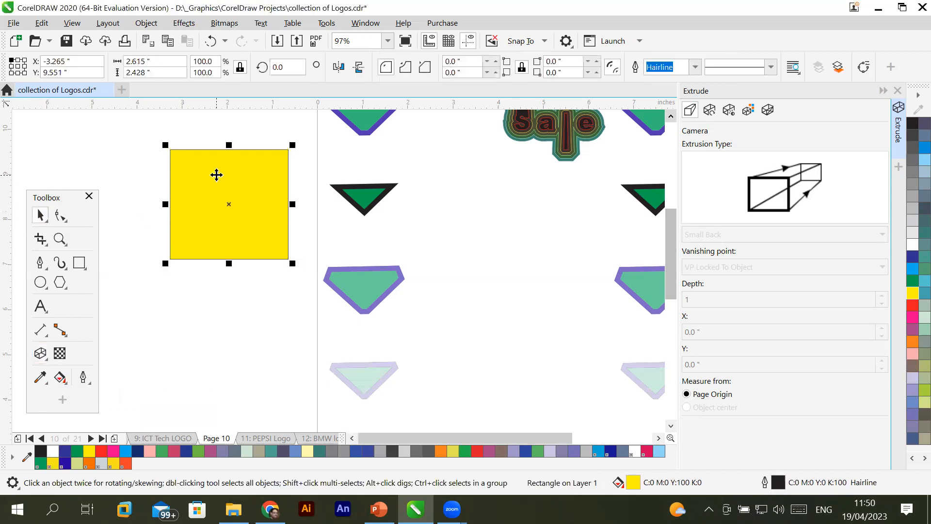
pyautogui.click(39, 353)
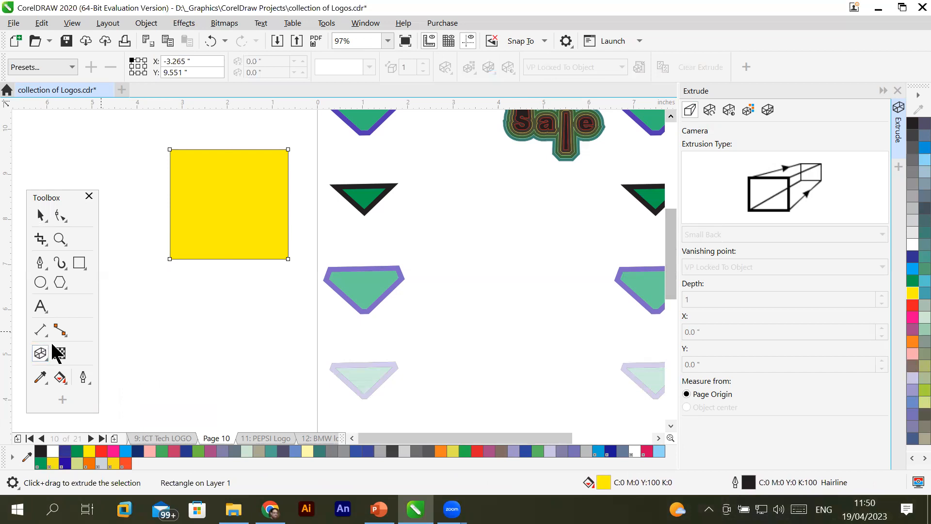
pyautogui.click(71, 67)
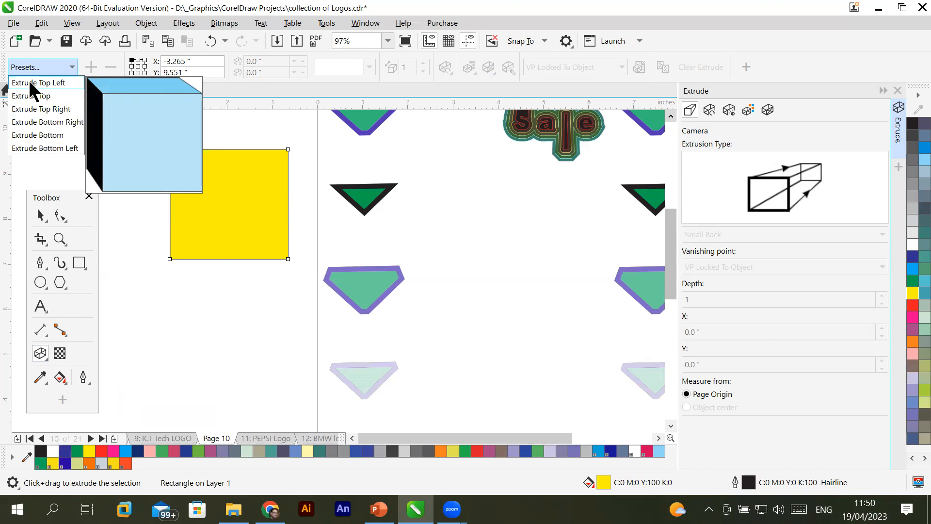
pyautogui.click(50, 83)
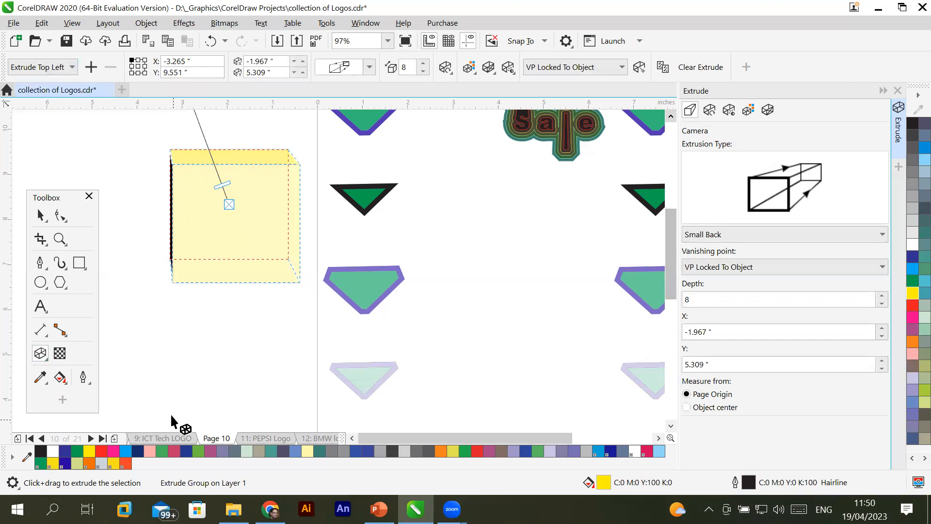
pyautogui.scroll(-2, 227, 183)
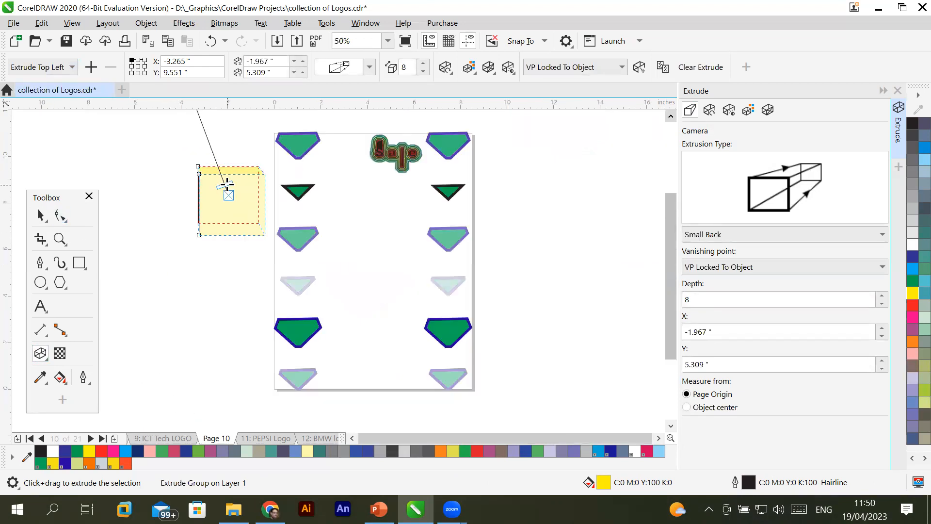
pyautogui.moveTo(670, 220); pyautogui.dragTo(675, 192)
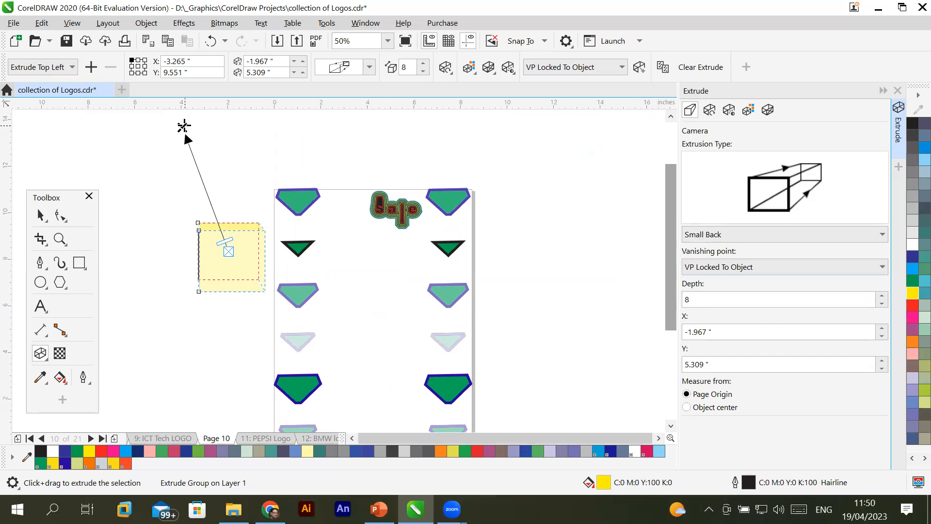
# Change the yellow rectangle's extrusion to the Extrude Top Right preset
pyautogui.click(72, 67)
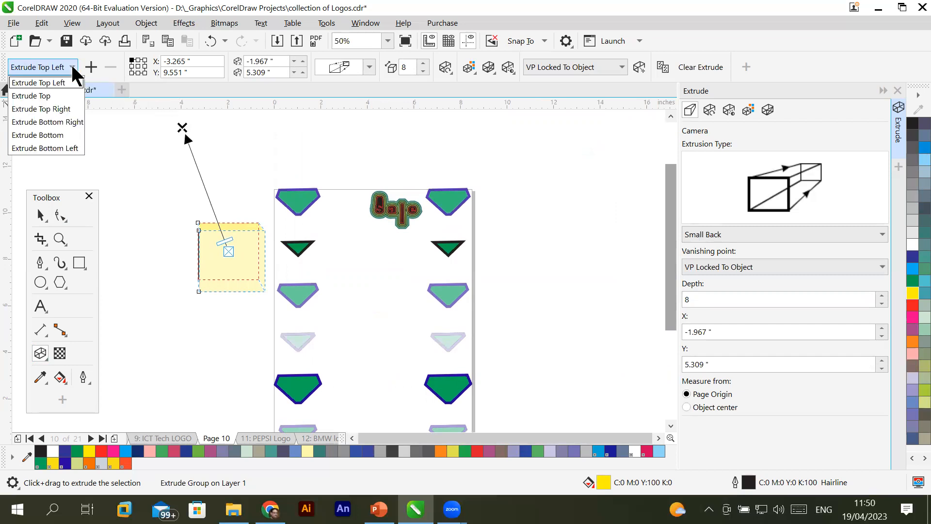
pyautogui.click(66, 109)
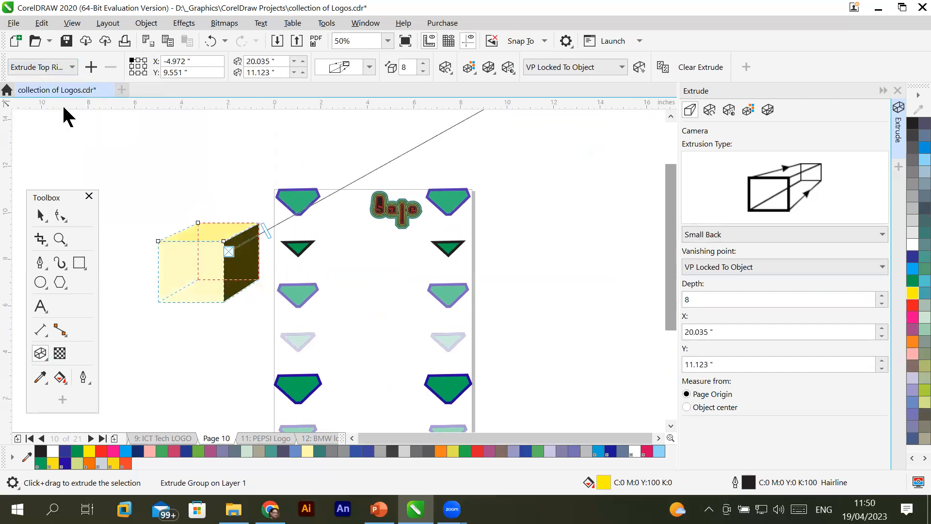
pyautogui.click(72, 67)
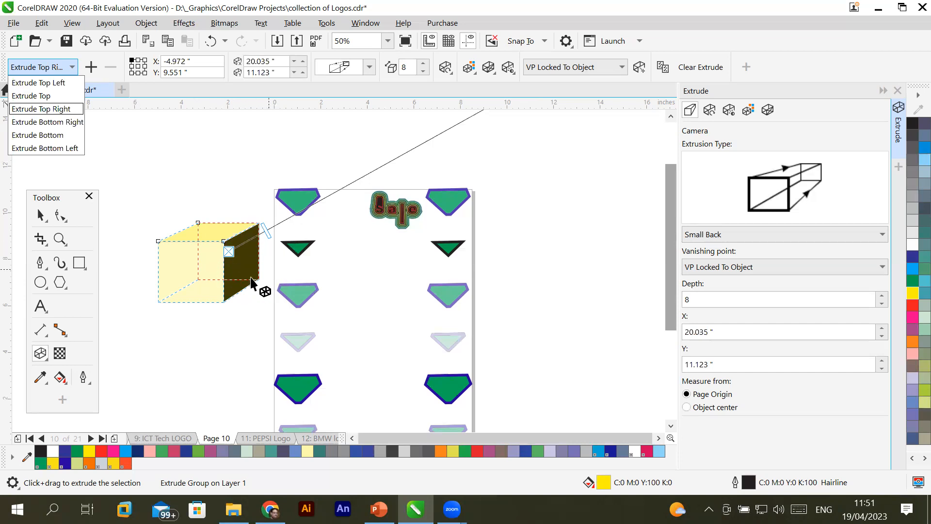
# Turn off lights 2 and 3 in the yellow box's extrusion lighting and deselect the box
pyautogui.scroll(1, 250, 265)
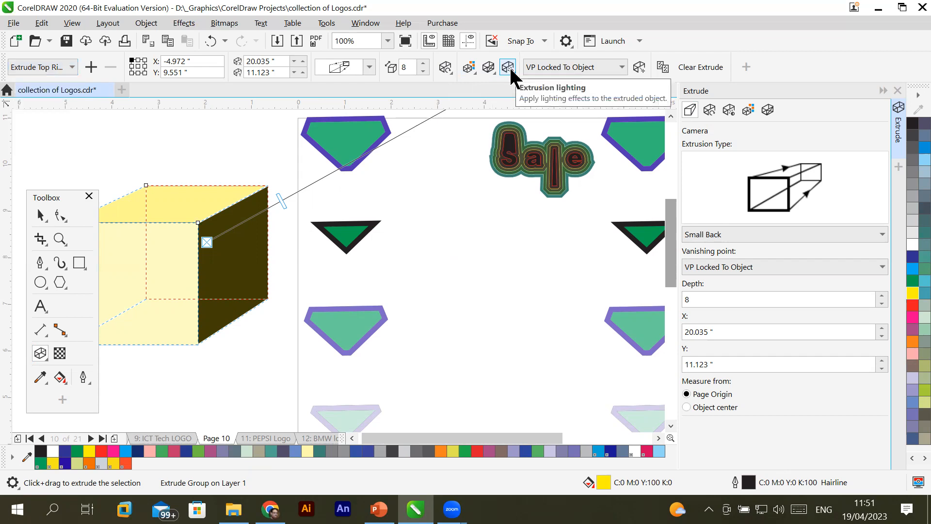
pyautogui.click(510, 68)
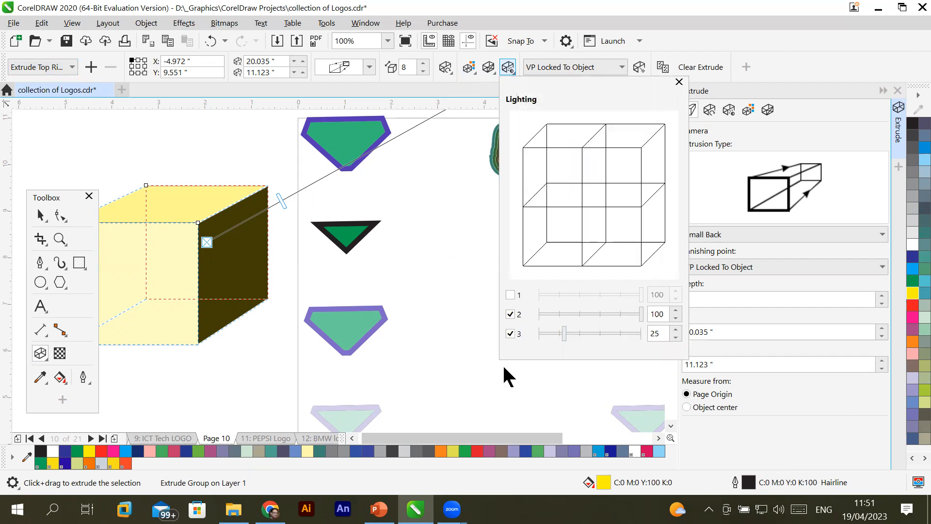
pyautogui.click(511, 314)
pyautogui.click(510, 333)
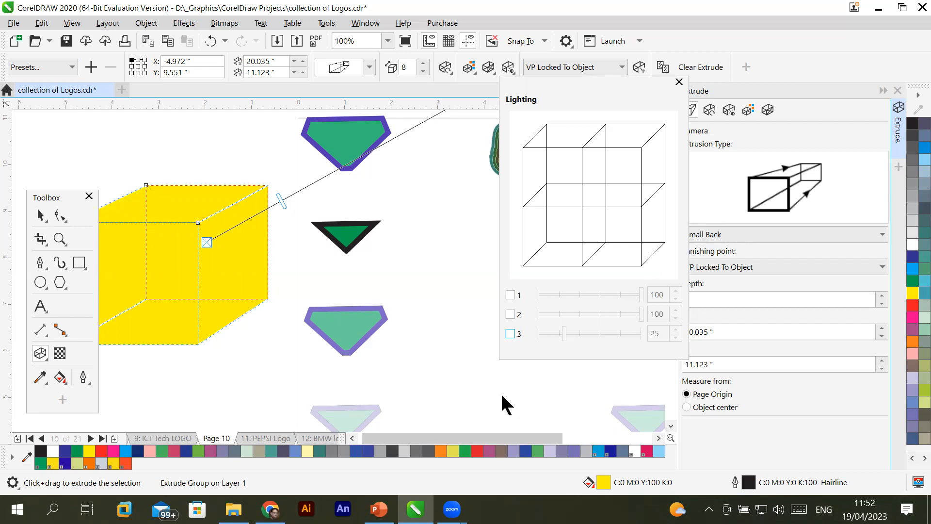
pyautogui.click(41, 214)
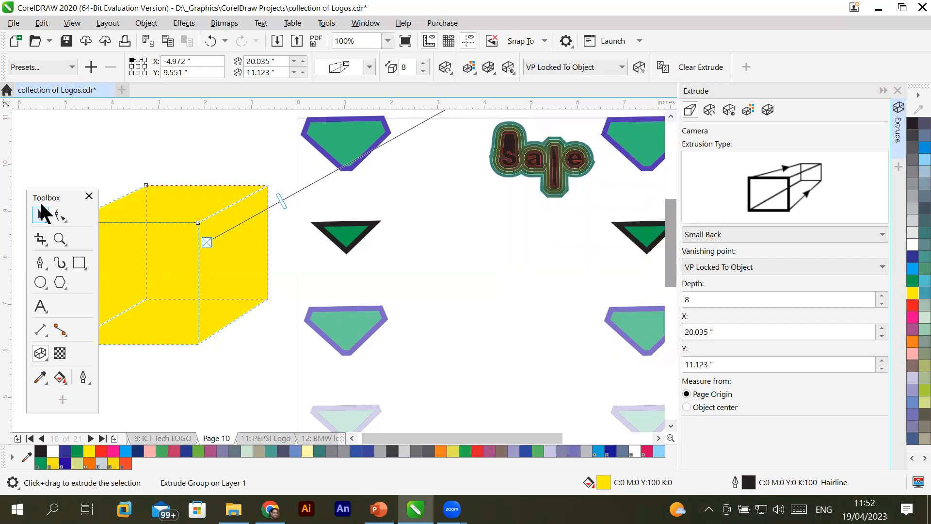
pyautogui.click(109, 140)
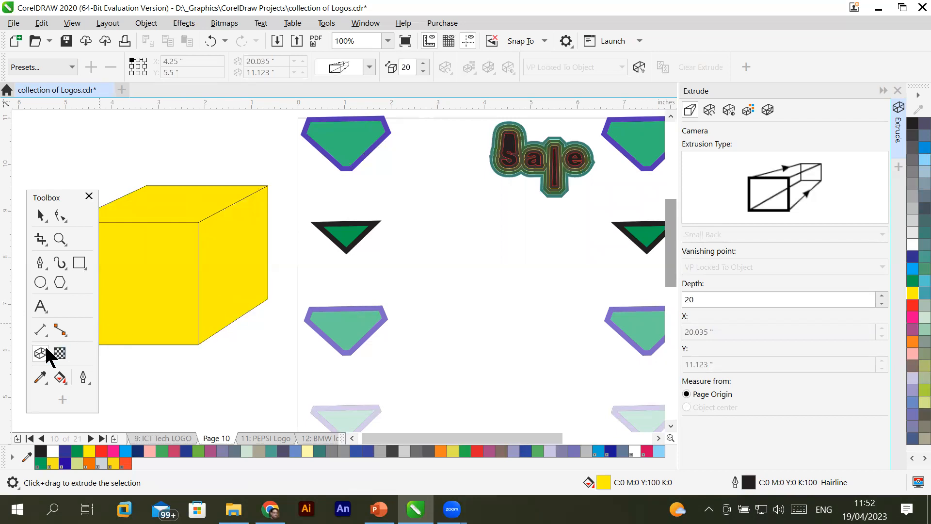
# Reselect the extruded yellow box and turn on light 1 in its extrusion lighting
pyautogui.click(40, 215)
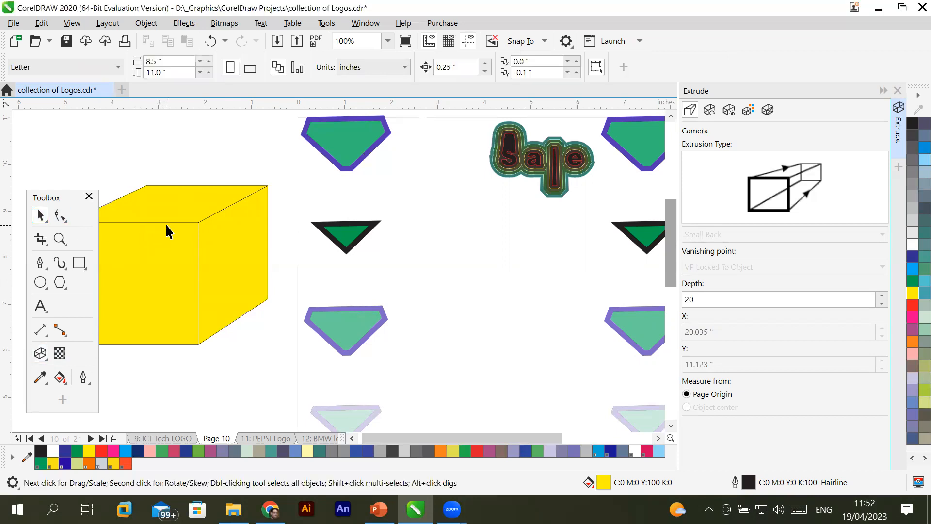
pyautogui.click(166, 228)
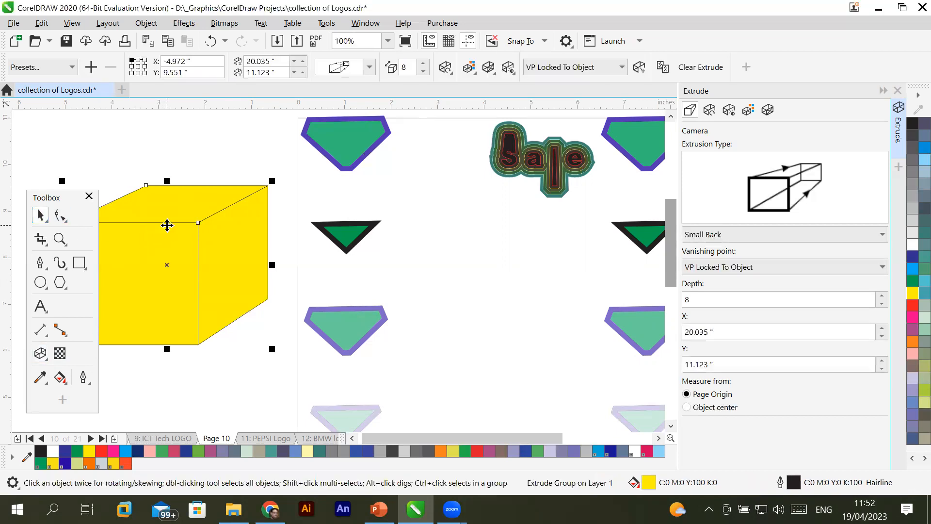
pyautogui.click(40, 353)
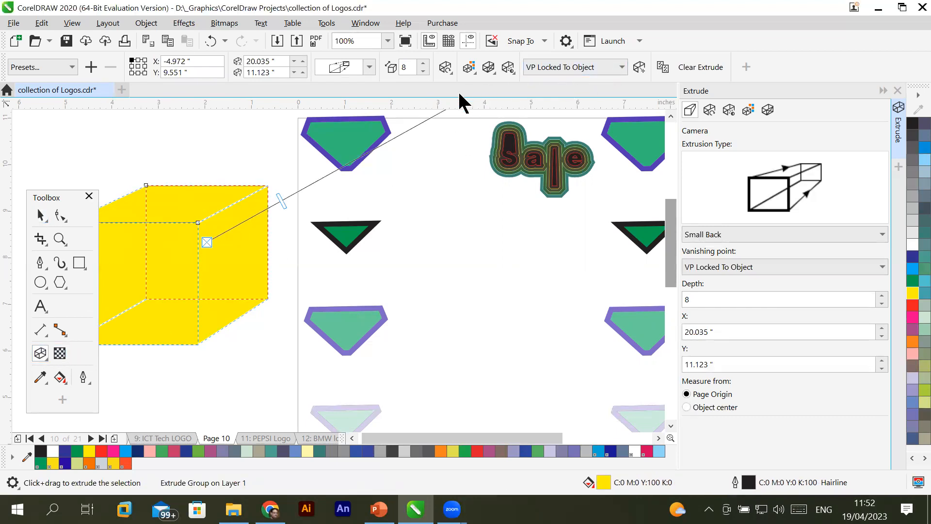
pyautogui.click(514, 68)
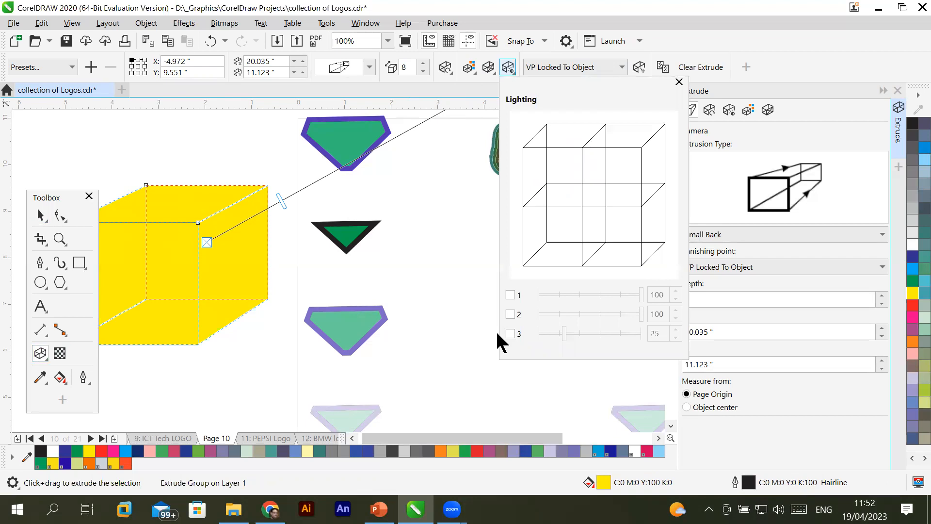
pyautogui.click(509, 295)
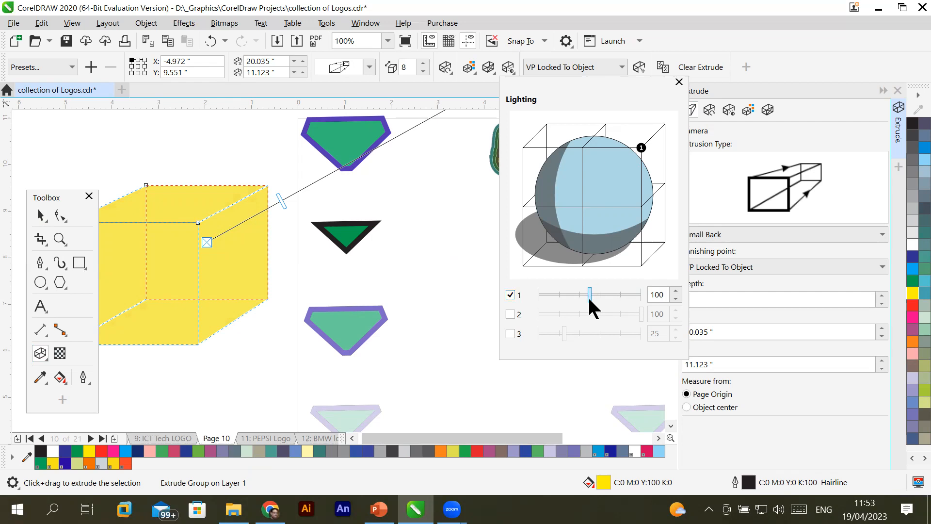
# Set light 1's intensity to 84 and move the light to the middle of the lighting cube's rear right edge
pyautogui.moveTo(589, 298); pyautogui.dragTo(588, 300)
pyautogui.moveTo(562, 301)
pyautogui.mouseDown()
pyautogui.moveTo(642, 296)
pyautogui.moveTo(624, 299)
pyautogui.mouseUp()
pyautogui.moveTo(641, 148)
pyautogui.mouseDown()
pyautogui.moveTo(640, 207)
pyautogui.moveTo(665, 185)
pyautogui.mouseUp()
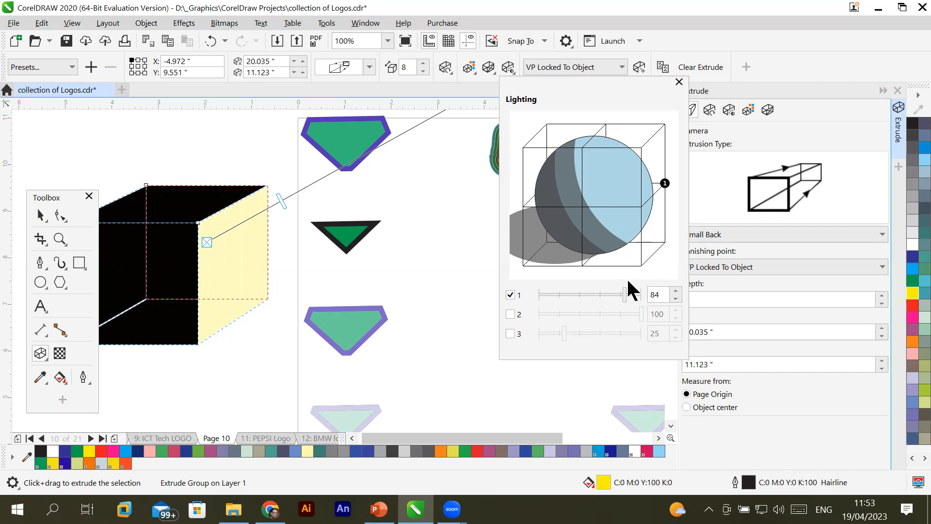
# Try light 1 at an intensity of 98, and reduce it to 36
pyautogui.click(676, 291)
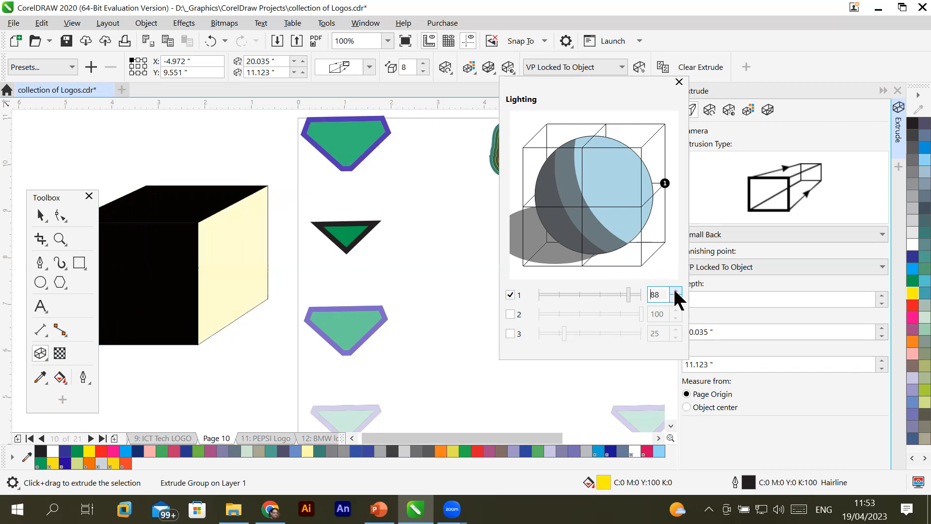
pyautogui.click(675, 292)
pyautogui.click(675, 291)
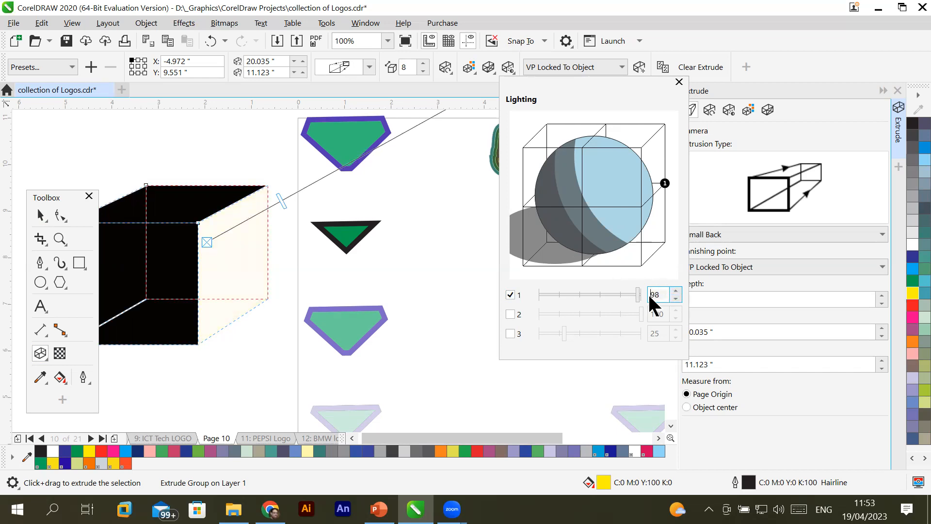
pyautogui.moveTo(639, 296); pyautogui.dragTo(575, 292)
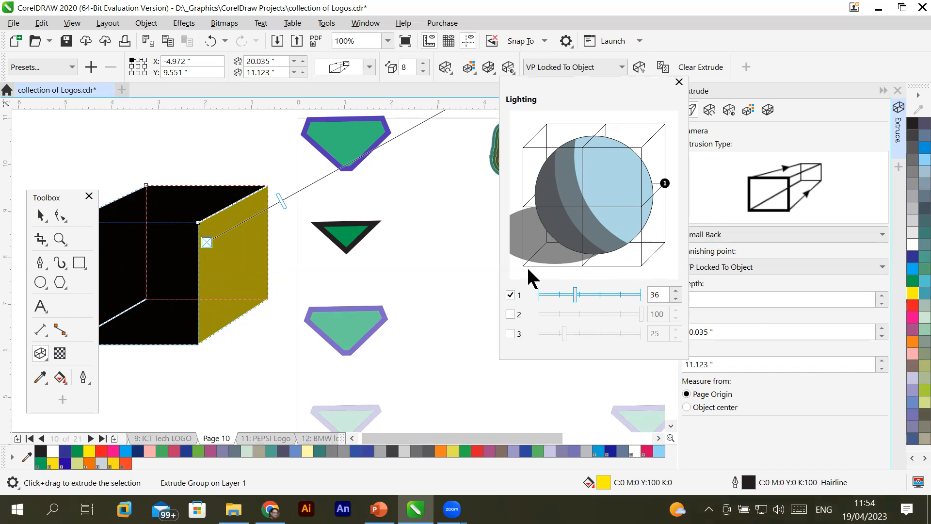
# Turn on light 2 for the extruded box, place it at the lighting cube's front bottom centre and set its intensity to 76
pyautogui.click(511, 314)
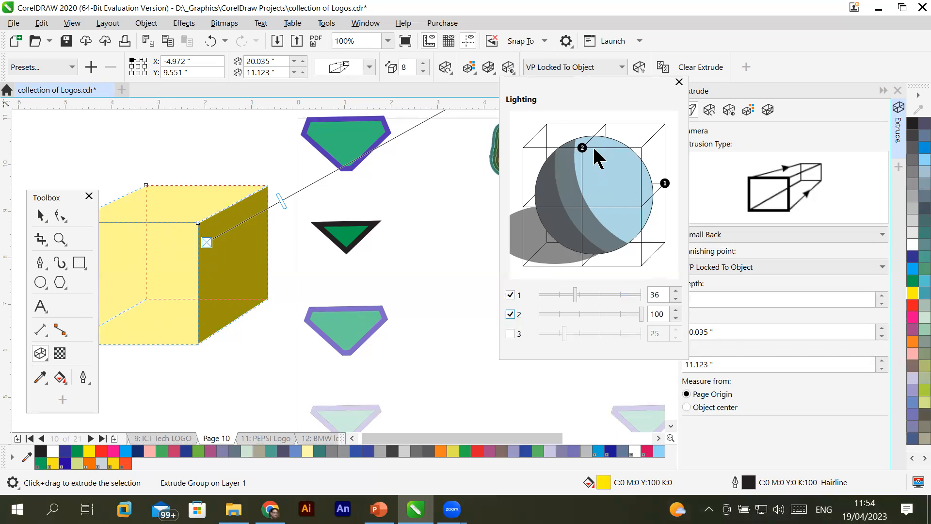
pyautogui.moveTo(582, 148)
pyautogui.mouseDown()
pyautogui.moveTo(641, 187)
pyautogui.moveTo(644, 207)
pyautogui.moveTo(634, 250)
pyautogui.moveTo(641, 266)
pyautogui.moveTo(584, 267)
pyautogui.mouseUp()
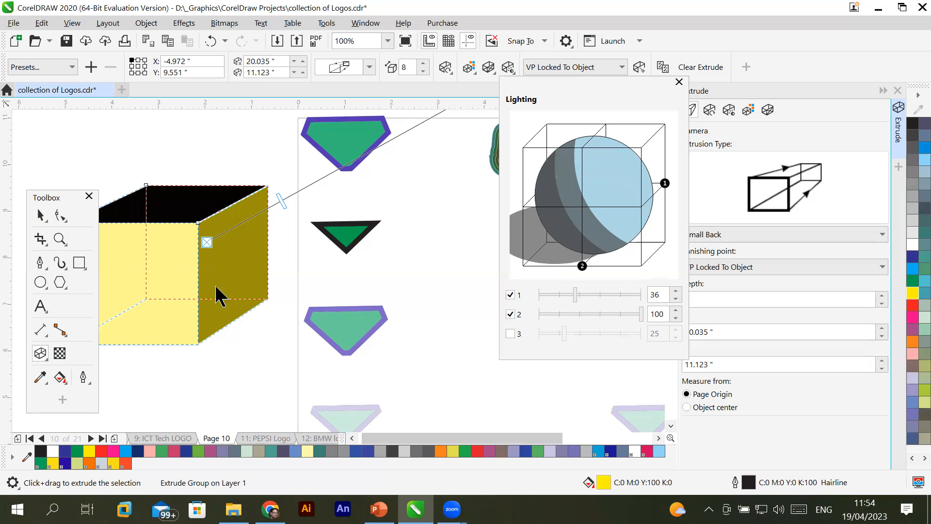
pyautogui.click(638, 314)
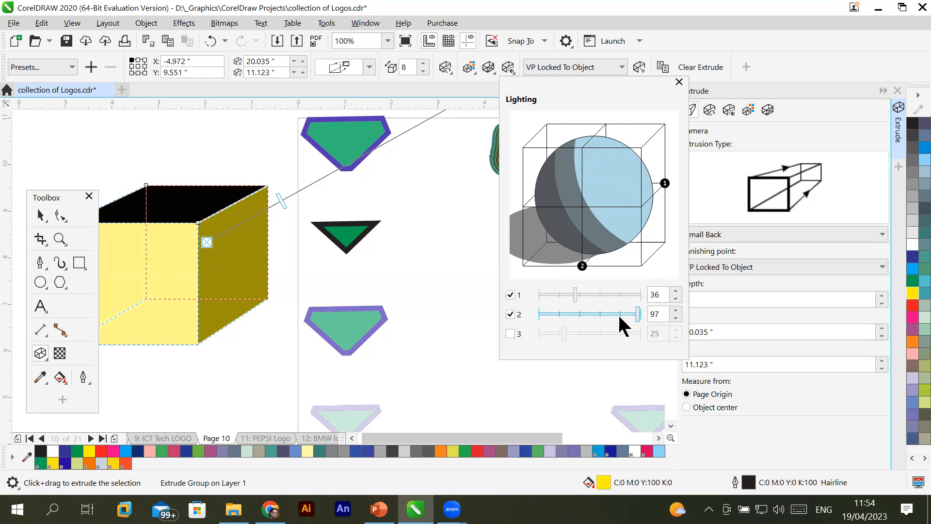
pyautogui.moveTo(638, 314); pyautogui.dragTo(550, 316)
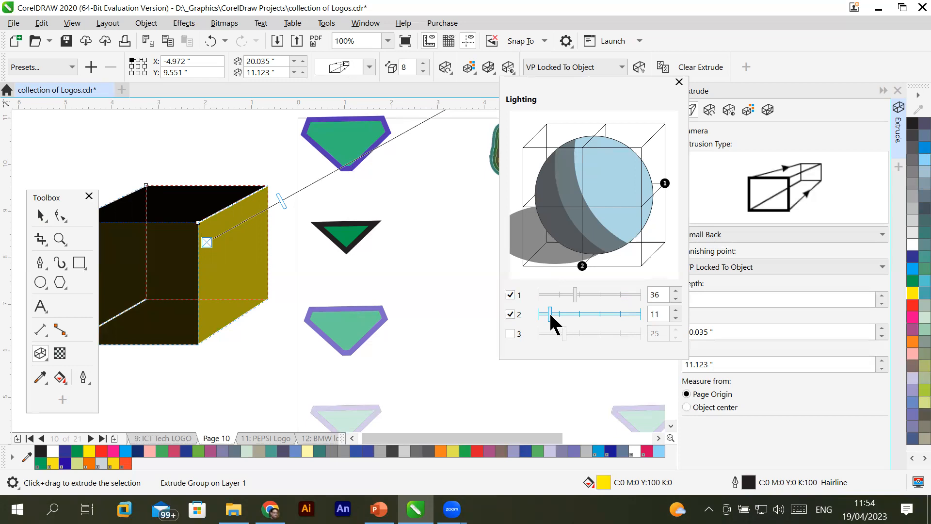
pyautogui.moveTo(550, 315); pyautogui.dragTo(591, 317)
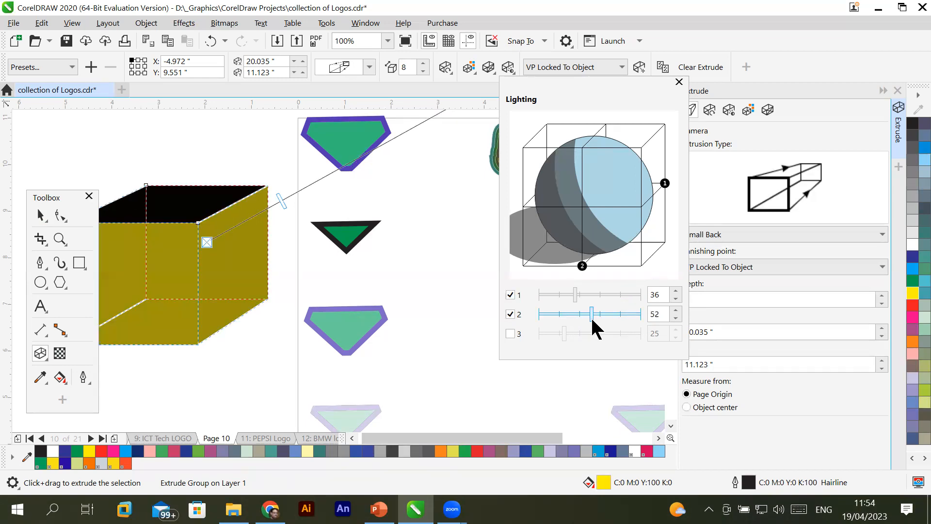
pyautogui.moveTo(594, 314); pyautogui.dragTo(621, 316)
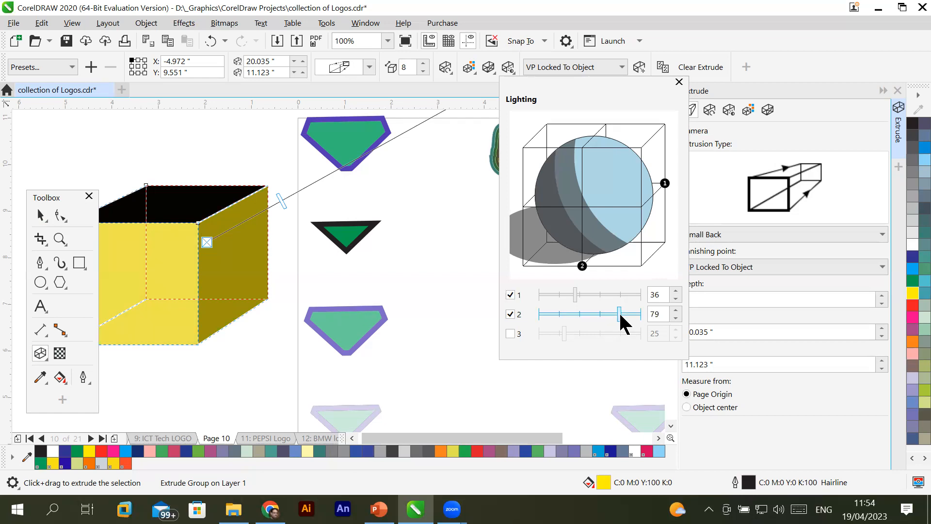
pyautogui.moveTo(621, 316)
pyautogui.mouseDown()
pyautogui.moveTo(609, 316)
pyautogui.moveTo(617, 315)
pyautogui.mouseUp()
# Turn on light 3 and place it at the centre of the lighting cube's back top edge
pyautogui.click(510, 333)
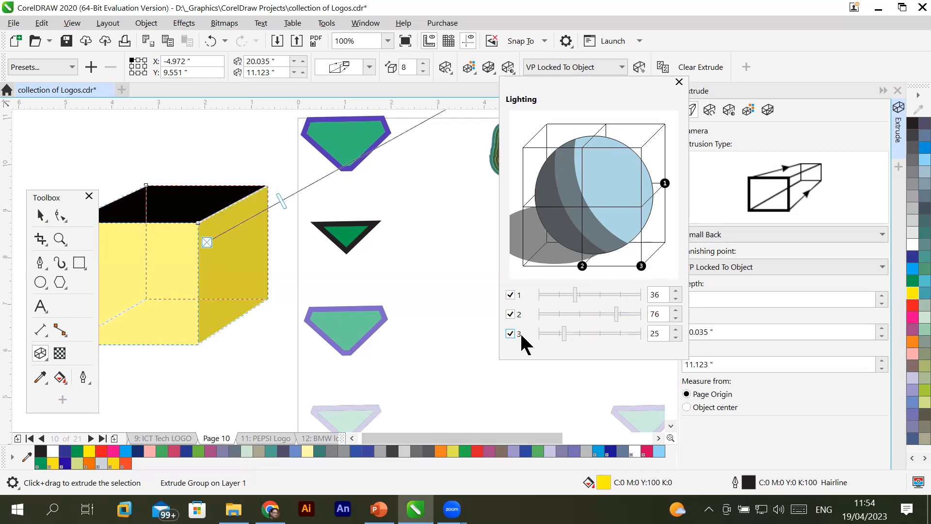
pyautogui.moveTo(640, 266); pyautogui.dragTo(606, 125)
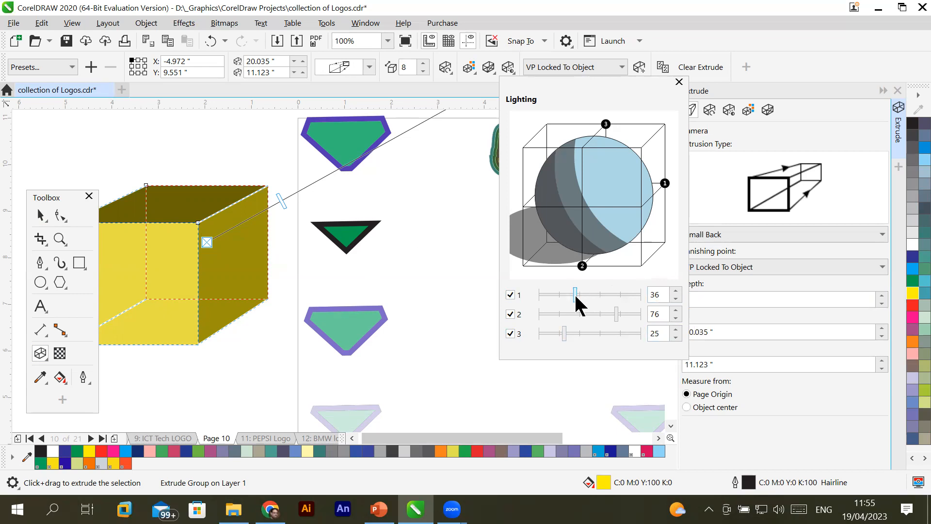
# Raise the intensities of lights 1, 2 and 3 to 100
pyautogui.doubleClick(659, 313)
pyautogui.doubleClick(664, 333)
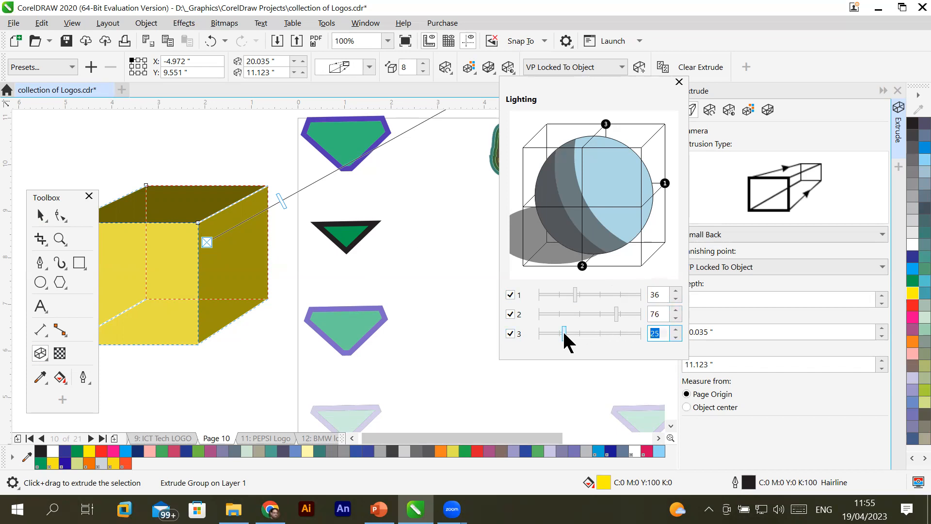
pyautogui.moveTo(564, 335); pyautogui.dragTo(647, 312)
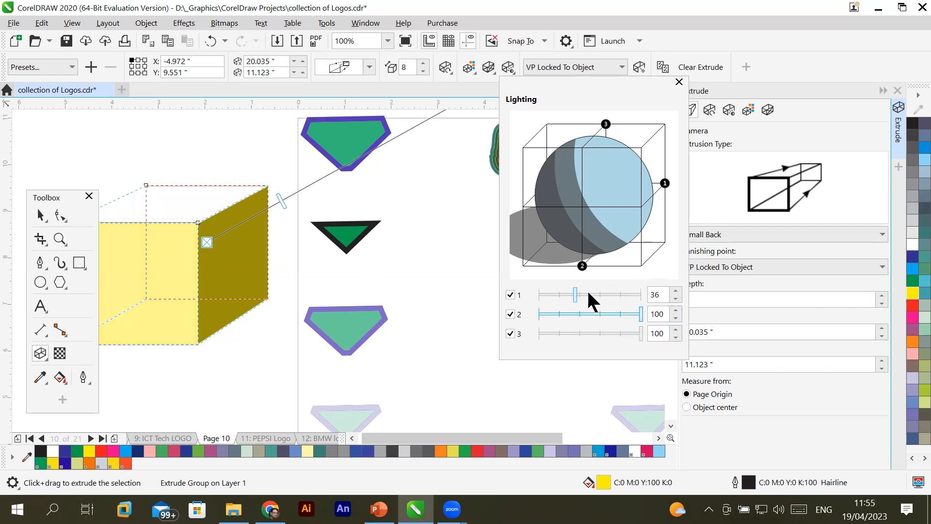
pyautogui.moveTo(581, 294); pyautogui.dragTo(650, 293)
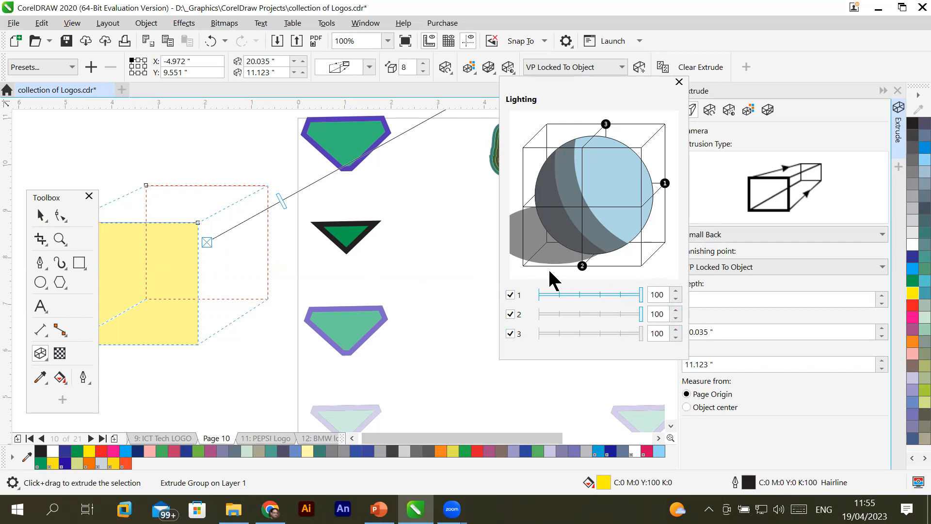
# Set the intensities to 63 for light 1, 83 for light 2 and 64 for light 3
pyautogui.moveTo(639, 294); pyautogui.dragTo(592, 315)
pyautogui.moveTo(642, 334); pyautogui.dragTo(579, 315)
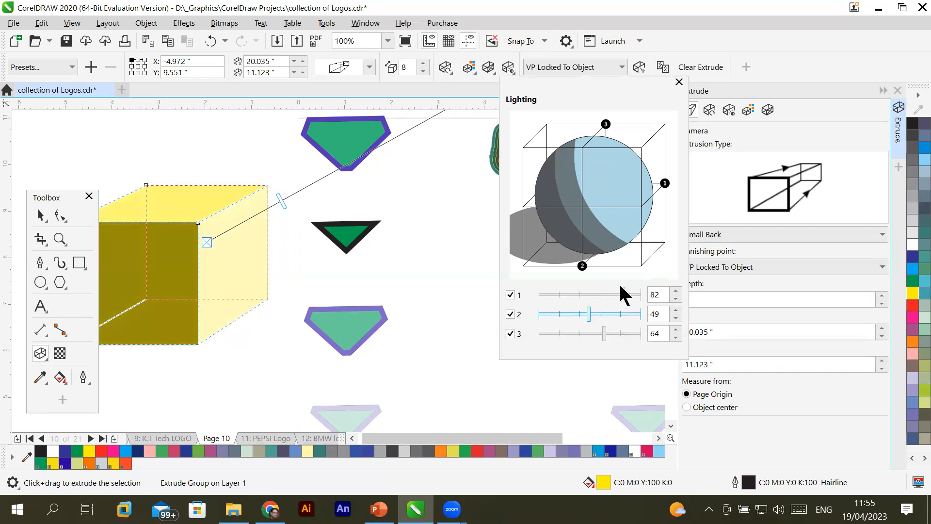
pyautogui.moveTo(623, 291); pyautogui.dragTo(610, 292)
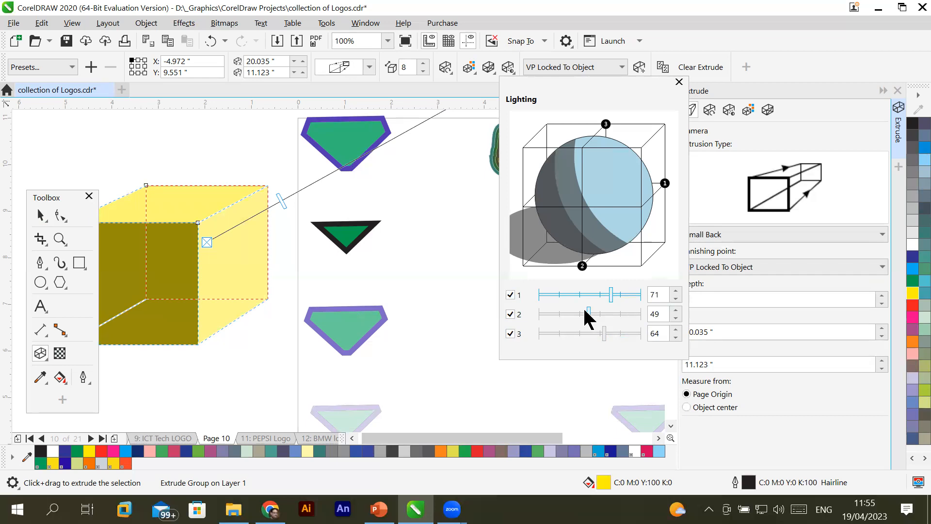
pyautogui.moveTo(586, 311)
pyautogui.mouseDown()
pyautogui.moveTo(574, 309)
pyautogui.moveTo(591, 314)
pyautogui.mouseUp()
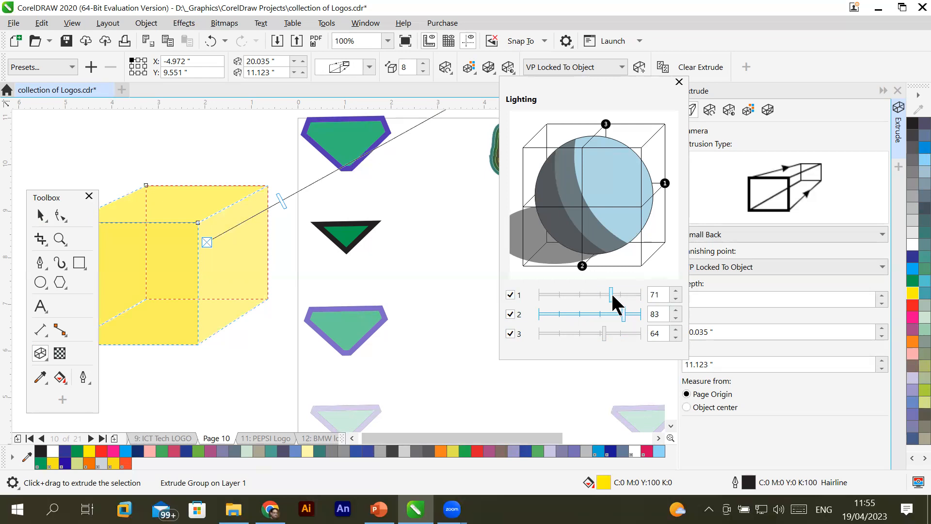
pyautogui.moveTo(611, 294); pyautogui.dragTo(603, 293)
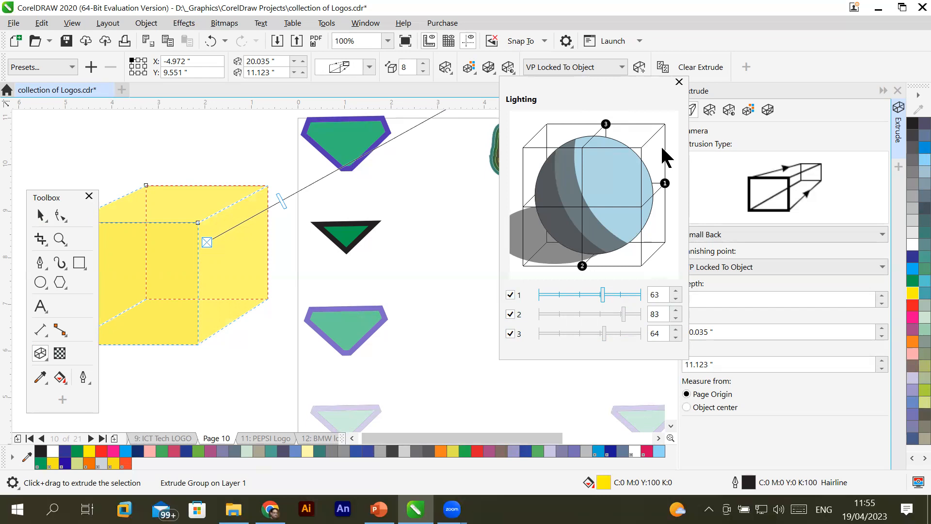
# Relocate light 2 to the lighting cube's front lower-left corner and move the floating toolbox off the extruded box
pyautogui.moveTo(582, 266); pyautogui.dragTo(526, 270)
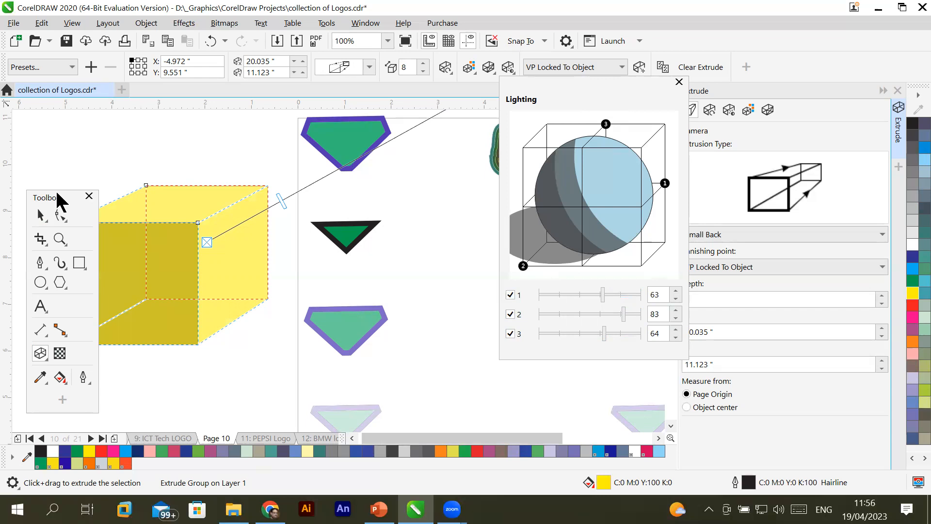
pyautogui.click(58, 200)
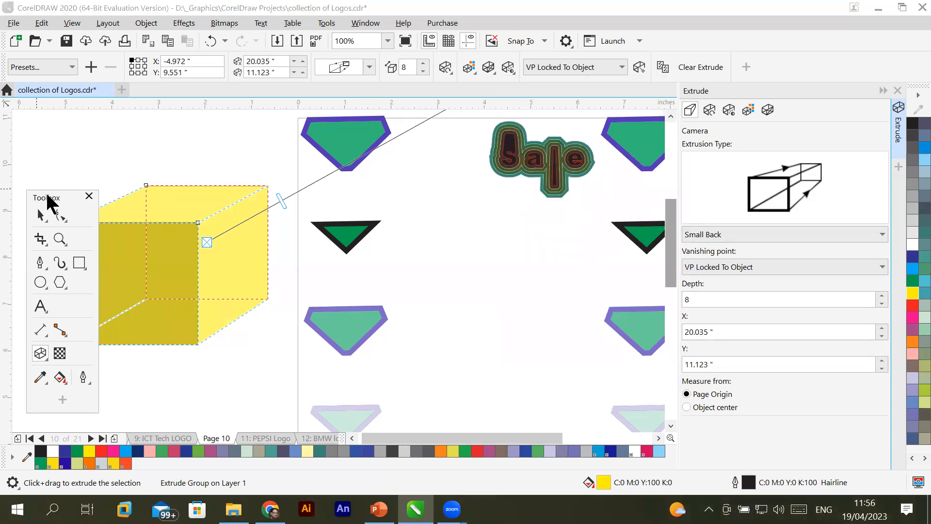
pyautogui.moveTo(47, 197); pyautogui.dragTo(7, 204)
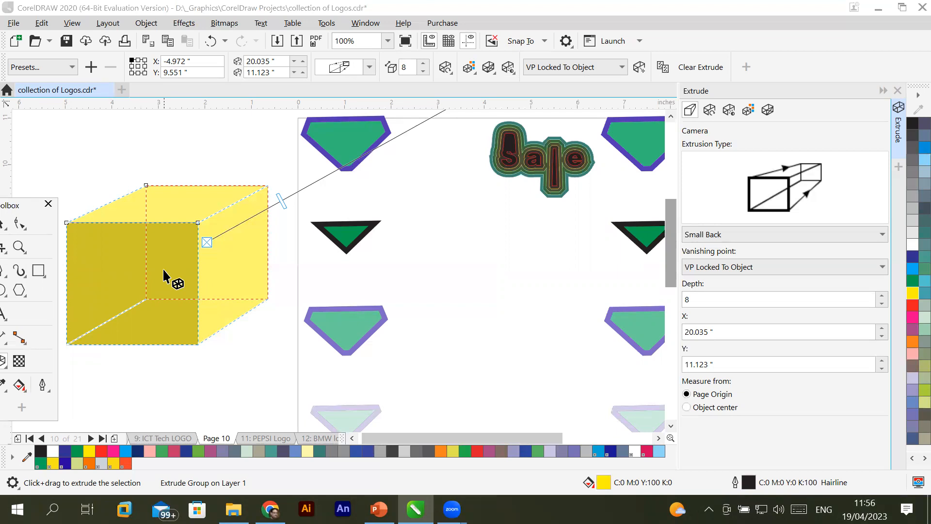
# Move the extrusion's vanishing point to the upper left of the box, at about X -12.0 and Y 5.6 inches
pyautogui.scroll(-4, 280, 276)
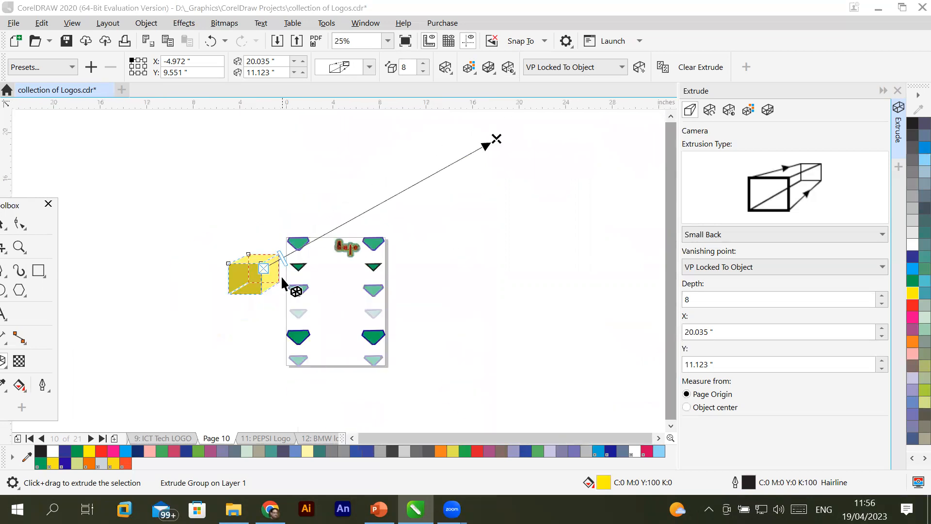
pyautogui.moveTo(496, 139); pyautogui.dragTo(123, 203)
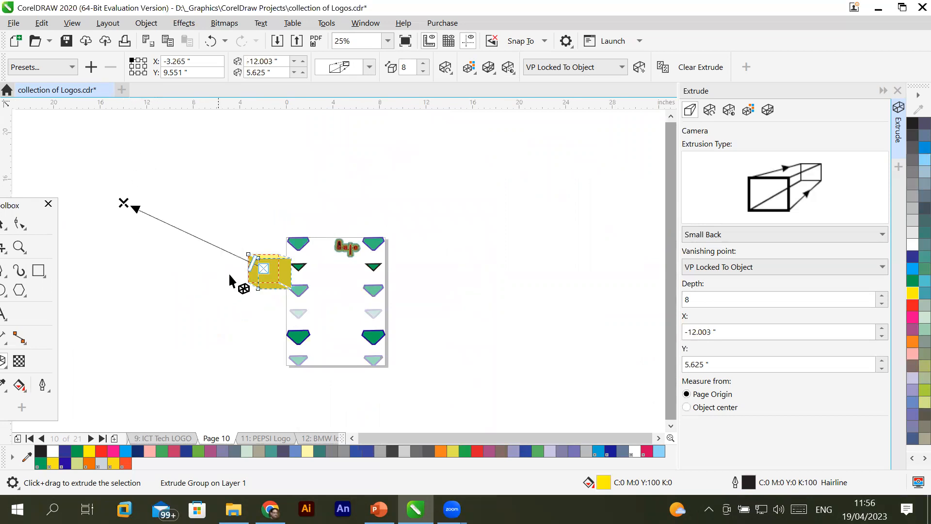
pyautogui.scroll(3, 229, 275)
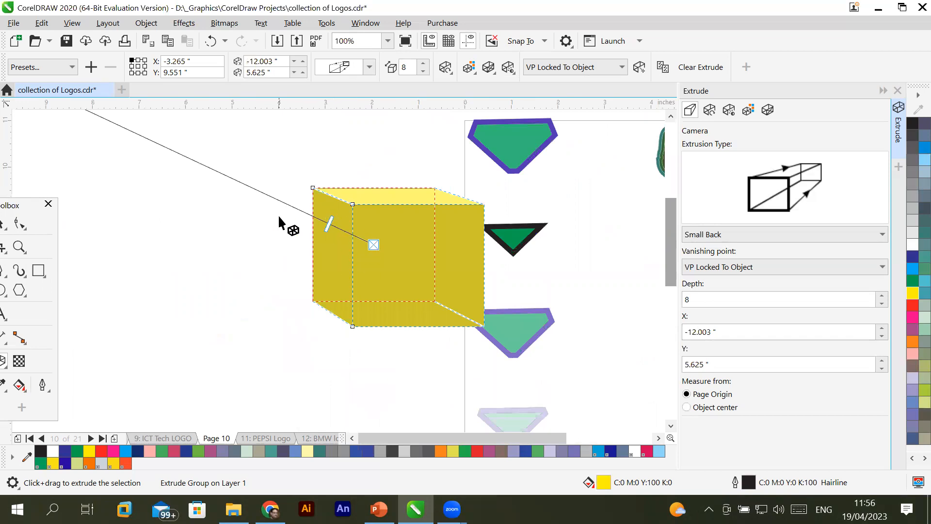
# Reopen the extrusion lighting settings and move light 2 to the lighting cube's front lower-right corner
pyautogui.scroll(1, 278, 215)
pyautogui.scroll(-3, 277, 215)
pyautogui.scroll(2, 278, 214)
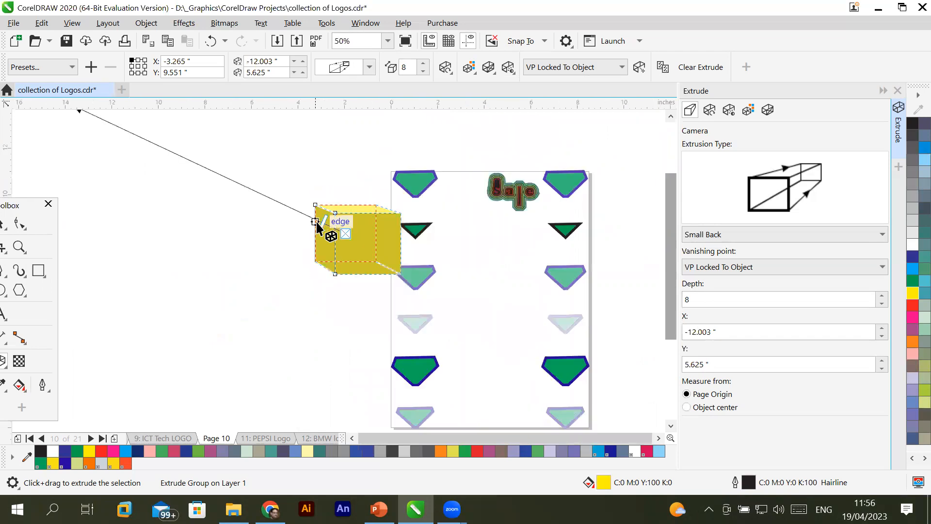
pyautogui.click(508, 67)
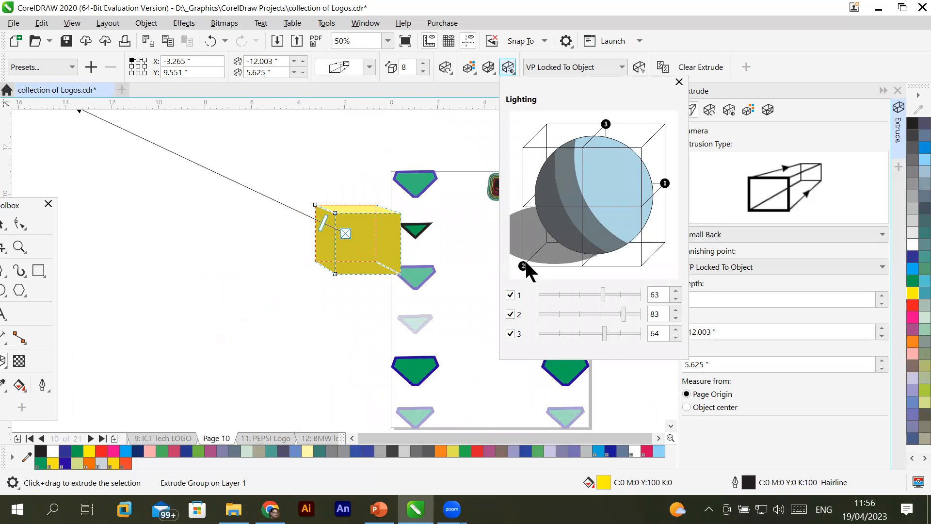
pyautogui.moveTo(523, 266); pyautogui.dragTo(642, 261)
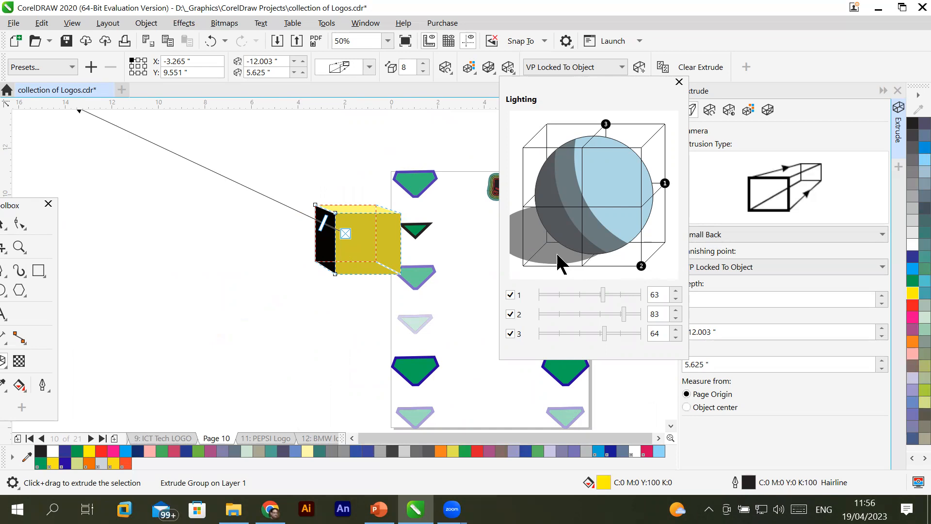
# Lengthen the box's extrusion along its vector to a depth of 31
pyautogui.click(322, 222)
pyautogui.moveTo(322, 222); pyautogui.dragTo(208, 183)
pyautogui.click(211, 178)
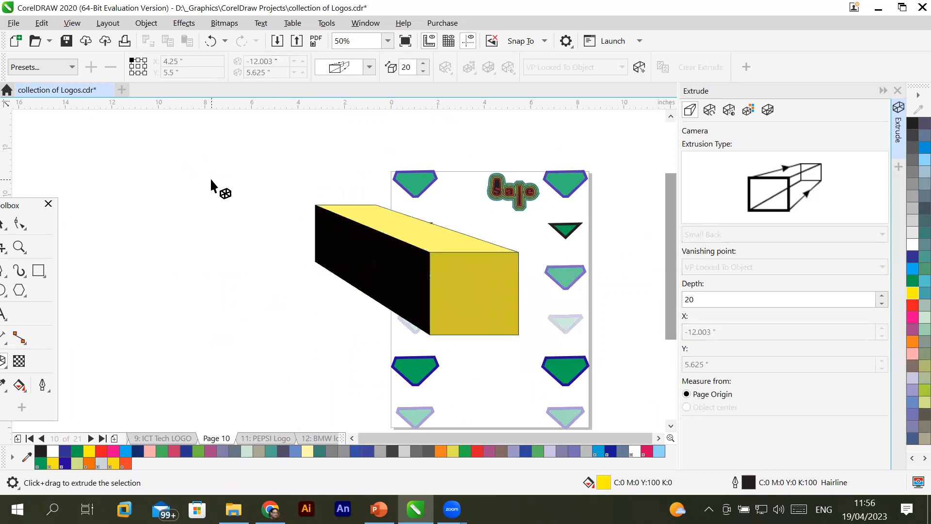
pyautogui.click(401, 270)
pyautogui.moveTo(217, 174); pyautogui.dragTo(255, 200)
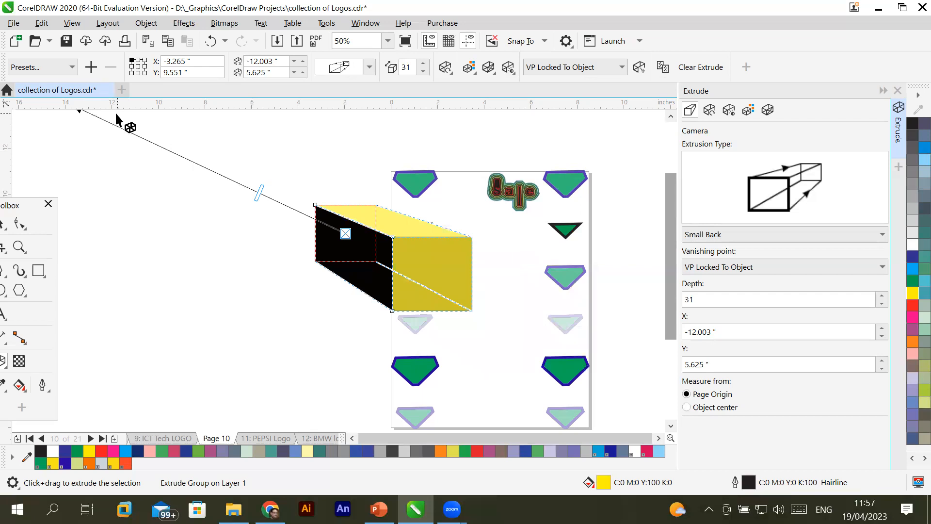
# Move the vanishing point beyond the page's upper right, at about X 15.0 and Y 7.8 inches, and increase the extrusion depth to 69
pyautogui.scroll(-1, 91, 119)
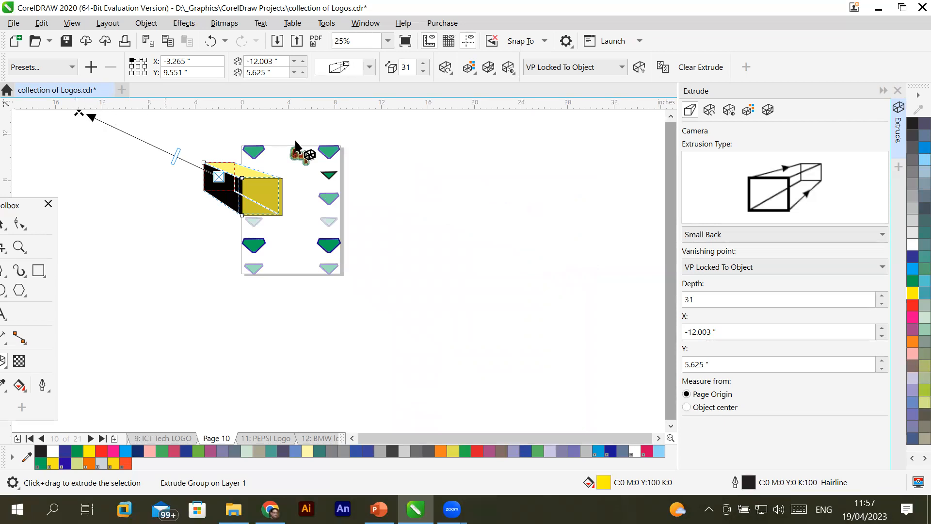
pyautogui.scroll(2, 669, 114)
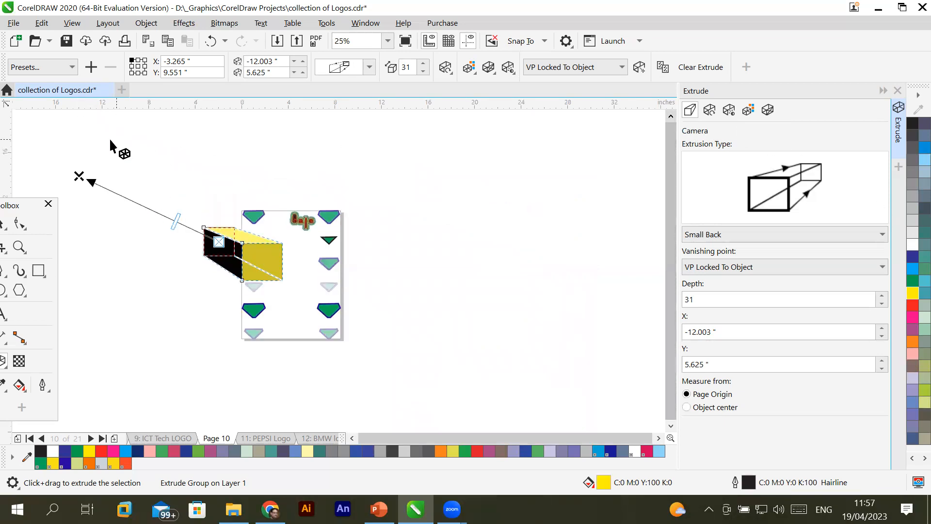
pyautogui.moveTo(78, 178); pyautogui.dragTo(393, 151)
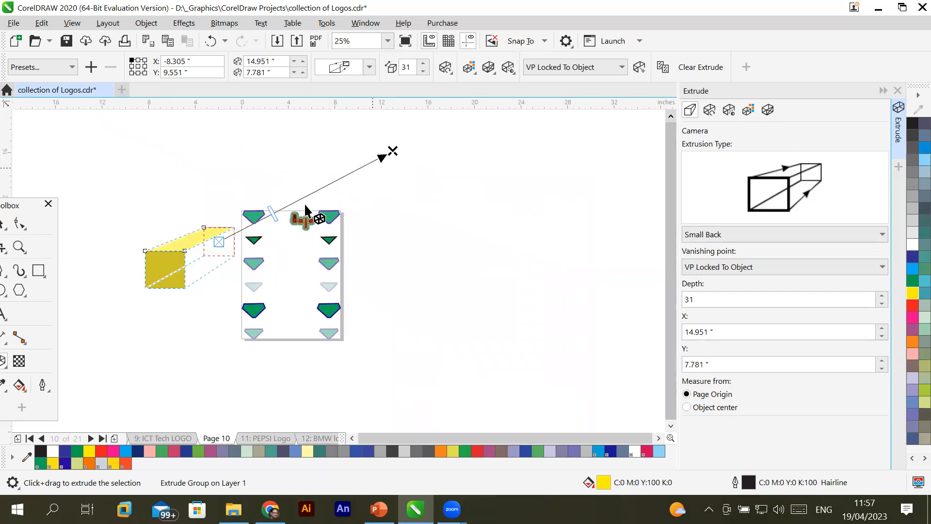
pyautogui.moveTo(272, 213); pyautogui.dragTo(340, 184)
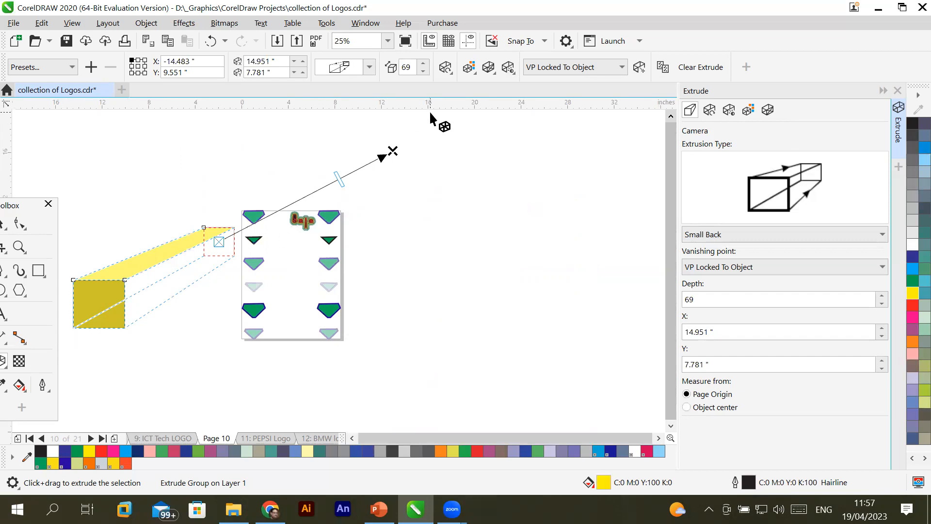
# Turn off light 2 in the extrusion lighting, keep light 3 on and raise its intensity to 87
pyautogui.scroll(1, 172, 250)
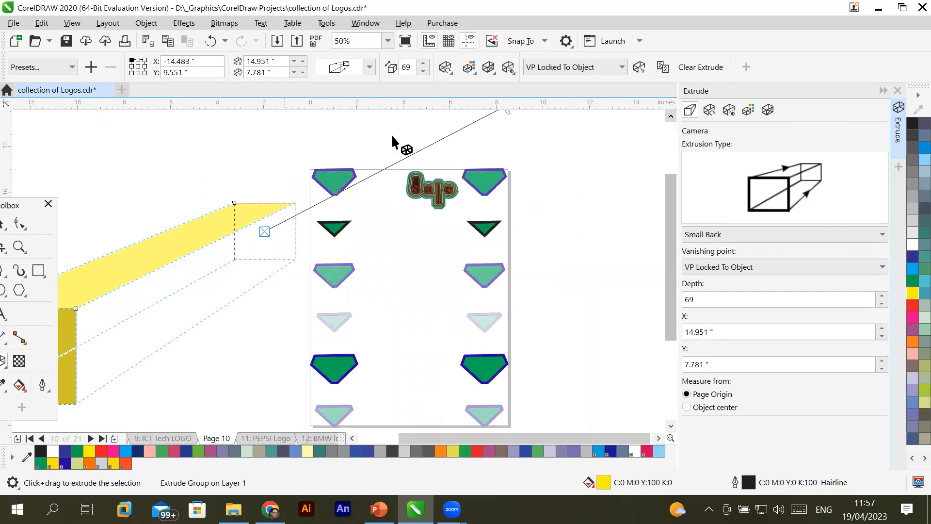
pyautogui.click(508, 67)
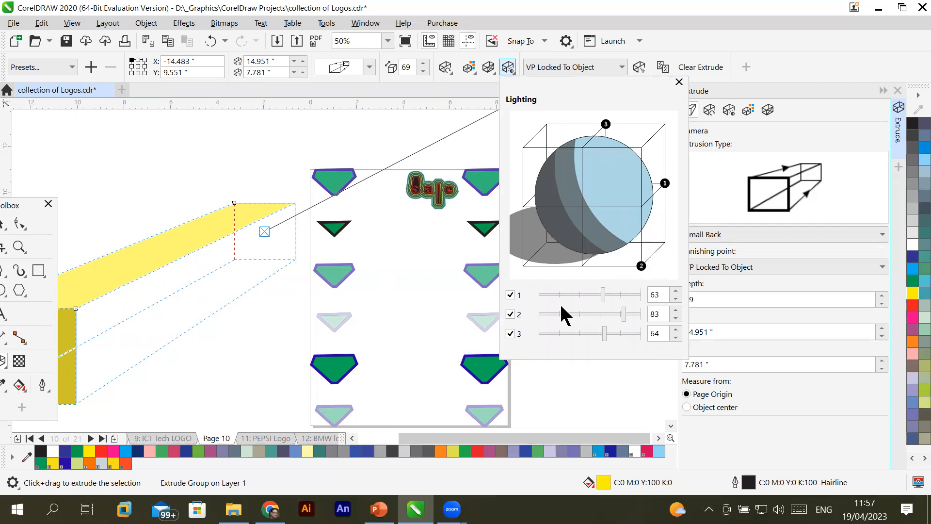
pyautogui.click(510, 333)
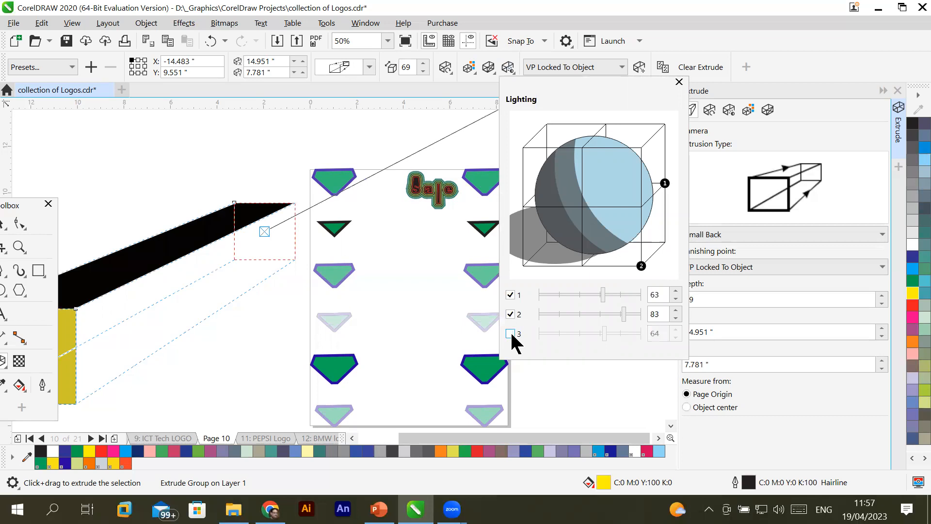
pyautogui.click(512, 333)
pyautogui.click(514, 314)
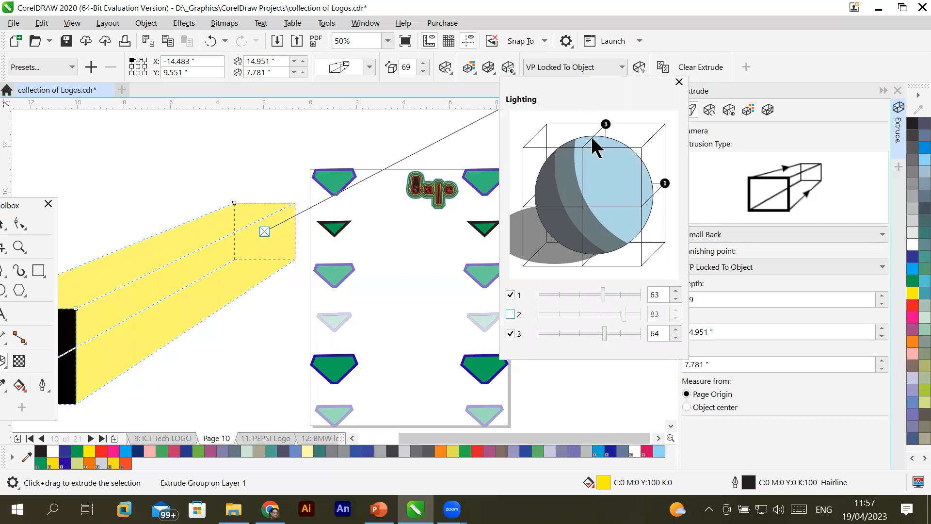
pyautogui.click(615, 332)
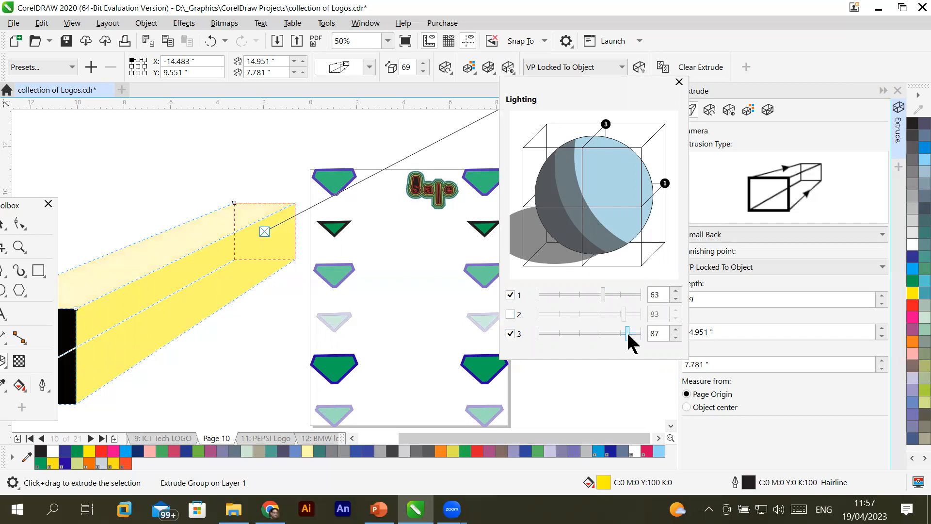
# Raise the intensity of extrusion light 3 to 91
pyautogui.moveTo(628, 335); pyautogui.dragTo(633, 338)
pyautogui.scroll(2, 633, 335)
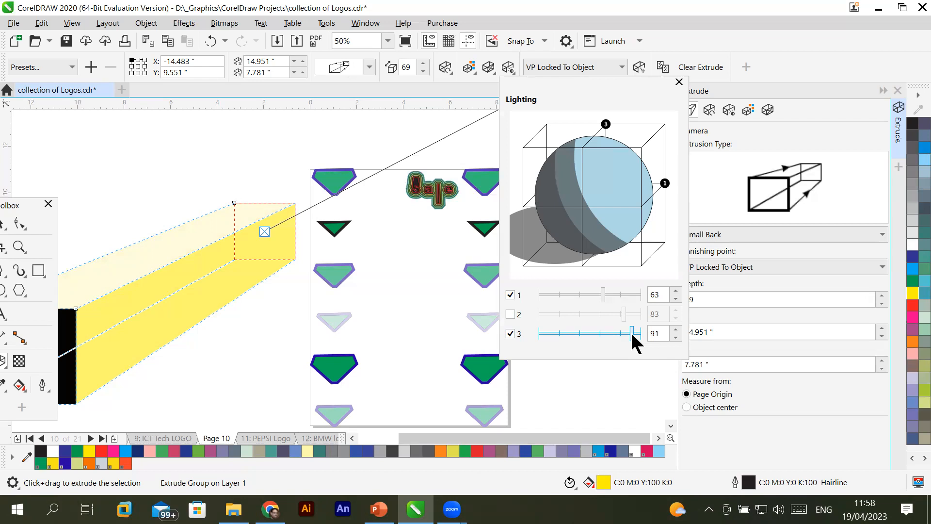
# Switch extrusion lights 1 and 3 off and on again to compare the box's shading
pyautogui.click(510, 294)
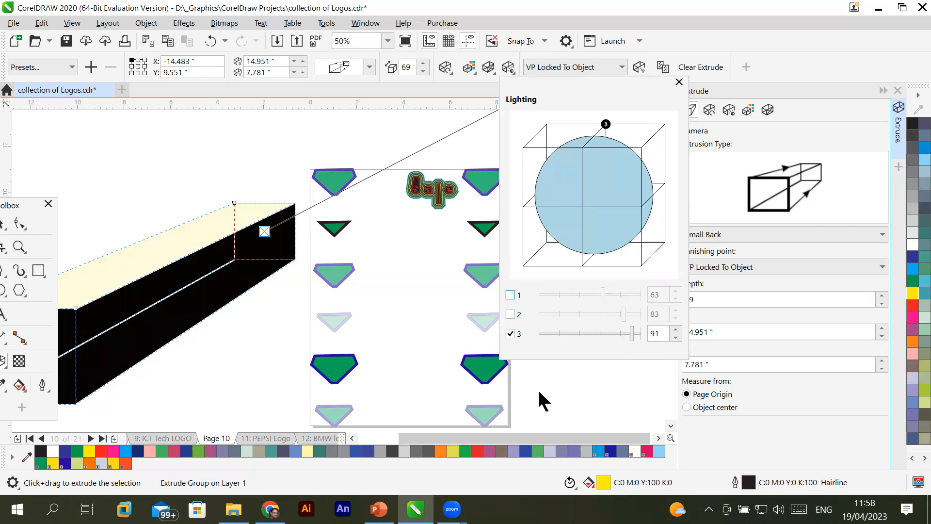
pyautogui.click(510, 334)
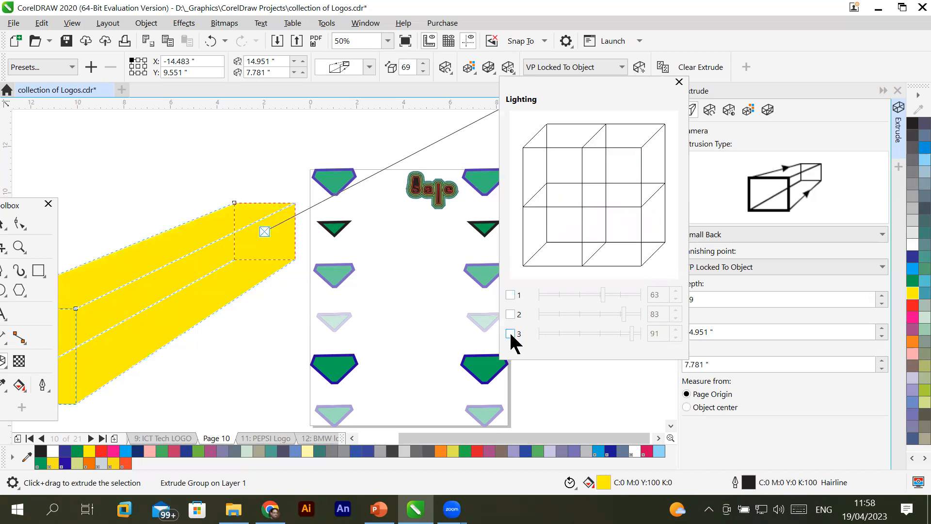
pyautogui.click(510, 334)
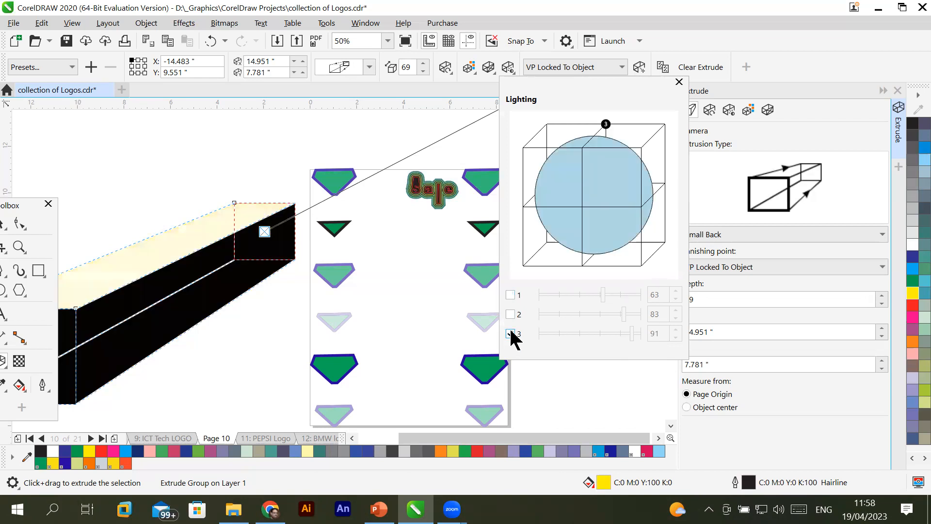
pyautogui.click(510, 295)
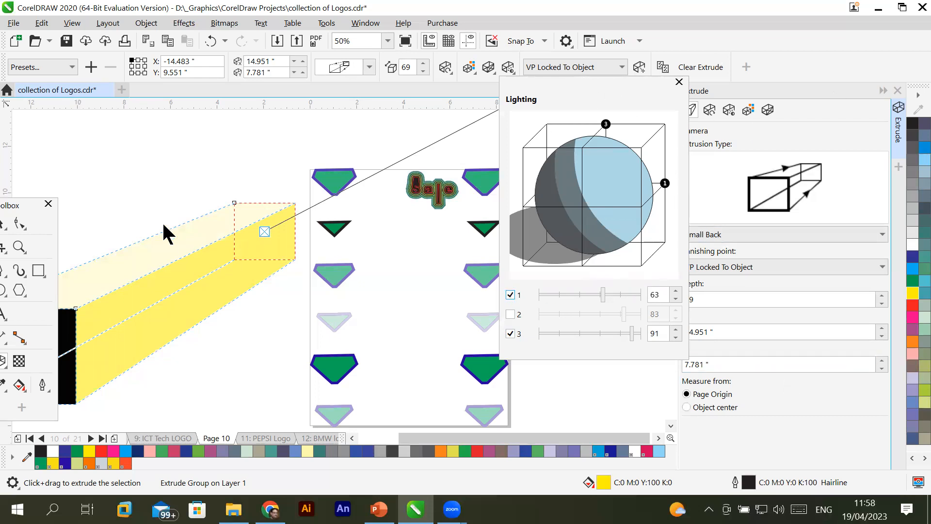
# Close the lighting settings, magnify the screen and change the box's extrusion type to Small Back
pyautogui.click(83, 197)
pyautogui.scroll(-1, 83, 197)
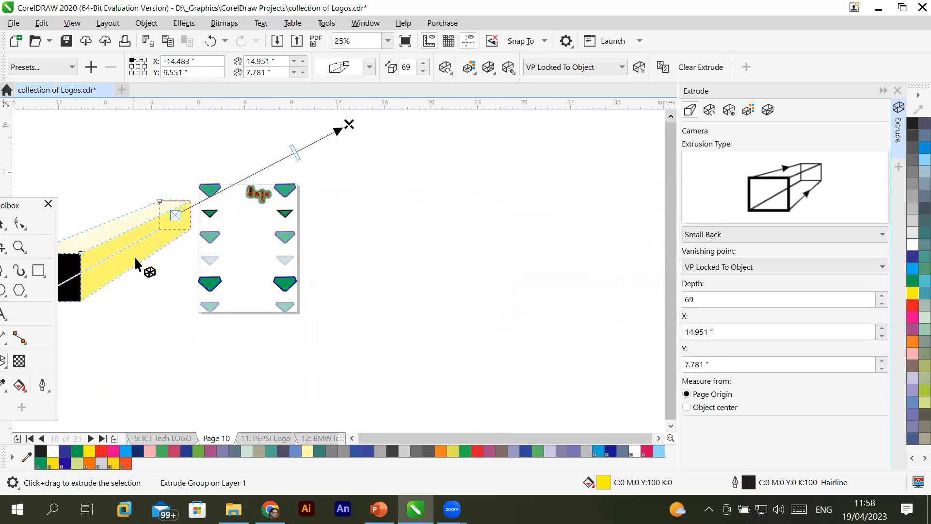
pyautogui.click(351, 438)
pyautogui.click(351, 438)
pyautogui.click(351, 439)
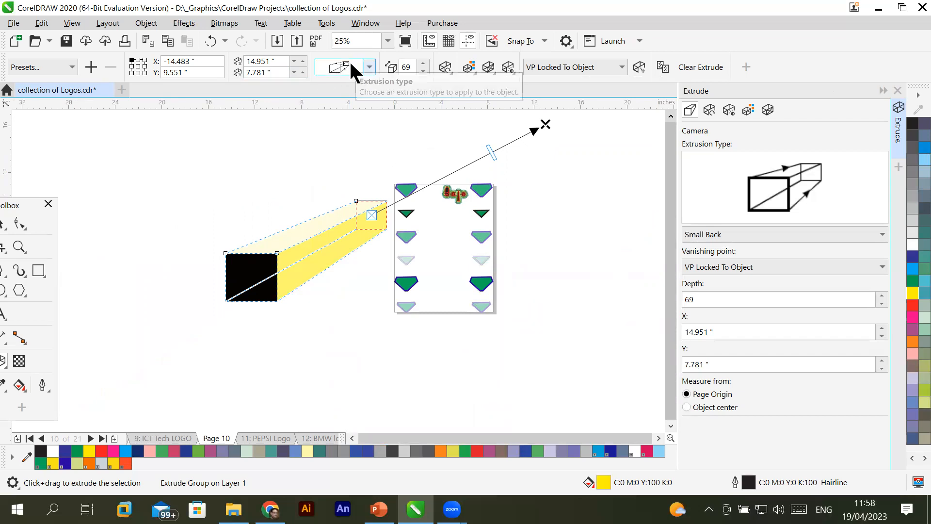
pyautogui.press('super+plus')
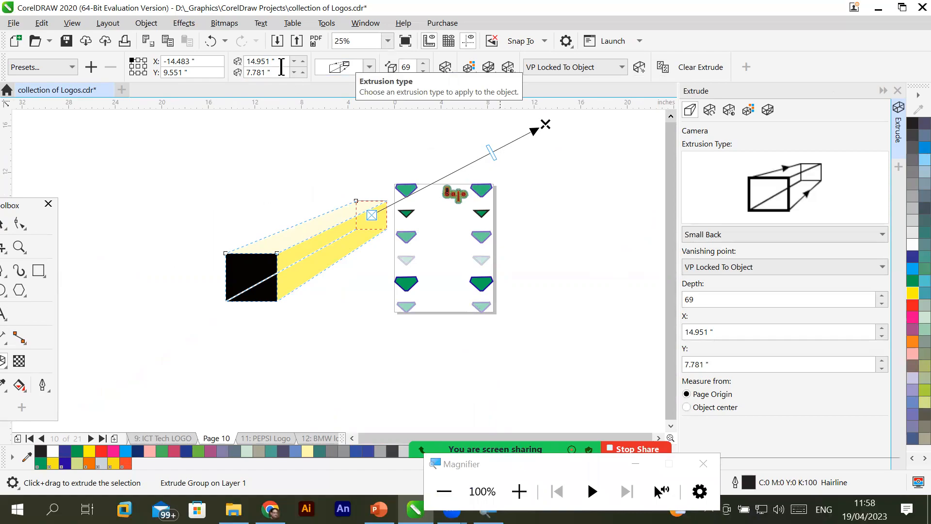
pyautogui.press('super+plus')
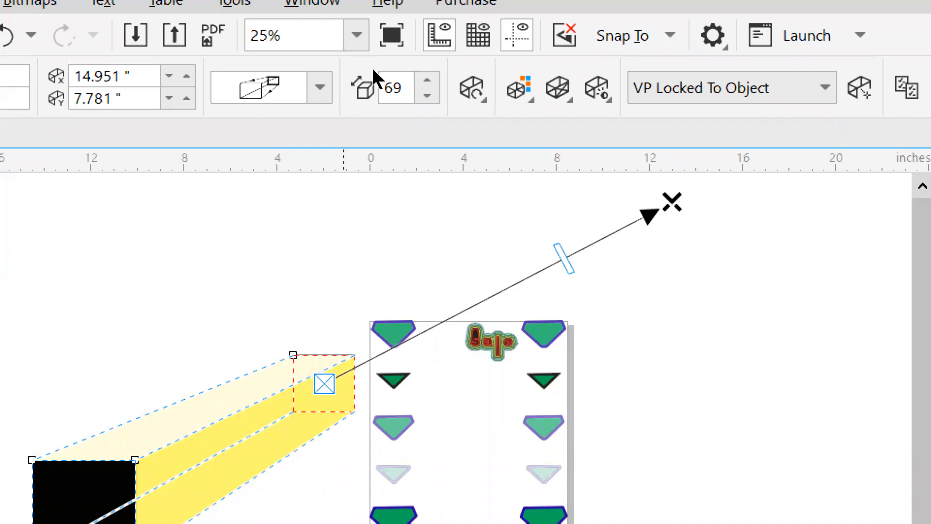
pyautogui.click(321, 87)
pyautogui.click(376, 103)
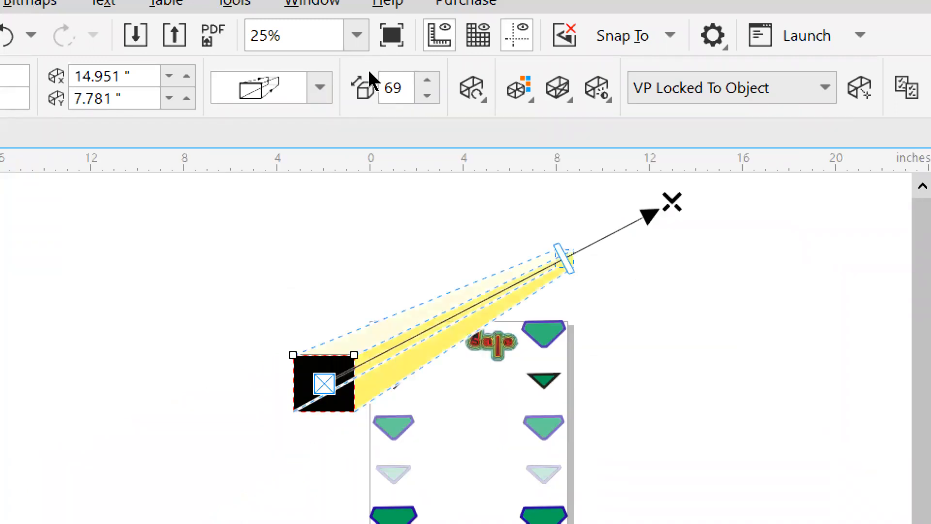
# Try the small-front, big-back and big-front extrusion types on the box
pyautogui.click(320, 88)
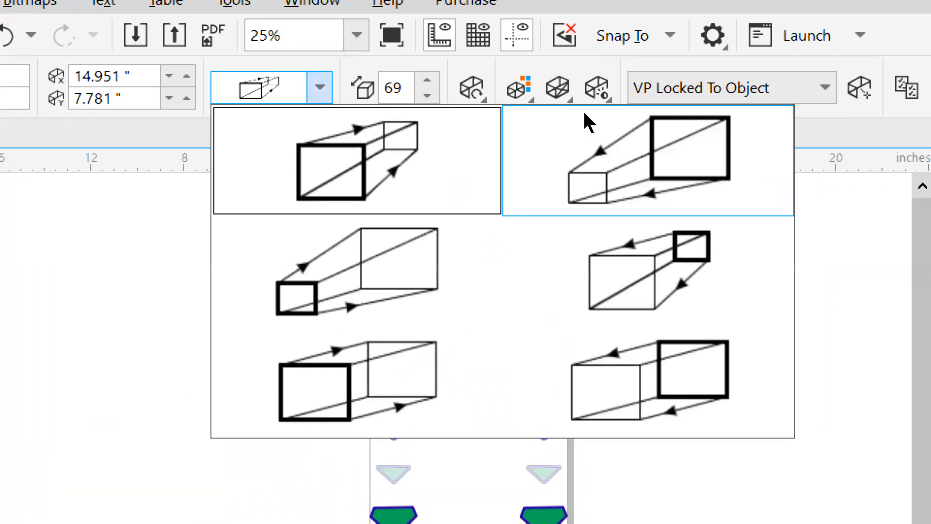
pyautogui.click(553, 108)
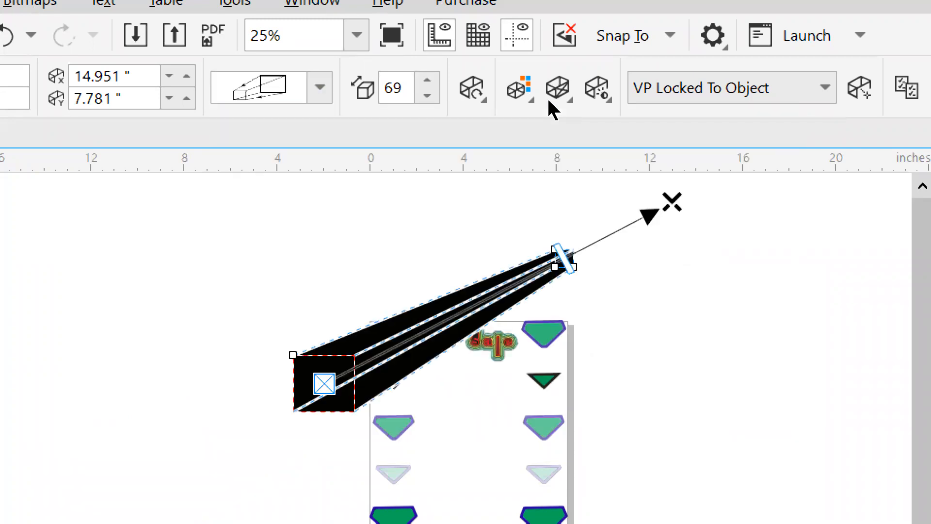
pyautogui.click(369, 67)
pyautogui.click(394, 162)
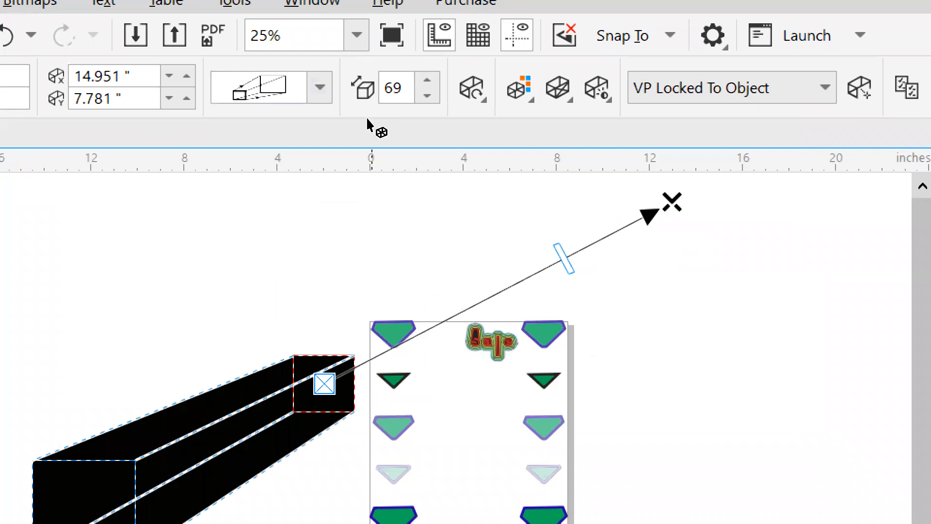
pyautogui.click(323, 85)
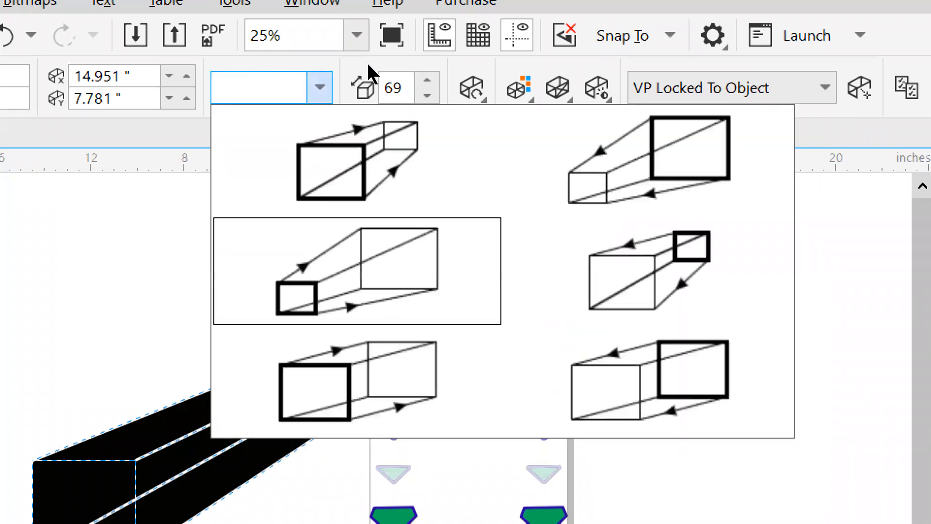
pyautogui.click(554, 160)
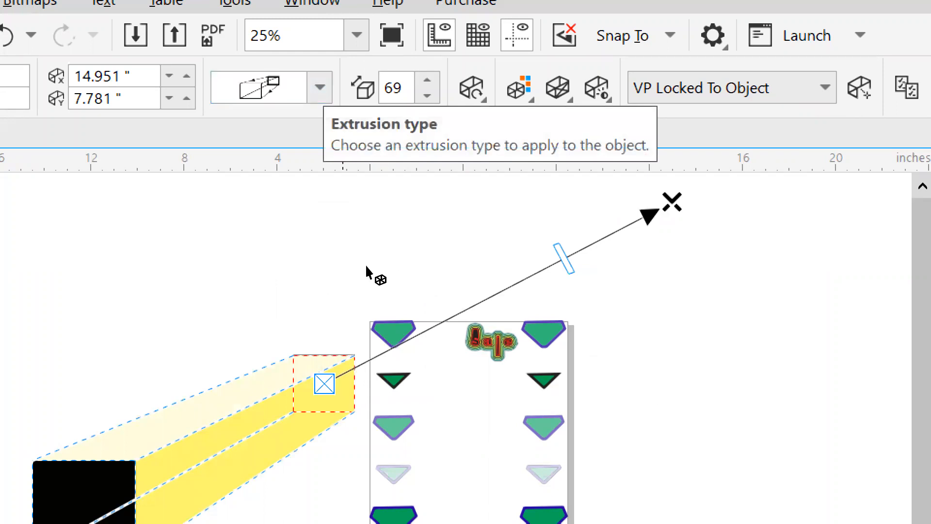
# Try the two parallel extrusion types on the box, front parallel first and back parallel second
pyautogui.click(366, 60)
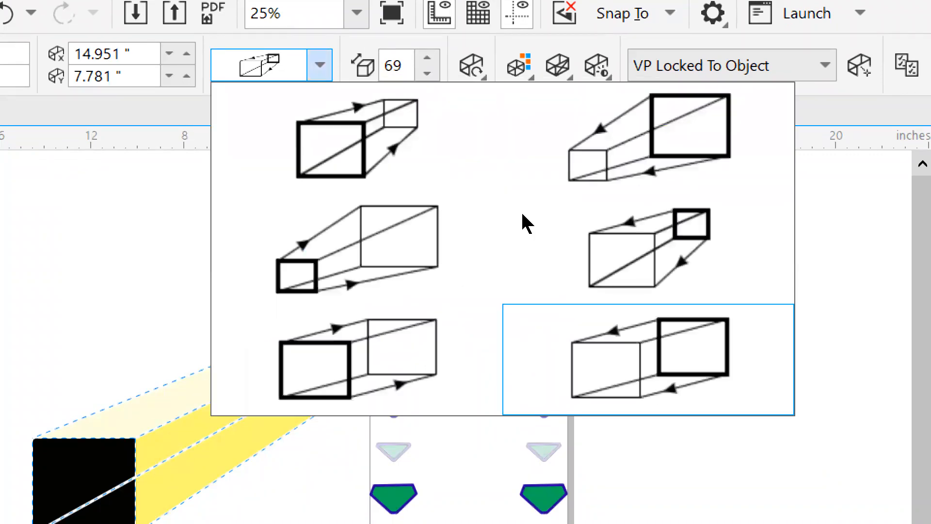
pyautogui.click(522, 214)
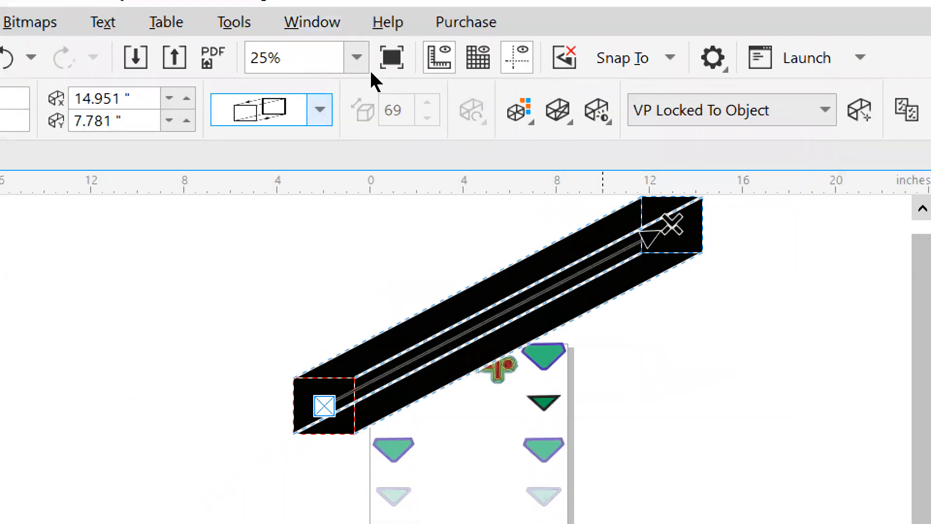
pyautogui.hotkey('alt', 'Down')
pyautogui.click(395, 226)
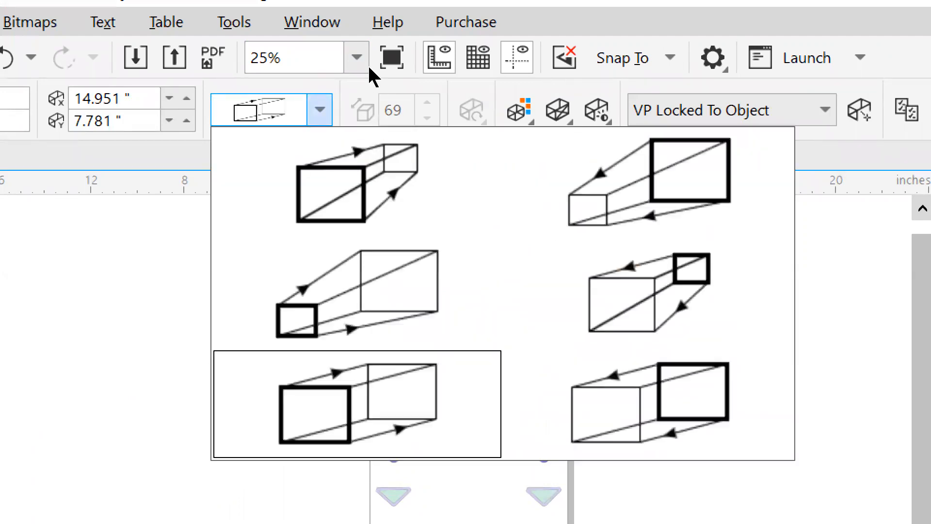
# Set the extrusion type back to Small Back and shorten the extrusion along its vector to a depth of 30
pyautogui.click(361, 129)
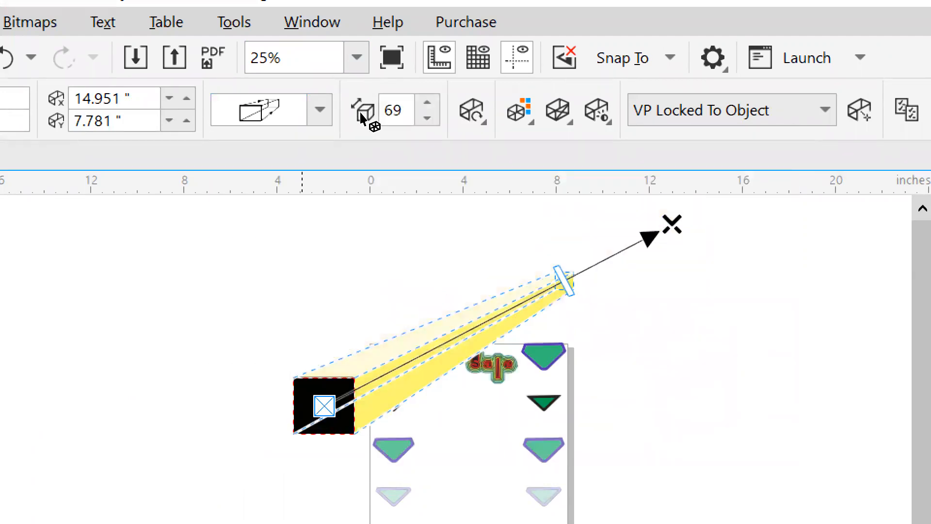
pyautogui.moveTo(563, 277); pyautogui.dragTo(423, 344)
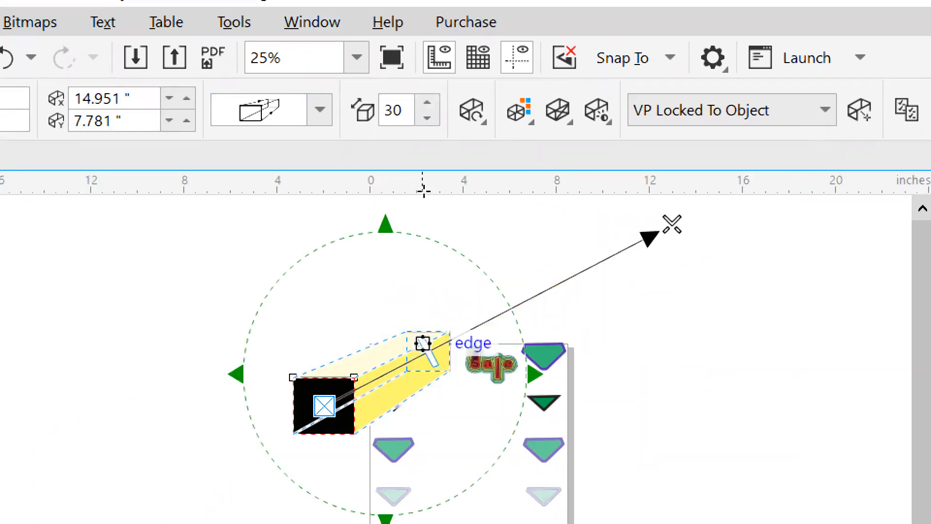
# Rotate the extruded box clockwise with its rotation handles, view it deselected, and reselect it to turn it counterclockwise
pyautogui.moveTo(326, 199); pyautogui.dragTo(314, 173)
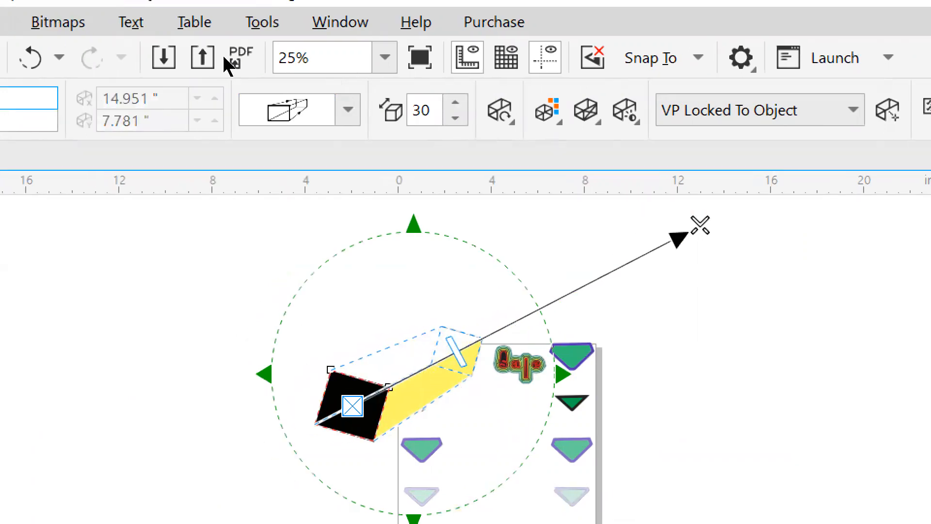
pyautogui.press('Escape')
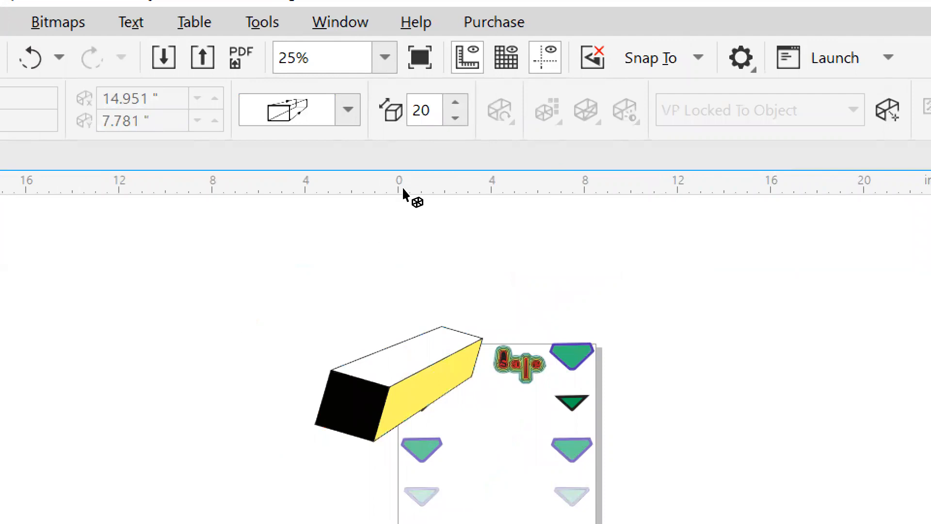
pyautogui.click(385, 190)
pyautogui.click(385, 189)
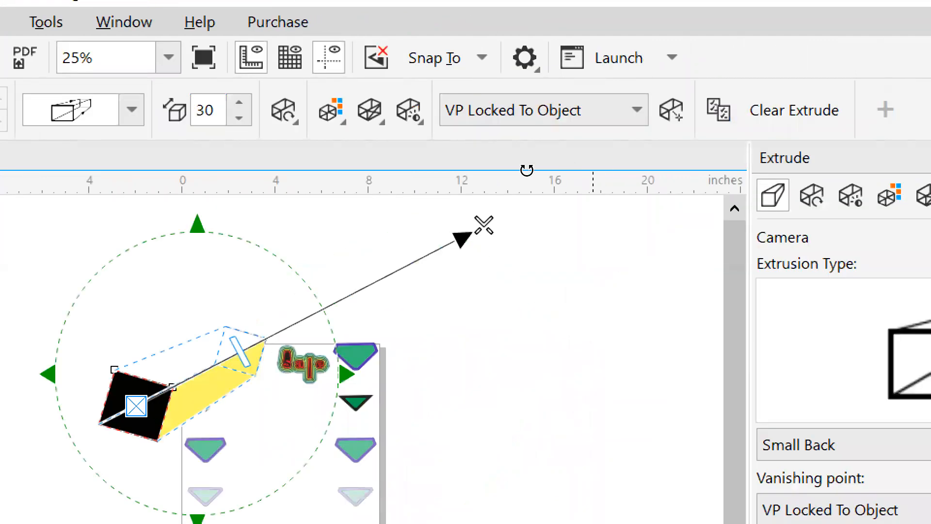
pyautogui.press('Escape')
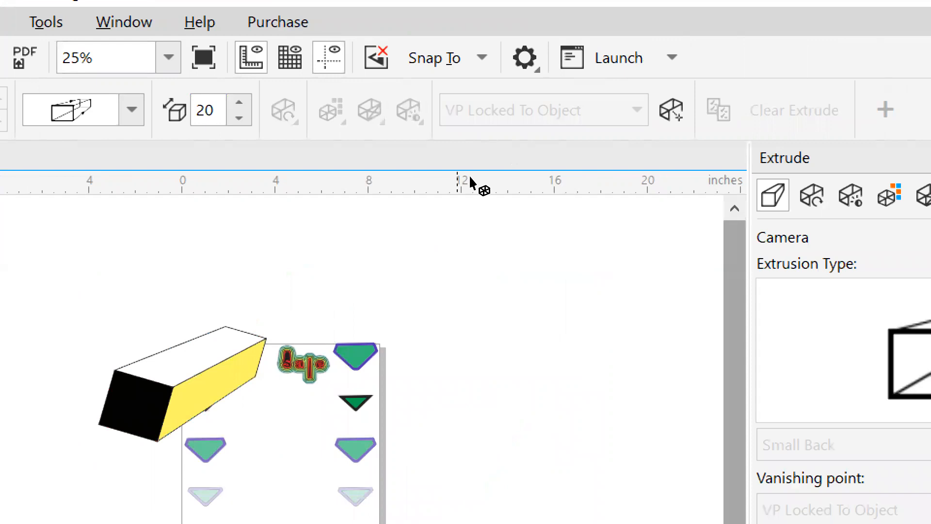
pyautogui.click(382, 187)
pyautogui.click(382, 187)
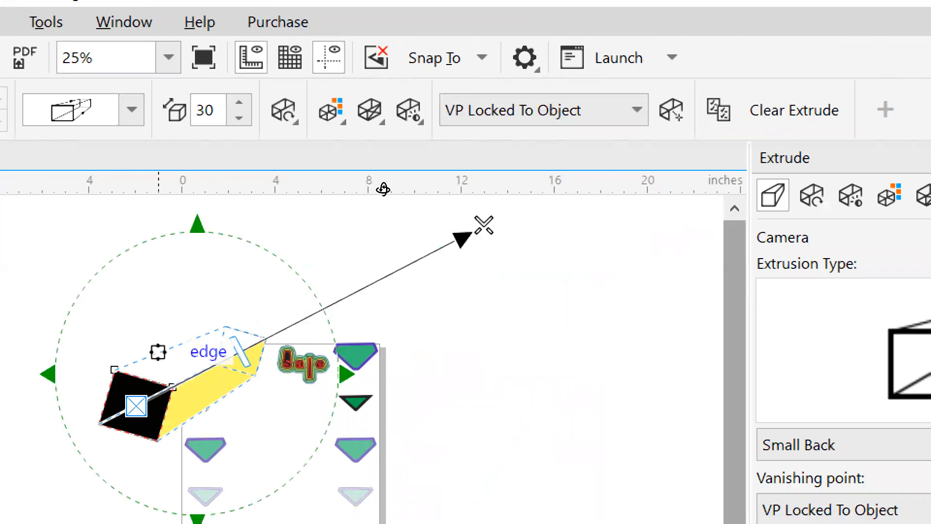
pyautogui.moveTo(405, 119); pyautogui.dragTo(325, 233)
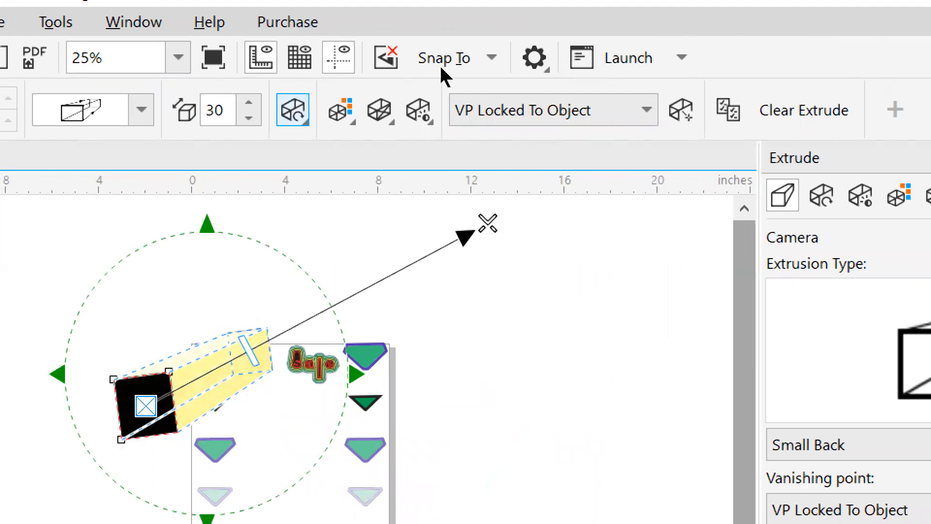
# Open the extrusion rotation settings, tilt the box in 3D with the preview figure and reset its rotation
pyautogui.click(293, 110)
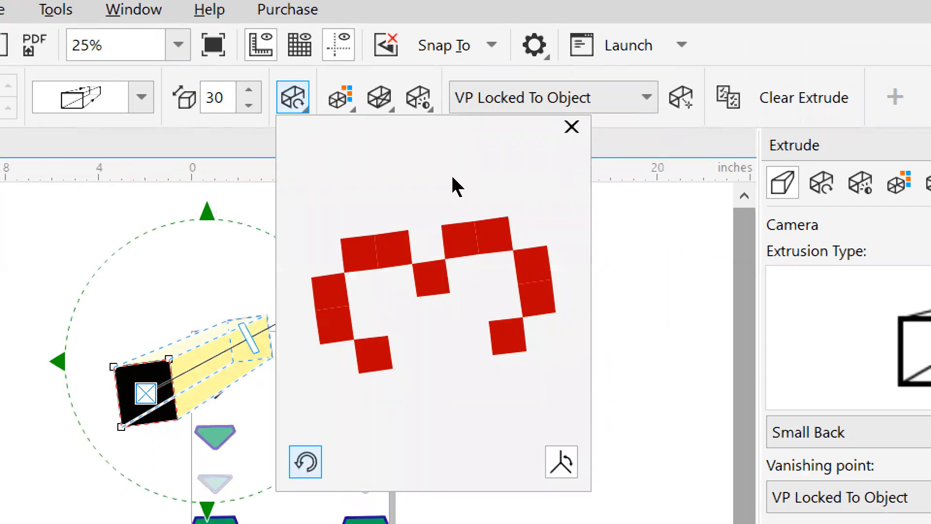
pyautogui.moveTo(476, 146); pyautogui.dragTo(498, 122)
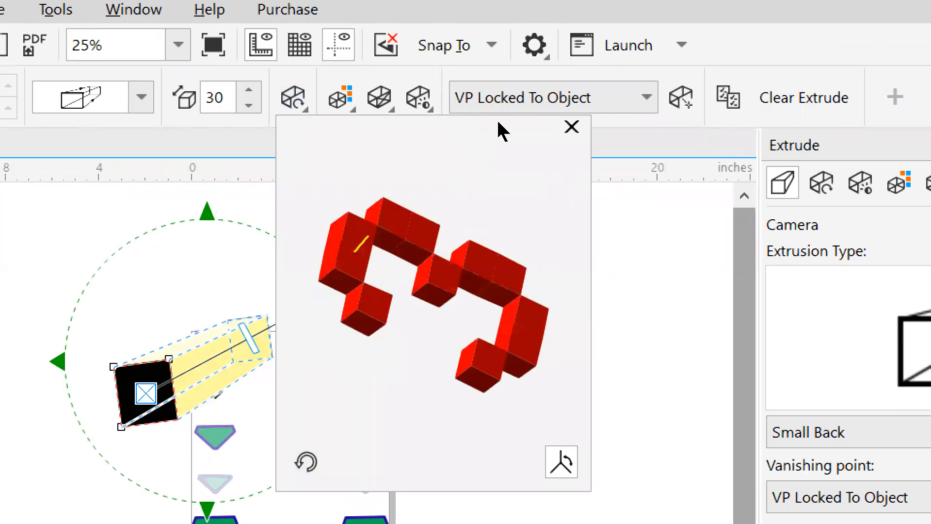
pyautogui.moveTo(541, 218); pyautogui.dragTo(514, 213)
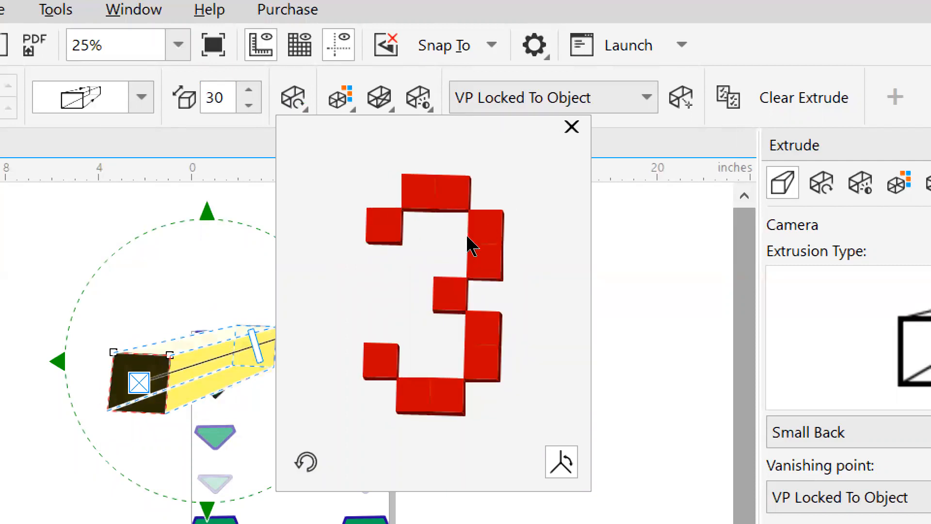
pyautogui.hotkey('ctrl', 'z')
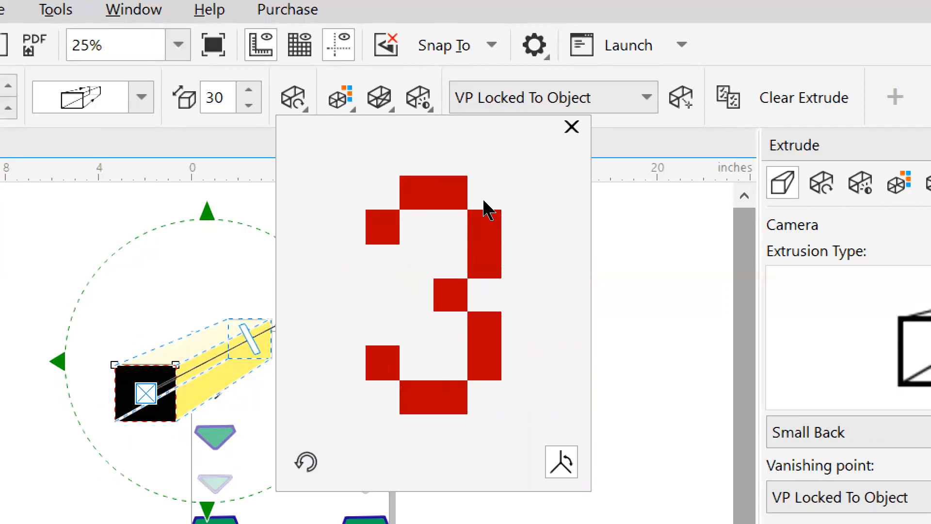
# Turn the box in 3D until its front face is nearly edge-on, and undo that rotation
pyautogui.moveTo(498, 195); pyautogui.dragTo(474, 207)
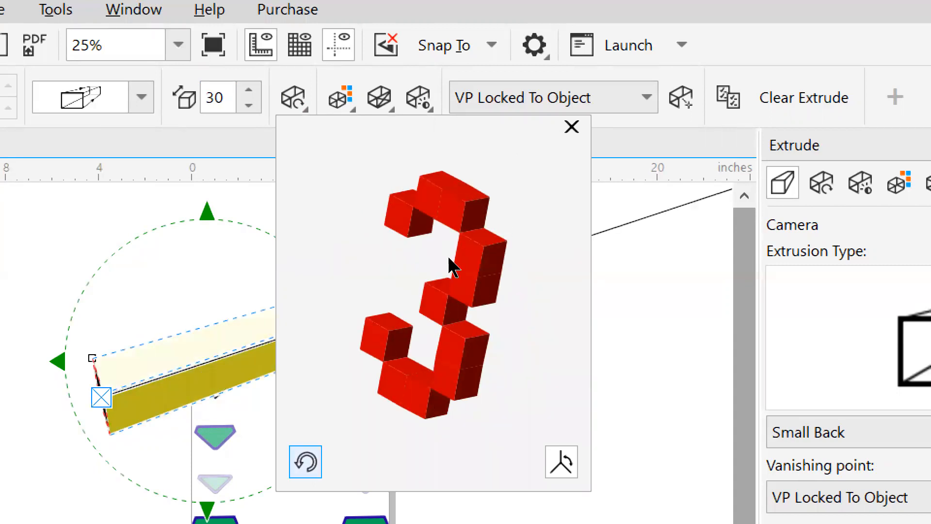
pyautogui.moveTo(449, 257); pyautogui.dragTo(453, 252)
pyautogui.hotkey('ctrl', 'z')
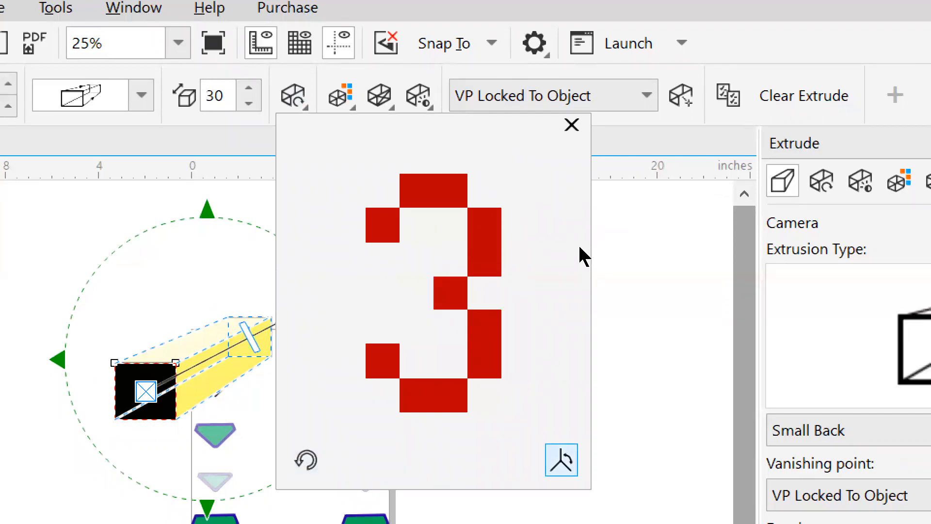
# Switch the extrusion rotation settings between the preview figure and the numeric x, y and z rotation values
pyautogui.click(562, 460)
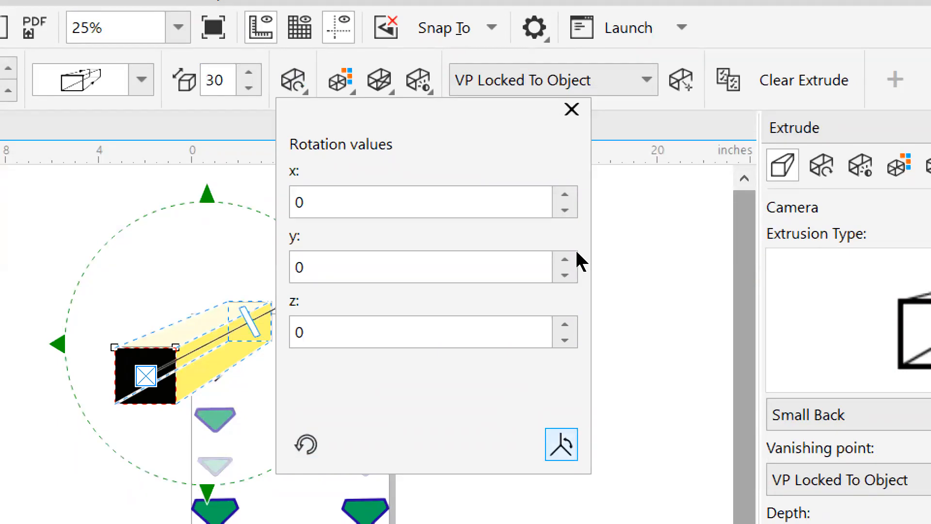
pyautogui.press('space')
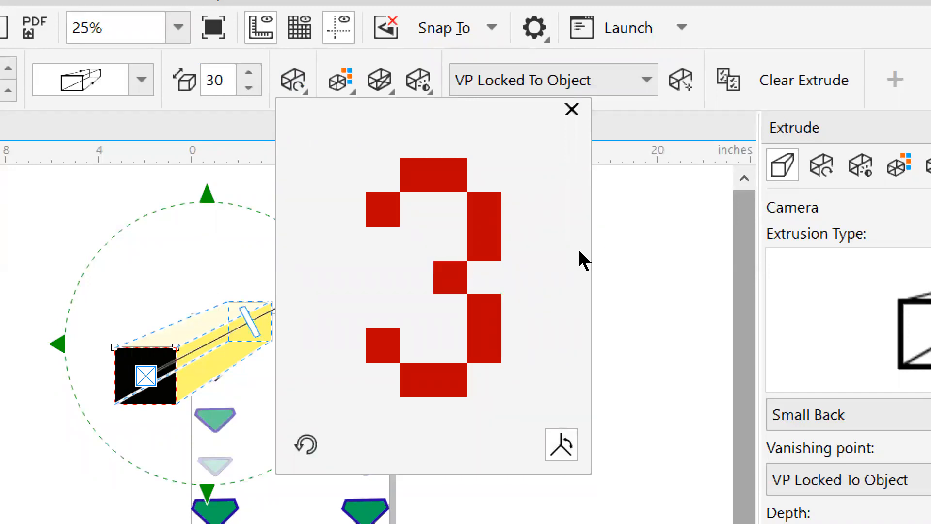
pyautogui.press('space')
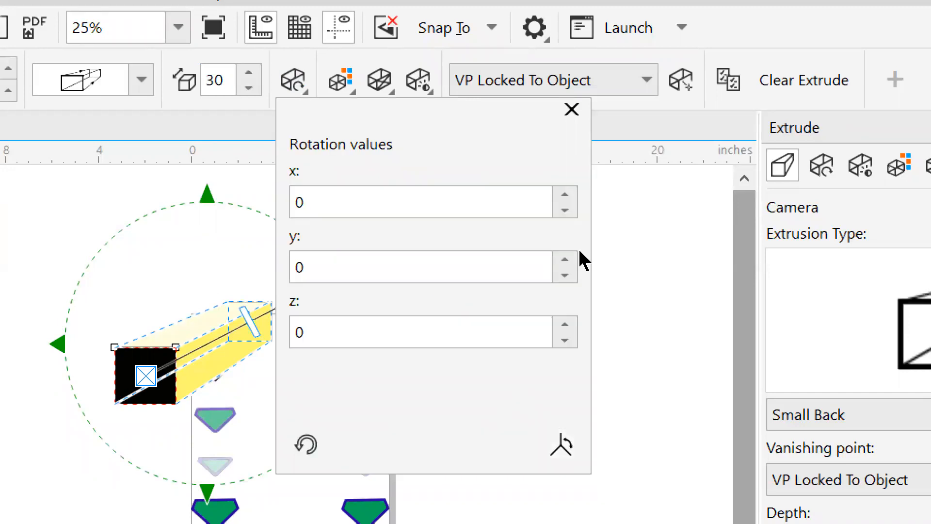
# Raise the extruded box's x rotation value in increments of 5 beyond 20
pyautogui.press('Tab')
pyautogui.press('Tab')
pyautogui.press('Tab')
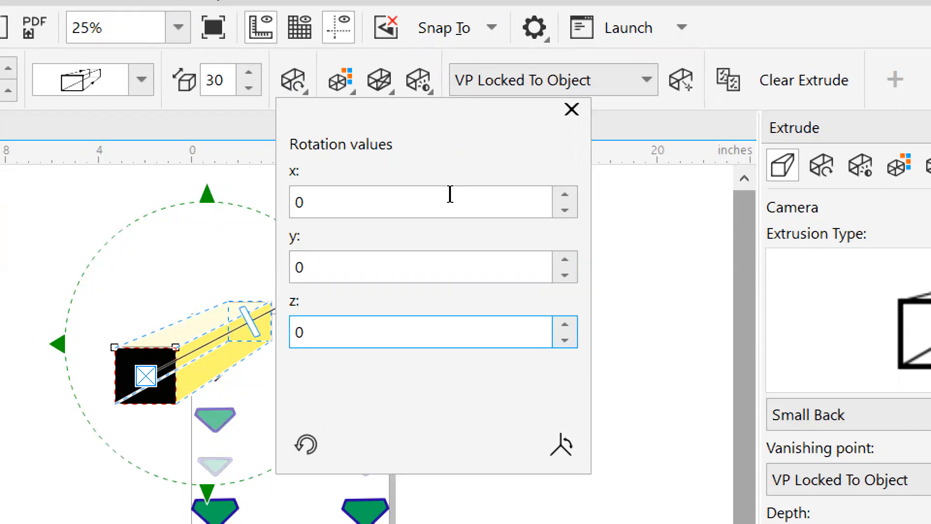
pyautogui.click(565, 195)
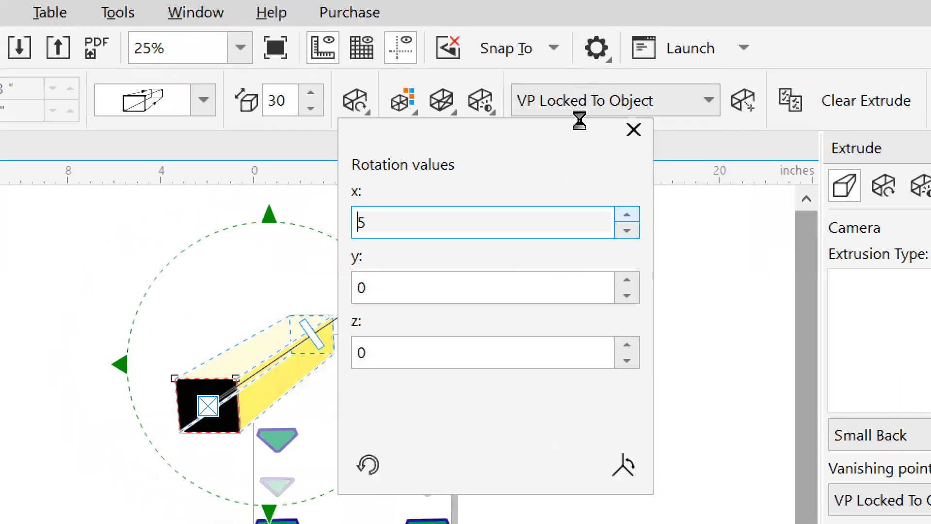
pyautogui.click(565, 195)
pyautogui.press('Up')
pyautogui.press('Up')
pyautogui.press('Up')
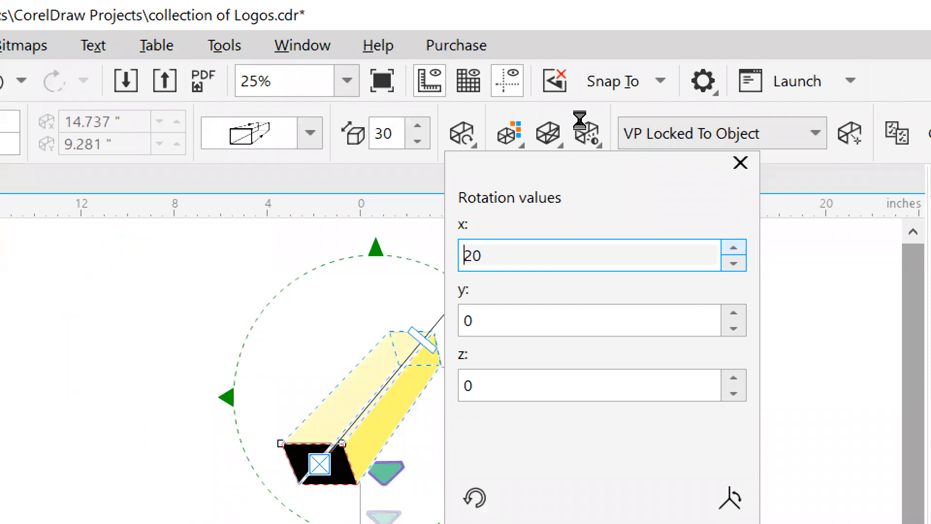
pyautogui.press('Up')
# Lower the box's x rotation value to -5
pyautogui.press('Down')
pyautogui.press('Down')
pyautogui.press('Down')
pyautogui.press('Down')
pyautogui.press('Down')
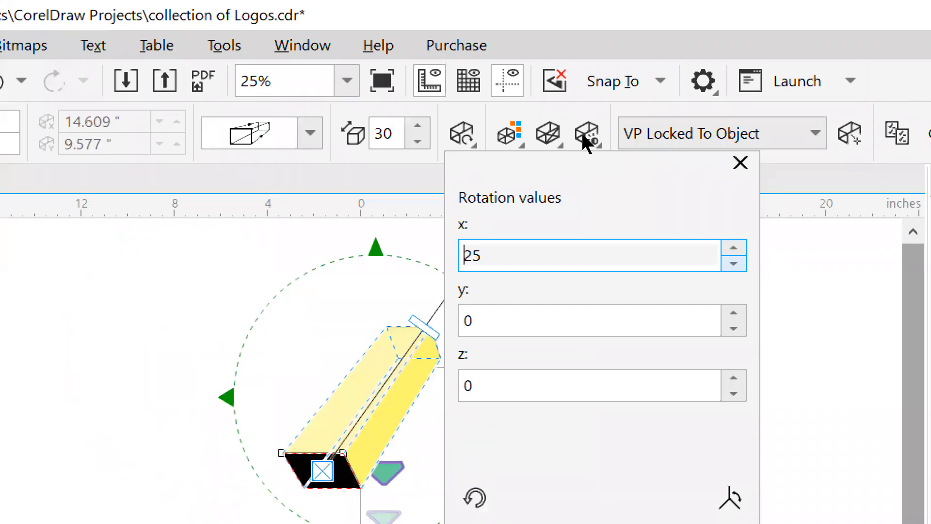
pyautogui.press('Down')
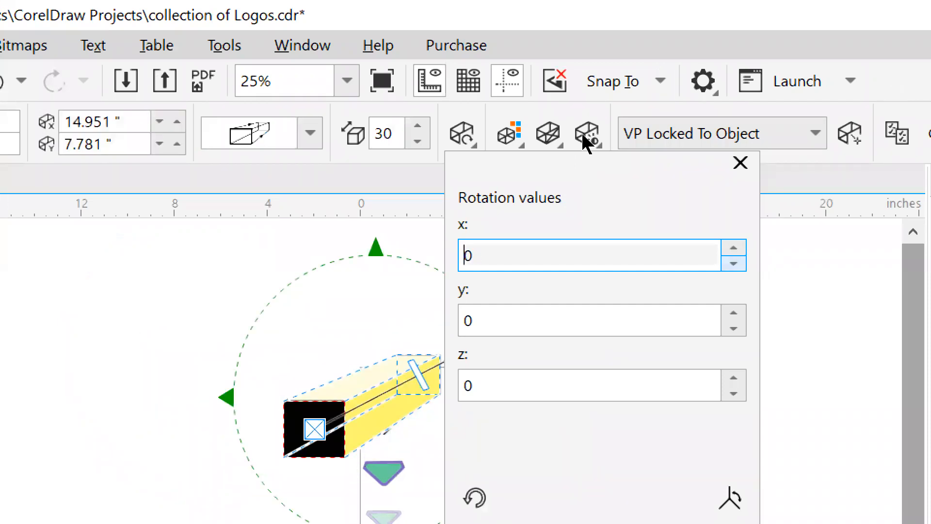
pyautogui.press('Down')
# Raise the box's y rotation value to 45
pyautogui.press('Tab')
pyautogui.press('Up')
pyautogui.press('Up')
pyautogui.press('Up')
pyautogui.press('Up')
pyautogui.press('Up')
pyautogui.press('Up')
pyautogui.press('Up')
pyautogui.press('Up')
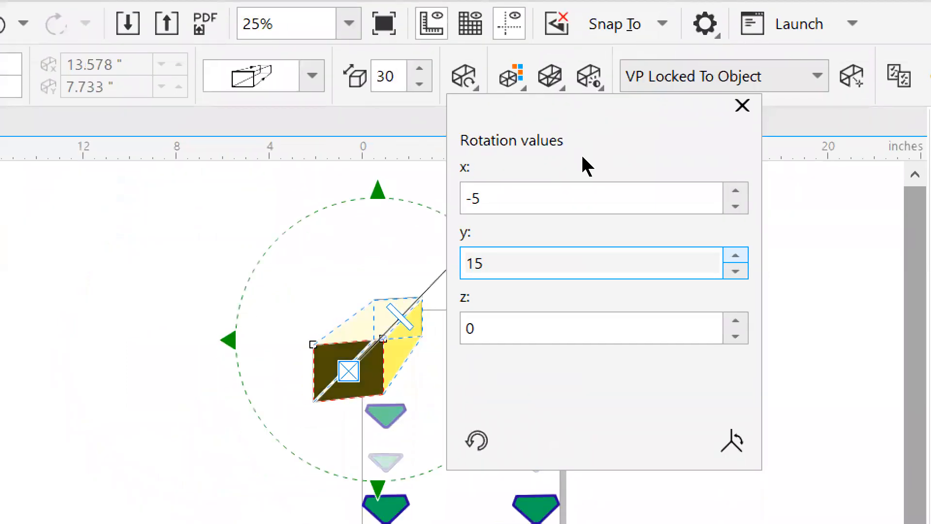
pyautogui.press('Up')
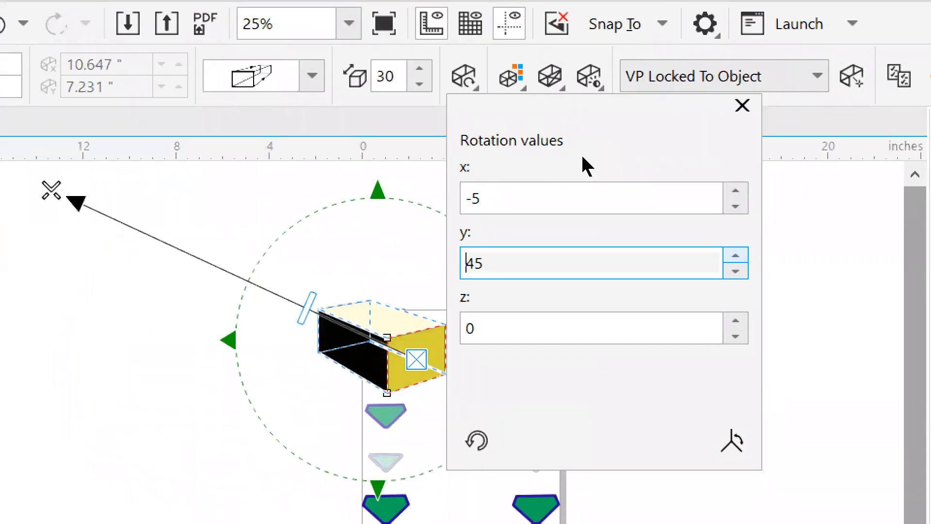
# Lower the box's y rotation value back to 0
pyautogui.press('Down')
pyautogui.press('Down')
pyautogui.press('Down')
pyautogui.press('Down')
pyautogui.press('Down')
pyautogui.press('Down')
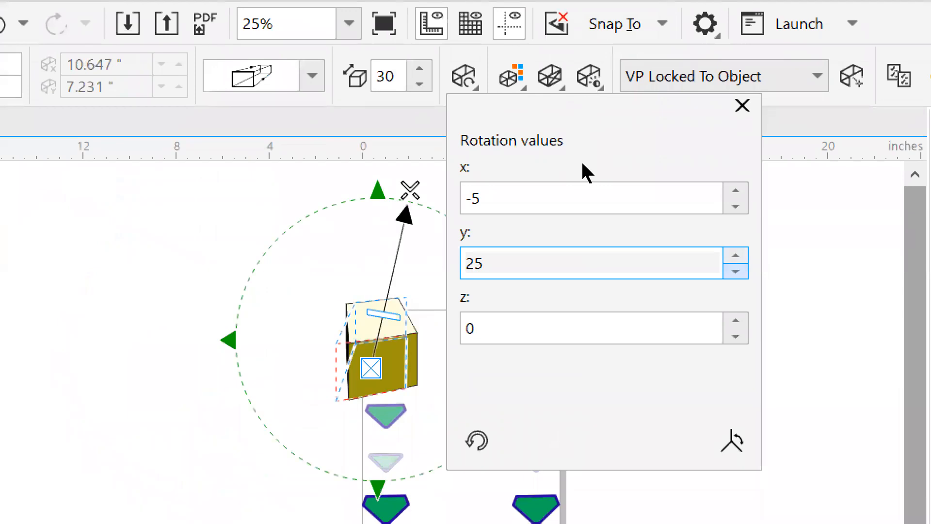
pyautogui.press('Down')
pyautogui.press('Down')
pyautogui.press('Down')
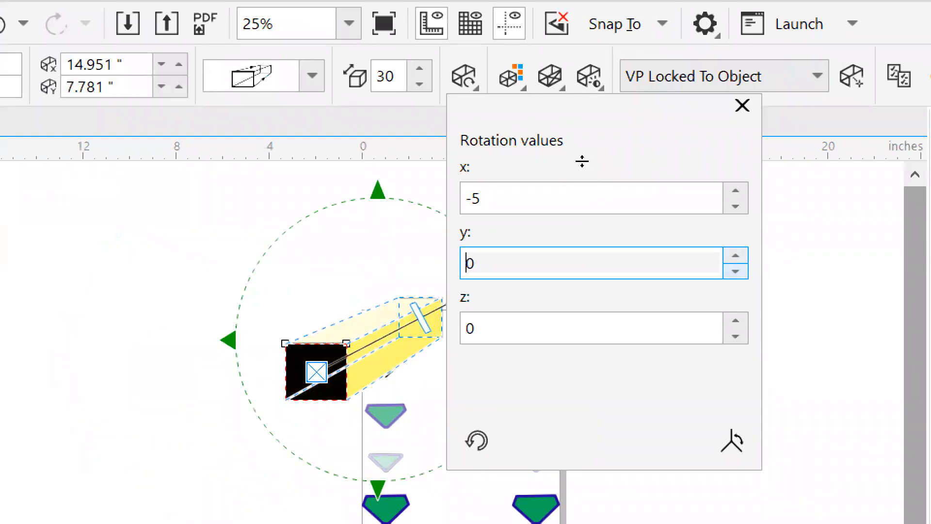
# Set the box's y rotation to 20 and its x rotation to 5
pyautogui.press('Up')
pyautogui.press('Up')
pyautogui.press('Up')
pyautogui.press('Up')
pyautogui.hotkey('shift', 'Tab')
pyautogui.press('Up')
pyautogui.press('Up')
# Raise the box's z rotation value to 40
pyautogui.press('Tab')
pyautogui.press('Tab')
pyautogui.press('Up')
pyautogui.press('Up')
pyautogui.press('Up')
pyautogui.press('Up')
pyautogui.press('Up')
pyautogui.press('Up')
pyautogui.press('Up')
pyautogui.press('Up')
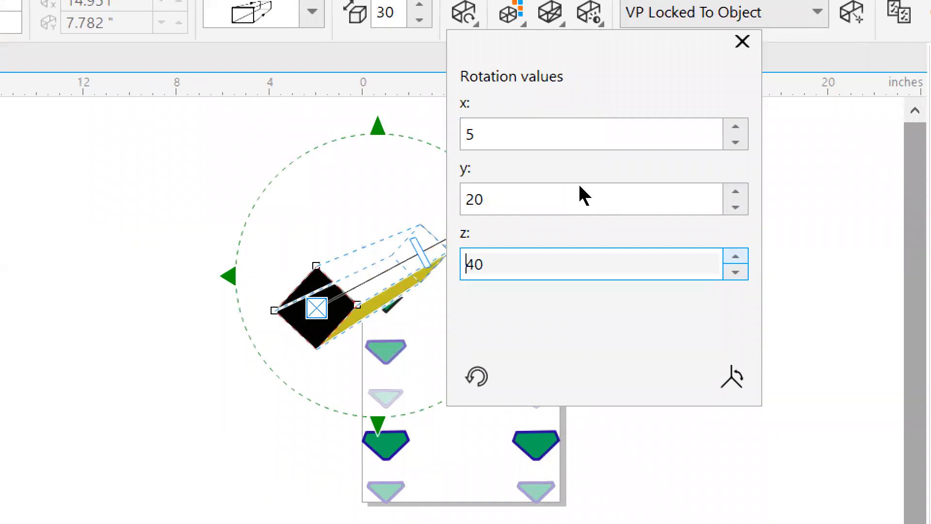
# Lower the box's z rotation in increments of 5 and reset its rotation in the preview figure
pyautogui.press('Down')
pyautogui.press('Down')
pyautogui.press('Down')
pyautogui.press('Down')
pyautogui.press('Down')
pyautogui.press('Down')
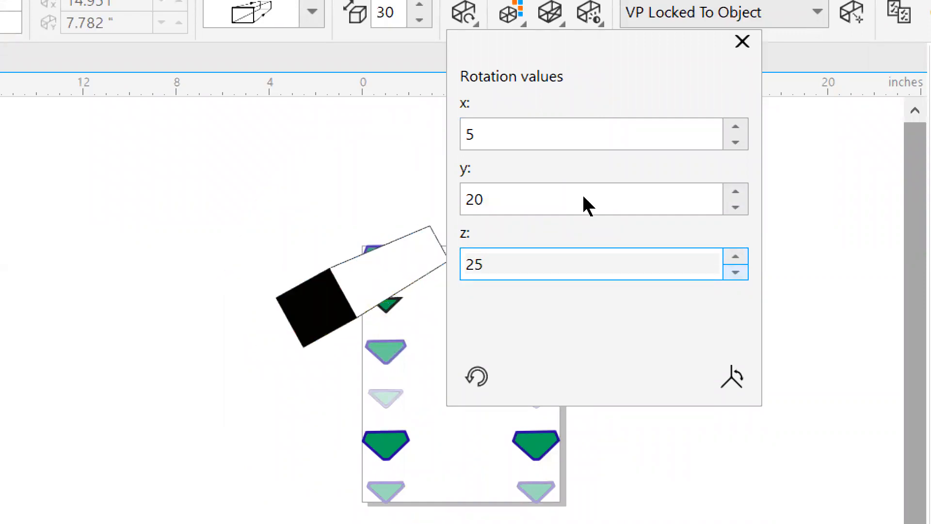
pyautogui.press('Down')
pyautogui.press('Down')
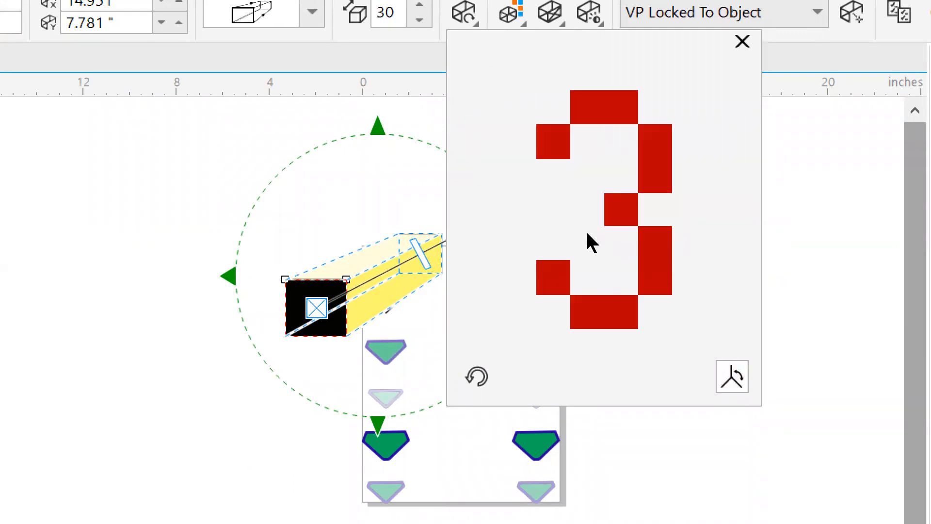
# Close the extrusion rotation settings, move the extruded box just above the page over the Sale text, and deselect it
pyautogui.moveTo(482, 160); pyautogui.dragTo(490, 183)
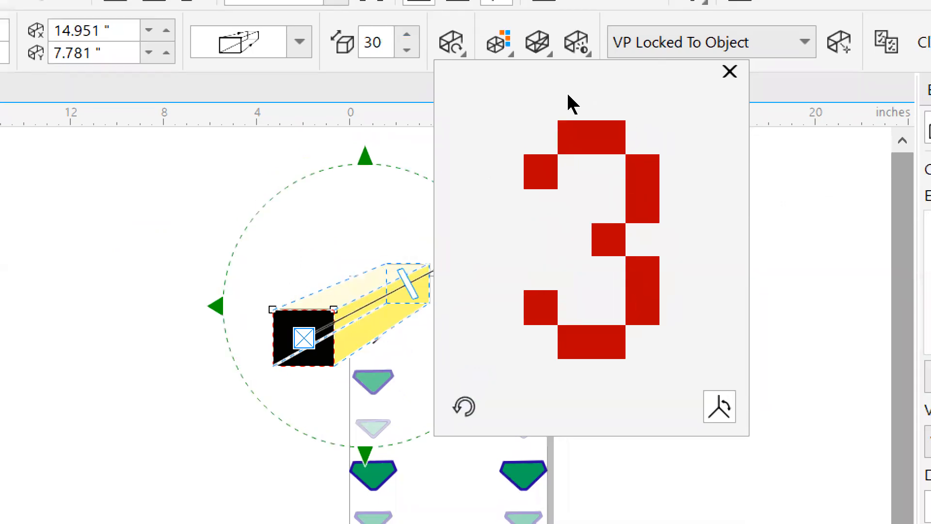
pyautogui.click(729, 71)
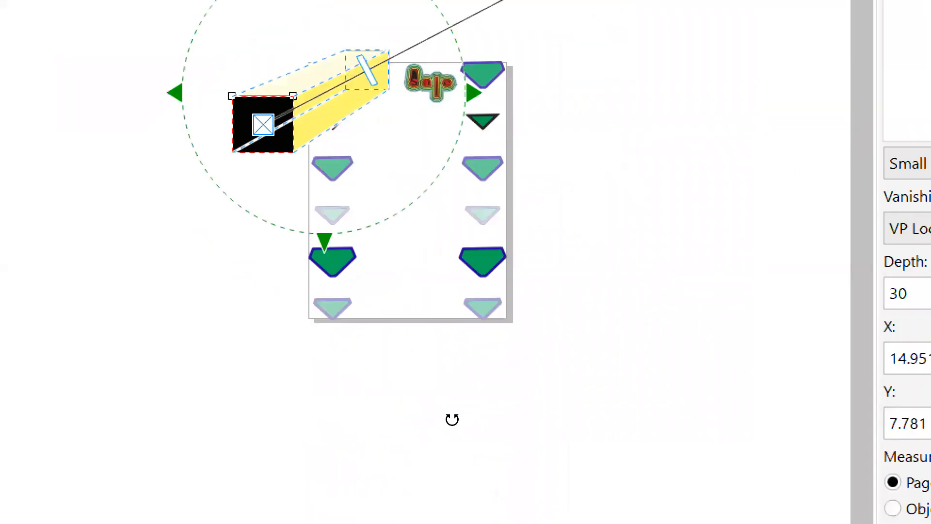
pyautogui.click(443, 499)
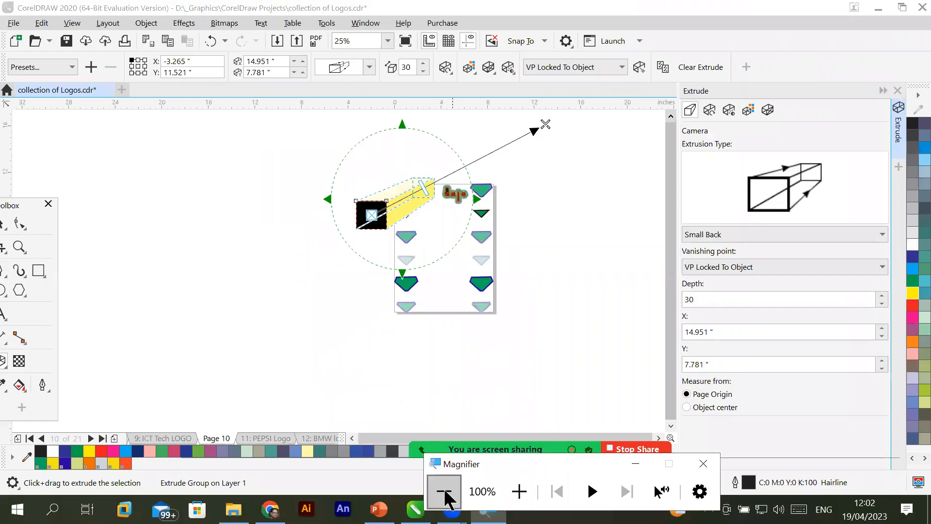
pyautogui.click(4, 224)
pyautogui.moveTo(356, 210); pyautogui.dragTo(442, 160)
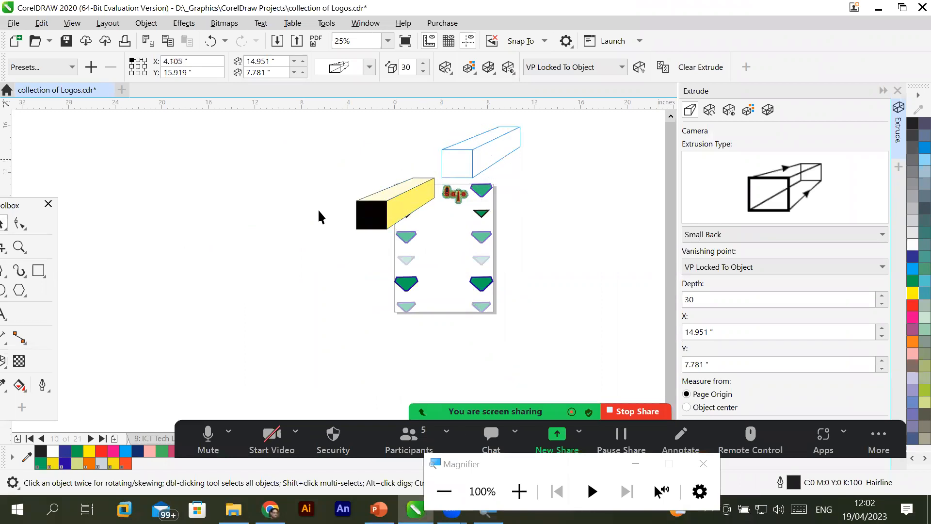
pyautogui.click(274, 224)
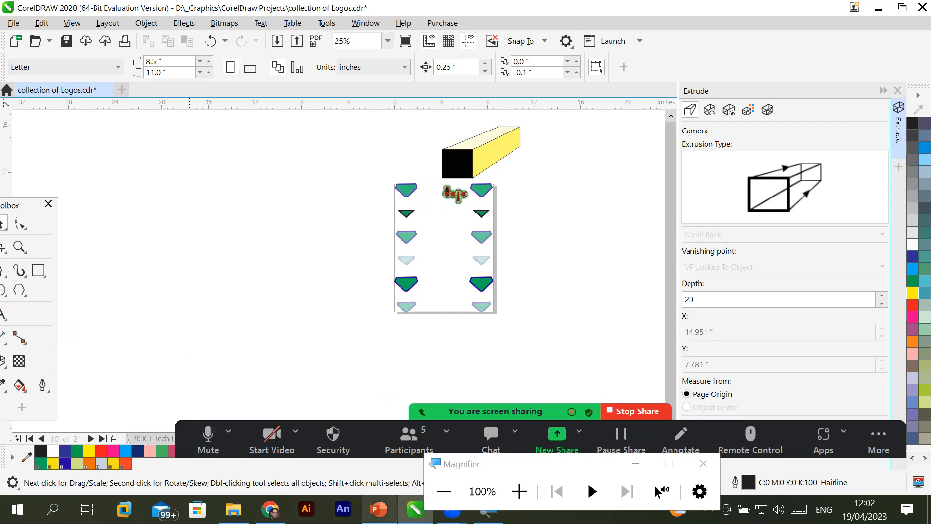
# Switch to the PowerPoint presentation, view the Extrude Tool slide with the stacked tubes, and return to CorelDRAW
pyautogui.click(379, 508)
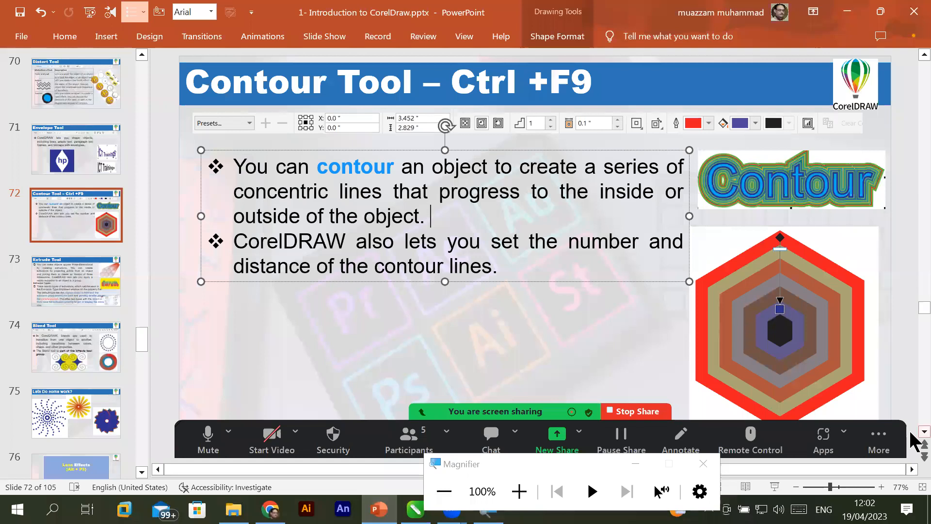
pyautogui.click(925, 456)
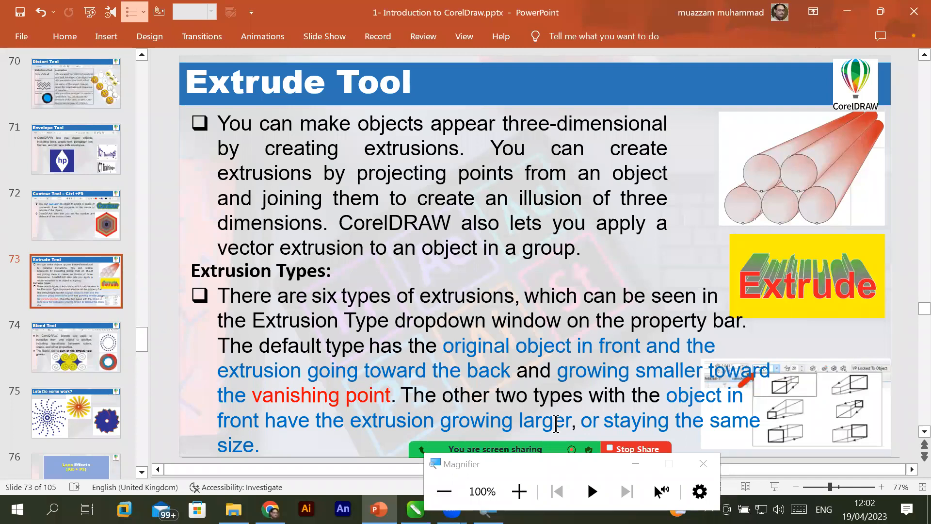
pyautogui.hotkey('alt', 'Tab')
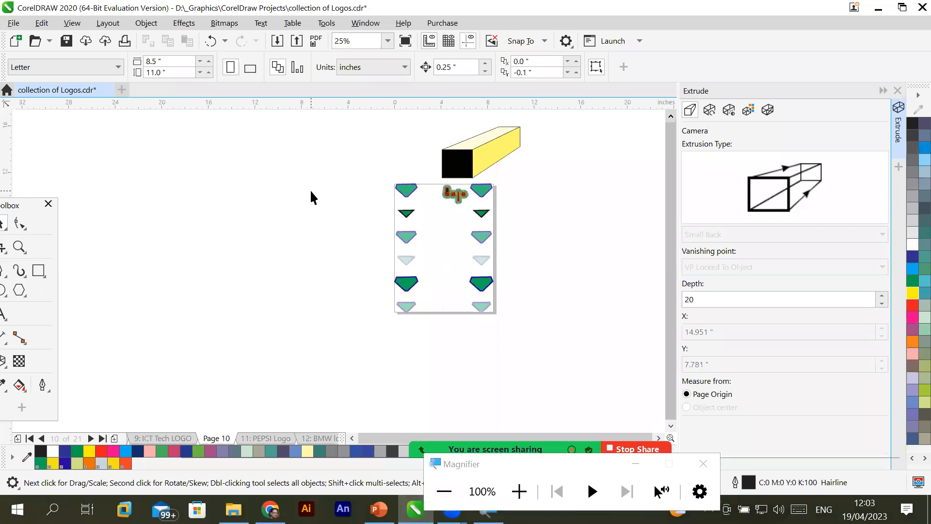
# Try to move the Sale text to the left on the page, and undo that move
pyautogui.scroll(1, 444, 301)
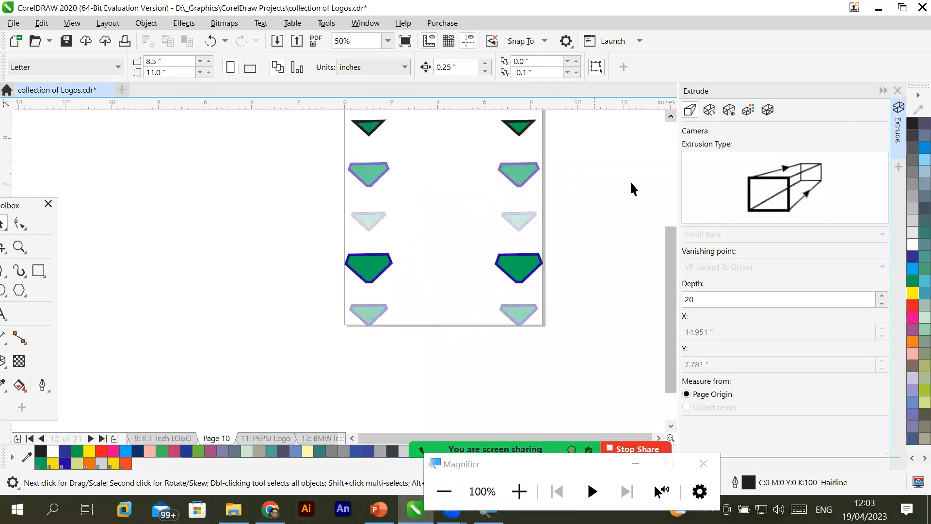
pyautogui.moveTo(670, 260); pyautogui.dragTo(673, 232)
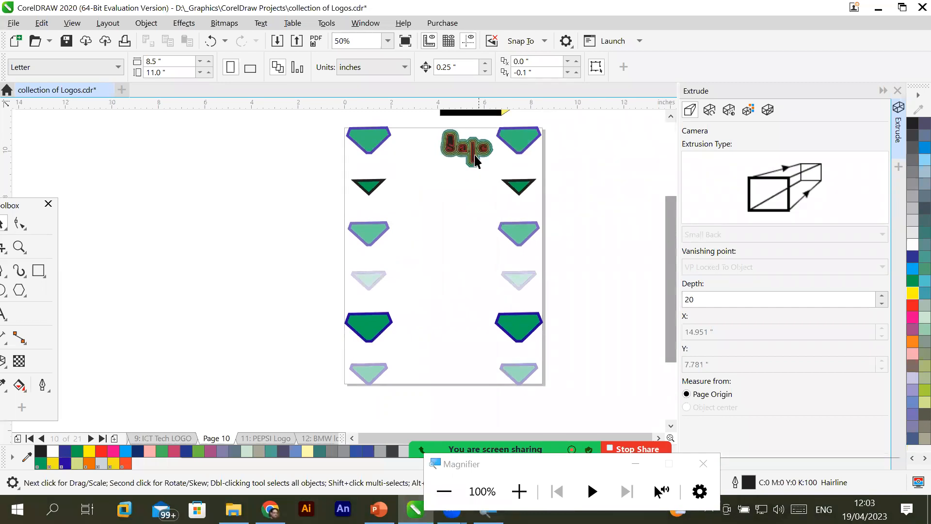
pyautogui.click(456, 157)
pyautogui.moveTo(455, 156); pyautogui.dragTo(455, 157)
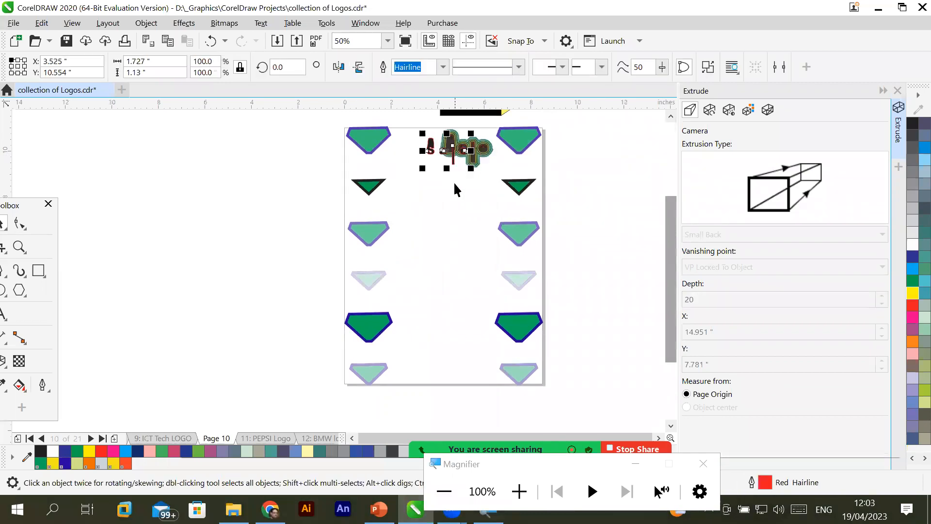
pyautogui.click(291, 197)
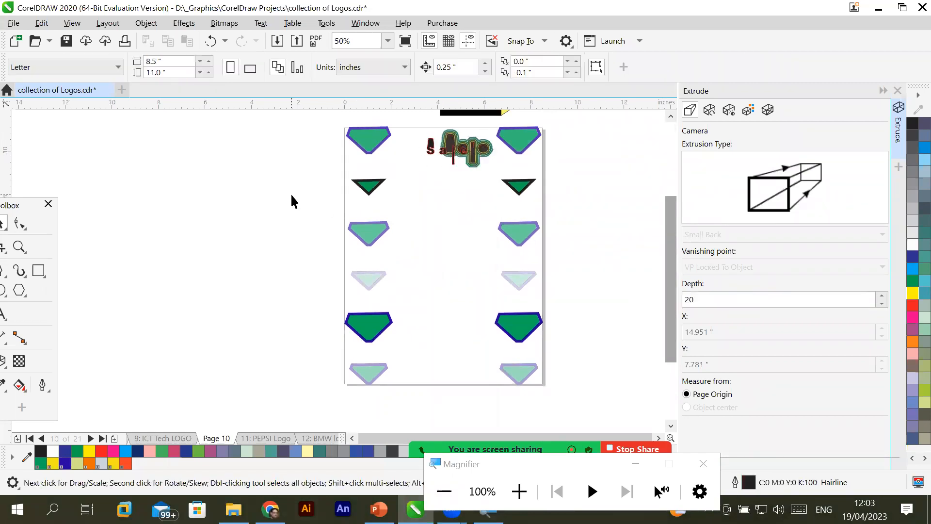
pyautogui.hotkey('ctrl', 'z')
# Select the Sale text together with its contours, move it left near the page's upper edge, and undo a further downward move
pyautogui.moveTo(423, 116); pyautogui.dragTo(493, 176)
pyautogui.click(447, 218)
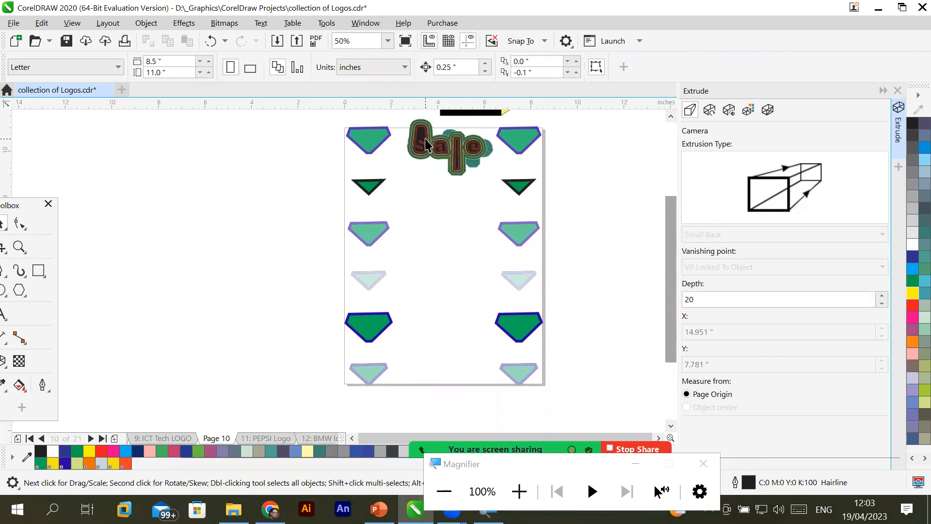
pyautogui.moveTo(461, 157); pyautogui.dragTo(462, 176)
pyautogui.click(130, 177)
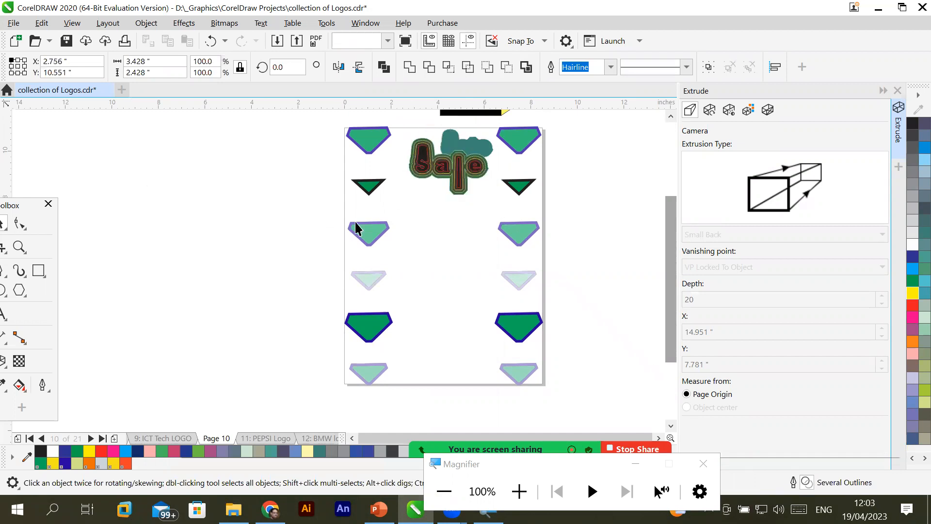
pyautogui.hotkey('ctrl', 'z')
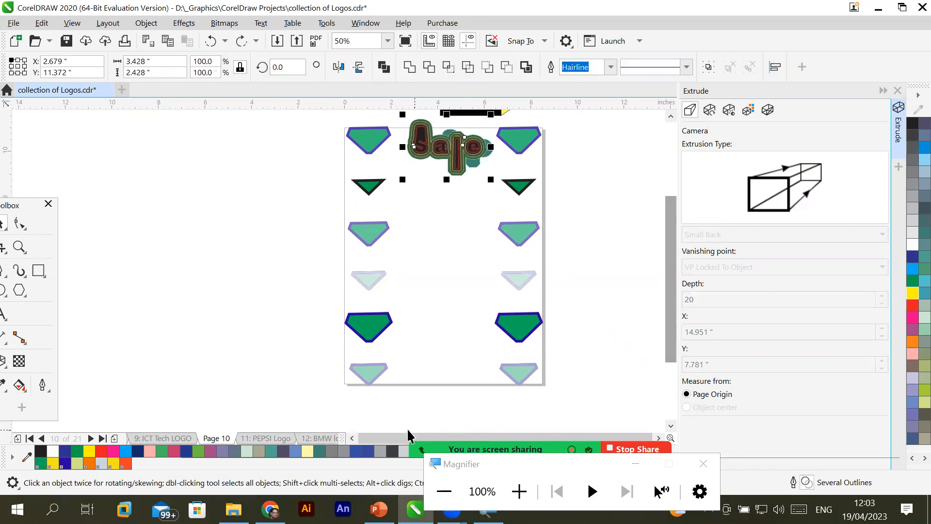
# Draw a circle about 2.28 inches in diameter on the empty area left of the page and fill it with blue
pyautogui.click(353, 439)
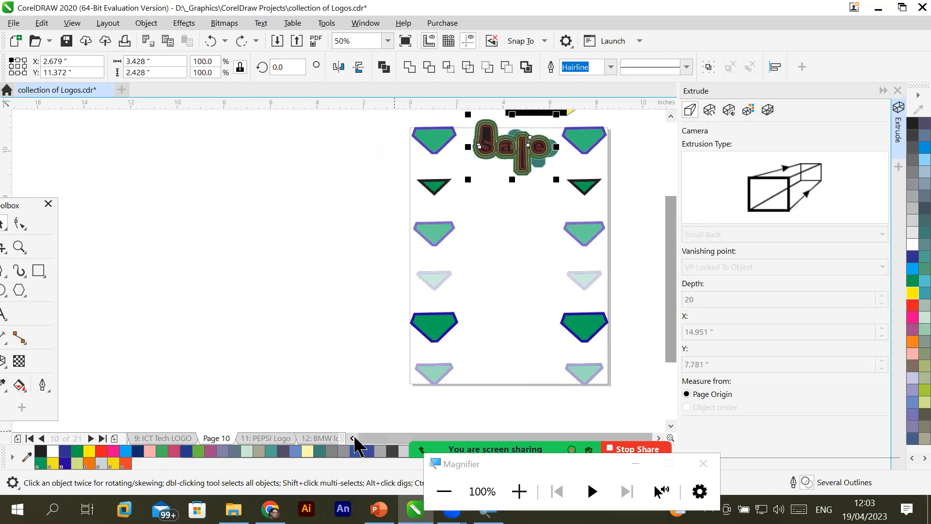
pyautogui.click(353, 439)
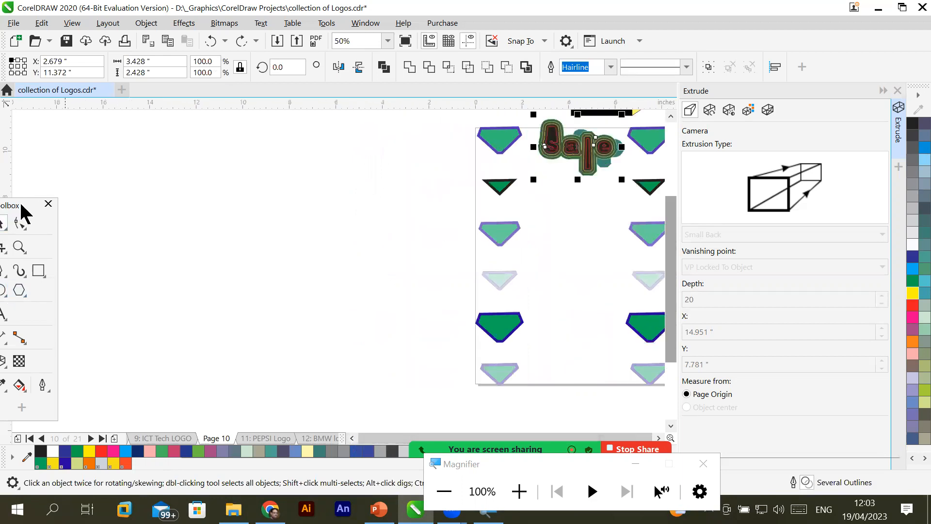
pyautogui.moveTo(19, 206); pyautogui.dragTo(104, 206)
pyautogui.click(85, 291)
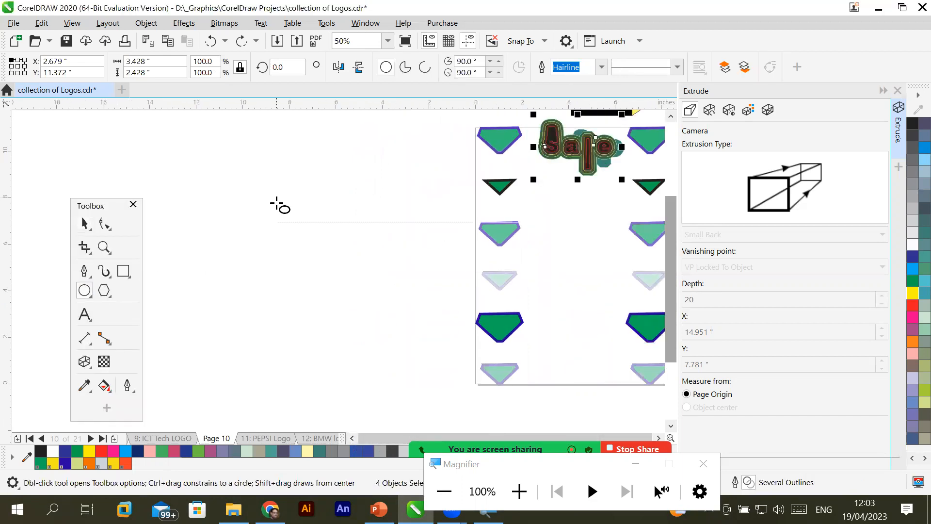
pyautogui.moveTo(246, 222)
pyautogui.mouseDown()
pyautogui.moveTo(277, 236)
pyautogui.moveTo(271, 225)
pyautogui.moveTo(281, 236)
pyautogui.mouseUp()
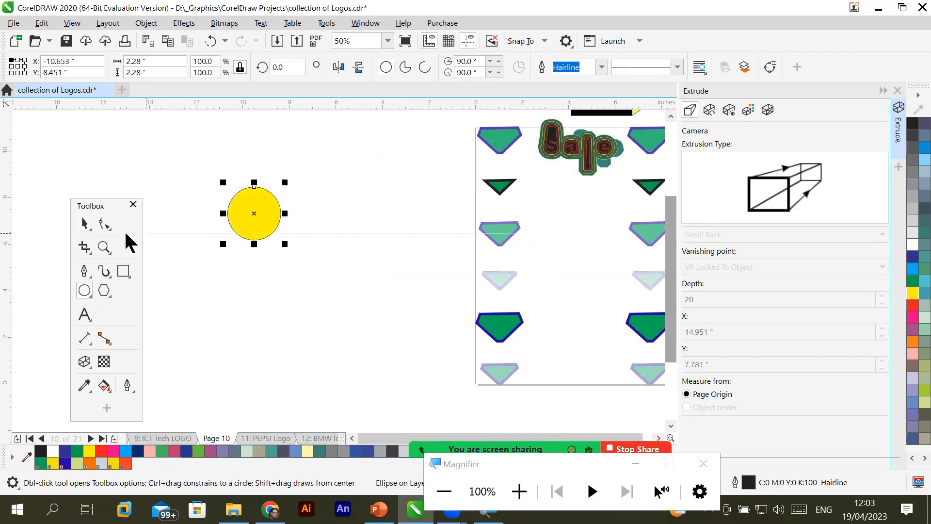
pyautogui.click(913, 269)
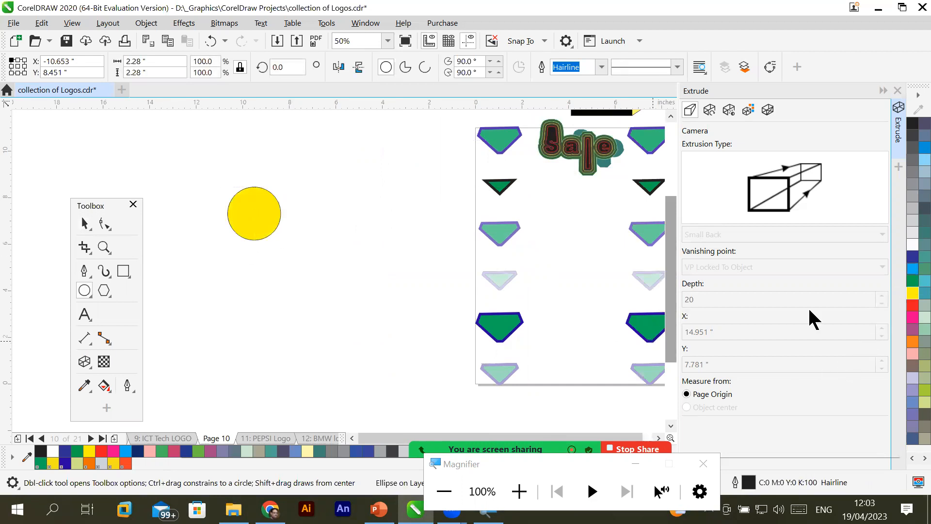
# Copy the blue circle twice to the right to form a horizontal row of three touching circles
pyautogui.click(88, 231)
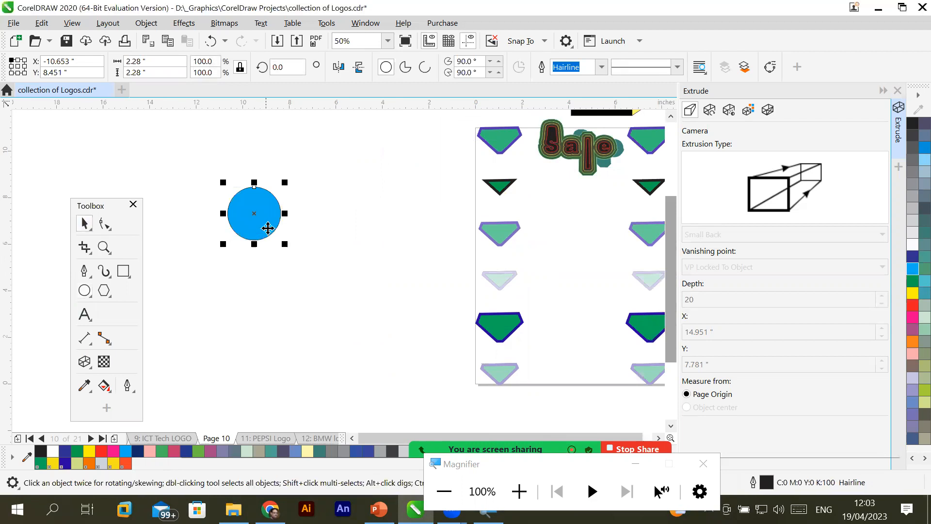
pyautogui.moveTo(253, 224); pyautogui.dragTo(309, 226)
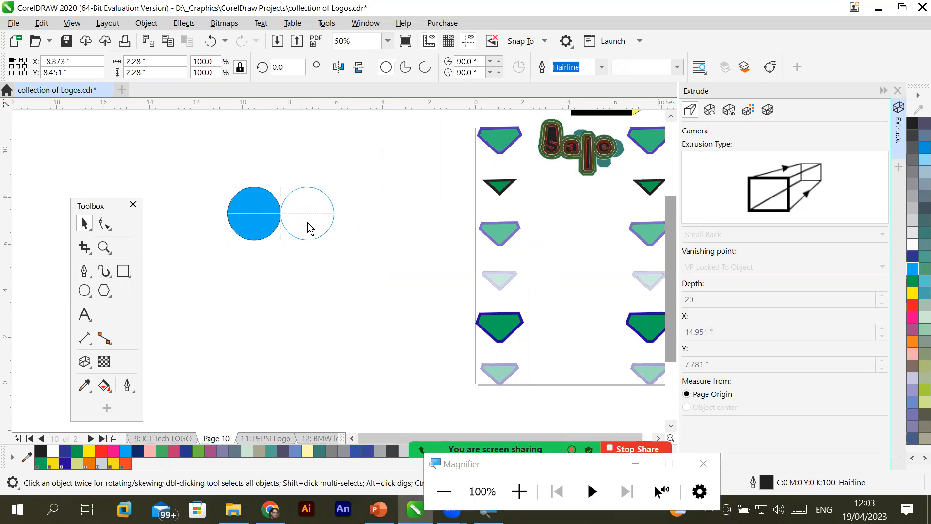
pyautogui.moveTo(308, 226); pyautogui.dragTo(361, 228)
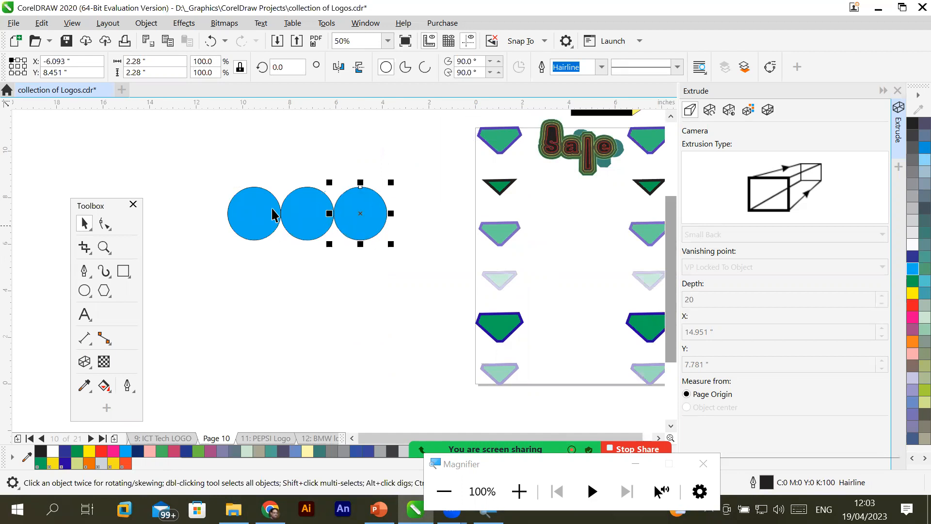
# Copy two of the blue circles below the row, centered beneath its gaps, to form a second row of two circles
pyautogui.keyDown('shift'); pyautogui.click(301, 208); pyautogui.keyUp('shift')
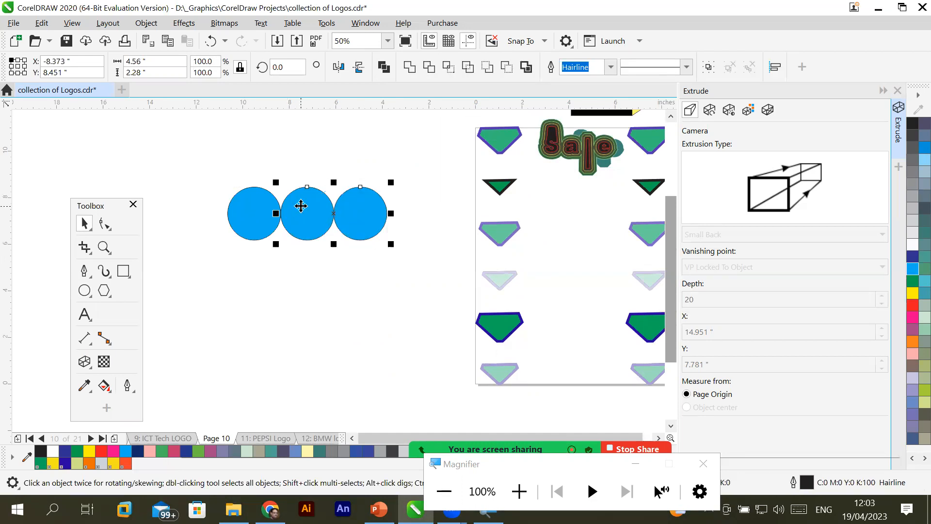
pyautogui.moveTo(360, 218); pyautogui.dragTo(333, 270)
pyautogui.click(287, 349)
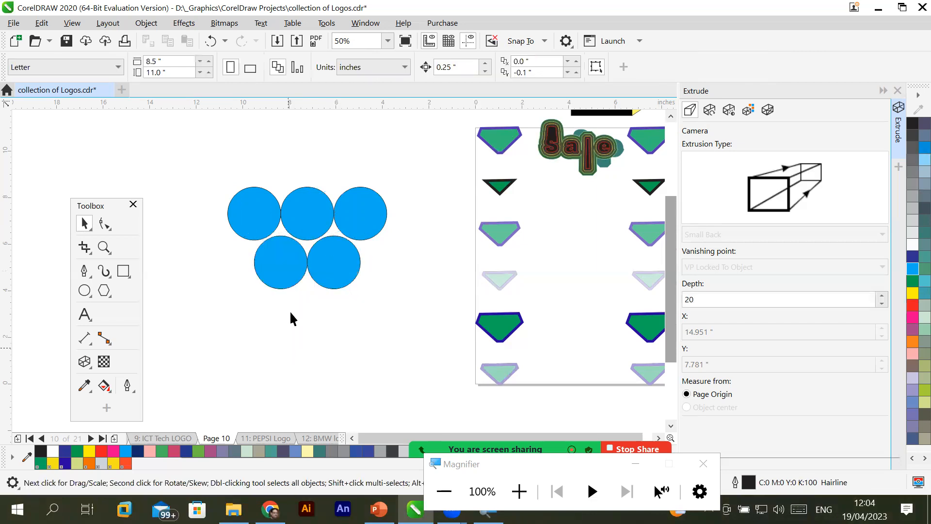
# Reduce the nudge distance and move the two lower circles up about 0.1 inch so they meet the upper row
pyautogui.click(282, 277)
pyautogui.keyDown('shift'); pyautogui.click(356, 273); pyautogui.keyUp('shift')
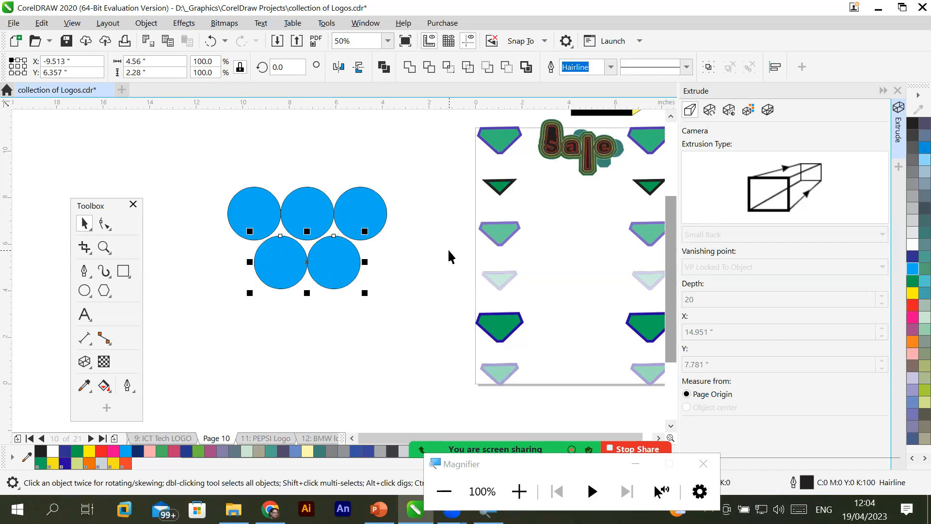
pyautogui.click(380, 382)
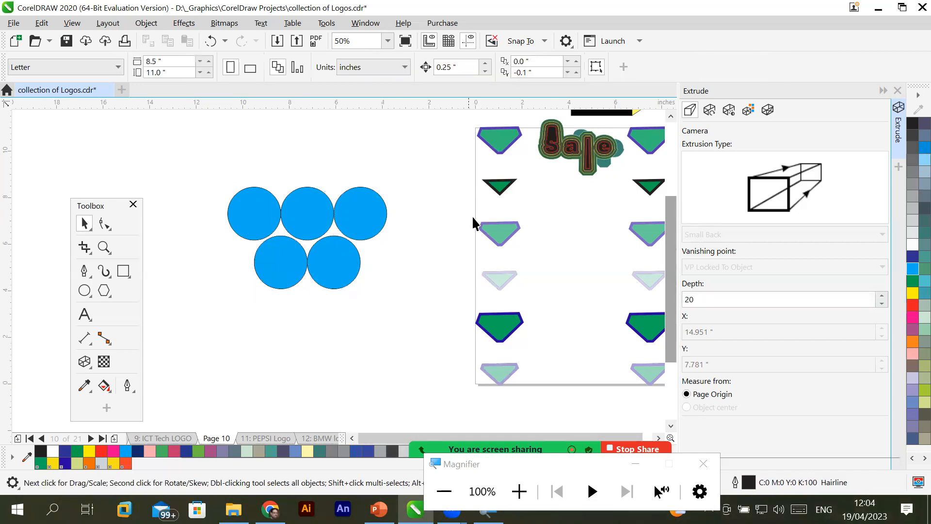
pyautogui.click(484, 71)
pyautogui.click(485, 71)
pyautogui.click(485, 71)
pyautogui.click(290, 265)
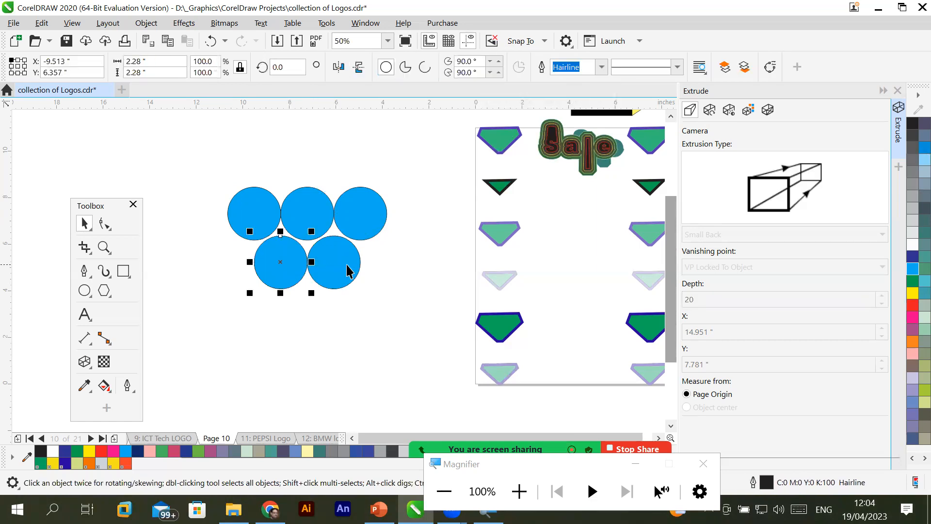
pyautogui.press('Up')
pyautogui.press('Up')
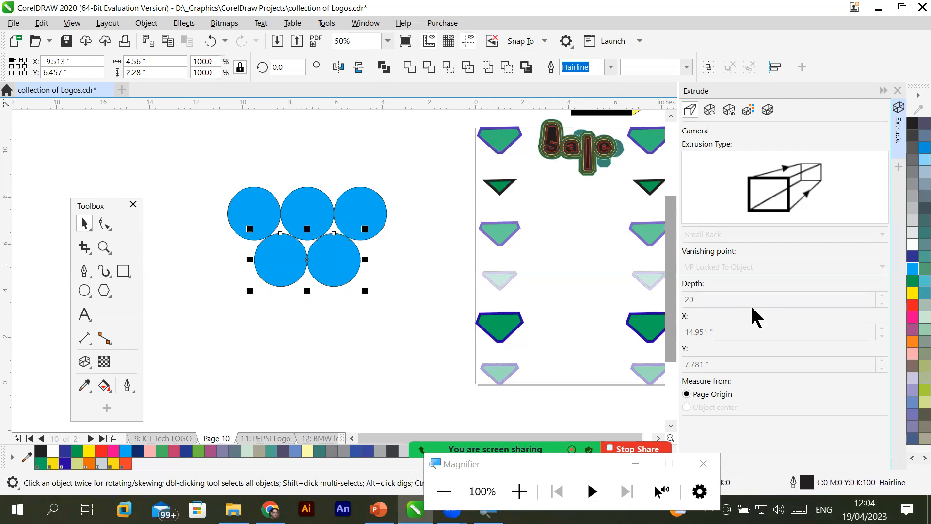
# Select all five blue circles and group them
pyautogui.click(366, 371)
pyautogui.moveTo(194, 162); pyautogui.dragTo(416, 315)
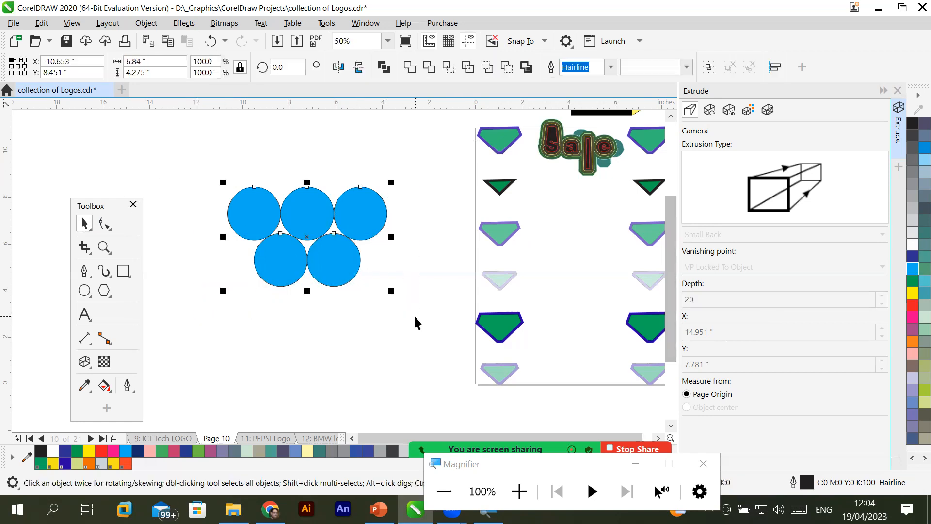
pyautogui.rightClick(349, 220)
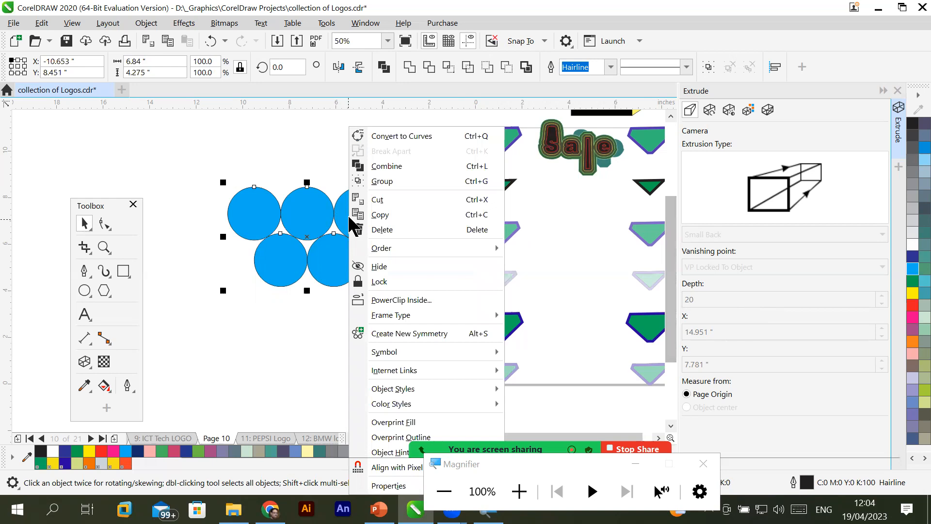
pyautogui.click(381, 180)
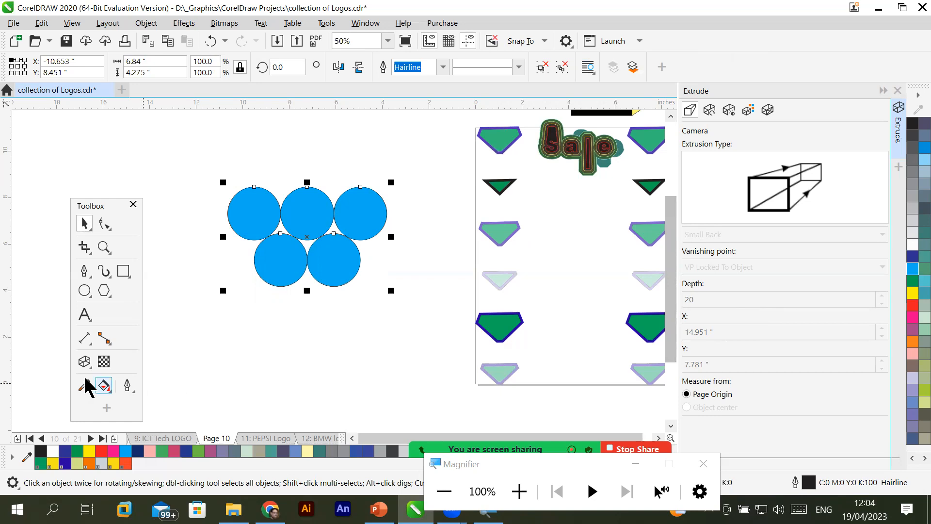
# Activate the Extrude tool for the circle group and collapse the Extrude docker to widen the drawing area
pyautogui.click(84, 362)
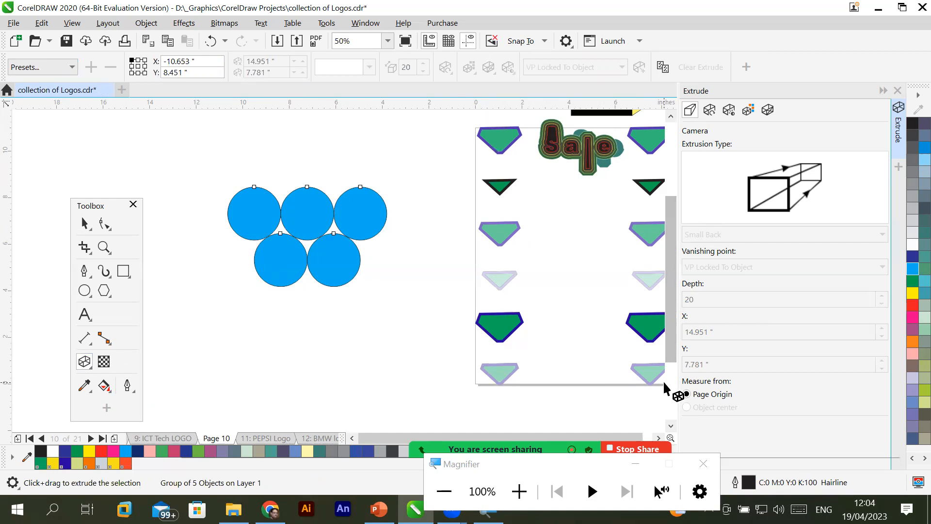
pyautogui.click(659, 437)
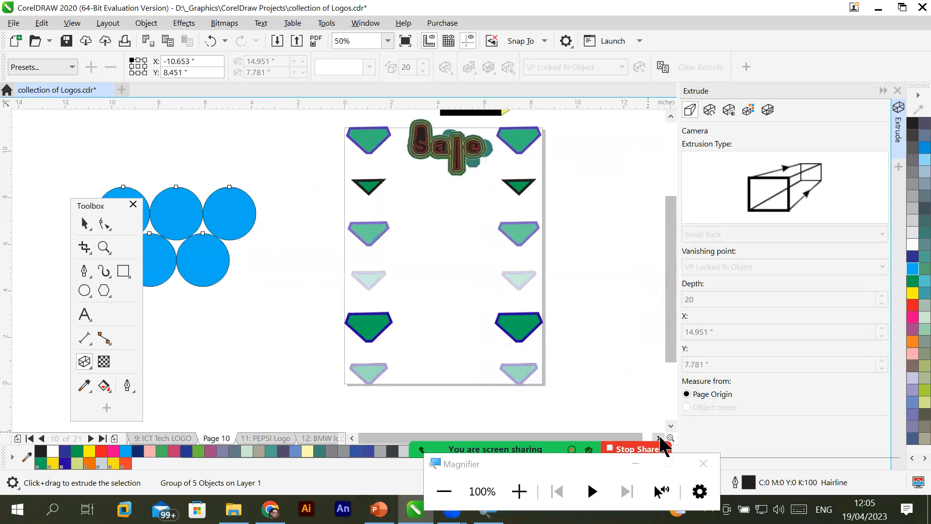
pyautogui.click(883, 90)
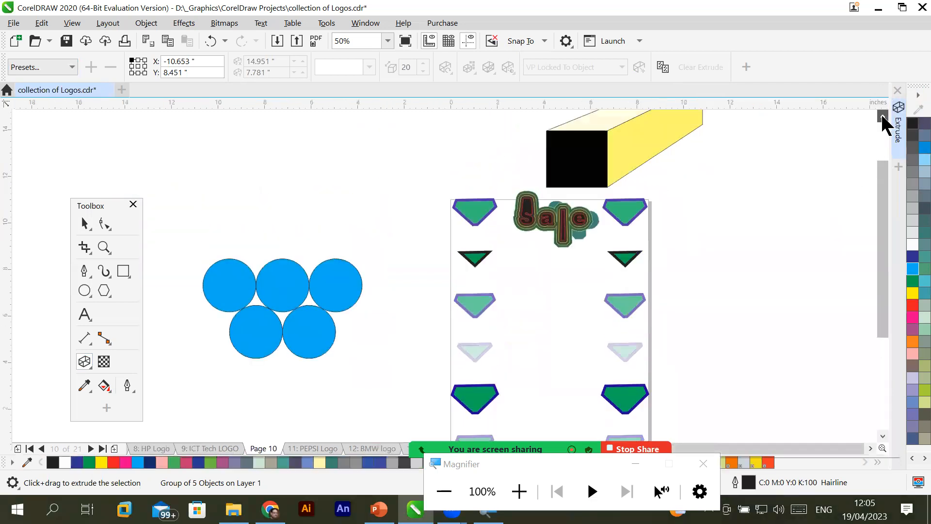
pyautogui.click(881, 112)
# Try to extrude the circle group diagonally down toward the page's lower edge
pyautogui.moveTo(303, 326); pyautogui.dragTo(418, 432)
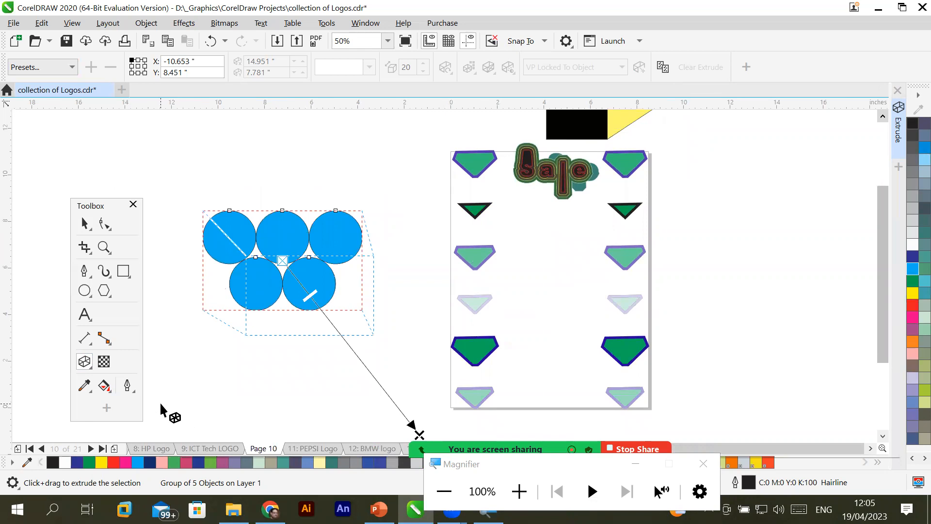
pyautogui.click(380, 136)
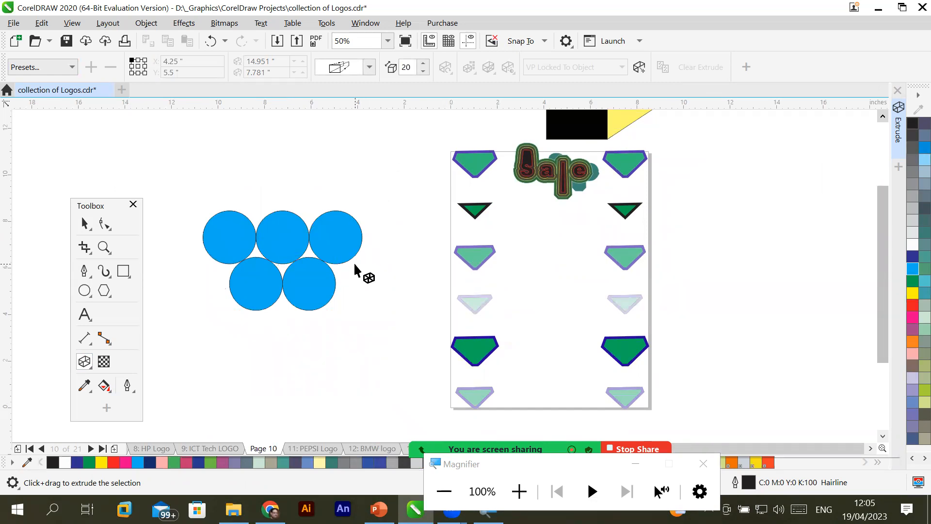
pyautogui.scroll(-1, 357, 268)
pyautogui.scroll(1, 343, 318)
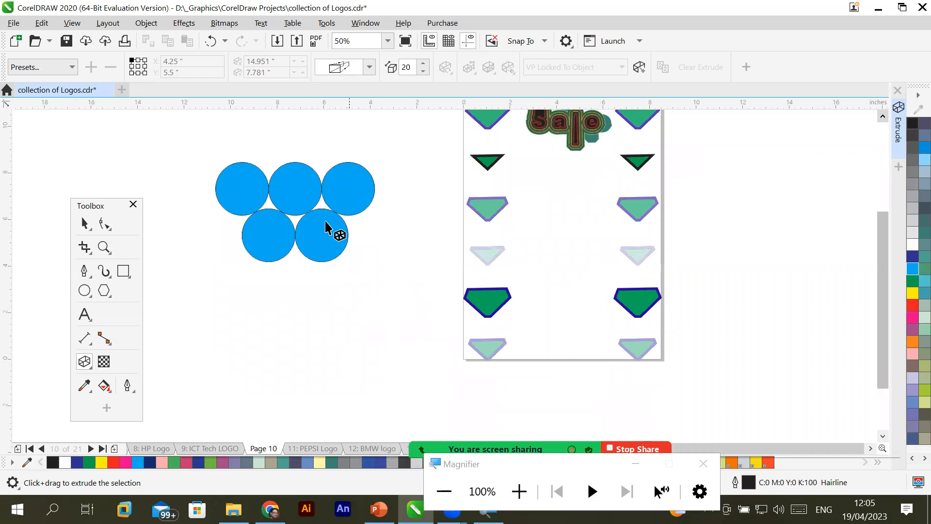
# Extrude the circle group diagonally up and to the right, with the vanishing point at about 6.507, 6.159 inches and a depth of 63
pyautogui.click(883, 117)
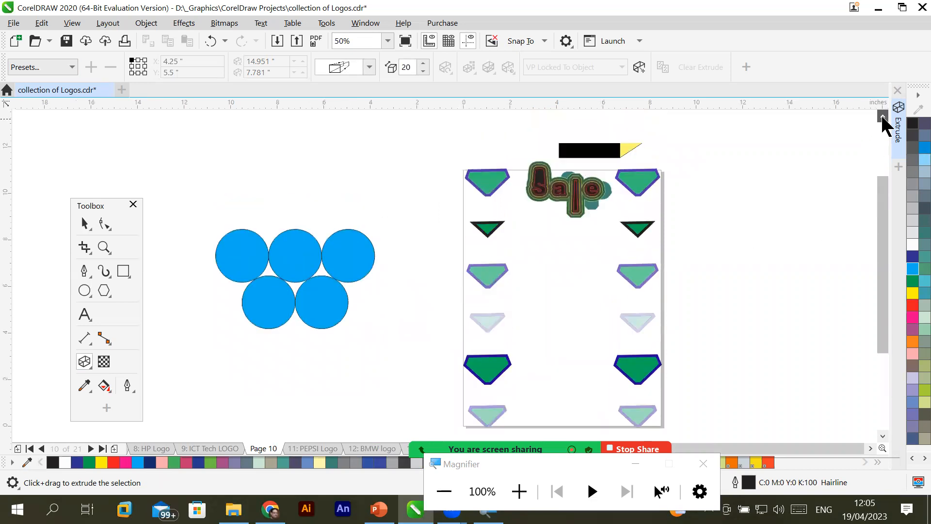
pyautogui.click(883, 116)
pyautogui.click(296, 286)
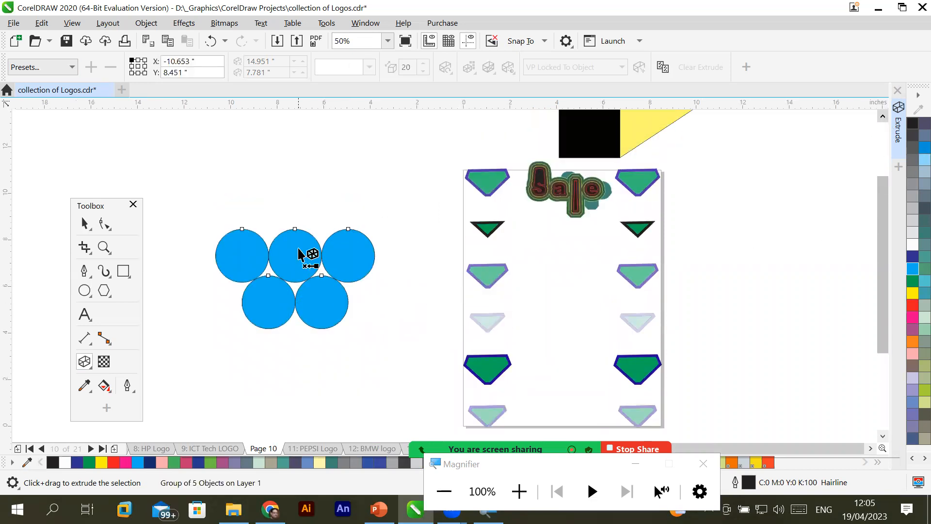
pyautogui.moveTo(299, 253); pyautogui.dragTo(422, 150)
pyautogui.scroll(1, 318, 233)
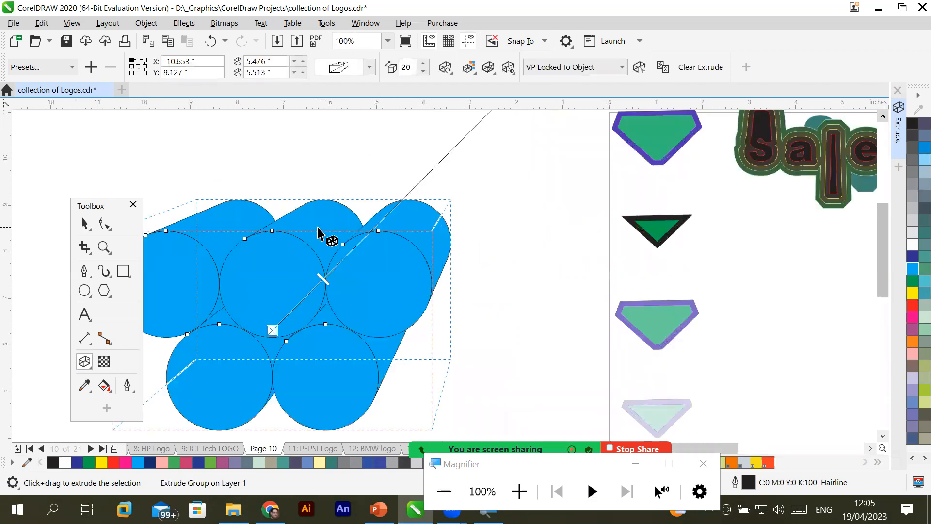
pyautogui.scroll(-1, 334, 238)
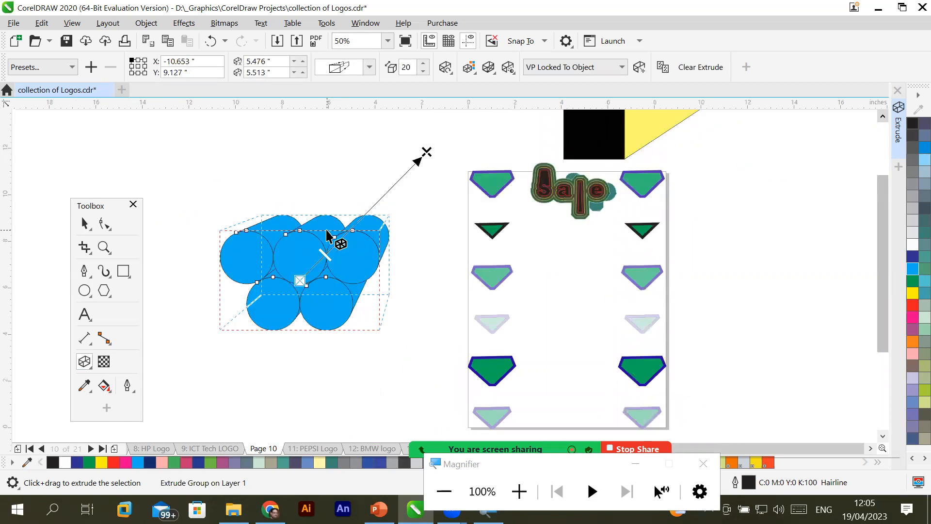
pyautogui.moveTo(429, 146); pyautogui.dragTo(451, 137)
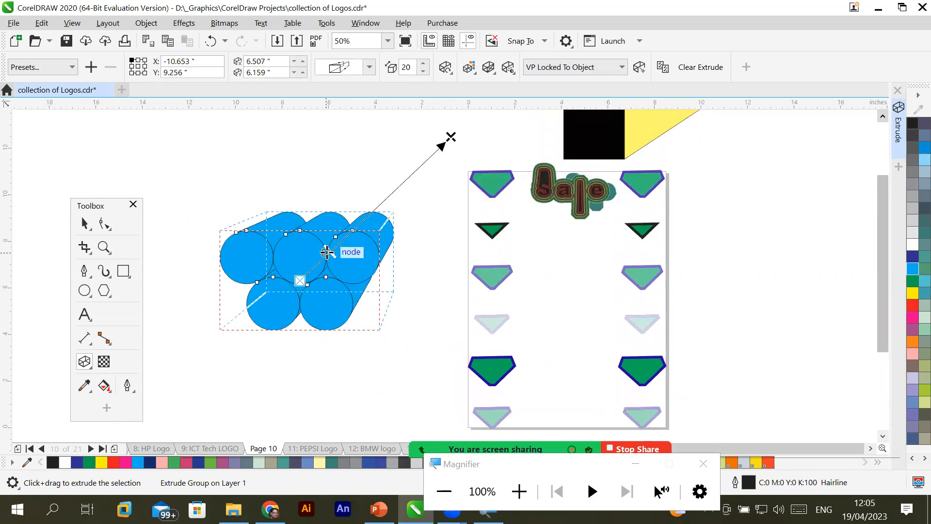
pyautogui.moveTo(327, 252); pyautogui.dragTo(397, 191)
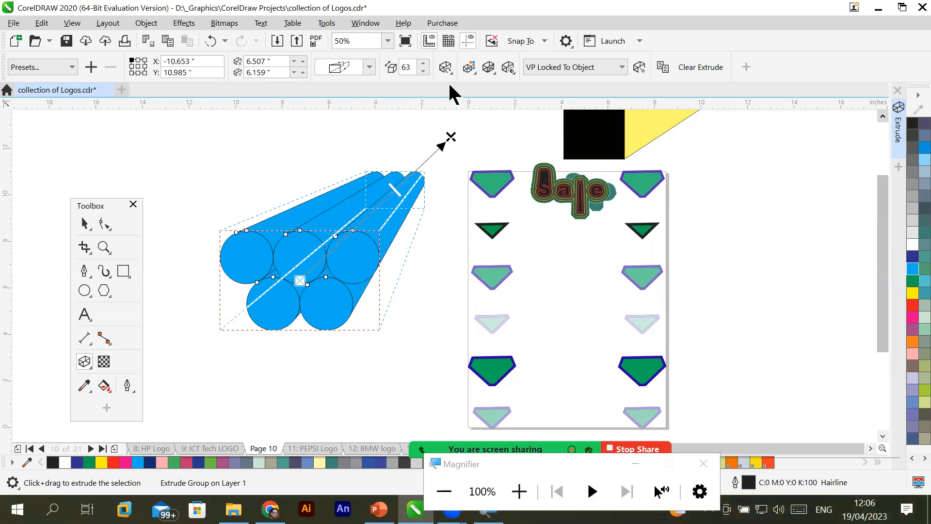
pyautogui.click(474, 68)
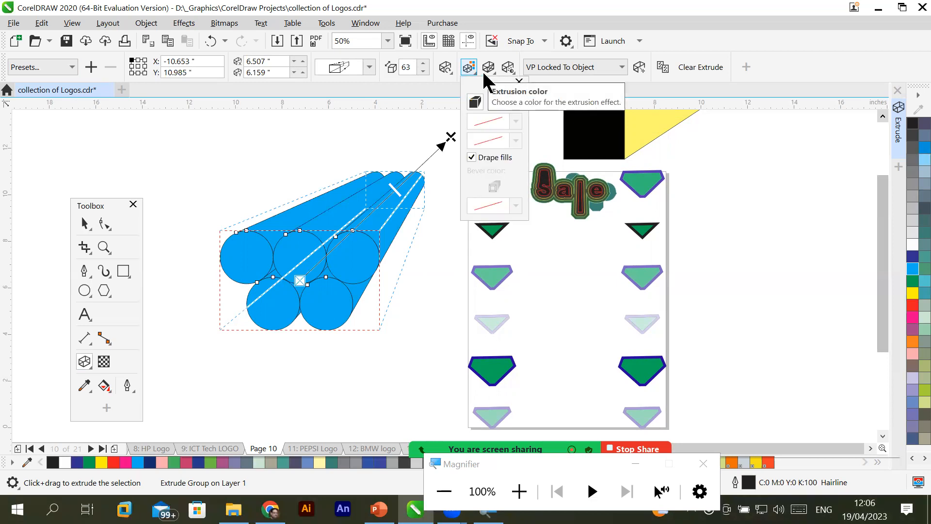
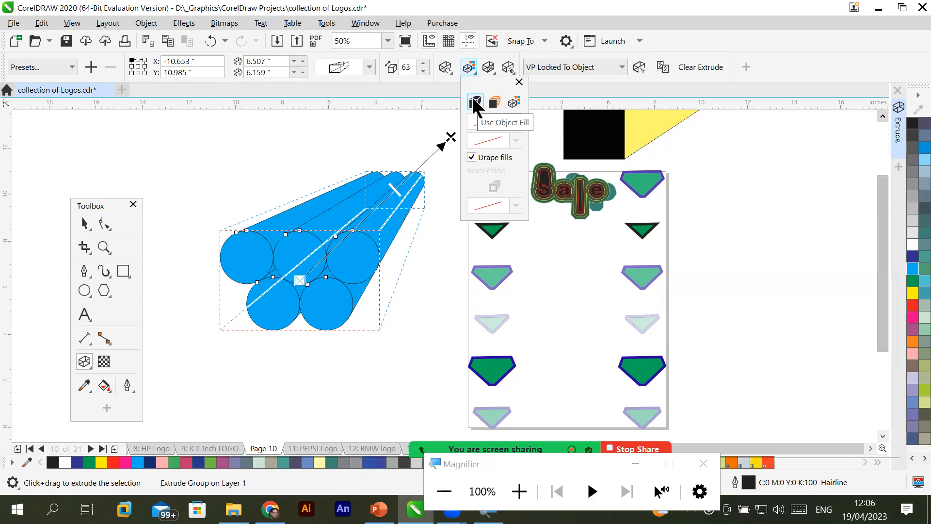
pyautogui.click(449, 72)
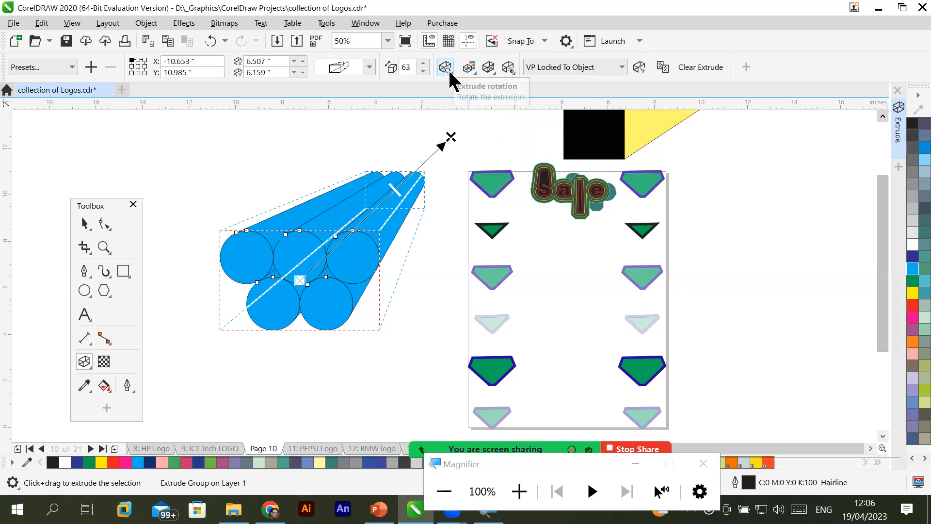
pyautogui.click(445, 68)
pyautogui.click(445, 68)
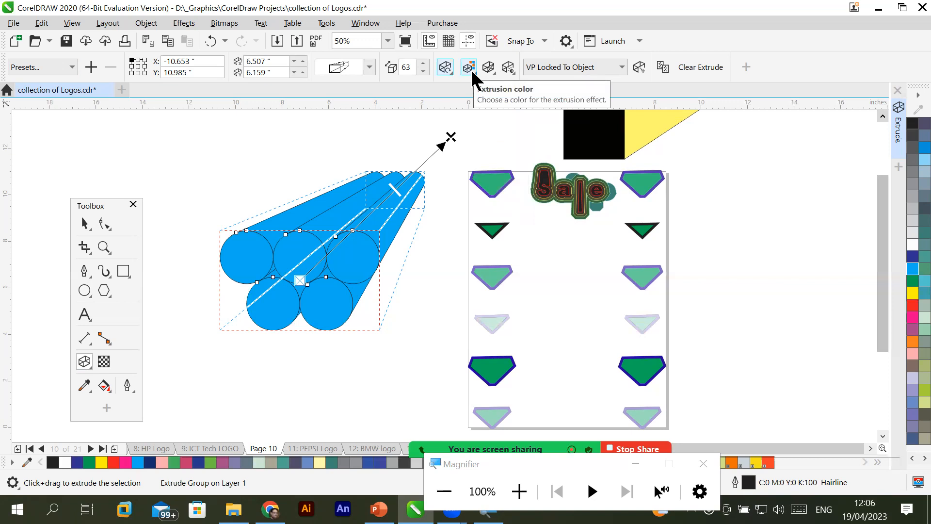
# Switch the tubes' extrusion color to a solid color and set it to dark blue, C100 M87 Y0 K0
pyautogui.click(470, 68)
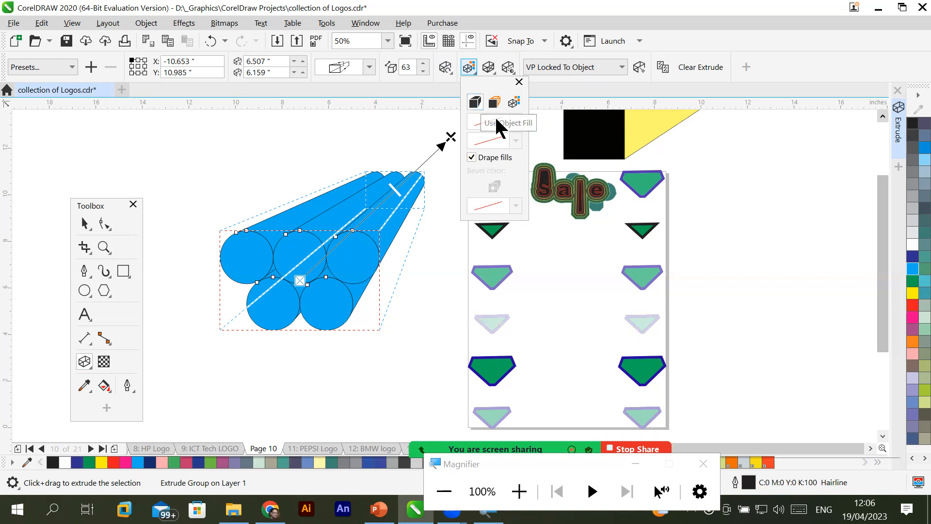
pyautogui.click(475, 102)
pyautogui.click(494, 101)
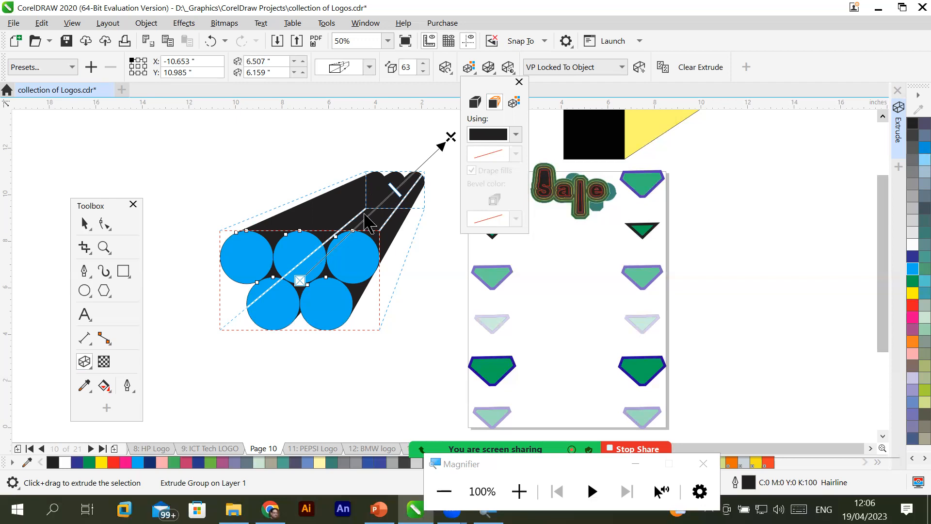
pyautogui.click(515, 134)
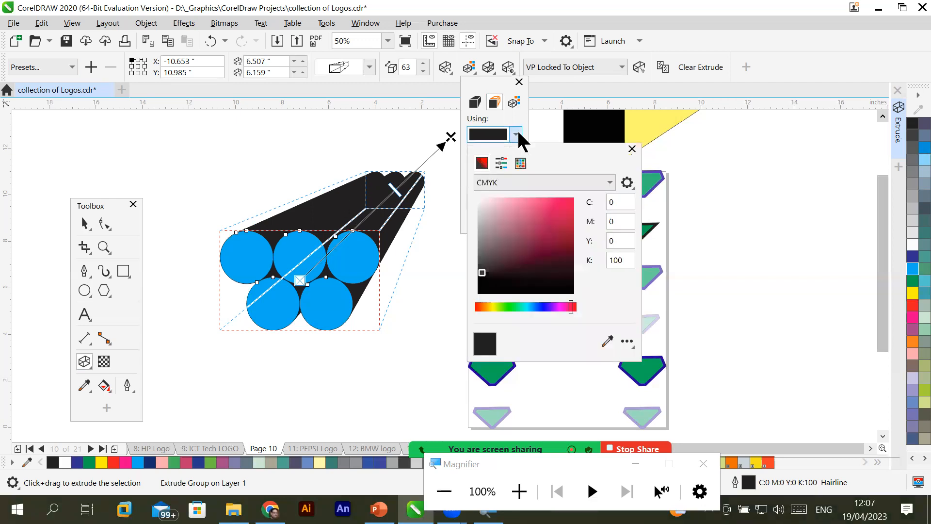
pyautogui.click(535, 203)
pyautogui.click(566, 214)
pyautogui.click(543, 307)
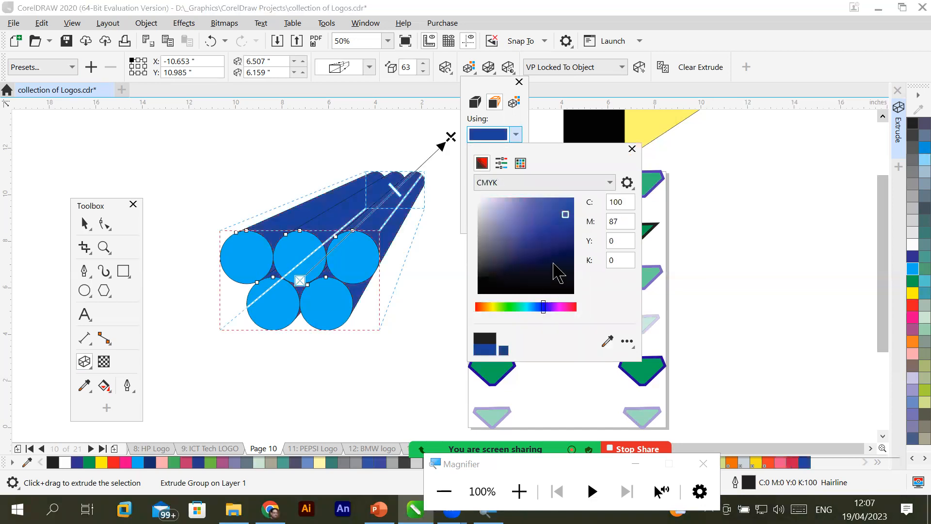
# Try a lighter blue, C80 M76 Y0 K0, for the solid extrusion color, and set it to green, C53 M0 Y100 K0
pyautogui.click(557, 237)
pyautogui.click(536, 215)
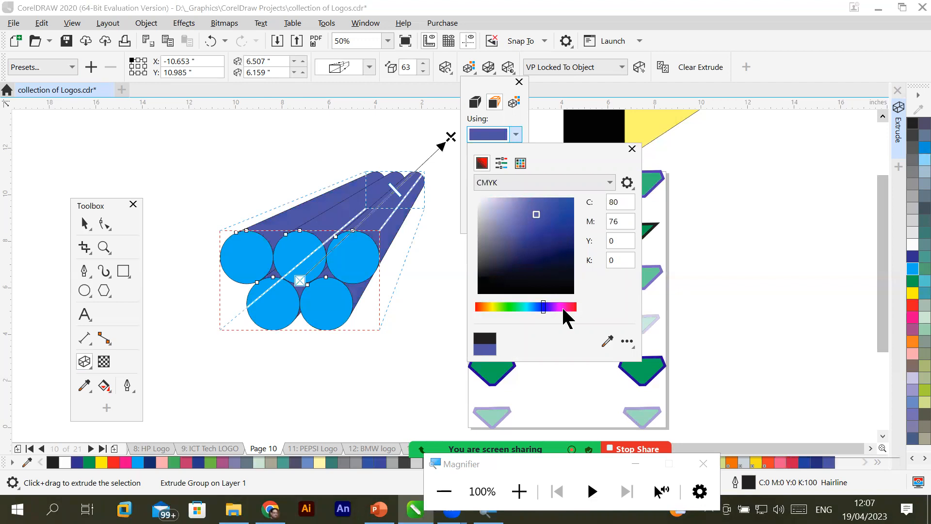
pyautogui.click(573, 307)
pyautogui.click(501, 307)
pyautogui.click(569, 201)
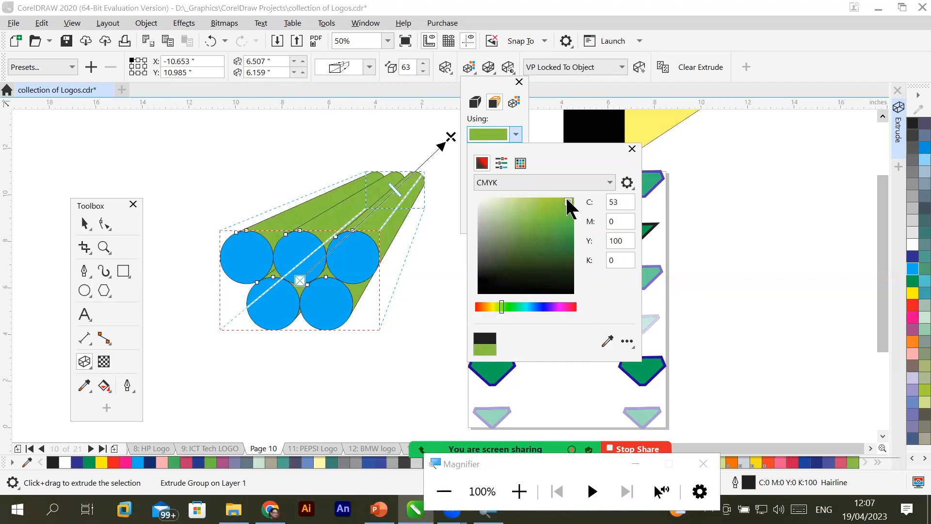
pyautogui.click(517, 133)
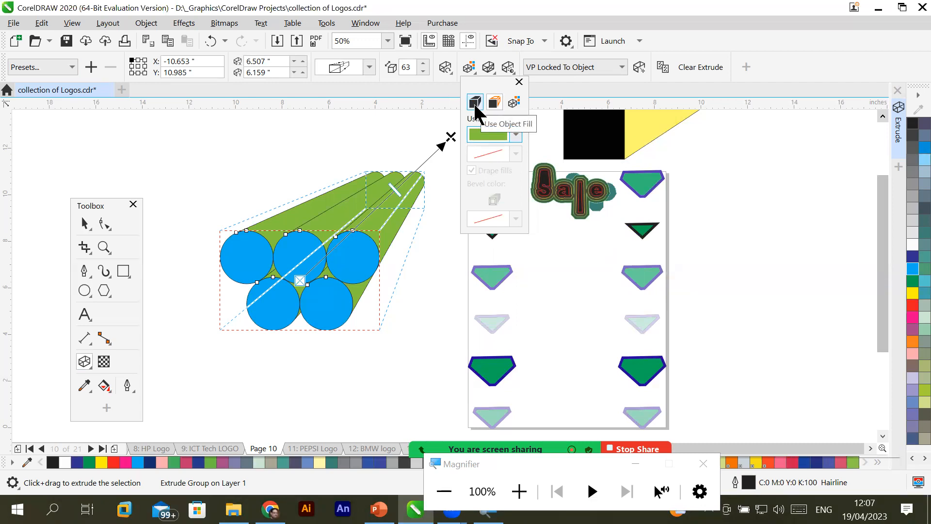
pyautogui.click(492, 101)
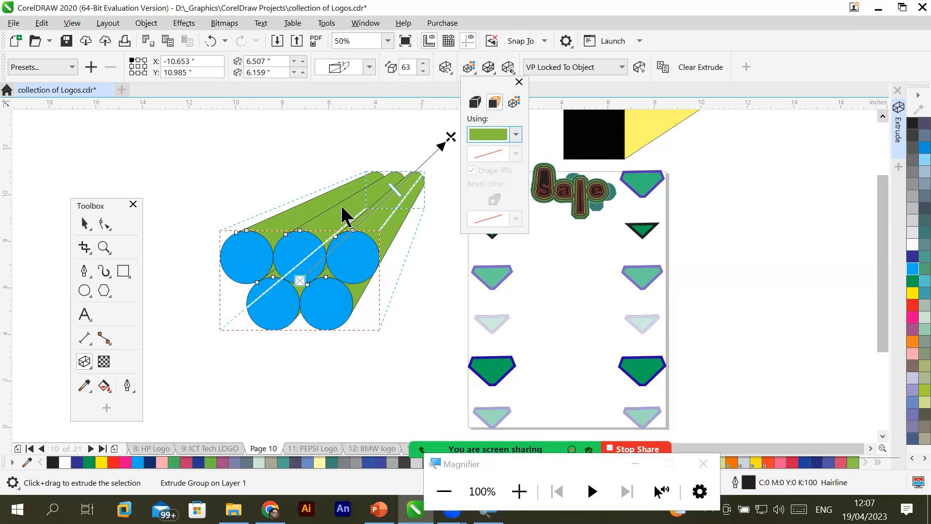
# Switch the tubes' extrusion color to color shading and set its From color to green, C64 M0 Y100 K0
pyautogui.click(514, 102)
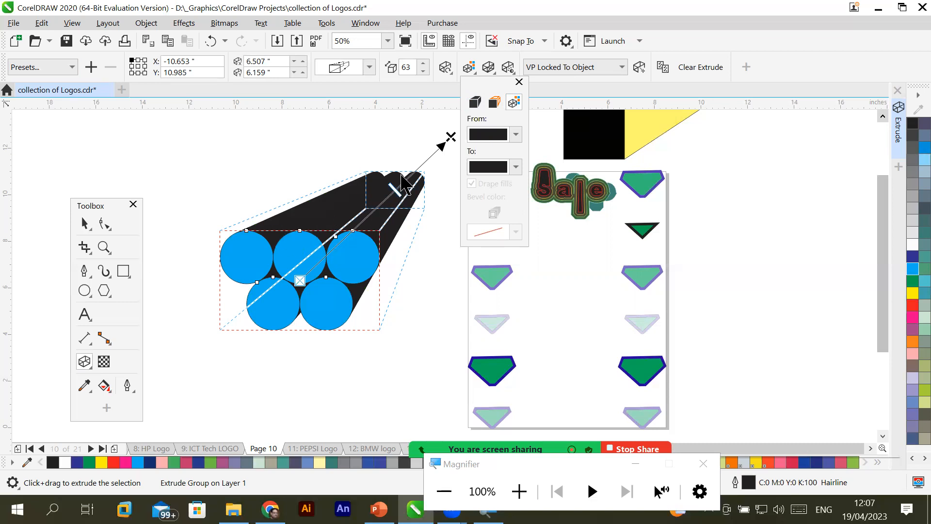
pyautogui.click(516, 135)
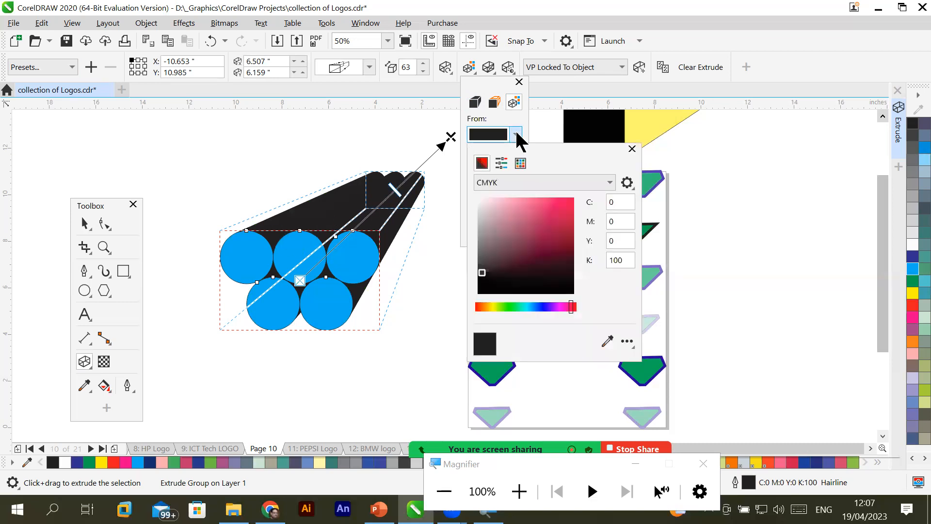
pyautogui.click(507, 306)
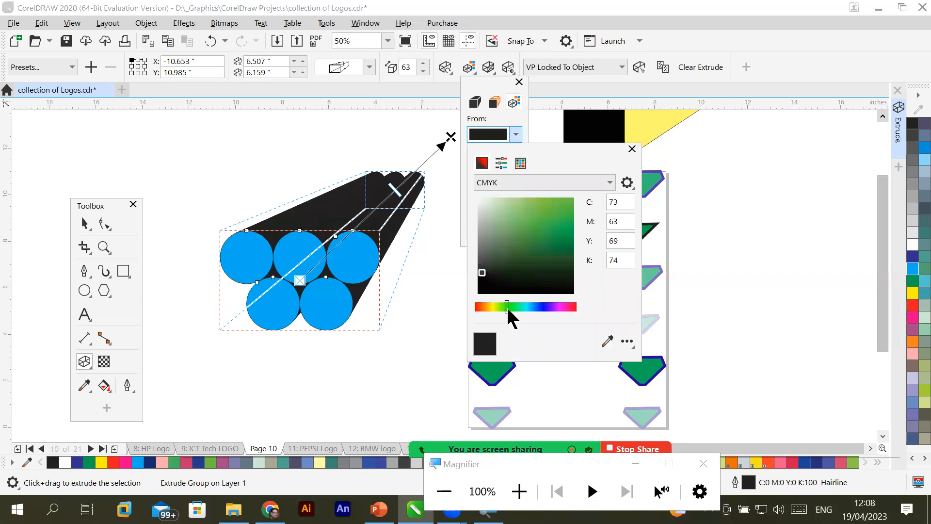
pyautogui.click(543, 209)
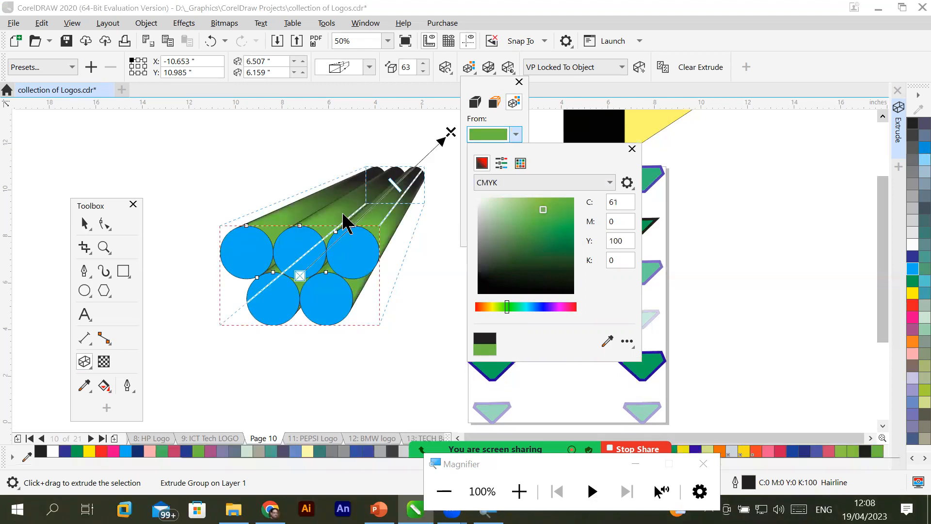
pyautogui.click(564, 201)
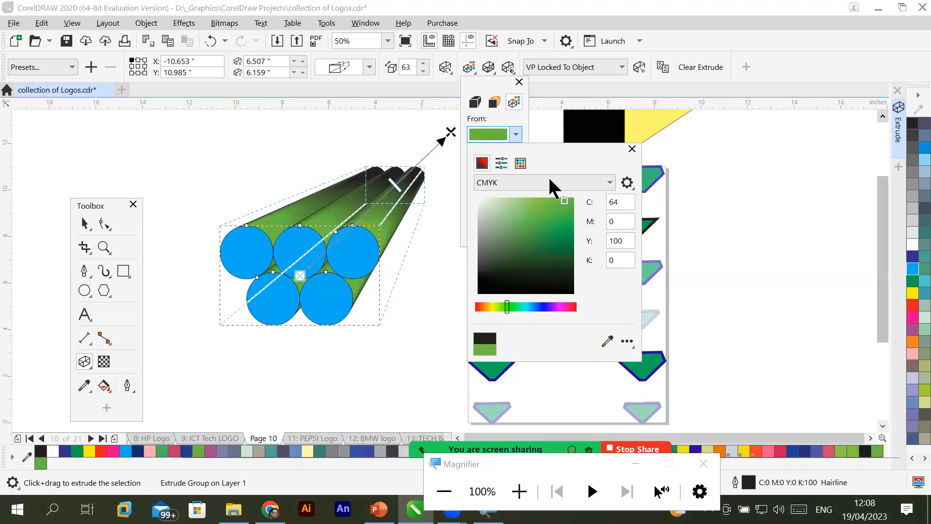
pyautogui.click(517, 135)
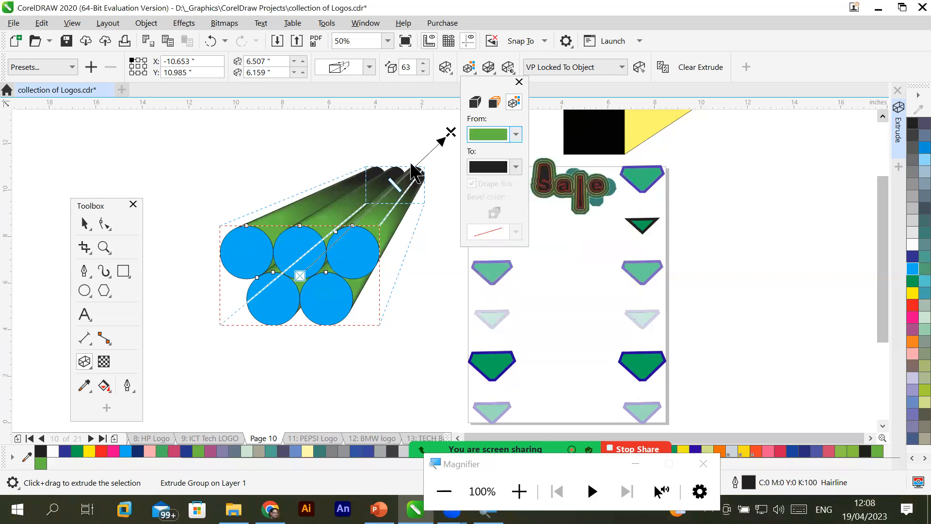
# Set the To color of the extrusion shading to pinkish red, C0 M100 Y49 K0, and deselect the tubes
pyautogui.click(515, 167)
pyautogui.click(570, 235)
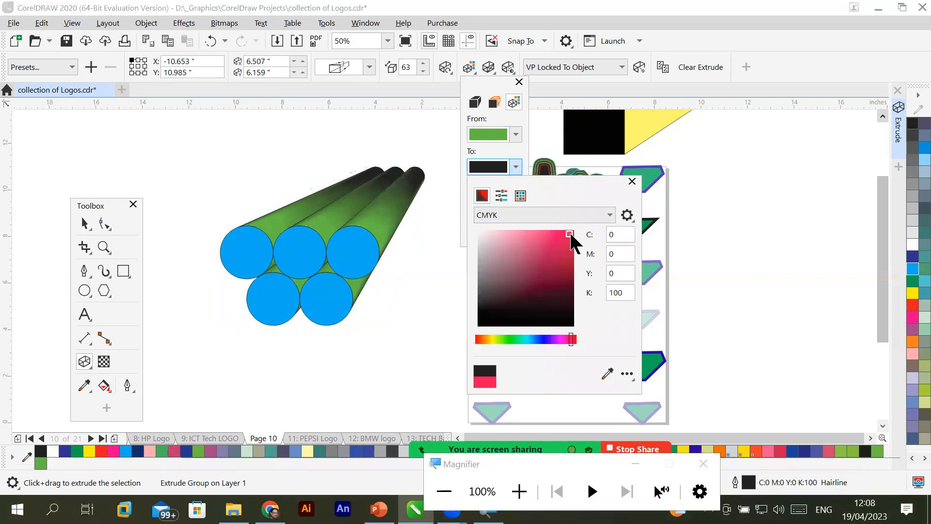
pyautogui.moveTo(564, 242); pyautogui.dragTo(565, 234)
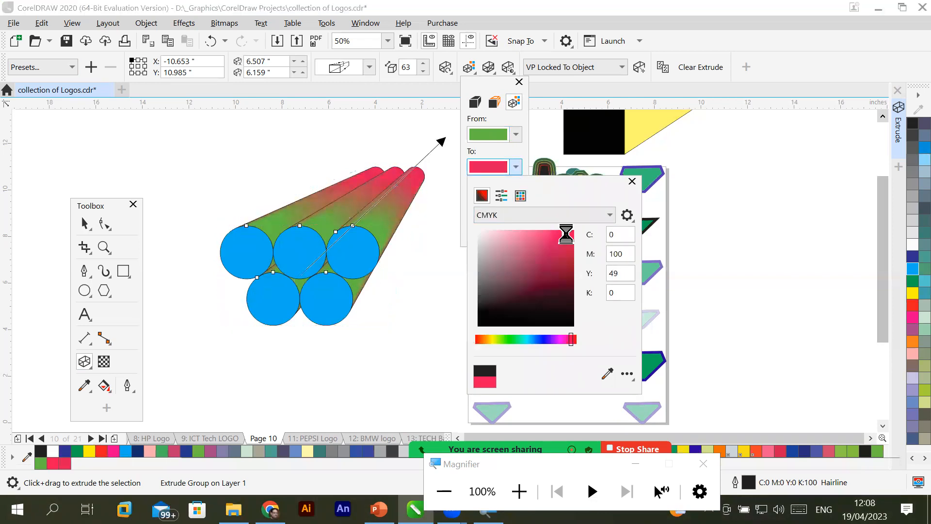
pyautogui.click(452, 168)
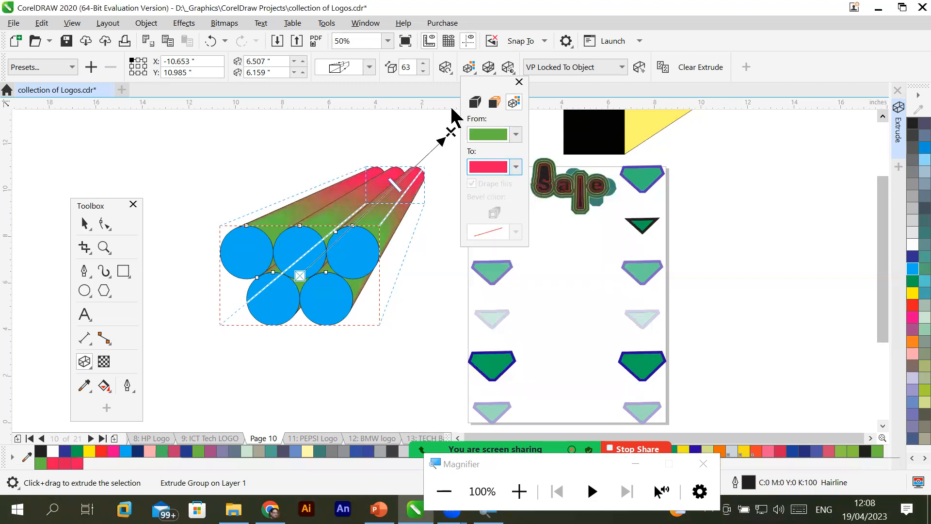
pyautogui.click(469, 68)
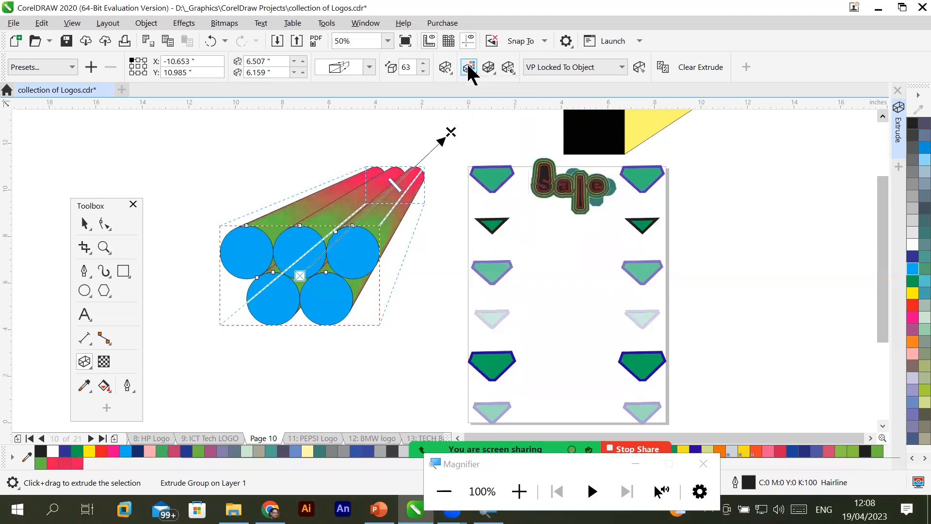
pyautogui.click(247, 146)
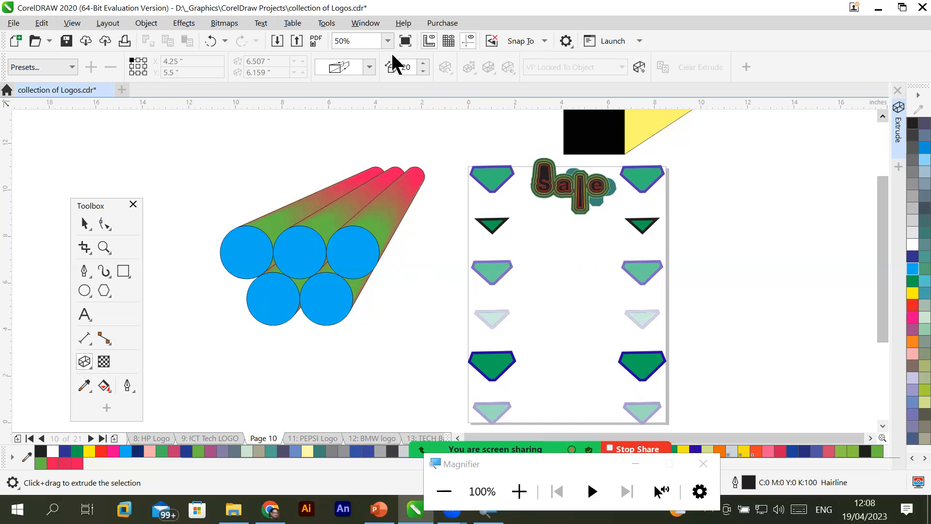
# Move the tubes' vanishing point up-left to about -6.014, 6.075 inches with depth 77, and over to about 5.278, 2.638 inches
pyautogui.click(357, 203)
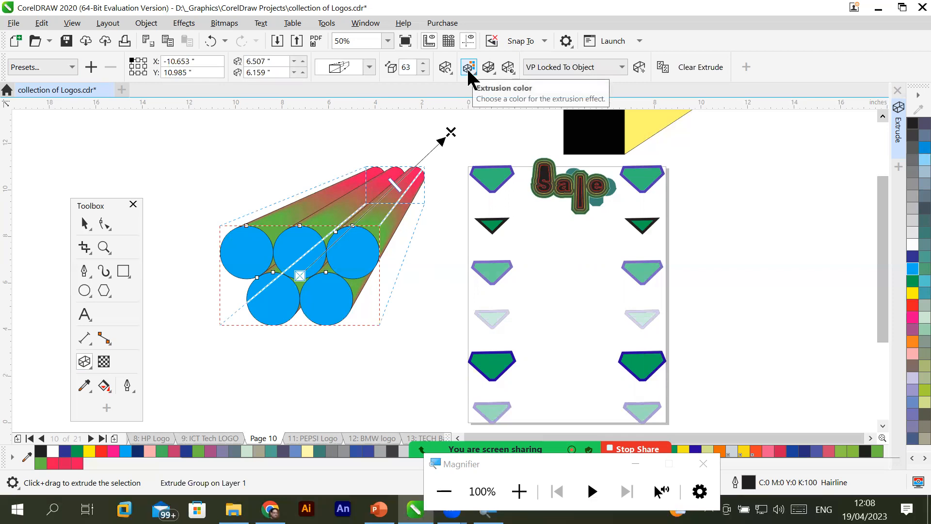
pyautogui.moveTo(395, 183); pyautogui.dragTo(160, 134)
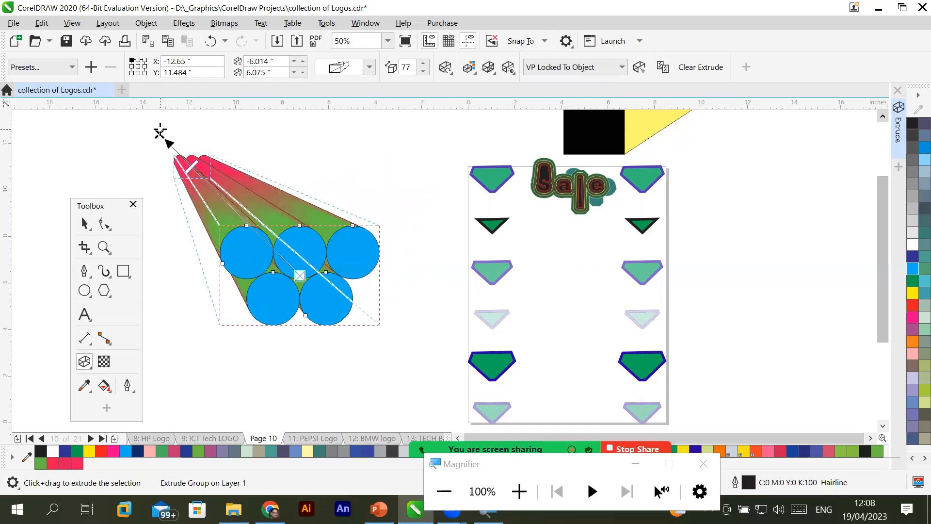
pyautogui.moveTo(160, 134); pyautogui.dragTo(423, 213)
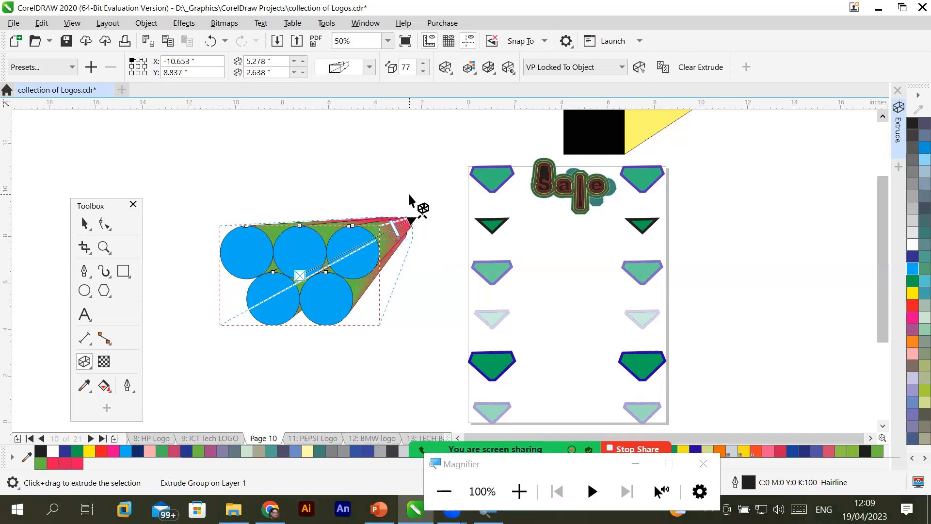
pyautogui.scroll(2, 418, 205)
pyautogui.scroll(-2, 367, 338)
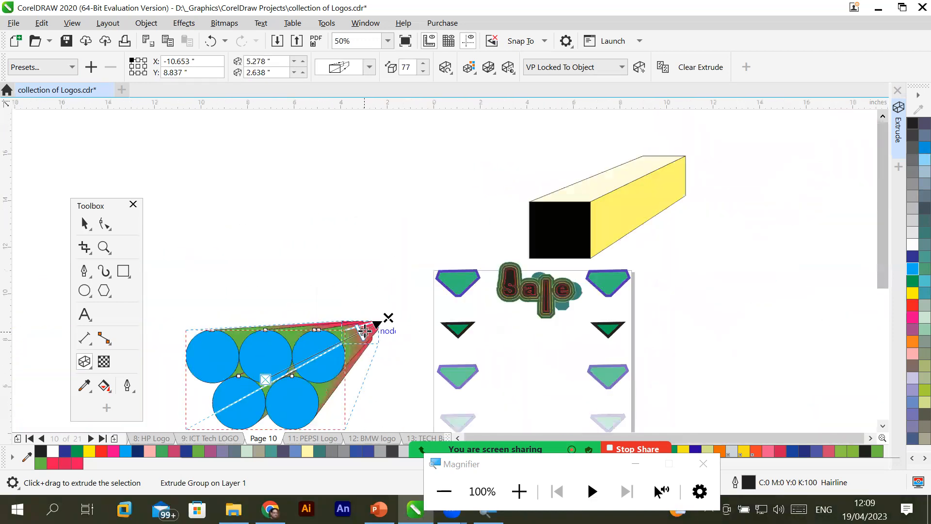
# Shorten the tubes by reducing the extrusion depth to 28 and further to 14
pyautogui.moveTo(352, 338); pyautogui.dragTo(299, 365)
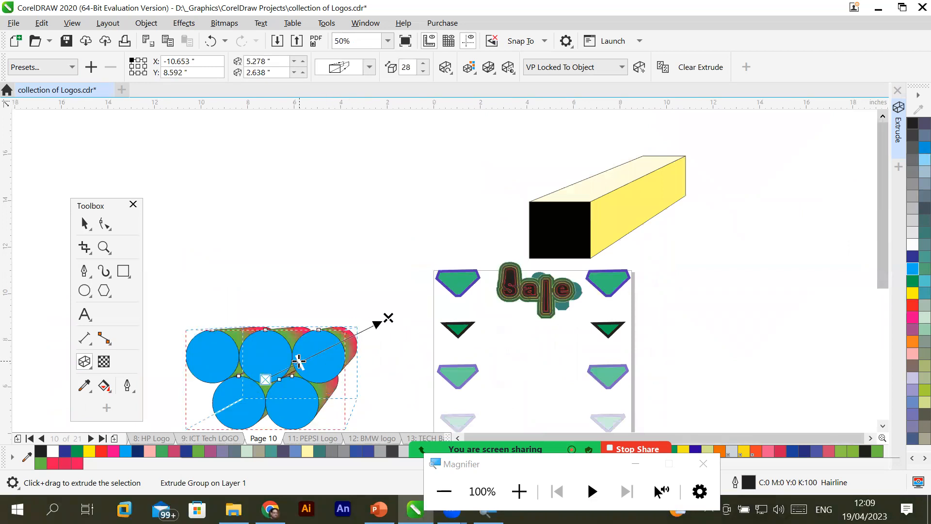
pyautogui.click(299, 366)
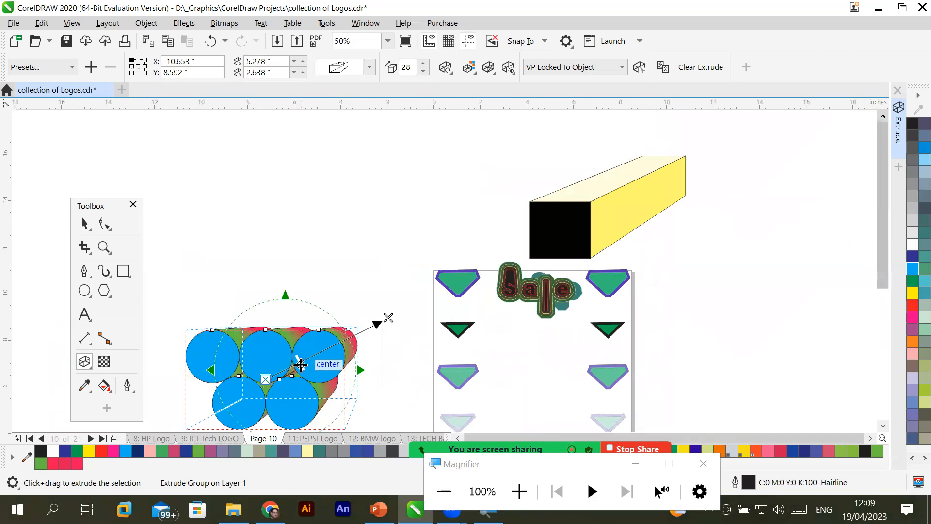
pyautogui.moveTo(301, 365); pyautogui.dragTo(338, 360)
pyautogui.scroll(3, 338, 360)
pyautogui.scroll(-3, 338, 360)
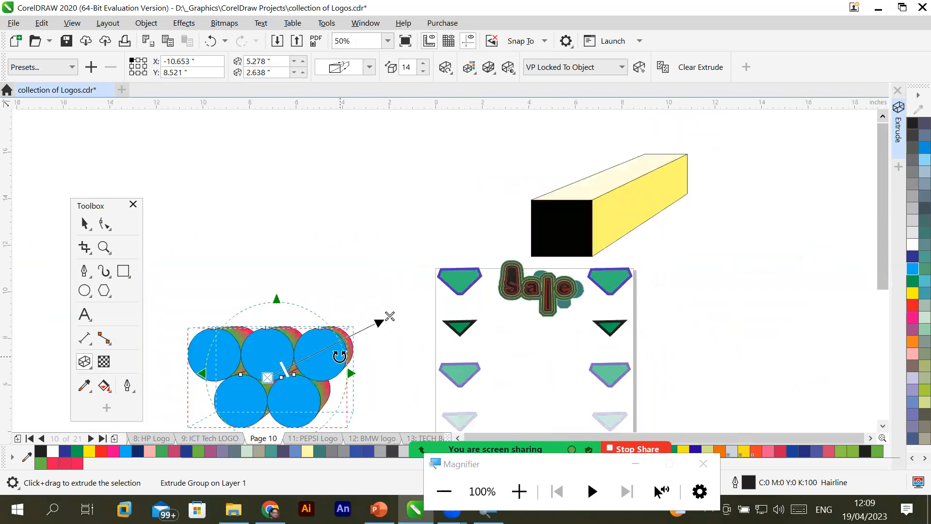
# Rotate the extruded circle group slightly clockwise and clear its extrusion
pyautogui.scroll(3, 301, 417)
pyautogui.scroll(-3, 301, 391)
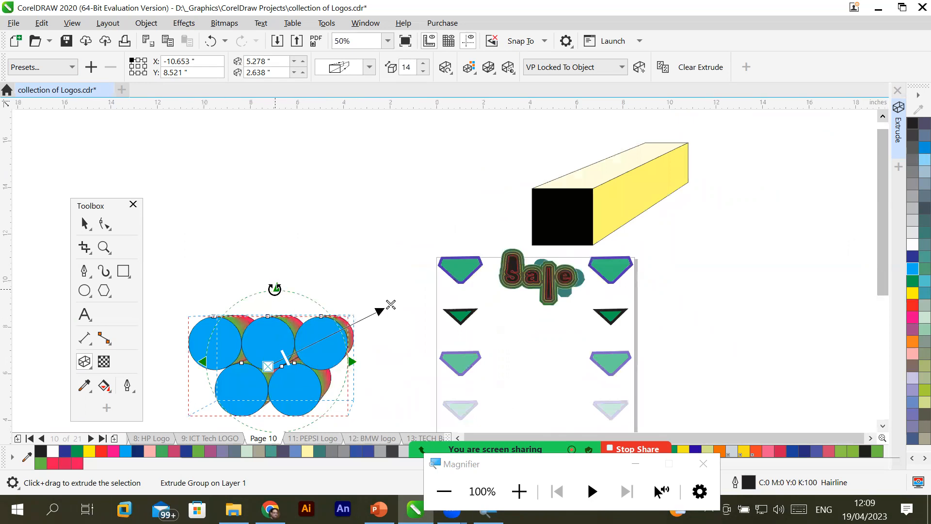
pyautogui.moveTo(281, 287)
pyautogui.mouseDown()
pyautogui.moveTo(298, 287)
pyautogui.moveTo(236, 302)
pyautogui.moveTo(298, 287)
pyautogui.moveTo(310, 297)
pyautogui.mouseUp()
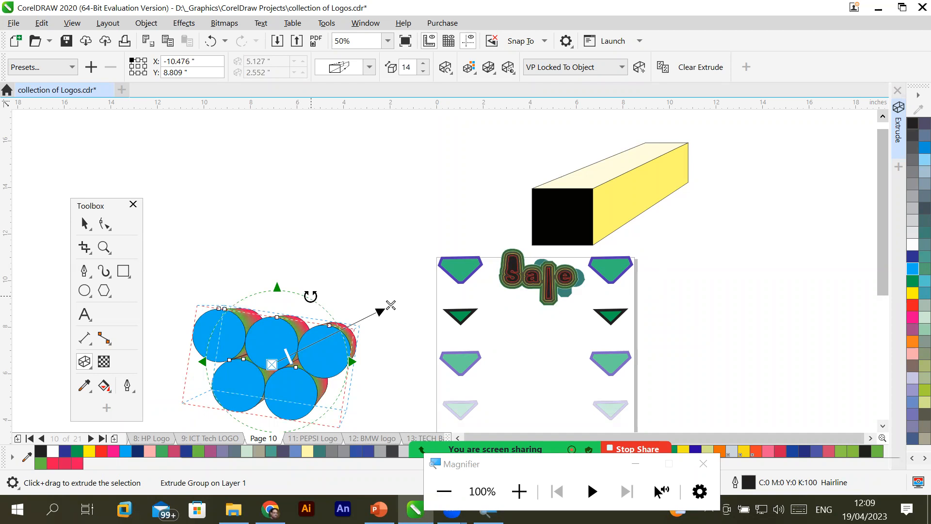
pyautogui.click(686, 66)
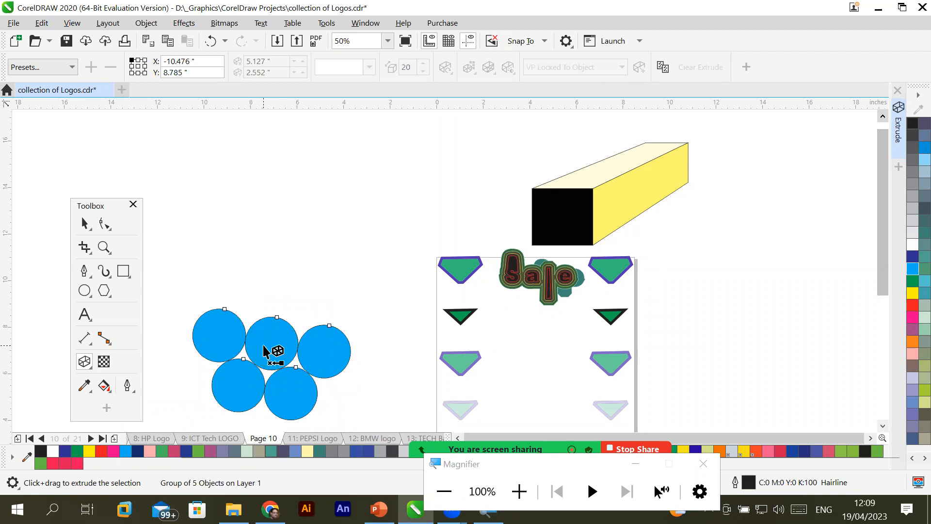
pyautogui.click(83, 224)
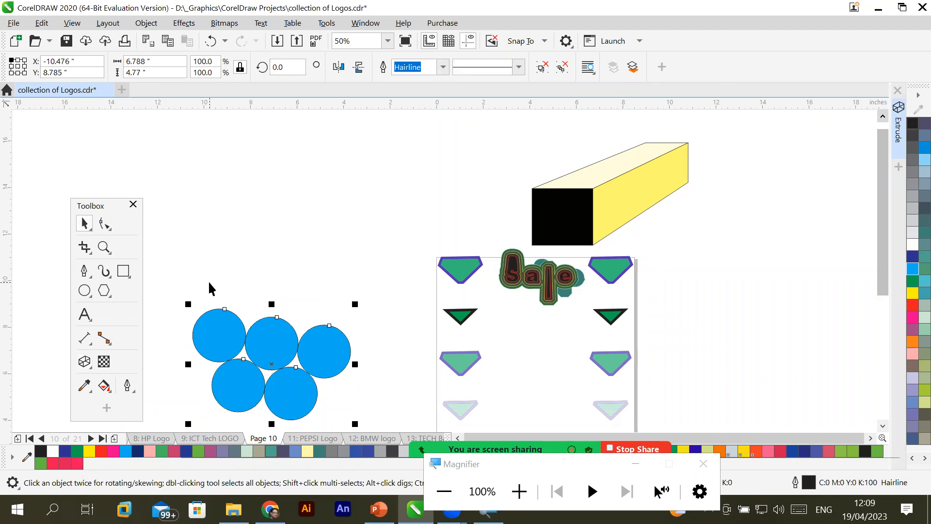
# Extrude the circle group up and to the right, with the vanishing point at about 10.028, 9.015 inches and a depth of 50
pyautogui.click(84, 361)
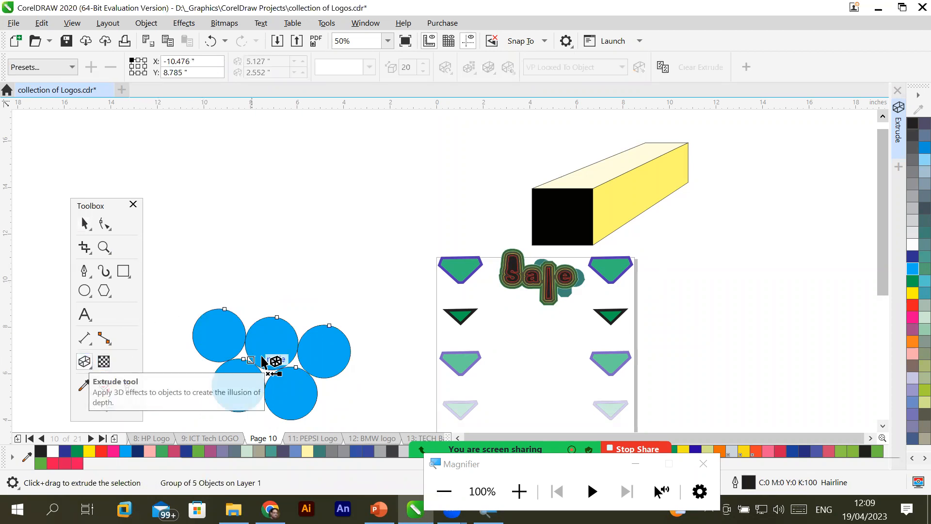
pyautogui.moveTo(271, 351); pyautogui.dragTo(339, 283)
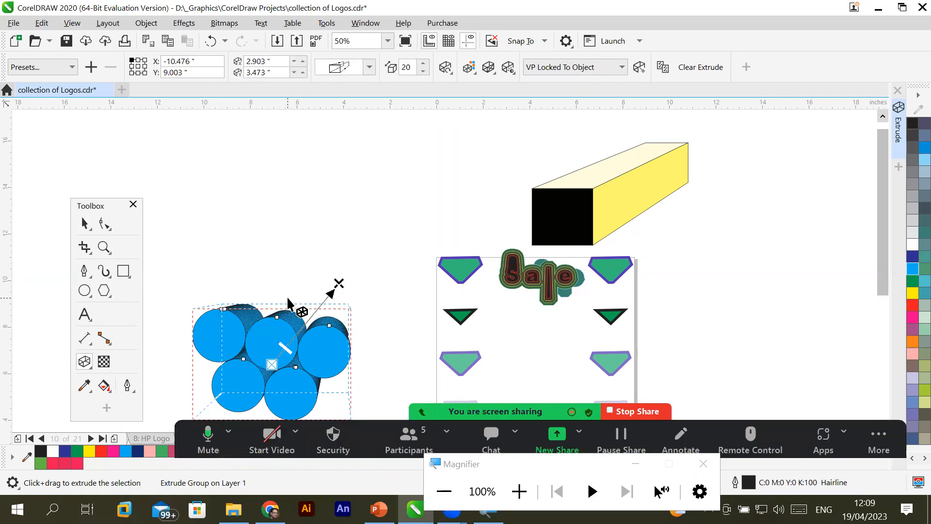
pyautogui.moveTo(341, 281); pyautogui.dragTo(505, 154)
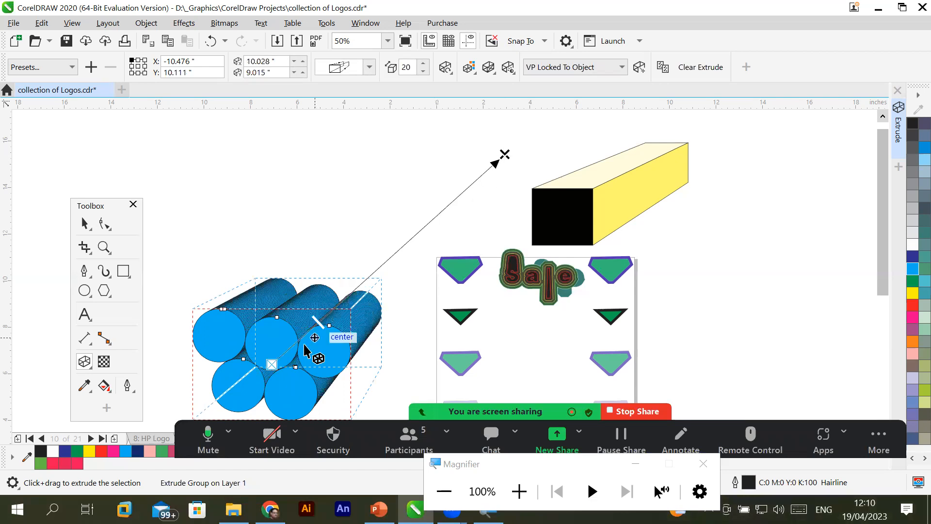
pyautogui.moveTo(333, 318); pyautogui.dragTo(391, 264)
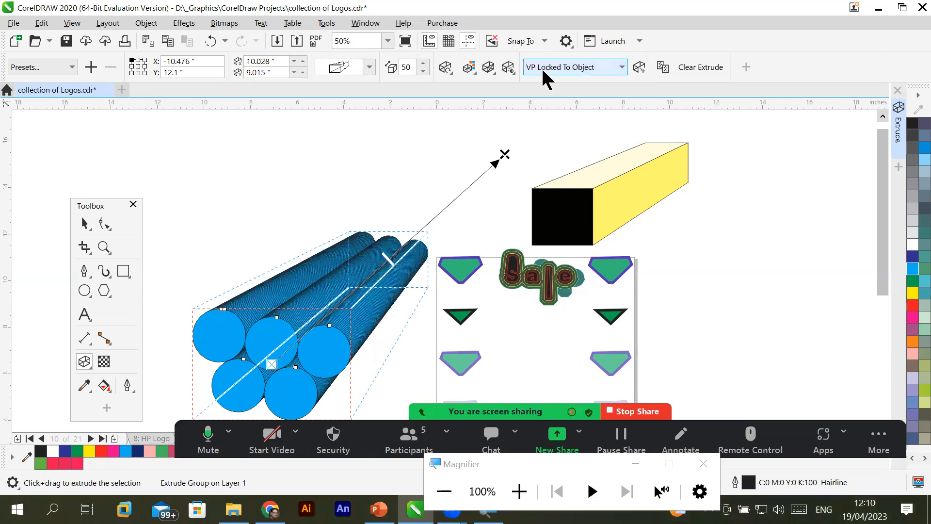
# Add a bevel to the extruded tubes, about 0.013 inches deep at an angle of about 89°
pyautogui.click(489, 67)
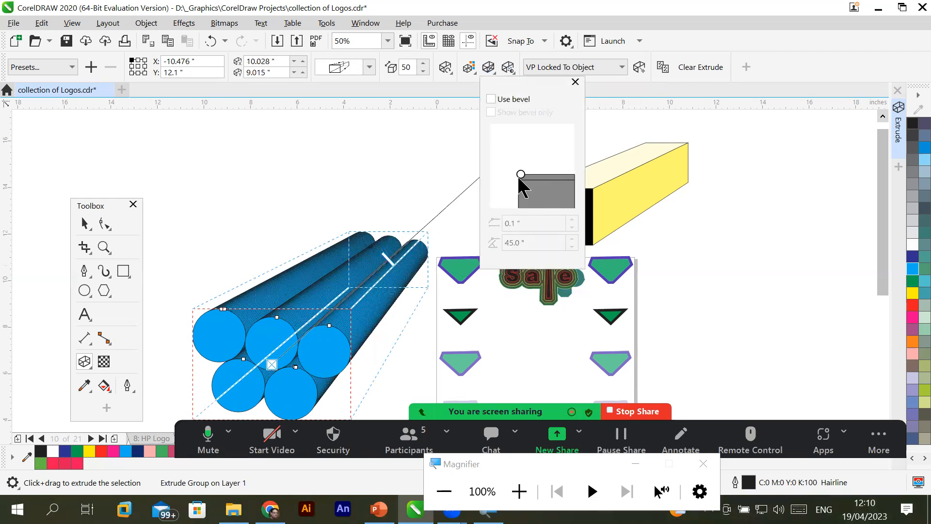
pyautogui.click(491, 99)
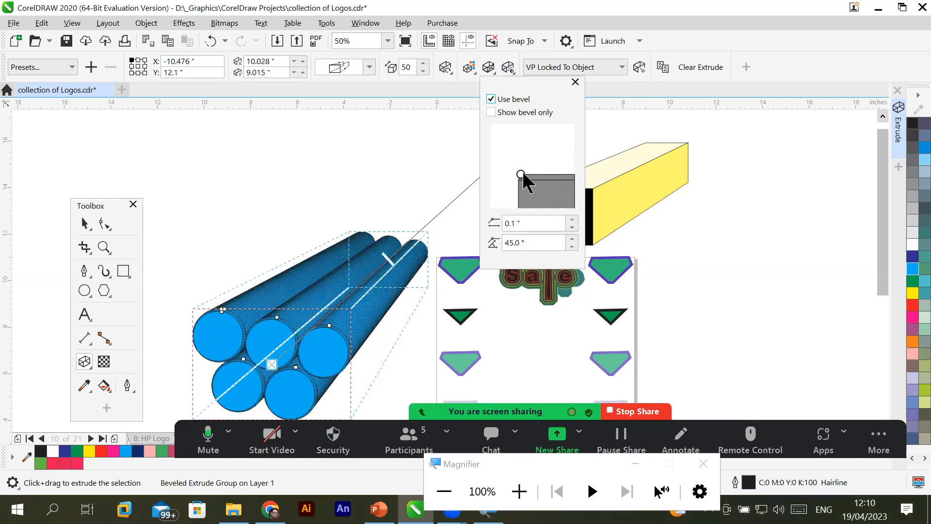
pyautogui.moveTo(525, 175); pyautogui.dragTo(541, 179)
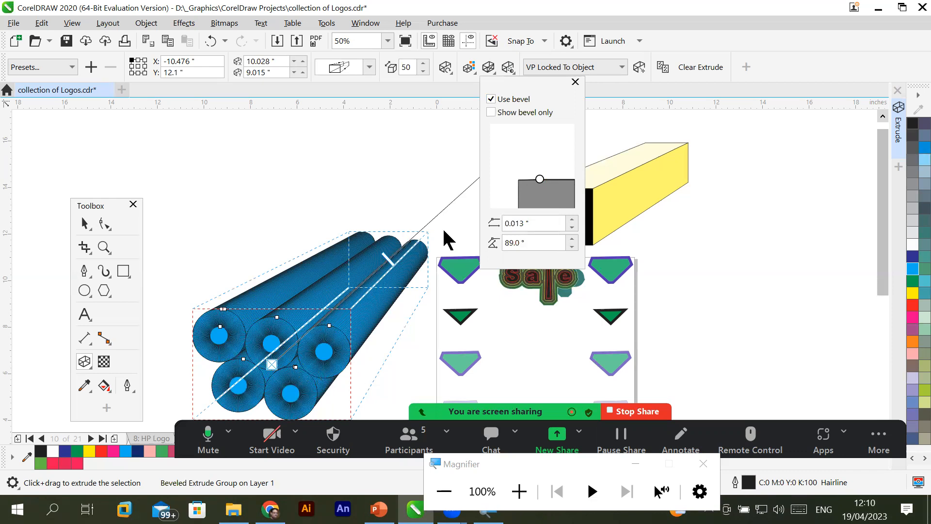
# Increase the tubes' bevel depth to 0.197 inches and set the bevel angle to 85°
pyautogui.moveTo(540, 180); pyautogui.dragTo(566, 193)
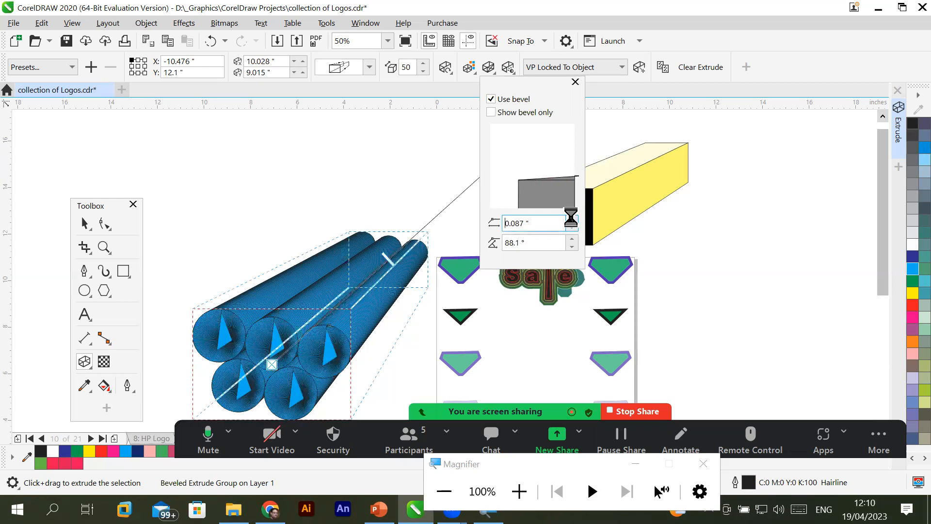
pyautogui.click(572, 219)
pyautogui.click(572, 219)
pyautogui.click(572, 219)
pyautogui.click(572, 219)
pyautogui.click(573, 238)
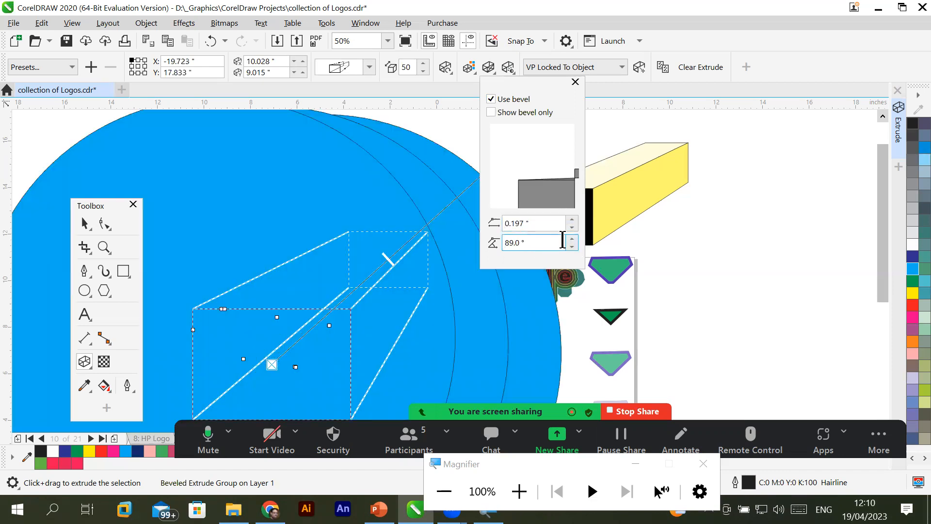
pyautogui.click(572, 246)
pyautogui.click(572, 246)
pyautogui.click(571, 246)
pyautogui.click(572, 246)
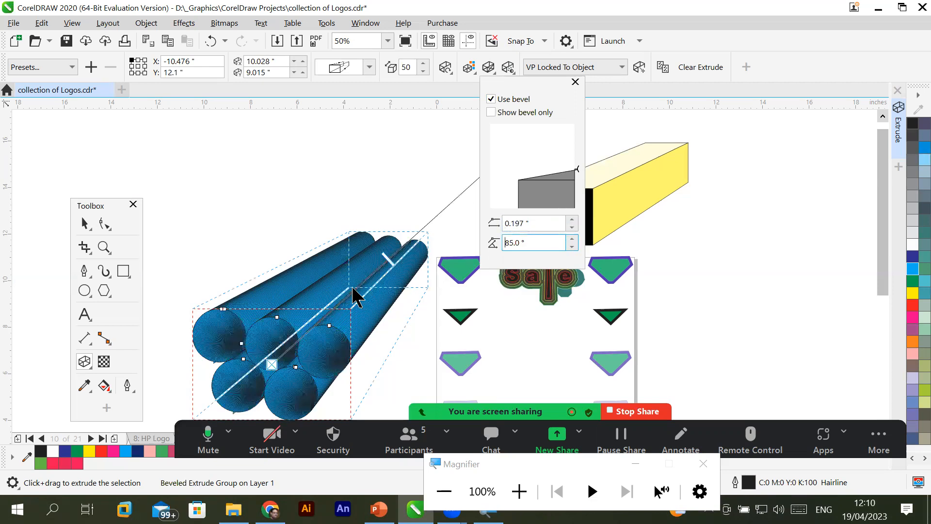
pyautogui.click(267, 216)
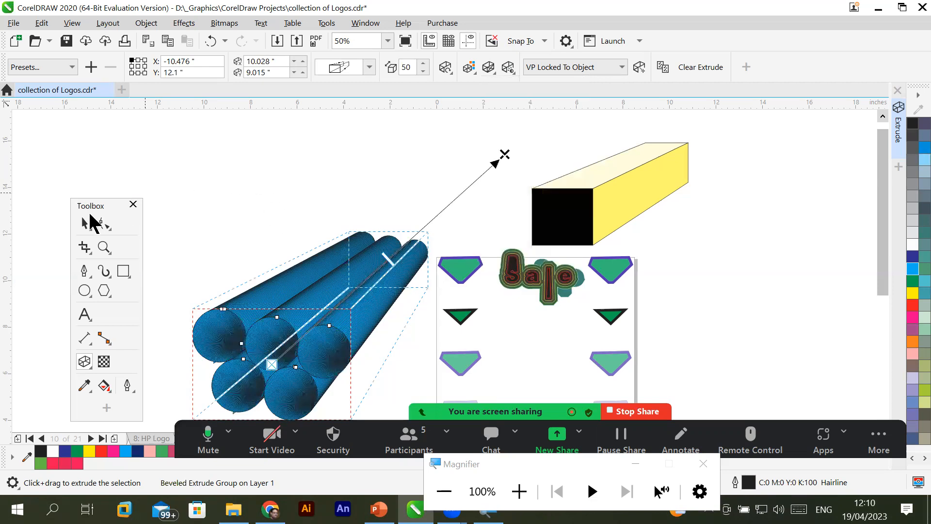
# Inspect the bevelled tubes with and without a selection, comparing the whole extrude group with its front circles
pyautogui.click(84, 223)
pyautogui.click(210, 185)
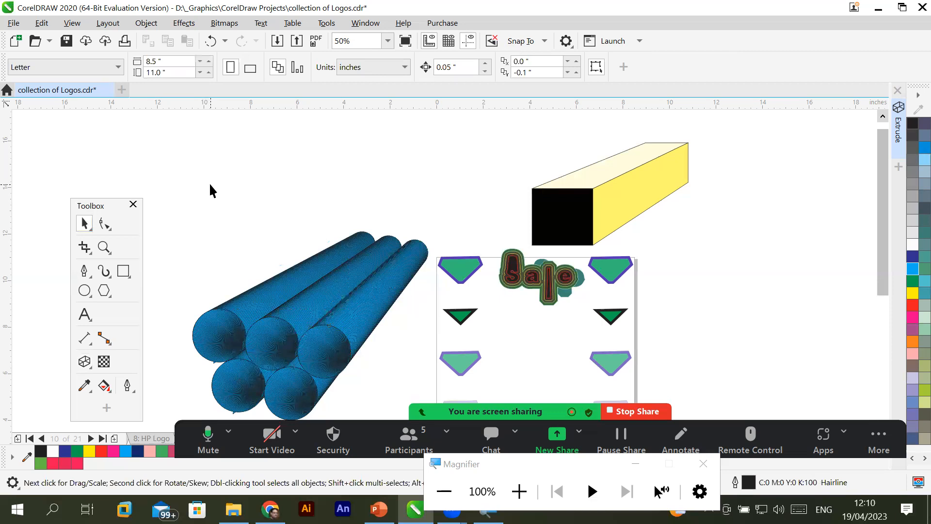
pyautogui.click(311, 375)
pyautogui.click(304, 398)
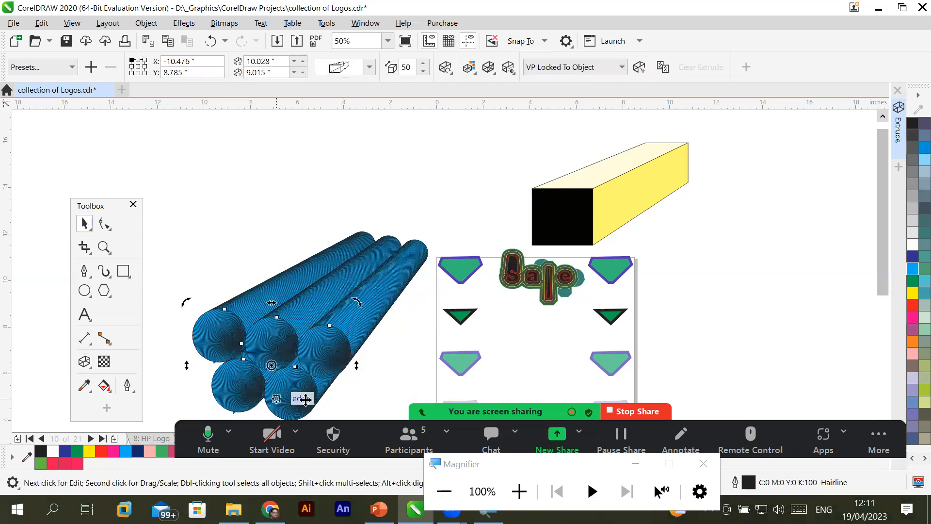
pyautogui.scroll(-3, 883, 285)
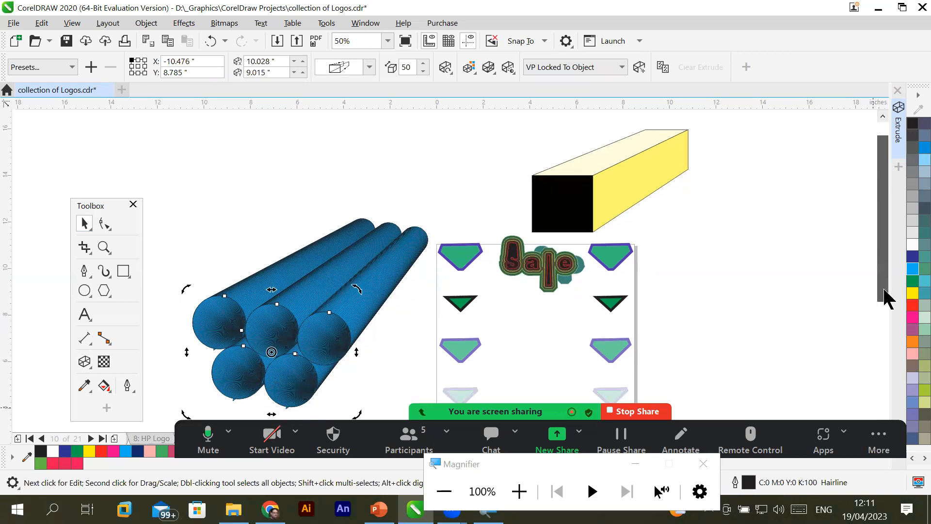
pyautogui.click(751, 332)
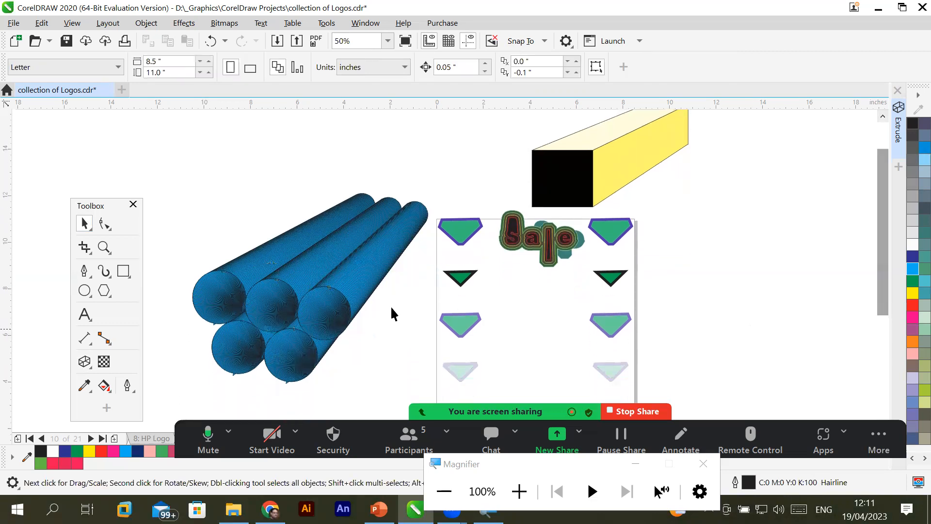
pyautogui.click(298, 273)
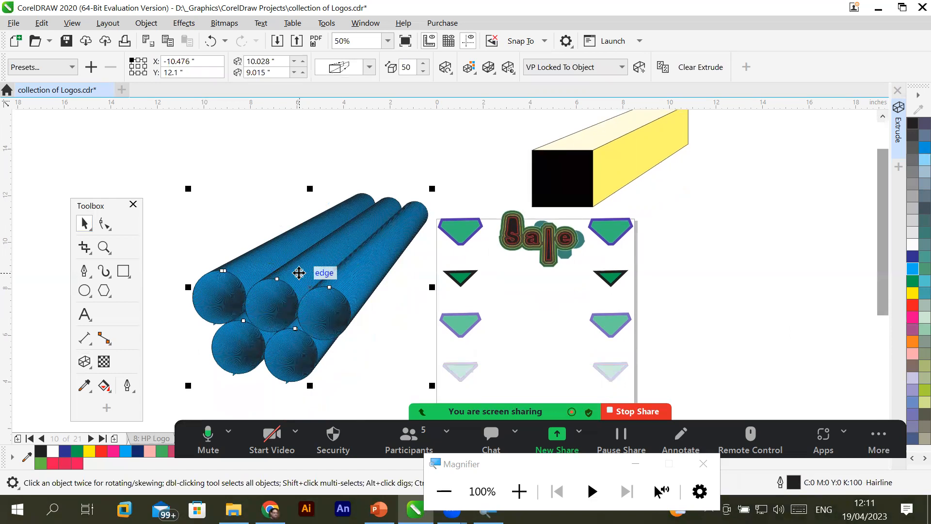
pyautogui.click(170, 177)
pyautogui.click(292, 316)
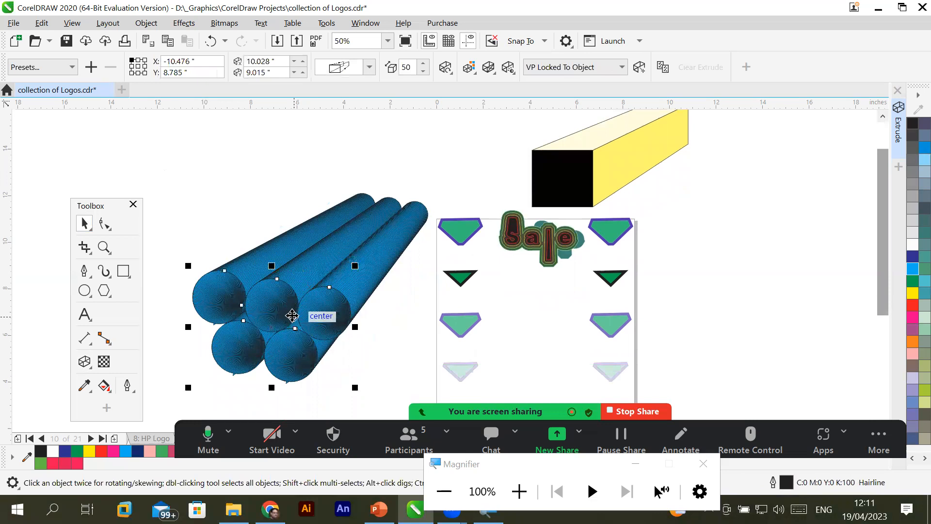
# Undo the latest bevel changes on the extruded circle group and delete the group
pyautogui.hotkey('ctrl', 'z')
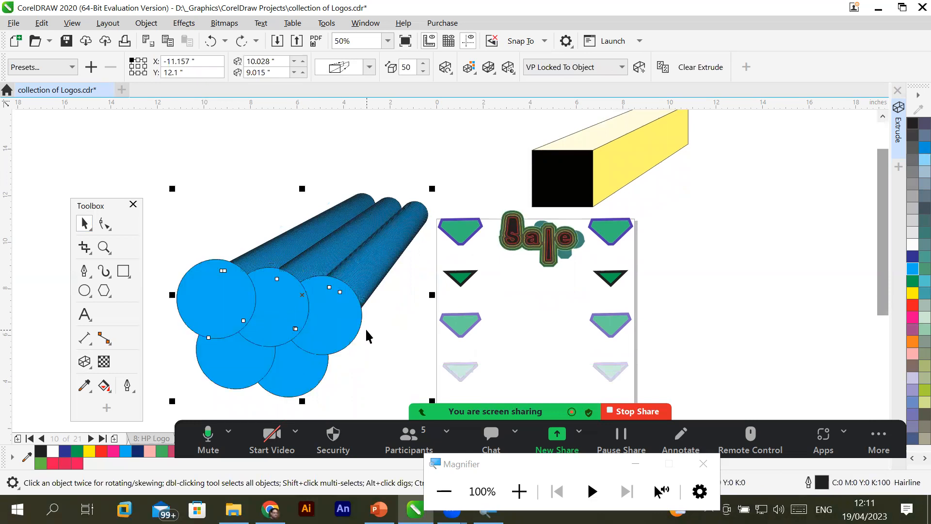
pyautogui.hotkey('ctrl', 'z')
pyautogui.hotkey('ctrl', 'z')
pyautogui.hotkey('ctrl', 'z')
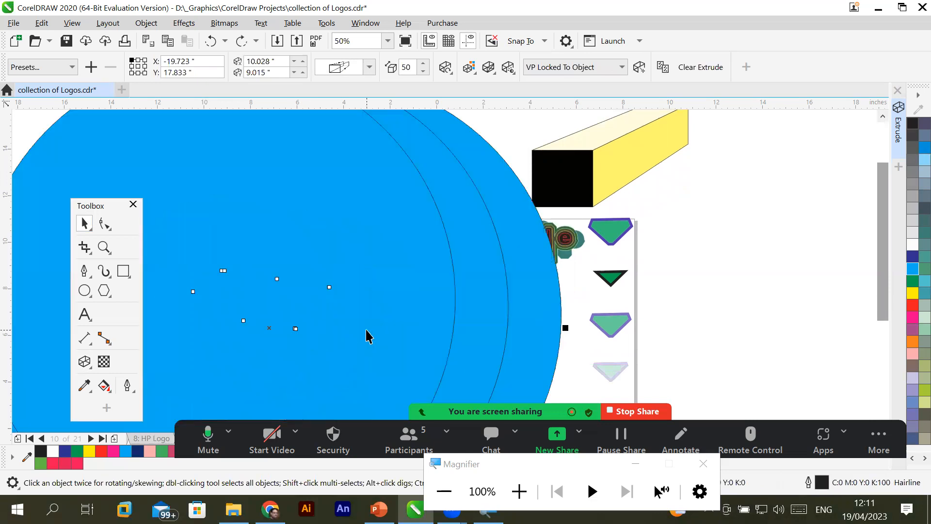
pyautogui.press('Delete')
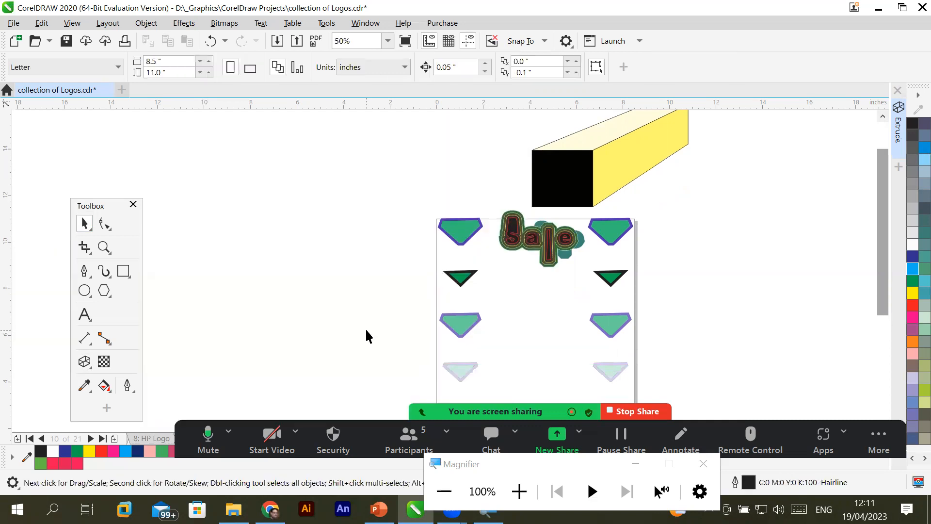
# Draw a yellow ellipse about 2.6 by 2.4 inches beside the page and extrude it up and to the right at depth 63
pyautogui.click(85, 290)
pyautogui.moveTo(218, 259); pyautogui.dragTo(275, 317)
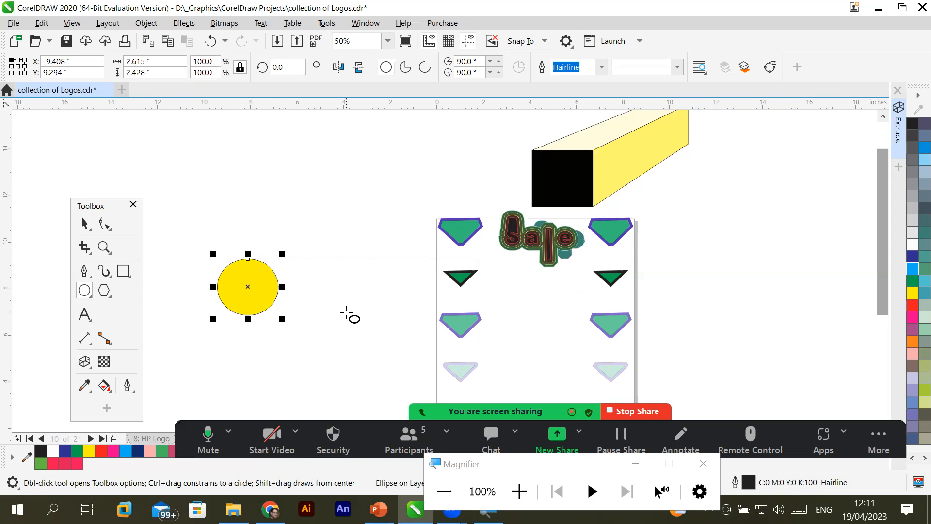
pyautogui.click(85, 363)
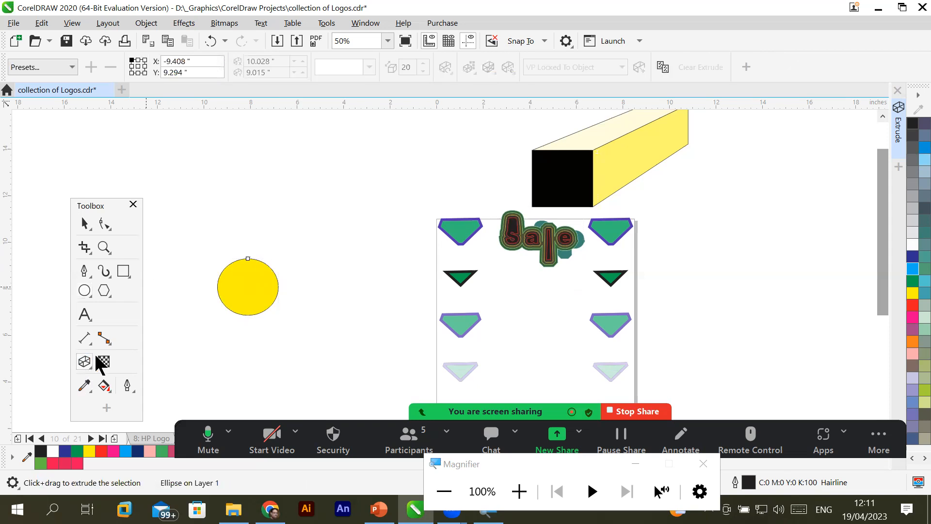
pyautogui.moveTo(263, 285); pyautogui.dragTo(376, 199)
pyautogui.moveTo(276, 265); pyautogui.dragTo(338, 227)
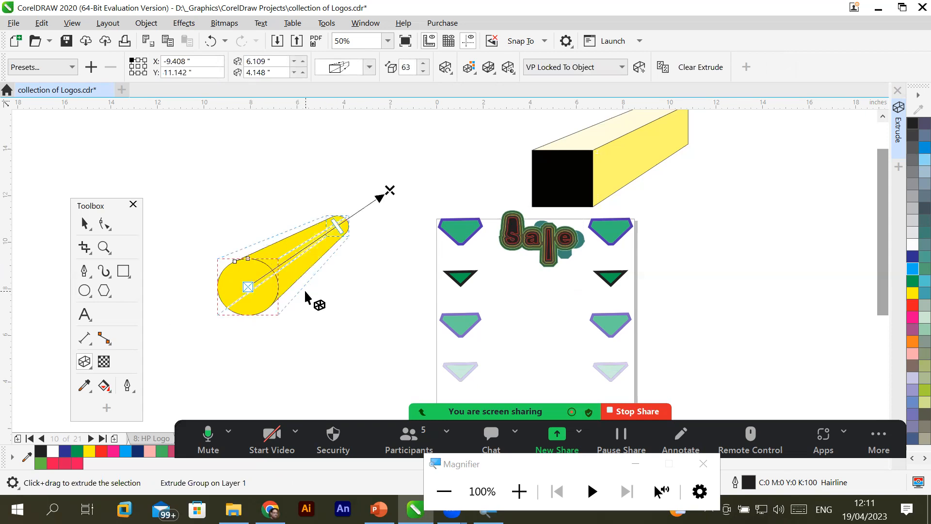
# Shade the yellow cylinder's extrusion from yellow to black
pyautogui.click(469, 68)
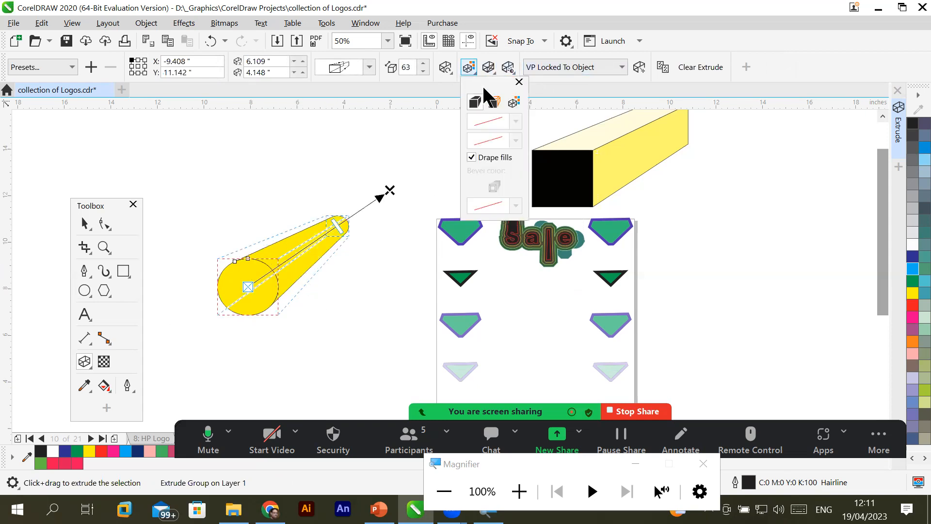
pyautogui.click(514, 102)
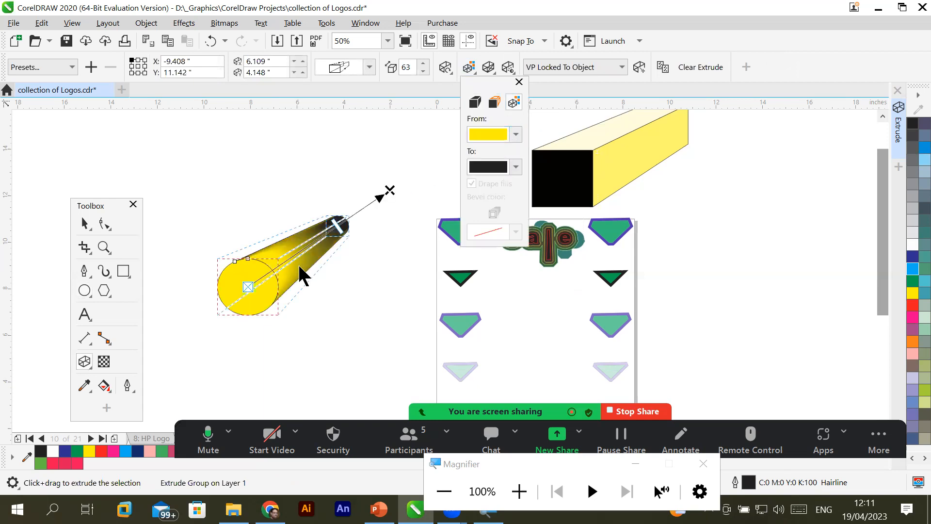
pyautogui.click(556, 61)
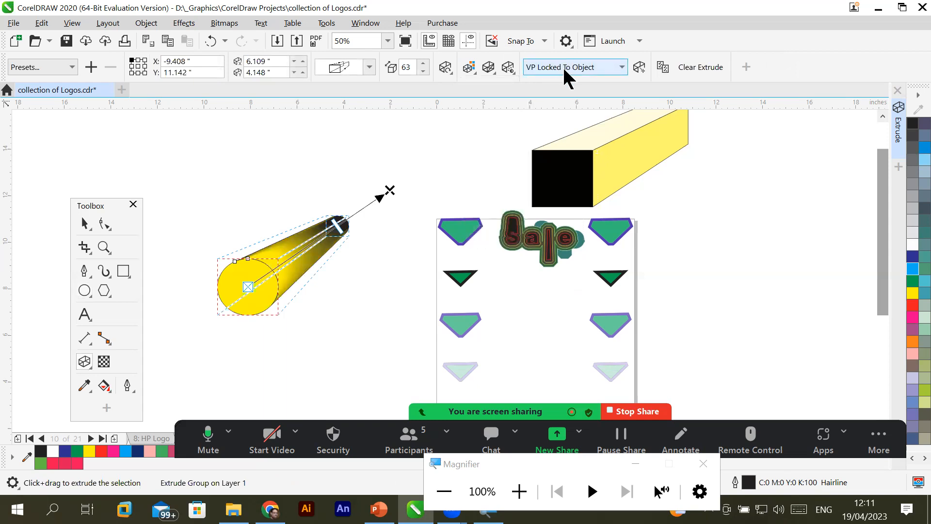
# Review the vanishing point options and move the cylinder slightly left and up with its vanishing point locked to the object
pyautogui.click(623, 66)
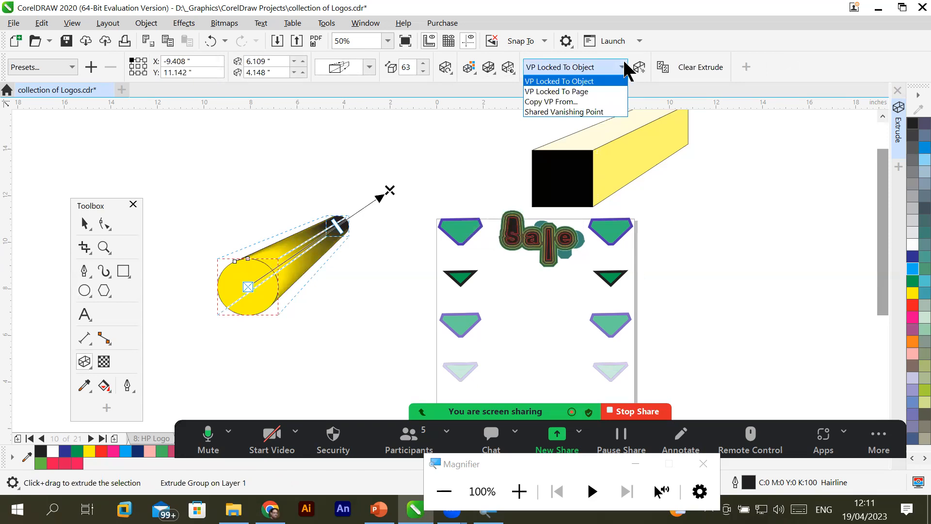
pyautogui.click(626, 62)
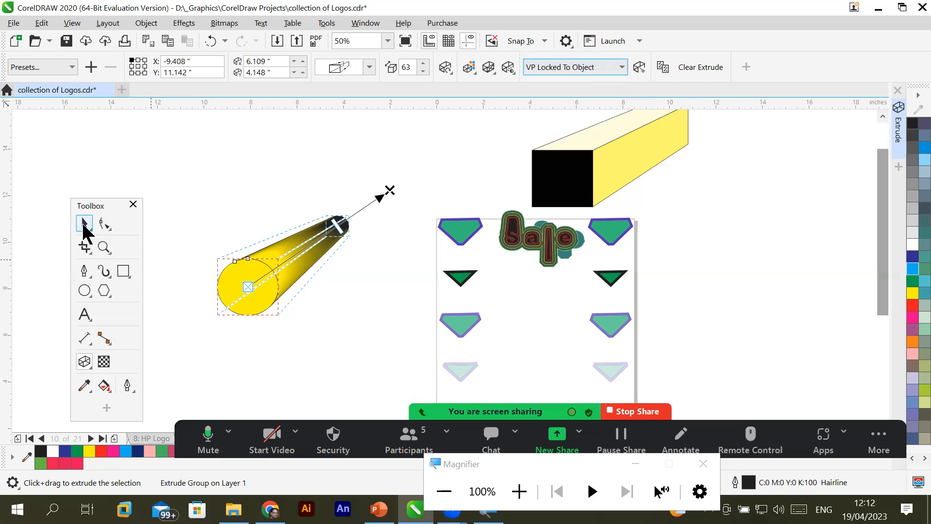
pyautogui.click(84, 225)
pyautogui.moveTo(249, 288); pyautogui.dragTo(231, 280)
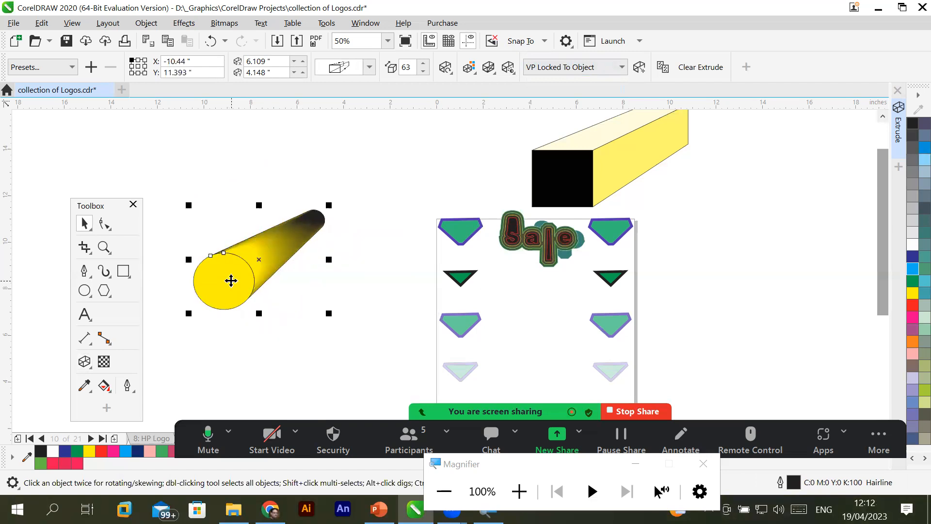
# Lock the cylinder's vanishing point to the page, then move its front circle far right across the page and back to the left side
pyautogui.click(620, 68)
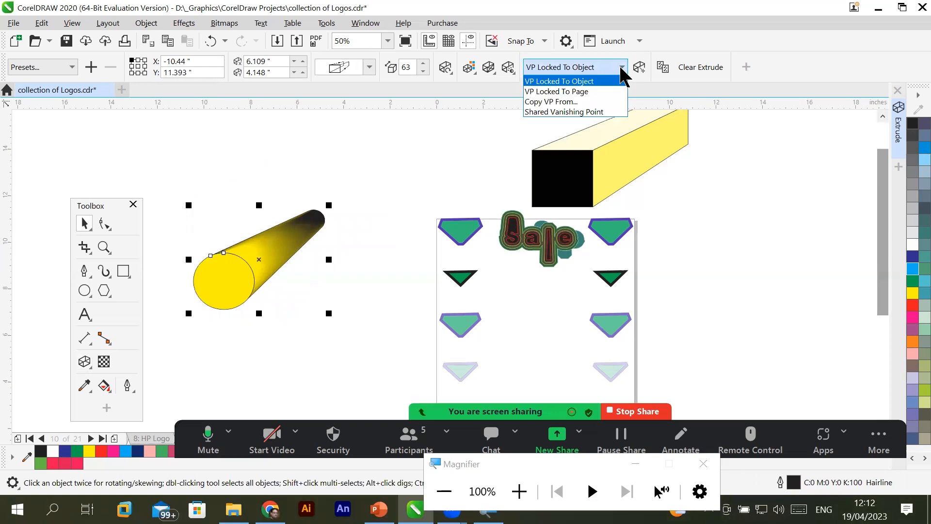
pyautogui.click(561, 92)
pyautogui.moveTo(222, 284); pyautogui.dragTo(881, 367)
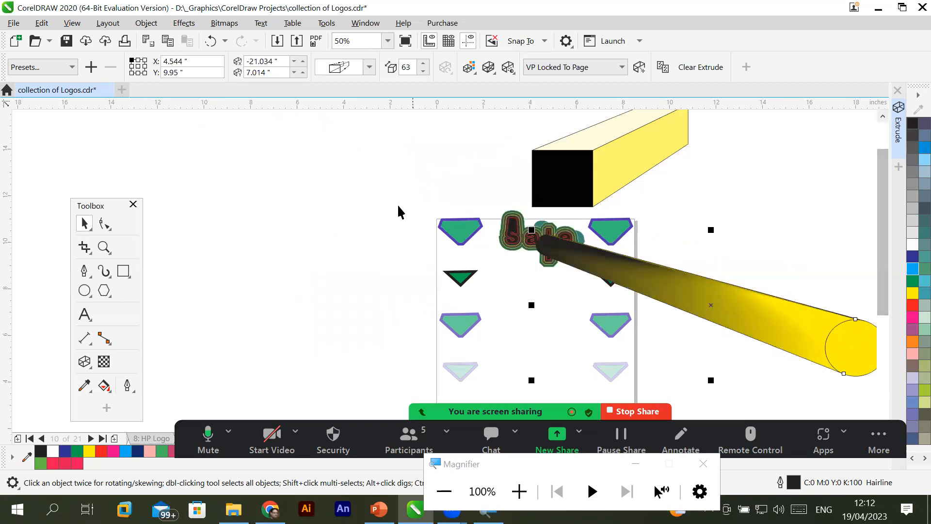
pyautogui.moveTo(852, 347); pyautogui.dragTo(406, 293)
pyautogui.moveTo(330, 286); pyautogui.dragTo(244, 316)
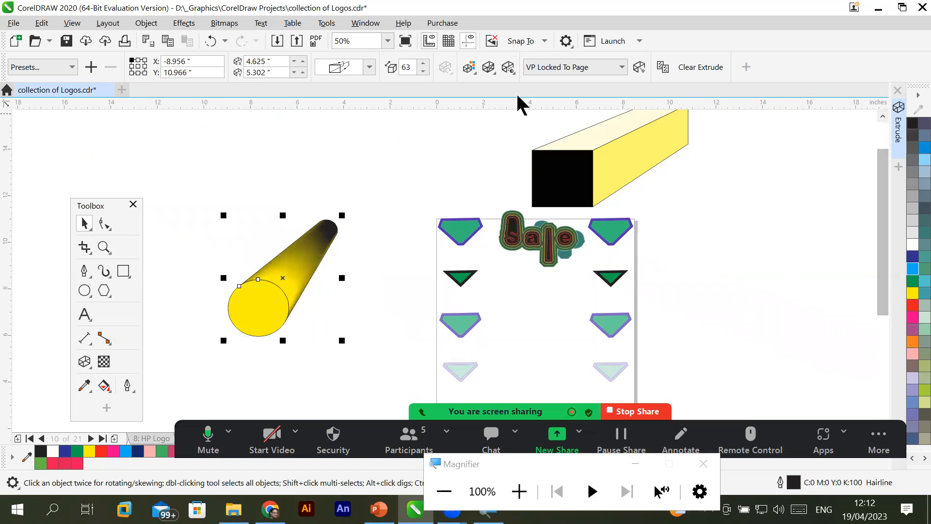
# Lock the cylinder's vanishing point to the object, then move the cylinder up and left and finally onto the lower page
pyautogui.click(621, 68)
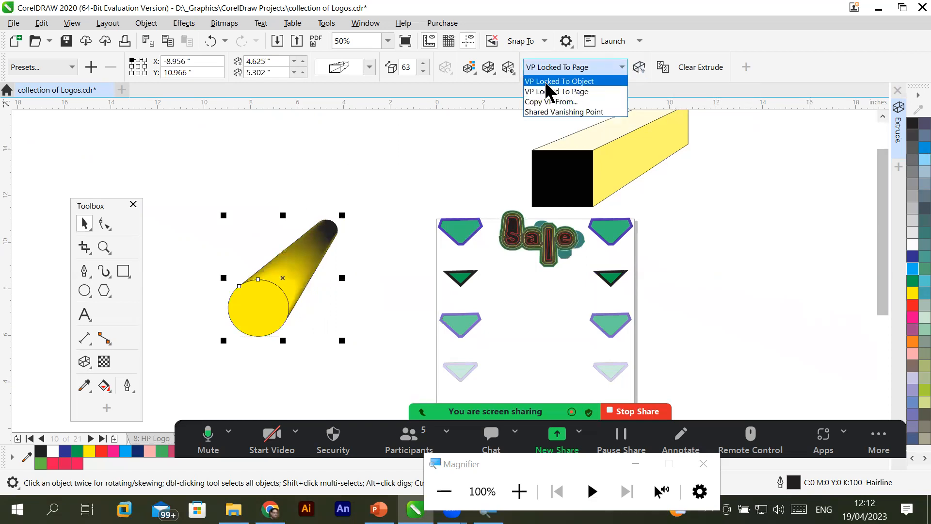
pyautogui.click(574, 82)
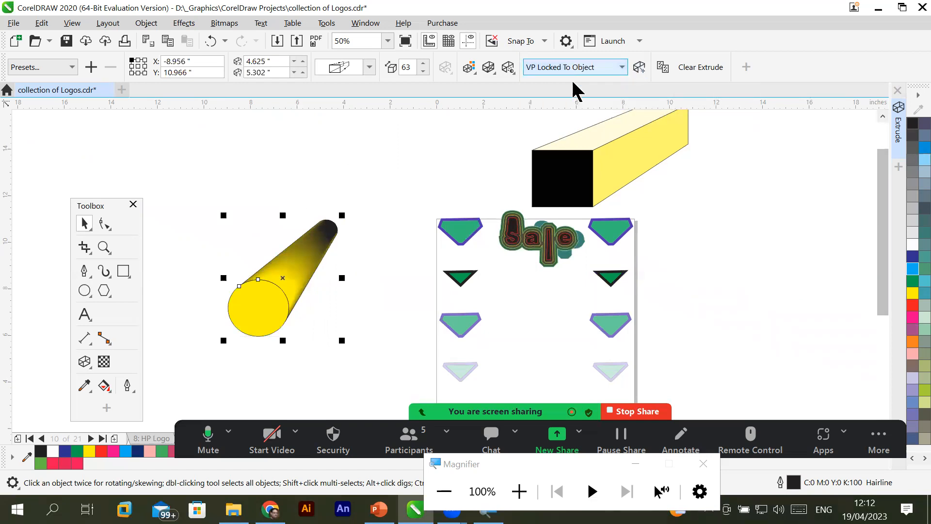
pyautogui.moveTo(248, 308); pyautogui.dragTo(224, 268)
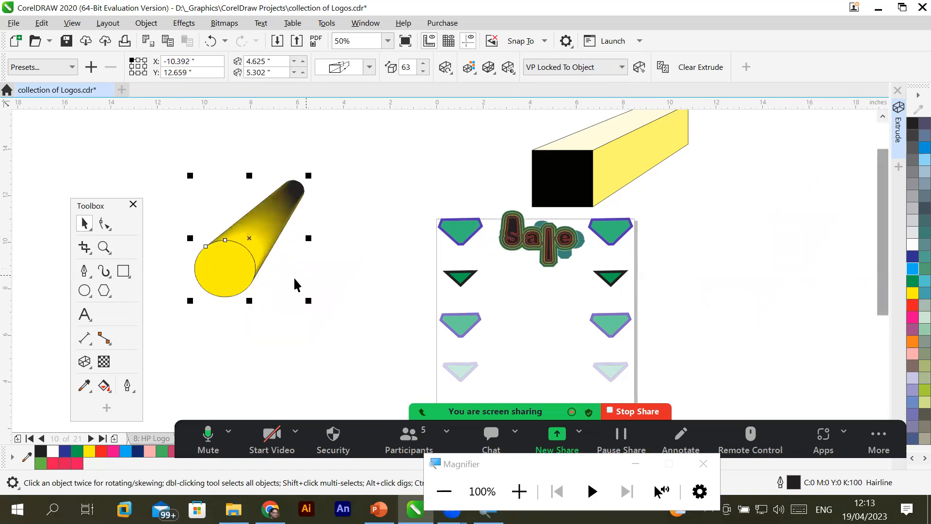
pyautogui.moveTo(221, 275); pyautogui.dragTo(507, 391)
pyautogui.moveTo(883, 279); pyautogui.dragTo(885, 320)
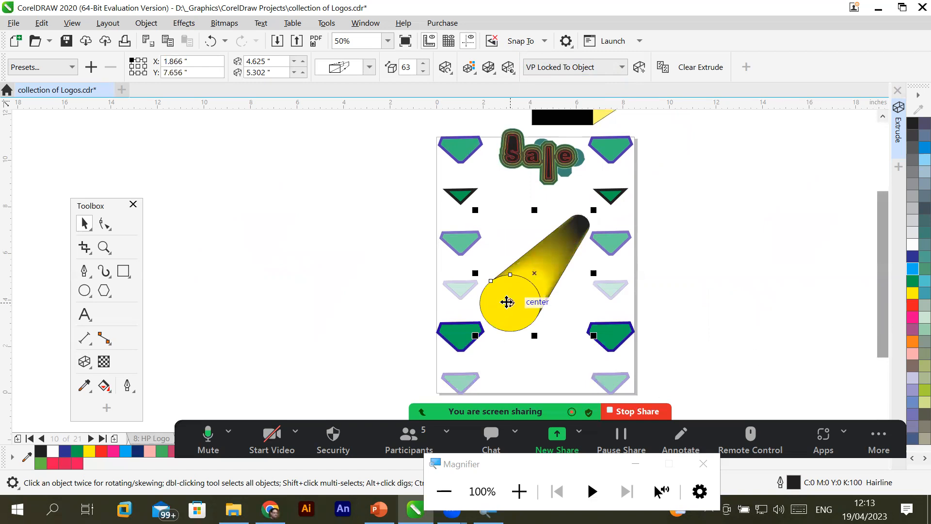
# Lock the vanishing point to the page and move the cylinder's front circle down, up near the vanishing point and back down-left
pyautogui.click(622, 67)
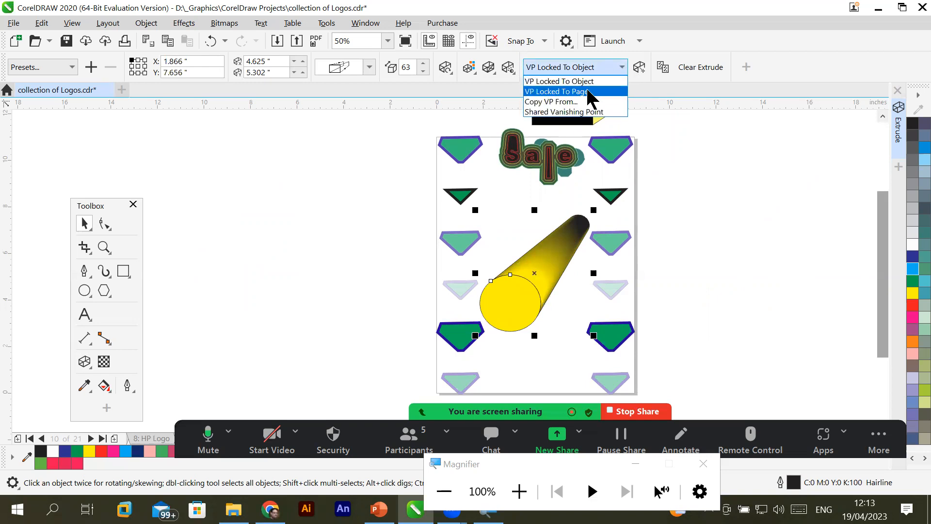
pyautogui.click(590, 92)
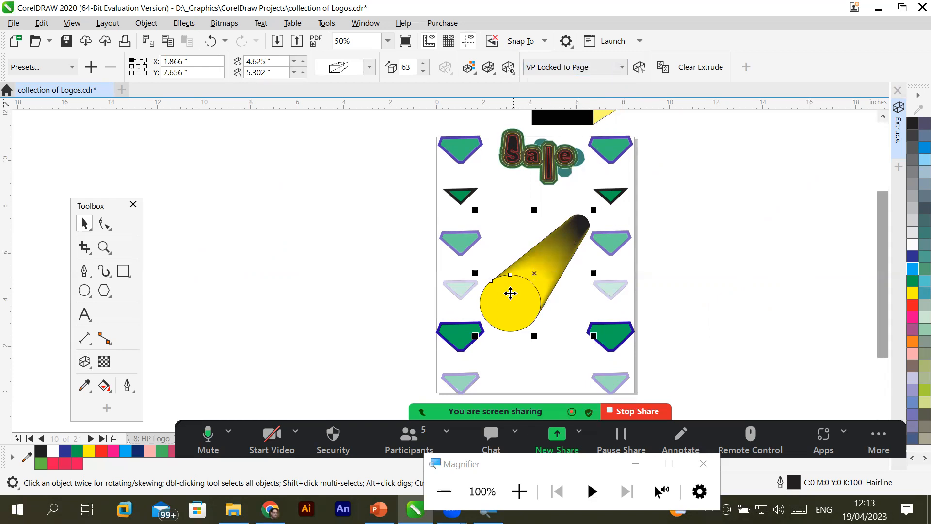
pyautogui.moveTo(509, 296); pyautogui.dragTo(525, 332)
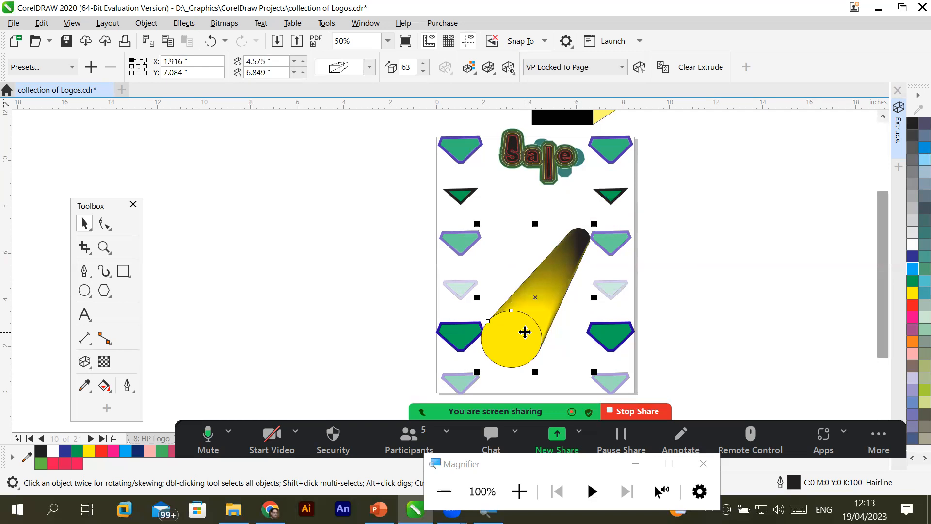
pyautogui.moveTo(524, 332); pyautogui.dragTo(599, 217)
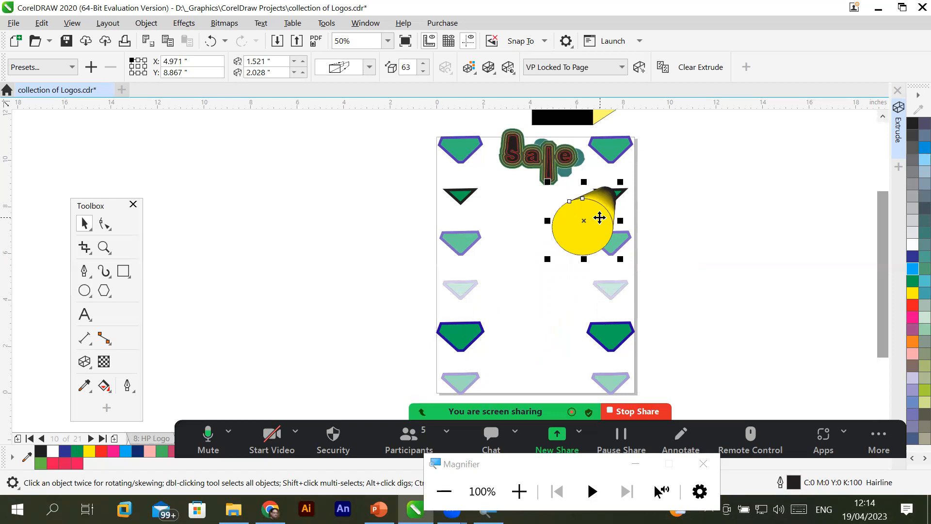
pyautogui.moveTo(601, 218); pyautogui.dragTo(547, 306)
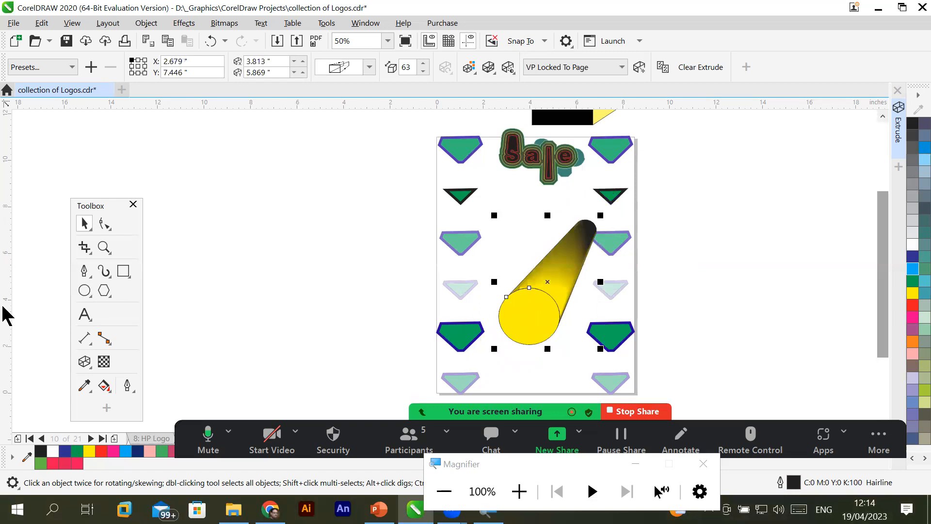
# Draw a yellow polygon about 4.1 by 3.7 inches to the left of the page and set it to 6 sides
pyautogui.click(104, 291)
pyautogui.moveTo(255, 306); pyautogui.dragTo(300, 346)
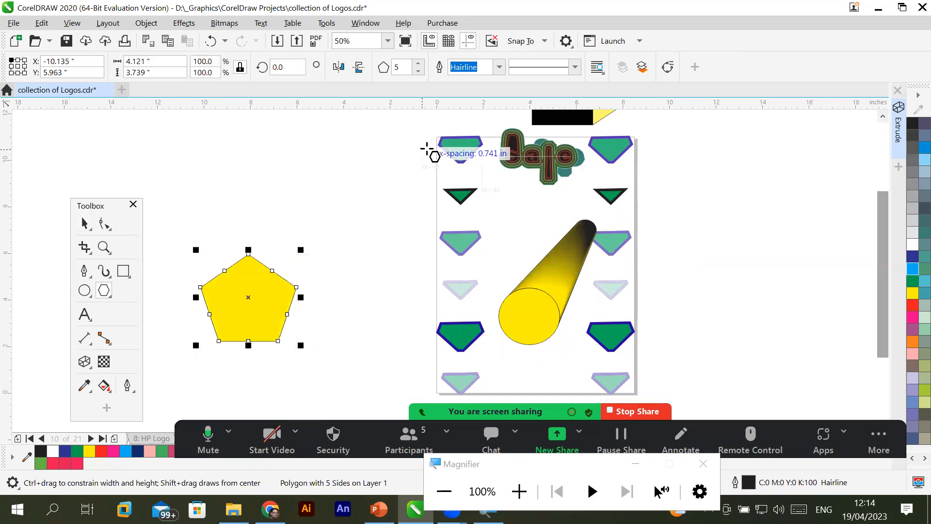
pyautogui.click(418, 63)
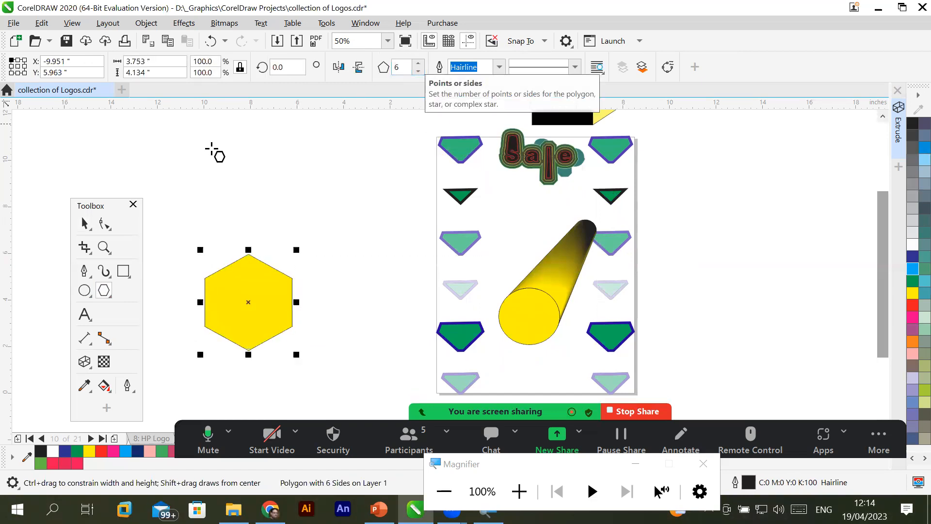
# Copy the cylinder's extrusion properties onto the yellow hexagon and deselect it
pyautogui.click(84, 224)
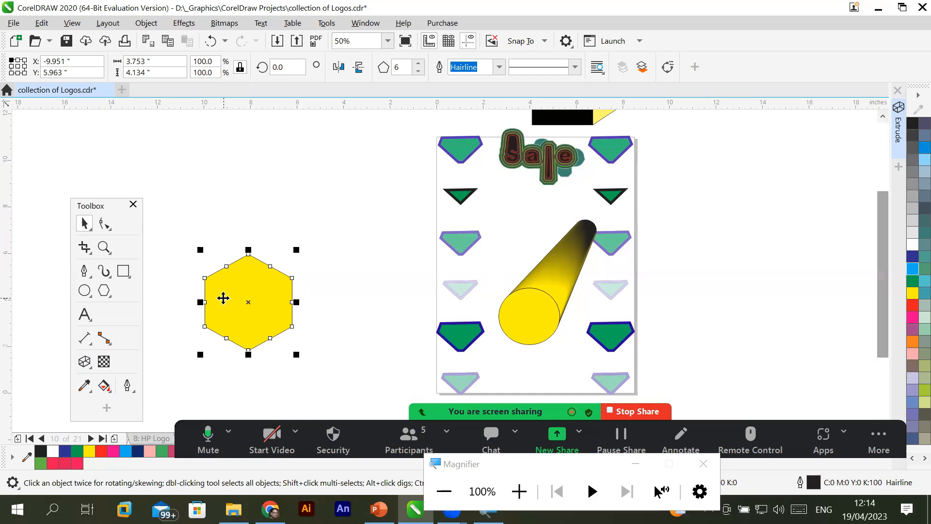
pyautogui.click(87, 361)
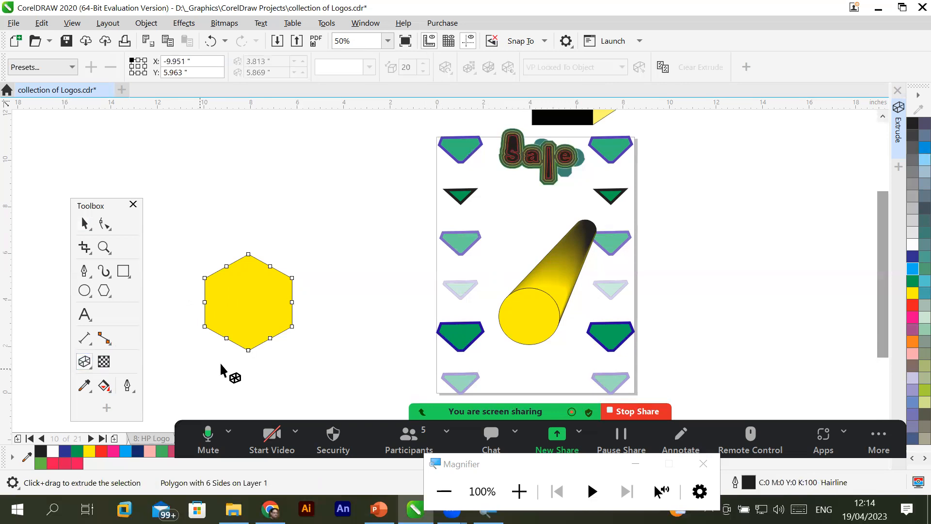
pyautogui.click(664, 70)
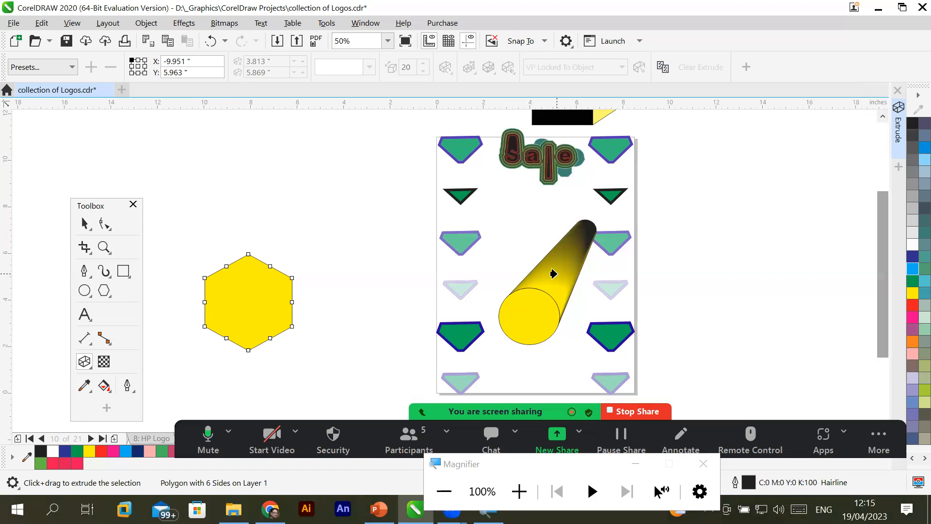
pyautogui.click(557, 277)
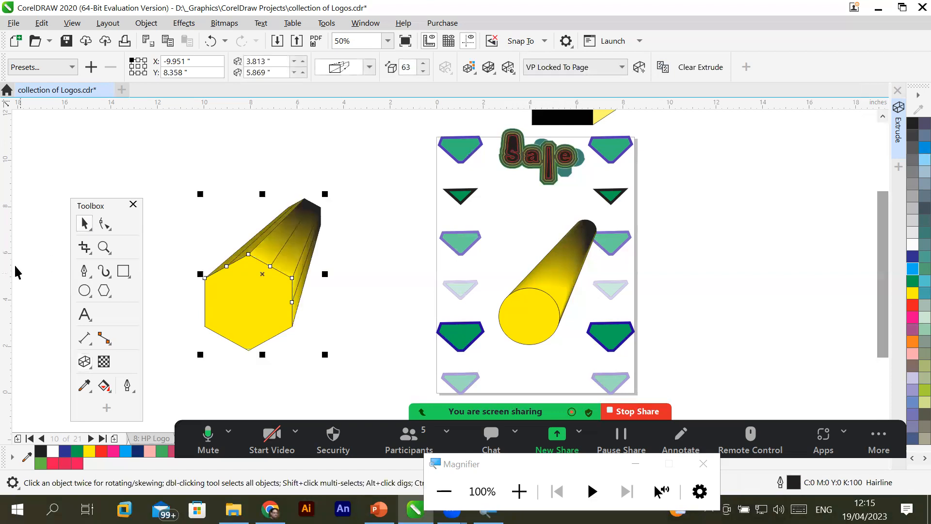
pyautogui.click(84, 223)
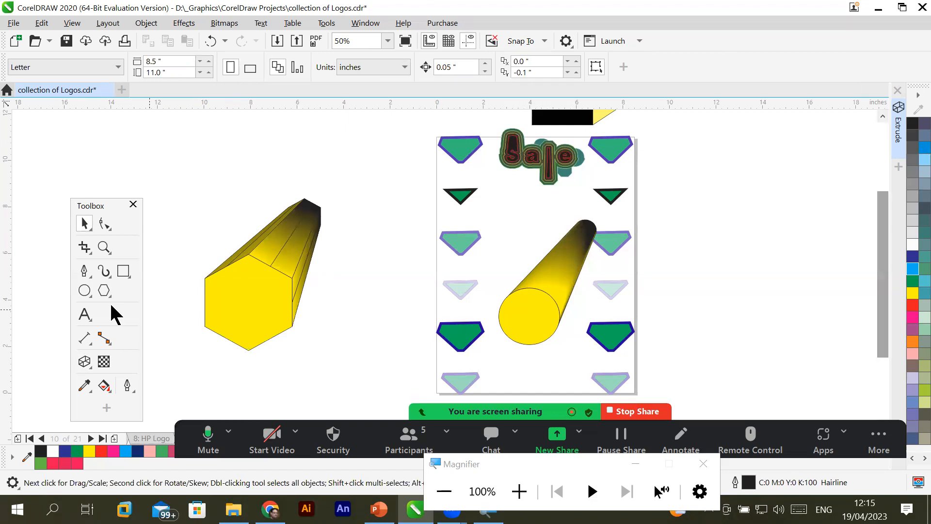
# Add the artistic text "Heading" below and right of the extruded hexagon and enlarge it to about 5 by 1.1 inches
pyautogui.click(84, 314)
pyautogui.click(349, 360)
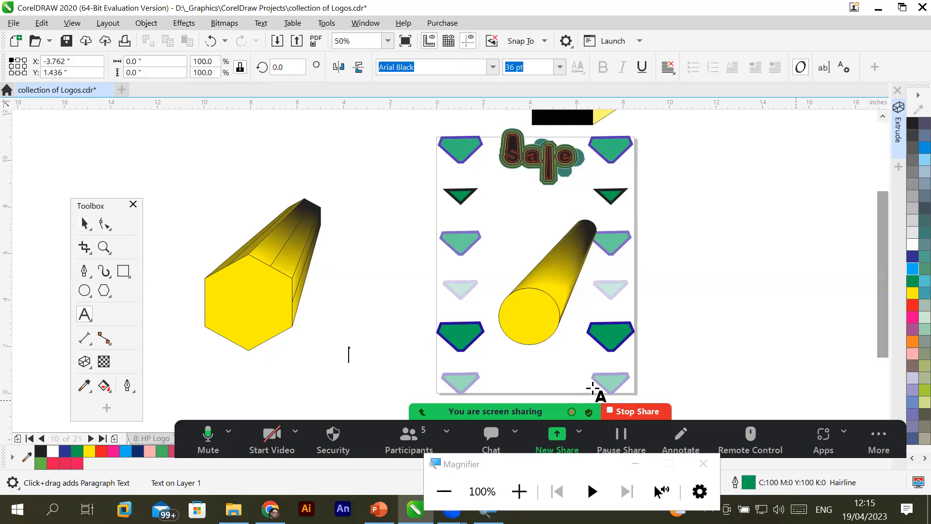
pyautogui.write('Heading')
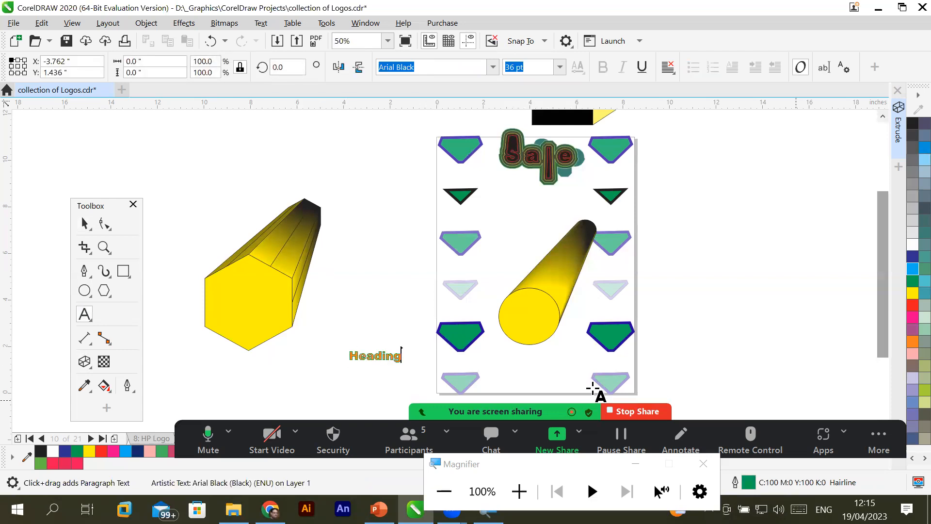
pyautogui.press('Escape')
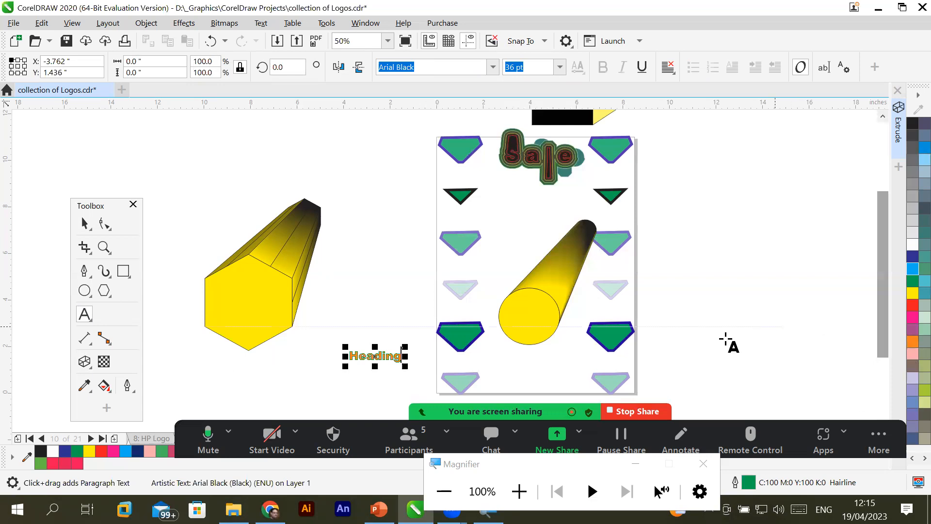
pyautogui.click(84, 224)
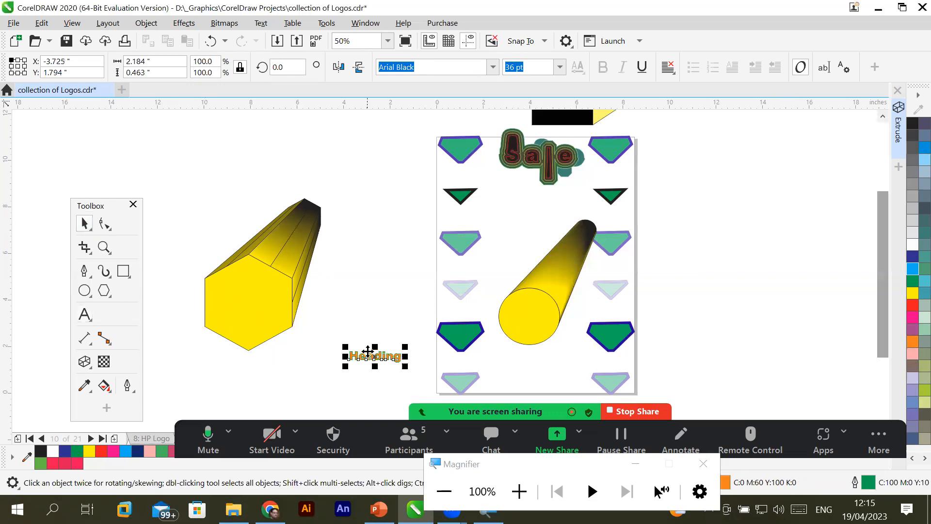
pyautogui.moveTo(344, 348); pyautogui.dragTo(332, 370)
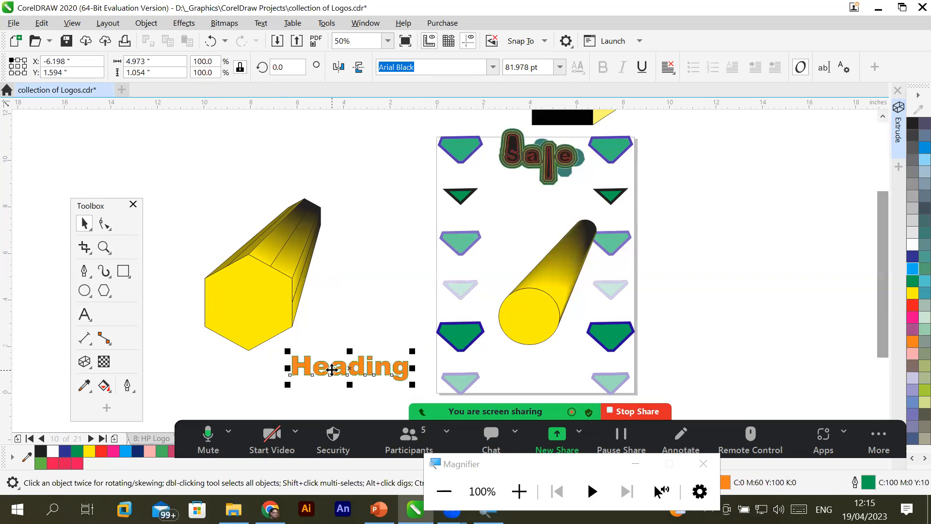
# Copy the hexagon's extrusion properties onto the "Heading" text and deselect it
pyautogui.click(85, 364)
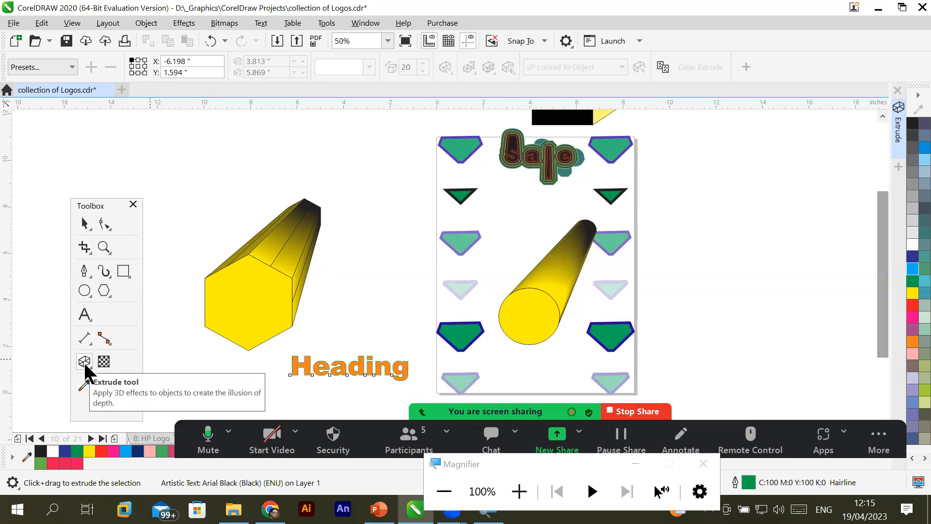
pyautogui.click(663, 66)
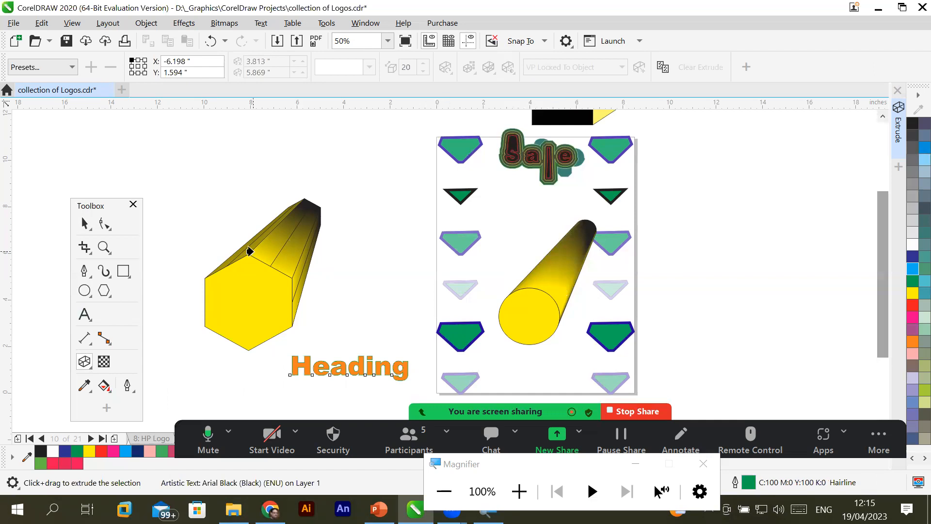
pyautogui.click(248, 251)
pyautogui.click(83, 224)
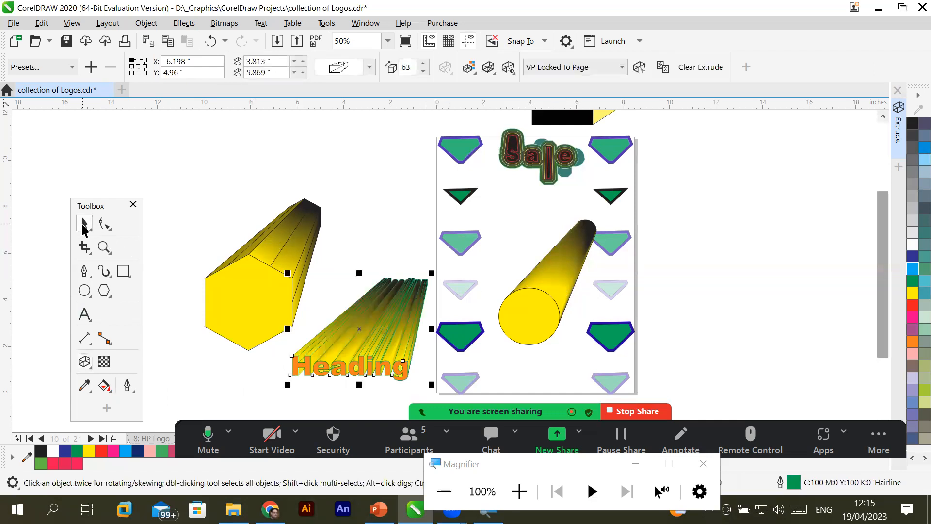
pyautogui.click(298, 160)
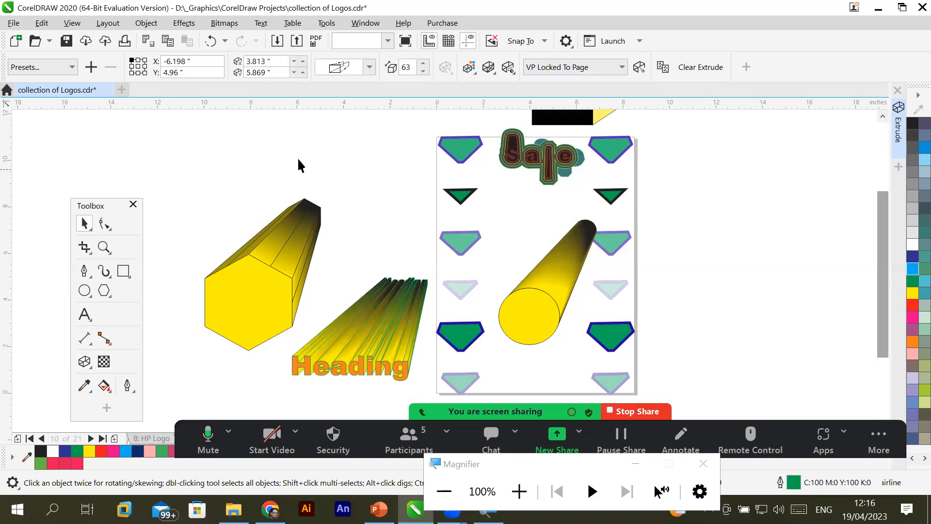
# Move the front "Heading" text up and across the page's left edge, adjusting its position near the upper-left shapes
pyautogui.click(360, 369)
pyautogui.moveTo(360, 369); pyautogui.dragTo(426, 254)
pyautogui.scroll(2, 479, 237)
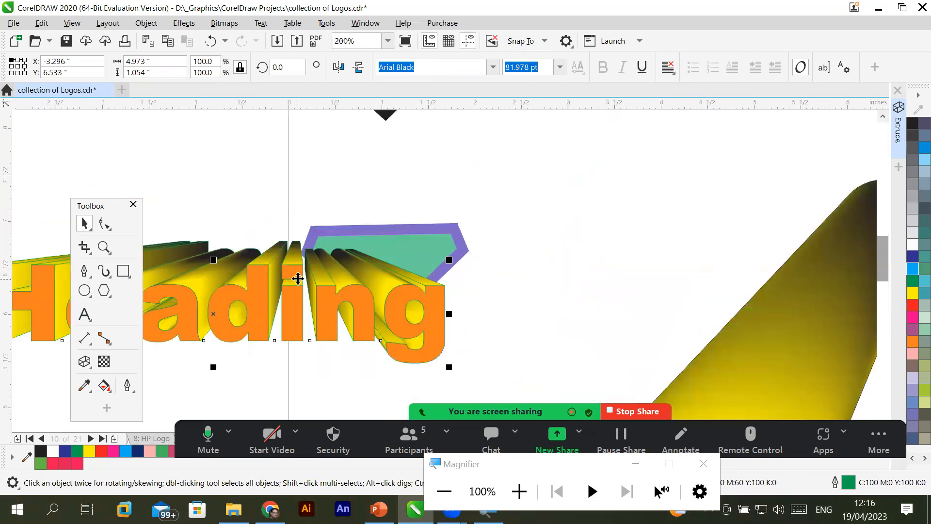
pyautogui.scroll(-1, 297, 274)
pyautogui.moveTo(213, 295); pyautogui.dragTo(381, 288)
pyautogui.moveTo(317, 286); pyautogui.dragTo(308, 266)
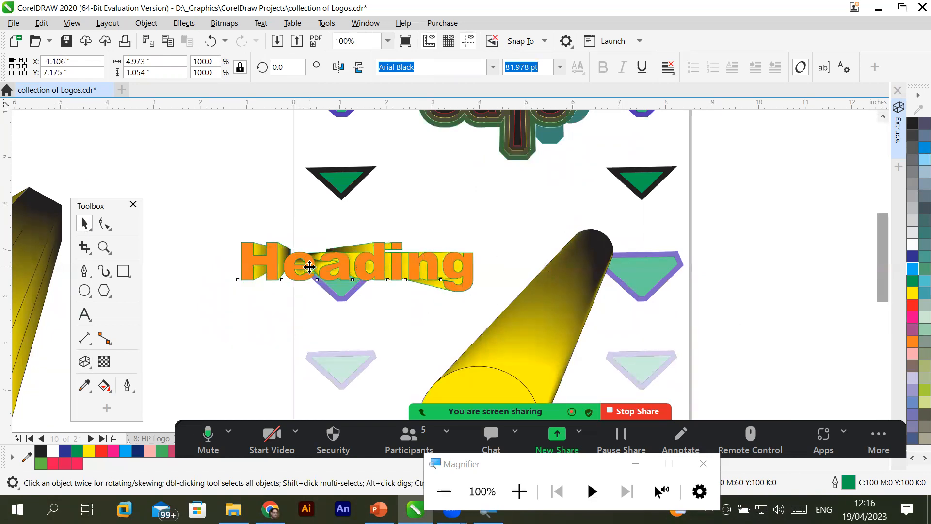
# Shift the "Heading" text slightly left, then move it onto the page just below the Sale text
pyautogui.click(309, 267)
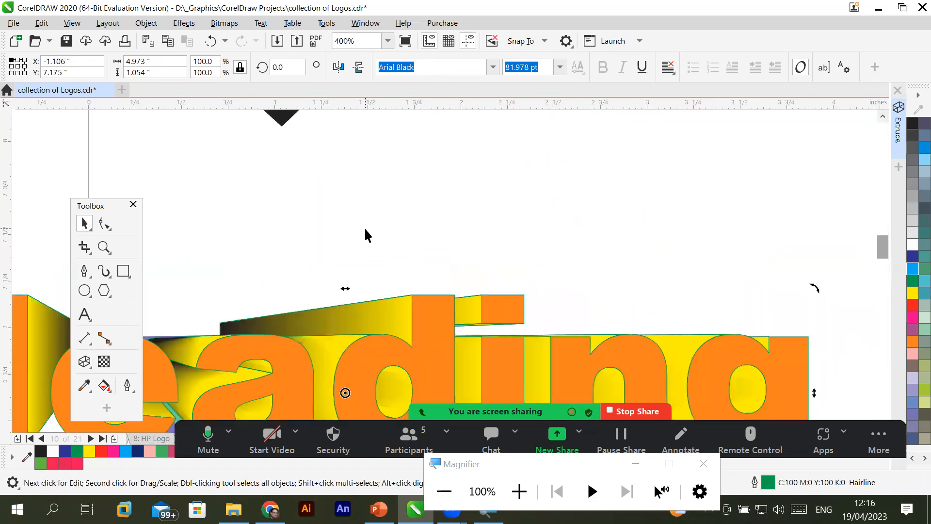
pyautogui.scroll(-2, 365, 227)
pyautogui.click(337, 271)
pyautogui.moveTo(336, 271); pyautogui.dragTo(294, 271)
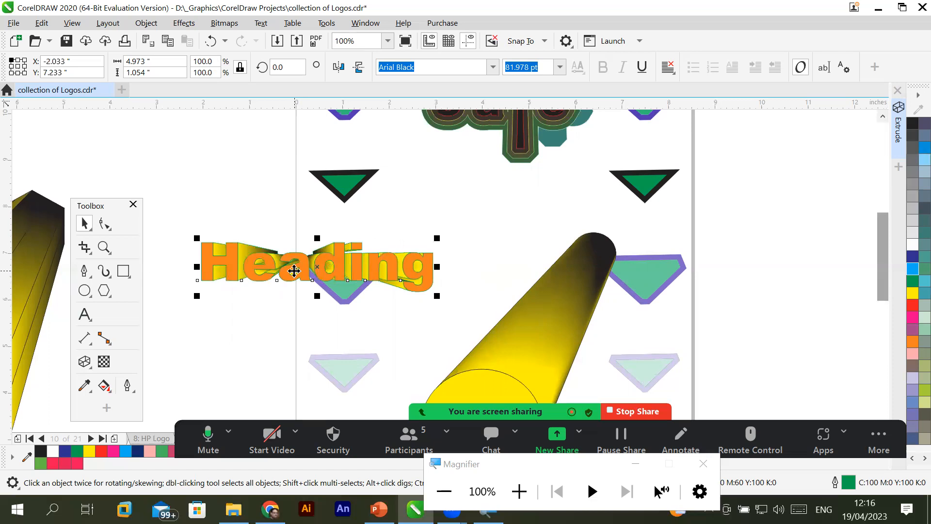
pyautogui.scroll(-2, 305, 269)
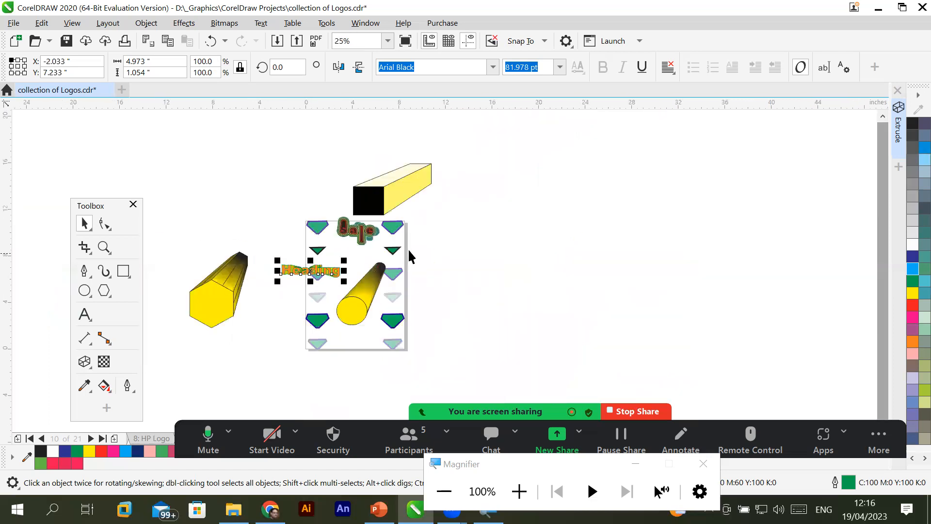
pyautogui.scroll(1, 408, 250)
pyautogui.click(261, 293)
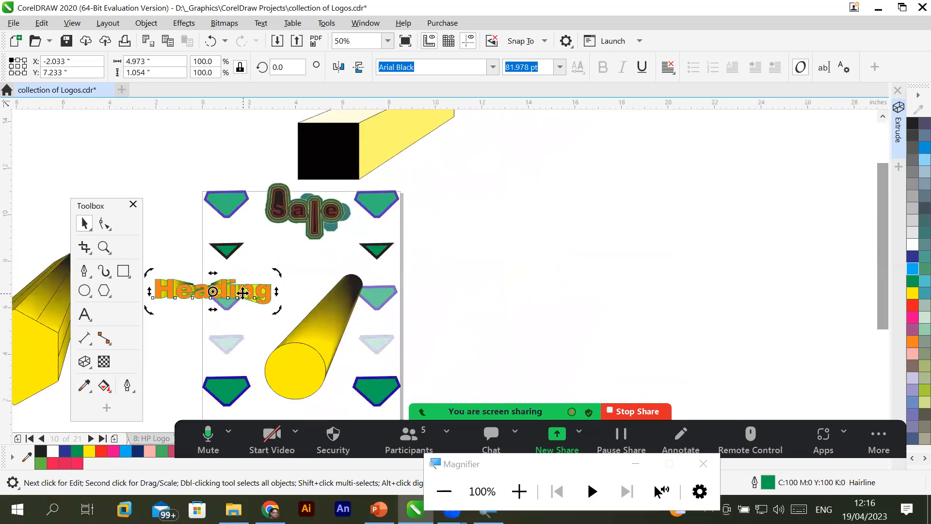
pyautogui.moveTo(242, 293); pyautogui.dragTo(335, 254)
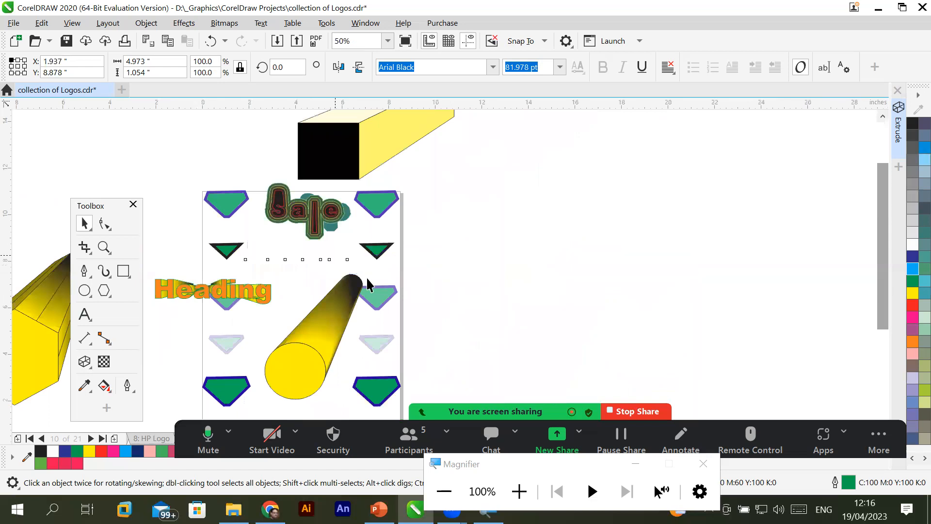
# Add the artistic text "Headline" to the right of the page and fill it with cyan (C:100 M:0 Y:0 K:0)
pyautogui.click(85, 314)
pyautogui.click(568, 263)
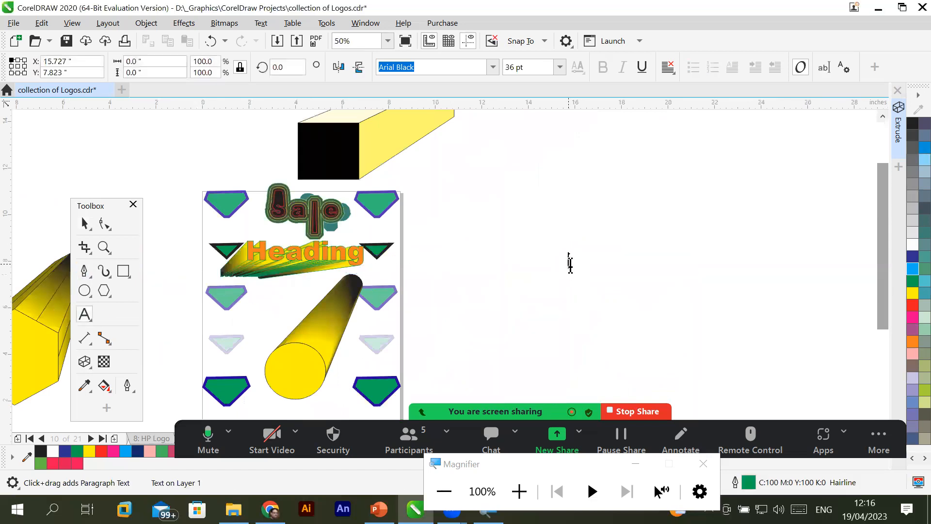
pyautogui.write('H')
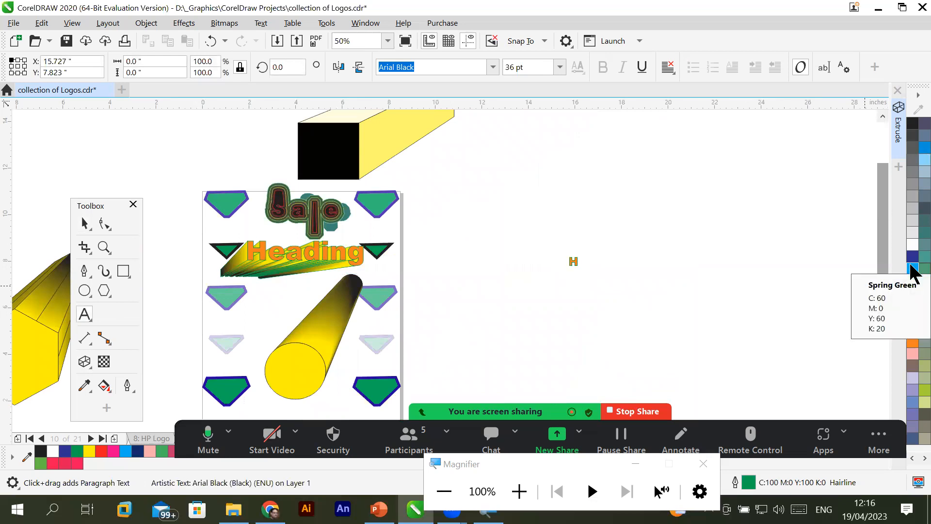
pyautogui.write('eadline')
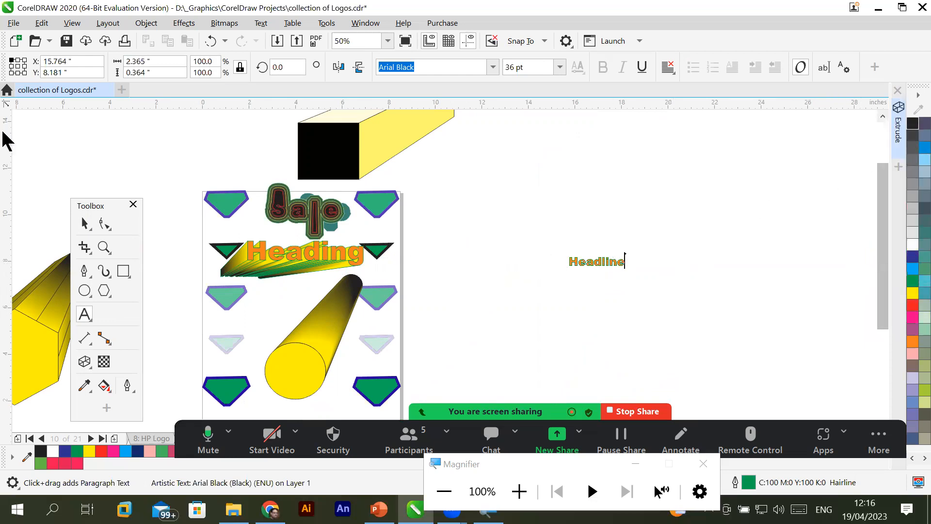
pyautogui.click(85, 224)
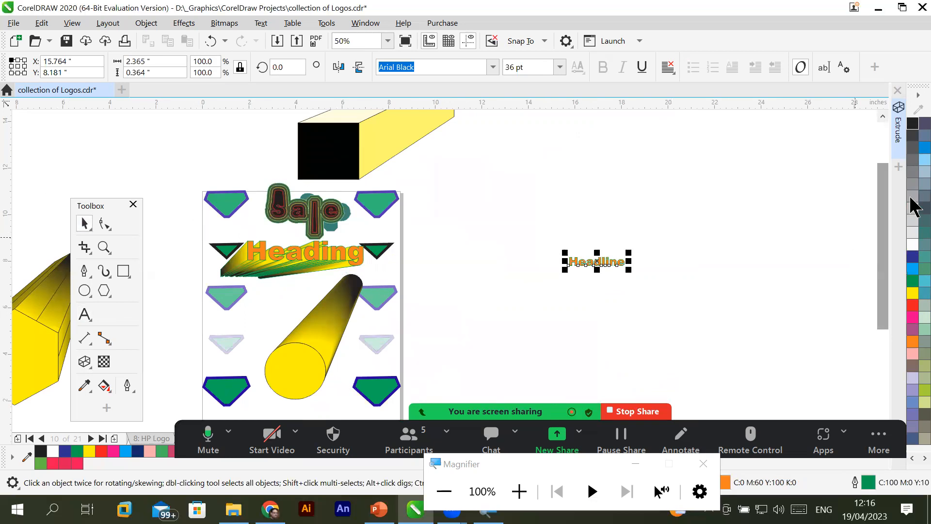
pyautogui.click(913, 268)
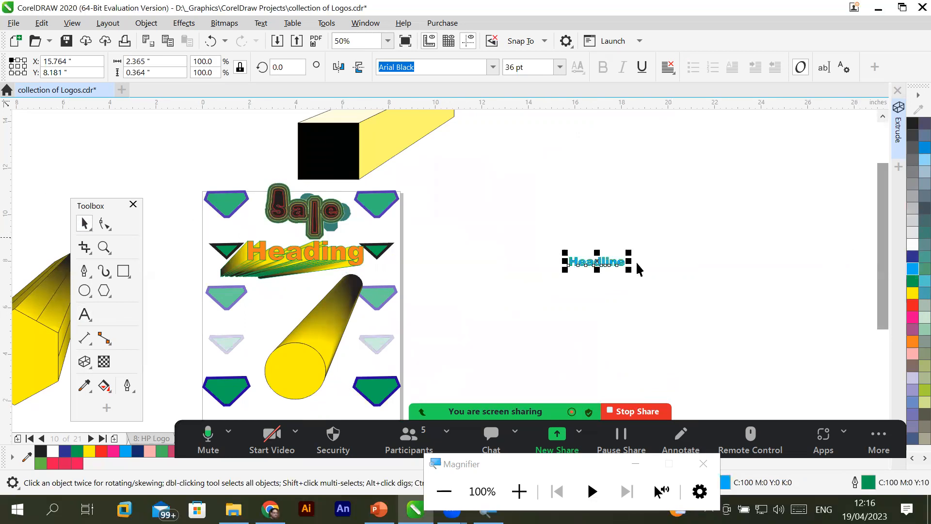
# Extrude the "Headline" text up and to the right at depth 20, with the vanishing point offset about 1.04 by 0.59 inches
pyautogui.scroll(1, 568, 256)
pyautogui.scroll(1, 641, 301)
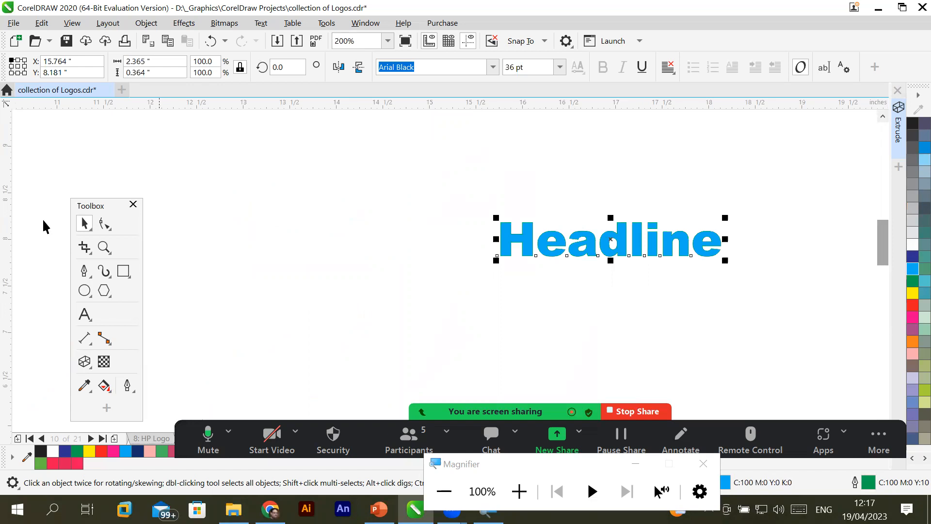
pyautogui.click(84, 361)
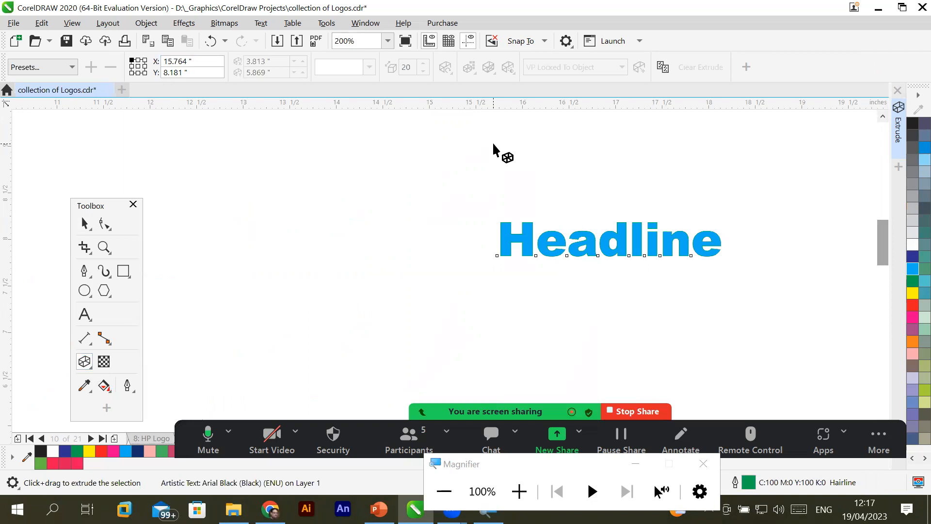
pyautogui.moveTo(590, 236); pyautogui.dragTo(707, 185)
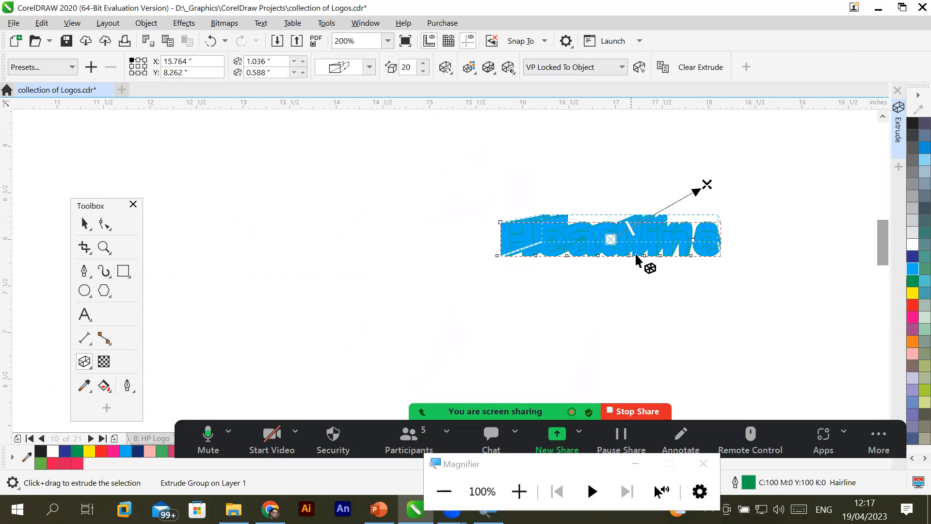
# Deepen the "Headline" extrusion to 82, then reduce its depth to 7 and deselect the text
pyautogui.scroll(1, 677, 218)
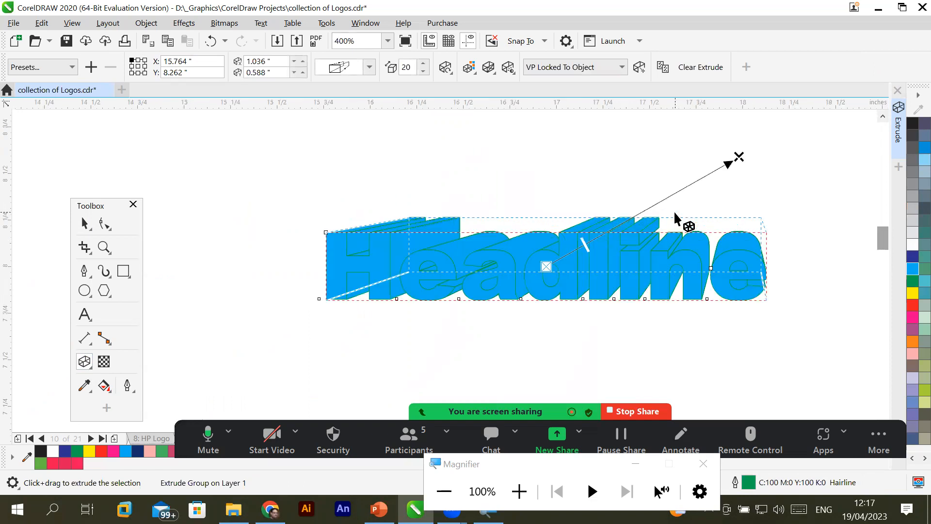
pyautogui.moveTo(586, 245); pyautogui.dragTo(717, 228)
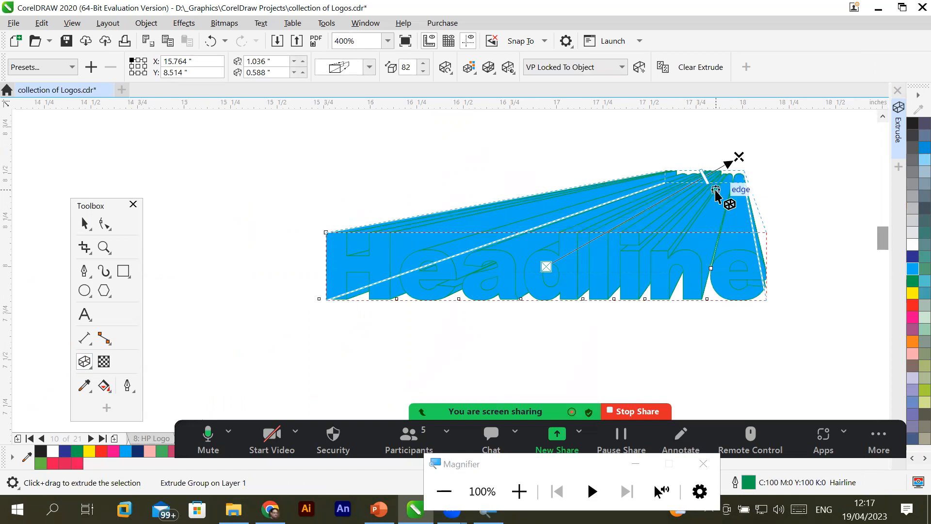
pyautogui.moveTo(700, 178); pyautogui.dragTo(558, 260)
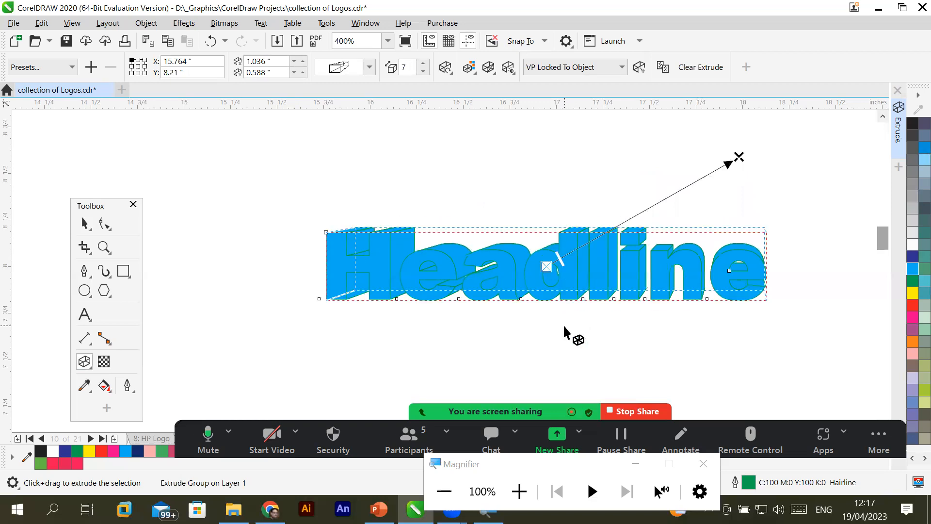
pyautogui.click(83, 224)
pyautogui.click(404, 374)
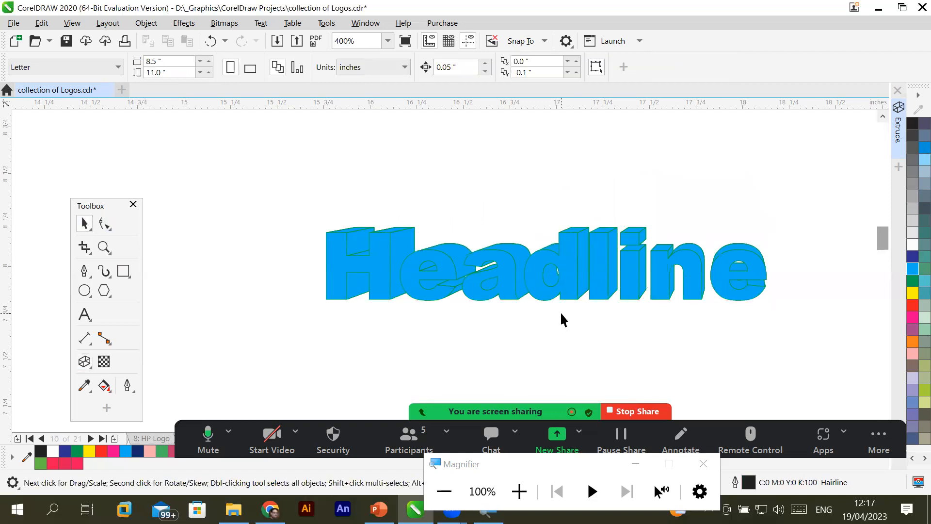
# Shade the "Headline" extrusion from cyan (C:100 M:0 Y:0 K:0) to black and deselect the text
pyautogui.click(547, 284)
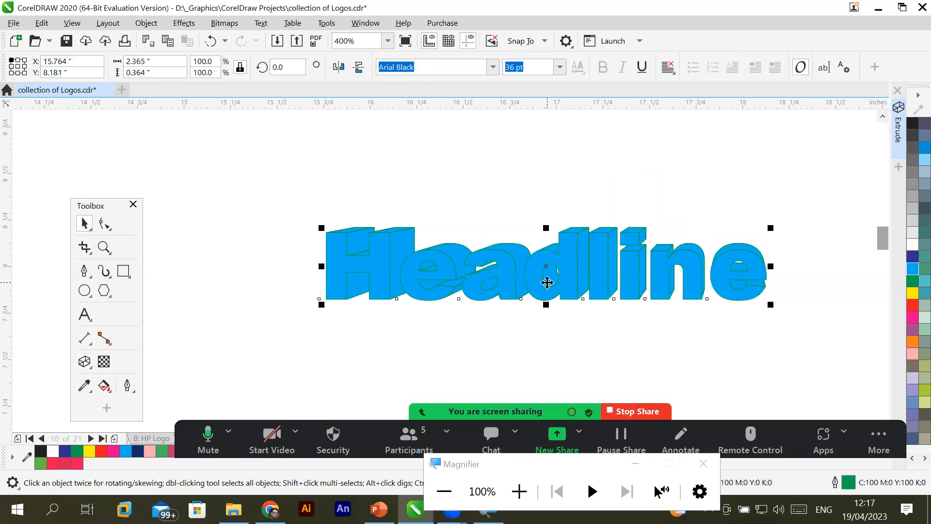
pyautogui.click(84, 368)
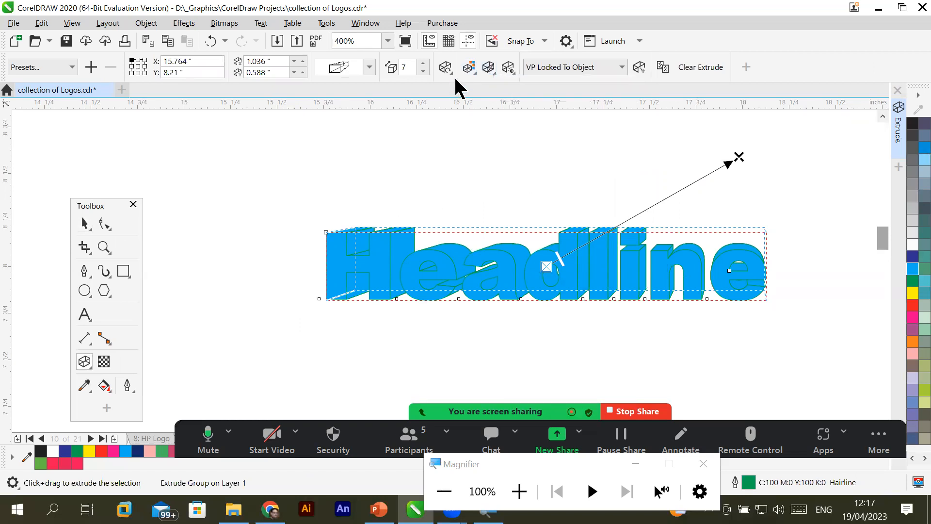
pyautogui.click(473, 75)
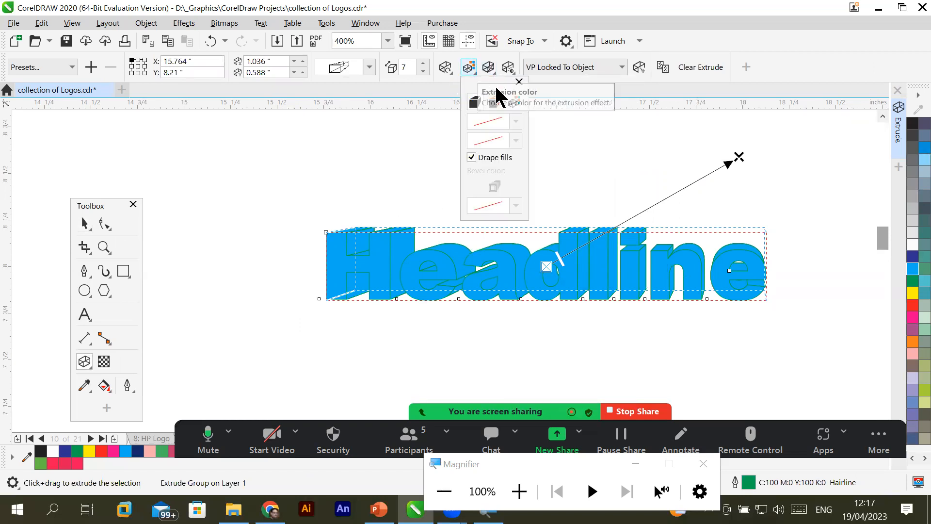
pyautogui.click(514, 102)
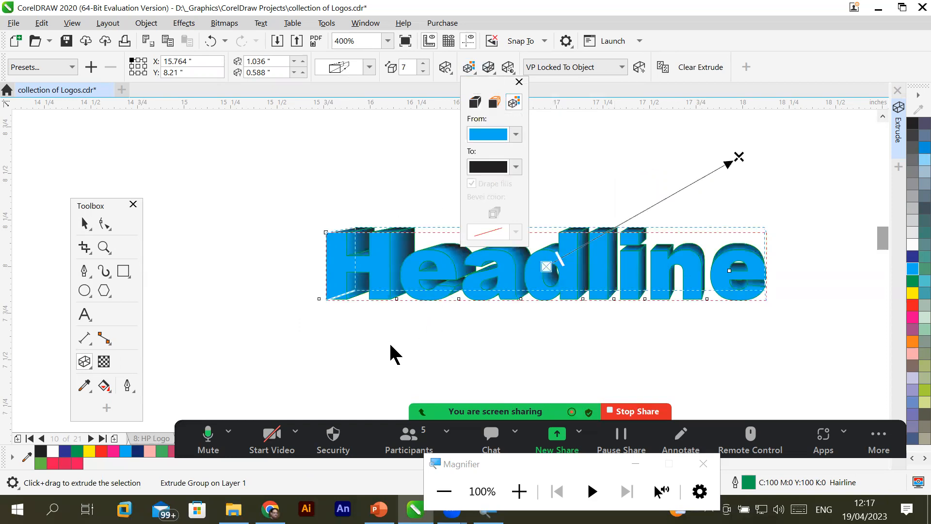
pyautogui.click(85, 223)
pyautogui.click(386, 389)
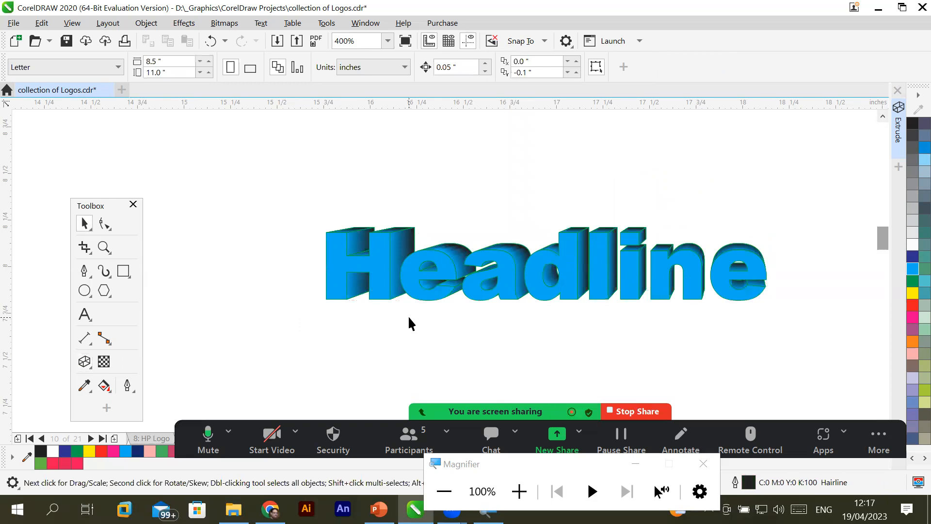
# Light the "Headline" extrusion with light 1 at intensity 100, placed at the upper back centre of the lighting cube
pyautogui.click(82, 363)
pyautogui.click(531, 254)
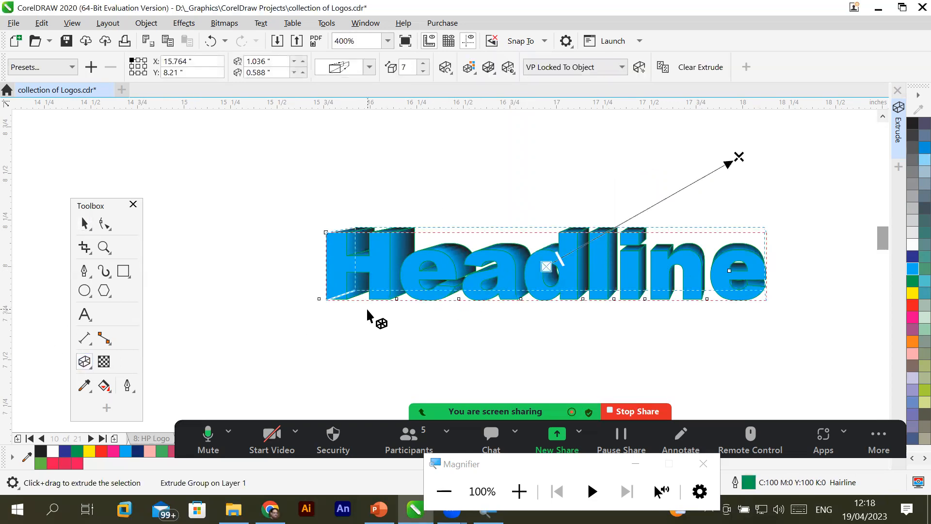
pyautogui.click(510, 72)
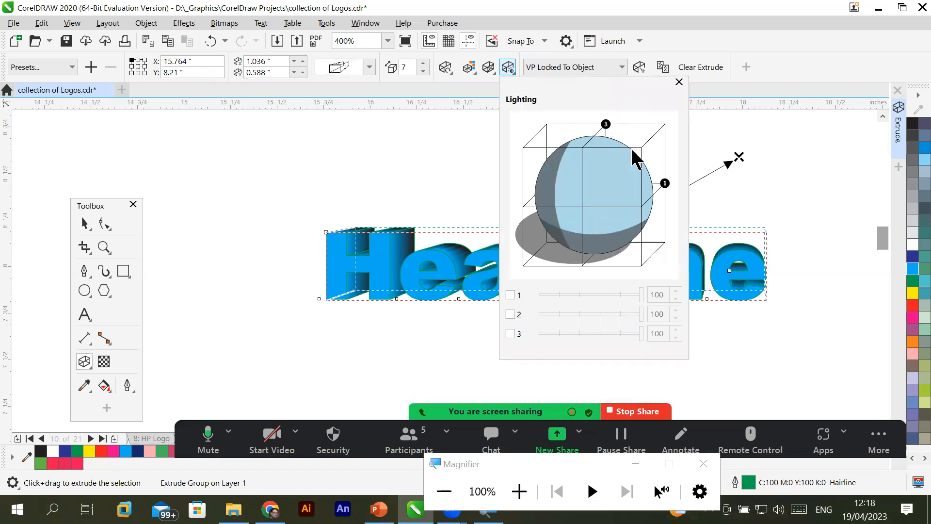
pyautogui.moveTo(605, 125); pyautogui.dragTo(584, 243)
pyautogui.moveTo(640, 241); pyautogui.dragTo(641, 266)
pyautogui.moveTo(596, 84); pyautogui.dragTo(188, 141)
pyautogui.moveTo(258, 239)
pyautogui.mouseDown()
pyautogui.moveTo(258, 185)
pyautogui.moveTo(198, 180)
pyautogui.mouseUp()
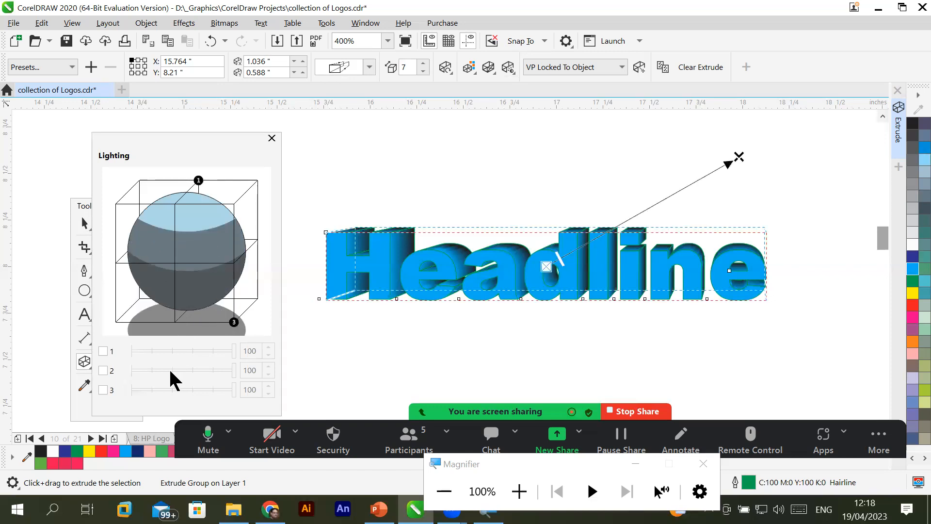
pyautogui.click(104, 352)
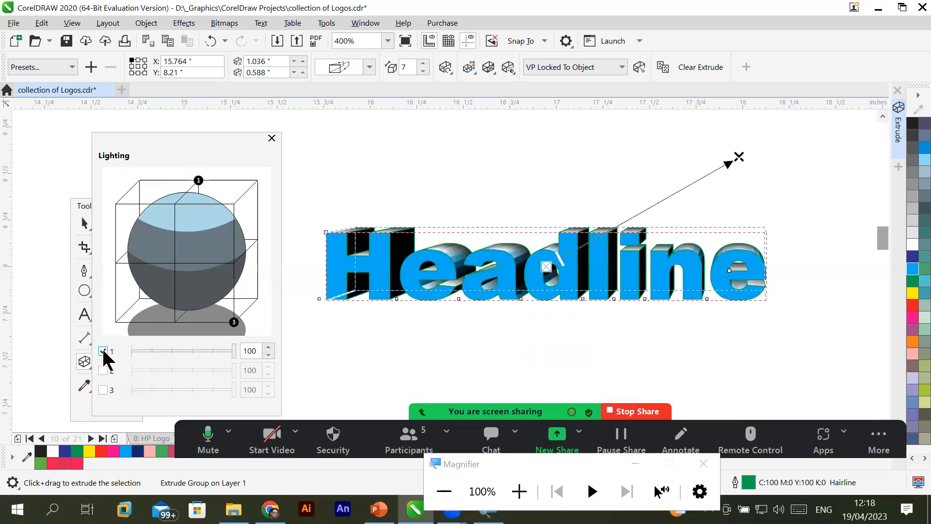
pyautogui.click(103, 352)
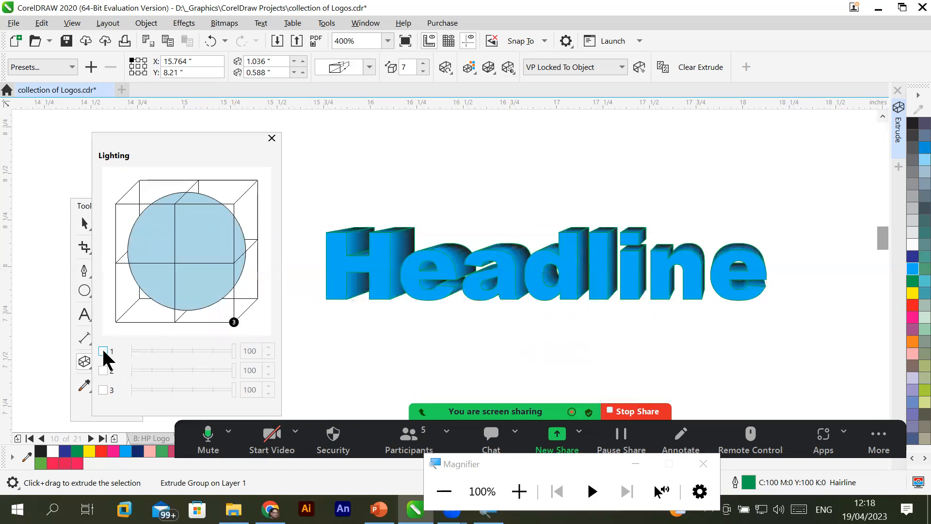
pyautogui.click(103, 351)
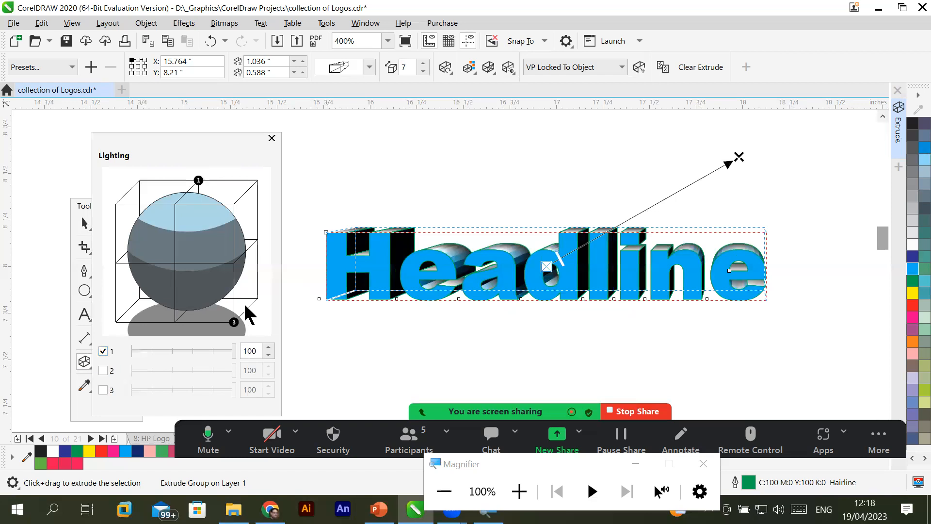
# Try light 1 at the upper front-right corner and upper front centre of the cube, repositioning light 3 around its right side
pyautogui.click(257, 240)
pyautogui.moveTo(258, 240); pyautogui.dragTo(258, 181)
pyautogui.moveTo(198, 180); pyautogui.dragTo(235, 204)
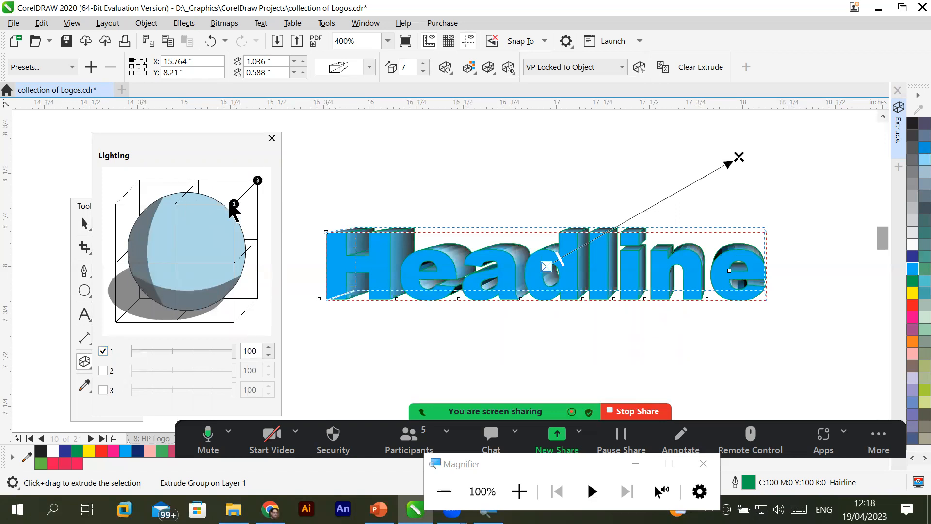
pyautogui.moveTo(227, 203); pyautogui.dragTo(178, 203)
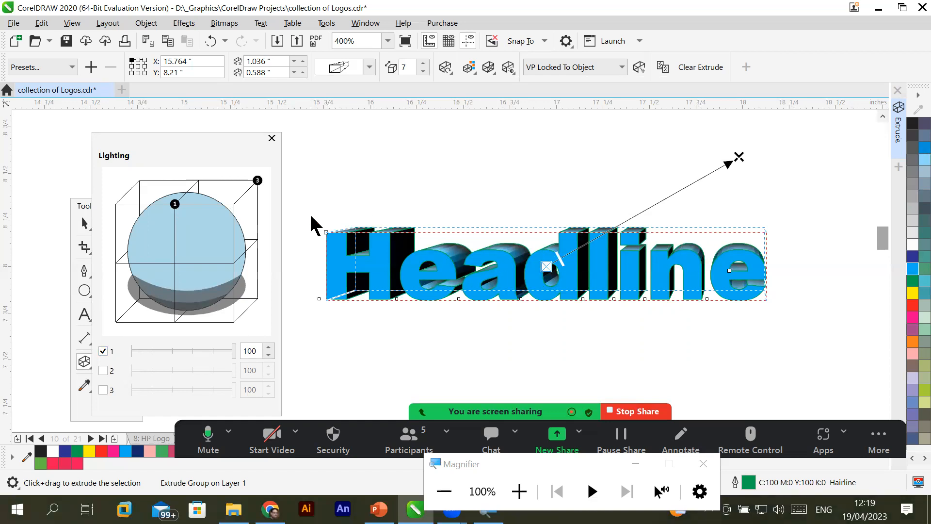
pyautogui.moveTo(258, 180); pyautogui.dragTo(234, 203)
pyautogui.moveTo(259, 234); pyautogui.dragTo(252, 236)
pyautogui.moveTo(254, 238); pyautogui.dragTo(230, 321)
# Switch light 1 off and on repeatedly to compare the "Headline" extrusion with and without lighting
pyautogui.click(103, 350)
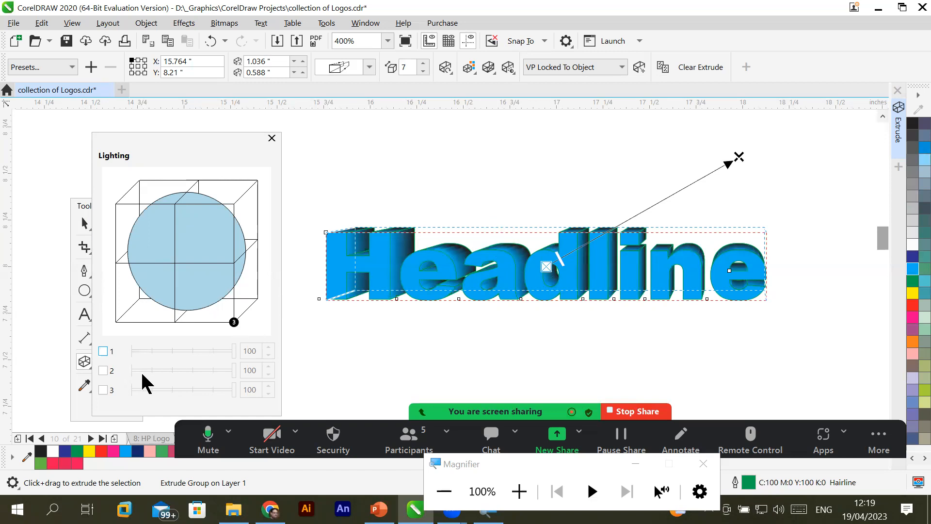
pyautogui.click(103, 351)
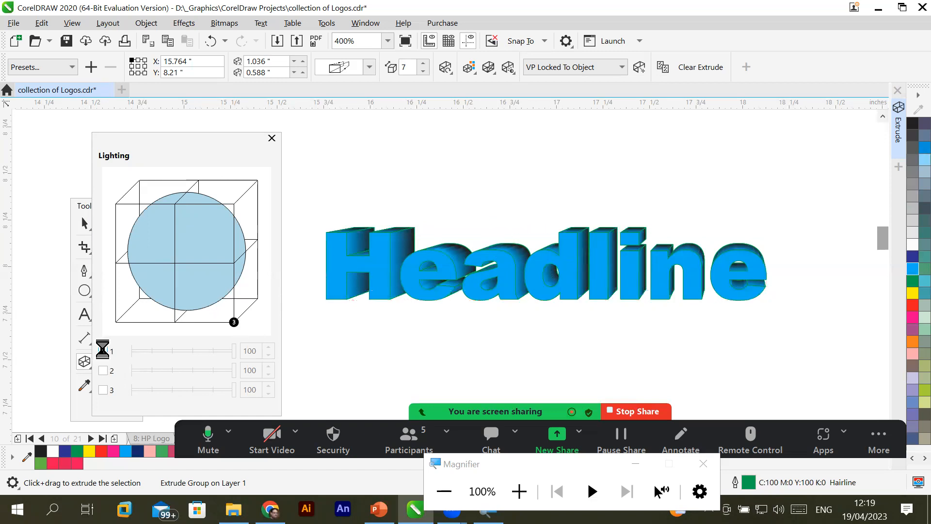
pyautogui.click(103, 352)
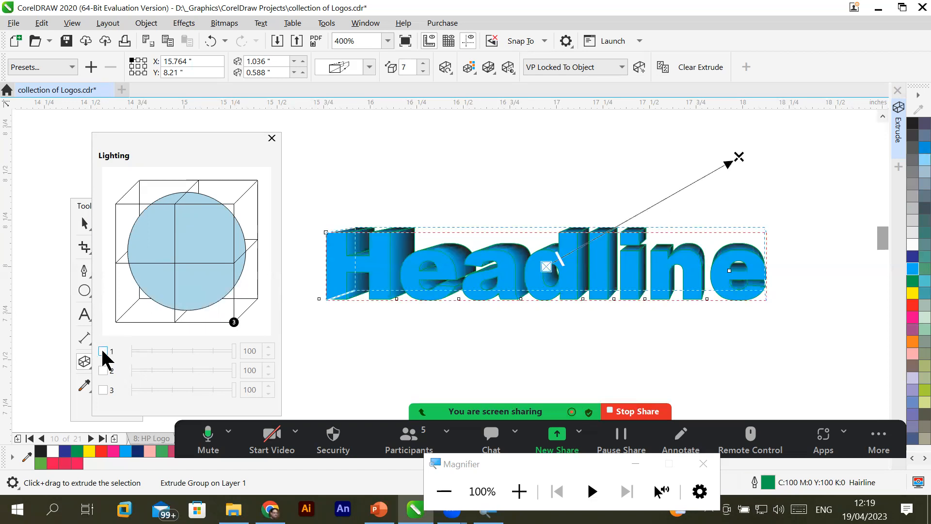
pyautogui.click(103, 351)
pyautogui.click(103, 351)
pyautogui.click(103, 351)
pyautogui.click(102, 351)
pyautogui.click(102, 351)
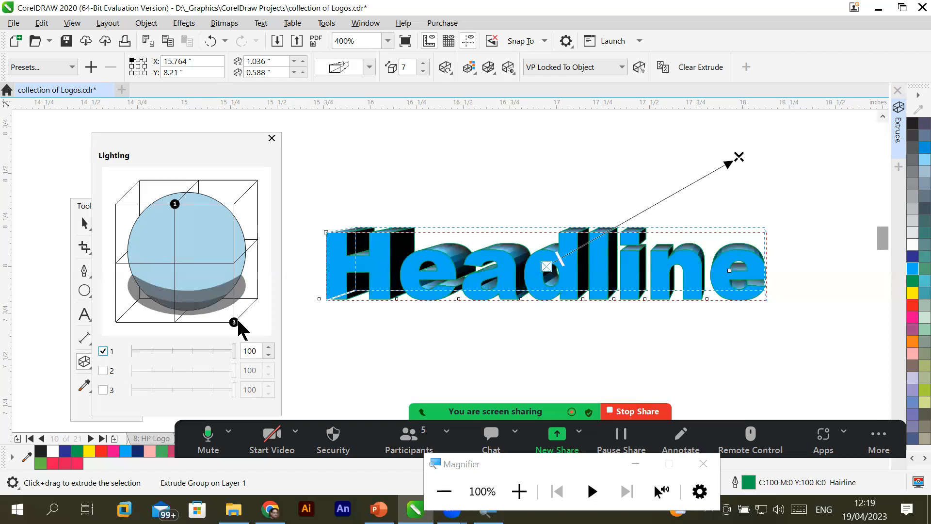
# Move light 3 to the upper back centre and light 1 to the upper front-right corner of the lighting cube
pyautogui.moveTo(237, 322); pyautogui.dragTo(209, 232)
pyautogui.moveTo(198, 180)
pyautogui.mouseDown()
pyautogui.moveTo(197, 173)
pyautogui.moveTo(235, 214)
pyautogui.moveTo(234, 204)
pyautogui.mouseUp()
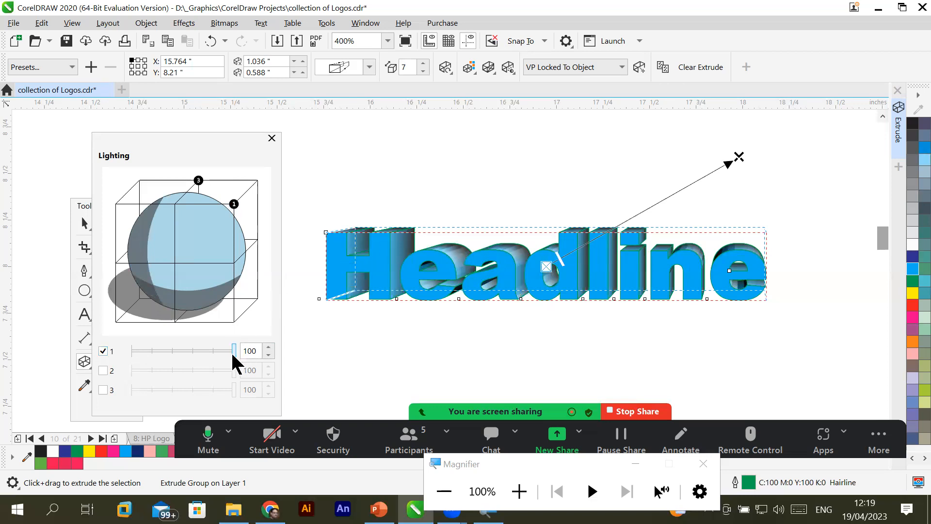
# Switch on light 2 and set the intensities to 57 for light 1 and 27 for light 2
pyautogui.click(102, 371)
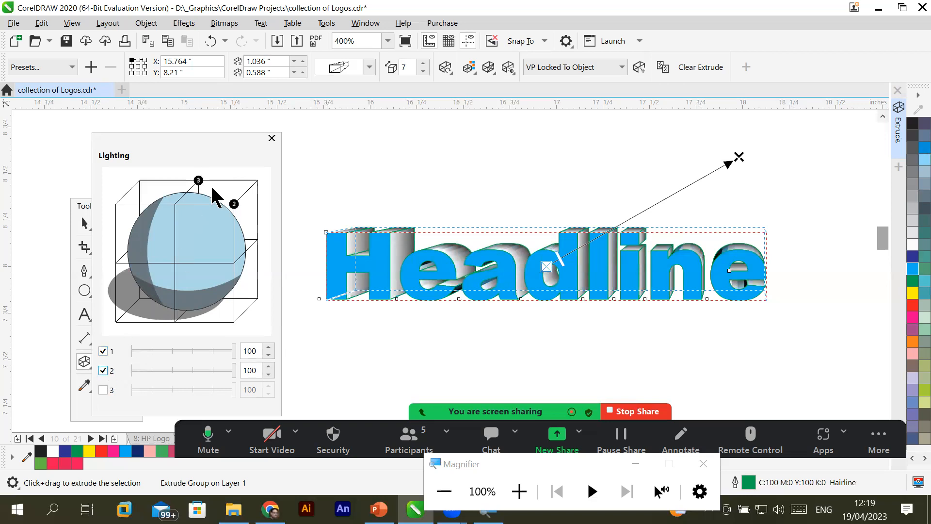
pyautogui.moveTo(233, 351); pyautogui.dragTo(161, 351)
pyautogui.moveTo(234, 370)
pyautogui.mouseDown()
pyautogui.moveTo(163, 370)
pyautogui.moveTo(218, 370)
pyautogui.mouseUp()
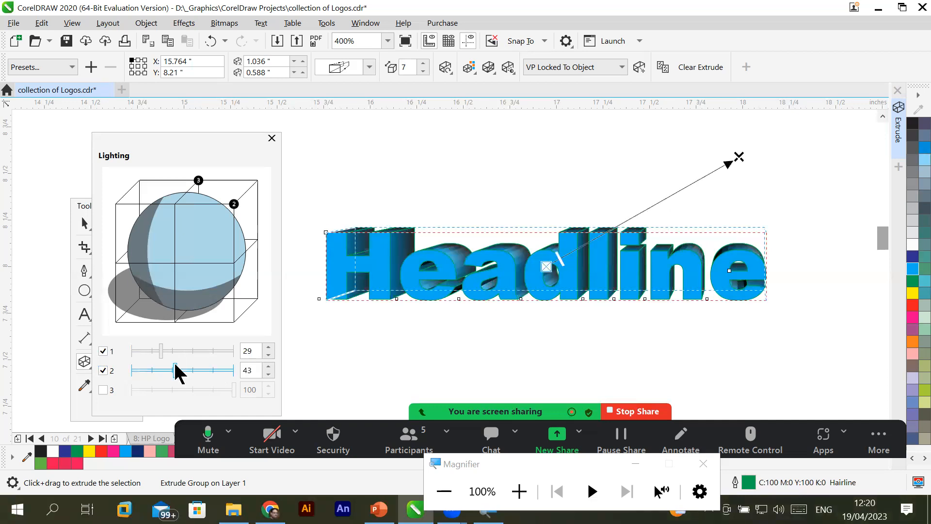
pyautogui.moveTo(175, 370); pyautogui.dragTo(189, 350)
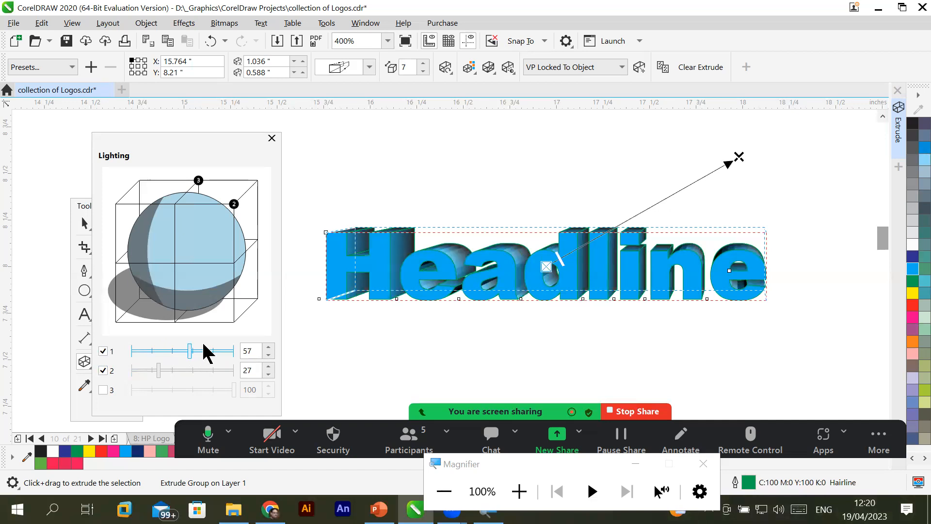
pyautogui.click(434, 327)
# Close the Magnifier window and insert a new blank page directly after page 10
pyautogui.scroll(-3, 434, 327)
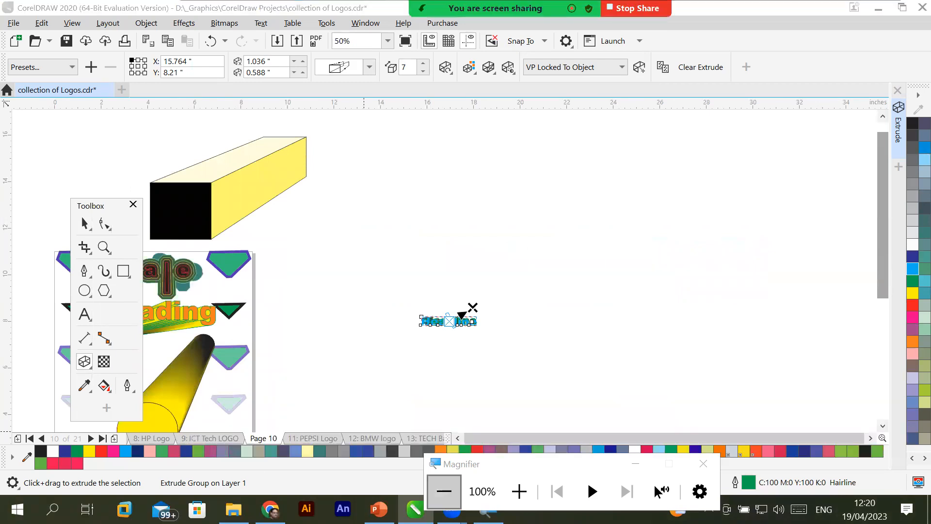
pyautogui.click(703, 463)
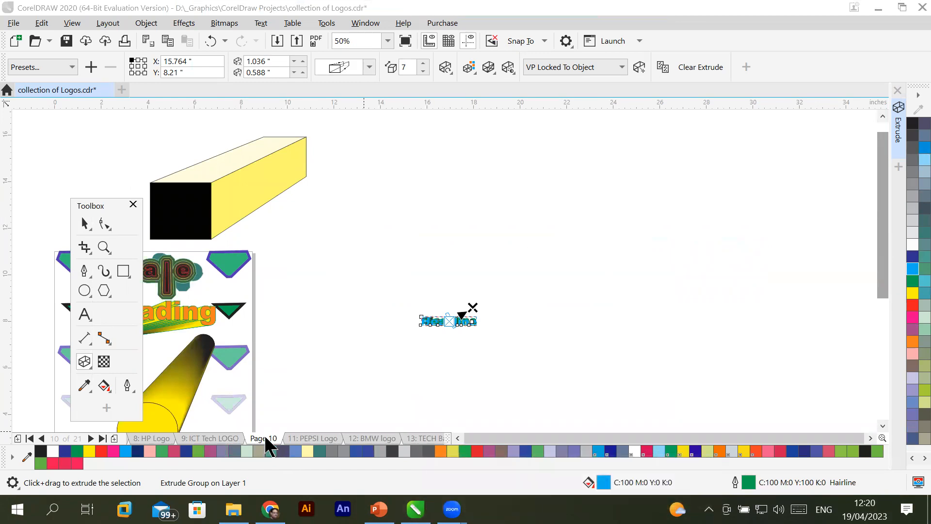
pyautogui.click(115, 437)
pyautogui.click(115, 437)
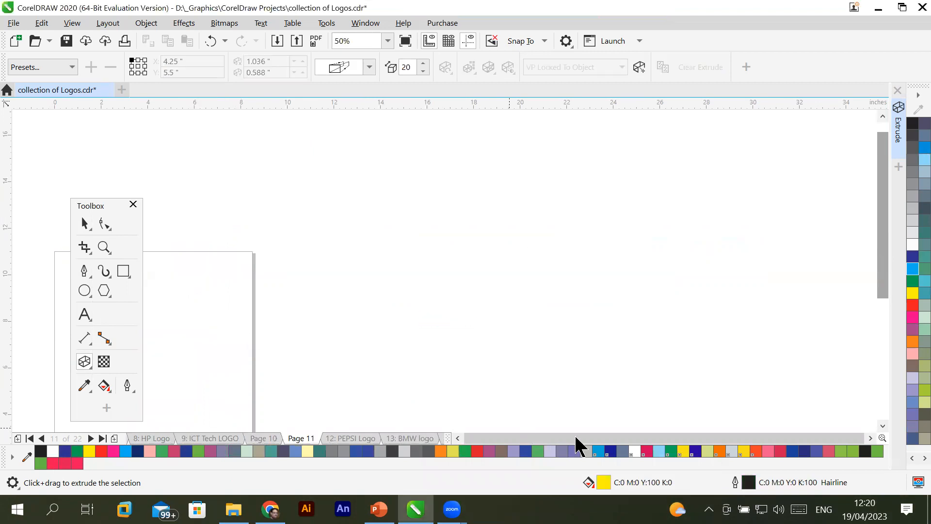
pyautogui.click(458, 438)
pyautogui.click(458, 438)
pyautogui.click(883, 425)
pyautogui.click(883, 425)
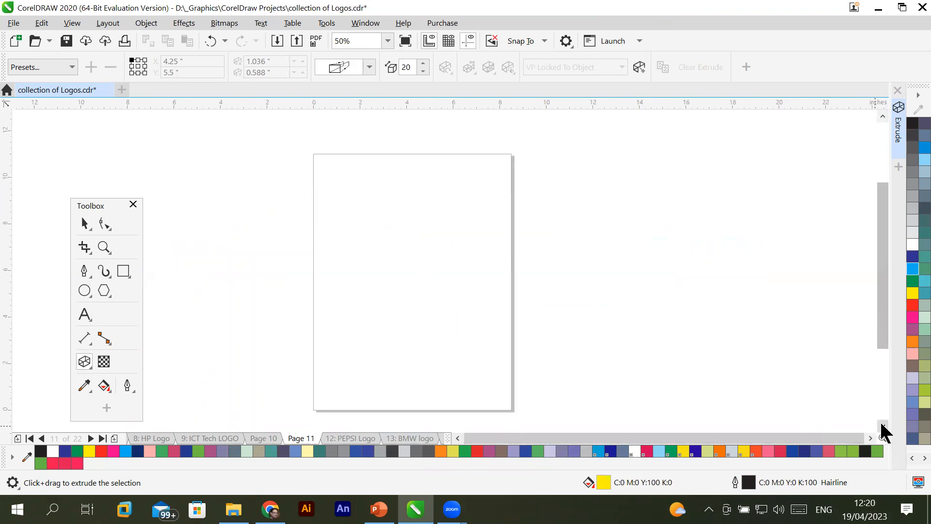
# Draw a header rectangle about 8.52 by 1.40 inches across the page's upper edge and fill it Deep Navy Blue (C:40 M:40 Y:0 K:60)
pyautogui.click(83, 289)
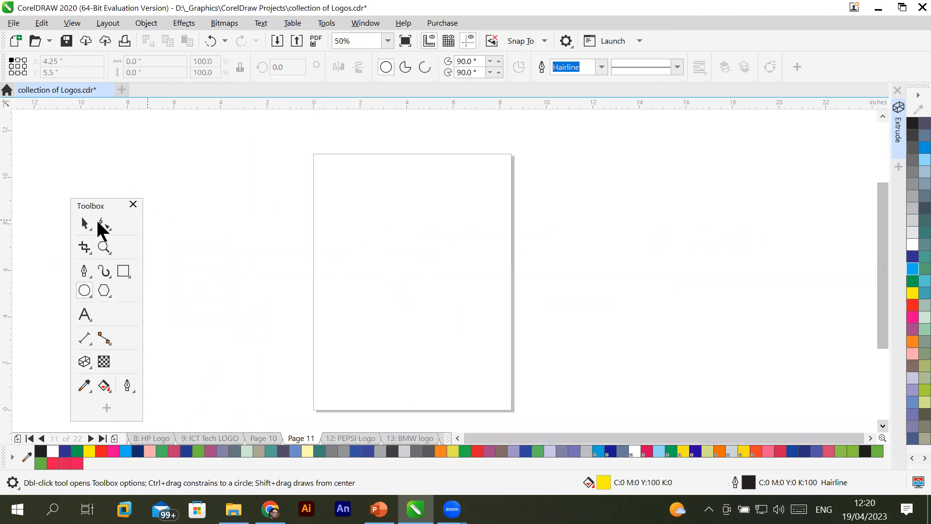
pyautogui.click(124, 272)
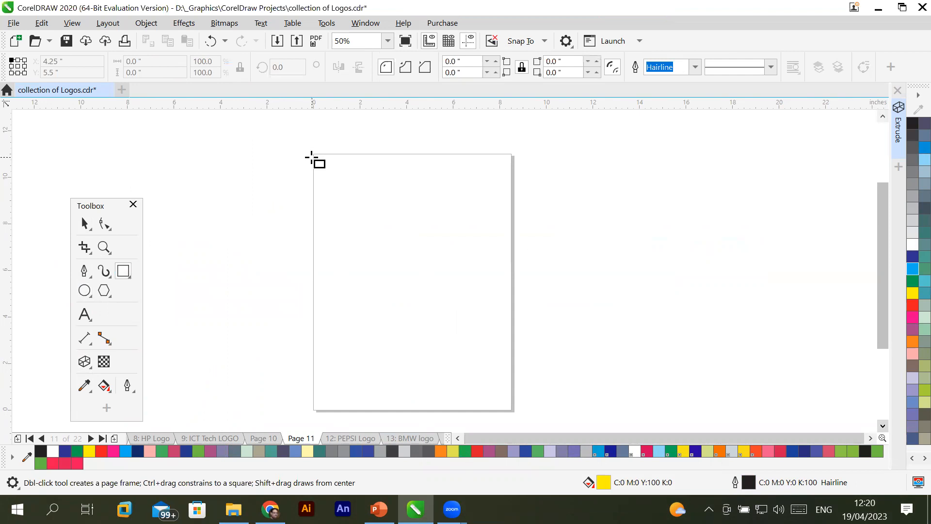
pyautogui.moveTo(312, 154); pyautogui.dragTo(511, 186)
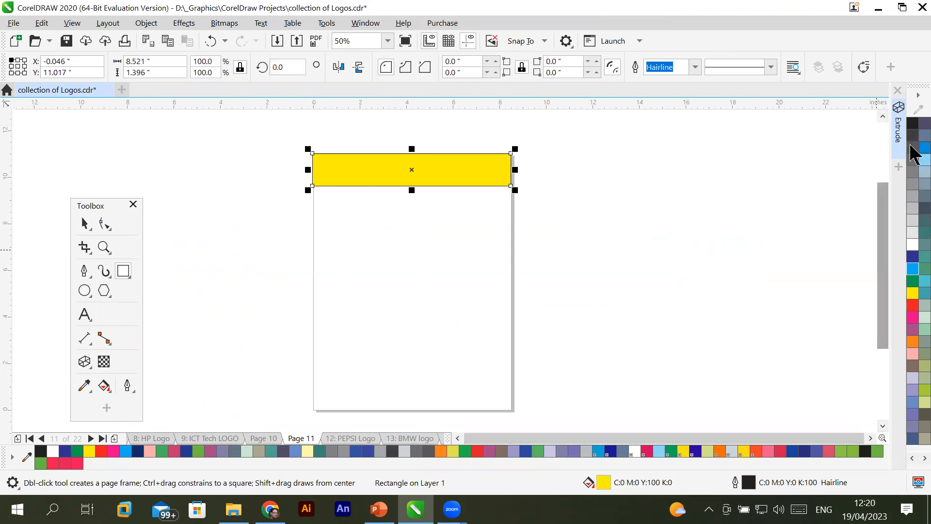
pyautogui.click(912, 124)
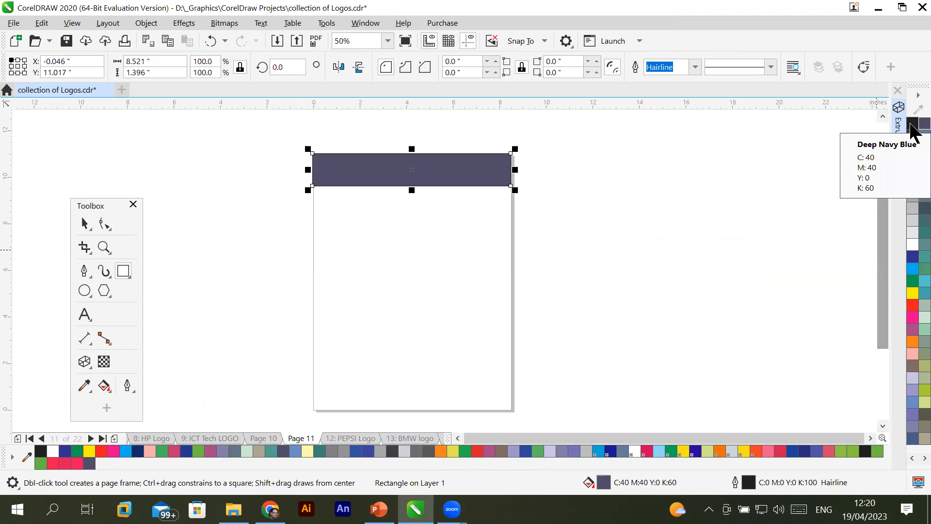
# Draw a footer rectangle about 8.52 by 0.73 inches along the page's lower edge and fill it with C:40 M:20 Y:0 K:40
pyautogui.moveTo(314, 392); pyautogui.dragTo(543, 409)
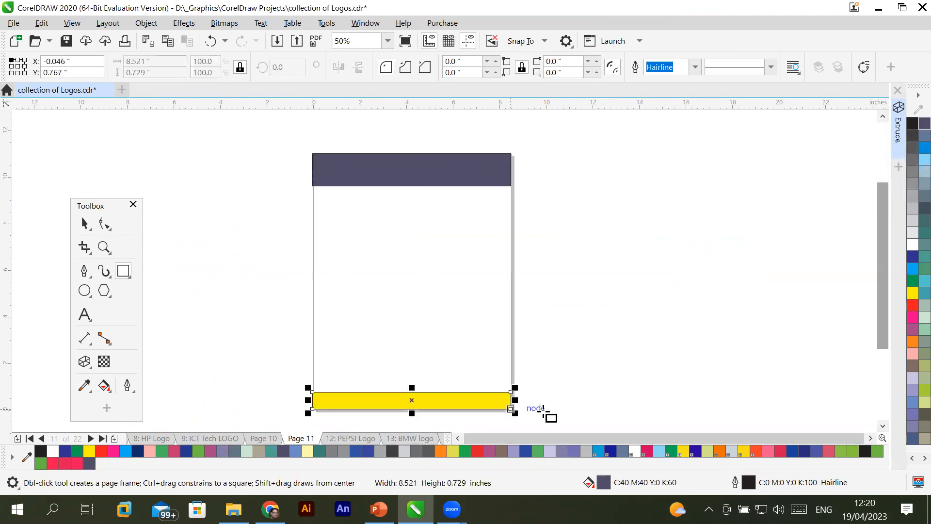
pyautogui.click(921, 136)
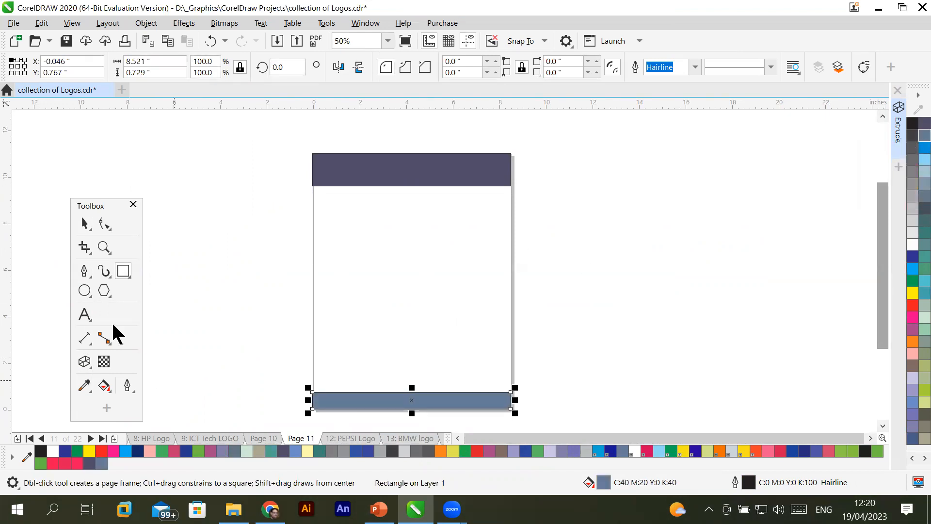
# Convert the header rectangle to curves and pull its lower-right corner node straight down, making the shape about 3.17 inches tall
pyautogui.click(104, 225)
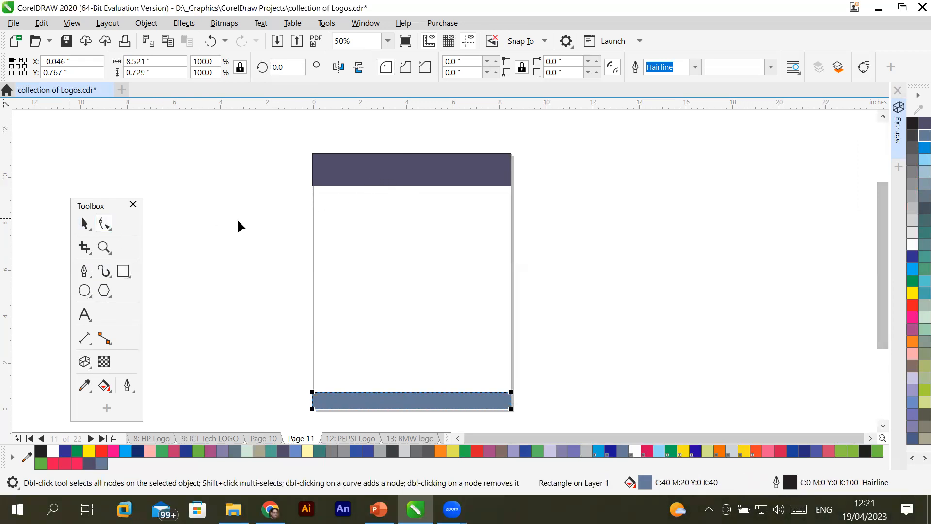
pyautogui.click(85, 223)
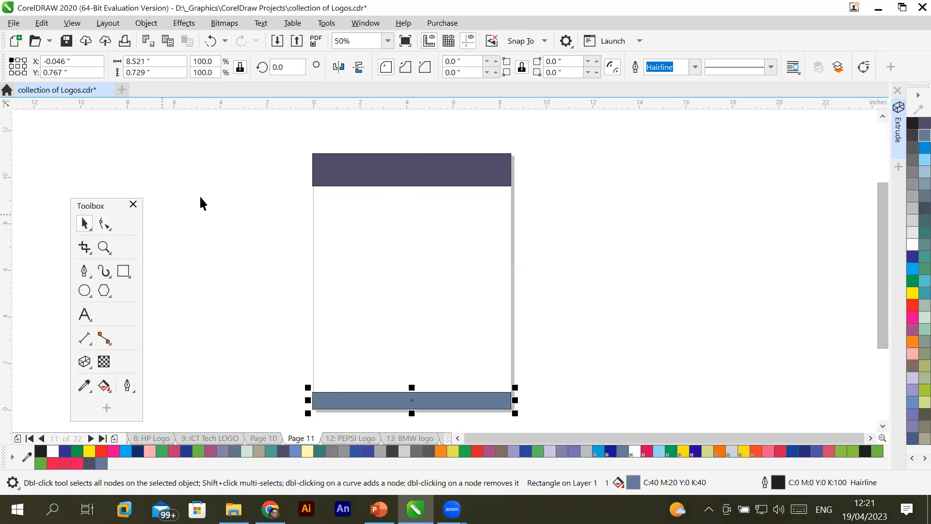
pyautogui.click(364, 178)
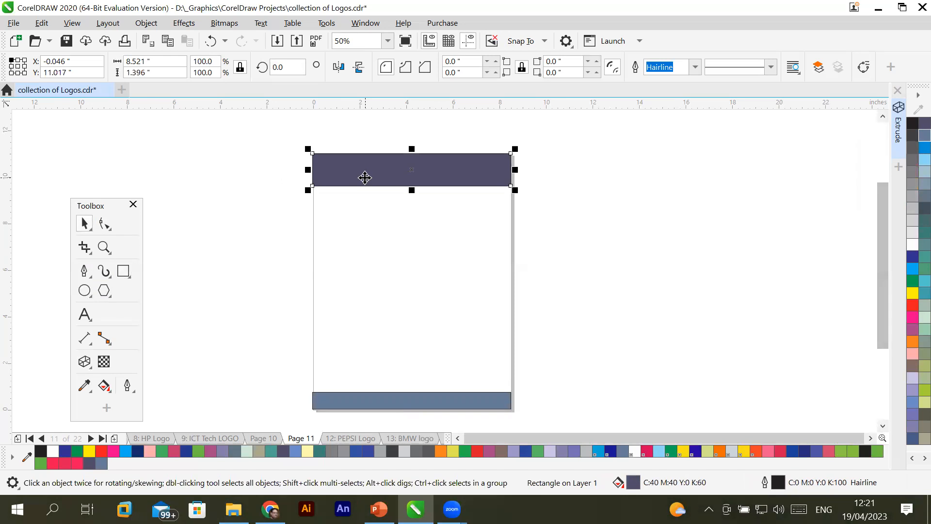
pyautogui.rightClick(365, 178)
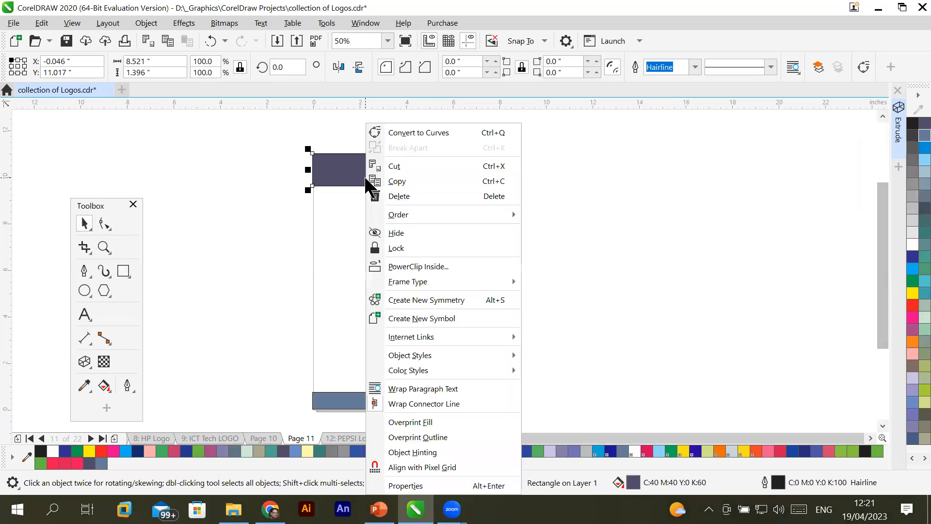
pyautogui.click(404, 134)
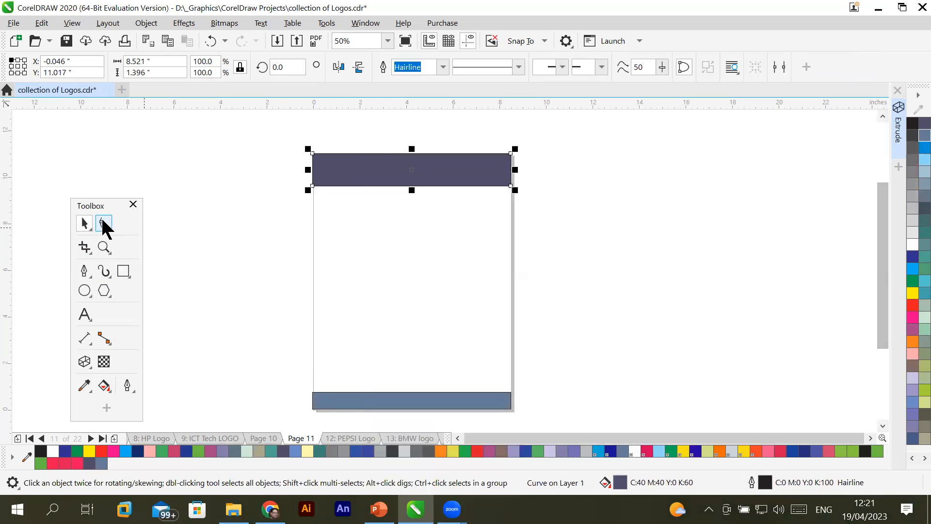
pyautogui.click(103, 223)
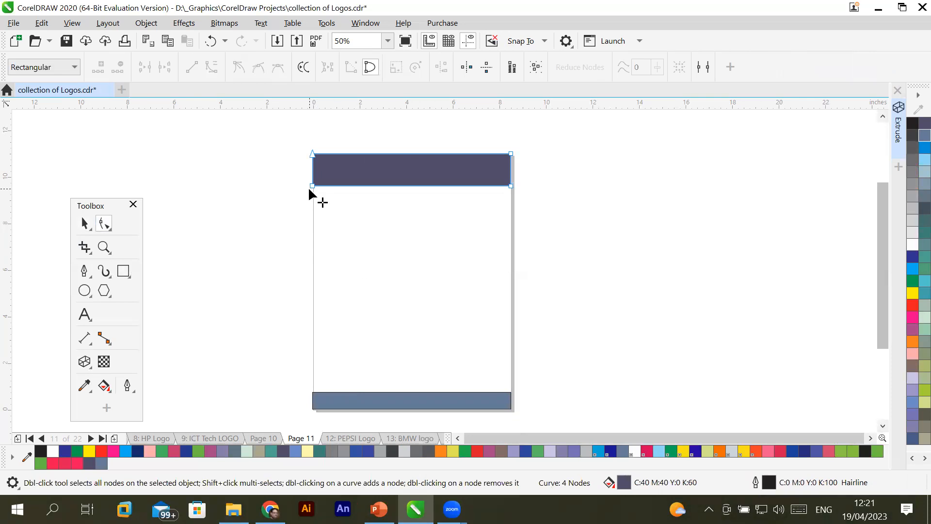
pyautogui.moveTo(510, 186); pyautogui.dragTo(510, 226)
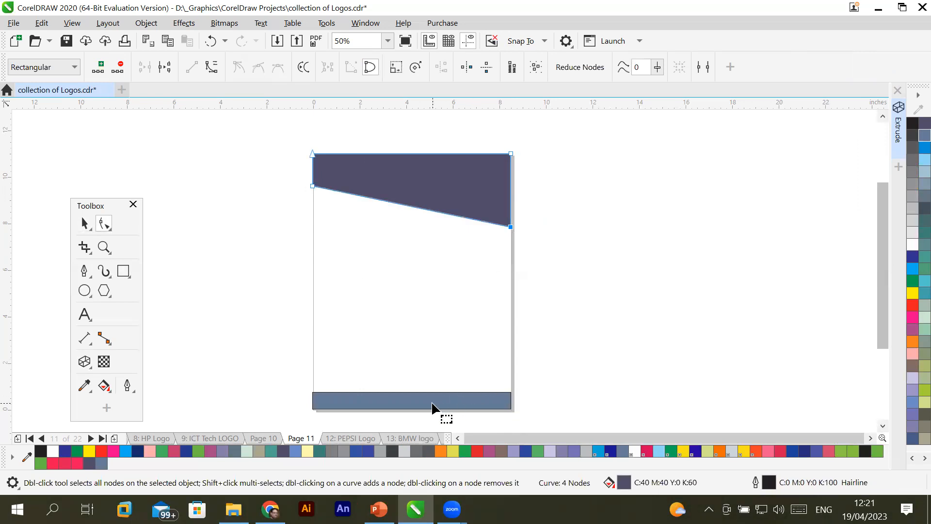
pyautogui.click(84, 224)
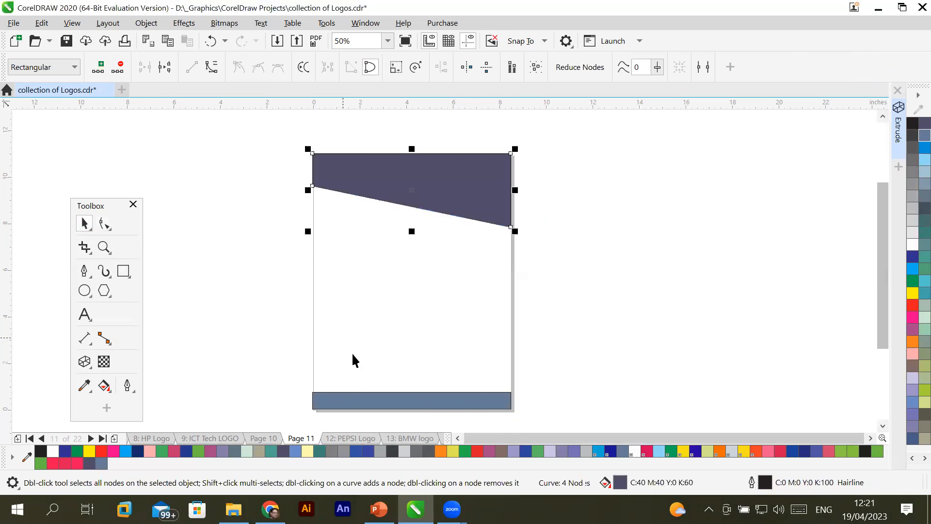
# Convert the footer rectangle to curves and raise its upper-left corner node, making the shape about 2.85 inches tall
pyautogui.click(379, 401)
pyautogui.rightClick(379, 400)
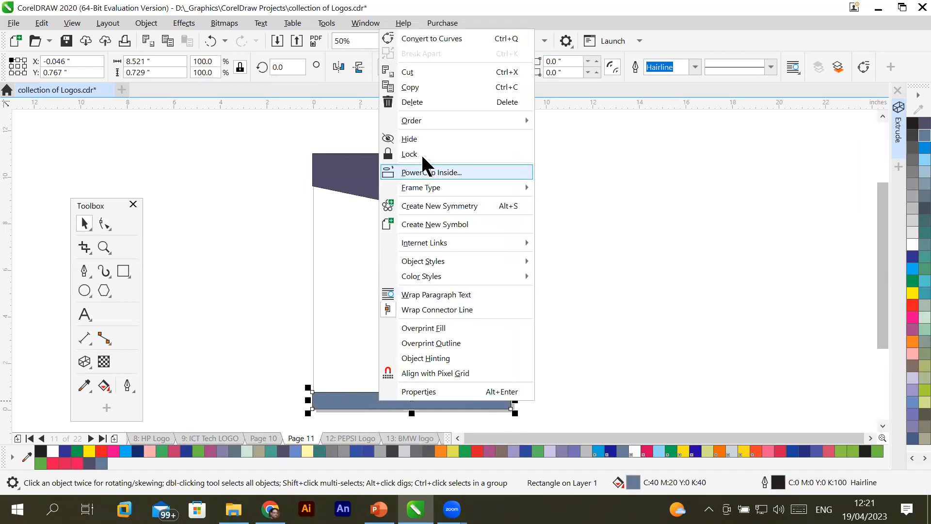
pyautogui.click(453, 42)
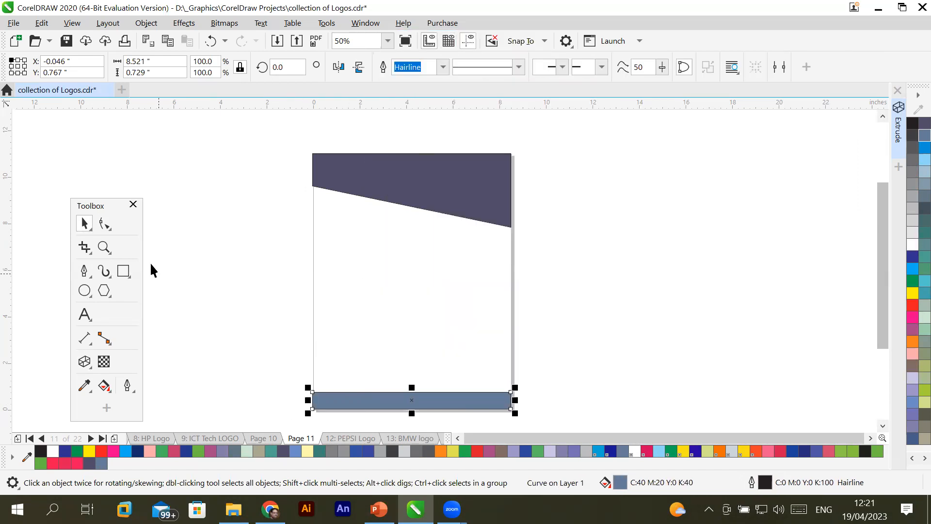
pyautogui.click(104, 224)
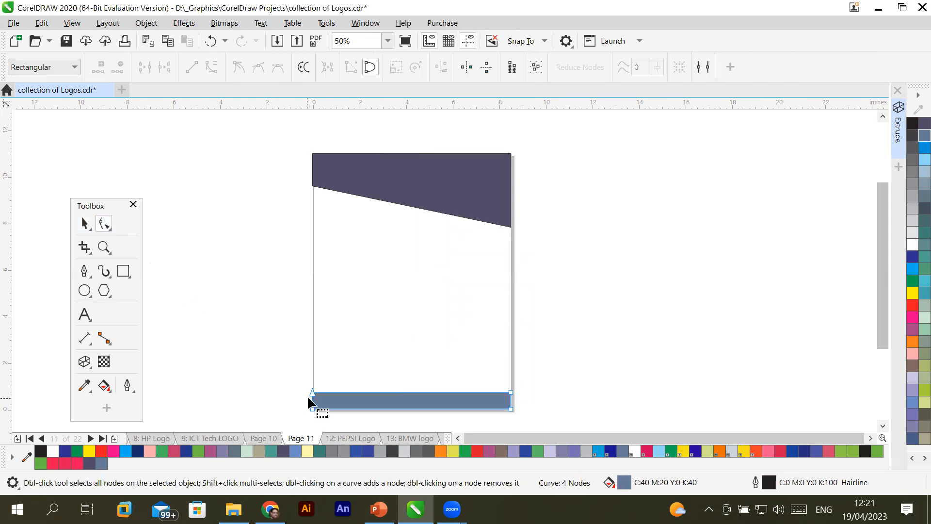
pyautogui.moveTo(312, 392); pyautogui.dragTo(312, 343)
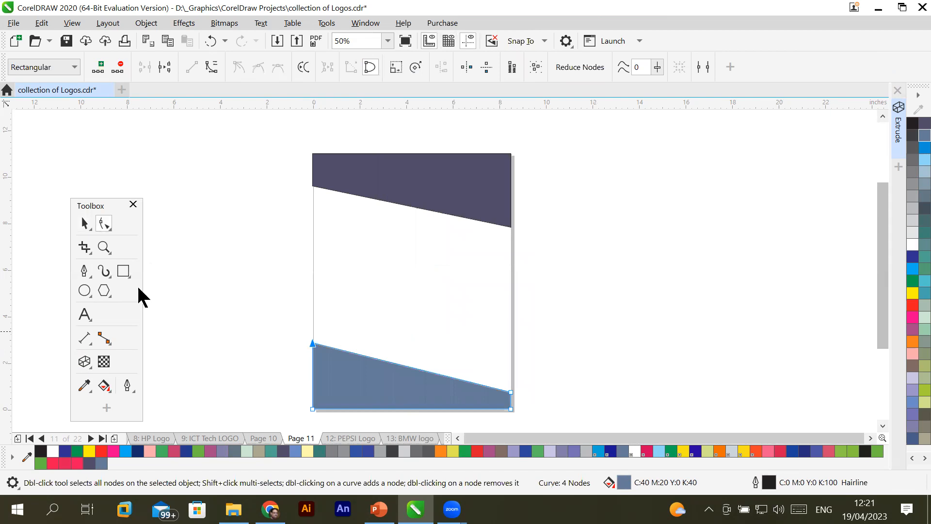
pyautogui.click(84, 222)
pyautogui.click(627, 303)
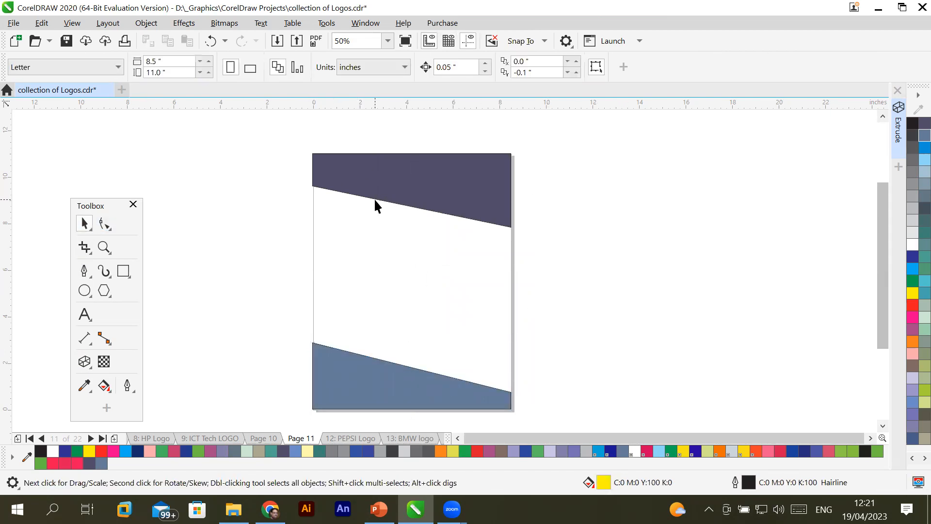
# Convert the header's slanted lower edge from a line to a curve and bend it into a gentle S-shaped wave
pyautogui.click(435, 189)
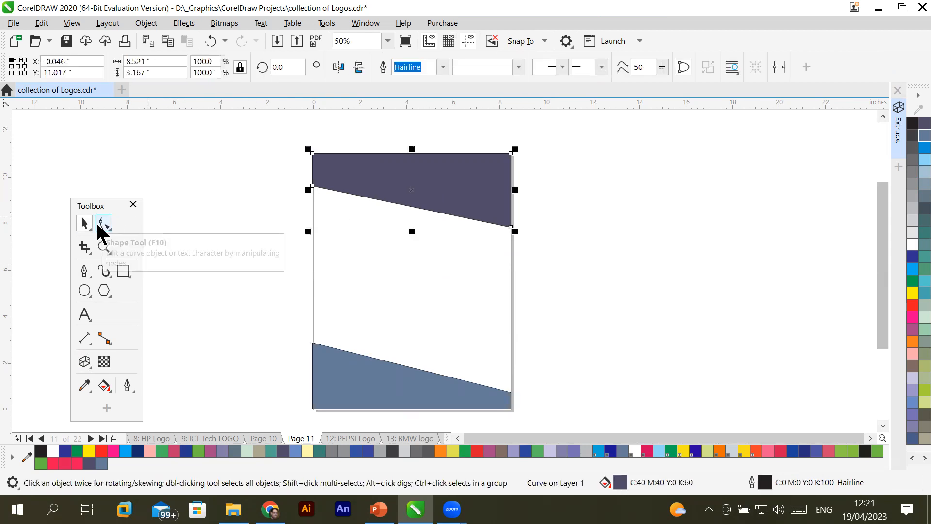
pyautogui.click(103, 225)
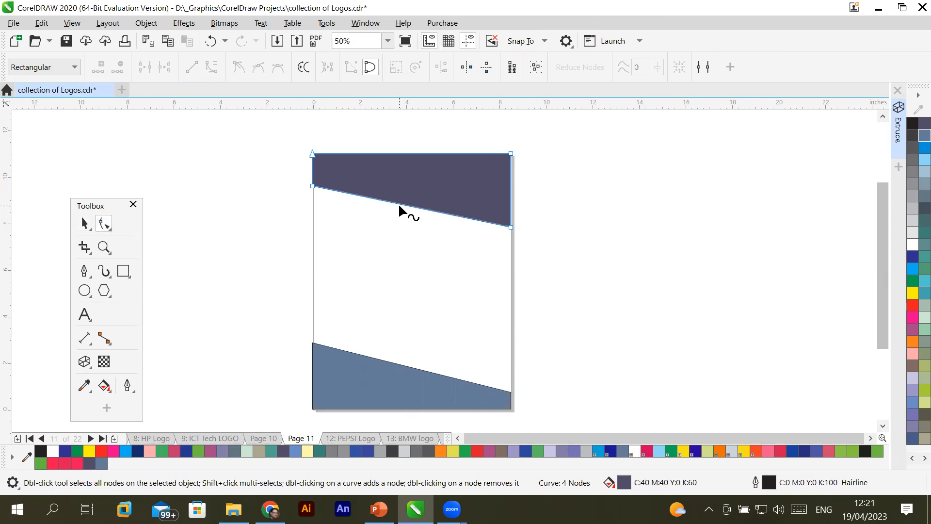
pyautogui.click(313, 185)
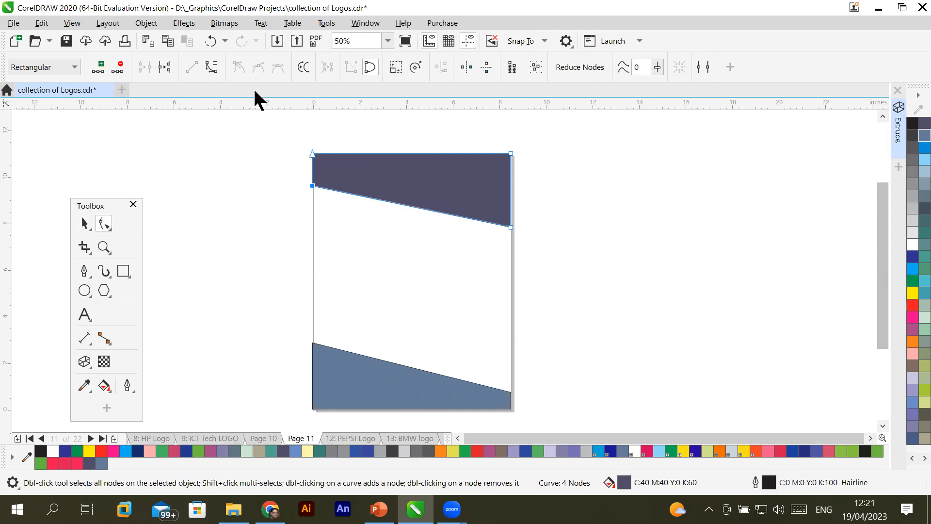
pyautogui.click(206, 70)
pyautogui.moveTo(446, 212); pyautogui.dragTo(439, 241)
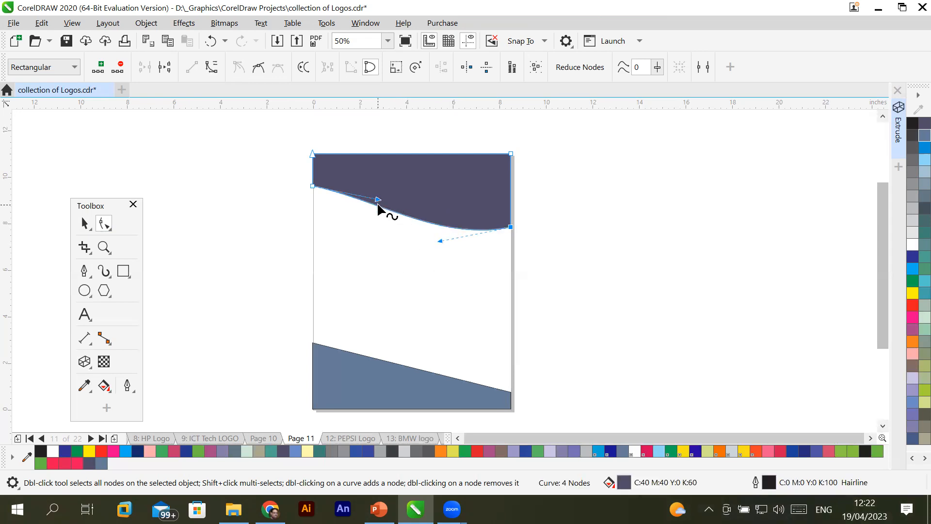
pyautogui.moveTo(378, 201); pyautogui.dragTo(383, 182)
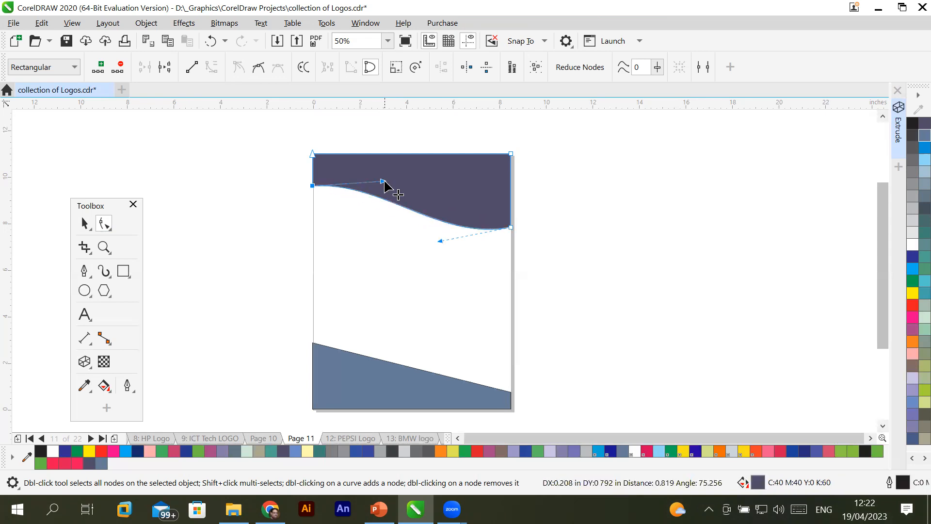
pyautogui.click(90, 223)
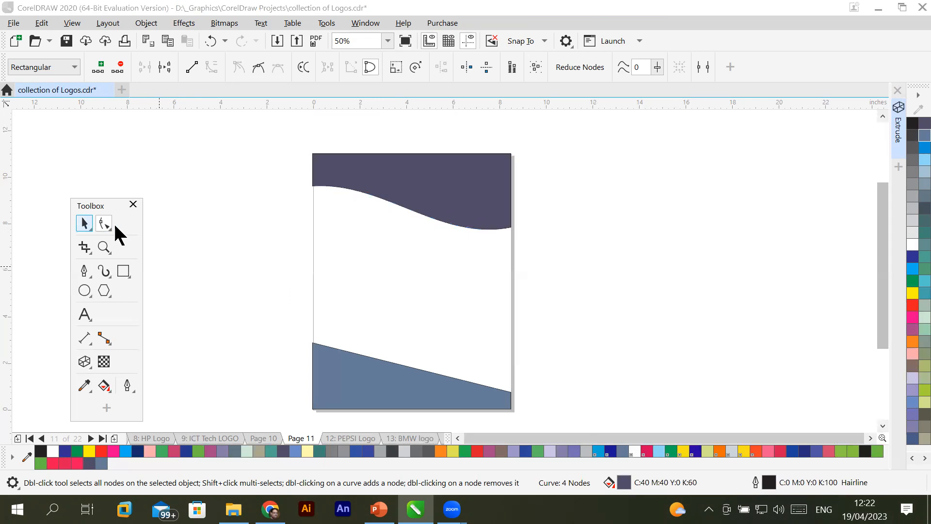
pyautogui.click(609, 296)
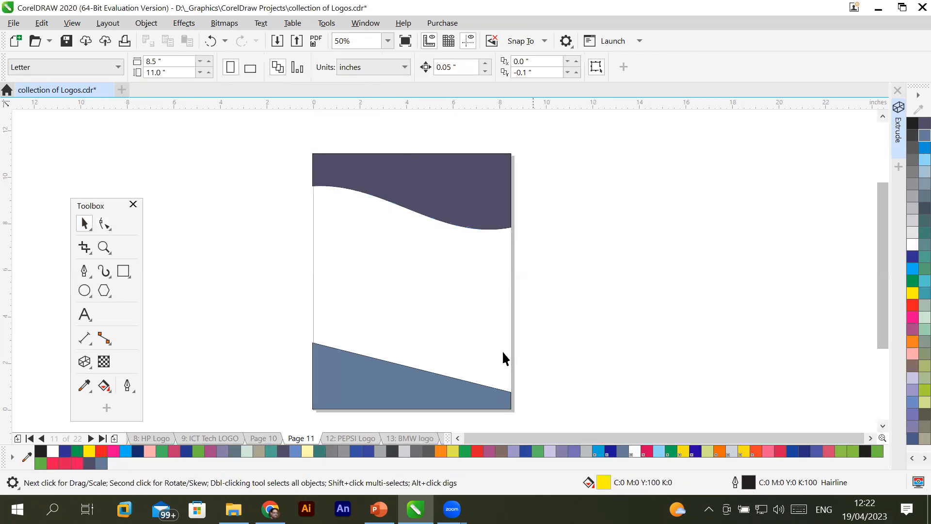
# Convert the footer's slanted upper edge from a line to a curve and bow it downward into a concave sweep
pyautogui.click(359, 392)
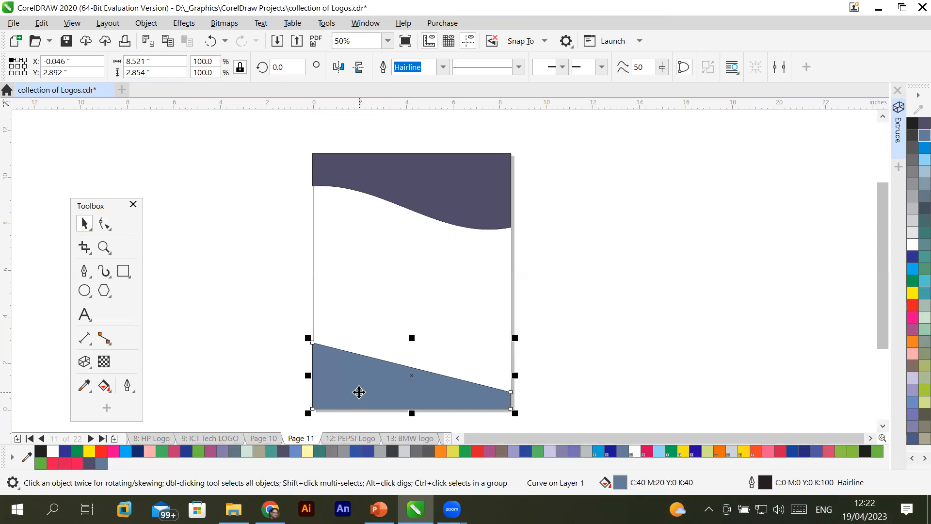
pyautogui.click(104, 223)
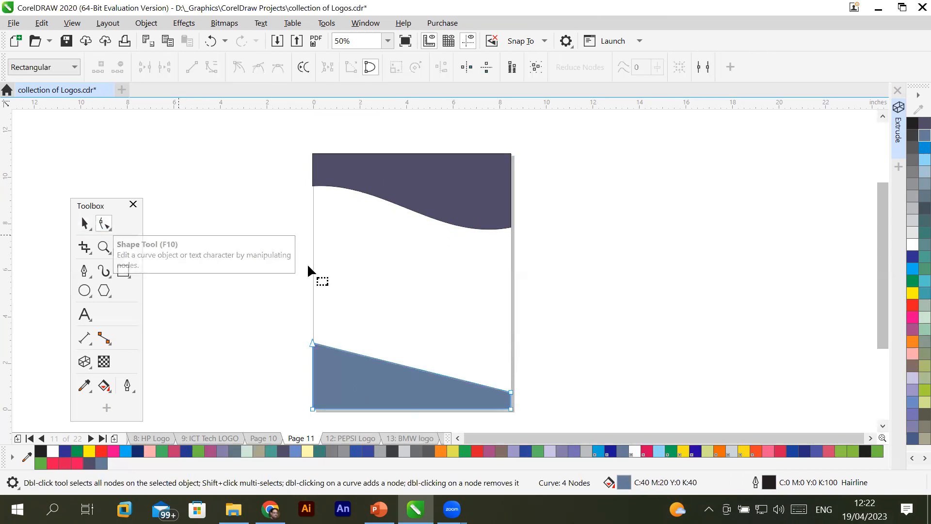
pyautogui.click(311, 345)
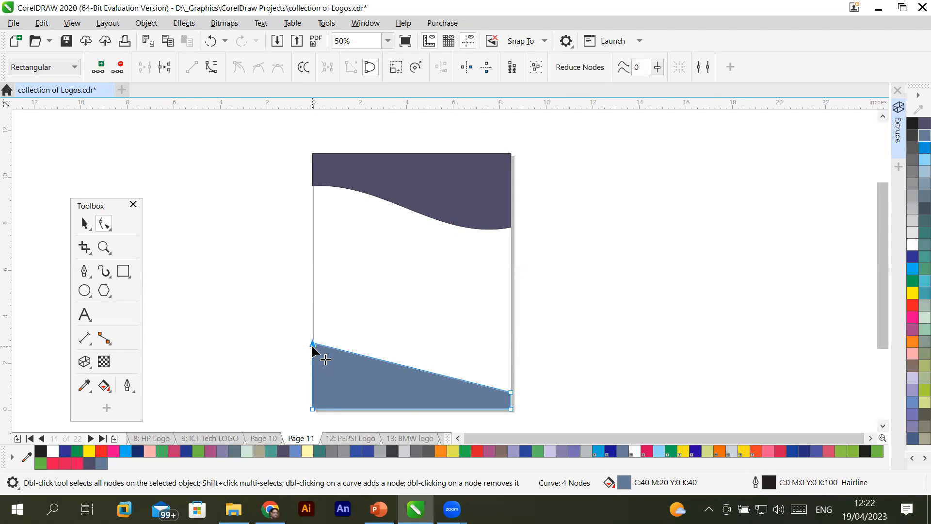
pyautogui.click(211, 66)
pyautogui.hotkey('ctrl', 'z')
pyautogui.click(511, 392)
pyautogui.click(208, 69)
pyautogui.click(412, 367)
pyautogui.moveTo(412, 367); pyautogui.dragTo(406, 390)
pyautogui.click(84, 223)
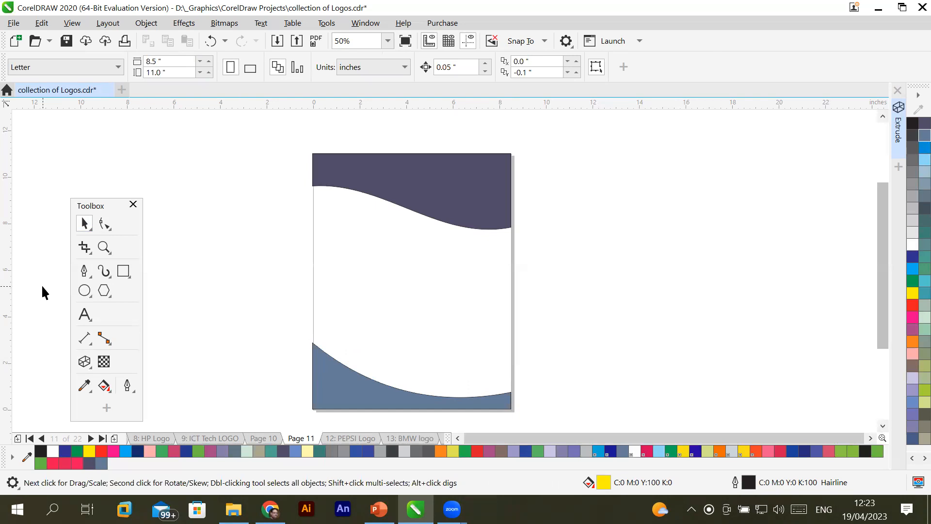
# Draw a rectangle about 2.02 inches wide against the page's right edge, just above the footer, and halve its height to about 0.44 inches
pyautogui.click(119, 270)
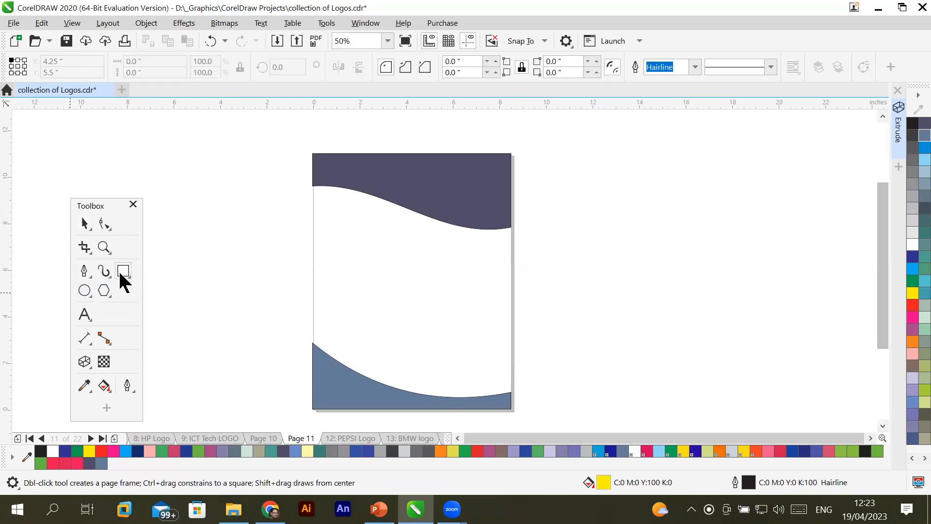
pyautogui.moveTo(464, 343); pyautogui.dragTo(511, 363)
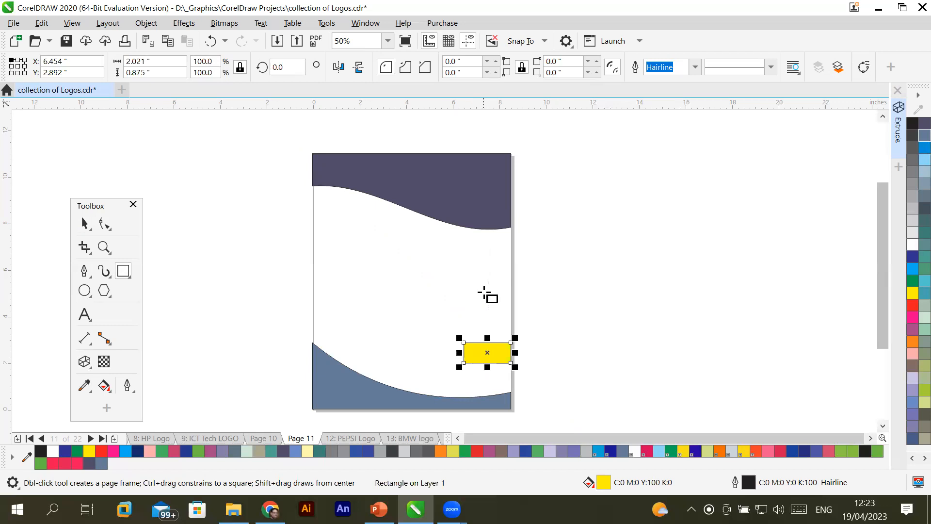
pyautogui.click(83, 223)
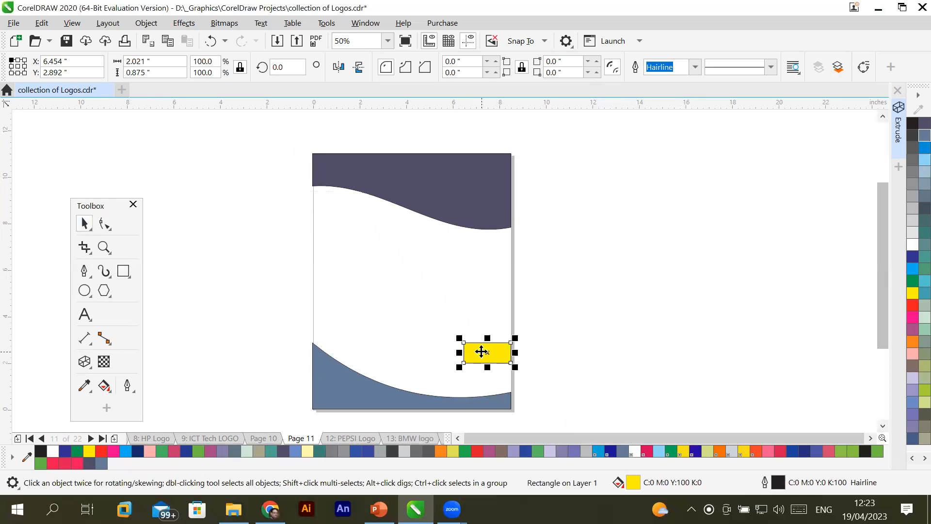
pyautogui.moveTo(481, 352); pyautogui.dragTo(474, 375)
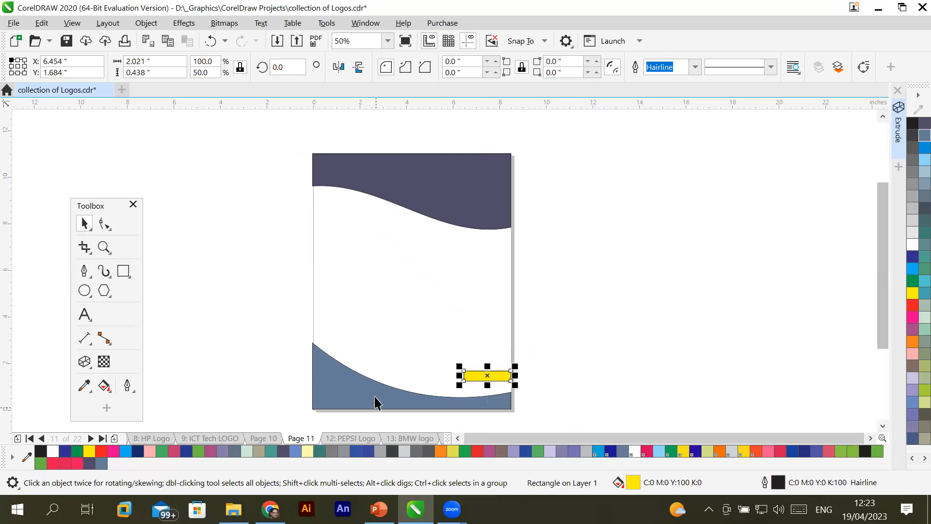
# Round only the two left corners of the small yellow rectangle to a radius of about 0.22 inches
pyautogui.scroll(2, 403, 336)
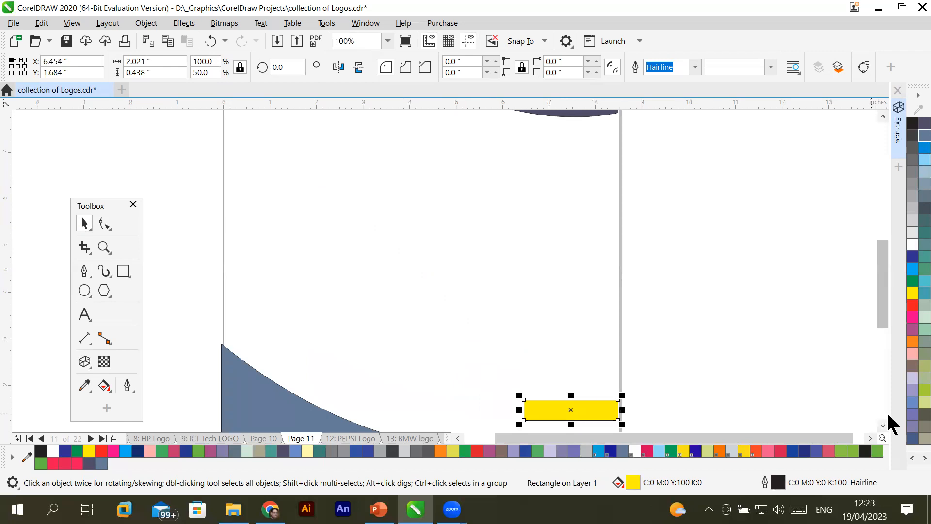
pyautogui.click(883, 426)
pyautogui.scroll(2, 535, 350)
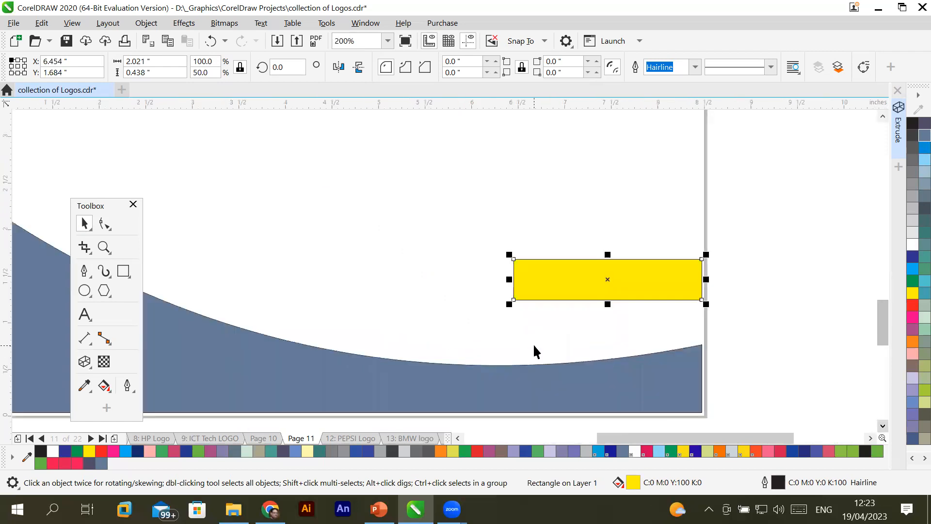
pyautogui.click(105, 223)
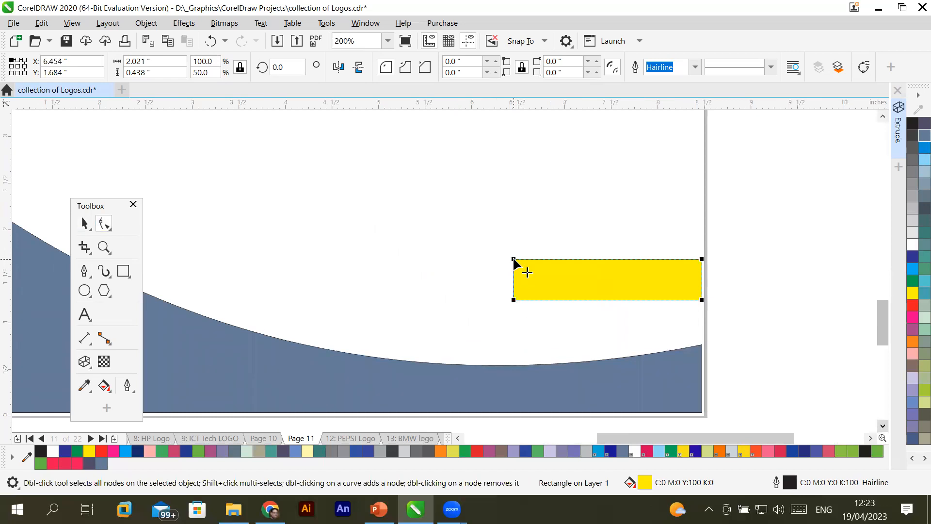
pyautogui.click(514, 260)
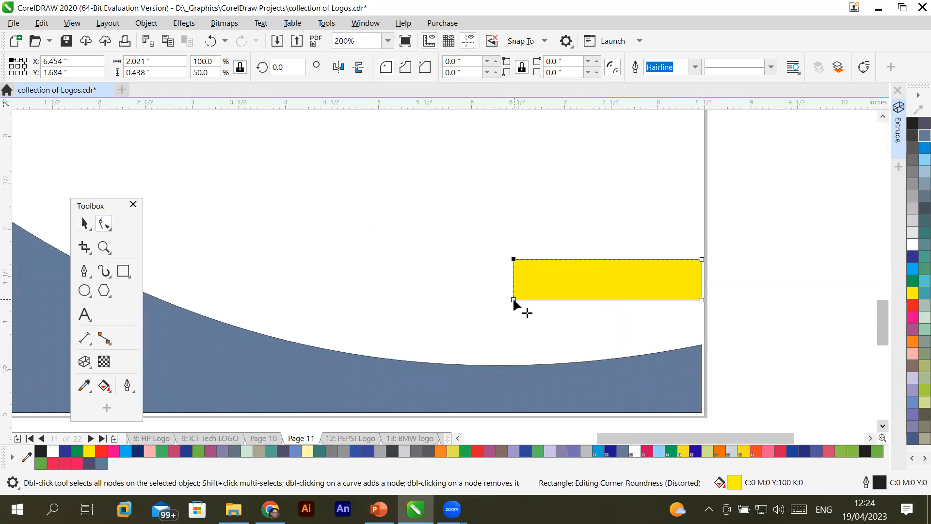
pyautogui.moveTo(513, 299)
pyautogui.mouseDown()
pyautogui.moveTo(542, 297)
pyautogui.moveTo(527, 301)
pyautogui.mouseUp()
pyautogui.click(85, 224)
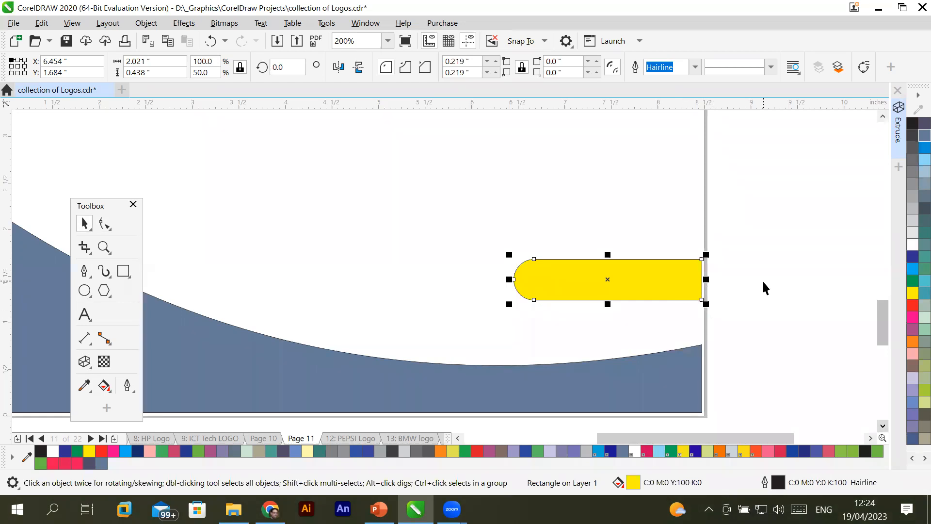
# Create a page-frame rectangle of 8.5 by 11 inches covering the whole page behind the other shapes
pyautogui.scroll(-3, 763, 282)
pyautogui.moveTo(883, 272); pyautogui.dragTo(886, 235)
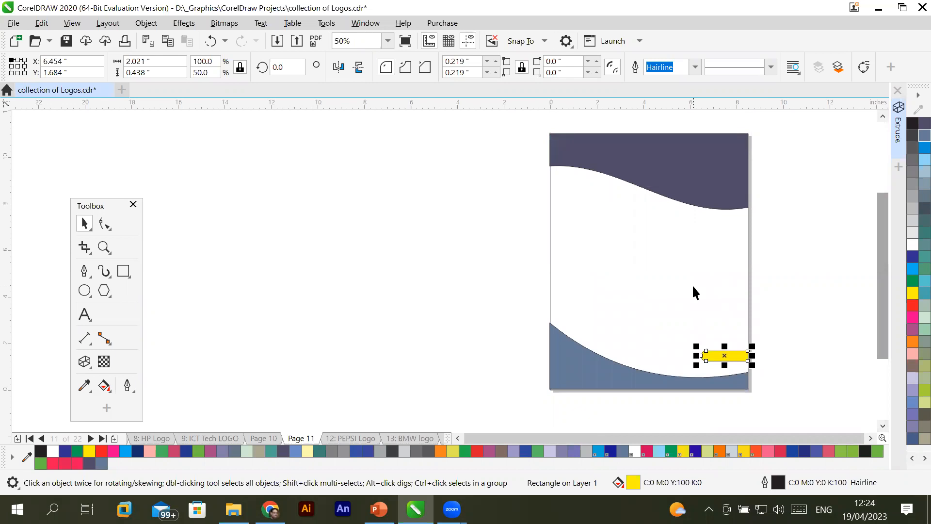
pyautogui.doubleClick(122, 272)
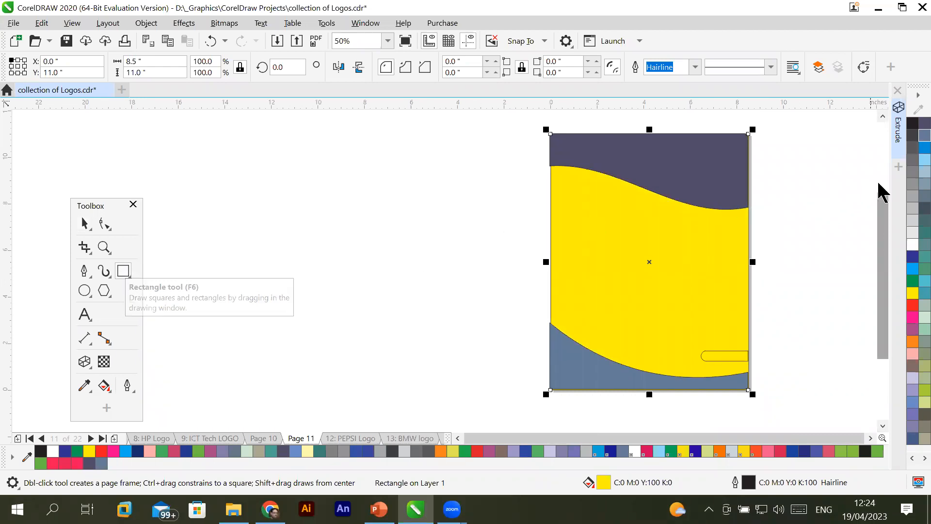
# Fill the page-frame rectangle light blue (C:40) and the small rounded tab above the footer cyan (C:100)
pyautogui.click(924, 160)
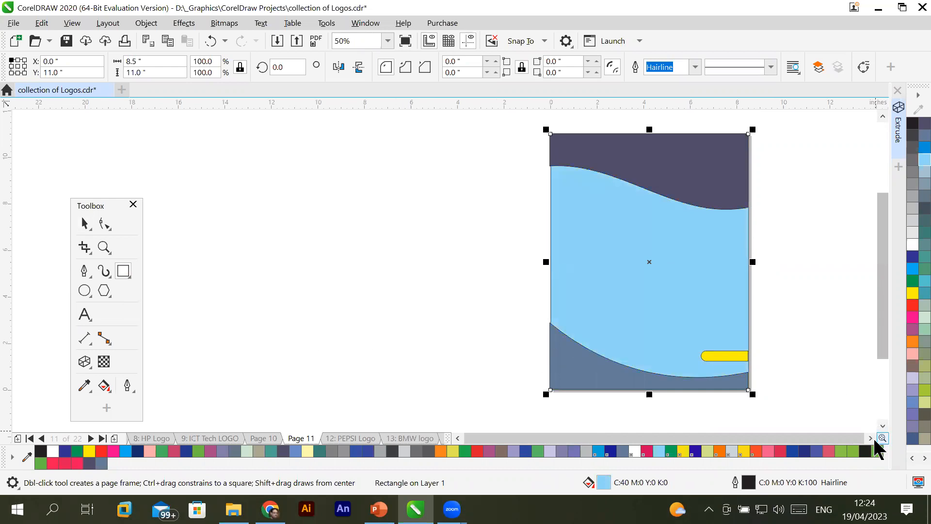
pyautogui.hscroll(3, 875, 442)
pyautogui.click(85, 223)
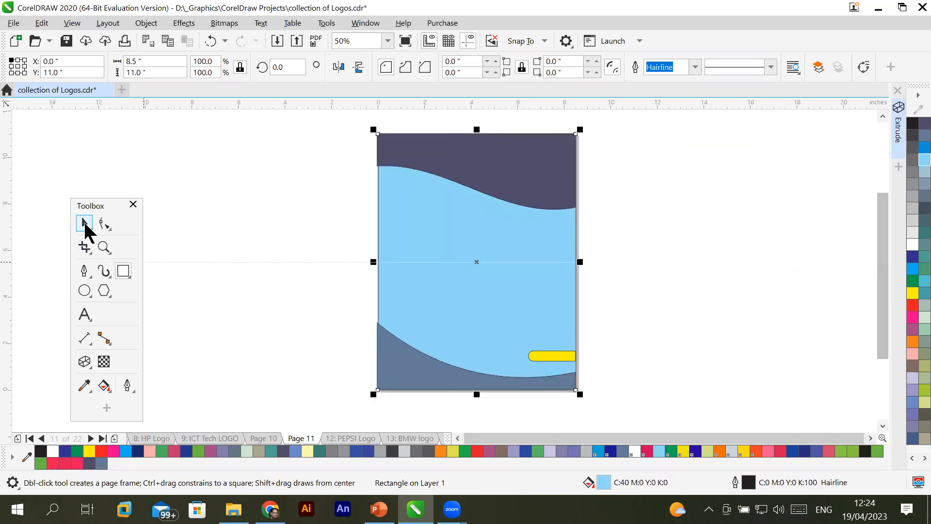
pyautogui.click(546, 357)
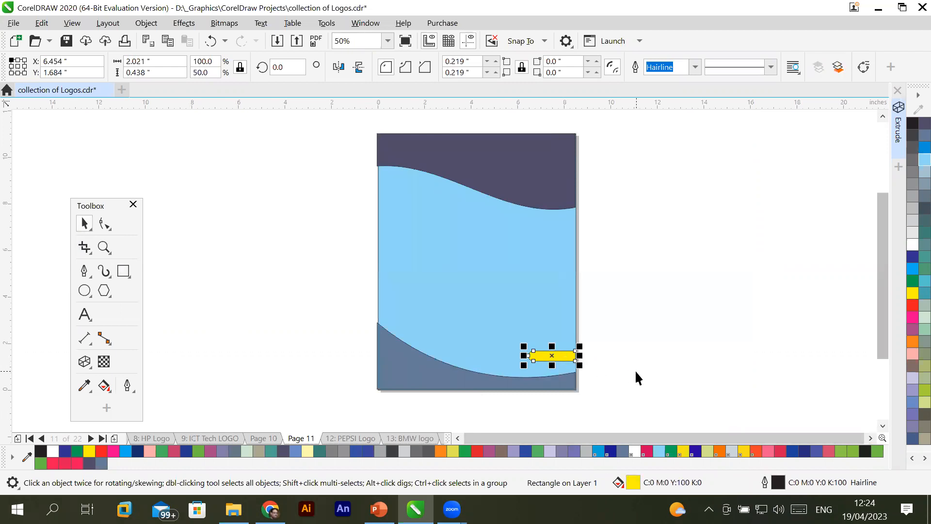
pyautogui.click(911, 270)
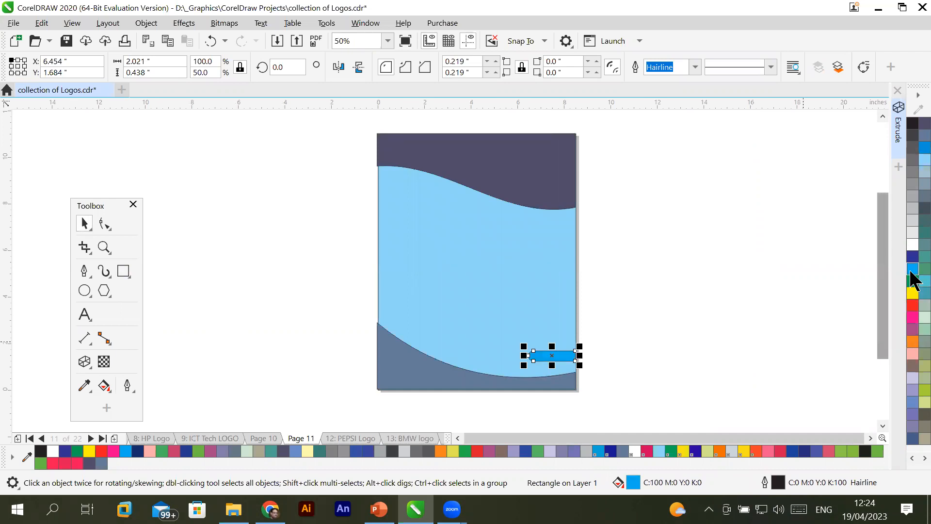
pyautogui.click(694, 307)
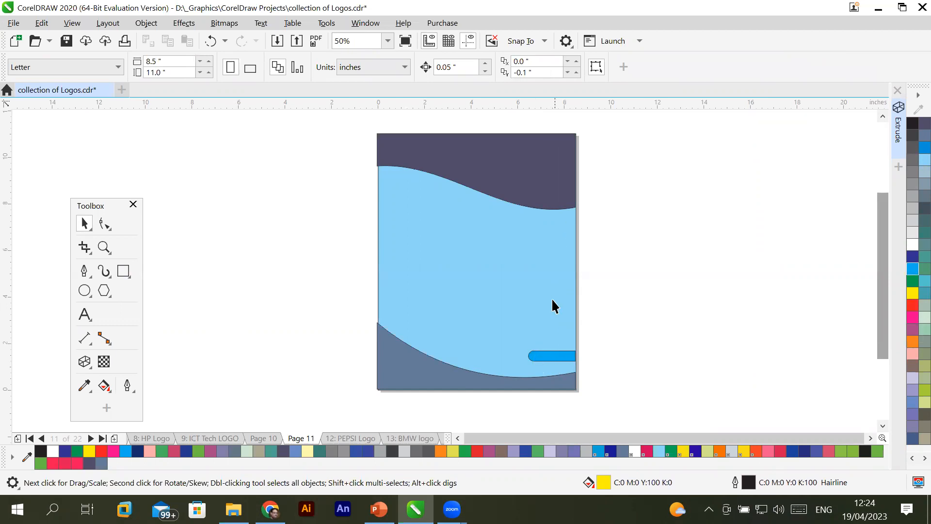
# Place a copy of the cyan tab just above the original and repeat the duplication seven times up to the header
pyautogui.click(544, 354)
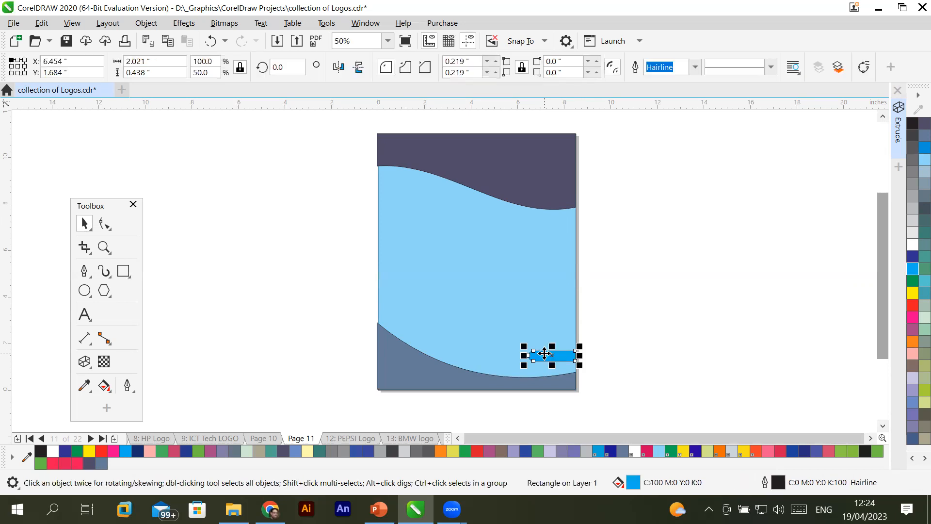
pyautogui.moveTo(544, 354); pyautogui.dragTo(545, 336)
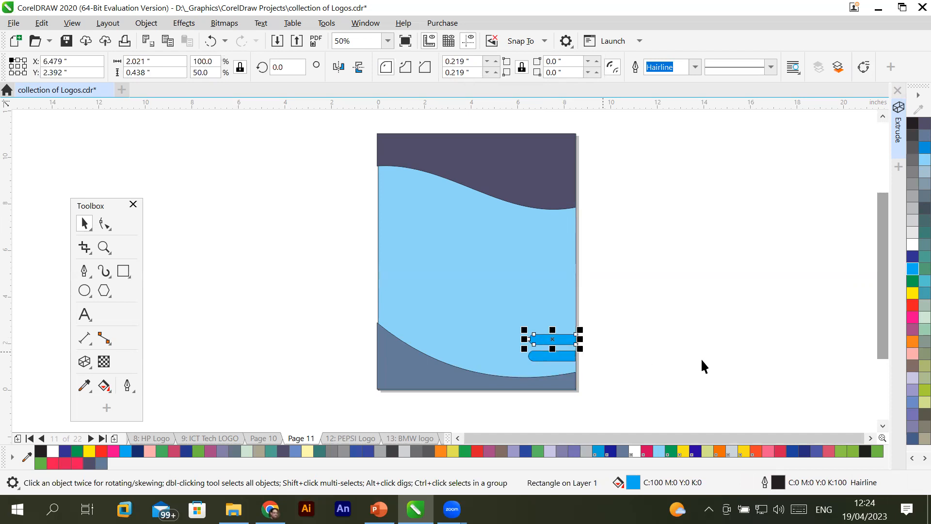
pyautogui.hotkey('ctrl', 'r')
pyautogui.hotkey('ctrl', 'r')
pyautogui.hotkey('ctrl', 'r')
pyautogui.hotkey('ctrl', 'r')
pyautogui.hotkey('ctrl', 'r')
pyautogui.hotkey('ctrl', 'r')
pyautogui.hotkey('ctrl', 'r')
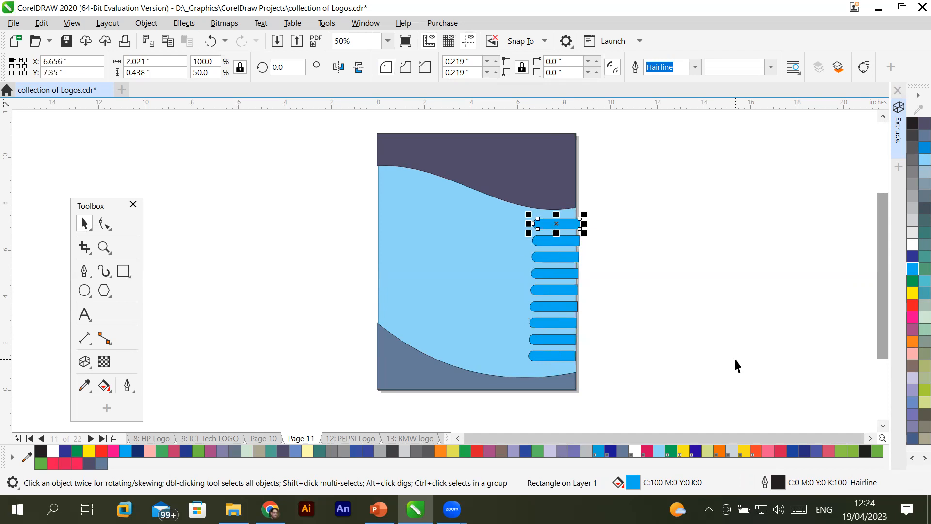
# Undo all the repeated duplicates, leaving only the original cyan tab above the footer
pyautogui.hotkey('ctrl', 'z')
pyautogui.hotkey('ctrl', 'z')
pyautogui.hotkey('ctrl', 'z')
pyautogui.hotkey('ctrl', 'z')
pyautogui.hotkey('ctrl', 'z')
pyautogui.hotkey('ctrl', 'z')
pyautogui.hotkey('ctrl', 'z')
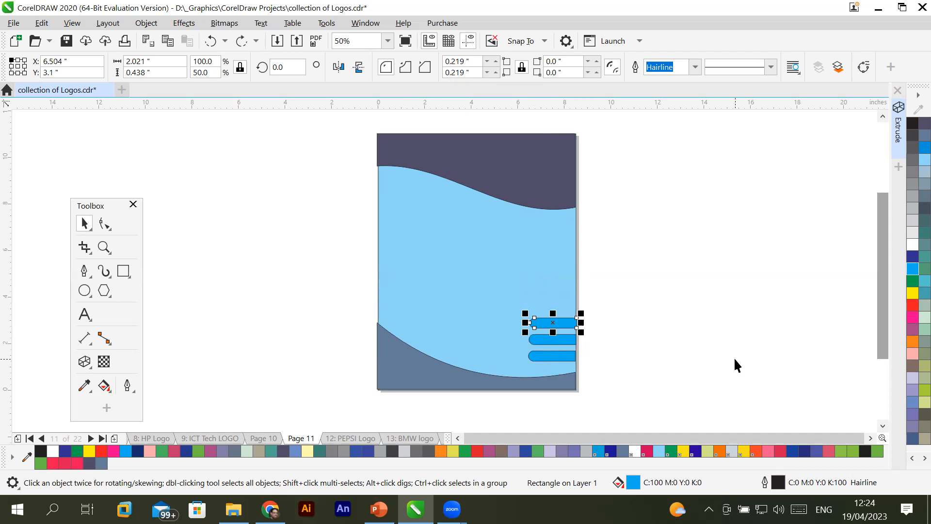
pyautogui.hotkey('ctrl', 'z')
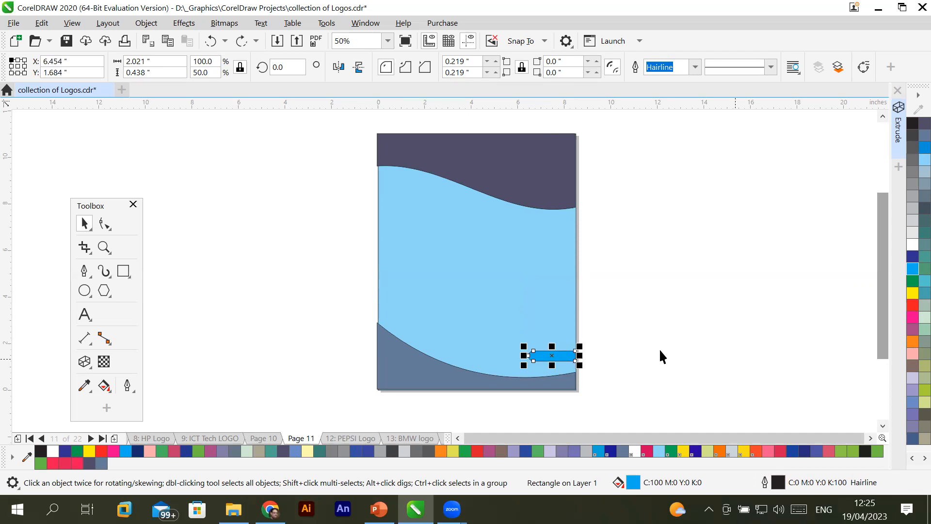
# Place one copy of the cyan tab directly above the original, just below the header at about Y 7.41 inches
pyautogui.click(562, 357)
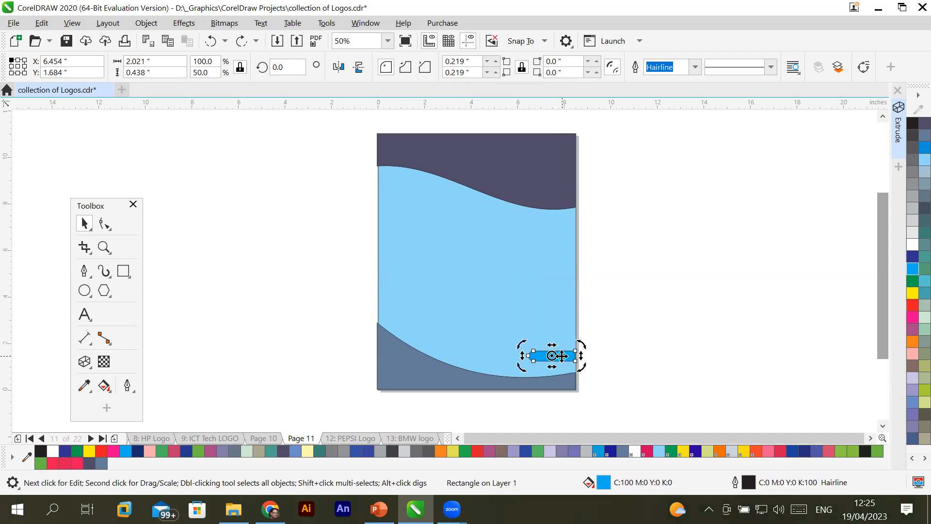
pyautogui.click(562, 357)
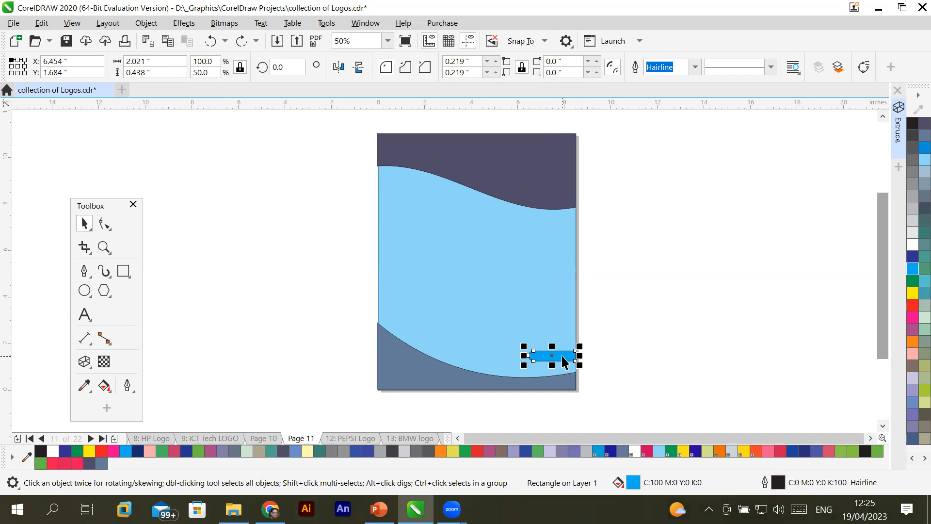
pyautogui.moveTo(563, 357); pyautogui.dragTo(565, 222)
pyautogui.click(651, 340)
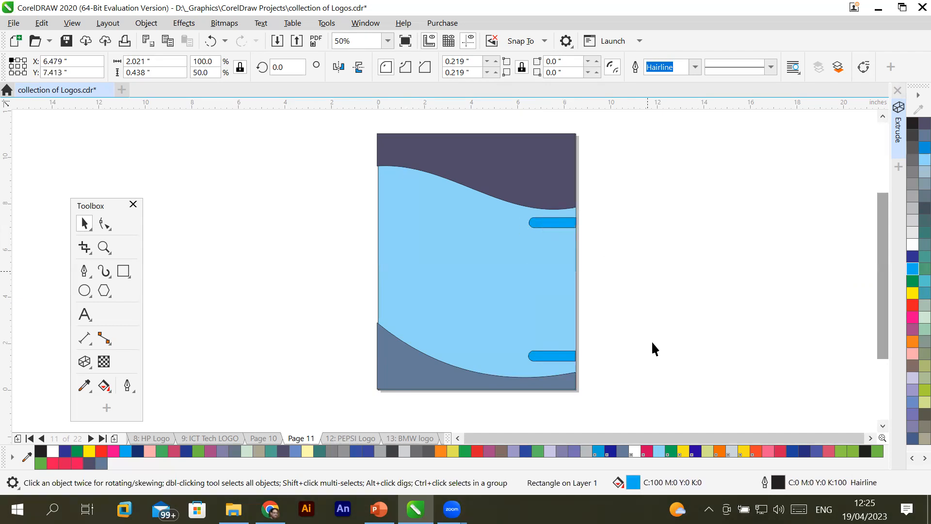
pyautogui.click(565, 357)
pyautogui.click(563, 225)
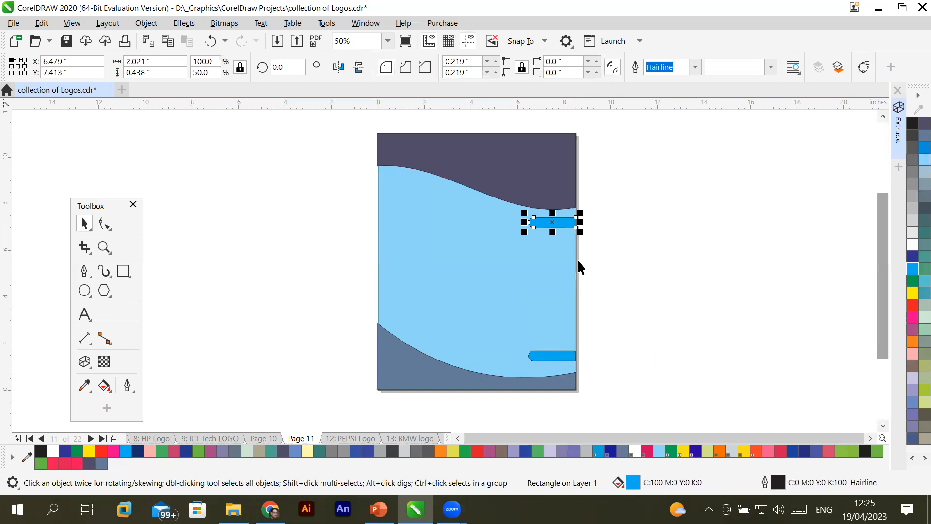
pyautogui.click(639, 328)
# Blend the lower cyan tab with the upper one in a straight line using 20 steps
pyautogui.click(566, 357)
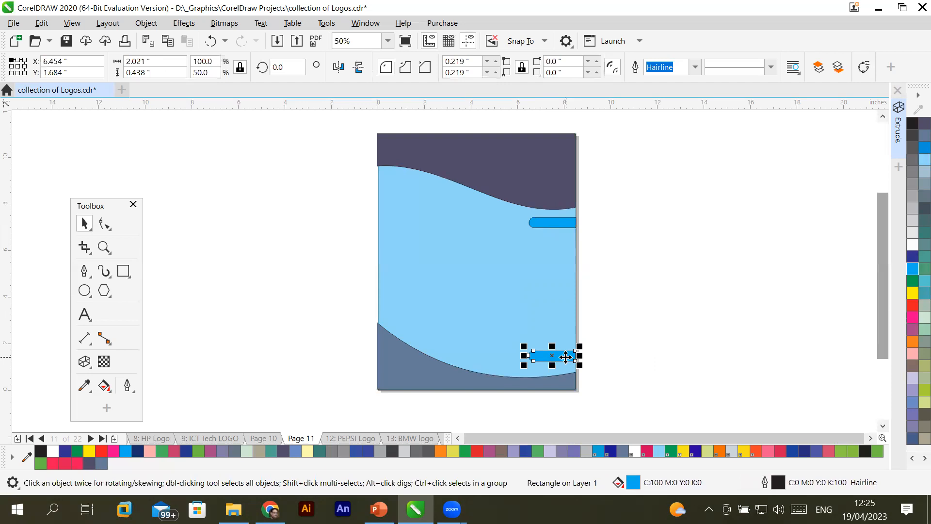
pyautogui.click(81, 364)
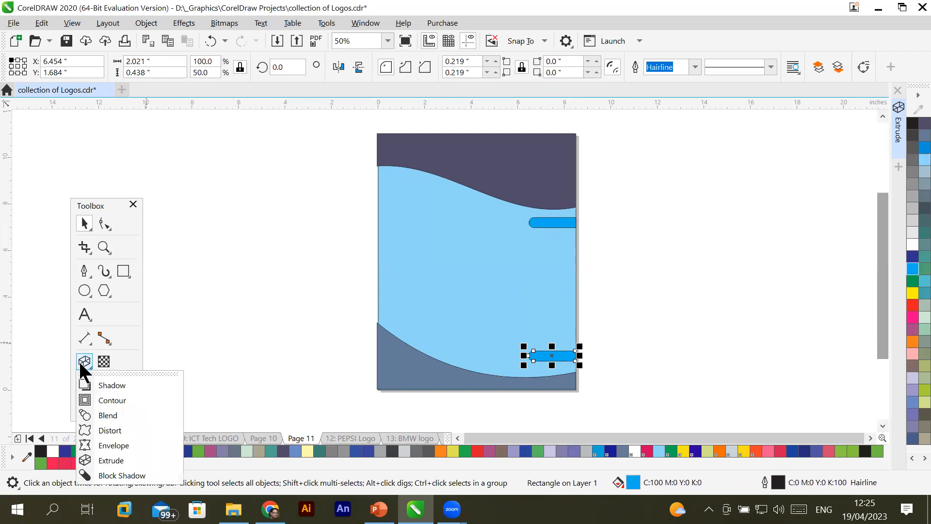
pyautogui.click(115, 413)
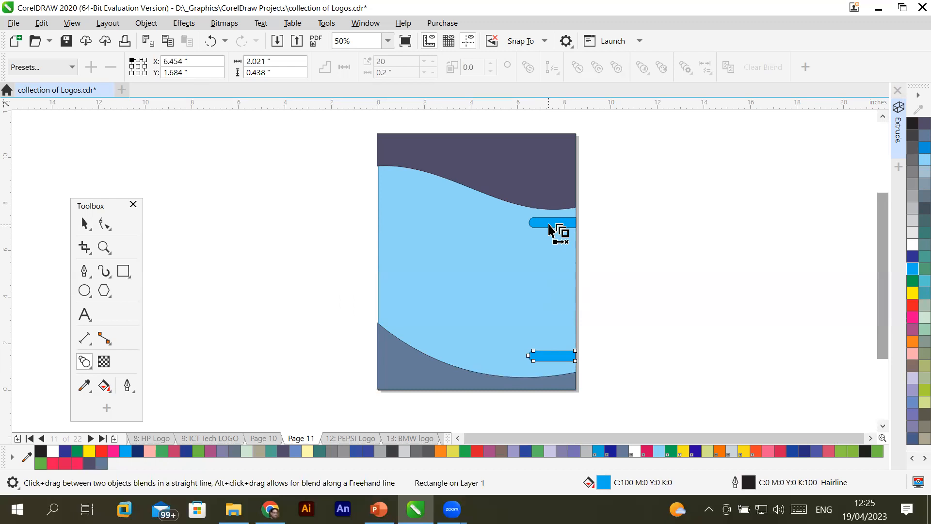
pyautogui.scroll(2, 553, 227)
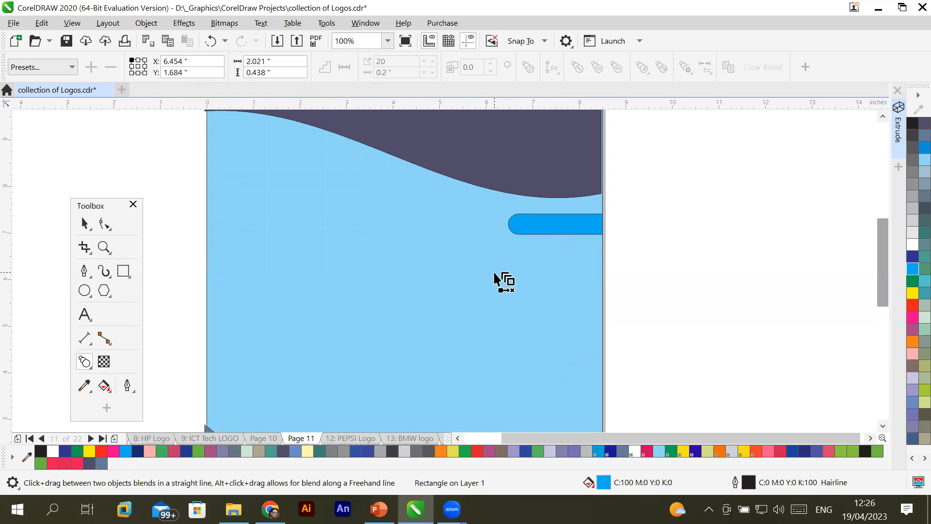
pyautogui.scroll(-2, 495, 279)
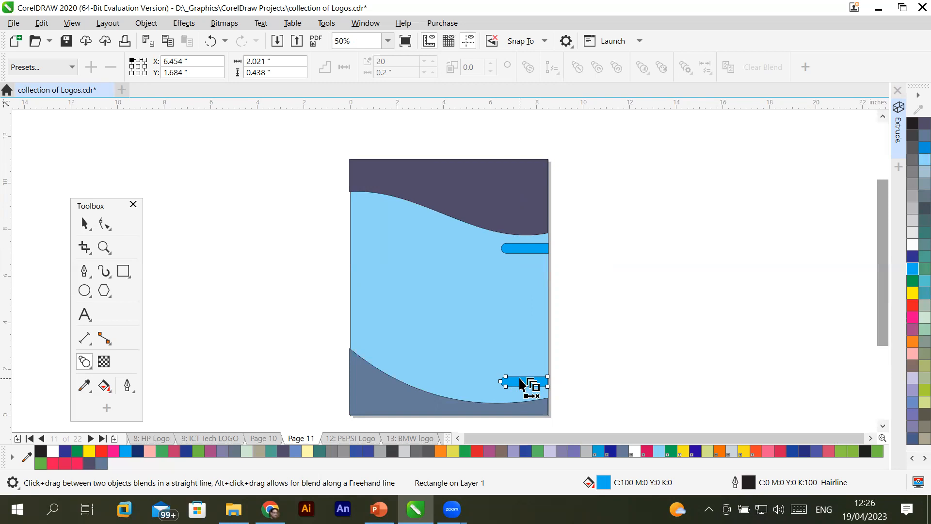
pyautogui.click(86, 225)
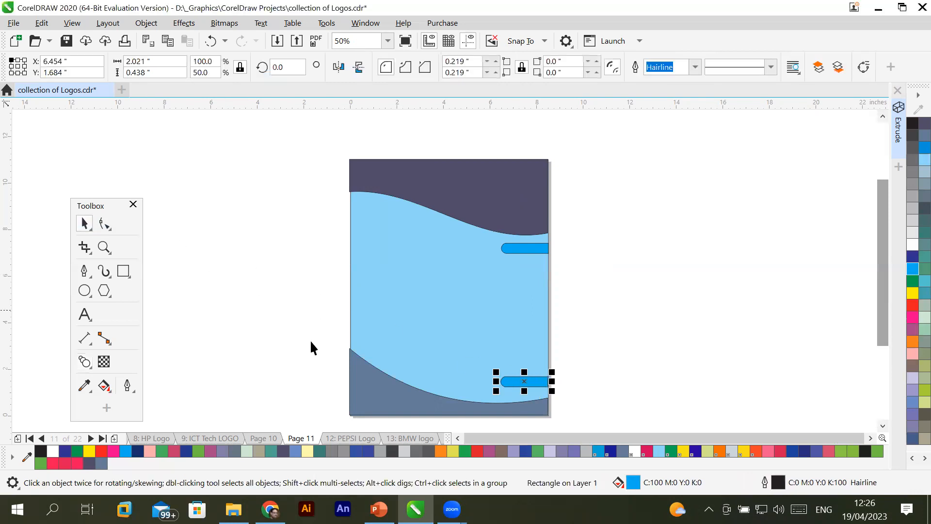
pyautogui.click(271, 343)
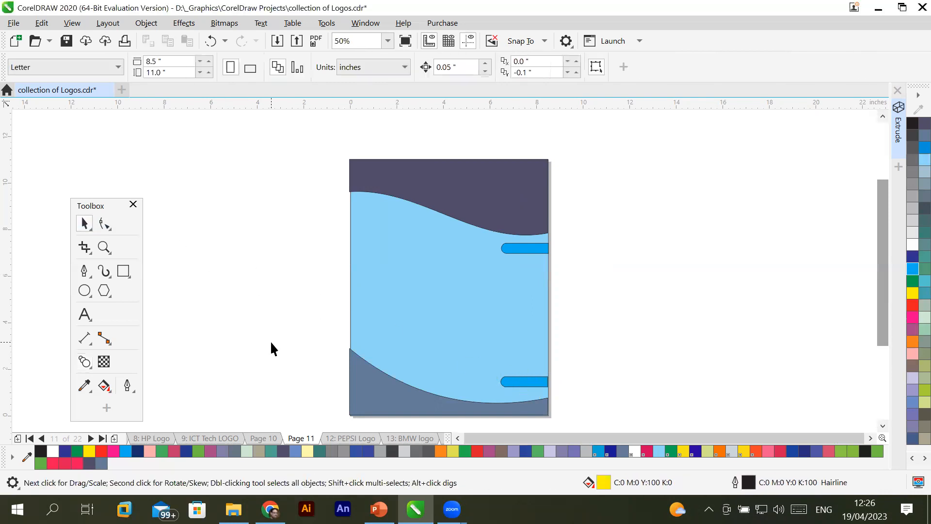
pyautogui.click(89, 362)
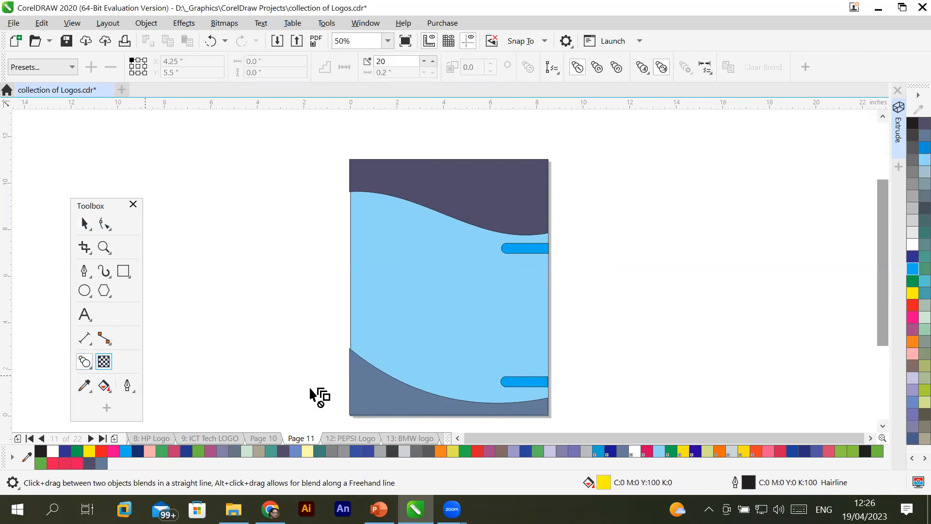
pyautogui.click(513, 386)
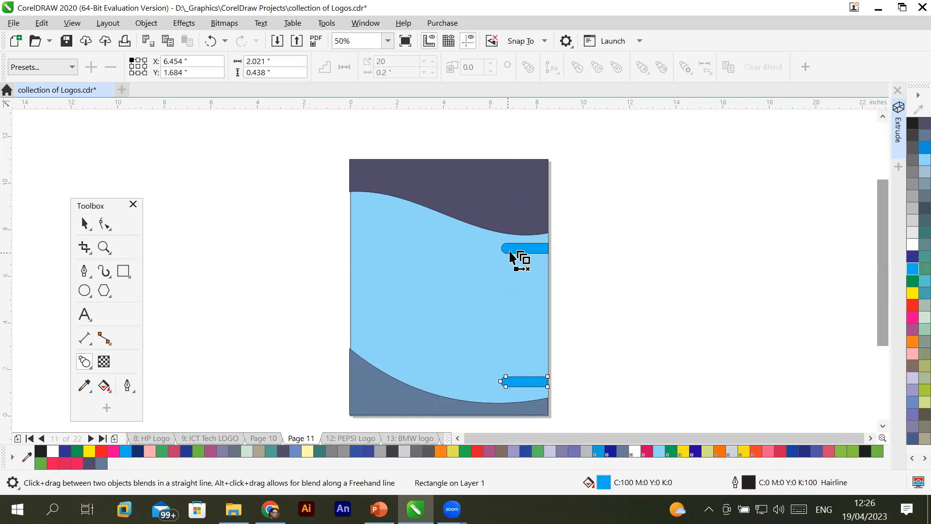
pyautogui.moveTo(527, 387); pyautogui.dragTo(527, 248)
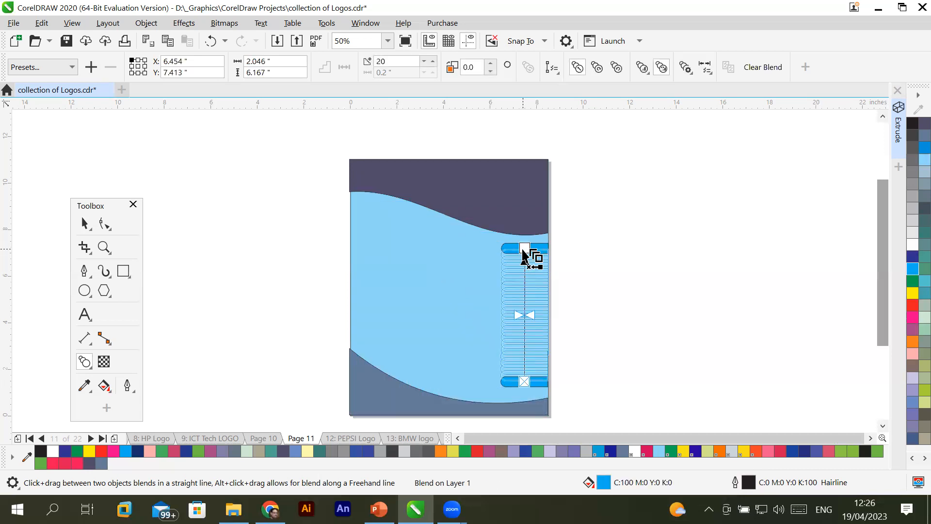
pyautogui.moveTo(523, 250); pyautogui.dragTo(523, 250)
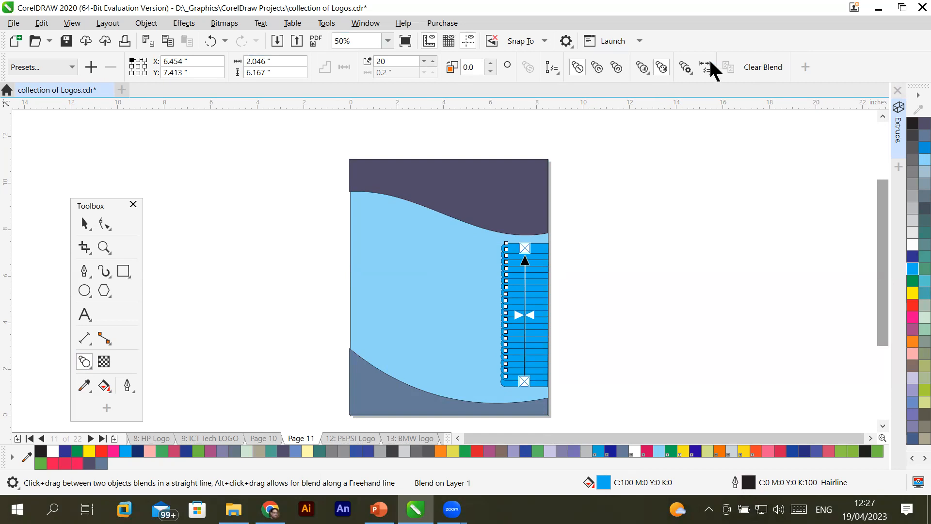
# Open the Blend settings and apply 5 blend steps between the two cyan tabs
pyautogui.click(184, 23)
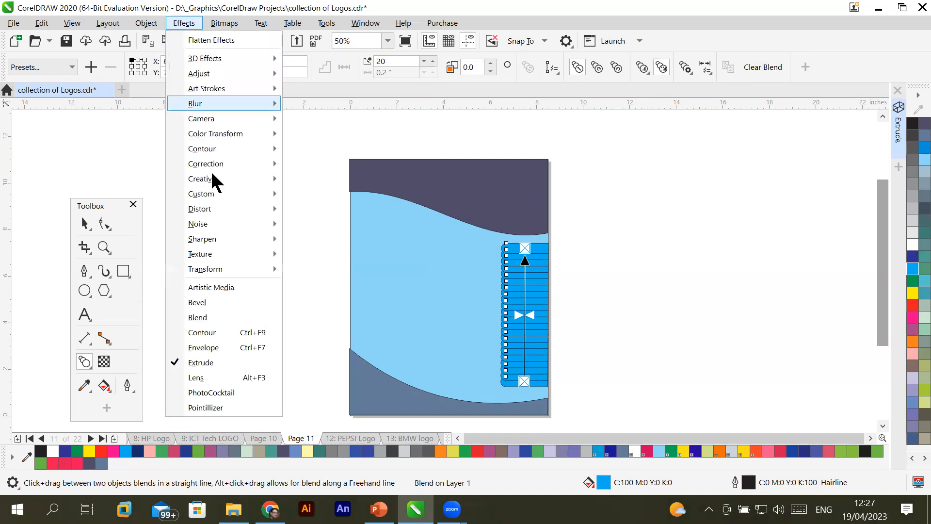
pyautogui.click(223, 318)
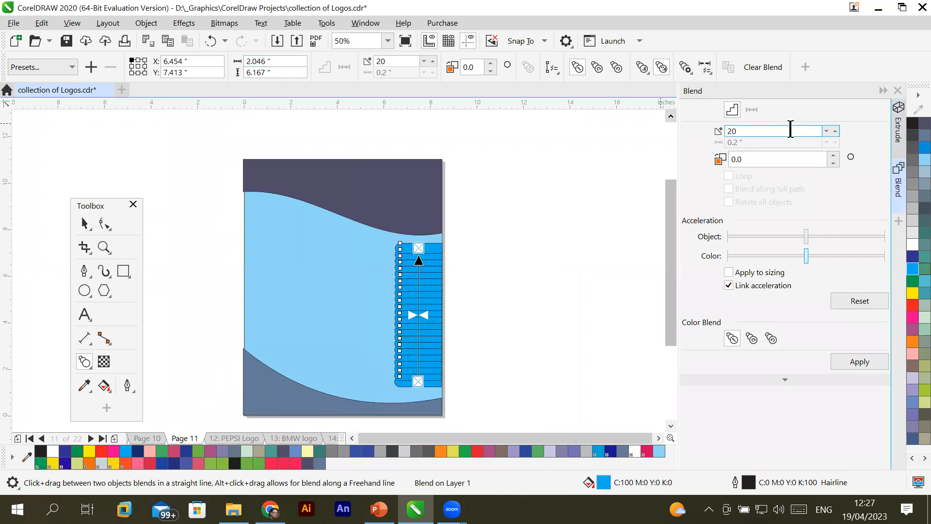
pyautogui.click(826, 131)
pyautogui.click(827, 131)
pyautogui.click(827, 131)
pyautogui.click(855, 361)
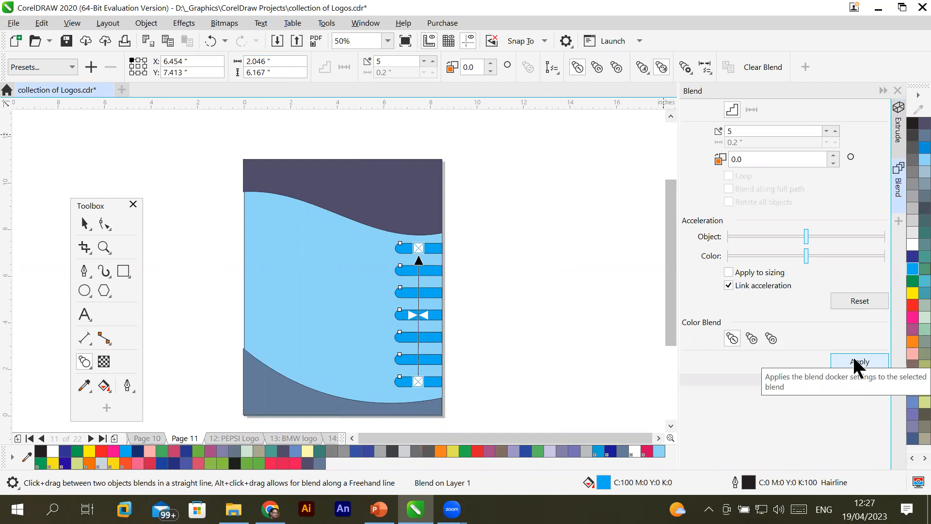
# Try the tab blend with 7 steps and with 1 step, applying each value
pyautogui.click(835, 131)
pyautogui.click(835, 131)
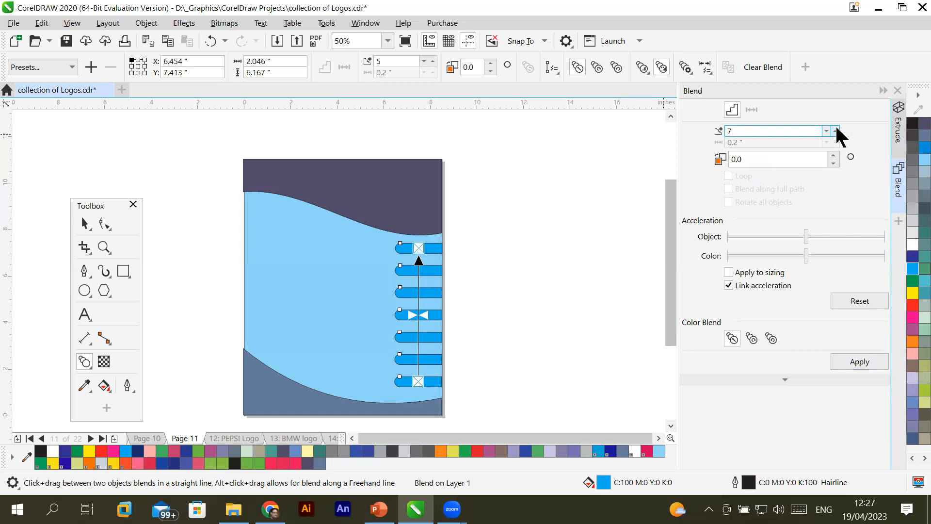
pyautogui.click(864, 364)
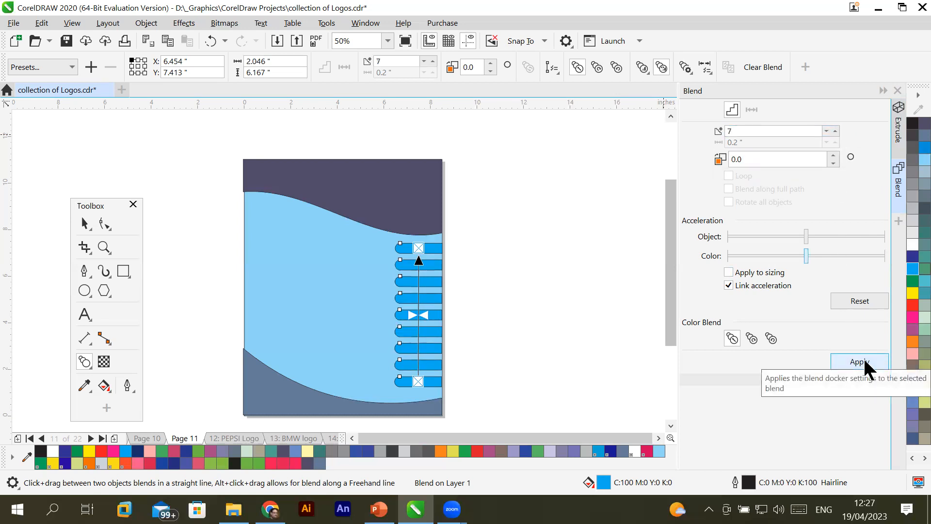
pyautogui.click(826, 131)
pyautogui.click(827, 131)
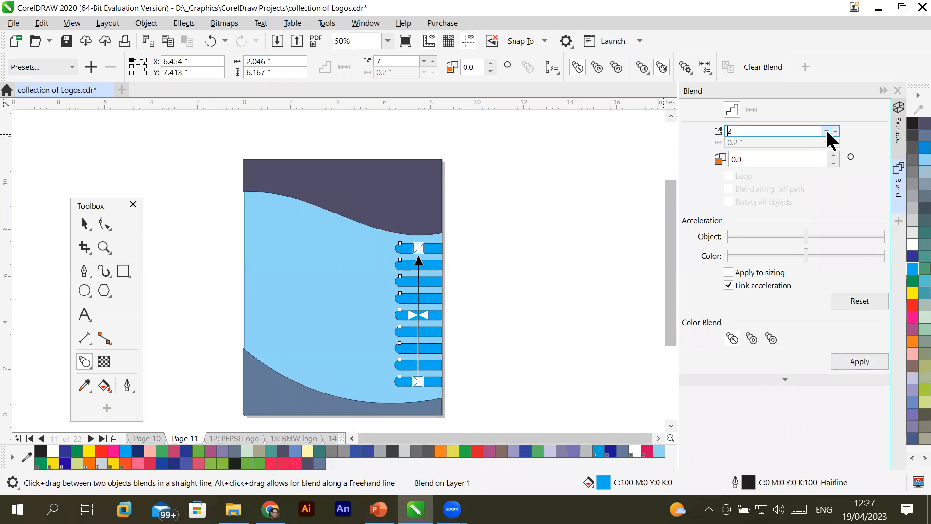
pyautogui.click(865, 364)
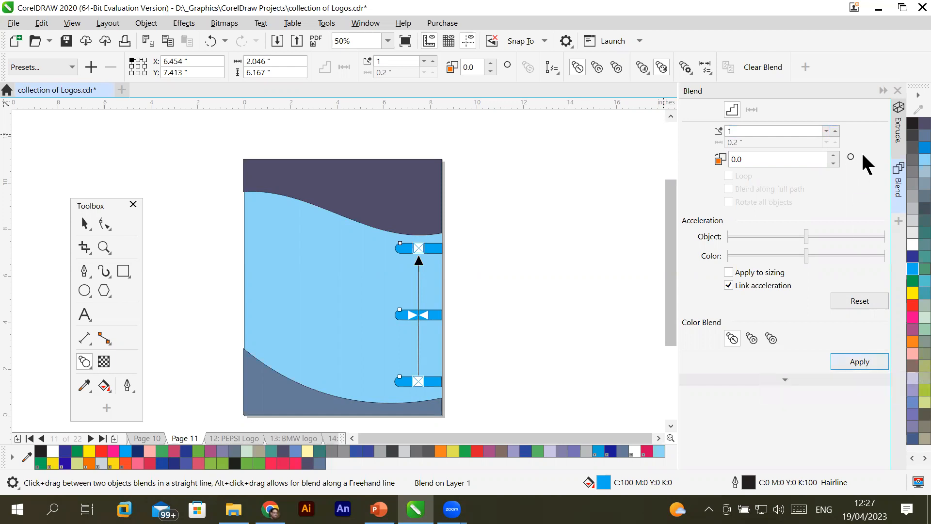
# Set the tab blend to 5 steps with a blend direction of 5.0 degrees and apply it
pyautogui.tripleClick(834, 129)
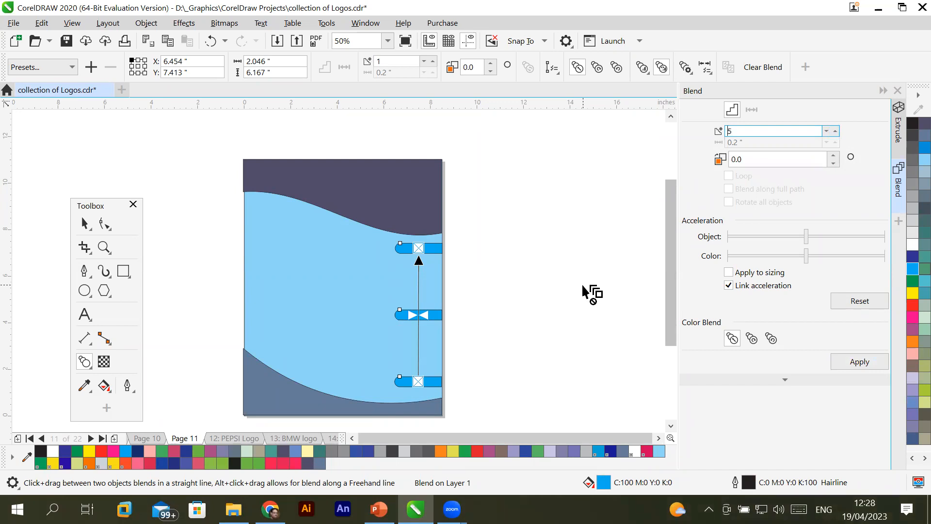
pyautogui.click(834, 157)
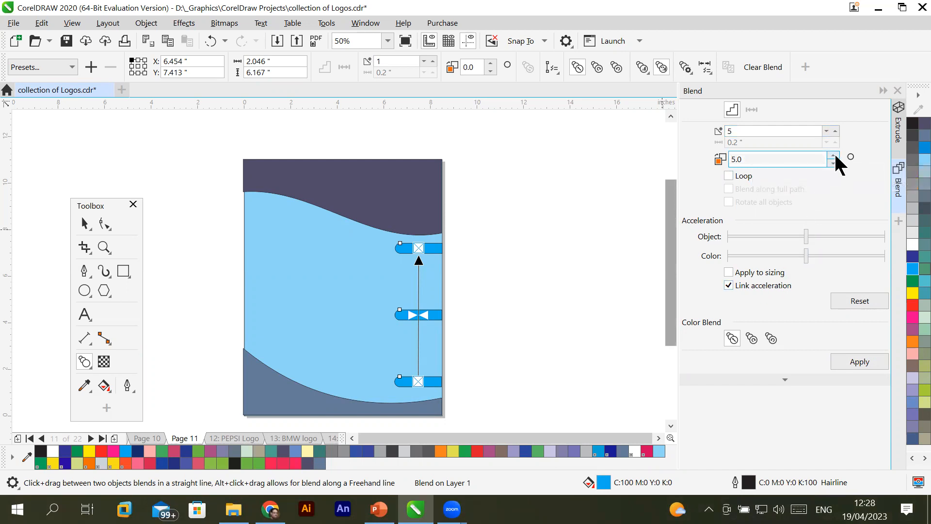
pyautogui.click(857, 362)
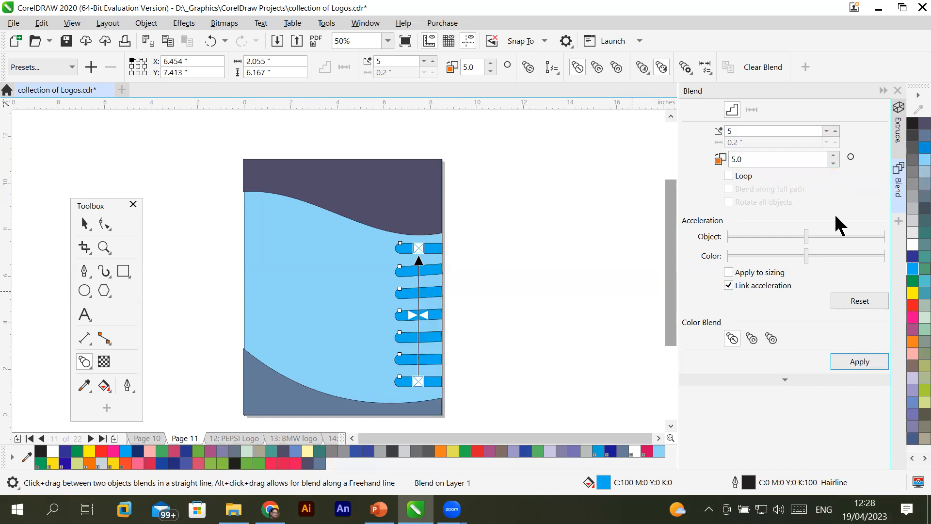
# Increase the blend direction of the tabs to 15.0 and on to 35.0 degrees, applying each value
pyautogui.click(834, 156)
pyautogui.click(834, 156)
pyautogui.click(857, 363)
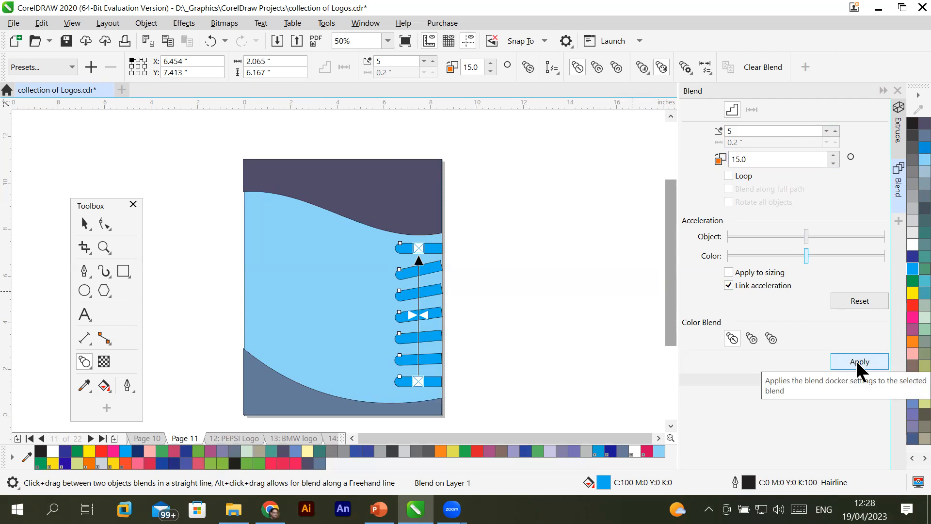
pyautogui.click(835, 156)
pyautogui.click(834, 156)
pyautogui.click(859, 365)
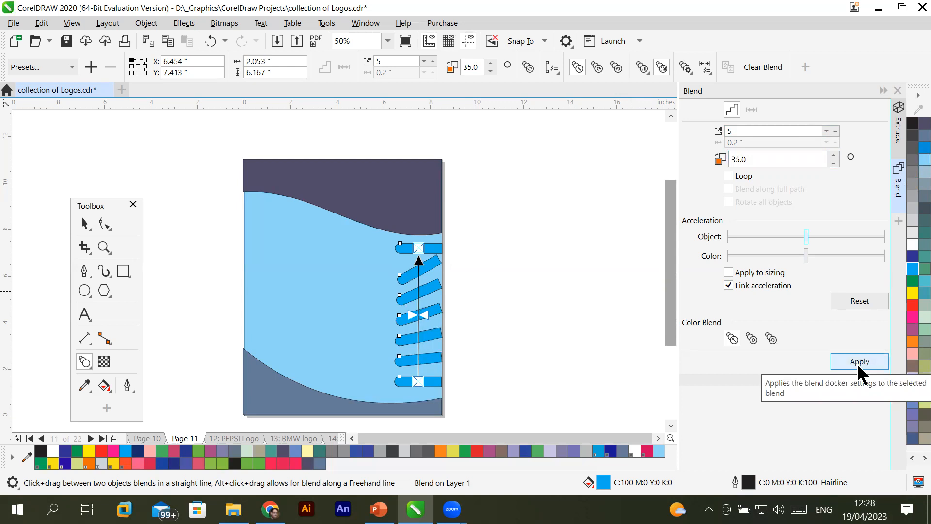
# Reset the rotated bar blend's object and color acceleration, expand the extra blend options, and reapply the blend settings
pyautogui.click(872, 301)
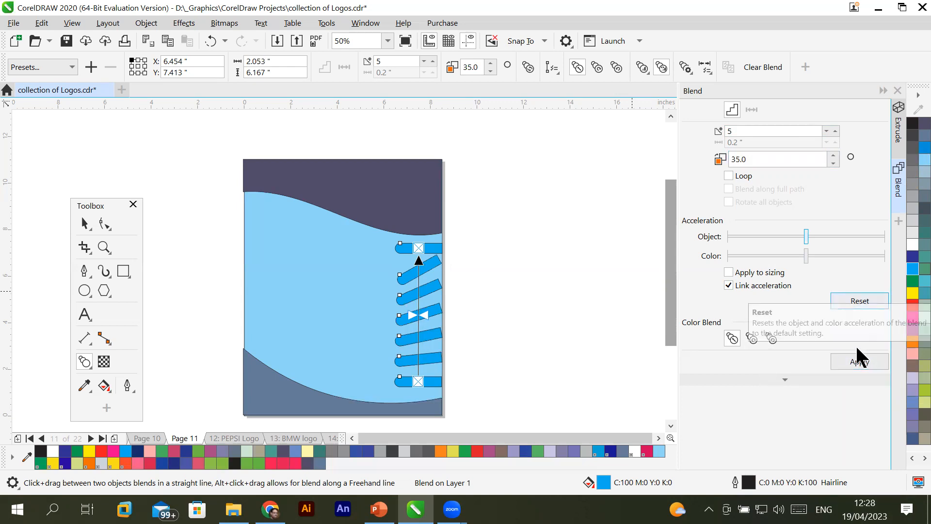
pyautogui.click(860, 306)
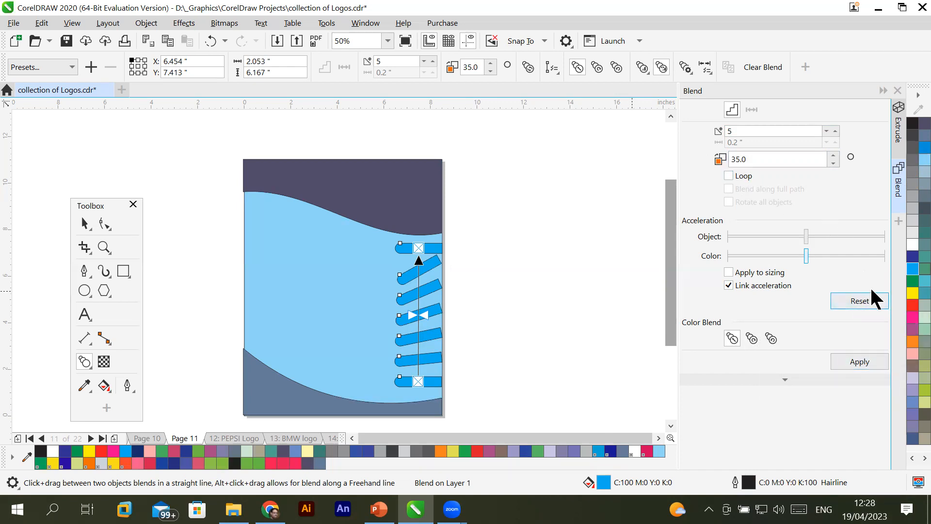
pyautogui.click(792, 379)
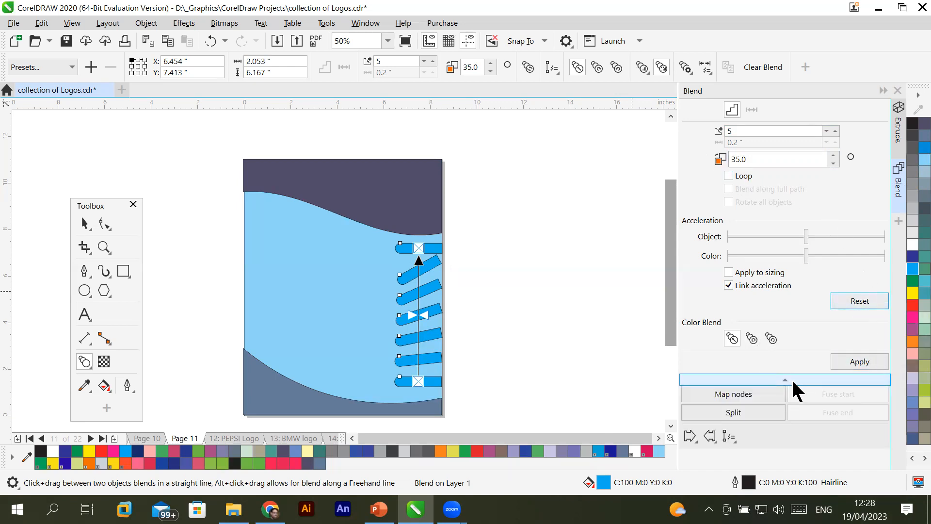
pyautogui.click(854, 366)
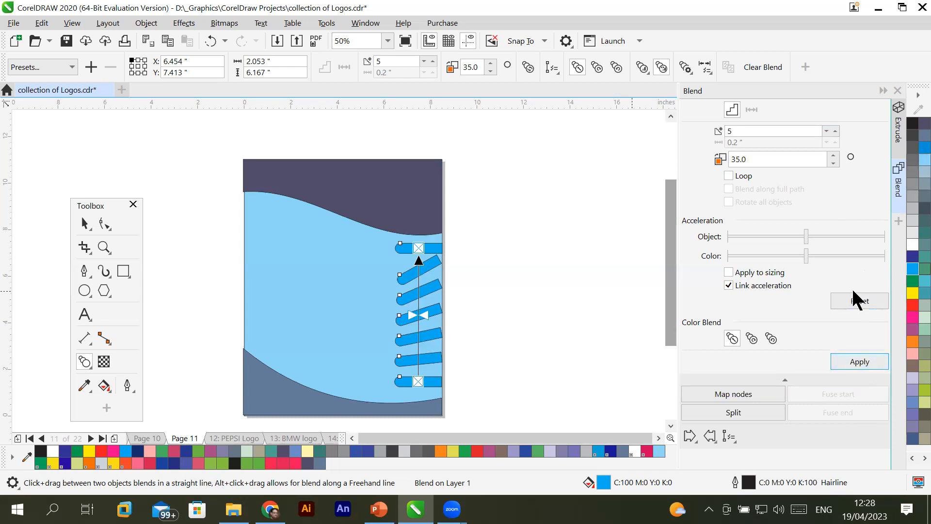
pyautogui.click(806, 237)
pyautogui.click(850, 302)
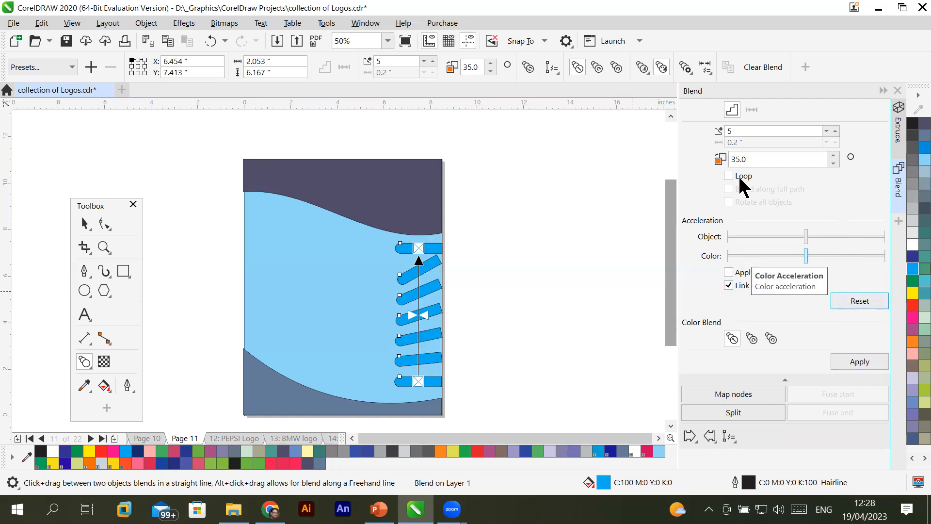
# Clear the rotated blend and blend the lower blue bar into the upper blue bar again
pyautogui.click(760, 68)
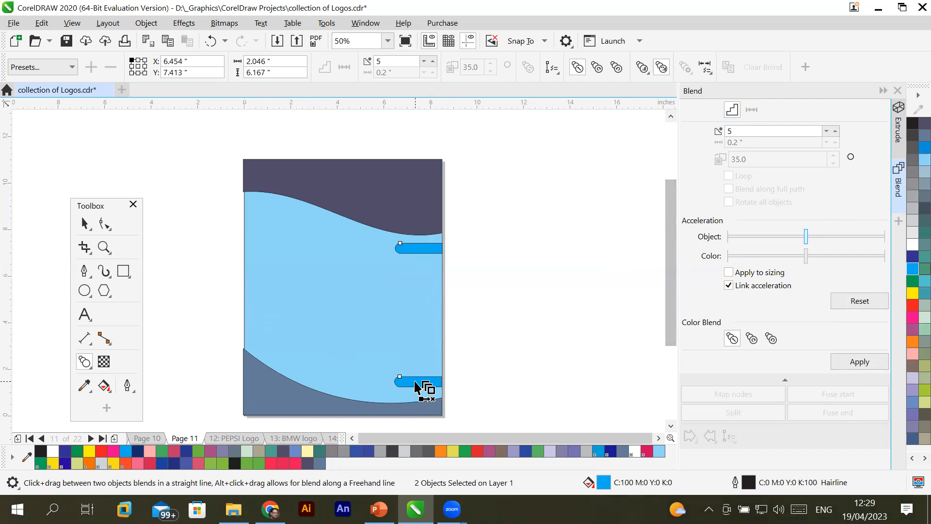
pyautogui.moveTo(415, 386); pyautogui.dragTo(265, 396)
pyautogui.moveTo(416, 381); pyautogui.dragTo(412, 248)
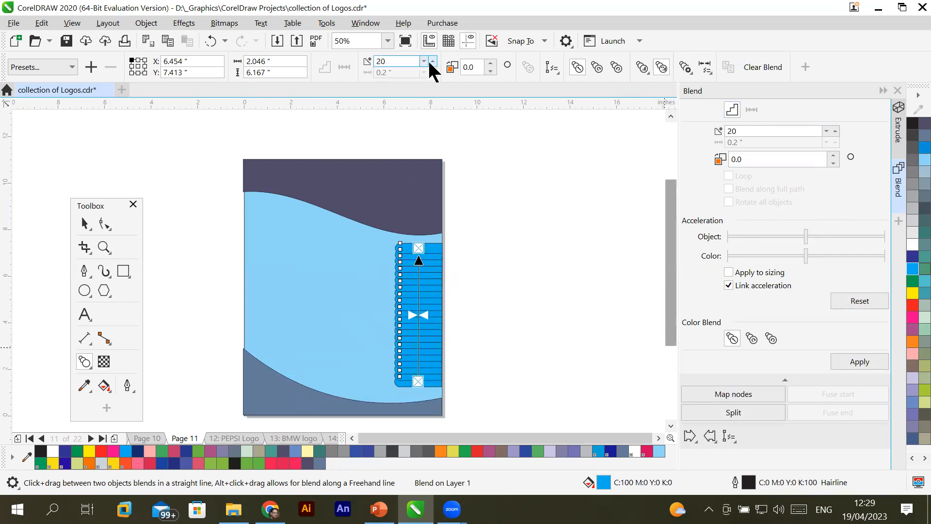
# Set the bar blend to 5 steps and deselect it
pyautogui.moveTo(424, 62); pyautogui.dragTo(424, 62)
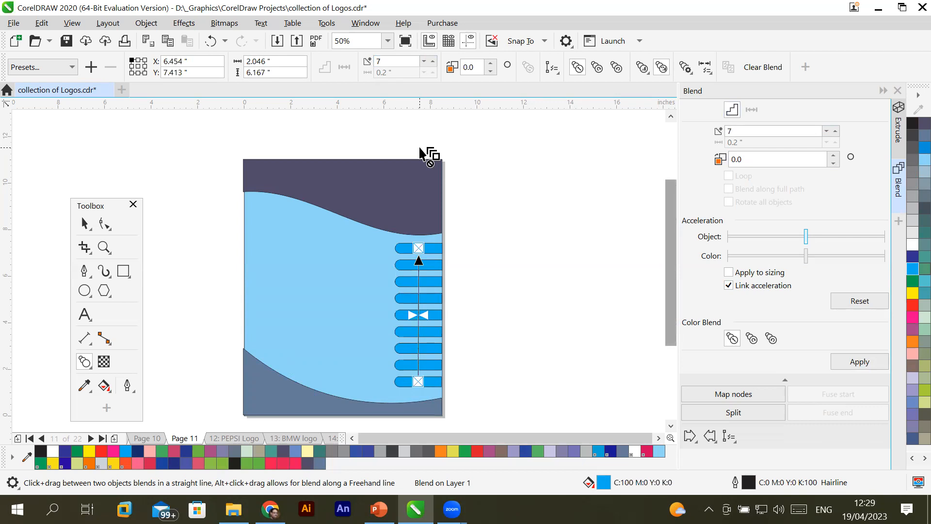
pyautogui.click(424, 62)
pyautogui.click(424, 62)
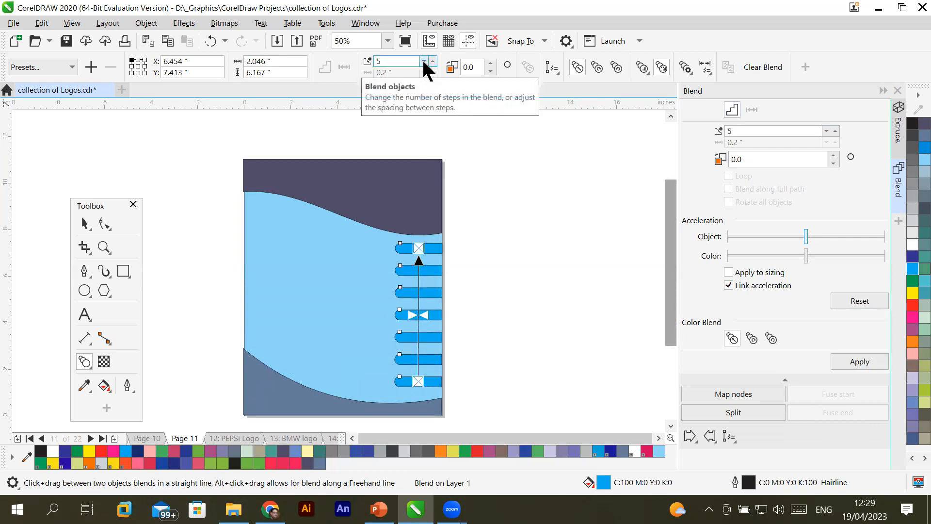
pyautogui.click(84, 223)
pyautogui.click(481, 273)
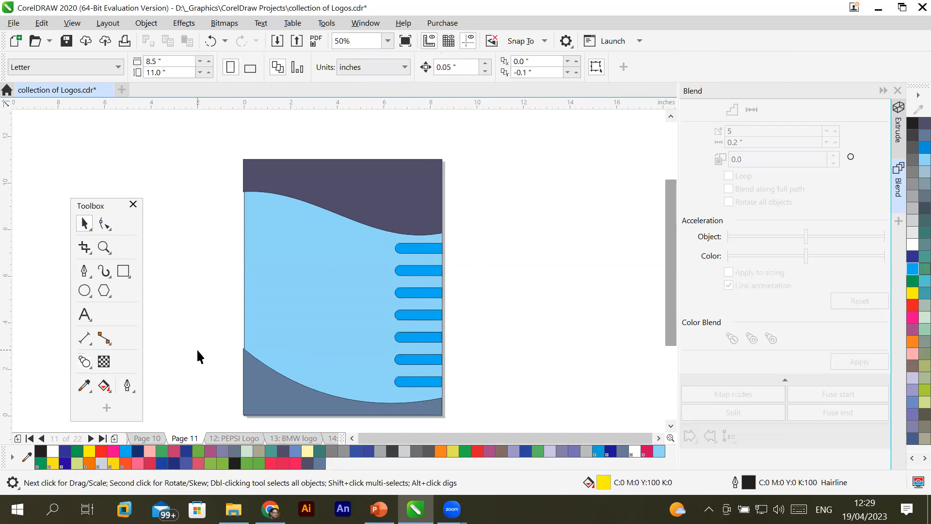
# Draw a circle about 2.6 inches wide in the light blue area's upper left, without outline and filled C:100 M:20 Y:0 K:0
pyautogui.click(84, 289)
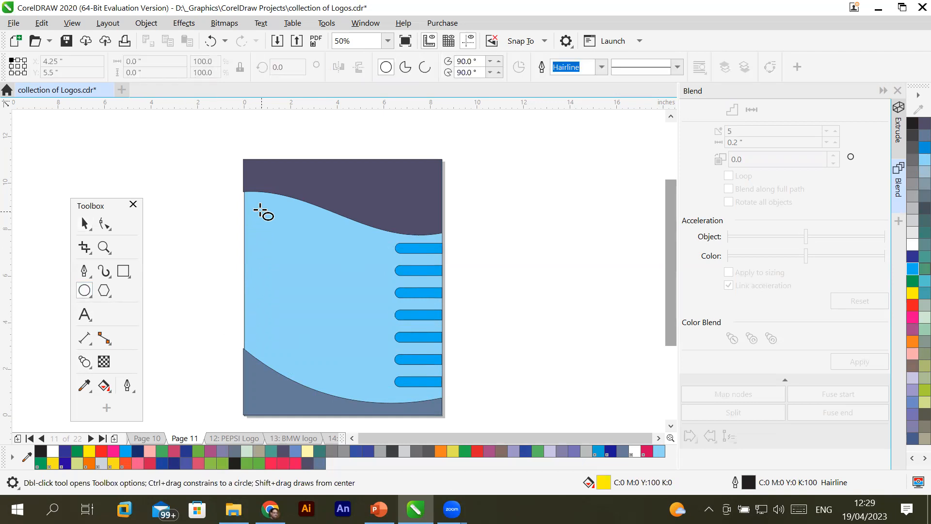
pyautogui.moveTo(257, 207); pyautogui.dragTo(318, 264)
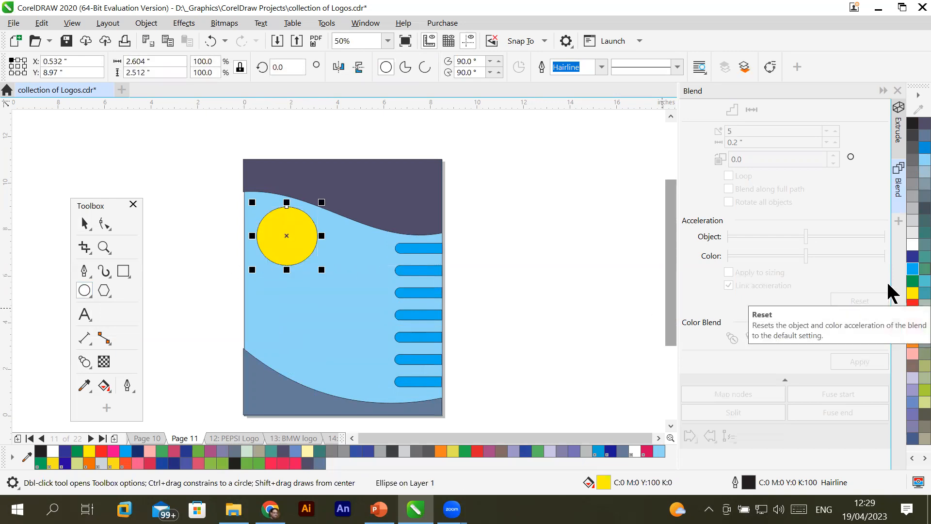
pyautogui.click(922, 162)
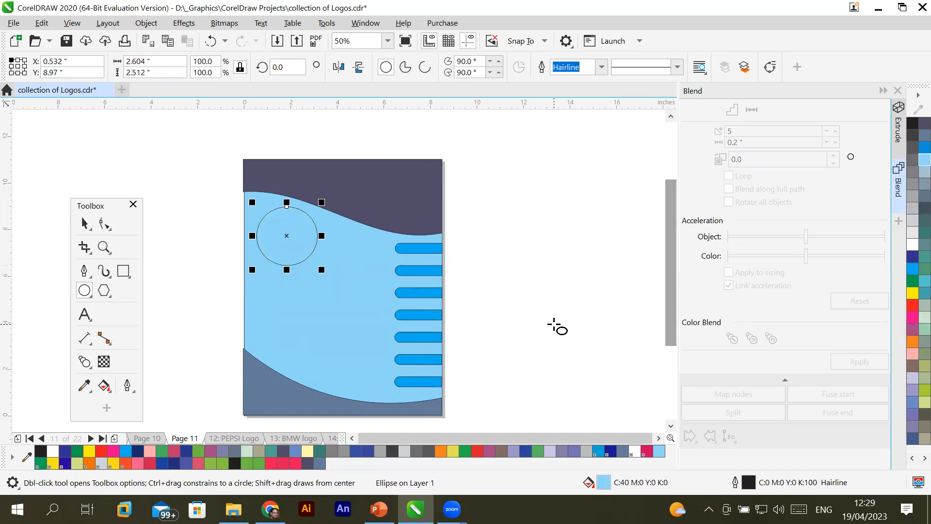
pyautogui.click(601, 70)
pyautogui.click(586, 82)
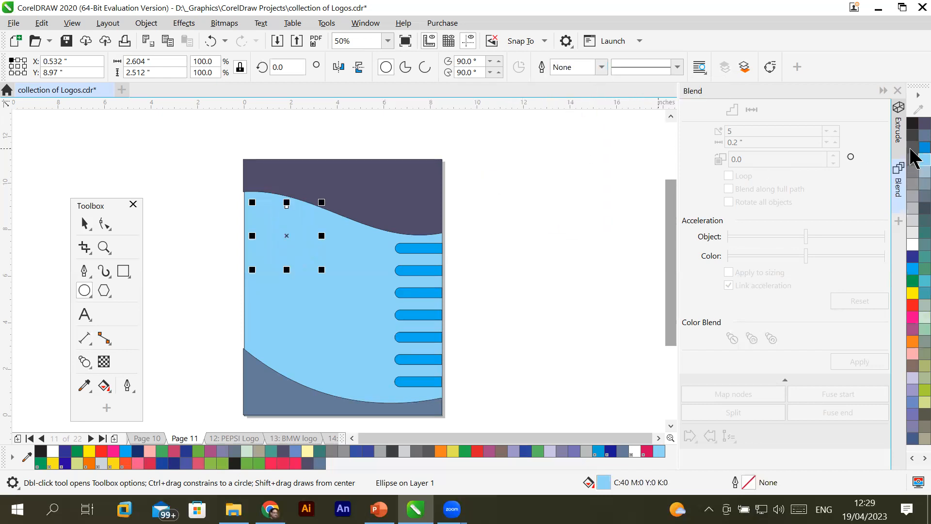
pyautogui.click(925, 147)
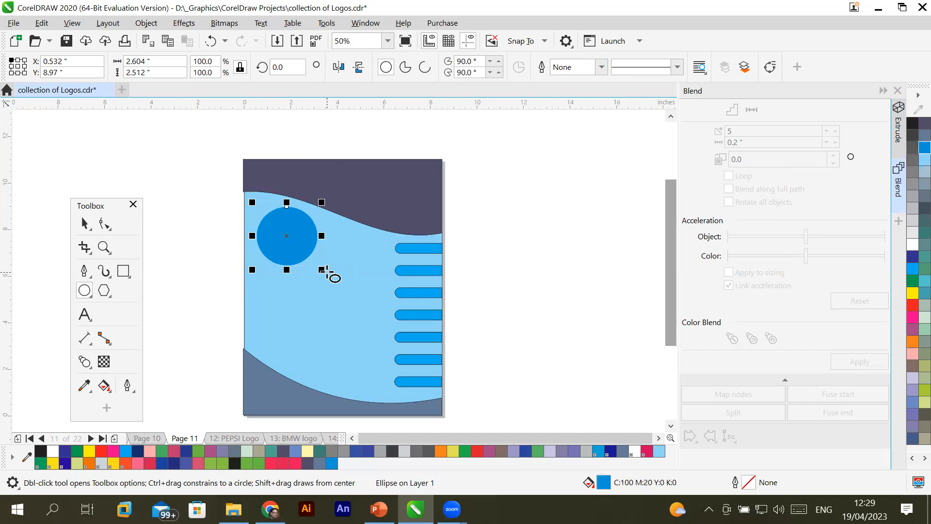
# Shrink the circle to about 1.53 by 1.48 inches and place a copy above the lower wave near the page's left edge
pyautogui.moveTo(324, 272)
pyautogui.mouseDown()
pyautogui.moveTo(307, 254)
pyautogui.moveTo(318, 264)
pyautogui.mouseUp()
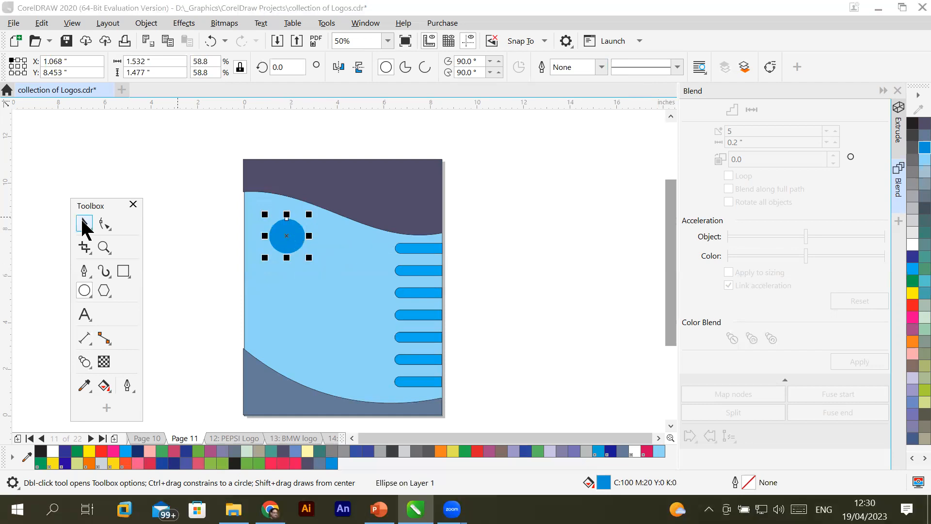
pyautogui.click(83, 223)
pyautogui.moveTo(281, 235); pyautogui.dragTo(259, 333)
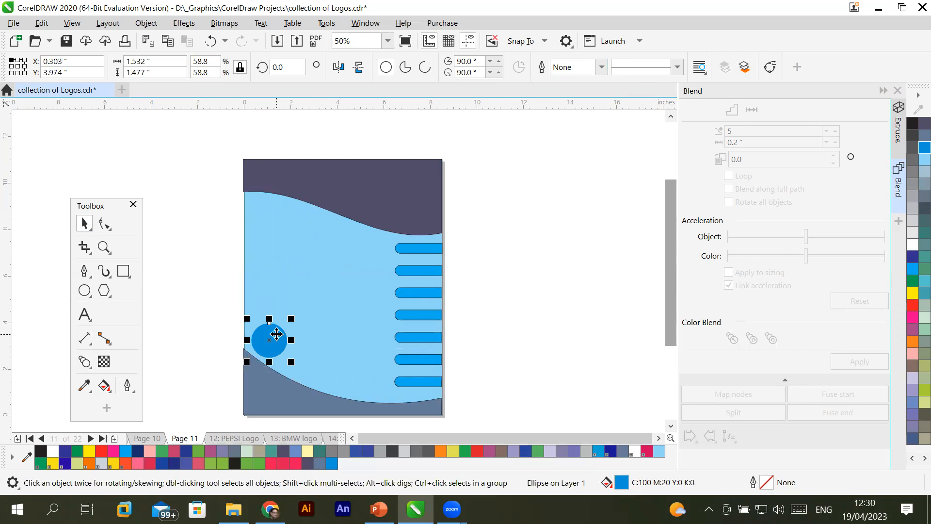
pyautogui.hotkey('ctrl', 'z')
pyautogui.moveTo(299, 238); pyautogui.dragTo(297, 216)
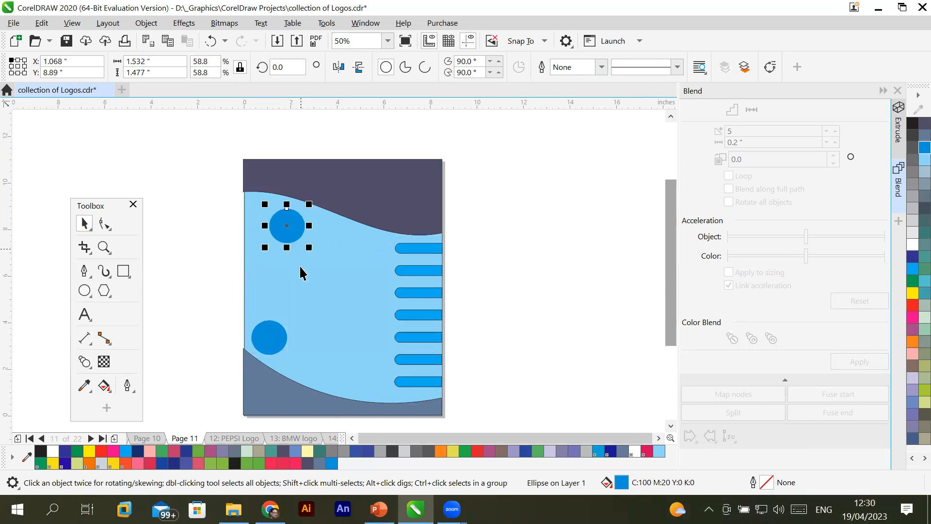
# Shrink the lower circle to about 0.45 by 0.44 inches and fill it C:100 M:100 Y:0 K:0
pyautogui.click(268, 341)
pyautogui.moveTo(290, 358); pyautogui.dragTo(279, 346)
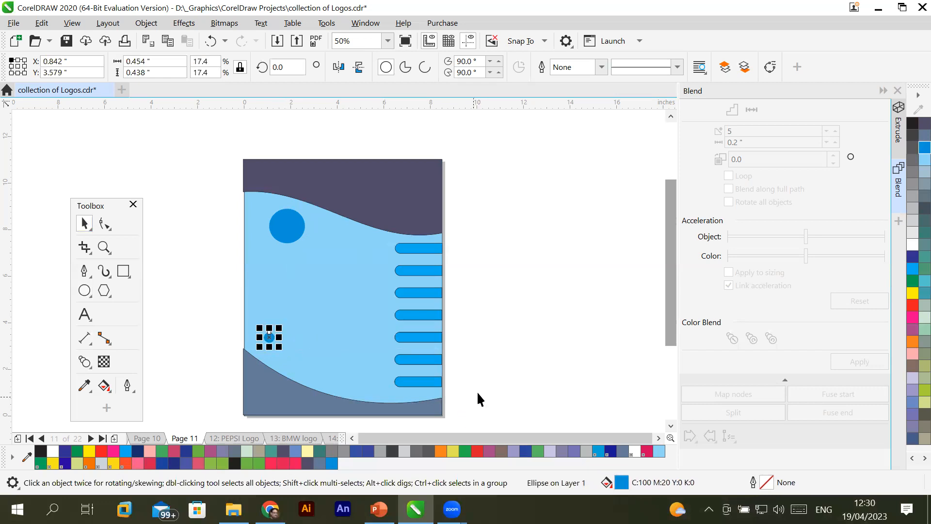
pyautogui.click(502, 341)
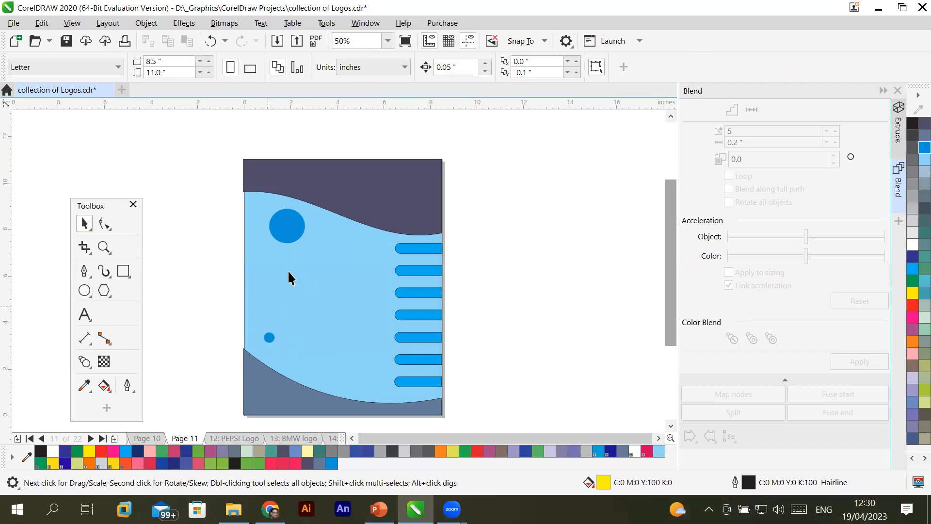
pyautogui.click(270, 337)
pyautogui.click(913, 256)
pyautogui.click(546, 323)
# Blend the small dark blue circle into the large blue circle above it
pyautogui.click(82, 361)
pyautogui.click(271, 341)
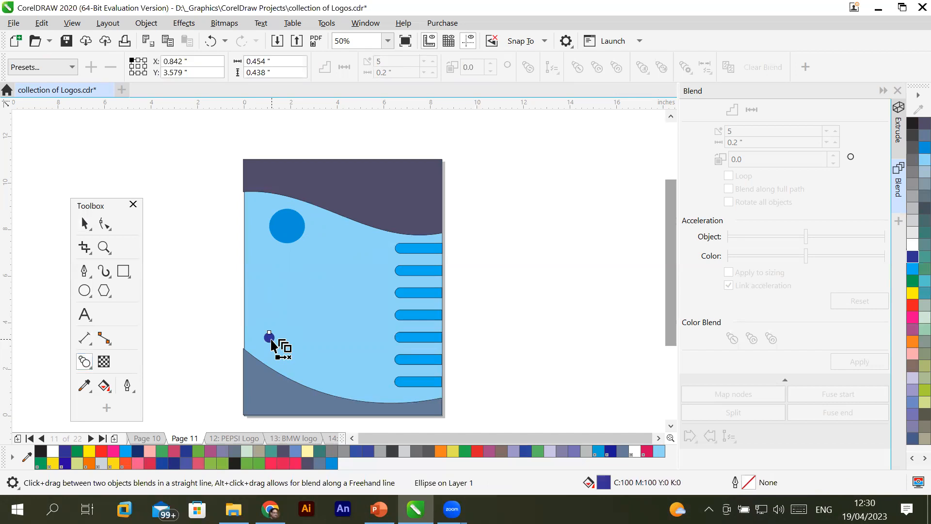
pyautogui.moveTo(273, 344); pyautogui.dragTo(297, 234)
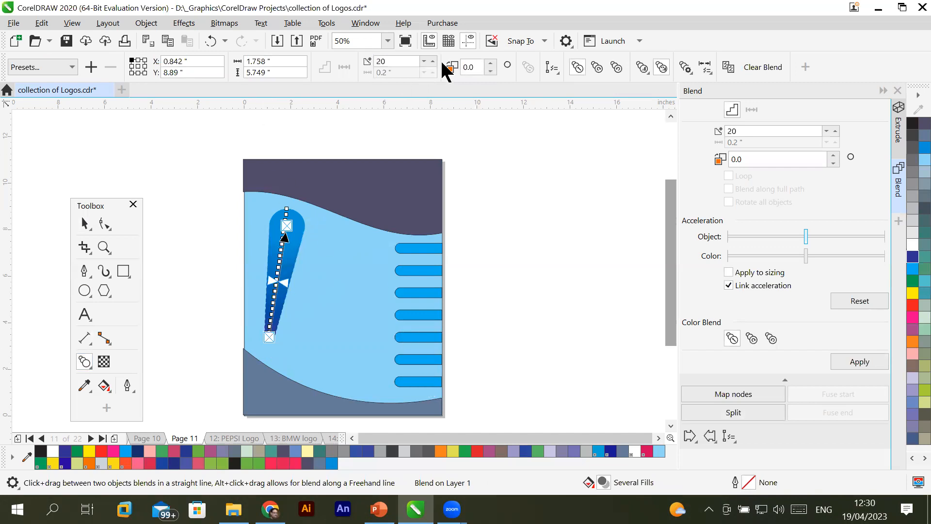
# Reduce the circle blend to 8 steps and deselect it
pyautogui.click(424, 63)
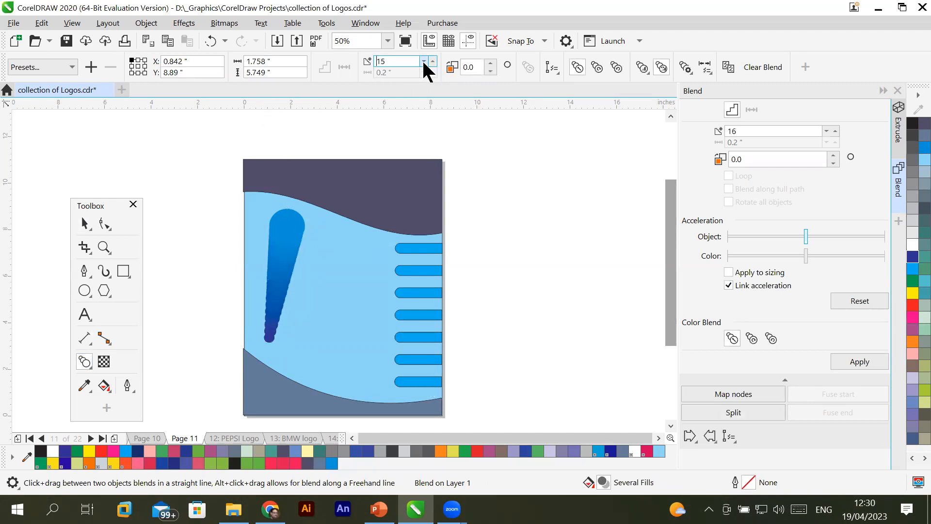
pyautogui.click(424, 63)
pyautogui.click(424, 63)
pyautogui.click(424, 63)
pyautogui.click(424, 63)
pyautogui.click(424, 63)
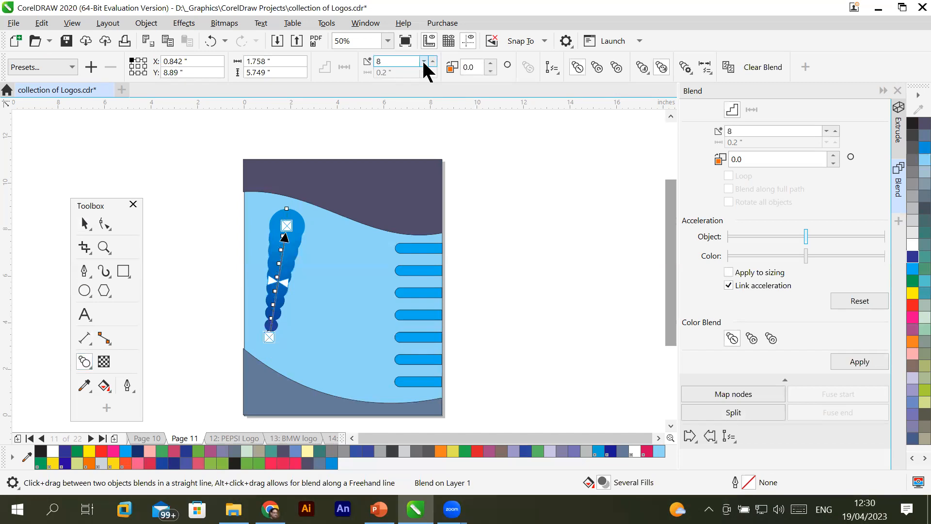
pyautogui.click(84, 224)
pyautogui.click(517, 239)
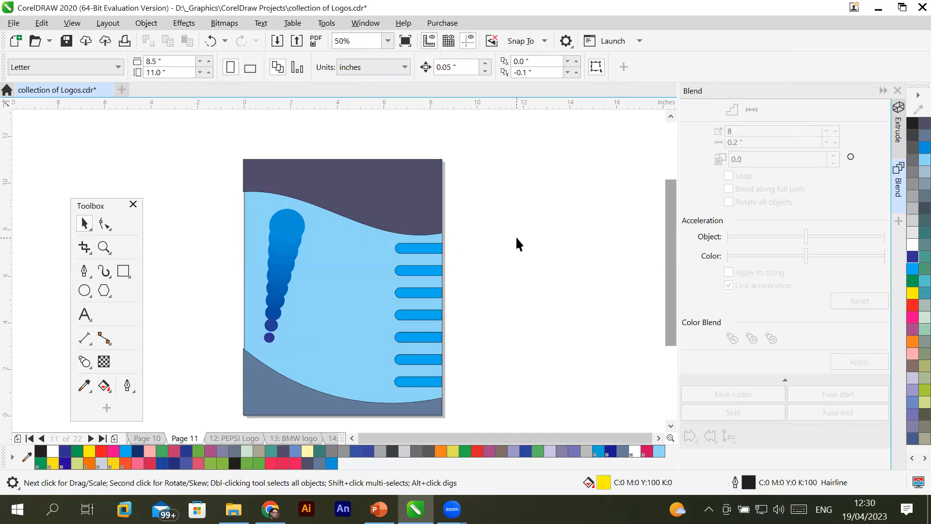
# Flip the circle blend vertically, scale it to about 0.87 by 2.31 inches, and move it beside the lowest bars
pyautogui.click(285, 275)
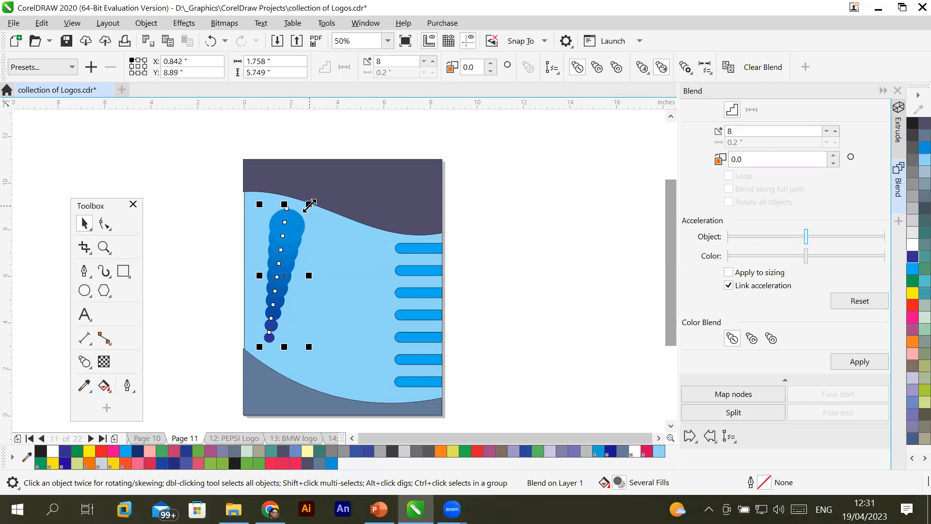
pyautogui.moveTo(309, 205); pyautogui.dragTo(330, 387)
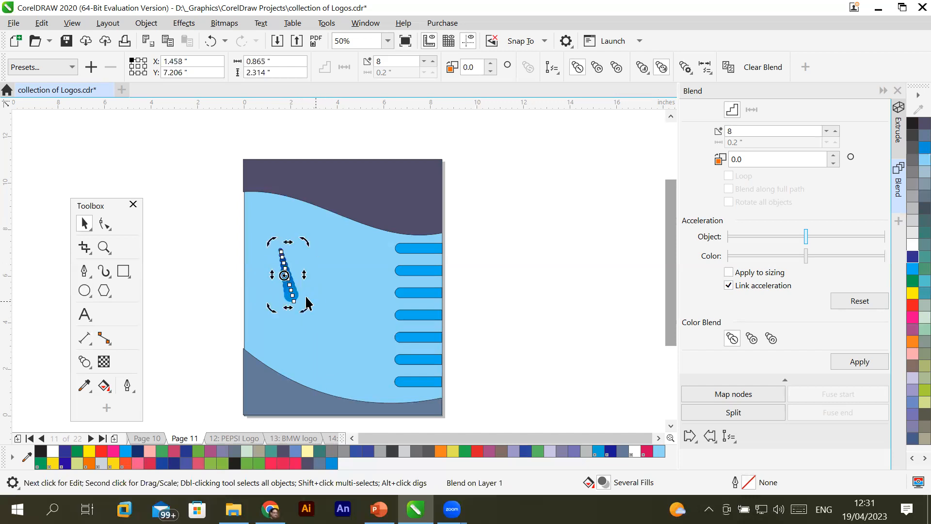
pyautogui.click(290, 264)
pyautogui.moveTo(286, 279); pyautogui.dragTo(375, 370)
pyautogui.click(185, 364)
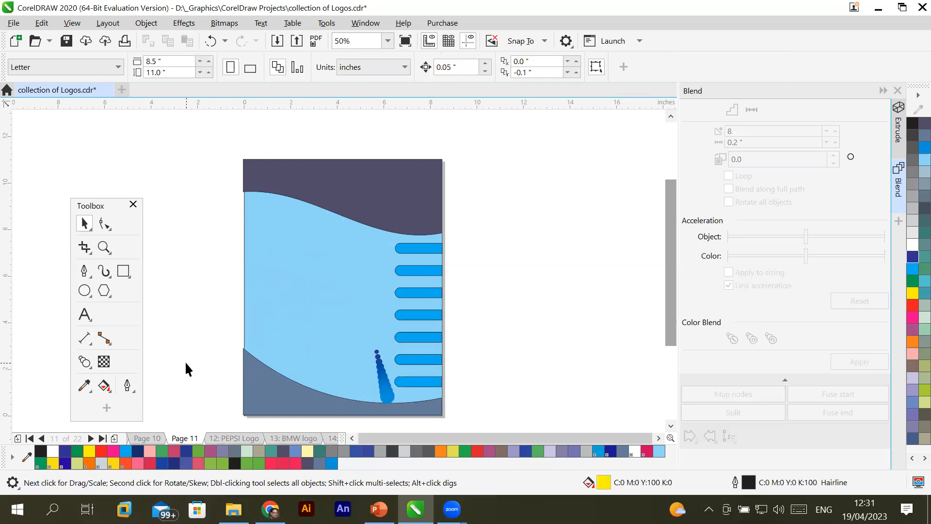
# Reduce the flipped circle blend to 2 steps so its circles are spaced apart
pyautogui.click(389, 380)
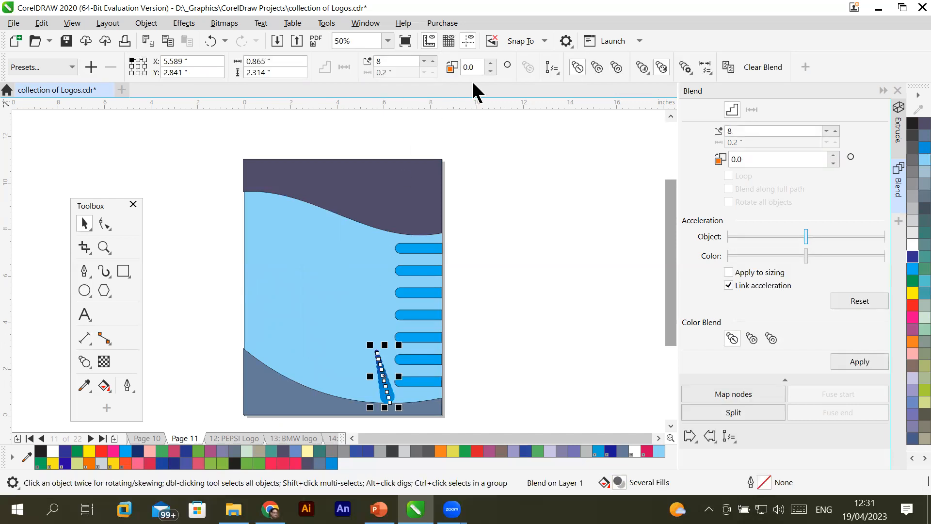
pyautogui.click(424, 62)
pyautogui.click(424, 62)
pyautogui.click(424, 62)
pyautogui.click(424, 62)
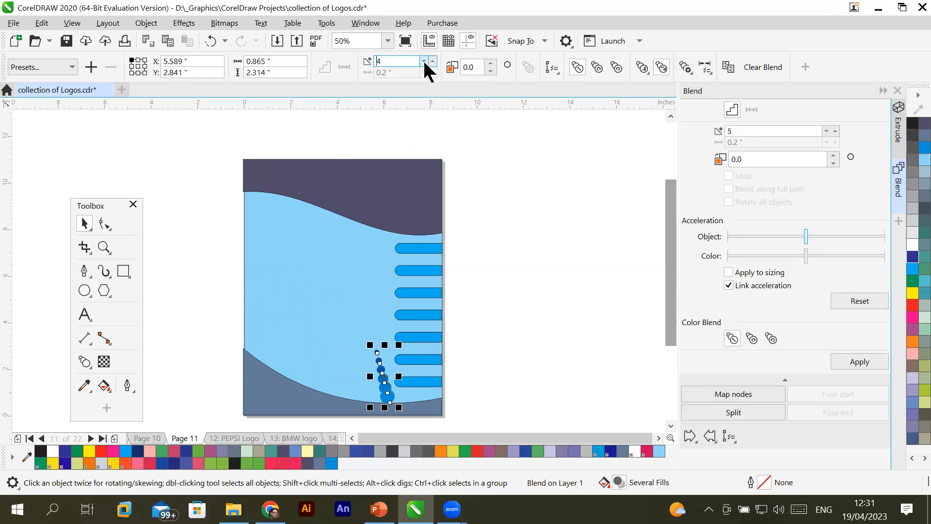
pyautogui.click(424, 62)
pyautogui.click(424, 62)
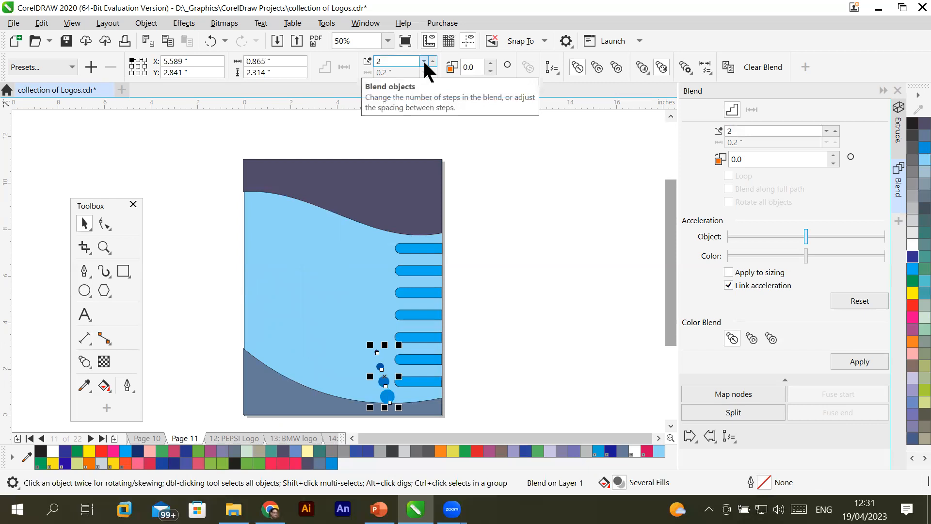
# Move the circle blend onto the right end of the dark band at the top of the page
pyautogui.moveTo(383, 382); pyautogui.dragTo(430, 220)
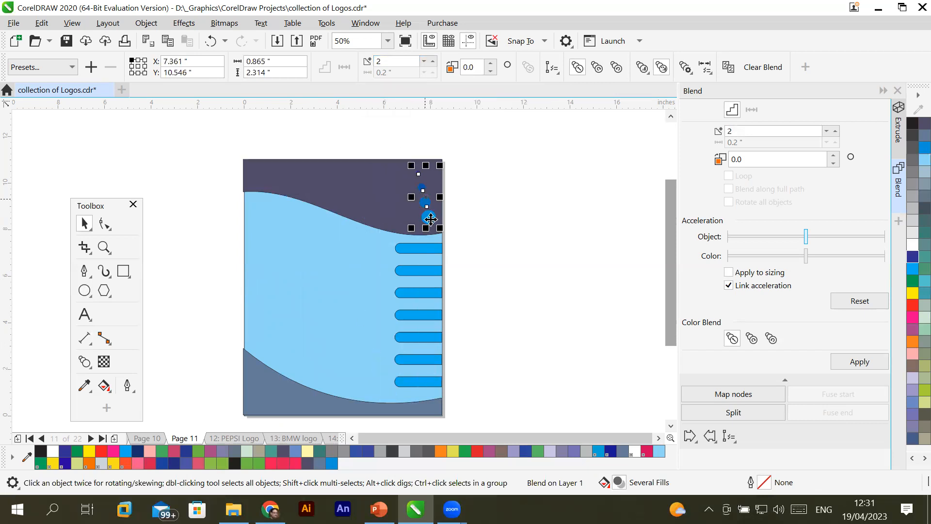
pyautogui.click(497, 247)
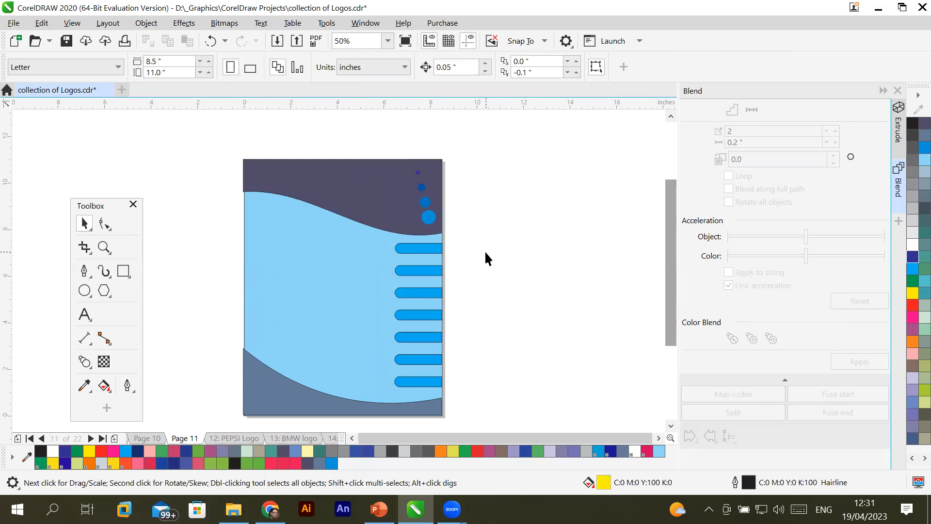
pyautogui.click(428, 202)
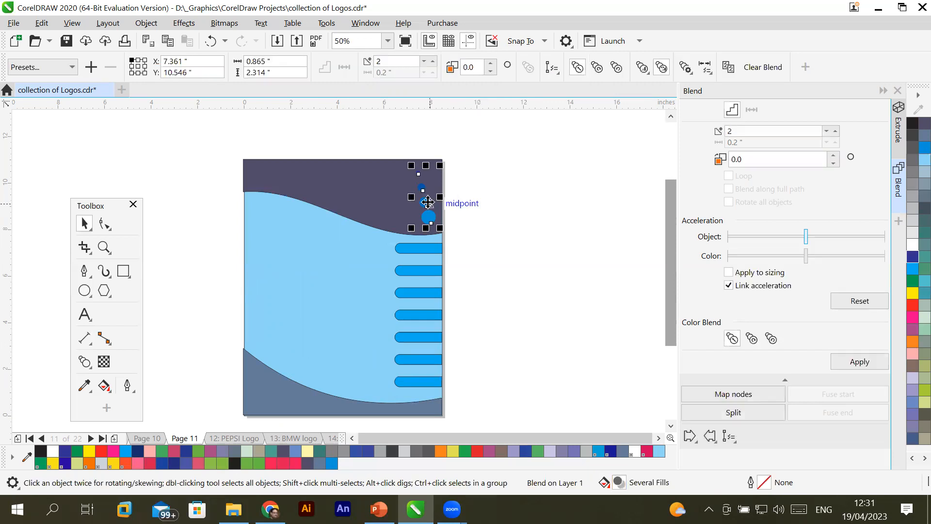
pyautogui.click(494, 229)
pyautogui.scroll(2, 472, 204)
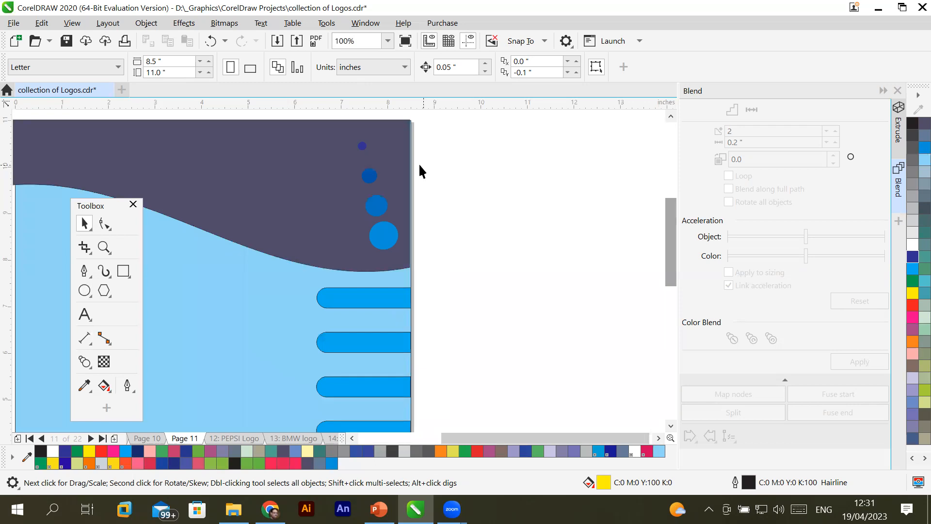
# Recolour the circle blend by filling its smallest circle with yellow and its largest circle with red
pyautogui.click(362, 147)
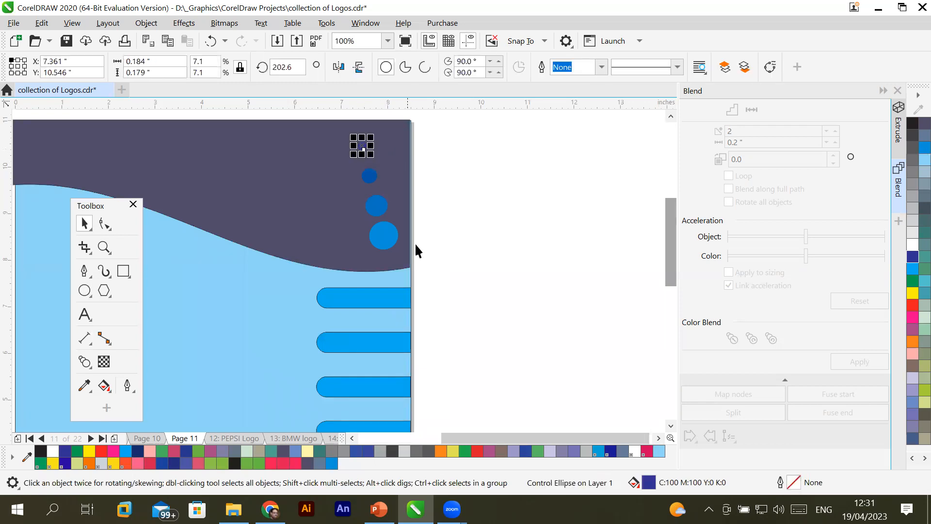
pyautogui.click(912, 293)
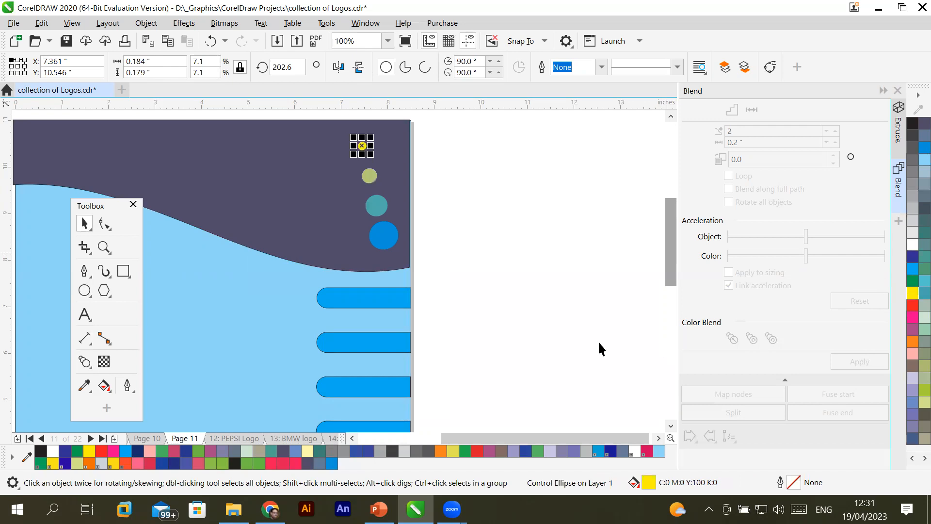
pyautogui.click(497, 316)
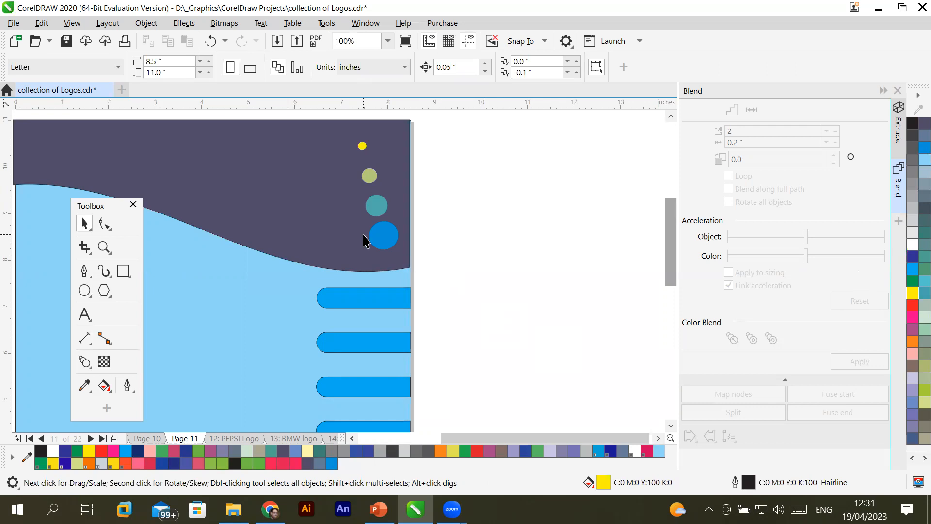
pyautogui.click(390, 245)
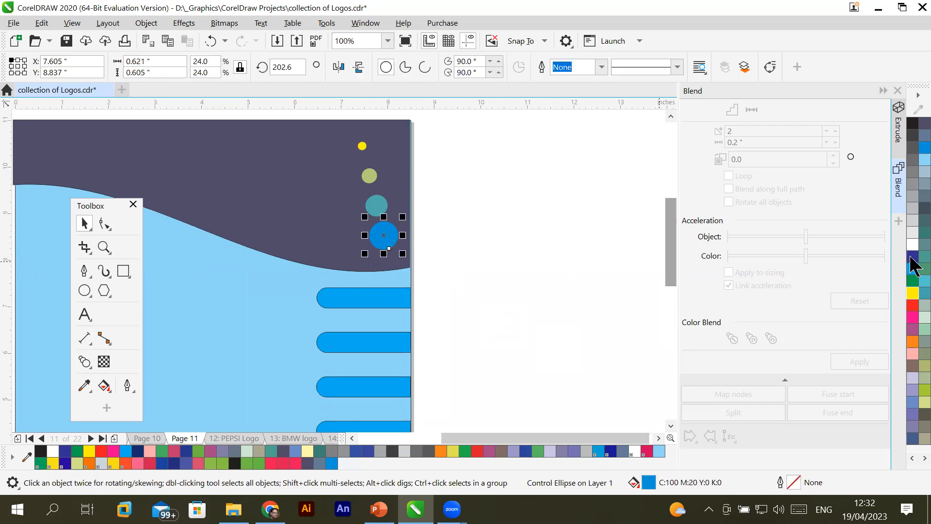
pyautogui.click(912, 307)
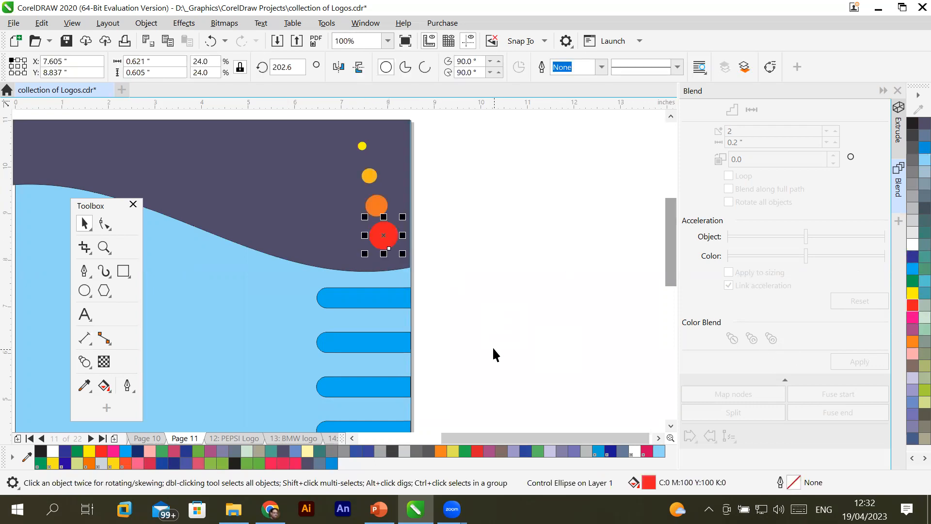
pyautogui.click(519, 334)
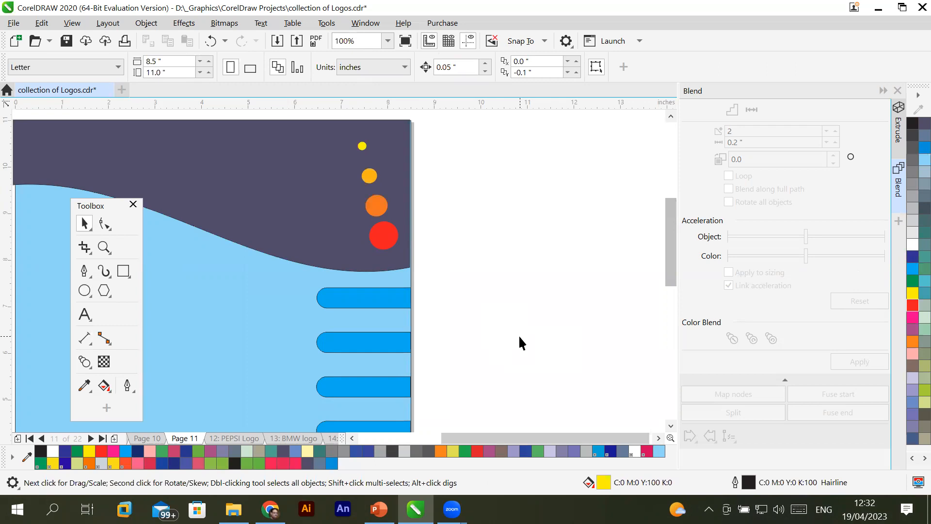
# Draw a horizontal two-point line about 3.27 inches long beside the page's upper-left corner and set its outline width to 1.0 pt
pyautogui.scroll(-1, 556, 328)
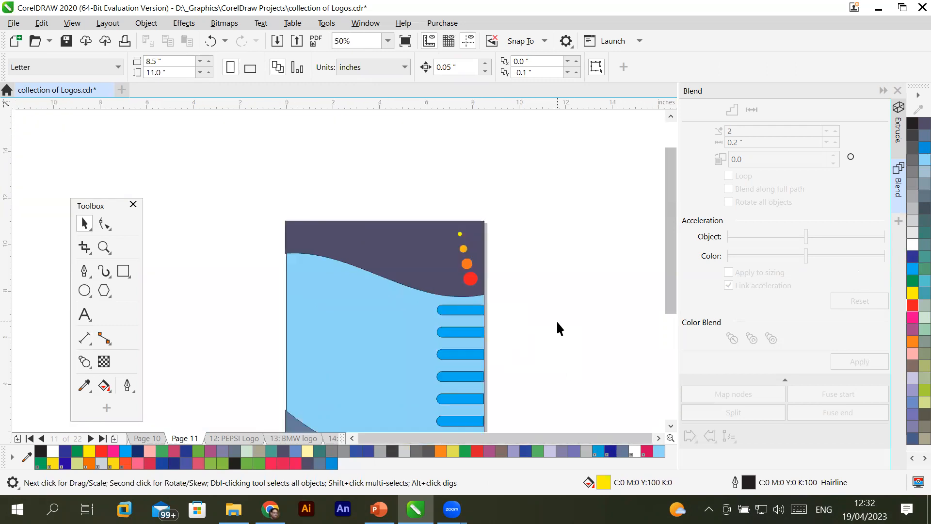
pyautogui.moveTo(668, 283); pyautogui.dragTo(669, 319)
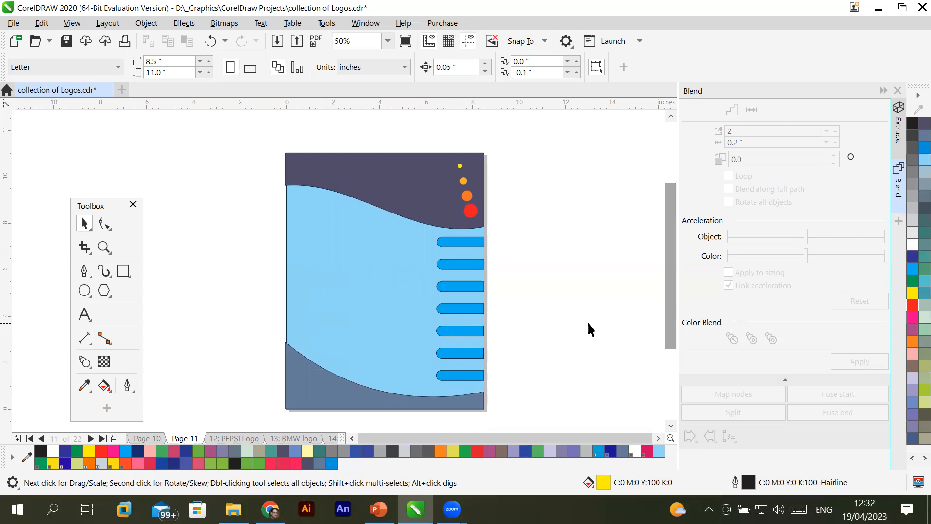
pyautogui.click(84, 266)
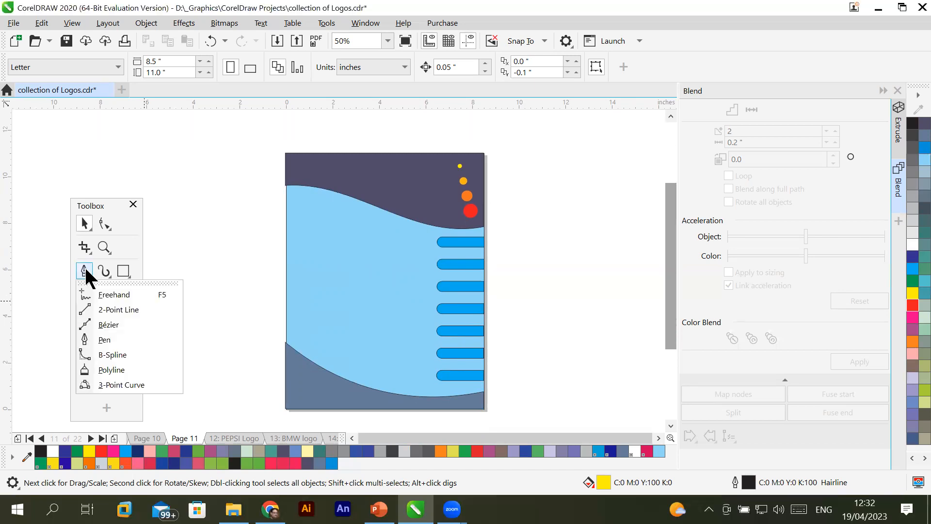
pyautogui.click(108, 313)
pyautogui.moveTo(130, 153); pyautogui.dragTo(206, 153)
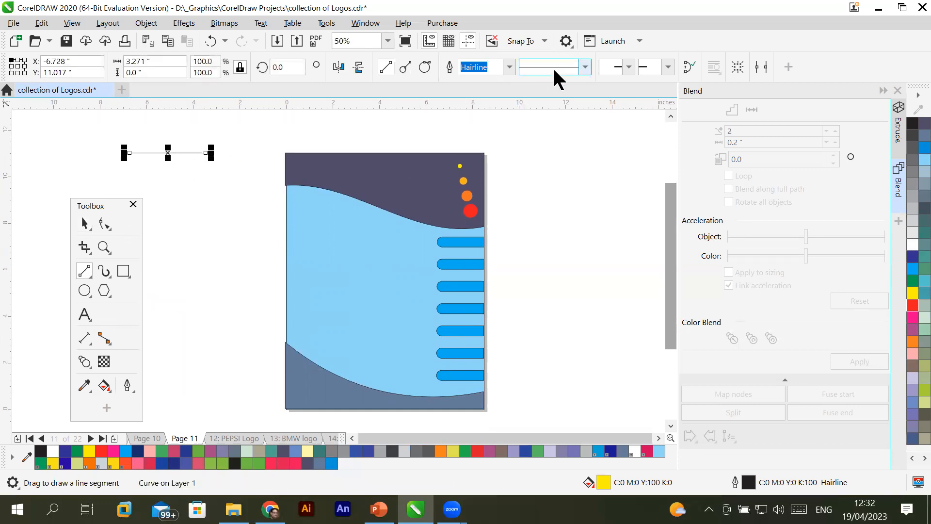
pyautogui.click(583, 70)
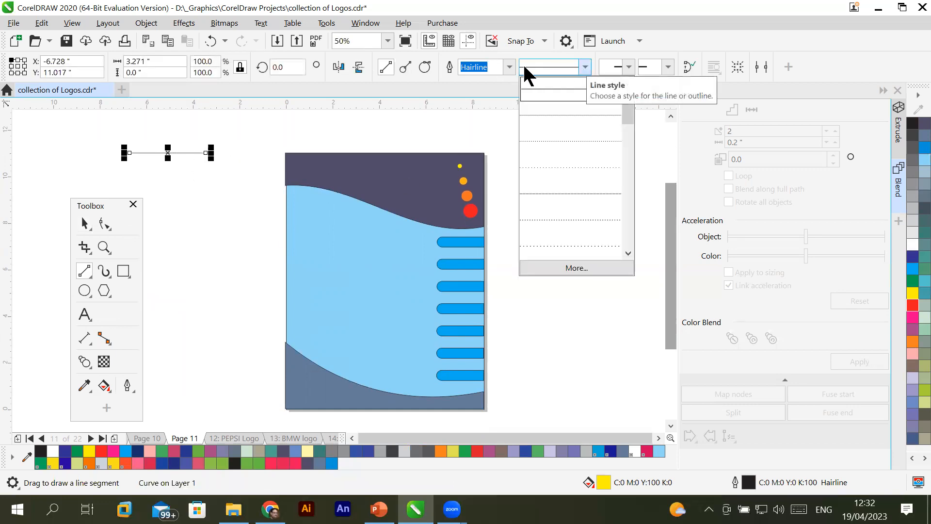
pyautogui.click(510, 68)
pyautogui.click(509, 68)
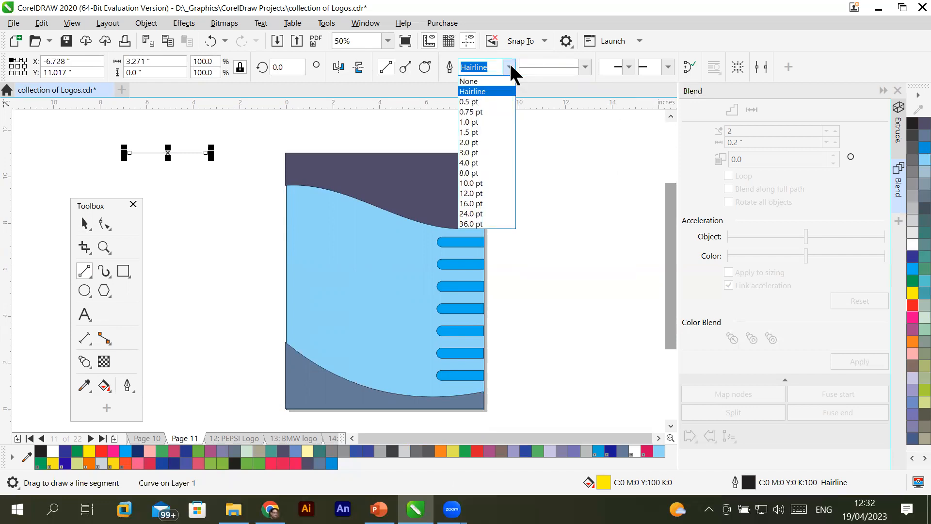
pyautogui.click(491, 122)
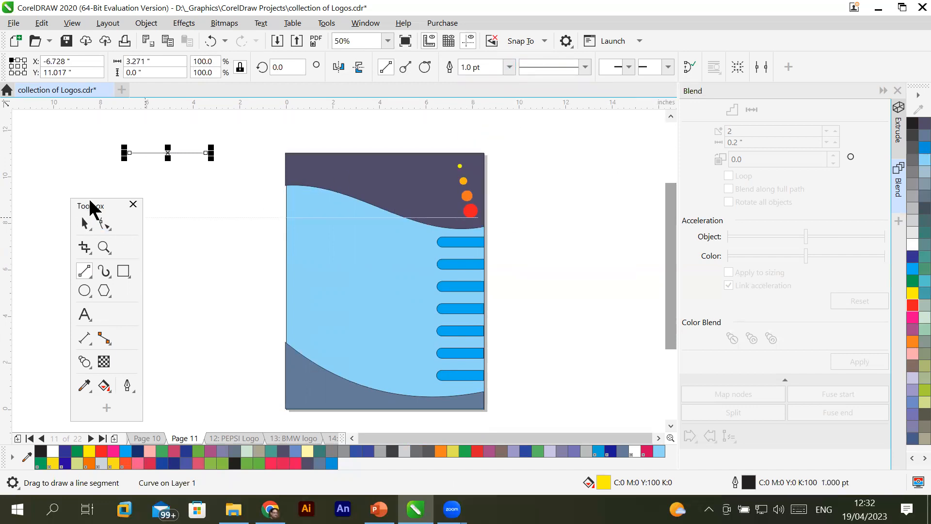
# Draw a second horizontal line about 1.875 inches long below the first one and set its outline width to 16.0 pt
pyautogui.moveTo(91, 203); pyautogui.dragTo(58, 209)
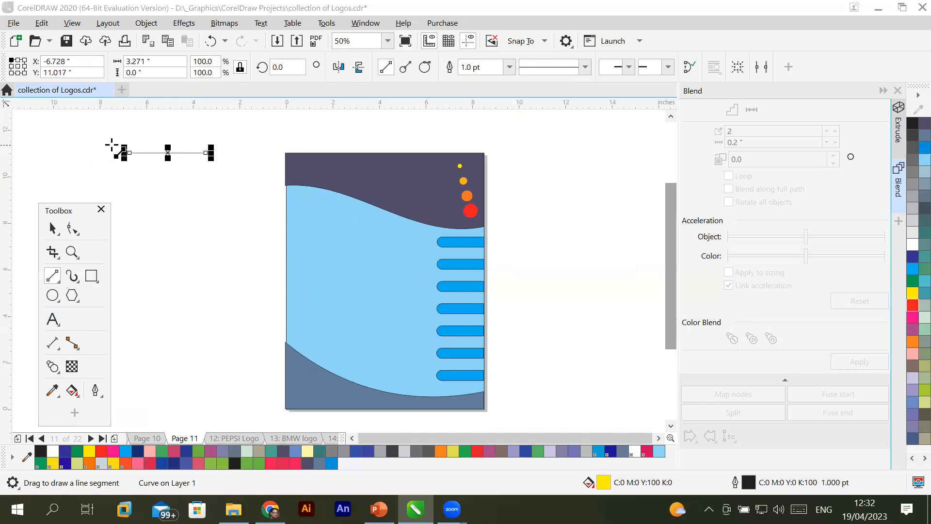
pyautogui.moveTo(145, 282)
pyautogui.mouseDown()
pyautogui.moveTo(191, 280)
pyautogui.moveTo(227, 294)
pyautogui.mouseUp()
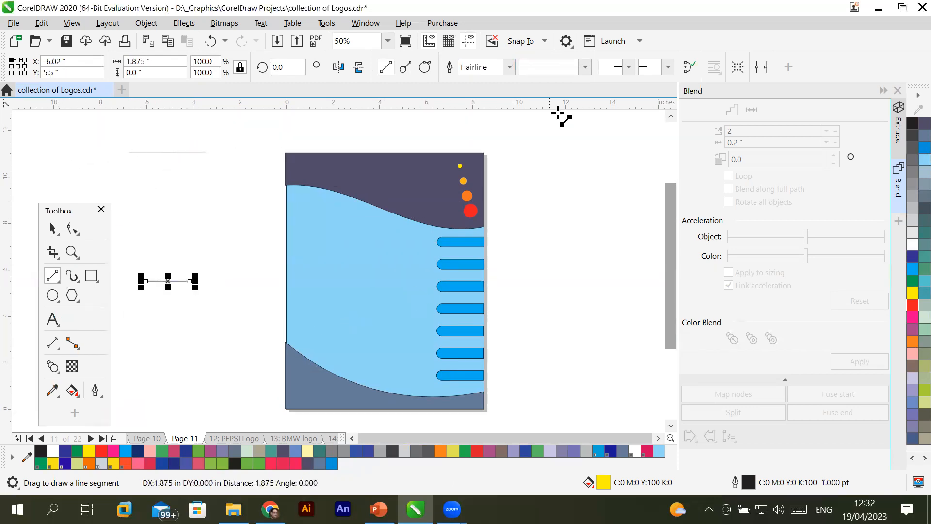
pyautogui.click(510, 66)
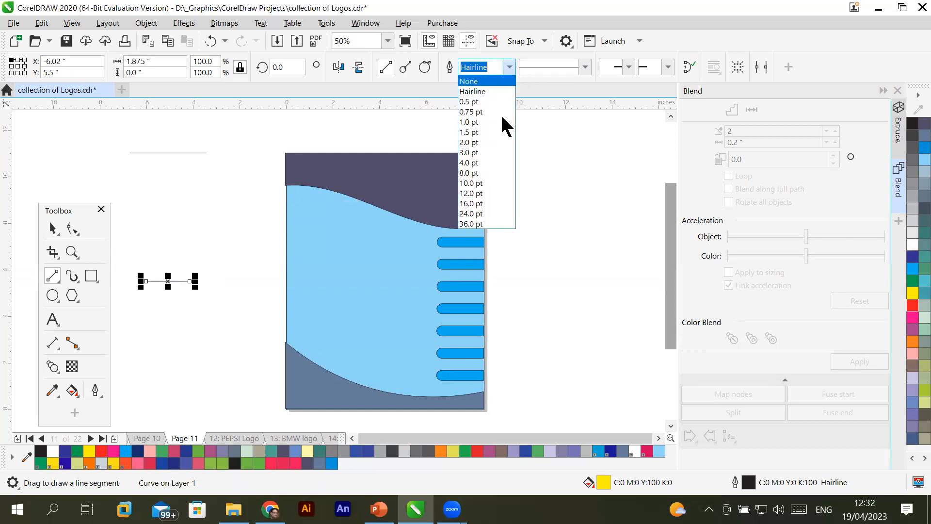
pyautogui.click(489, 162)
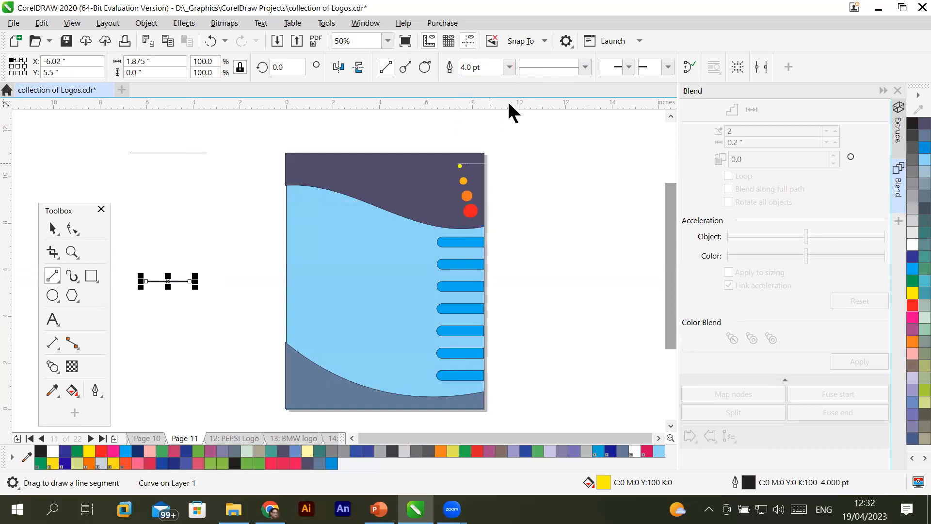
pyautogui.click(510, 66)
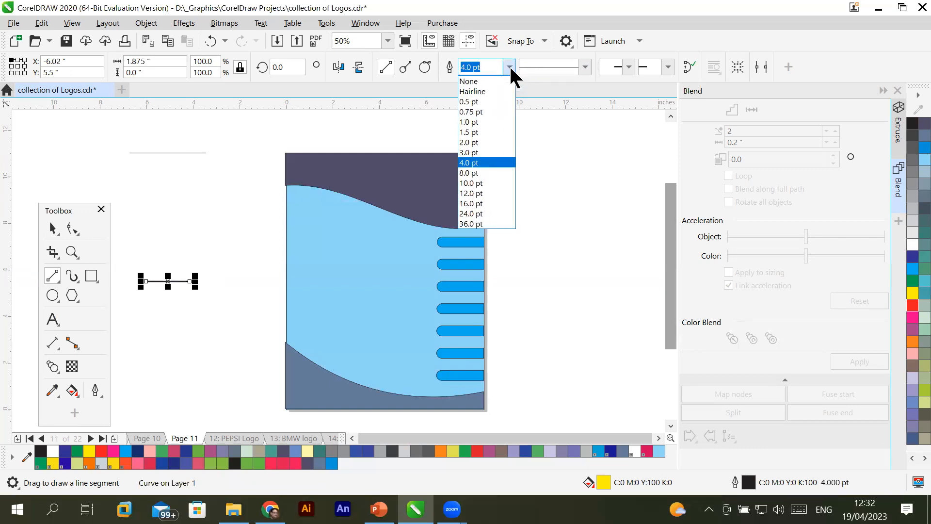
pyautogui.click(490, 204)
# Blend the thick lower line into the thin upper line with 20 steps and deselect the blend
pyautogui.click(52, 228)
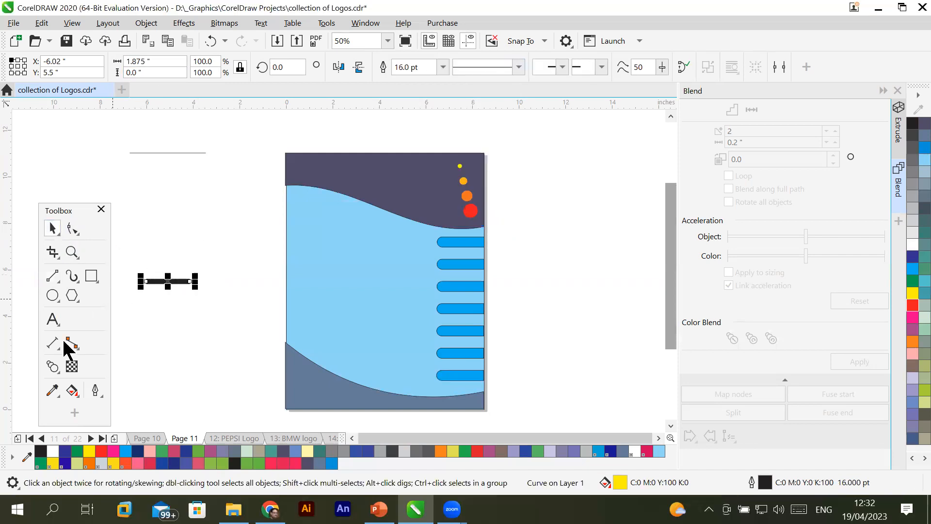
pyautogui.click(51, 367)
pyautogui.moveTo(176, 282); pyautogui.dragTo(173, 156)
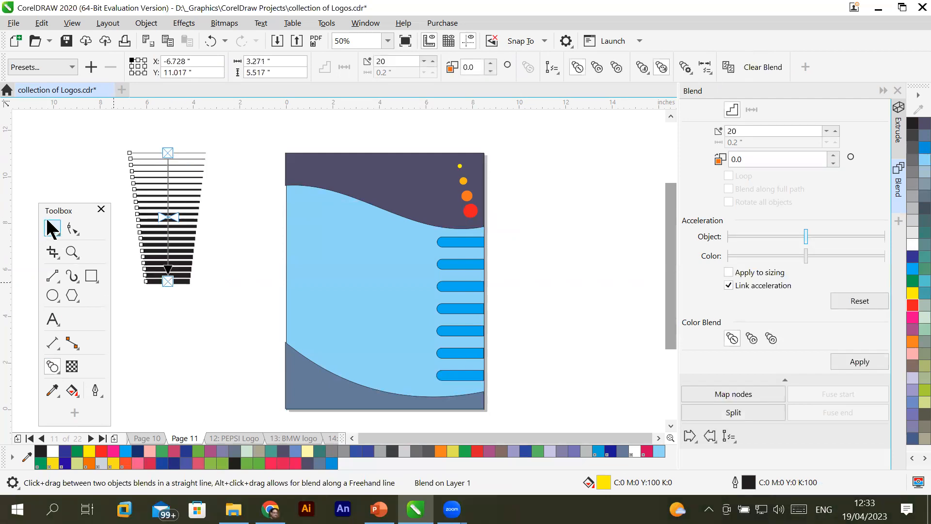
pyautogui.click(52, 228)
pyautogui.click(152, 358)
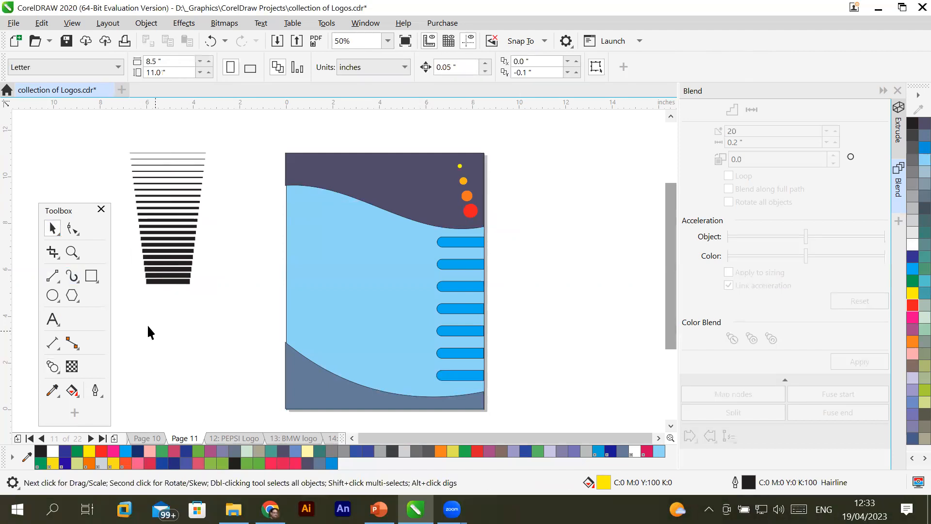
# Rotate the thick bottom line of the blend to a nearly vertical angle of about 269.5 degrees
pyautogui.click(167, 283)
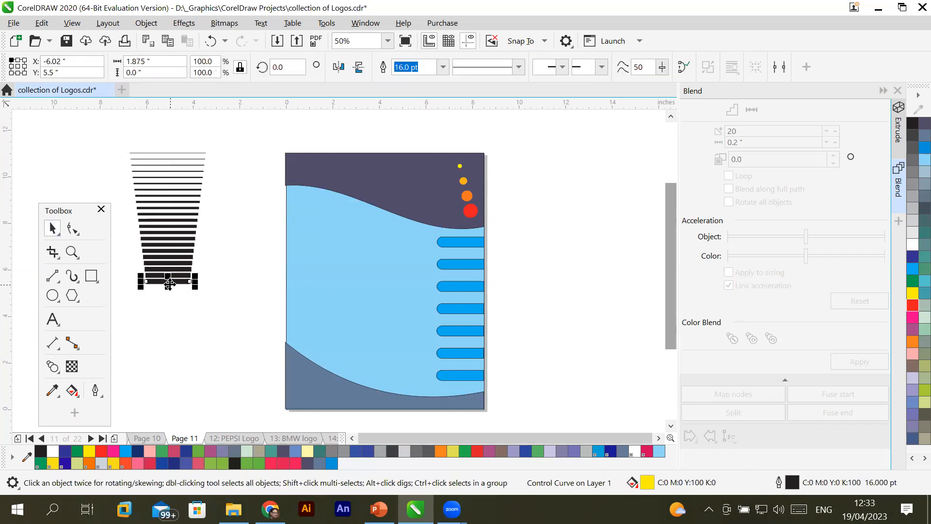
pyautogui.click(170, 282)
pyautogui.moveTo(194, 273); pyautogui.dragTo(176, 323)
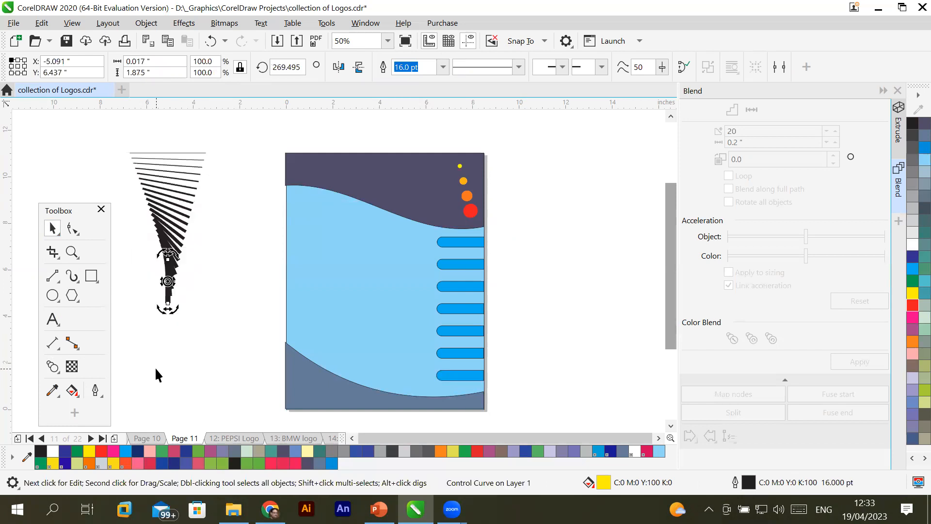
# Rotate the thin top line of the blend to about 177.4 degrees
pyautogui.click(187, 149)
pyautogui.click(196, 151)
pyautogui.moveTo(210, 145); pyautogui.dragTo(229, 218)
pyautogui.moveTo(200, 188); pyautogui.dragTo(100, 153)
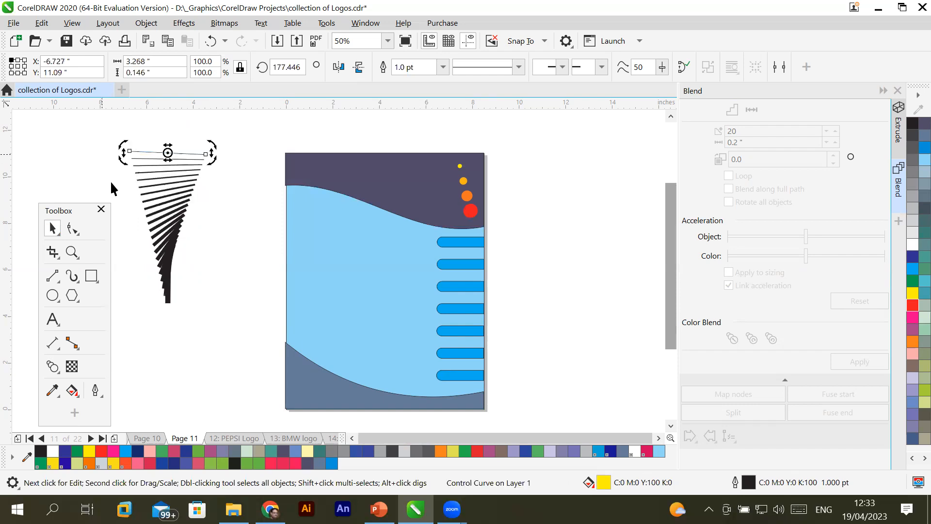
# Rotate the thick bottom line to about 336.2 degrees to twist the blend in its middle, and deselect it
pyautogui.click(168, 305)
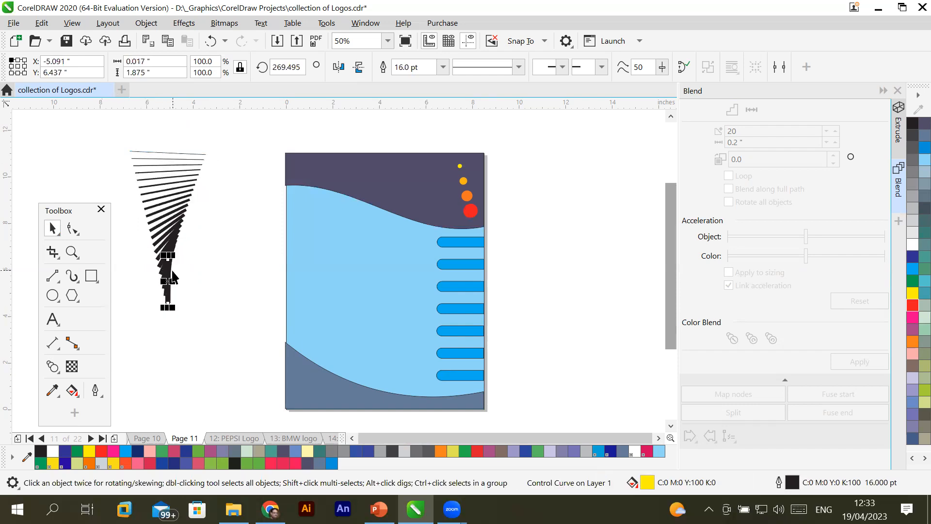
pyautogui.click(169, 291)
pyautogui.moveTo(175, 252); pyautogui.dragTo(120, 265)
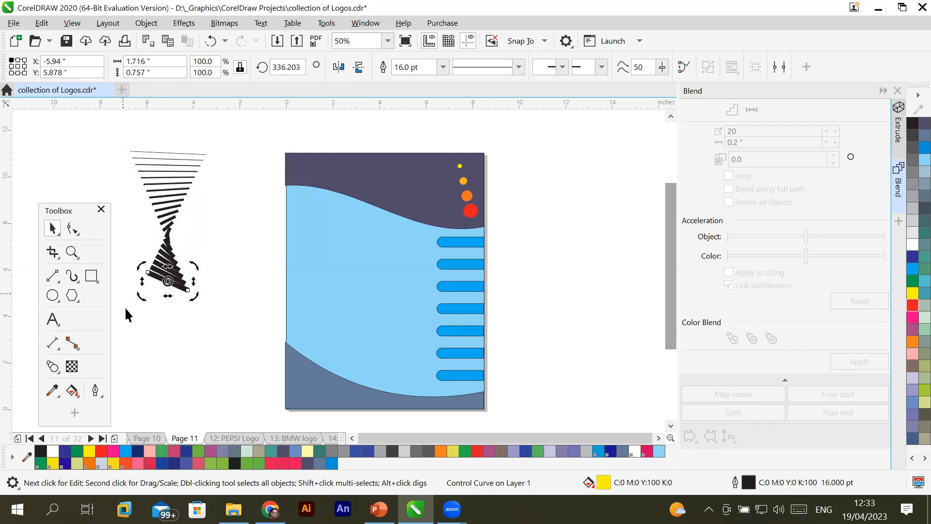
pyautogui.click(165, 373)
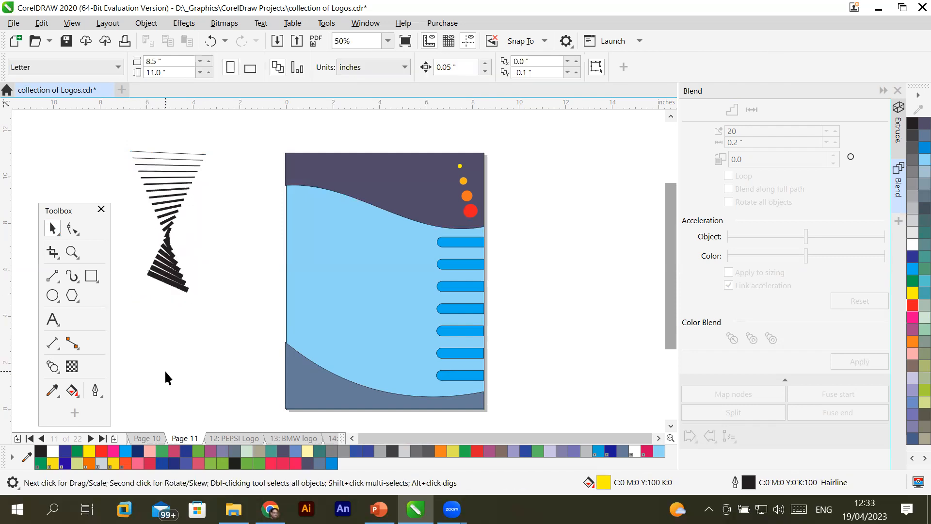
# Apply a red fill to the thin top line of the blend and clear the selection
pyautogui.click(189, 153)
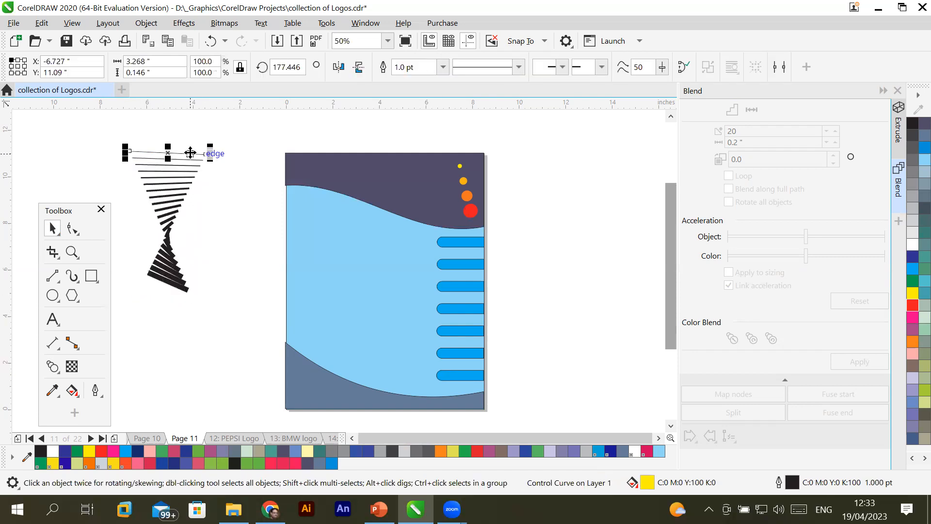
pyautogui.click(914, 305)
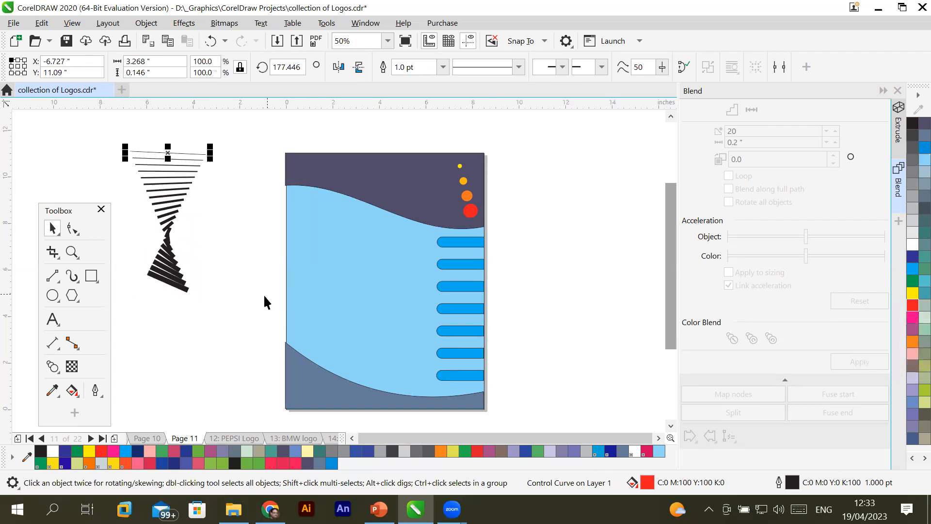
pyautogui.click(183, 294)
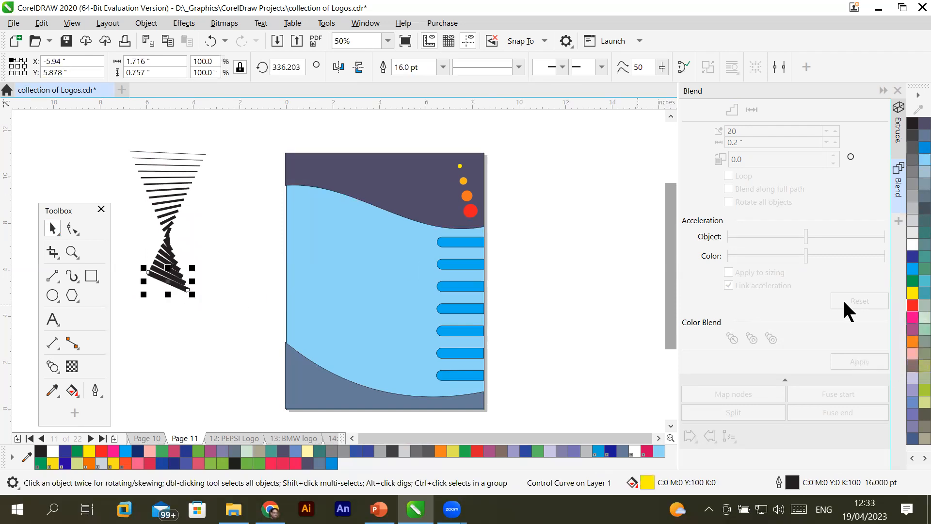
pyautogui.click(181, 287)
pyautogui.click(180, 287)
pyautogui.click(172, 332)
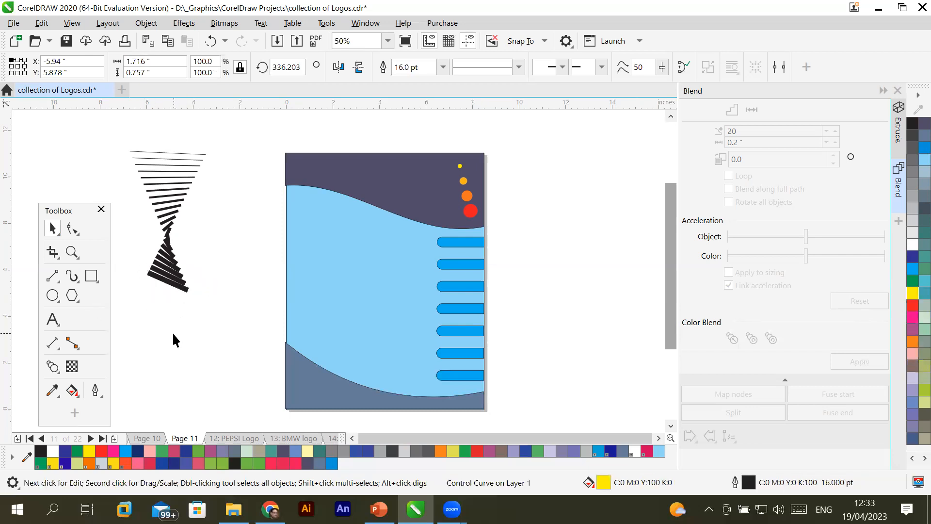
pyautogui.scroll(3, 193, 263)
pyautogui.scroll(-3, 193, 263)
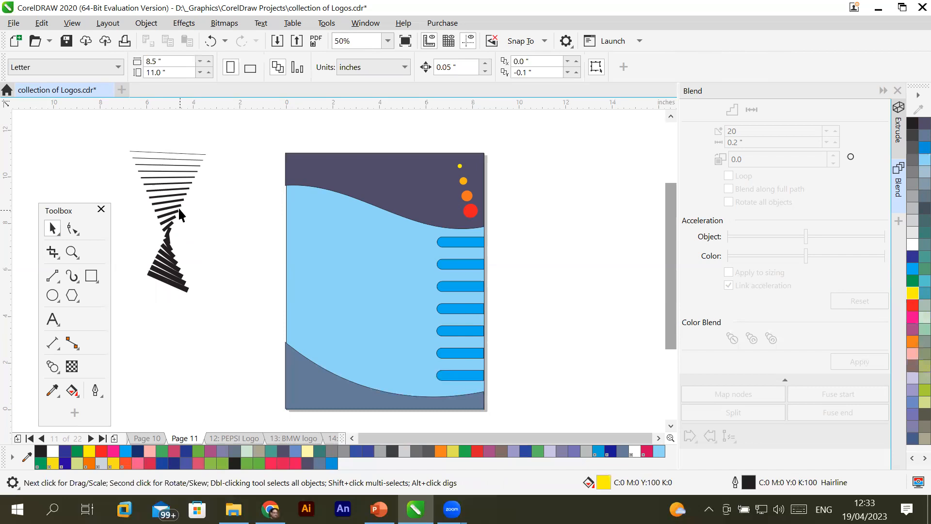
# Set the outline colour of the blend's thin top line to red and select the thick bottom line
pyautogui.click(167, 152)
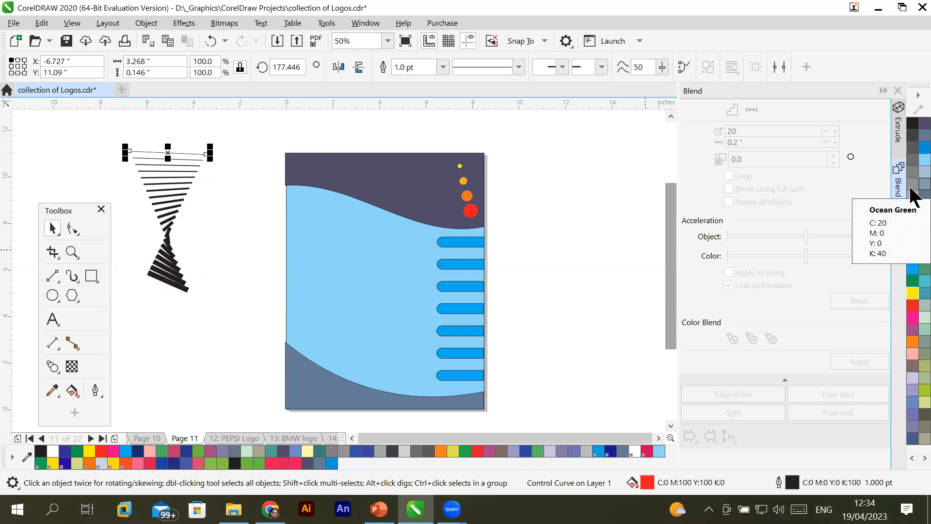
pyautogui.rightClick(912, 305)
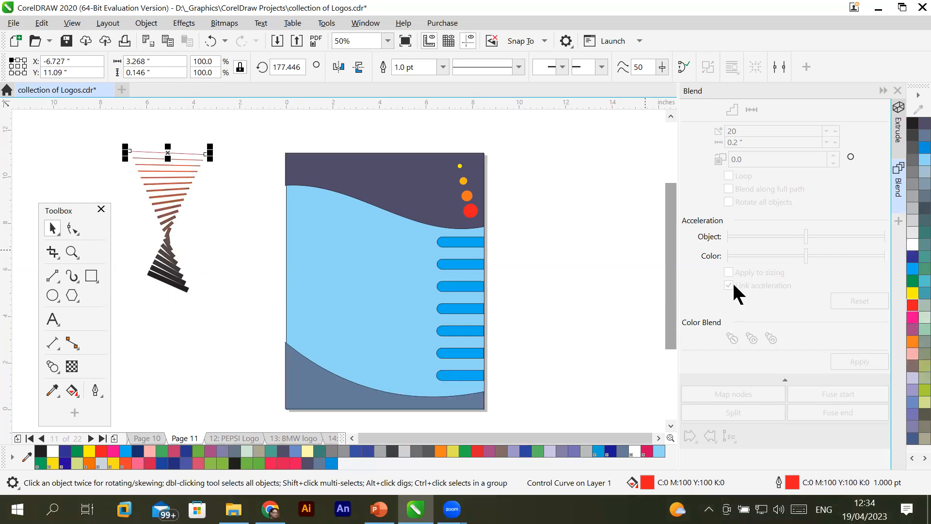
pyautogui.click(173, 292)
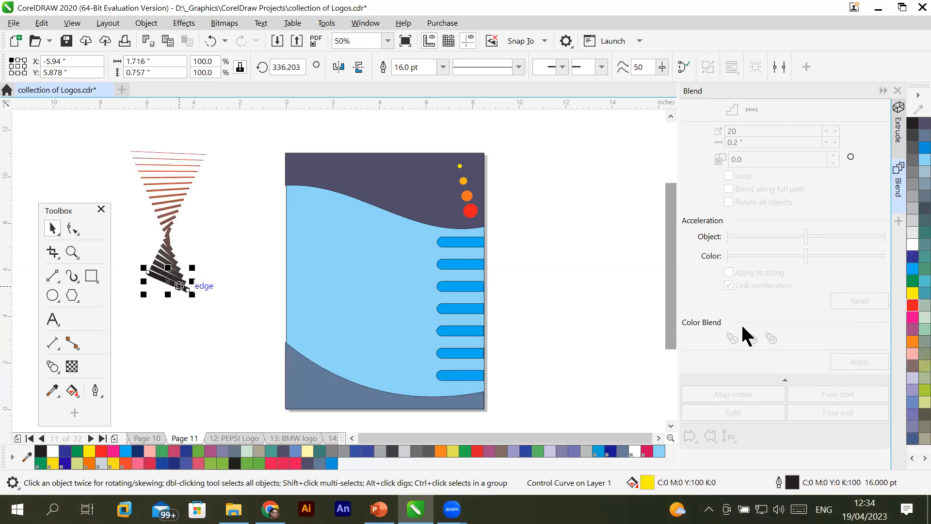
# Try yellow and Pastel Blue outlines on the blend's thick bottom line, settle on Chartreuse, and clear the selection
pyautogui.rightClick(912, 293)
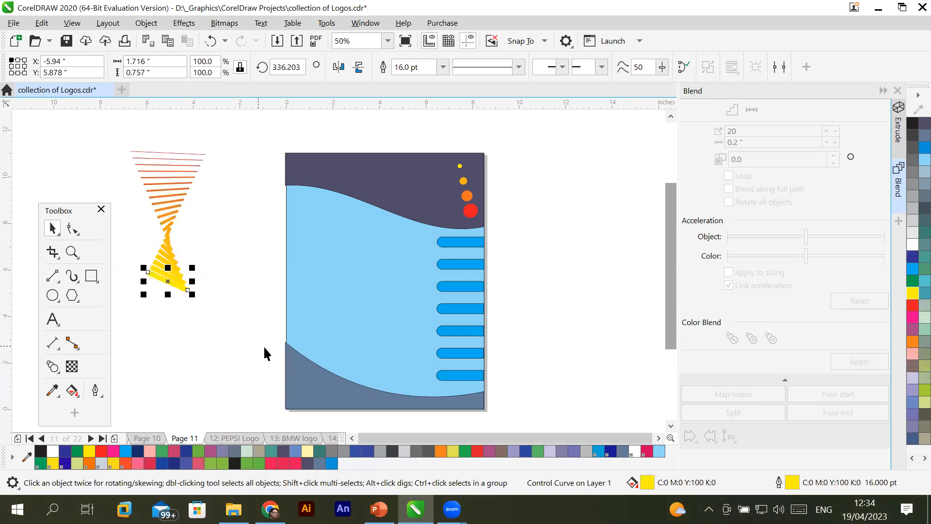
pyautogui.rightClick(912, 392)
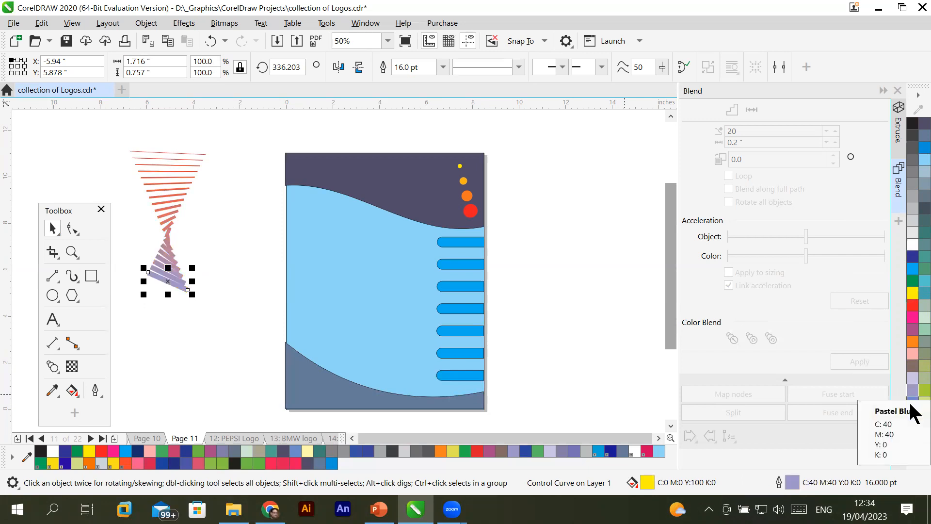
pyautogui.rightClick(924, 391)
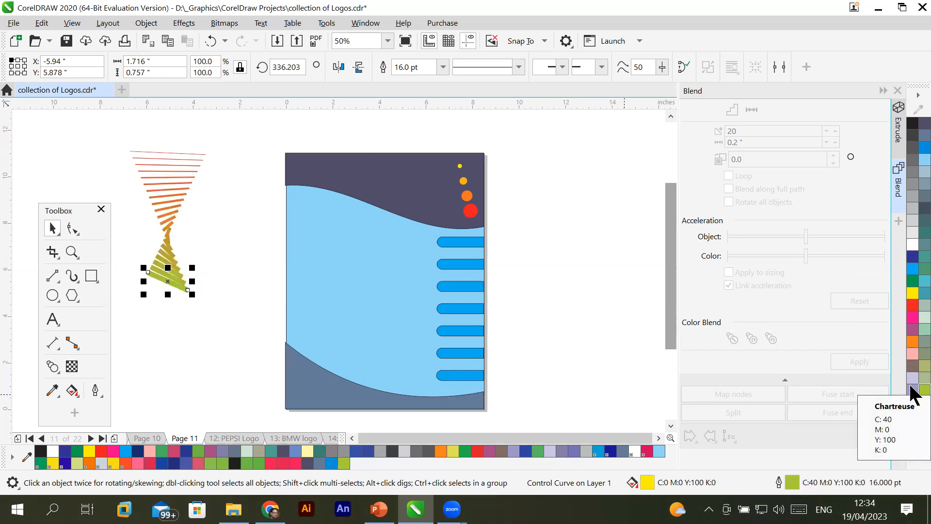
pyautogui.click(118, 191)
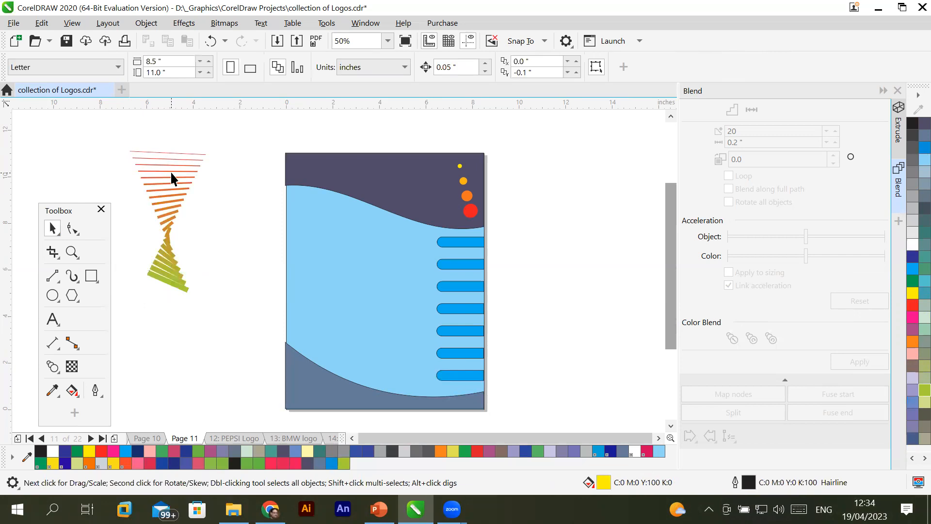
# Shrink the whole line blend to about 1.24 by 1.19 inches and place it in the upper-left corner of the page's dark header
pyautogui.click(172, 172)
pyautogui.moveTo(213, 144); pyautogui.dragTo(319, 164)
pyautogui.moveTo(315, 210); pyautogui.dragTo(304, 171)
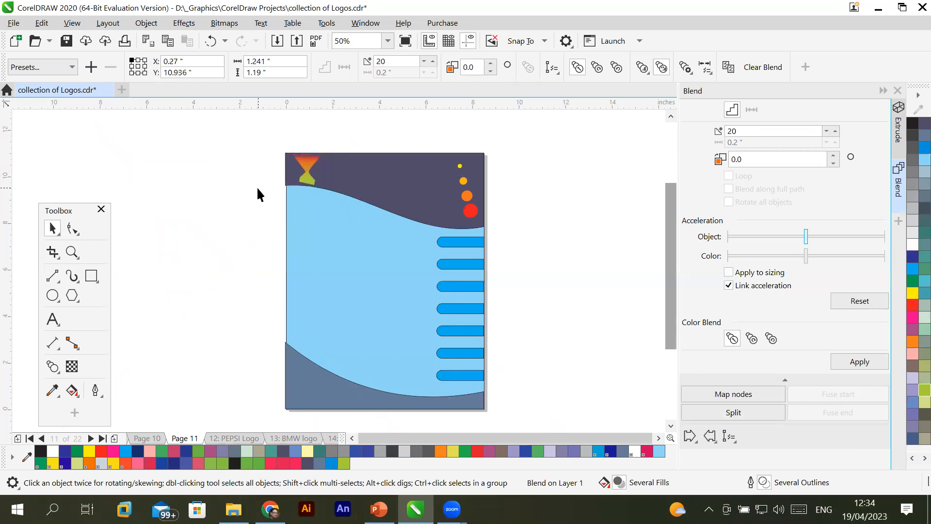
pyautogui.click(258, 190)
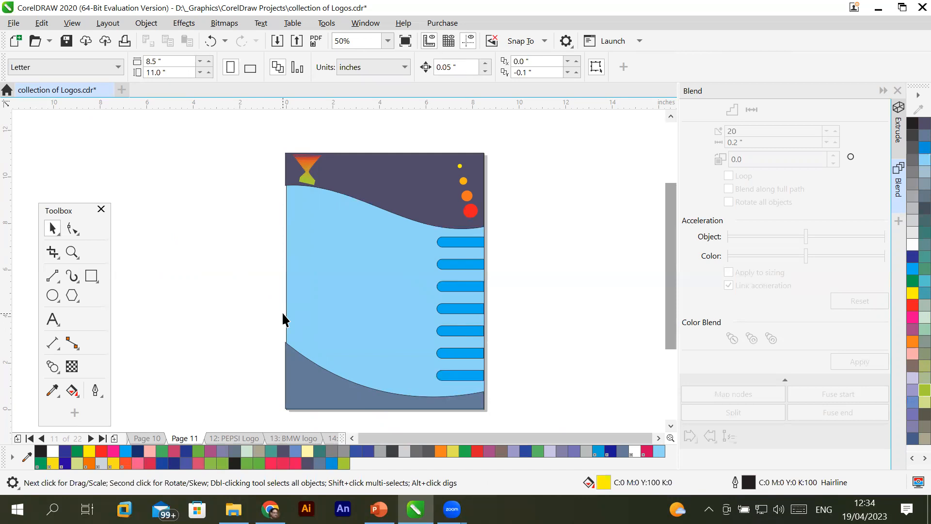
# Draw a near-circular ellipse about 1.52 by 1.58 inches beside the page and a rectangle about 3.33 by 1.98 inches below it
pyautogui.click(53, 294)
pyautogui.moveTo(170, 142); pyautogui.dragTo(204, 174)
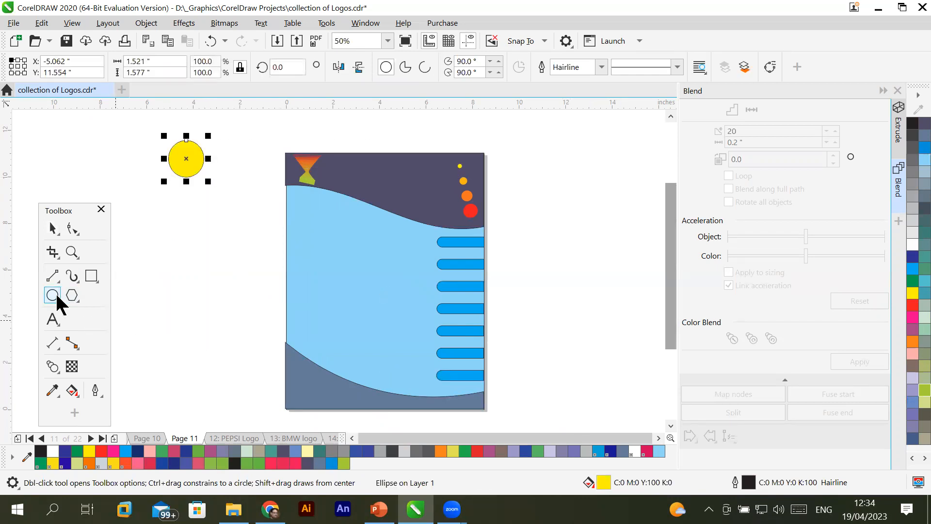
pyautogui.click(91, 275)
pyautogui.moveTo(157, 248); pyautogui.dragTo(235, 294)
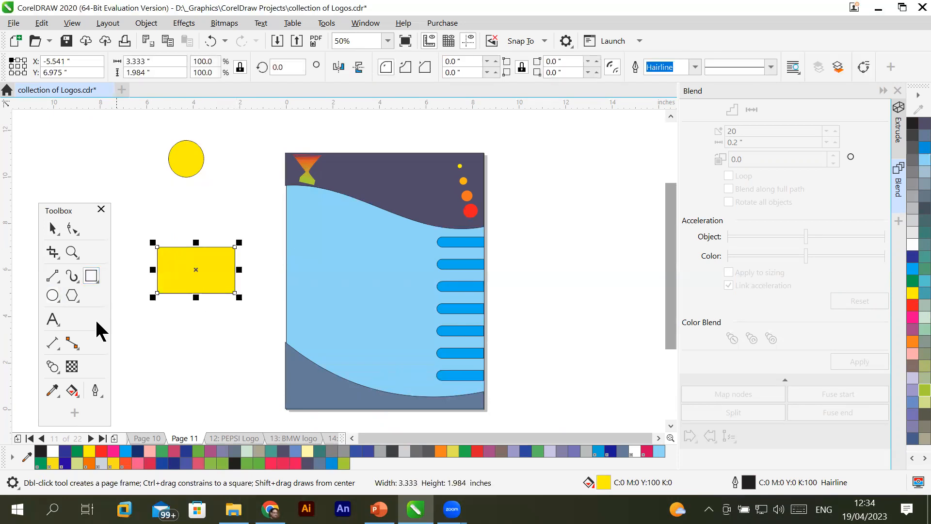
# Draw a six-sided polygon about 2.11 by 1.98 inches below the rectangle
pyautogui.click(72, 296)
pyautogui.moveTo(172, 355); pyautogui.dragTo(229, 403)
pyautogui.click(475, 67)
pyautogui.click(418, 63)
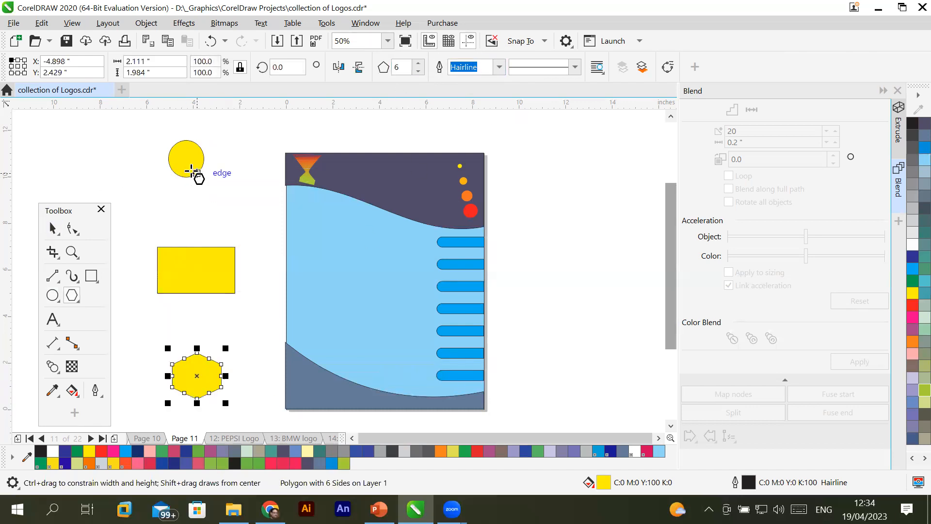
# Fill the circle beside the page with red and the rectangle below it with dark blue (C100 M100 Y0 K0)
pyautogui.click(54, 229)
pyautogui.click(187, 158)
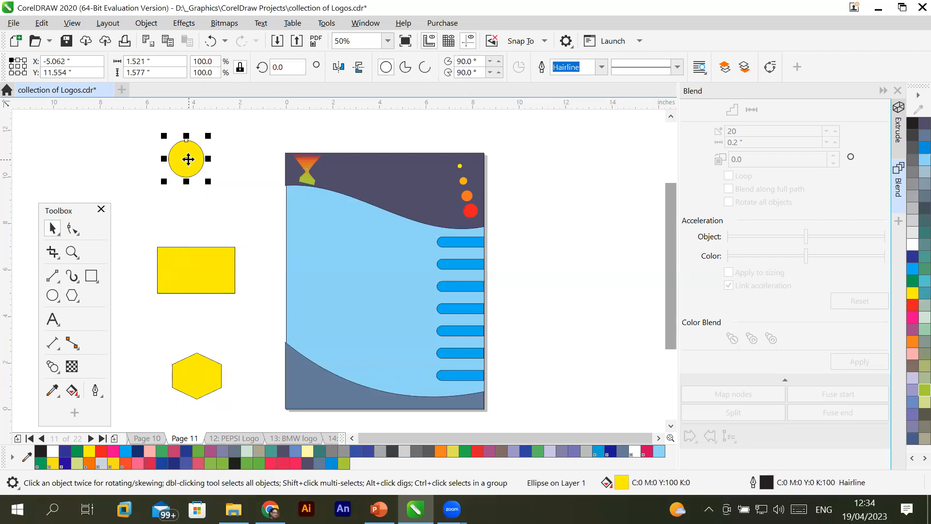
pyautogui.click(913, 305)
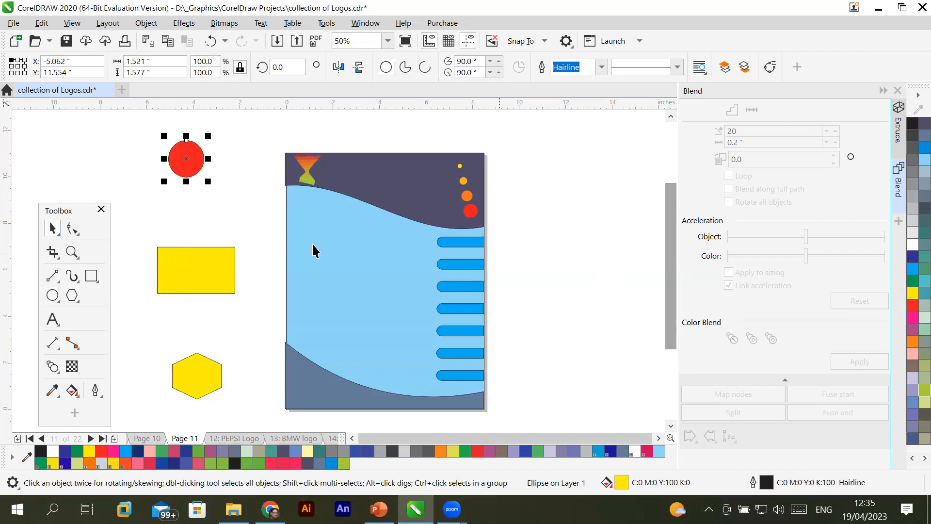
pyautogui.click(219, 270)
pyautogui.click(913, 256)
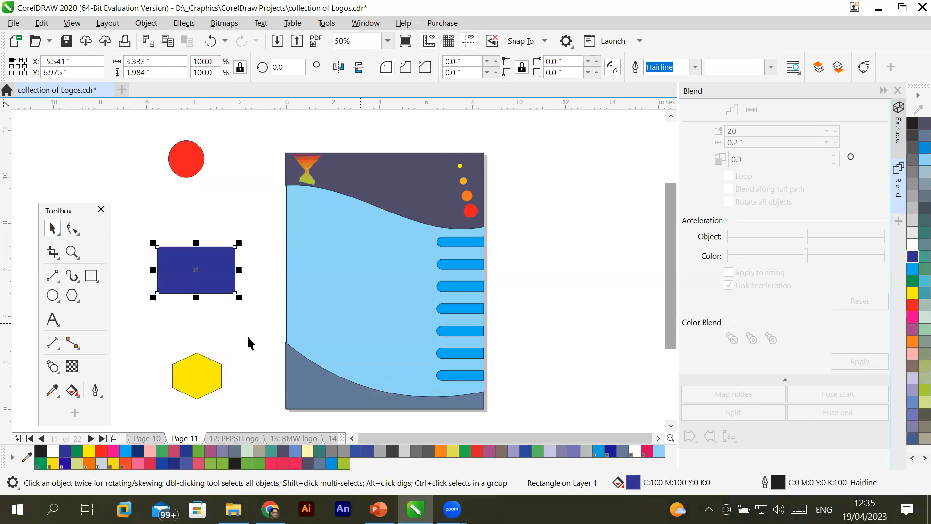
# Fill the hexagon with pale yellow-green (C20 M0 Y60 K0) and clear the selection
pyautogui.click(197, 386)
pyautogui.click(924, 401)
pyautogui.click(106, 172)
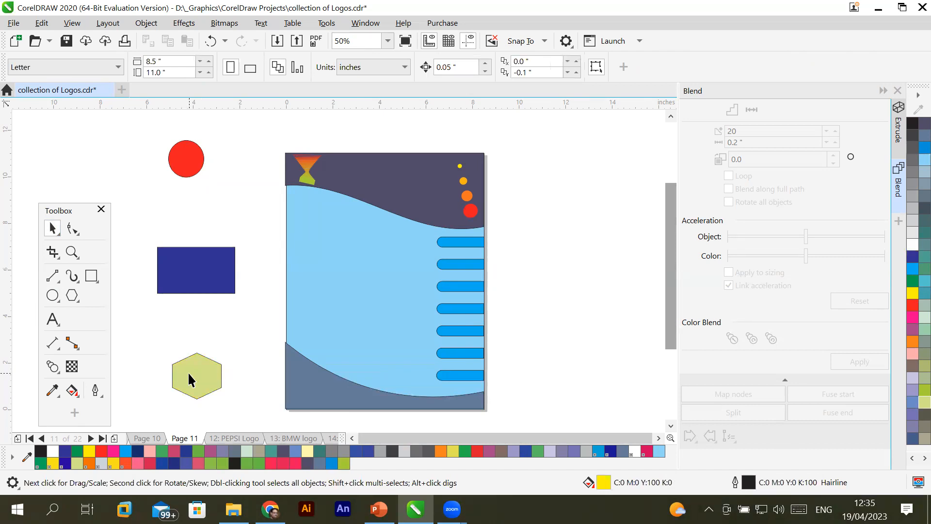
# Blend the red circle into the blue rectangle and the rectangle into the hexagon with 20 steps each, and deselect the result
pyautogui.click(50, 364)
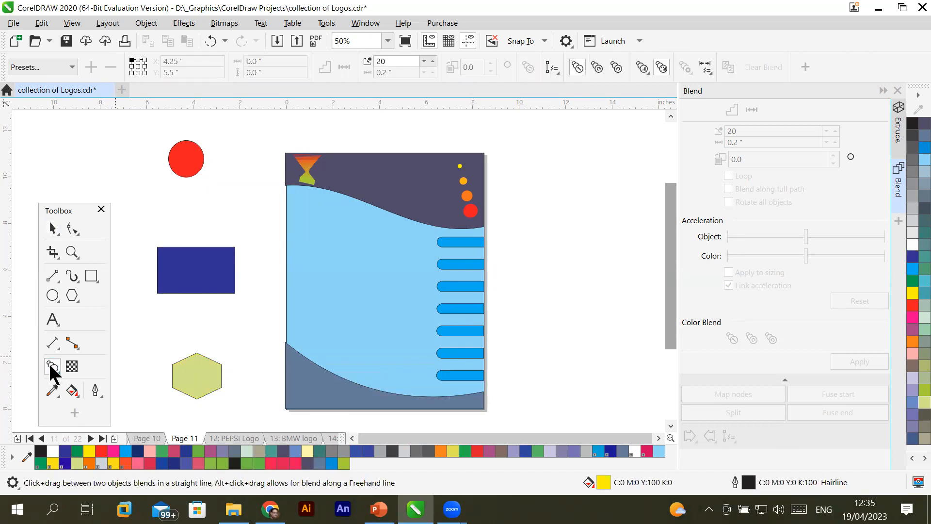
pyautogui.click(188, 166)
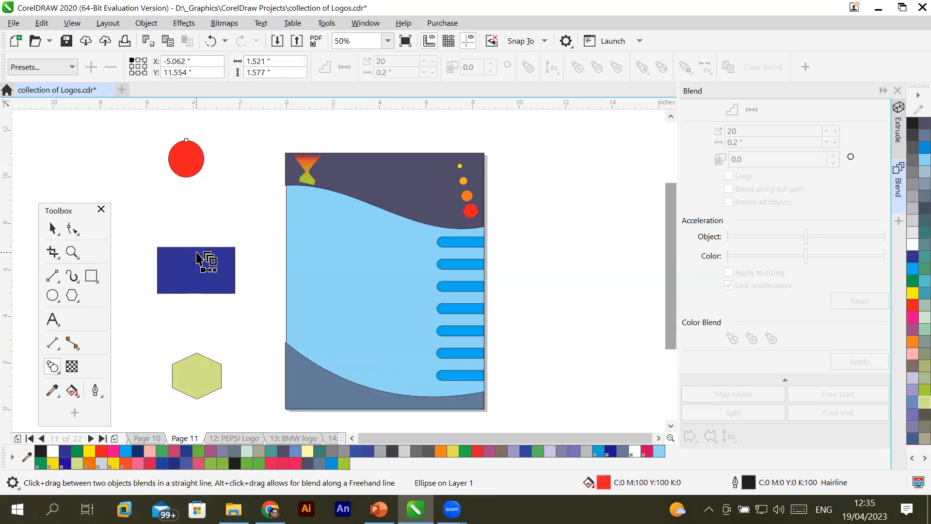
pyautogui.moveTo(186, 159); pyautogui.dragTo(186, 377)
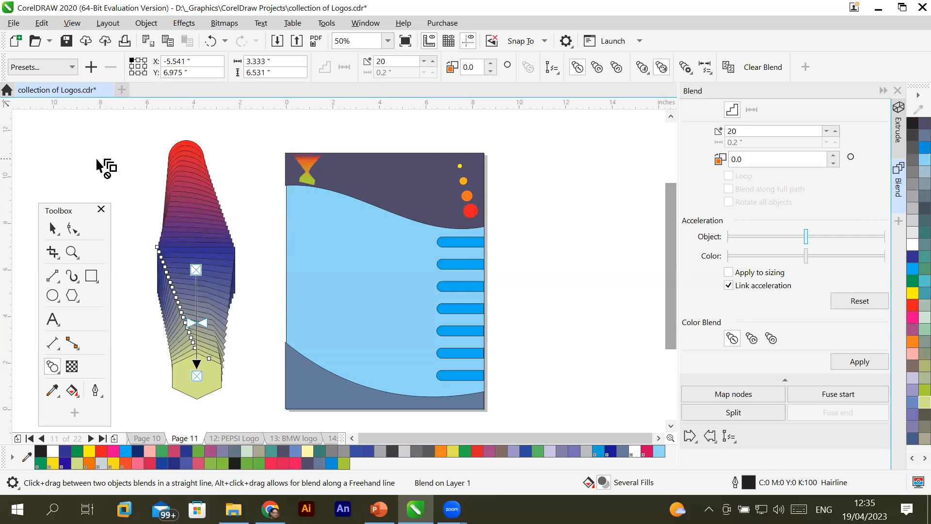
pyautogui.click(53, 227)
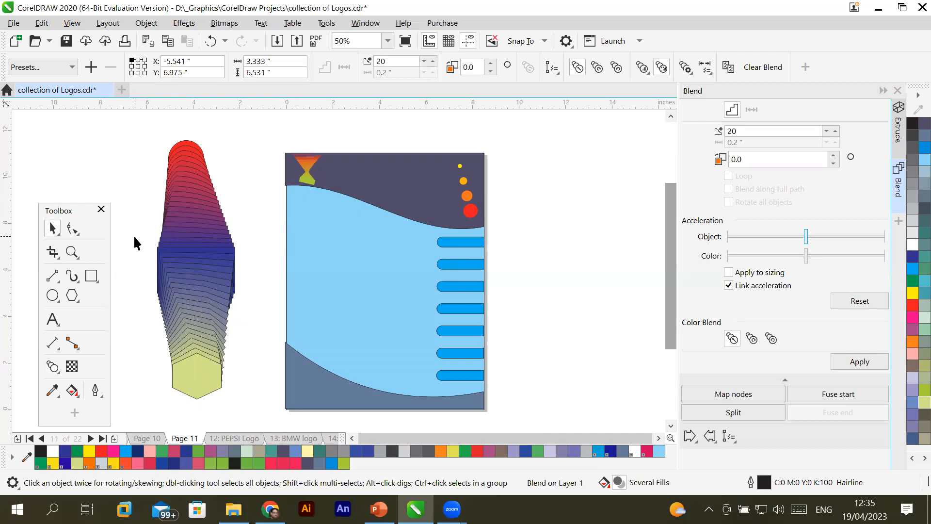
pyautogui.click(133, 235)
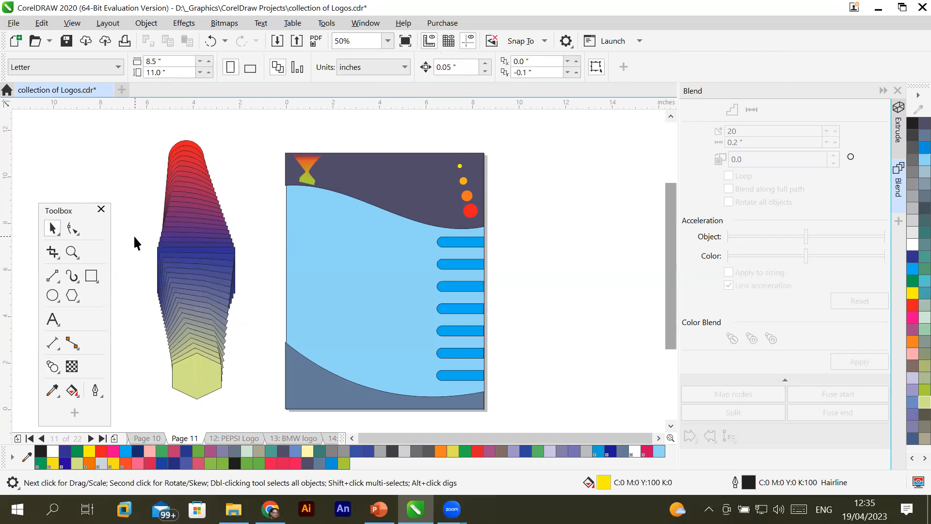
# Flatten the blend's middle rectangle to about 0.41 inches high and move the hexagon up closer to it
pyautogui.click(193, 145)
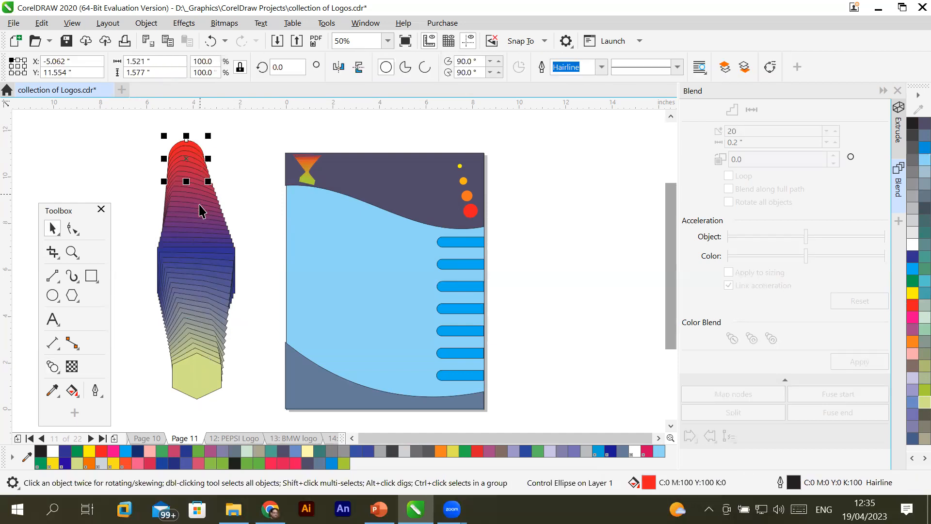
pyautogui.click(235, 250)
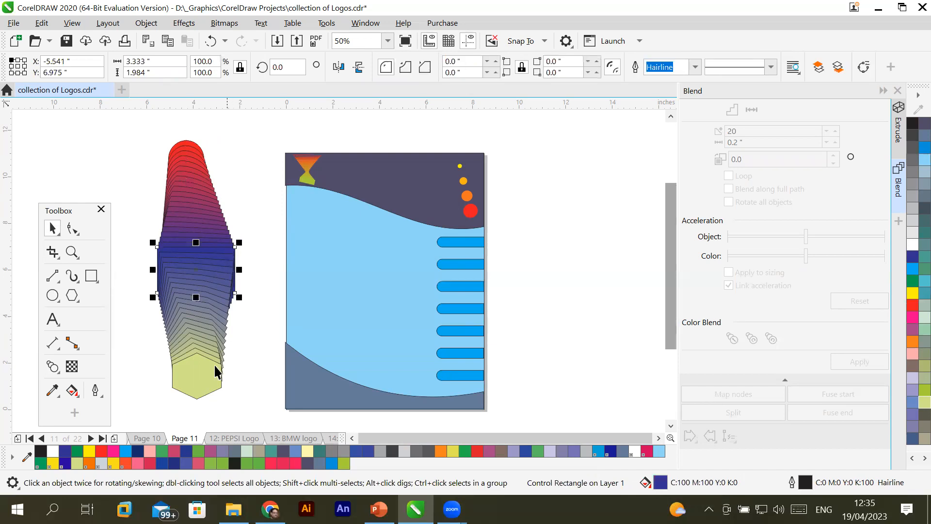
pyautogui.click(204, 381)
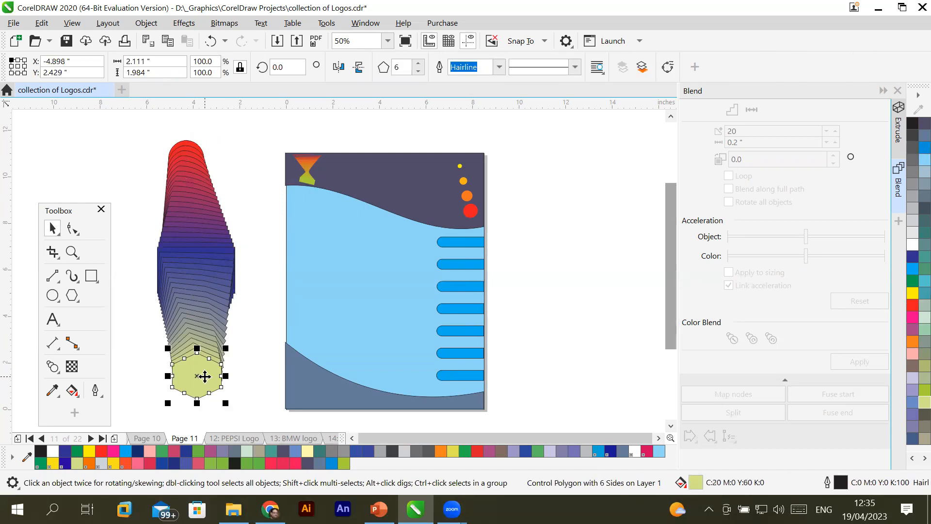
pyautogui.click(231, 248)
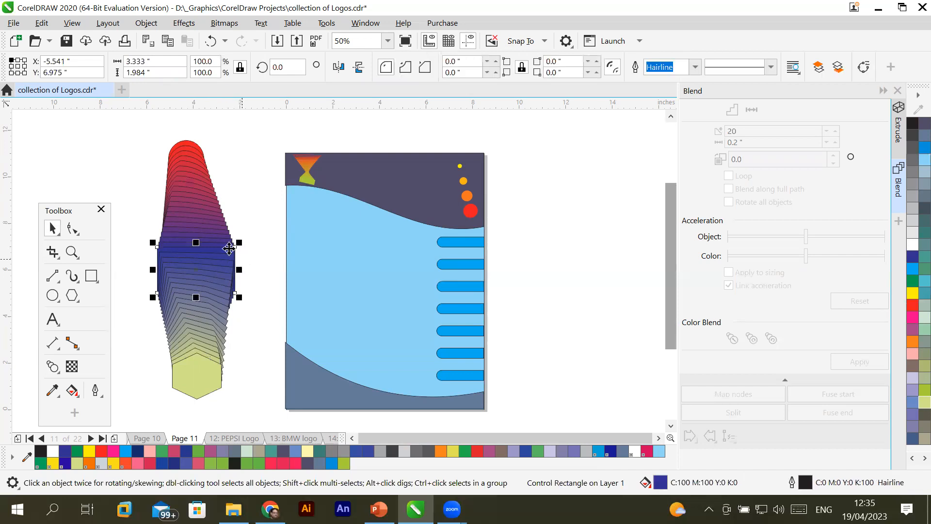
pyautogui.moveTo(196, 243); pyautogui.dragTo(176, 235)
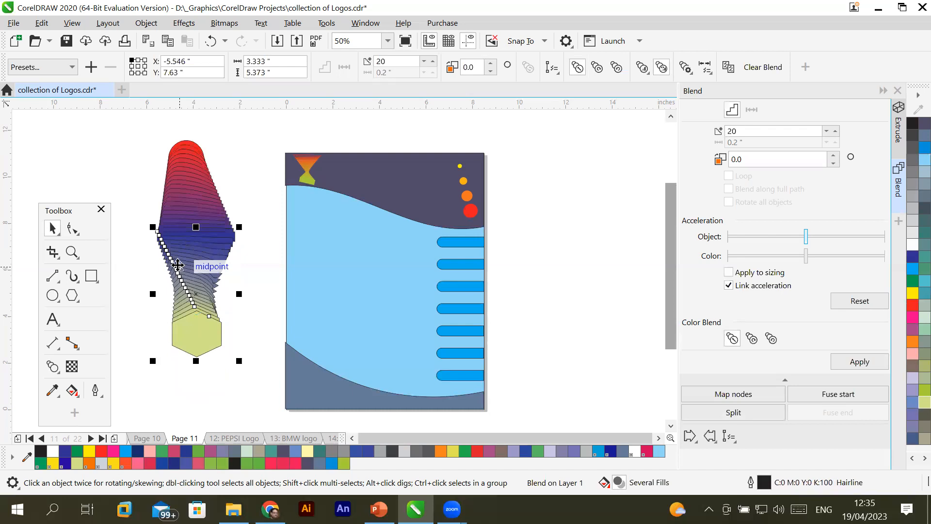
# Try the pie and arc shapes on the blend's red top circle, and return it to a full ellipse
pyautogui.click(191, 139)
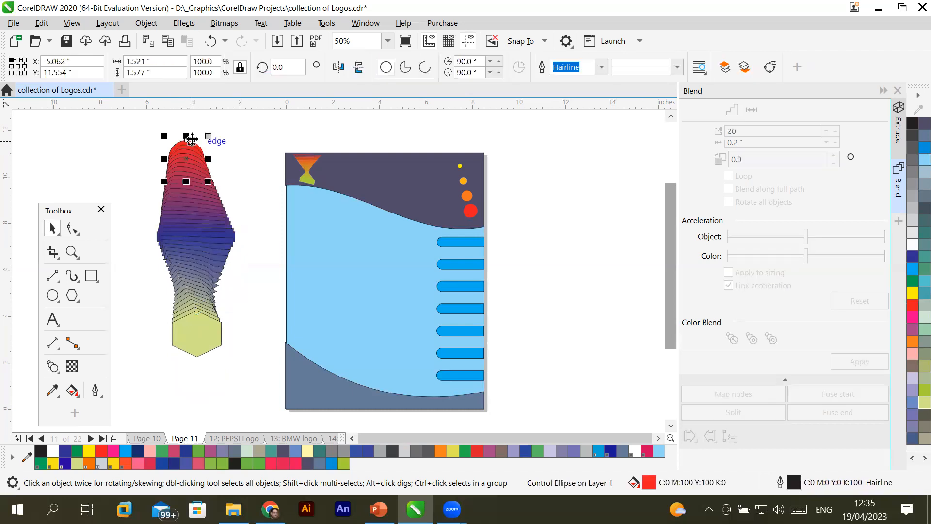
pyautogui.click(406, 65)
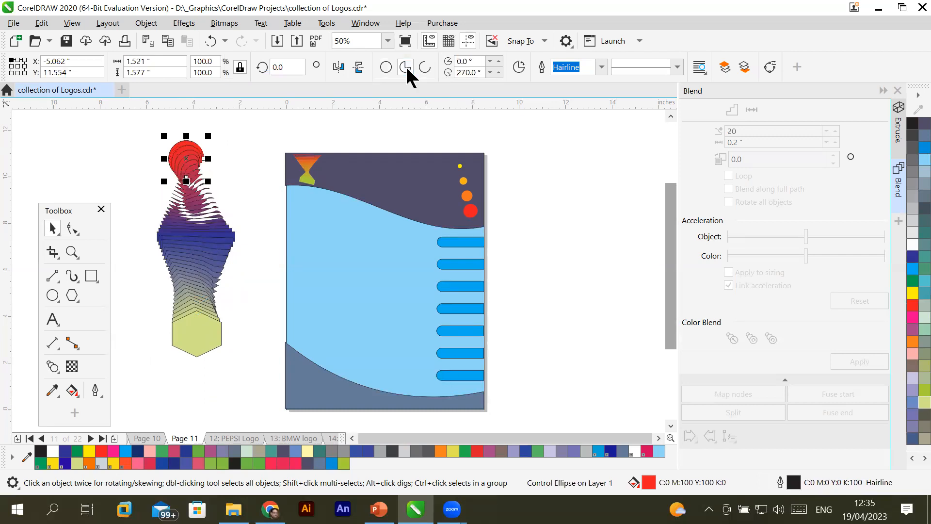
pyautogui.click(425, 67)
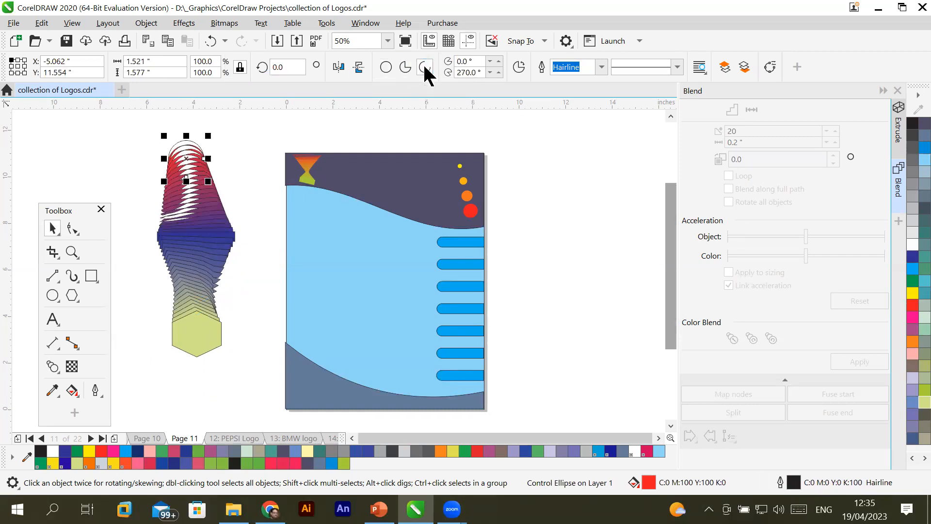
pyautogui.click(388, 67)
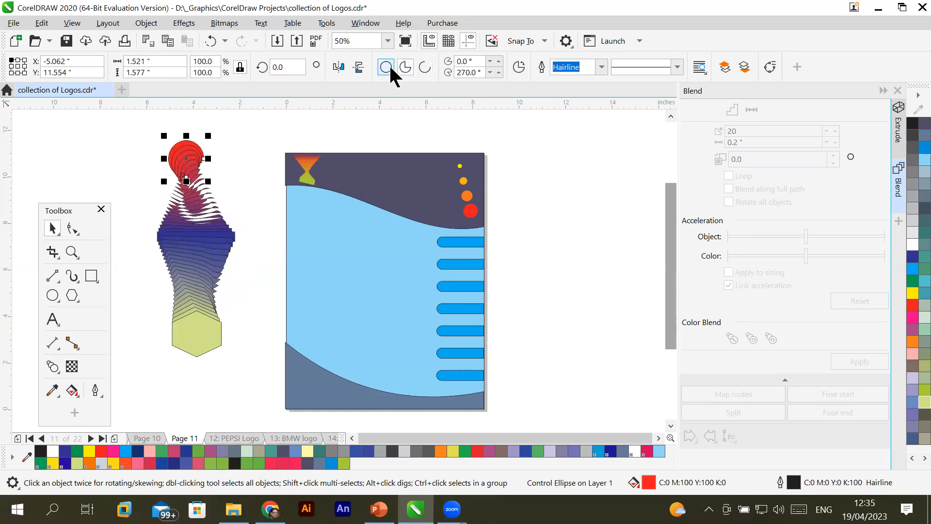
# Fill the blend's bottom hexagon with green (C100 M0 Y100 K0) and convert it to curves
pyautogui.click(212, 340)
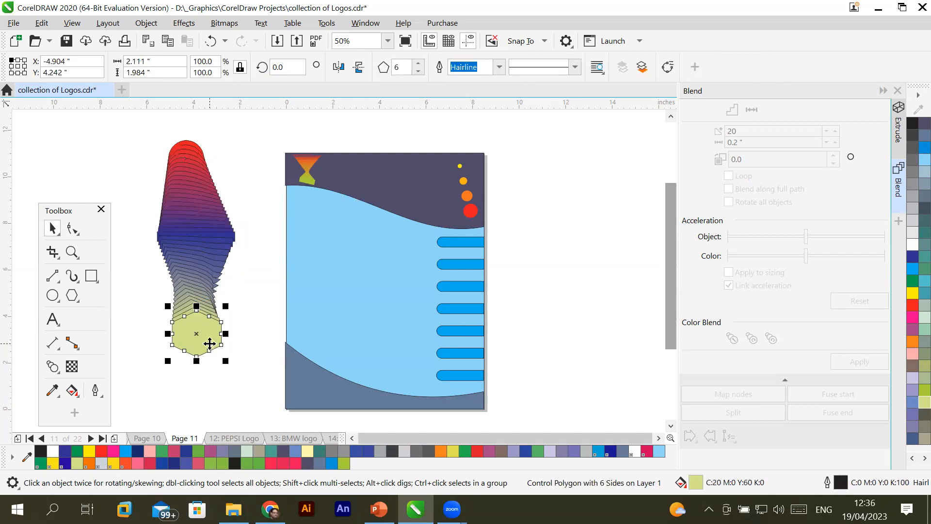
pyautogui.click(912, 282)
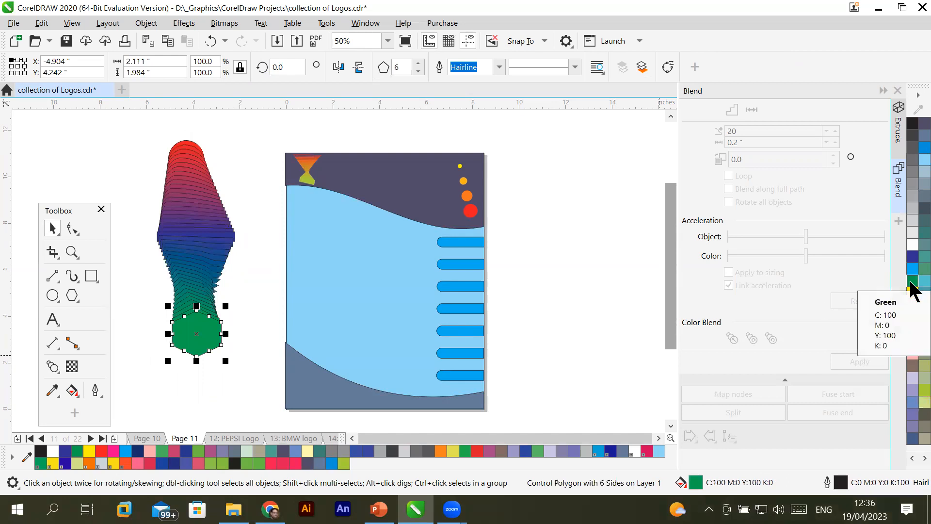
pyautogui.rightClick(208, 341)
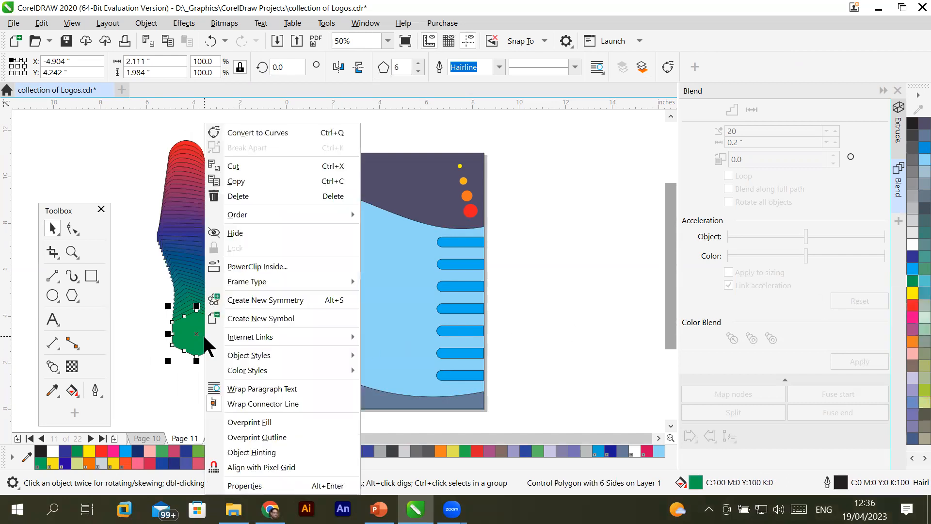
pyautogui.click(305, 134)
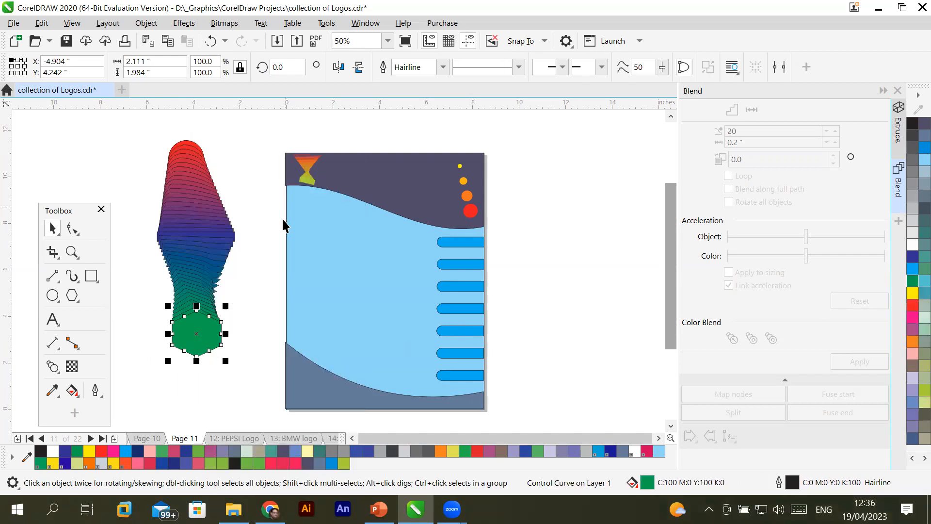
# Pull the green hexagon's bottom, right and left nodes outward with the Shape tool to form long star-like points
pyautogui.click(73, 229)
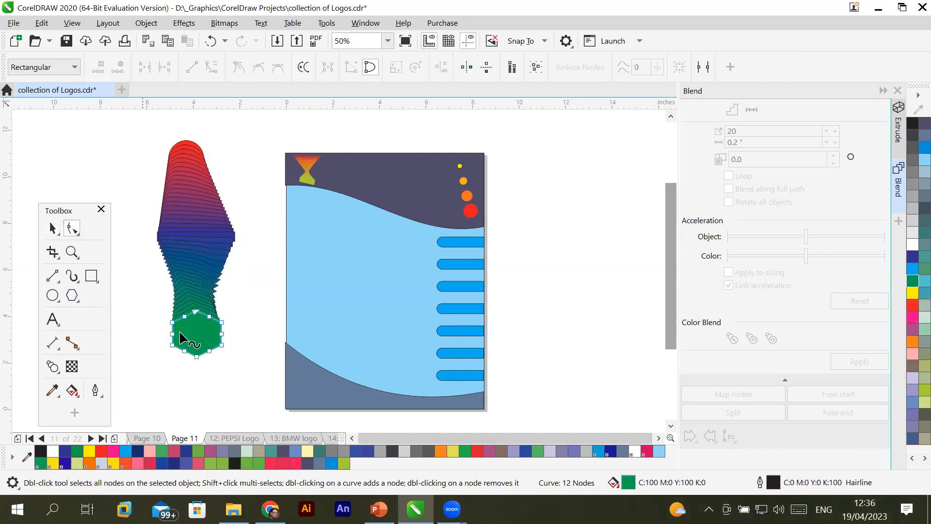
pyautogui.moveTo(196, 354); pyautogui.dragTo(197, 399)
pyautogui.moveTo(221, 334); pyautogui.dragTo(263, 333)
pyautogui.click(172, 334)
pyautogui.moveTo(170, 333); pyautogui.dragTo(135, 334)
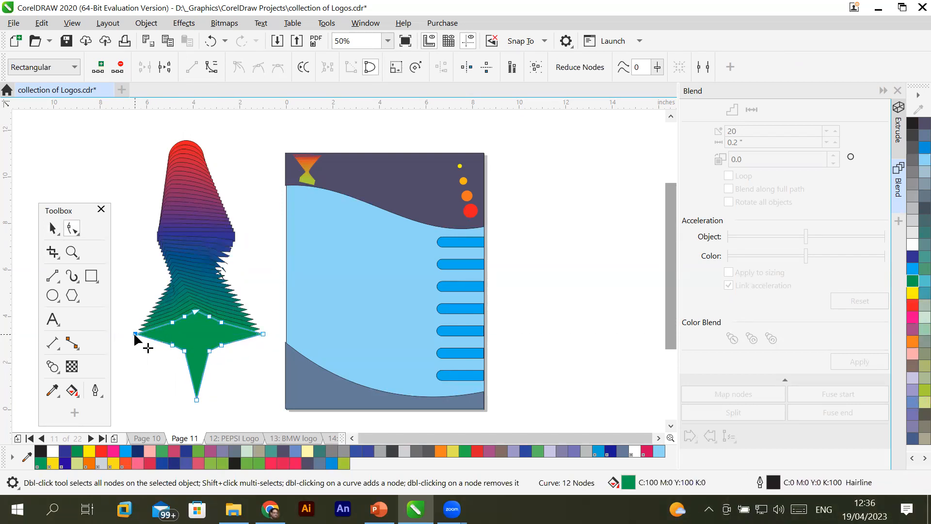
pyautogui.click(196, 239)
pyautogui.click(201, 234)
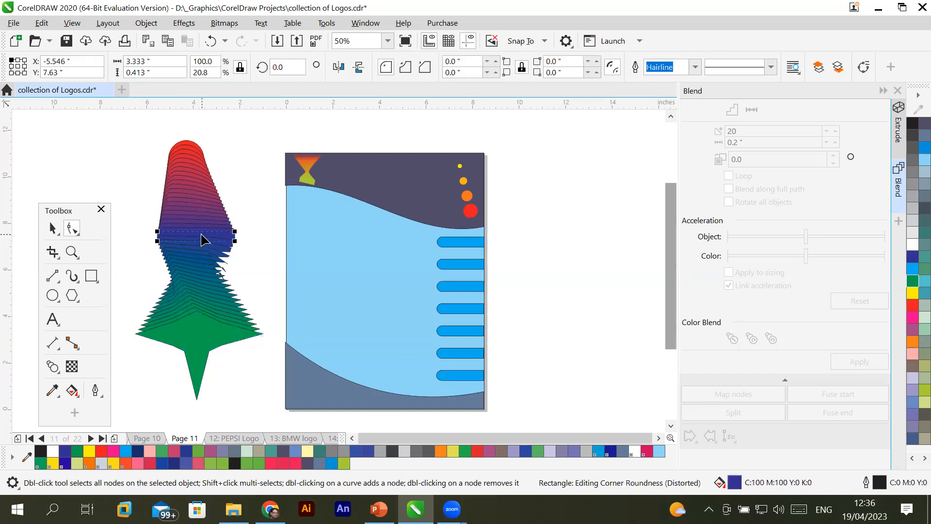
pyautogui.click(236, 232)
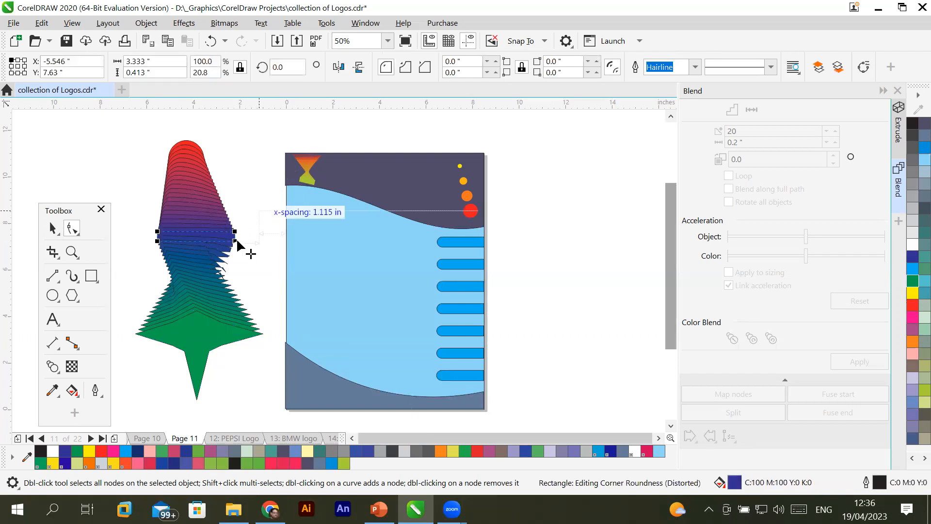
pyautogui.click(185, 145)
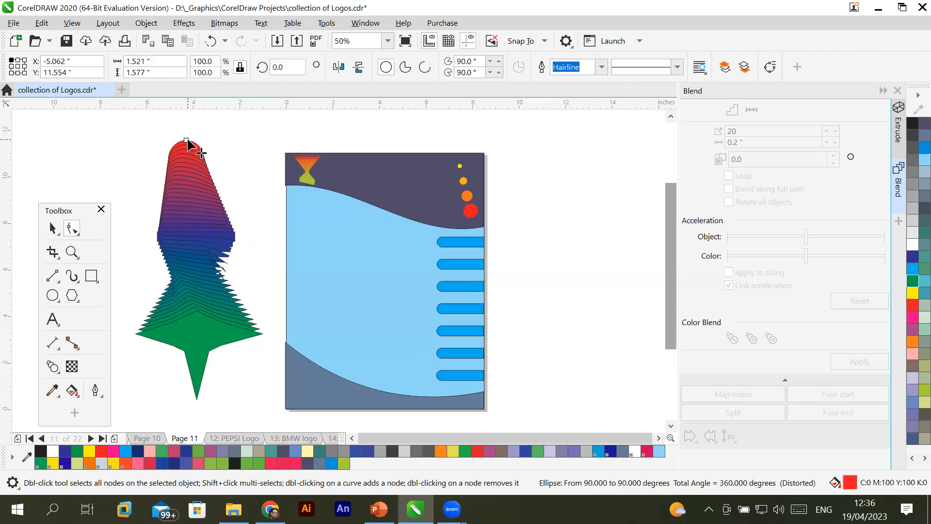
pyautogui.moveTo(187, 141)
pyautogui.mouseDown()
pyautogui.moveTo(207, 161)
pyautogui.moveTo(187, 141)
pyautogui.mouseUp()
# Select the entire circle–rectangle–star blend and squash it vertically from its lower edge to less than a third of its height
pyautogui.click(52, 228)
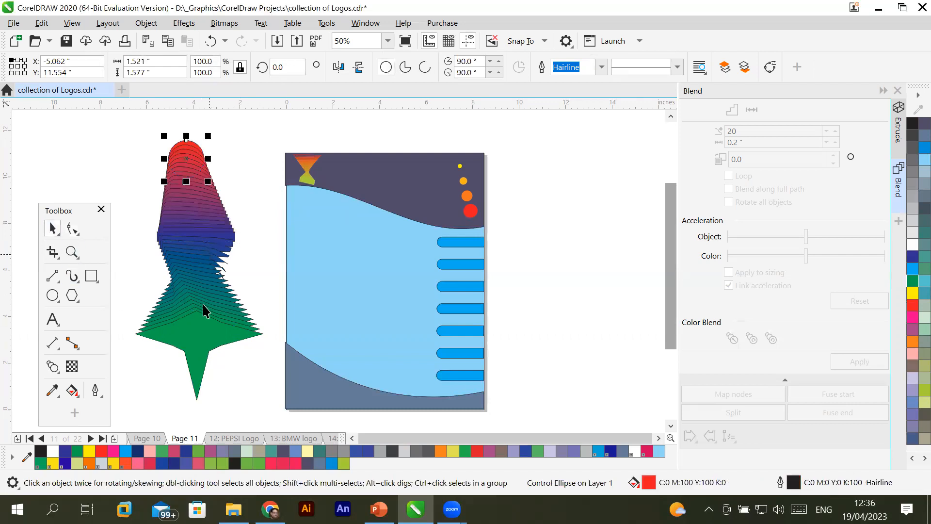
pyautogui.click(204, 335)
pyautogui.click(192, 143)
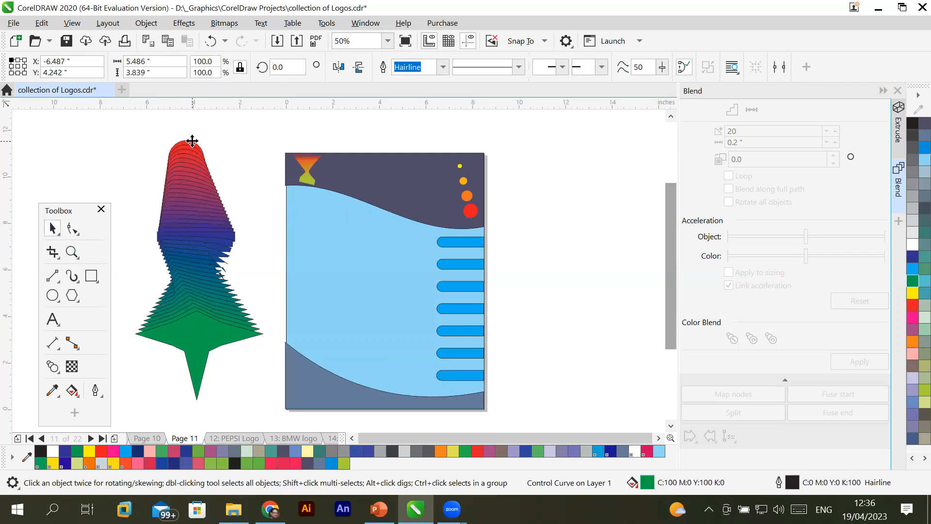
pyautogui.moveTo(141, 122); pyautogui.dragTo(264, 408)
pyautogui.moveTo(198, 404); pyautogui.dragTo(194, 216)
pyautogui.click(192, 331)
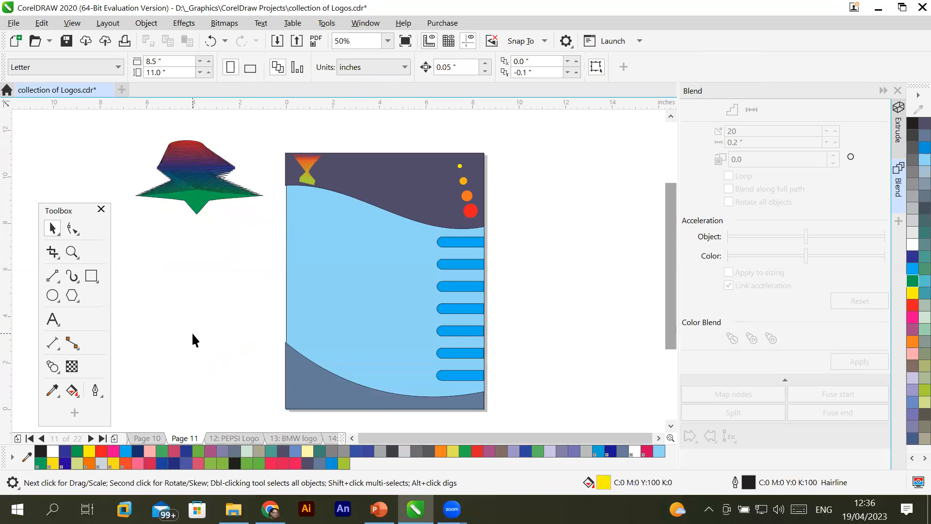
# Add three separate artistic text letters below the squashed blend: A with B beneath it, and C beside them
pyautogui.click(51, 318)
pyautogui.click(139, 268)
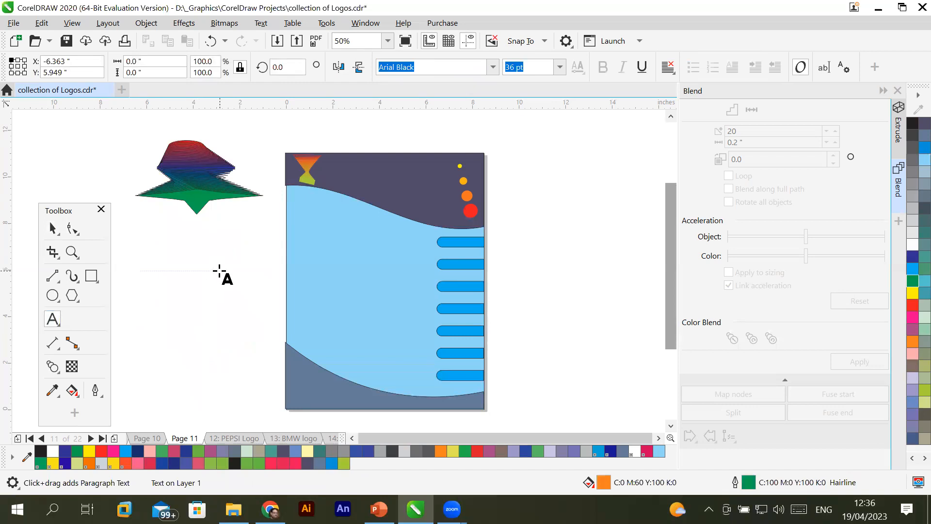
pyautogui.write('A')
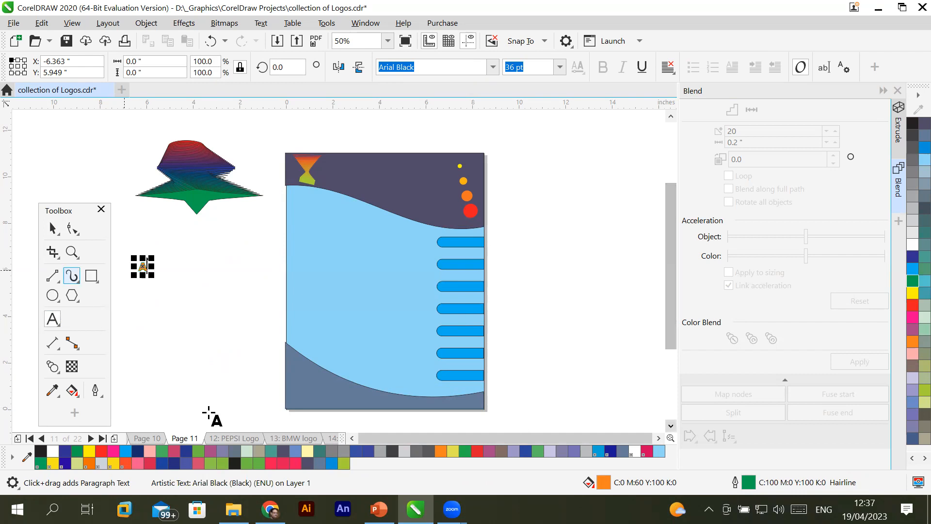
pyautogui.click(51, 320)
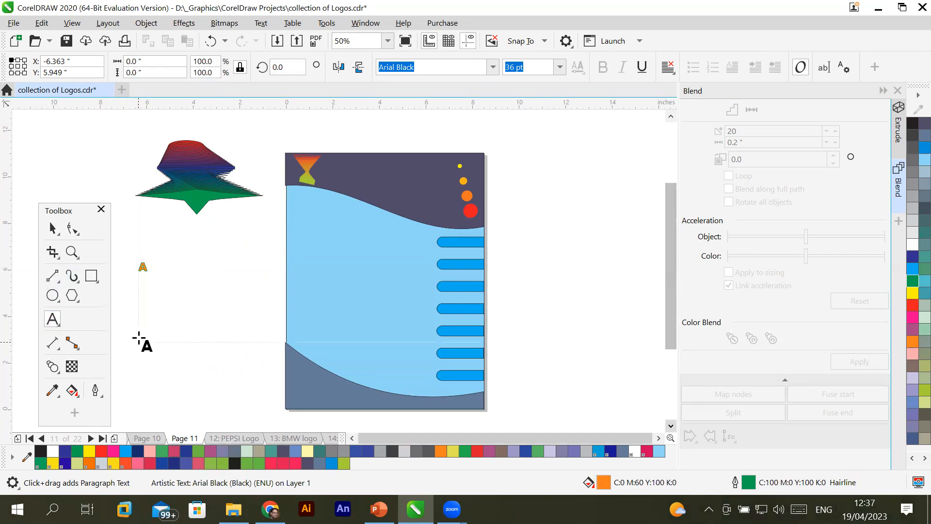
pyautogui.click(138, 338)
pyautogui.write('B')
pyautogui.press('Escape')
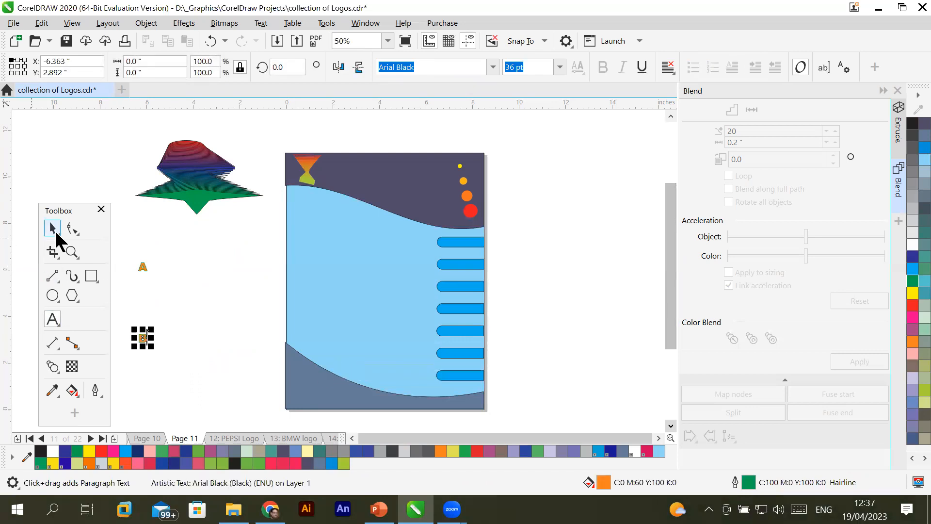
pyautogui.click(56, 319)
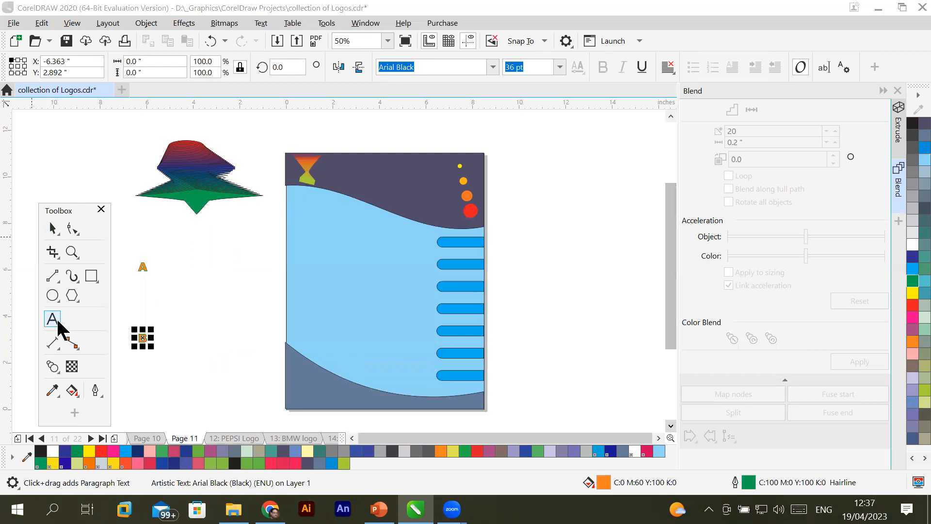
pyautogui.click(217, 291)
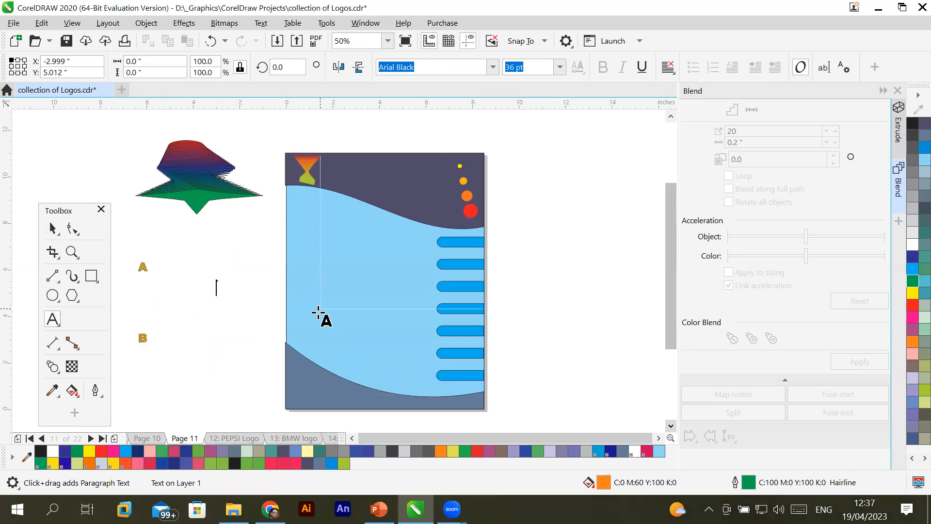
pyautogui.write('C')
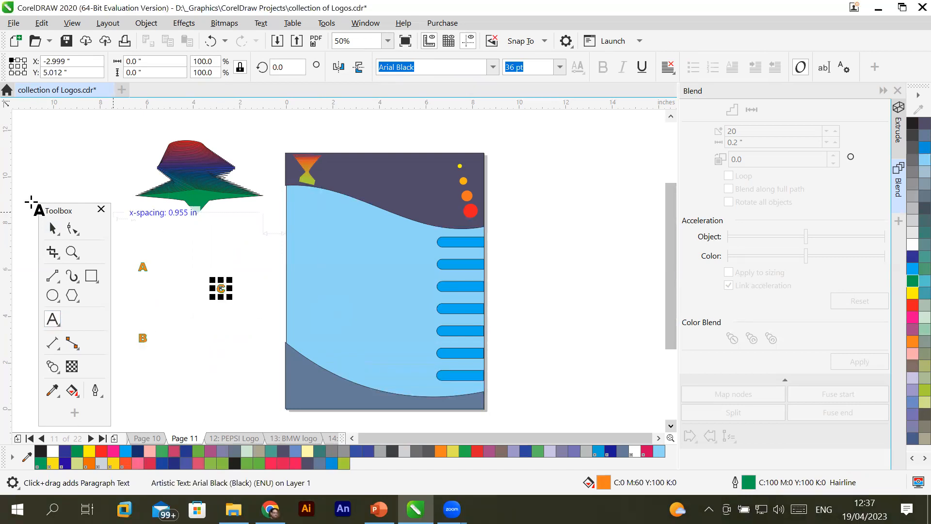
# Blend the letter A into the letter B with 20 steps
pyautogui.scroll(2, 150, 255)
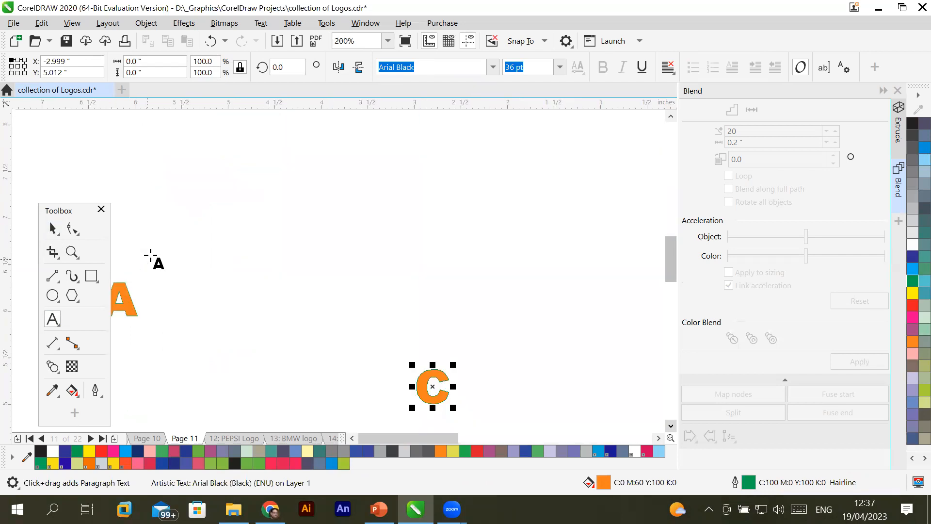
pyautogui.click(53, 365)
pyautogui.click(139, 281)
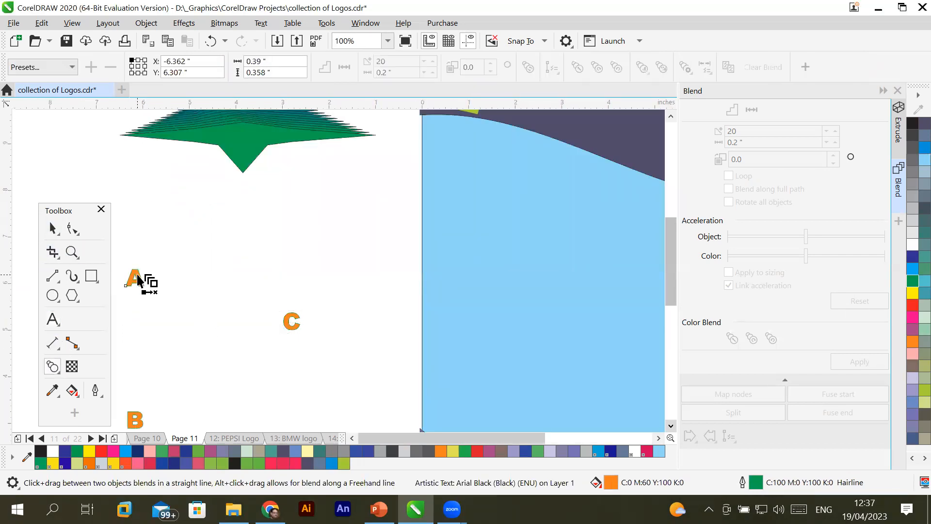
pyautogui.moveTo(139, 280); pyautogui.dragTo(136, 421)
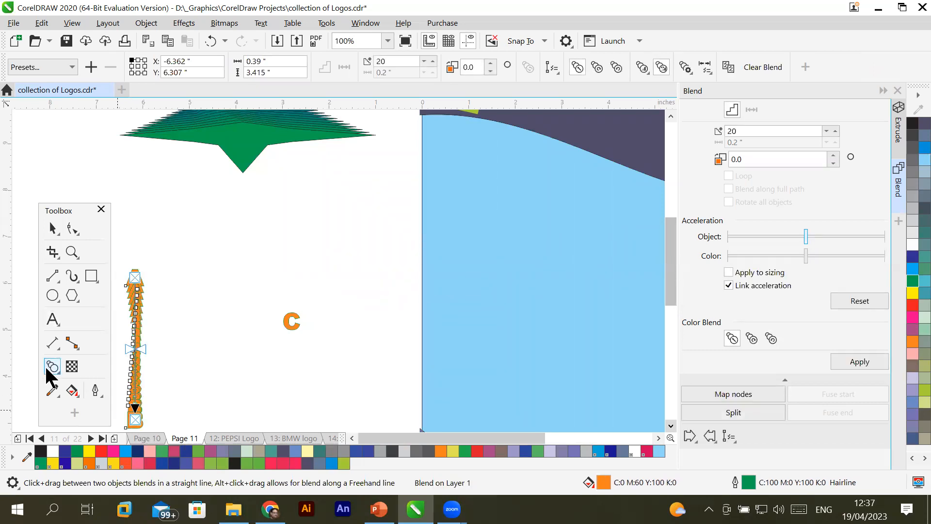
# Move the letter B diagonally away from below A, and blend it into the letter C with 20 steps
pyautogui.moveTo(135, 418); pyautogui.dragTo(239, 391)
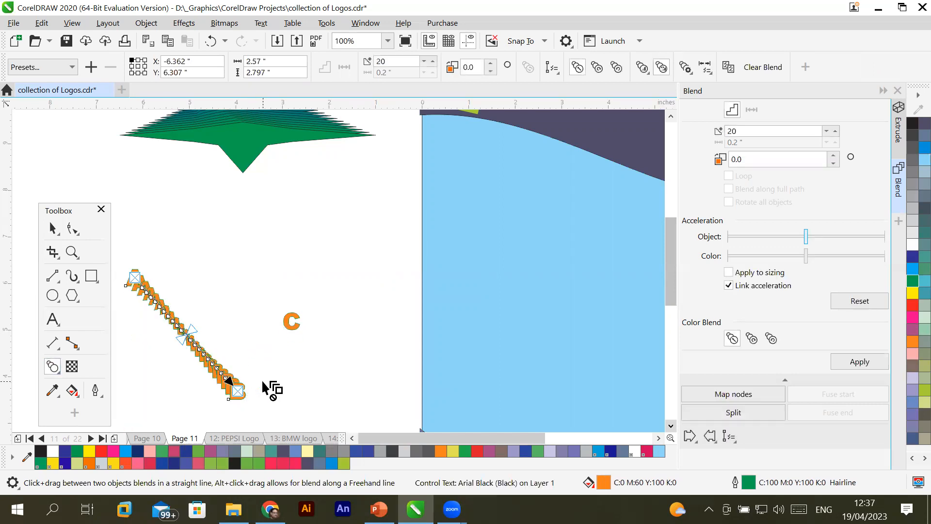
pyautogui.click(239, 398)
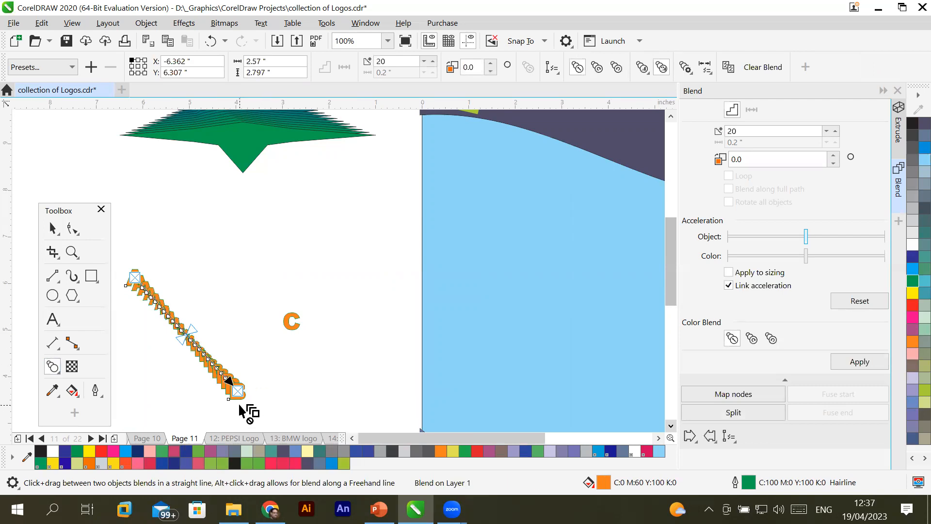
pyautogui.moveTo(240, 385); pyautogui.dragTo(294, 325)
# Fill the letter A with cyan (C100), B with red (M100 Y100) and C with pale green (C20 Y20)
pyautogui.scroll(2, 156, 322)
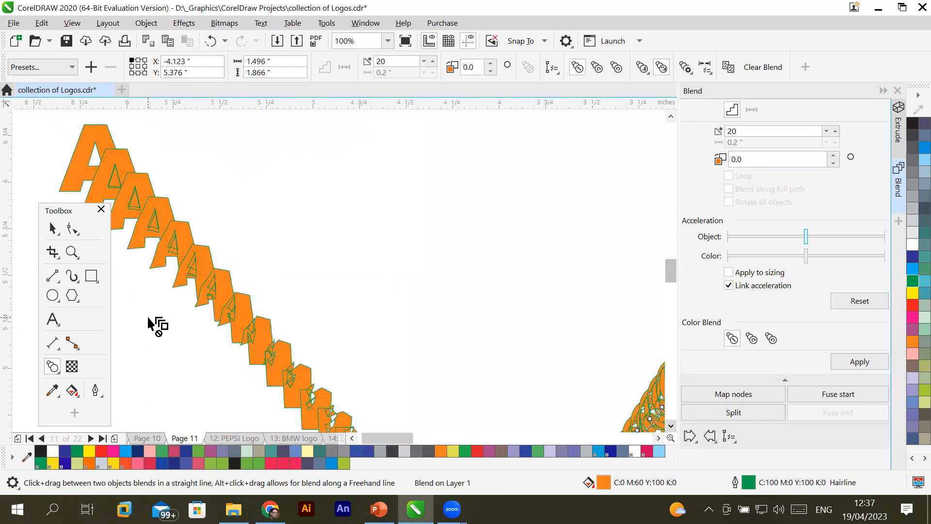
pyautogui.scroll(1, 156, 325)
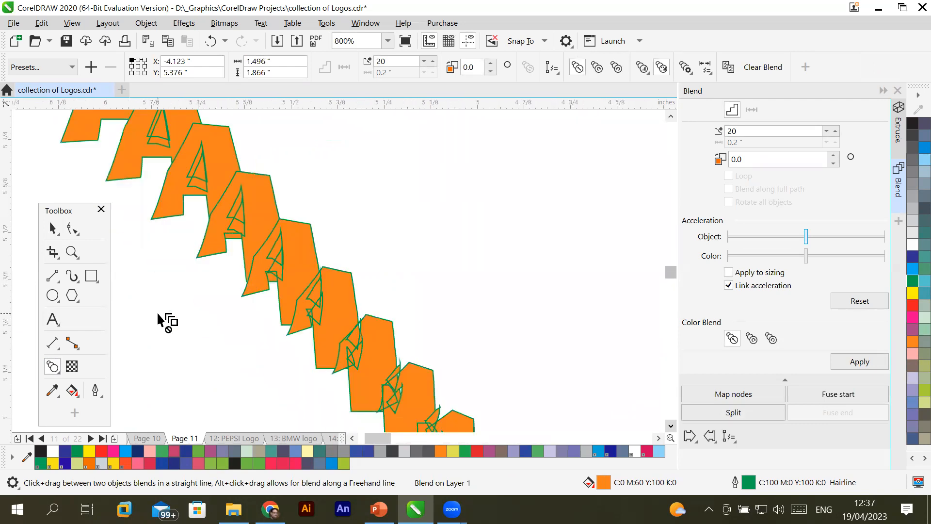
pyautogui.scroll(-2, 165, 320)
pyautogui.click(671, 426)
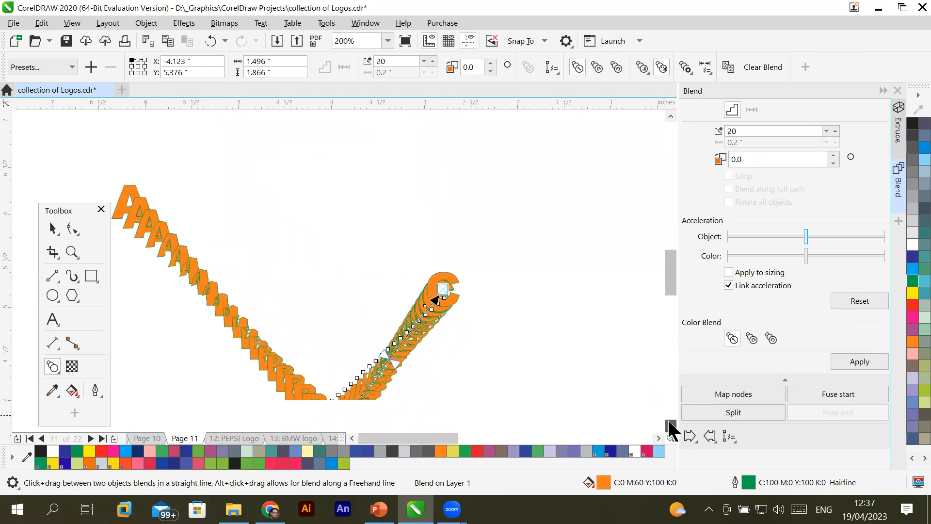
pyautogui.click(53, 228)
pyautogui.click(130, 133)
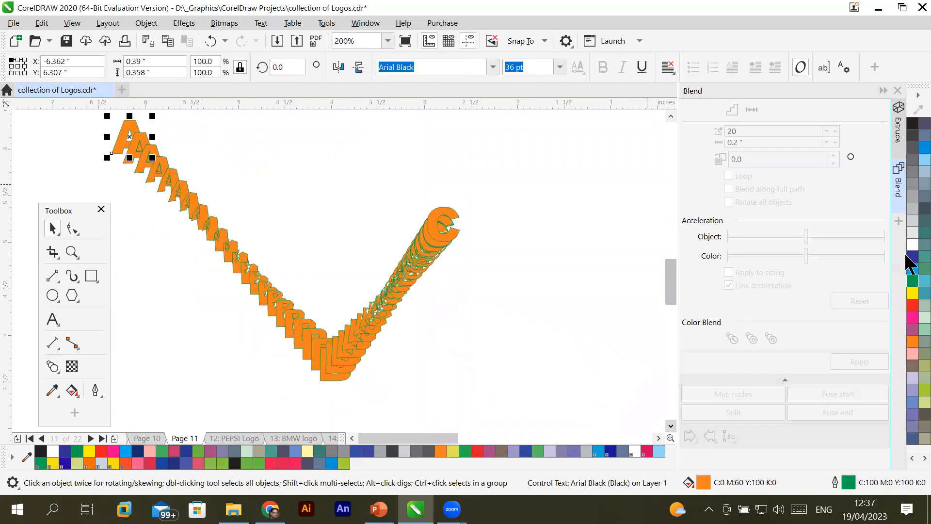
pyautogui.click(912, 269)
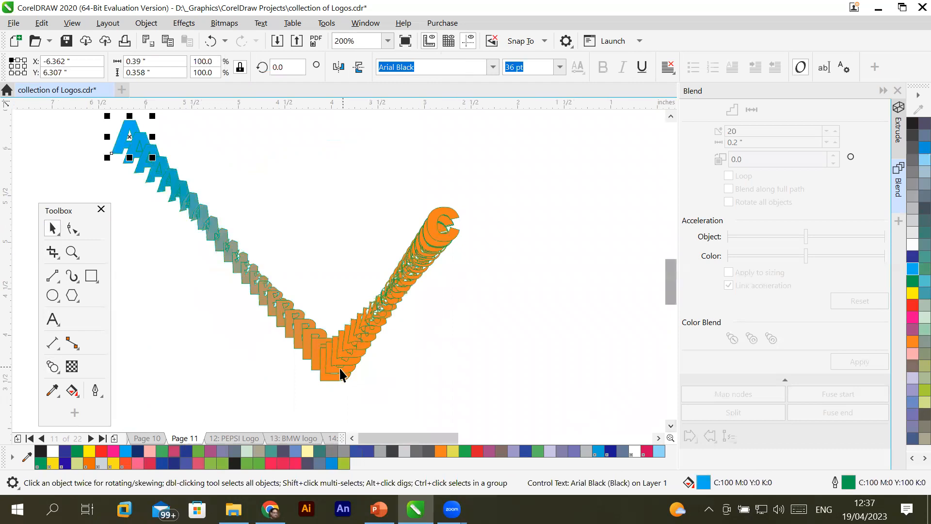
pyautogui.click(325, 377)
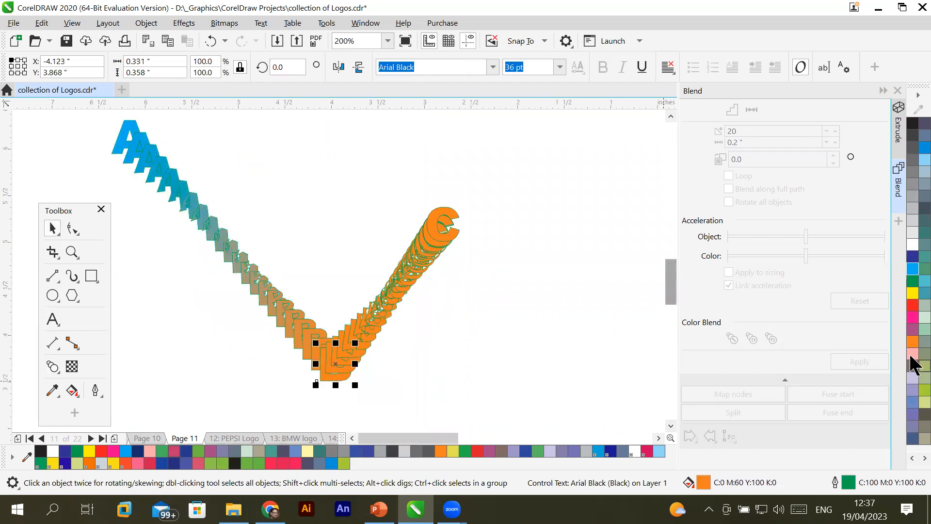
pyautogui.click(911, 308)
pyautogui.click(453, 217)
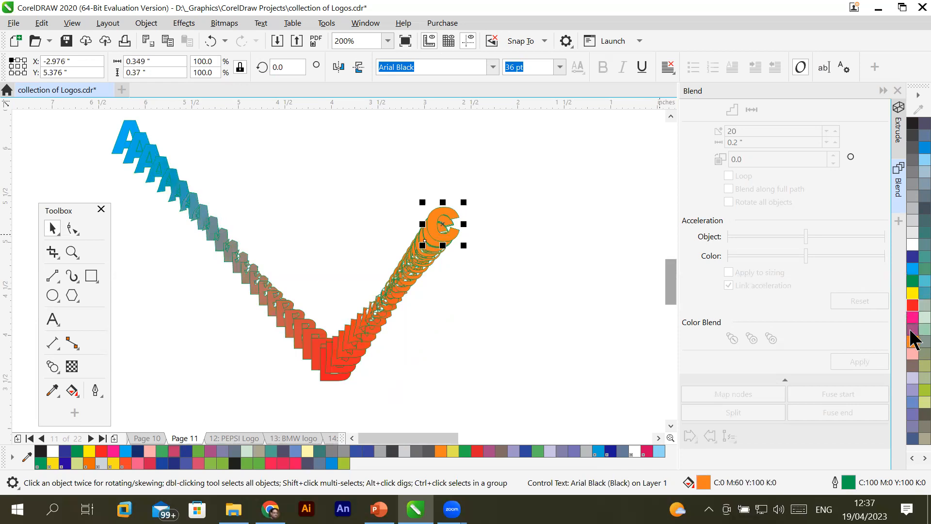
pyautogui.click(922, 318)
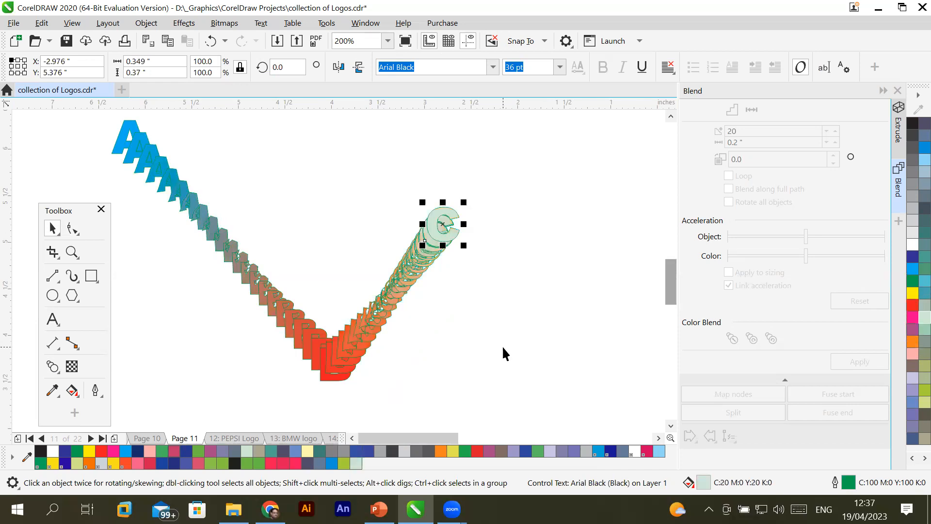
# Reposition the letters A, B and C so that the two blends form a narrower, symmetrical V shape
pyautogui.moveTo(447, 214); pyautogui.dragTo(567, 109)
pyautogui.moveTo(329, 383)
pyautogui.mouseDown()
pyautogui.moveTo(358, 385)
pyautogui.moveTo(342, 371)
pyautogui.mouseUp()
pyautogui.moveTo(130, 130); pyautogui.dragTo(237, 128)
pyautogui.moveTo(555, 125); pyautogui.dragTo(452, 122)
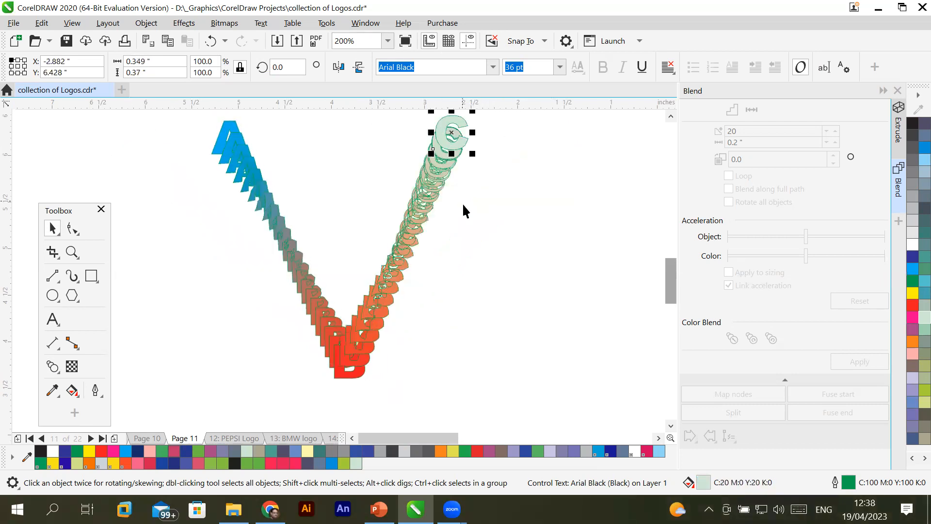
pyautogui.click(483, 354)
# Try to move the V-shaped letter blend onto the page, and undo the move
pyautogui.scroll(-2, 483, 354)
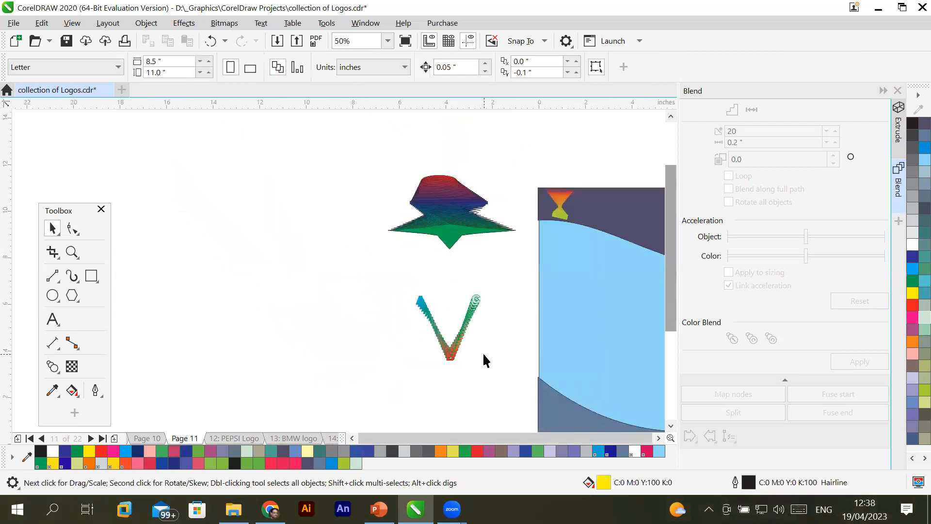
pyautogui.click(659, 438)
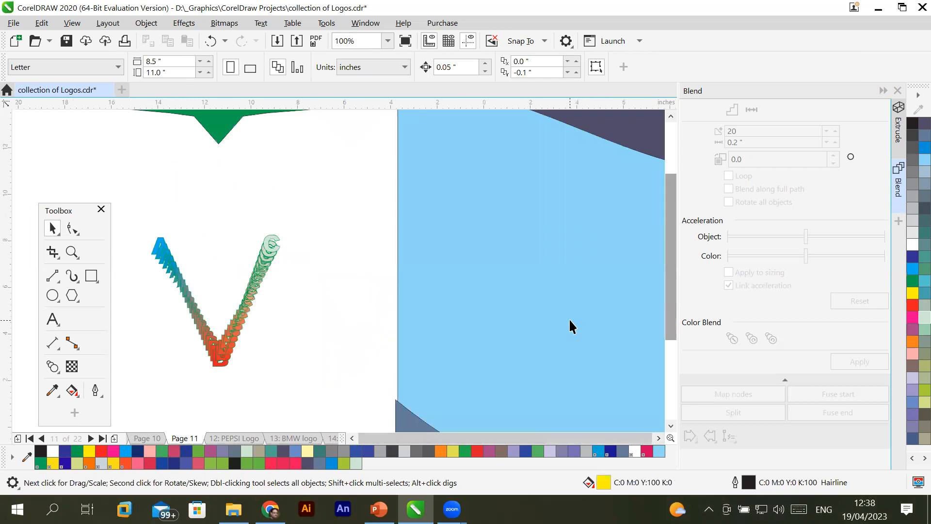
pyautogui.scroll(-1, 570, 321)
pyautogui.moveTo(398, 338); pyautogui.dragTo(612, 232)
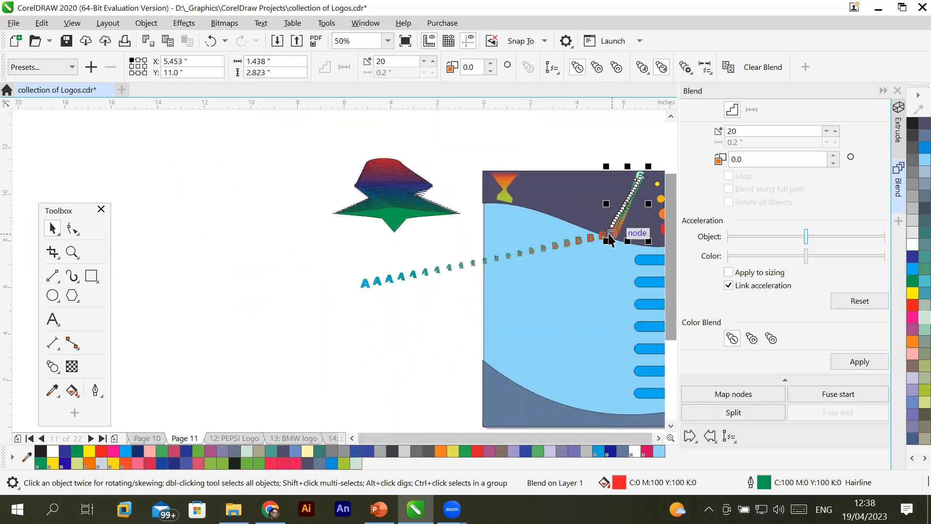
pyautogui.hotkey('ctrl', 'z')
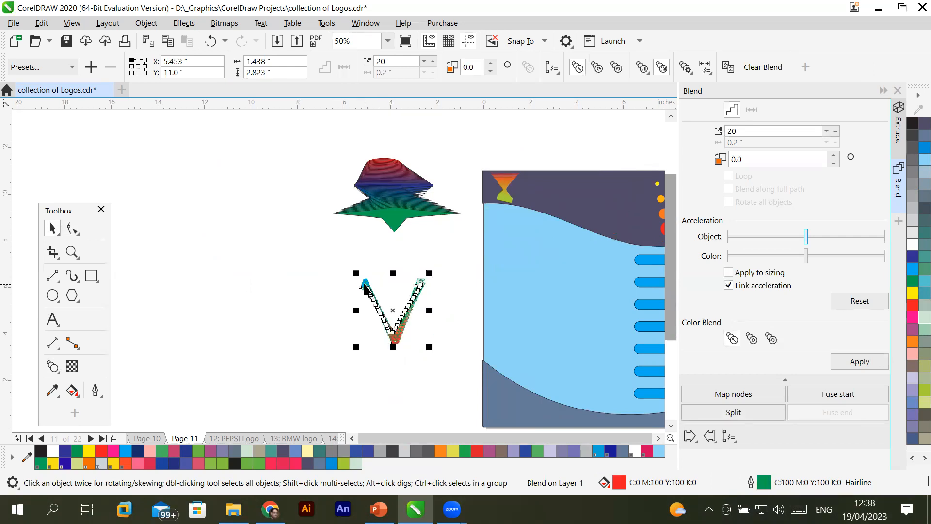
# Group all parts of the V-shaped letter blend and move the group onto the lower light-blue area of the page
pyautogui.click(364, 285)
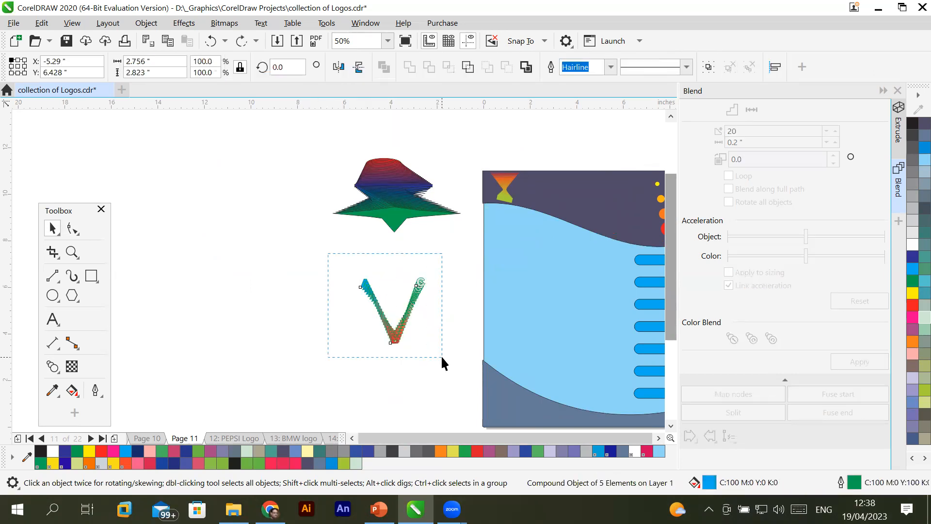
pyautogui.rightClick(399, 324)
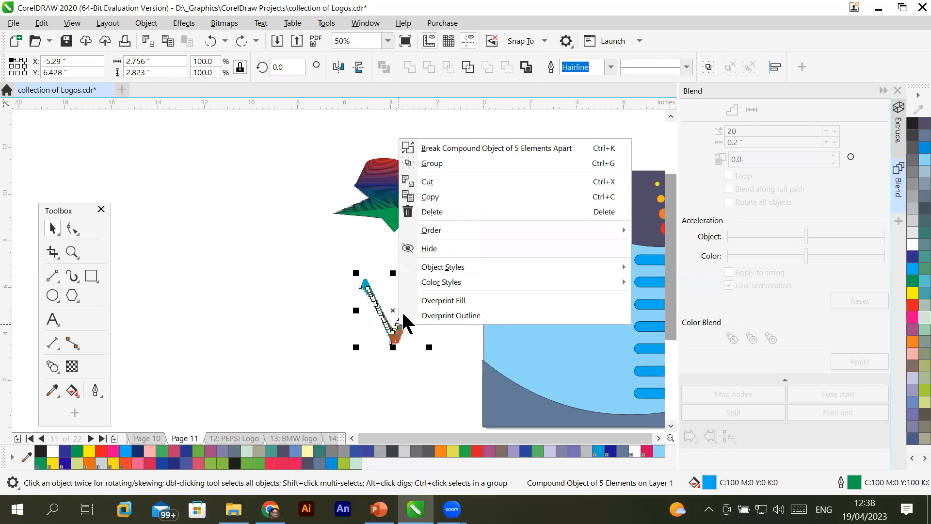
pyautogui.click(439, 161)
pyautogui.moveTo(396, 309); pyautogui.dragTo(555, 377)
pyautogui.click(394, 385)
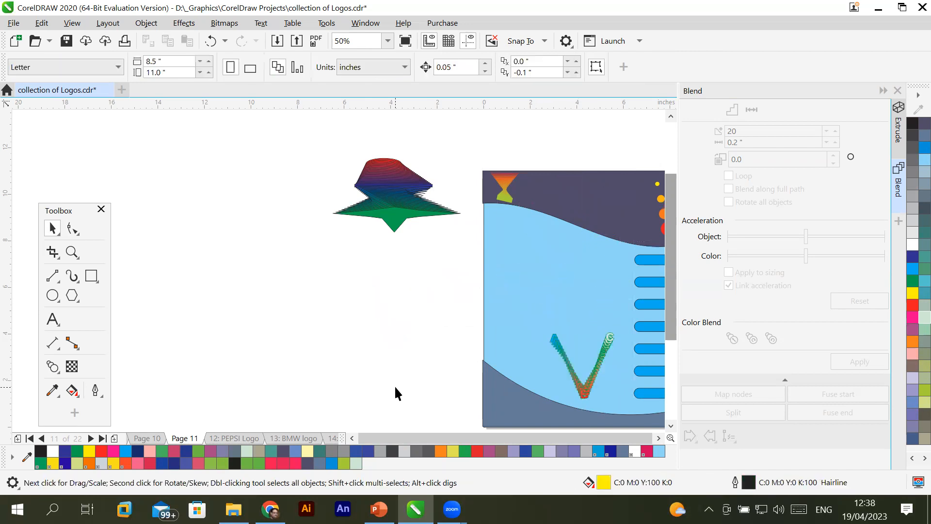
# Add the artistic text "Name" in Arial Black 36 pt at the upper-left part of the light-blue area
pyautogui.click(90, 277)
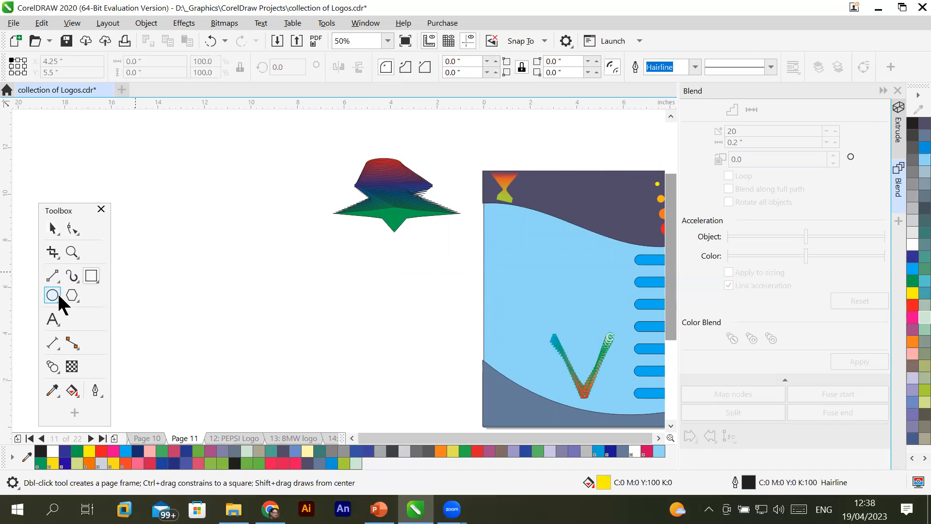
pyautogui.press('F8')
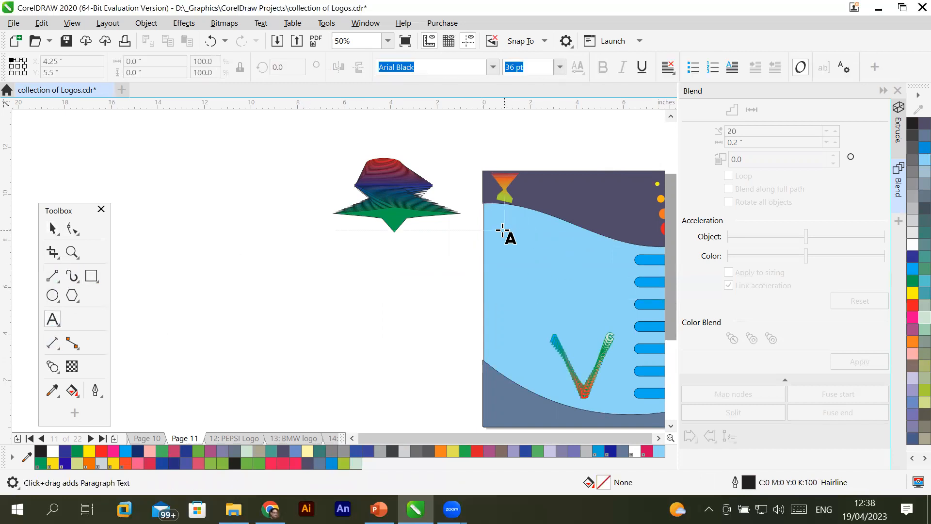
pyautogui.click(489, 237)
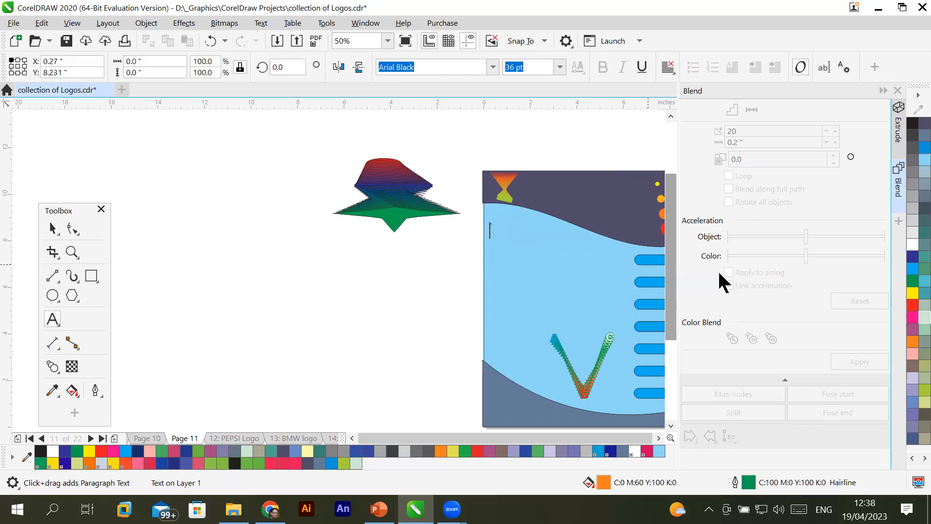
pyautogui.write('NA')
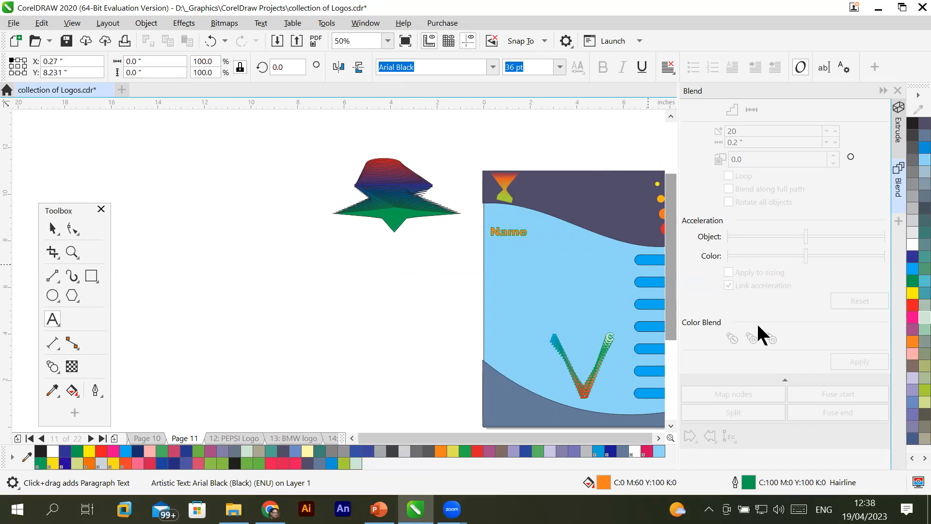
# Fill the "Name" text with black (K100)
pyautogui.click(659, 438)
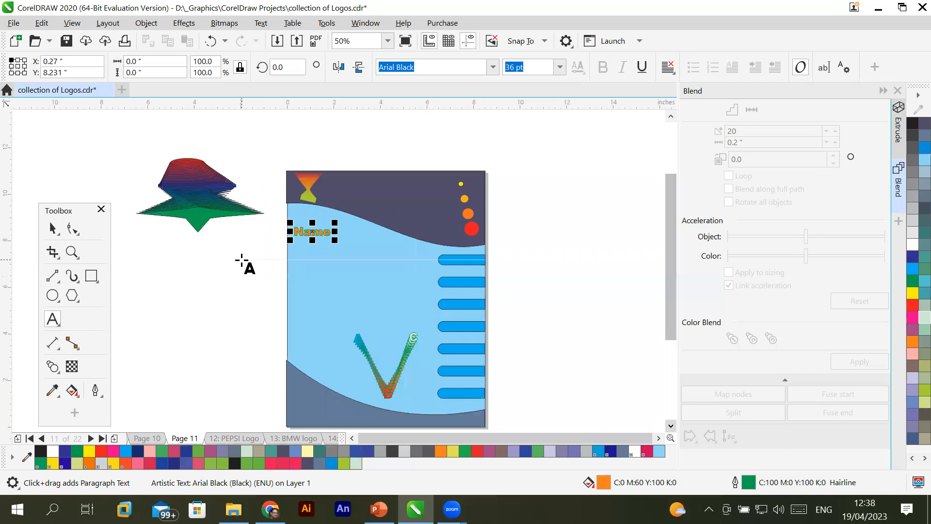
pyautogui.click(912, 124)
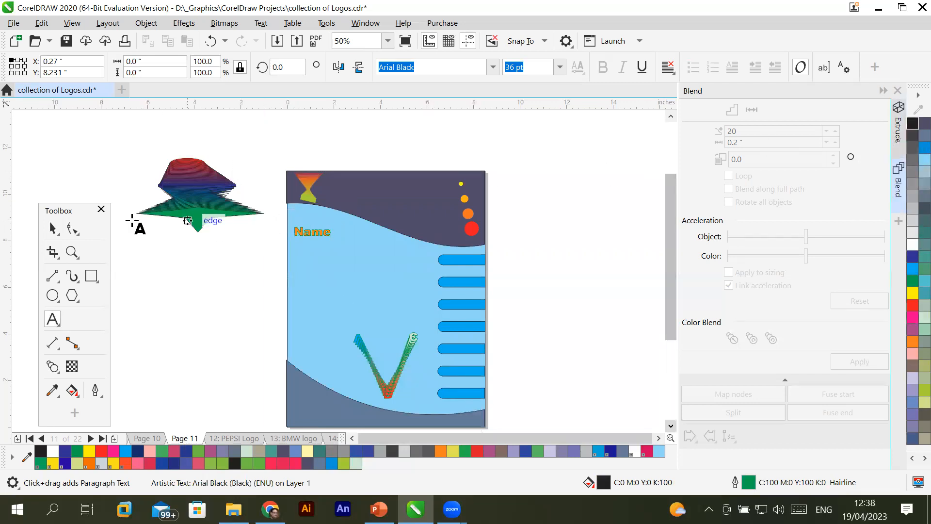
pyautogui.click(53, 228)
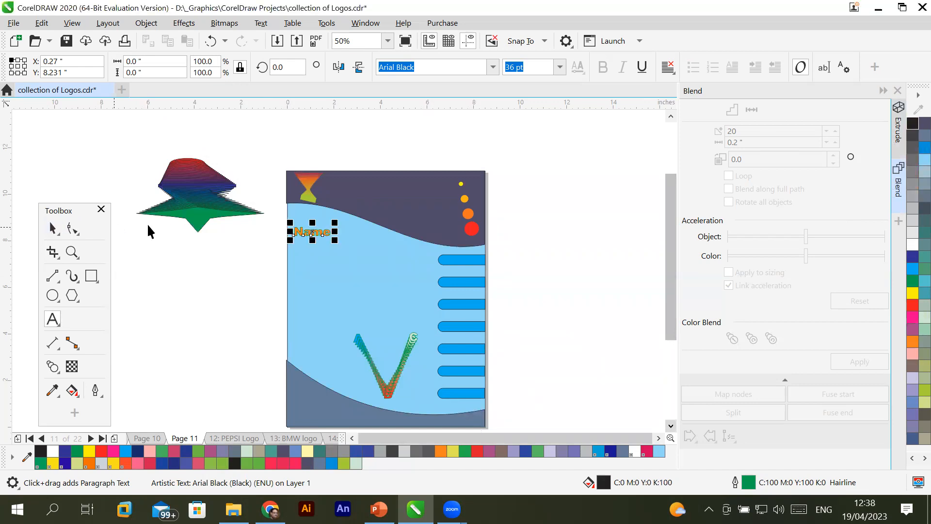
pyautogui.click(912, 125)
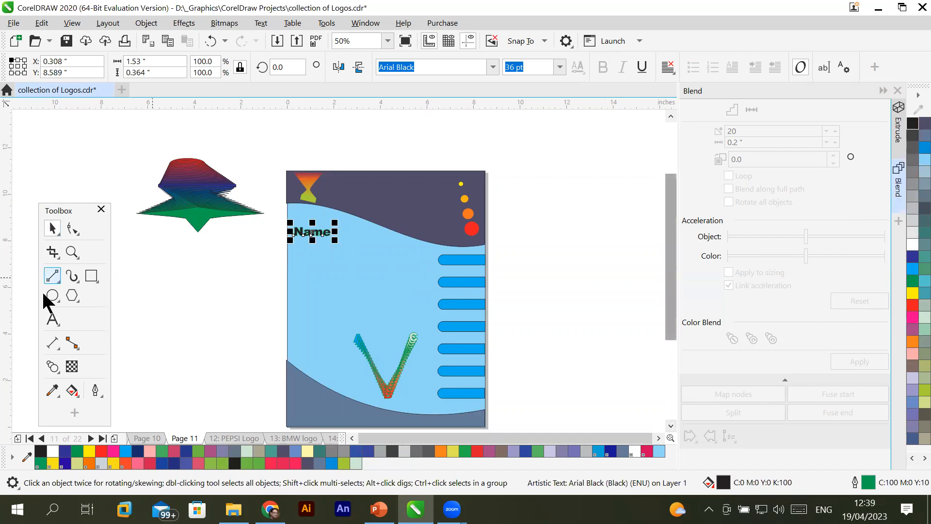
pyautogui.click(179, 304)
# Move the "Name" text lower and draw a white-filled box about 0.41 by 0.44 inches beside its right end
pyautogui.scroll(2, 396, 233)
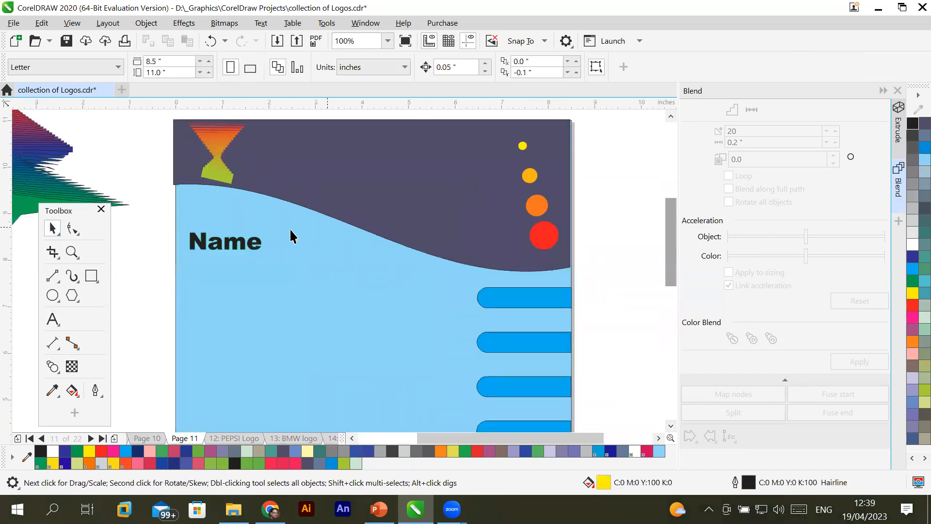
pyautogui.moveTo(250, 247); pyautogui.dragTo(290, 307)
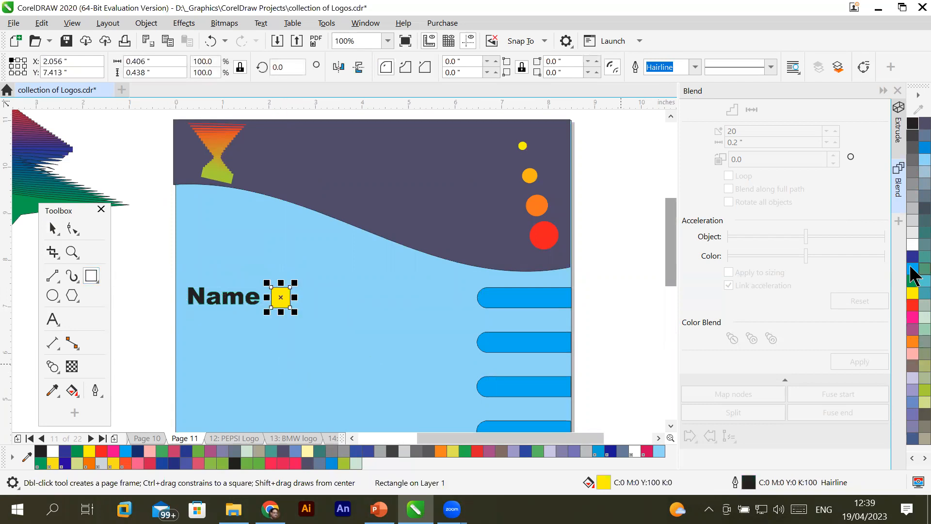
pyautogui.click(911, 244)
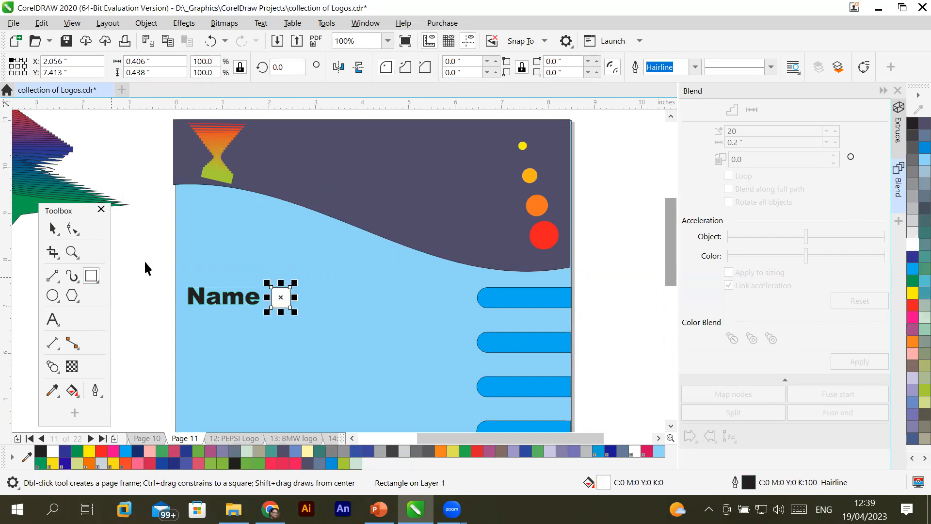
# Place a copy of the white box at the far end of the Name row, just before the blue bars
pyautogui.press('space')
pyautogui.moveTo(449, 301); pyautogui.dragTo(455, 300)
pyautogui.click(325, 324)
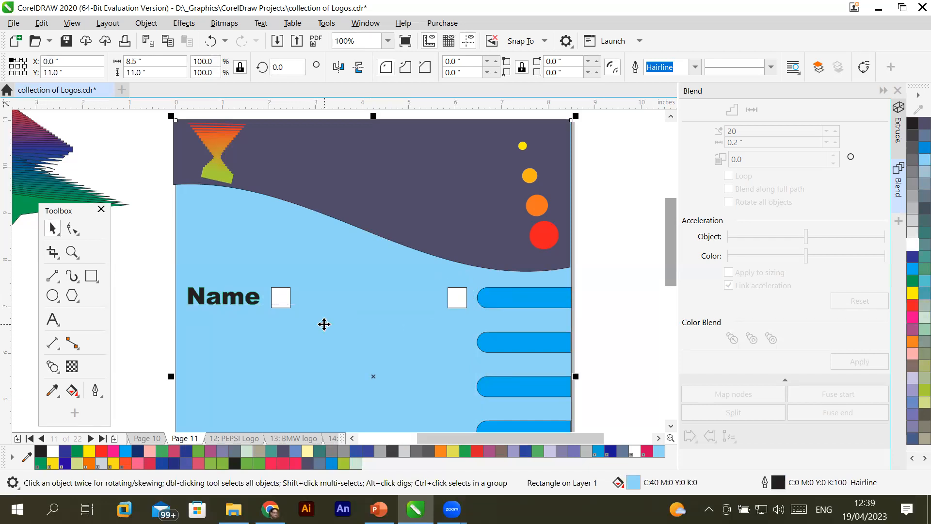
pyautogui.click(461, 305)
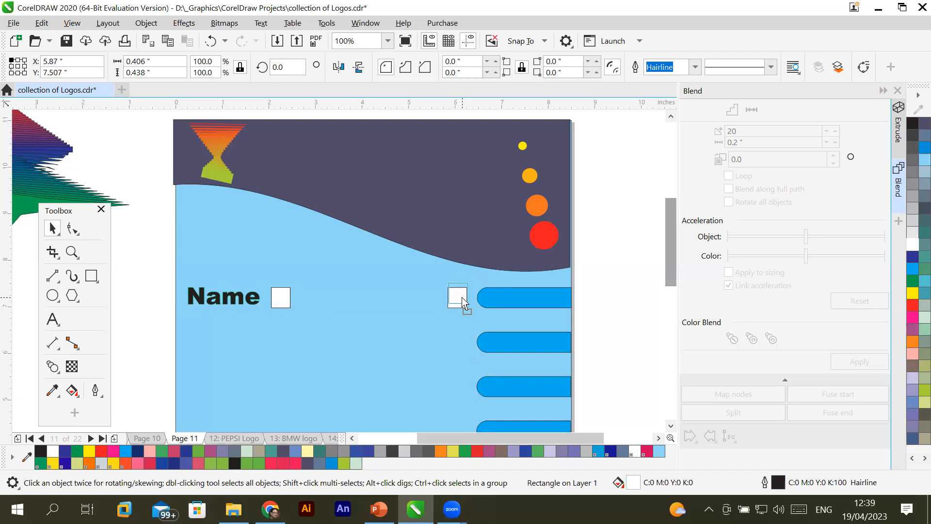
pyautogui.moveTo(461, 298); pyautogui.dragTo(467, 298)
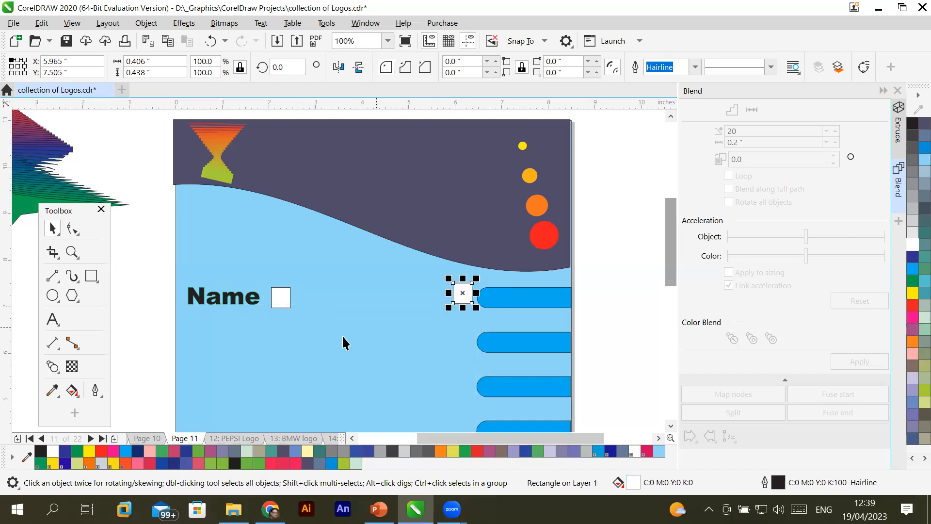
# Blend the two white boxes into a row with 7 blend steps
pyautogui.click(52, 367)
pyautogui.moveTo(290, 305); pyautogui.dragTo(465, 298)
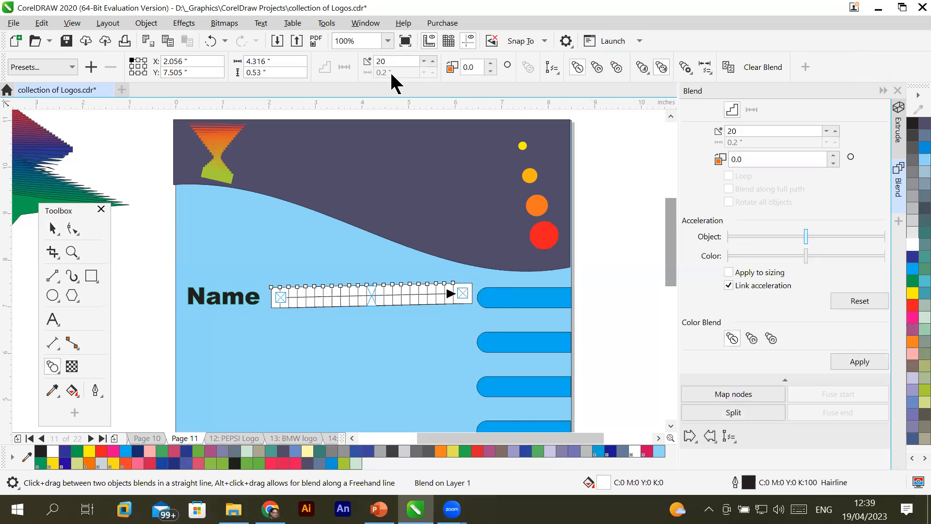
pyautogui.click(424, 61)
pyautogui.click(424, 61)
pyautogui.click(424, 61)
pyautogui.click(425, 61)
pyautogui.click(425, 62)
pyautogui.click(425, 61)
pyautogui.click(425, 61)
pyautogui.click(425, 62)
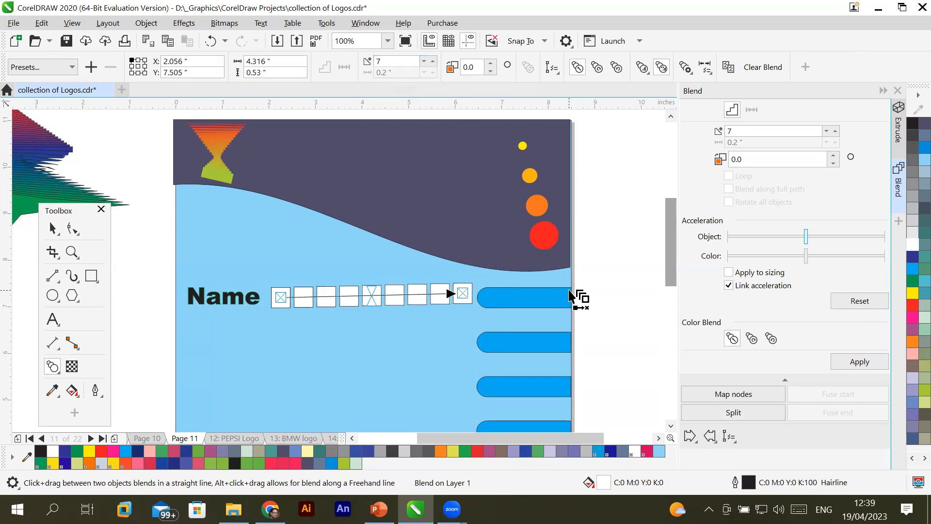
pyautogui.click(614, 296)
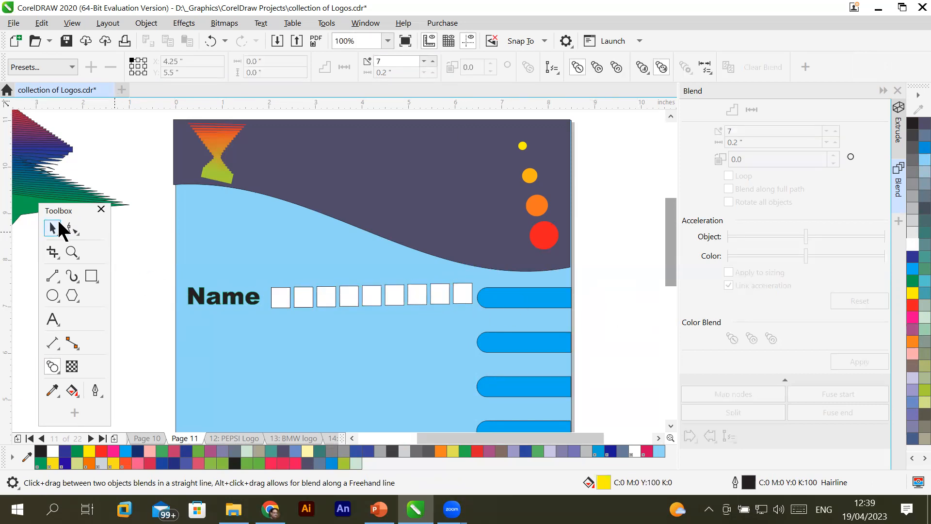
# Duplicate the row of white boxes directly below the first row
pyautogui.click(70, 228)
pyautogui.press('space')
pyautogui.click(310, 291)
pyautogui.moveTo(309, 291); pyautogui.dragTo(317, 322)
pyautogui.click(606, 328)
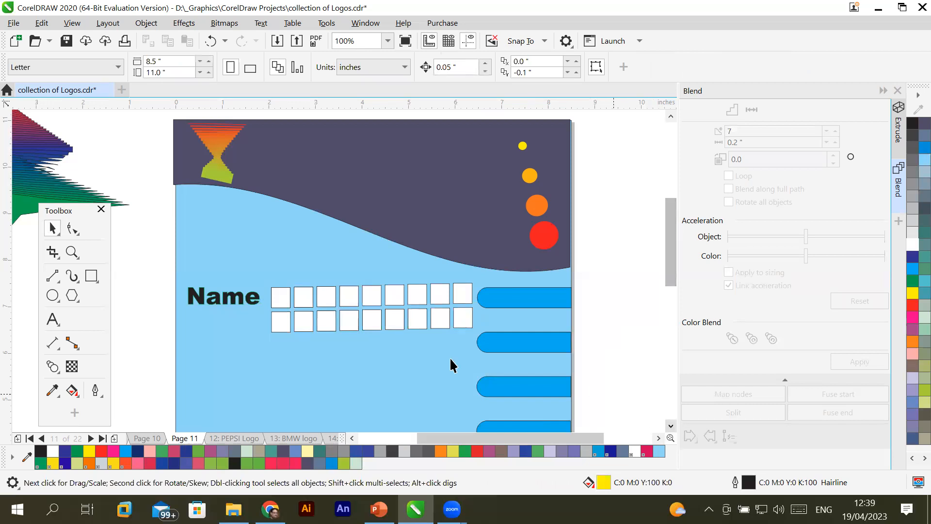
# Add the title text "Admission Form" in the dark header area beside the hourglass shape
pyautogui.click(53, 319)
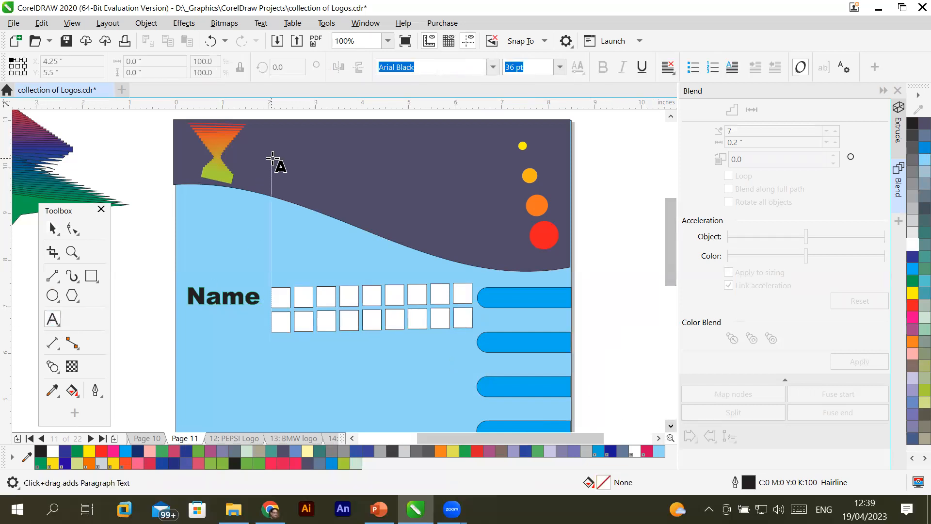
pyautogui.write('Ad')
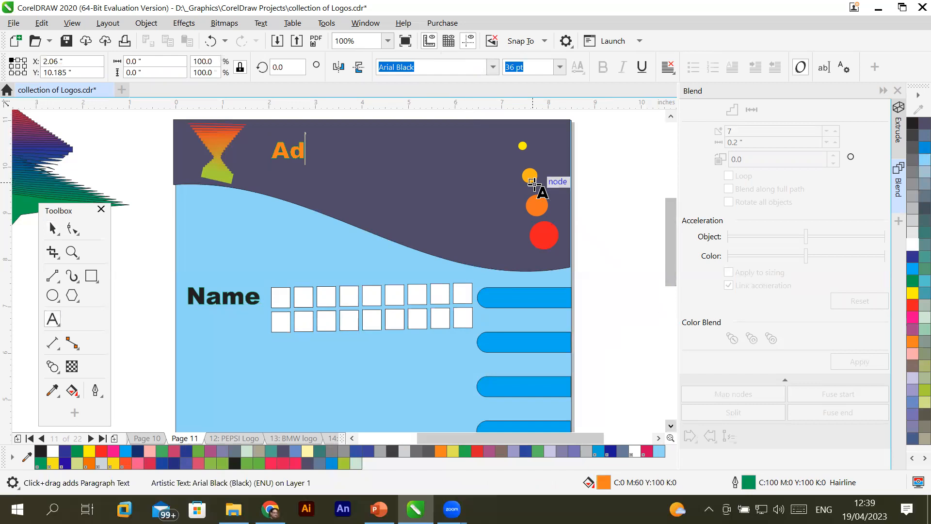
pyautogui.write('mission Form')
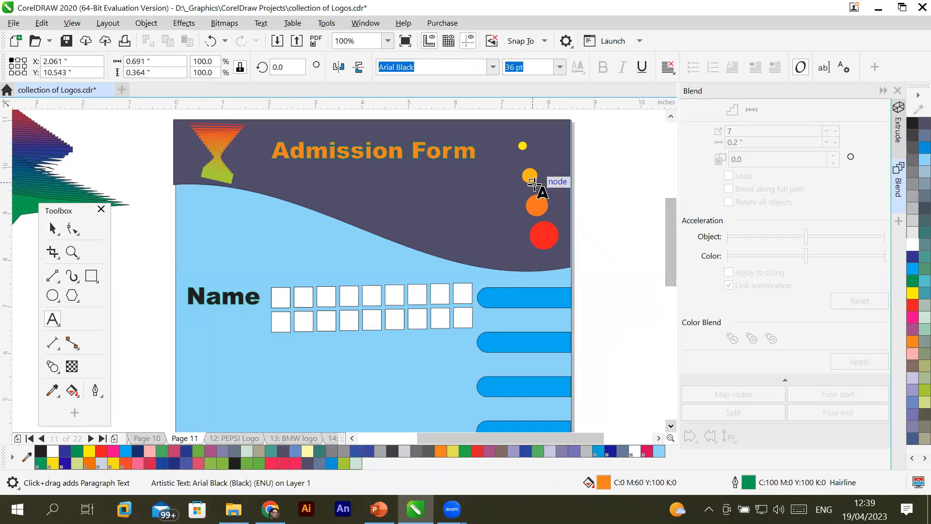
pyautogui.press('Escape')
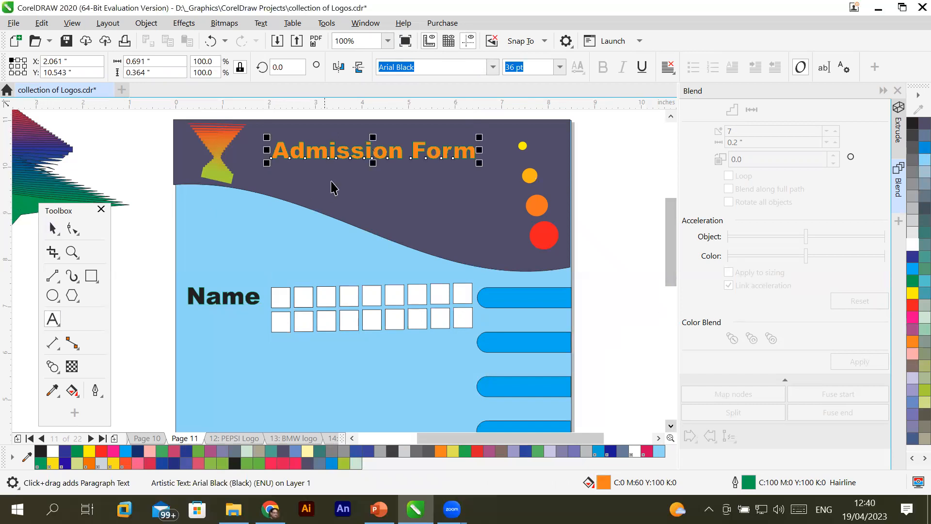
# Enlarge the "Admission Form" title to about 45 pt, centre it between the hourglass and the circles, and fill it white
pyautogui.hotkey('ctrl', 'space')
pyautogui.moveTo(368, 153)
pyautogui.mouseDown()
pyautogui.moveTo(375, 161)
pyautogui.moveTo(366, 159)
pyautogui.mouseUp()
pyautogui.moveTo(476, 167); pyautogui.dragTo(507, 193)
pyautogui.moveTo(442, 164); pyautogui.dragTo(446, 166)
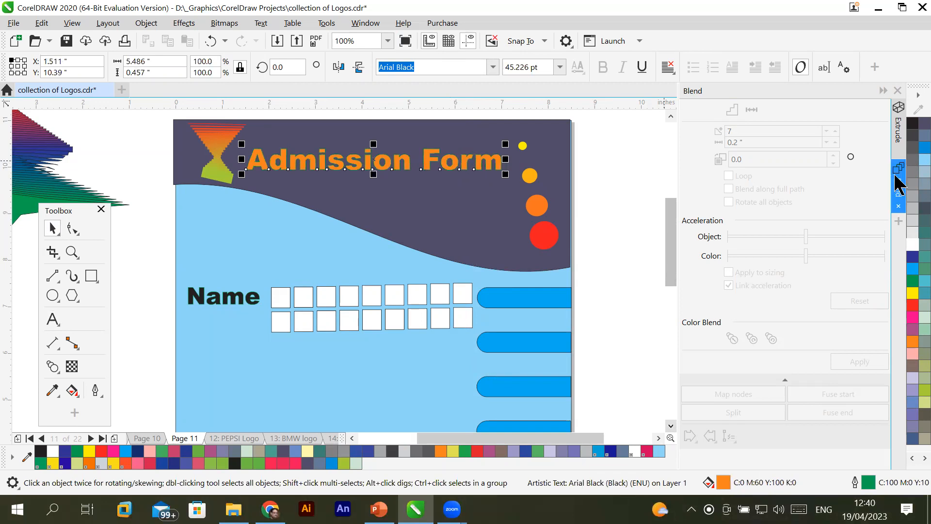
pyautogui.click(912, 244)
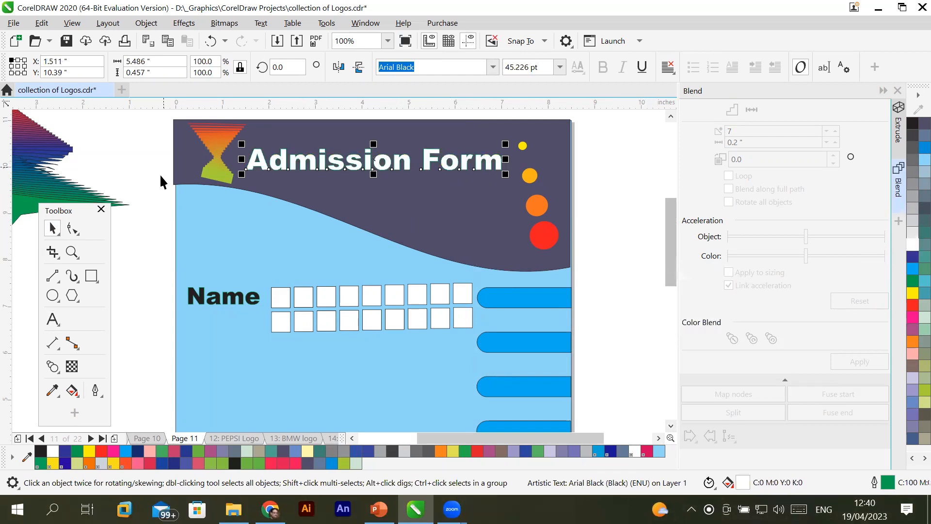
# Apply a drop shadow to the "Admission Form" title, offset about 0.126 inches right and 0.257 inches down
pyautogui.click(48, 366)
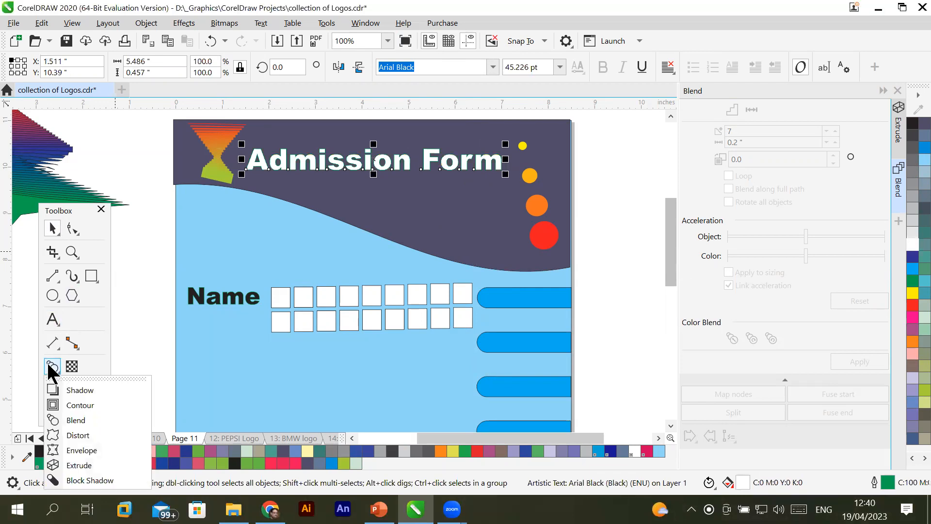
pyautogui.click(76, 388)
pyautogui.moveTo(368, 166); pyautogui.dragTo(384, 183)
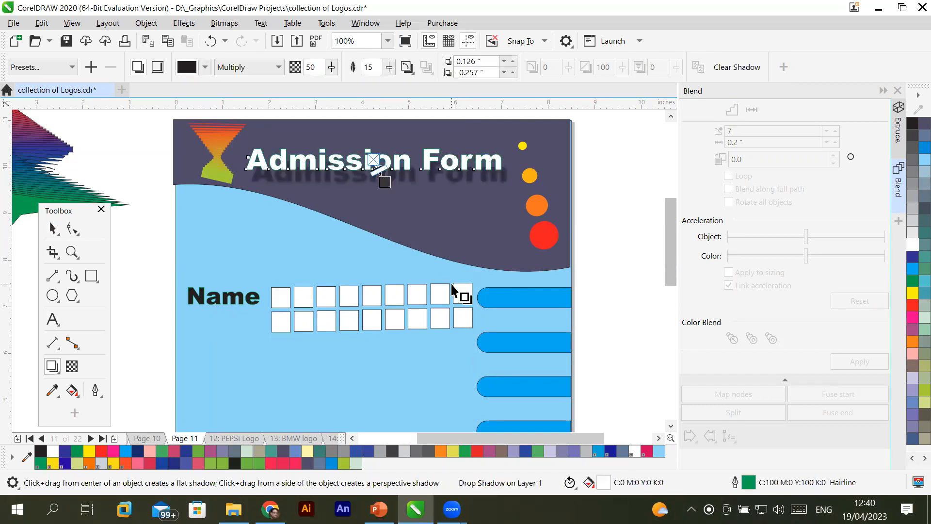
pyautogui.click(52, 229)
pyautogui.click(639, 254)
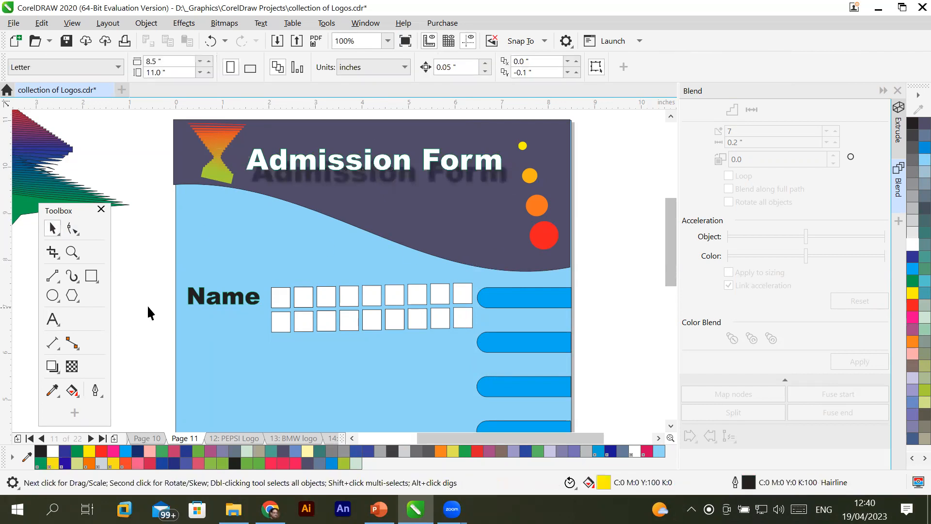
# Duplicate the "Name" label with both rows of boxes and place the copy directly below the original
pyautogui.scroll(-1, 636, 333)
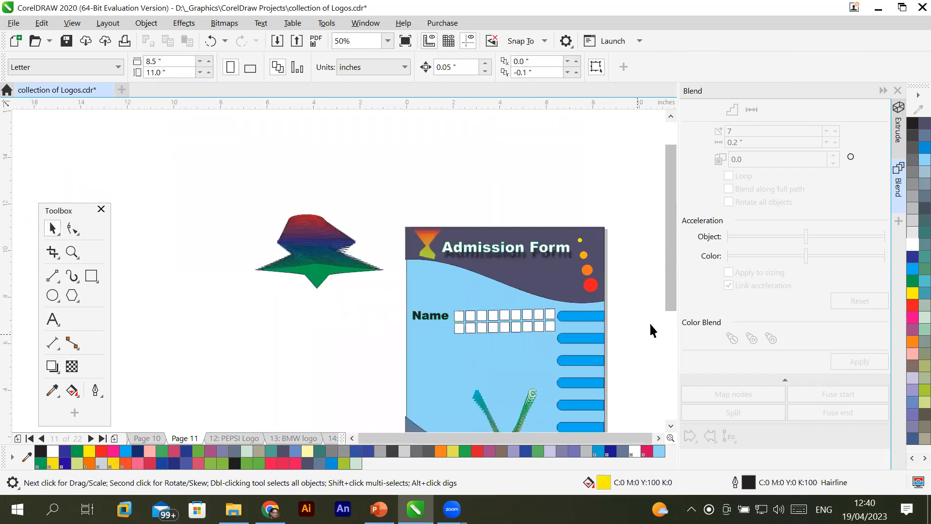
pyautogui.moveTo(673, 293); pyautogui.dragTo(674, 329)
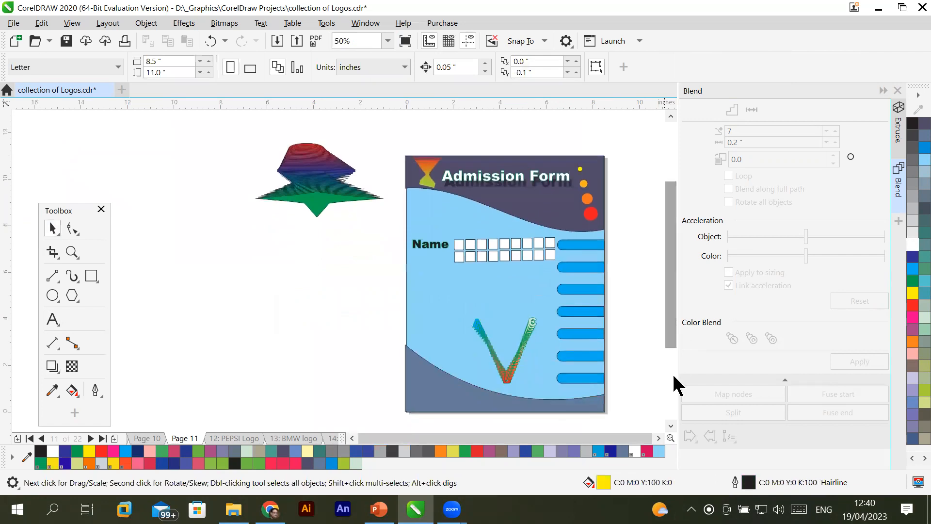
pyautogui.click(671, 425)
pyautogui.scroll(1, 505, 244)
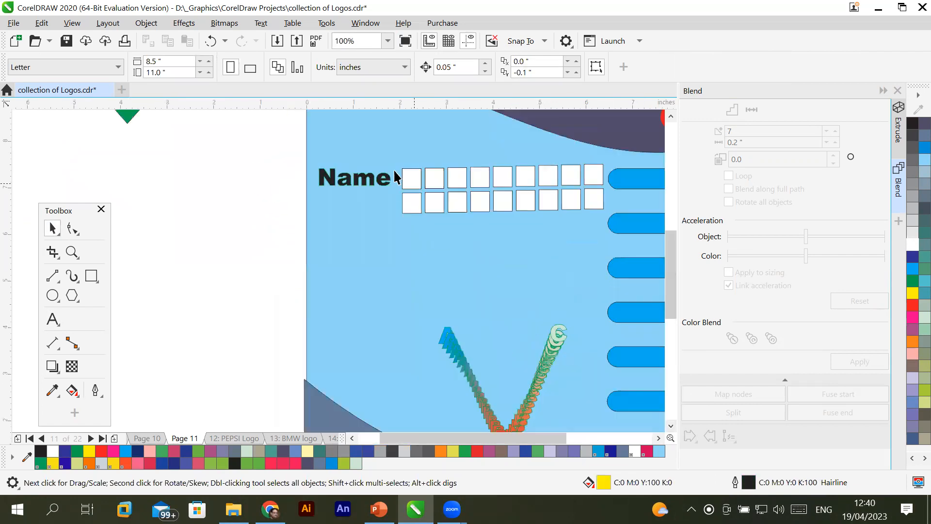
pyautogui.click(328, 180)
pyautogui.keyDown('shift'); pyautogui.click(525, 174); pyautogui.keyUp('shift')
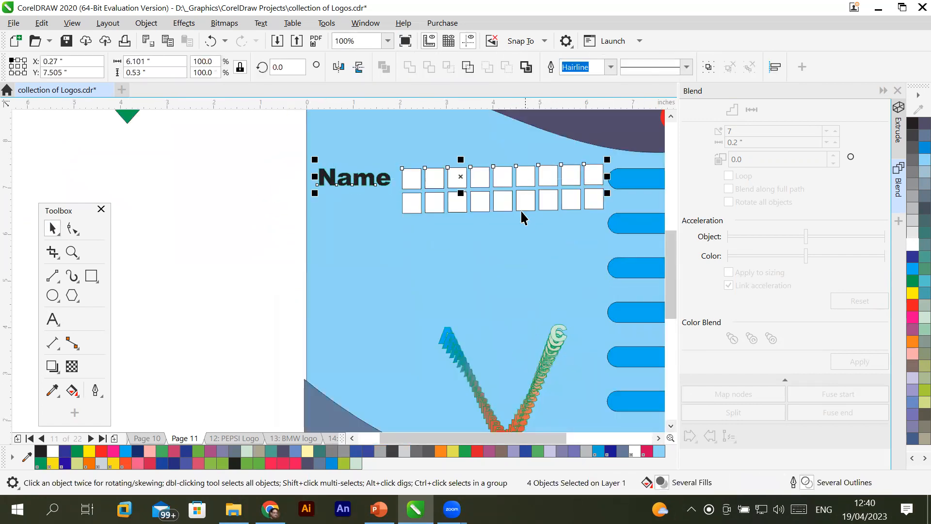
pyautogui.moveTo(530, 202); pyautogui.dragTo(524, 260)
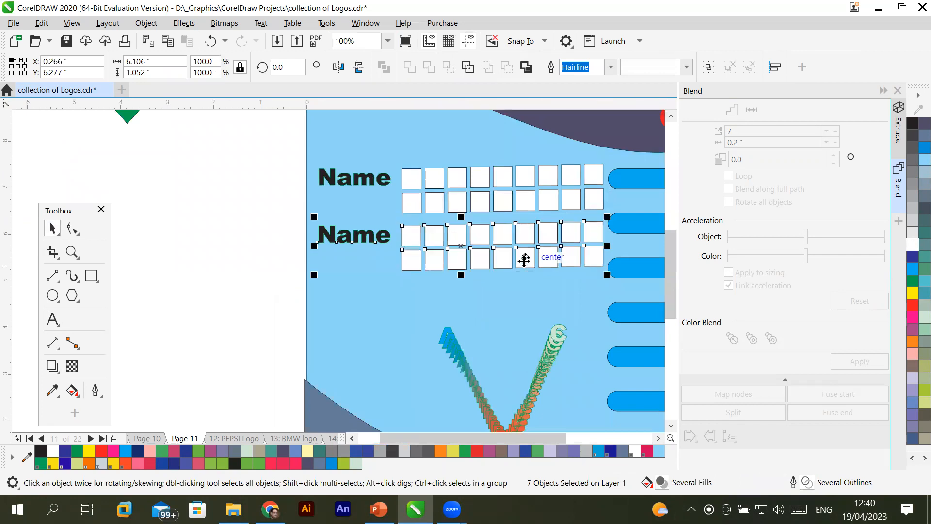
# Change the duplicated label's text to "Father"
pyautogui.doubleClick(371, 241)
pyautogui.doubleClick(371, 241)
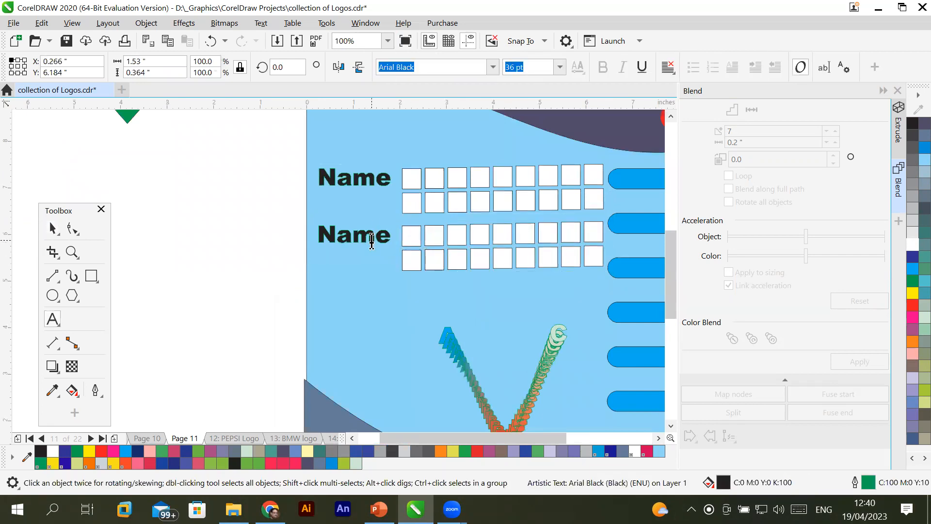
pyautogui.write('Father')
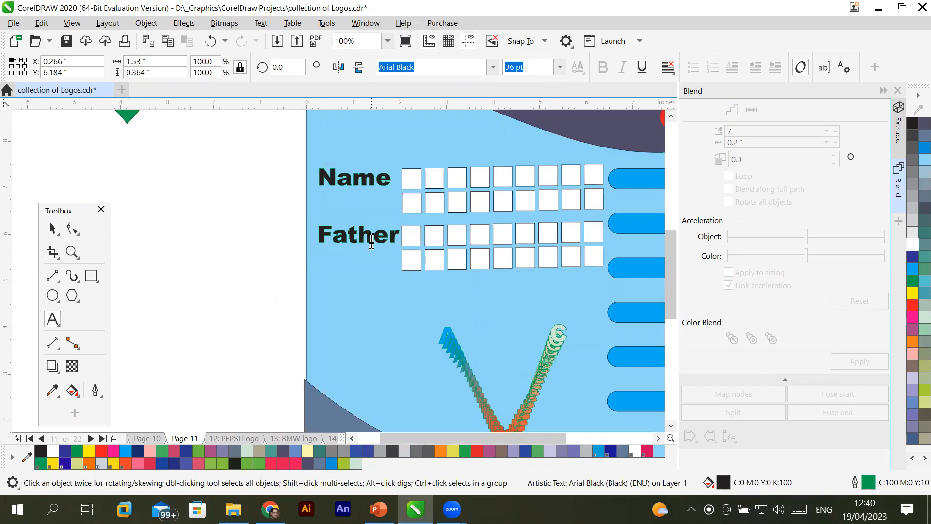
pyautogui.click(52, 228)
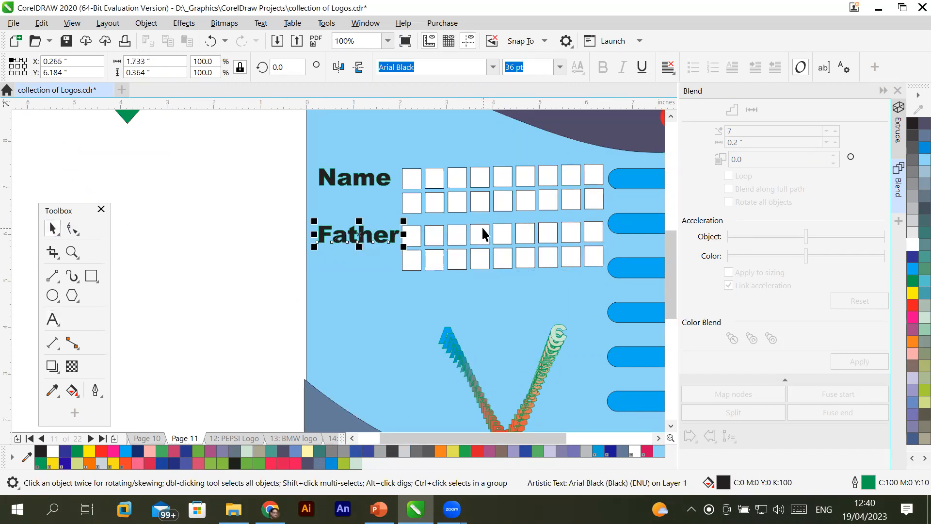
# Duplicate the "Father" label with both rows of boxes and place the copy below the original with a similar gap
pyautogui.click(483, 233)
pyautogui.moveTo(487, 258)
pyautogui.mouseDown()
pyautogui.moveTo(492, 311)
pyautogui.moveTo(476, 244)
pyautogui.mouseUp()
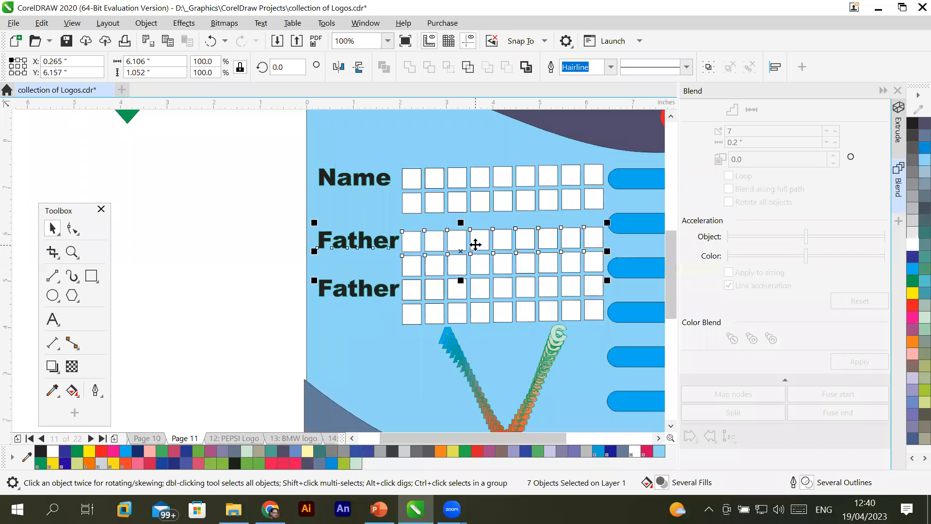
pyautogui.click(376, 293)
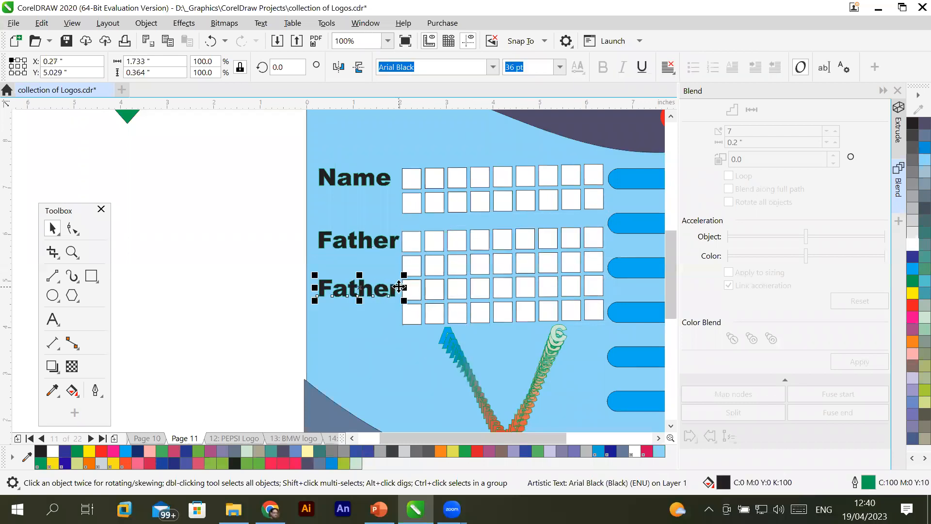
pyautogui.keyDown('shift'); pyautogui.click(420, 290); pyautogui.keyUp('shift')
pyautogui.keyDown('shift'); pyautogui.click(438, 291); pyautogui.keyUp('shift')
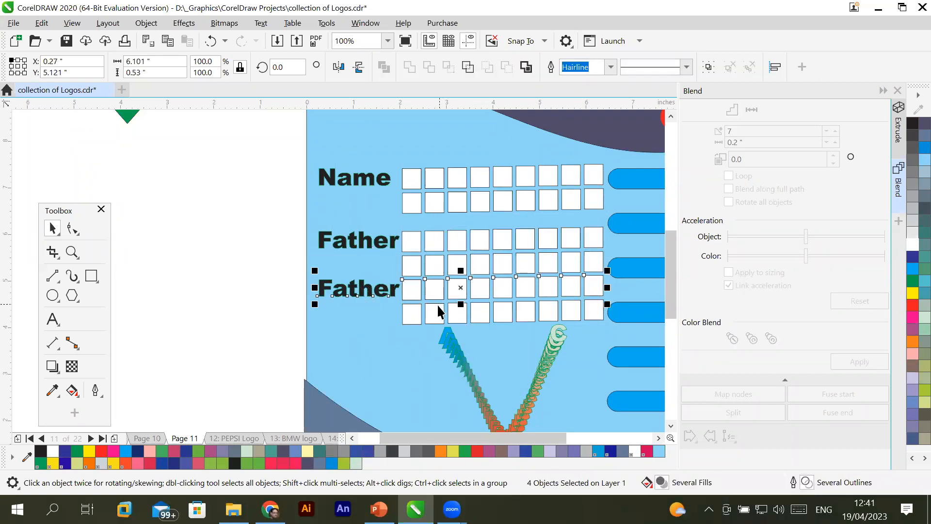
pyautogui.click(363, 297)
pyautogui.click(344, 315)
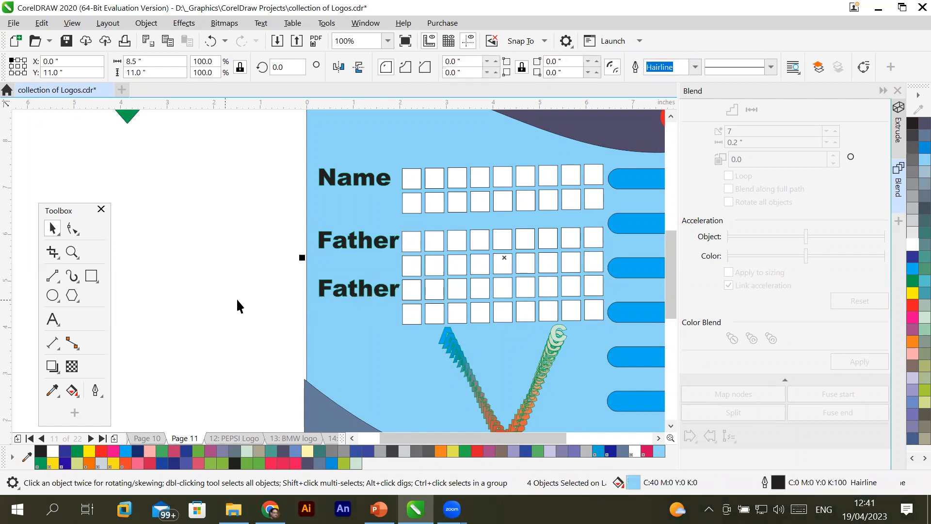
pyautogui.click(339, 290)
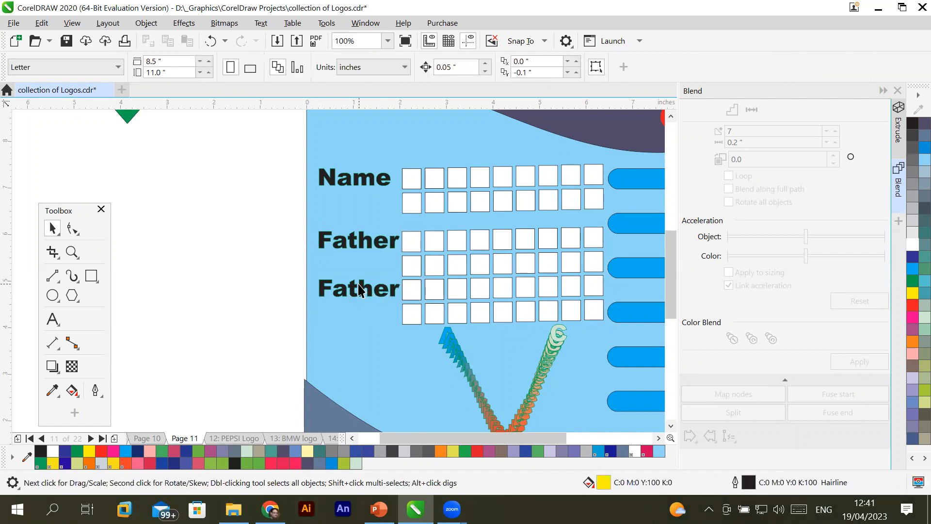
pyautogui.keyDown('shift'); pyautogui.click(445, 293); pyautogui.keyUp('shift')
pyautogui.keyDown('shift'); pyautogui.click(452, 310); pyautogui.keyUp('shift')
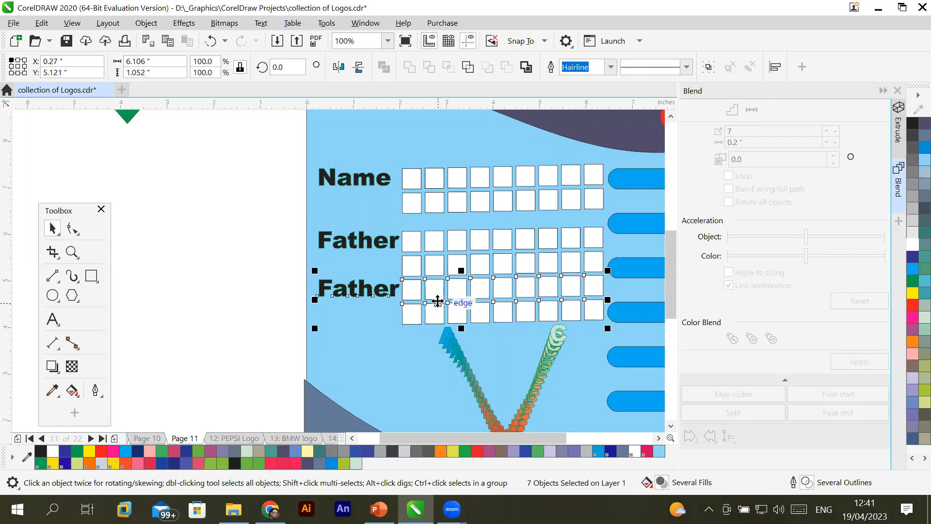
pyautogui.moveTo(433, 293); pyautogui.dragTo(434, 303)
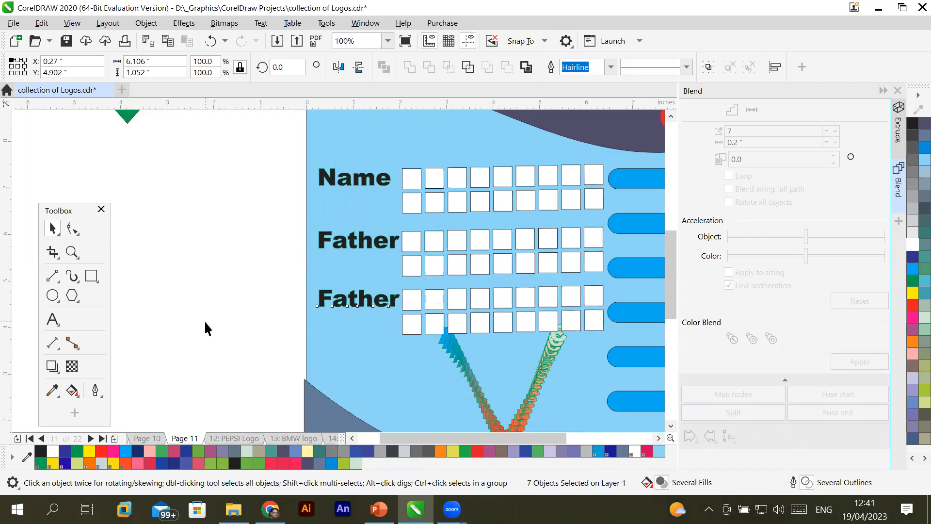
pyautogui.click(275, 323)
# Shift the lower "Father" label slightly left and change its text to "CNIC"
pyautogui.moveTo(359, 300); pyautogui.dragTo(355, 300)
pyautogui.doubleClick(354, 297)
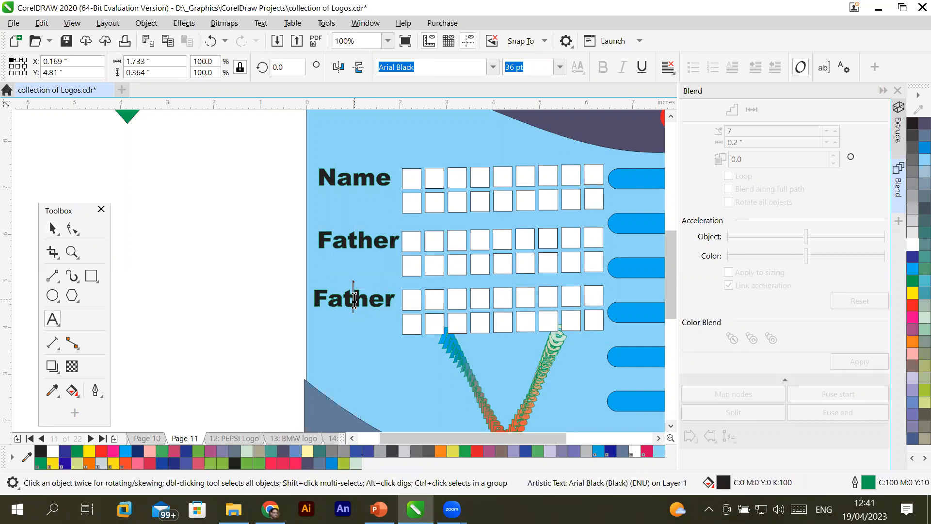
pyautogui.doubleClick(353, 297)
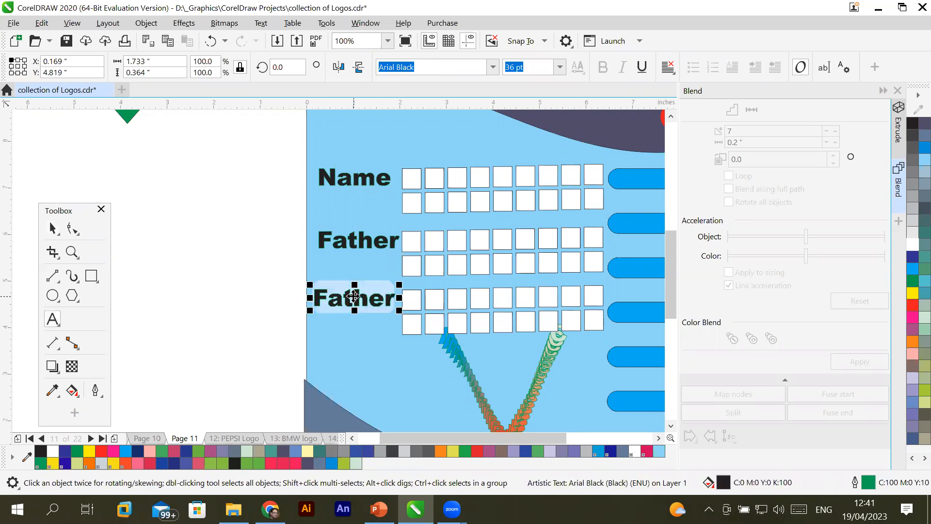
pyautogui.write('CNIC')
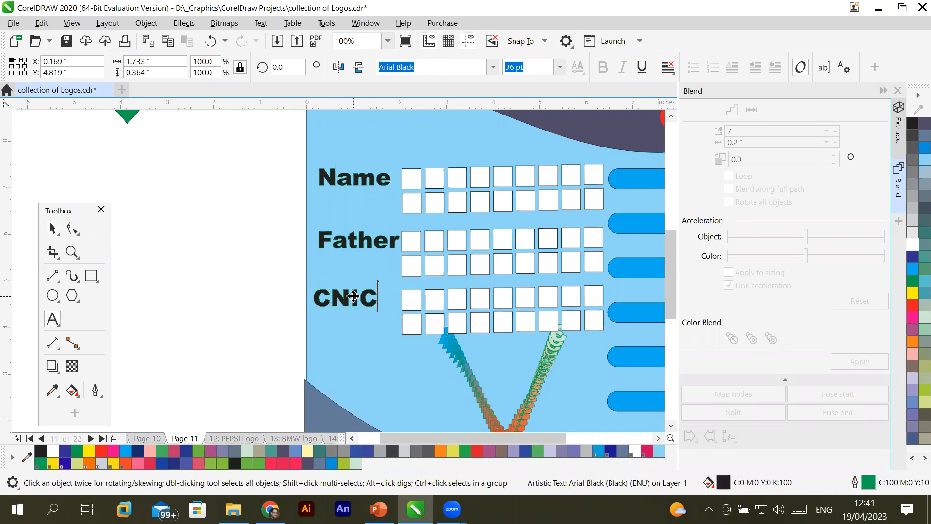
pyautogui.click(232, 239)
pyautogui.click(52, 228)
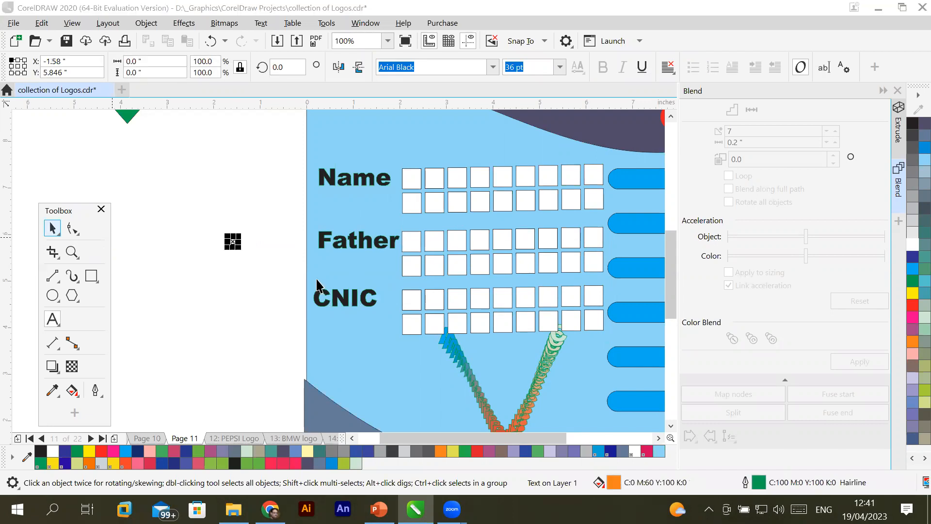
# Draw a five-pointed star about 0.62 by 0.81 inches left of the page and place a copy diagonally below it
pyautogui.scroll(-2, 319, 290)
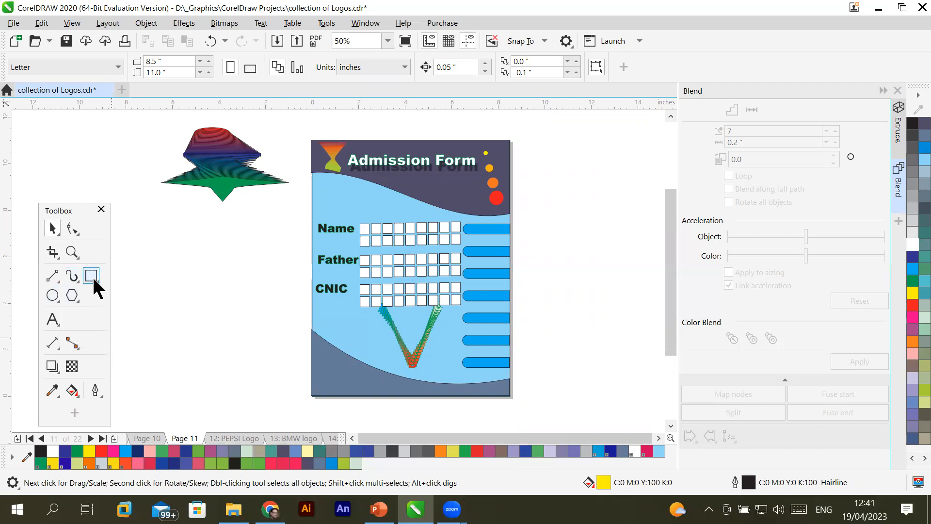
pyautogui.click(51, 288)
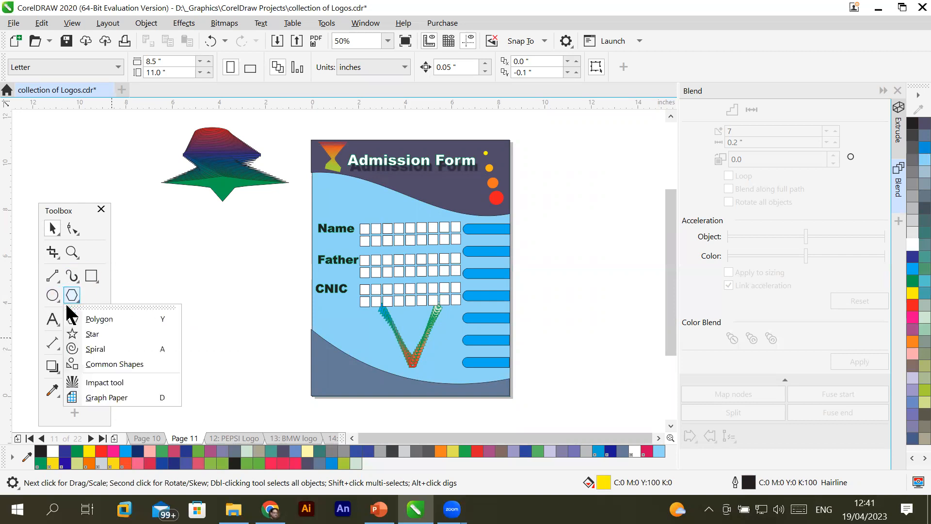
pyautogui.click(73, 316)
pyautogui.click(71, 298)
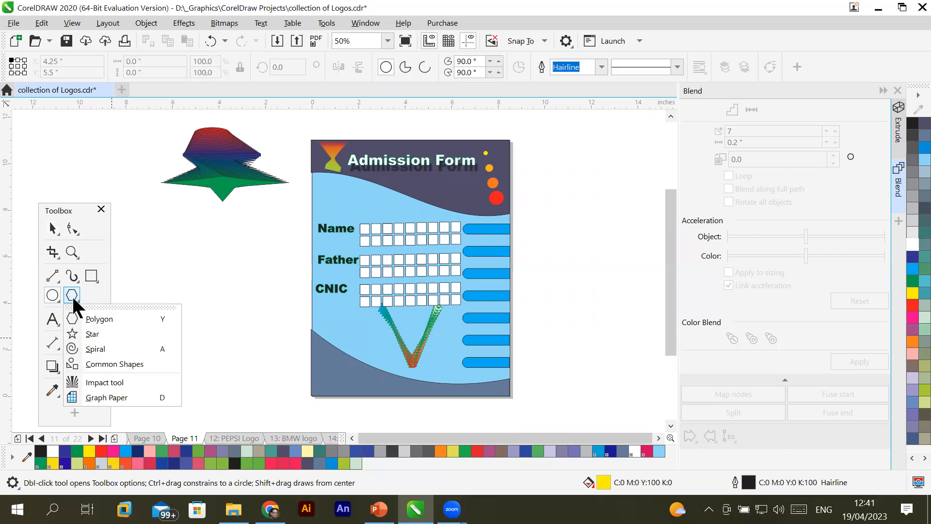
pyautogui.click(95, 331)
pyautogui.moveTo(184, 261); pyautogui.dragTo(202, 279)
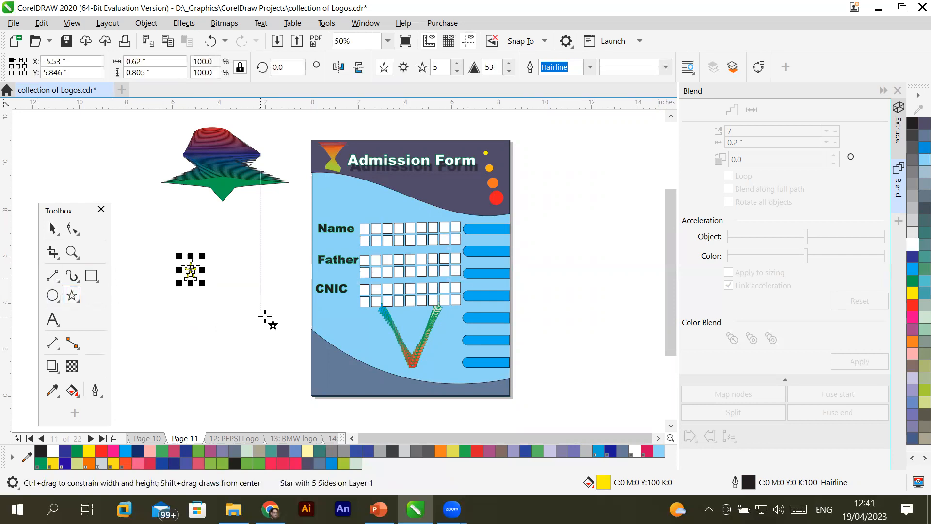
pyautogui.click(53, 228)
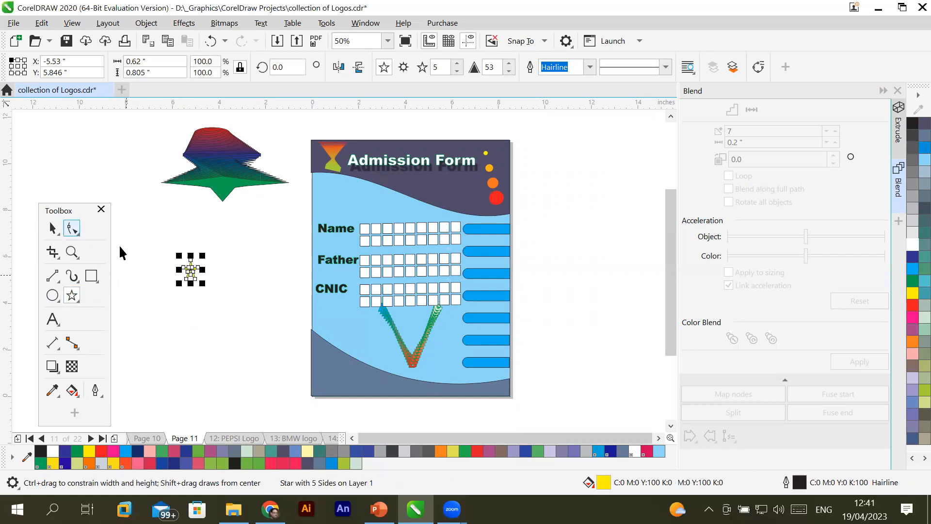
pyautogui.moveTo(202, 281); pyautogui.dragTo(281, 336)
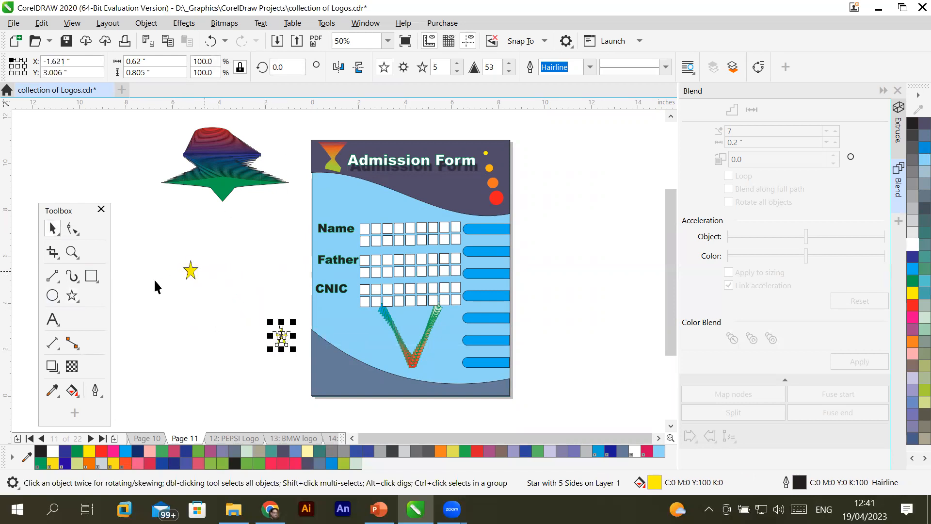
# Try casting a drop shadow from the lower star toward the upper one, and undo it
pyautogui.click(51, 367)
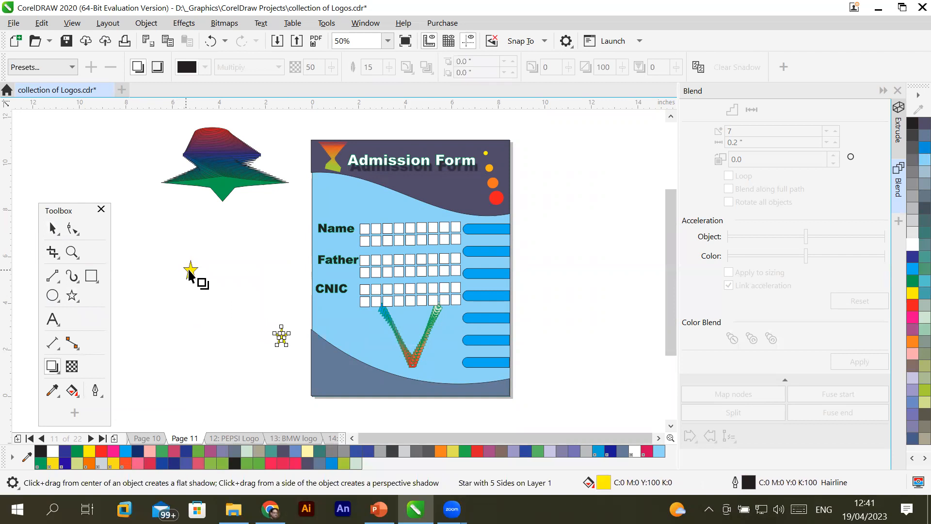
pyautogui.moveTo(281, 335); pyautogui.dragTo(192, 267)
pyautogui.press('Escape')
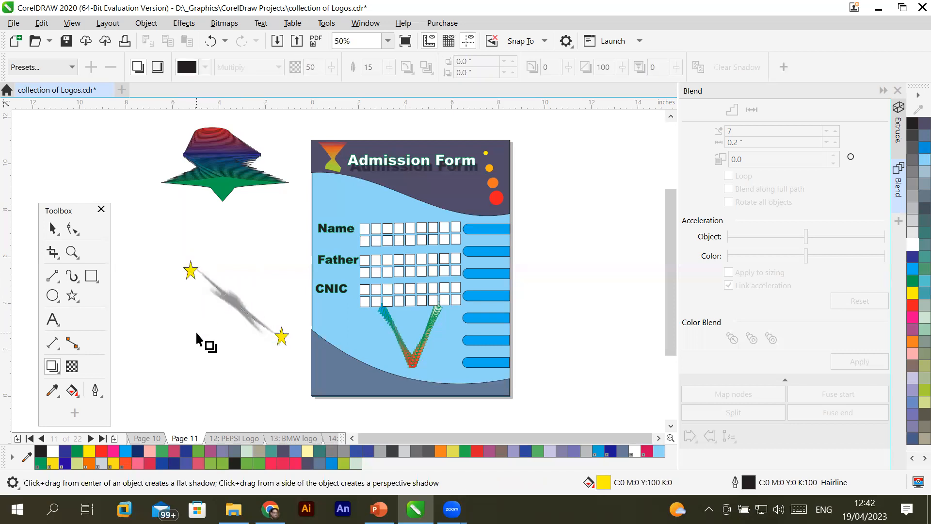
pyautogui.hotkey('ctrl', 'z')
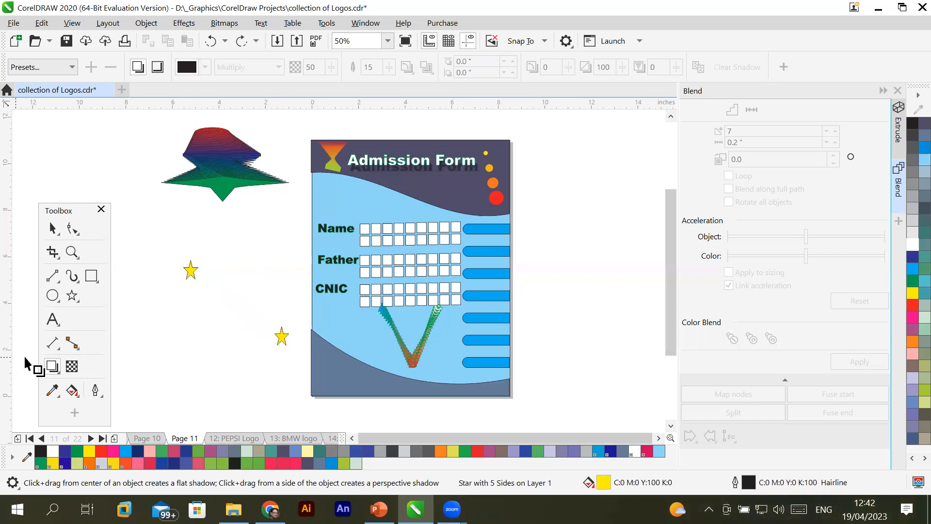
# Remove both small stars beside the page
pyautogui.click(191, 271)
pyautogui.hotkey('ctrl', 'z')
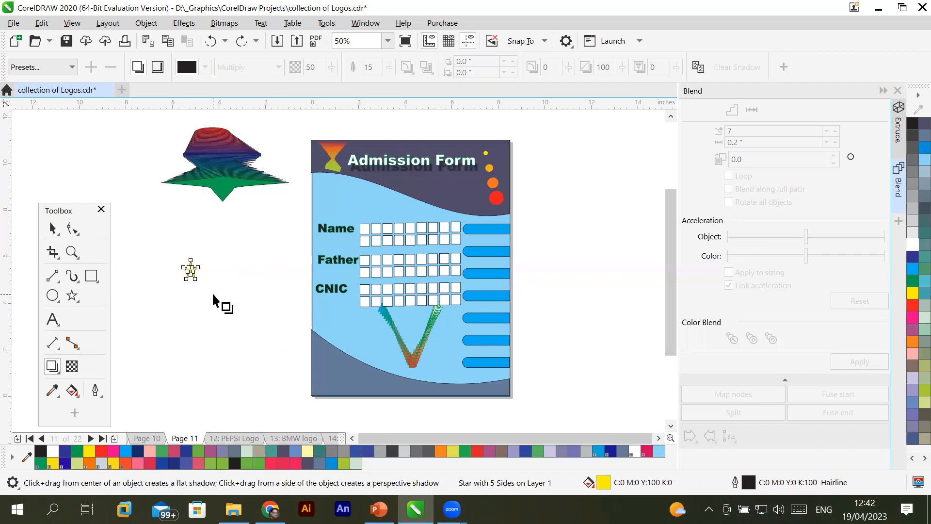
pyautogui.press('Delete')
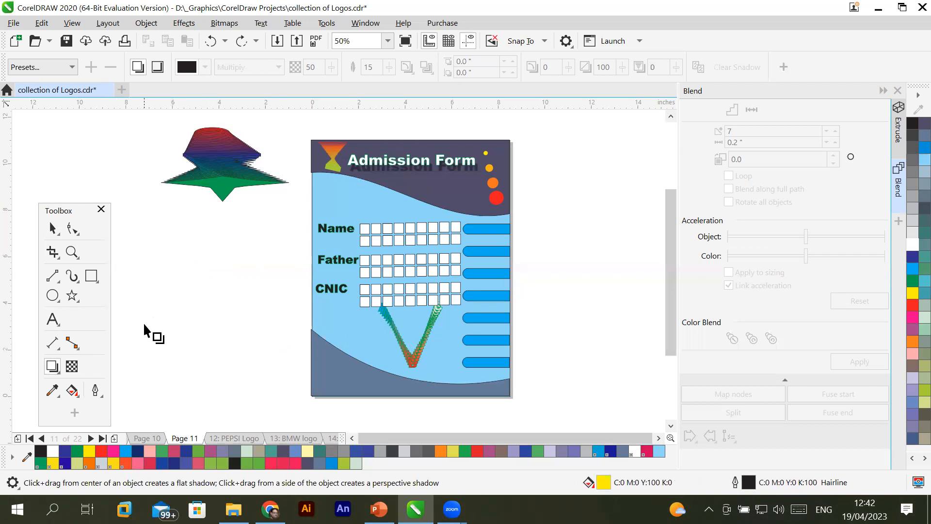
# Draw two similar five-pointed stars side by side left of the page, the right one about 1.09 by 0.93 inches
pyautogui.click(76, 290)
pyautogui.moveTo(126, 266); pyautogui.dragTo(277, 290)
pyautogui.click(47, 231)
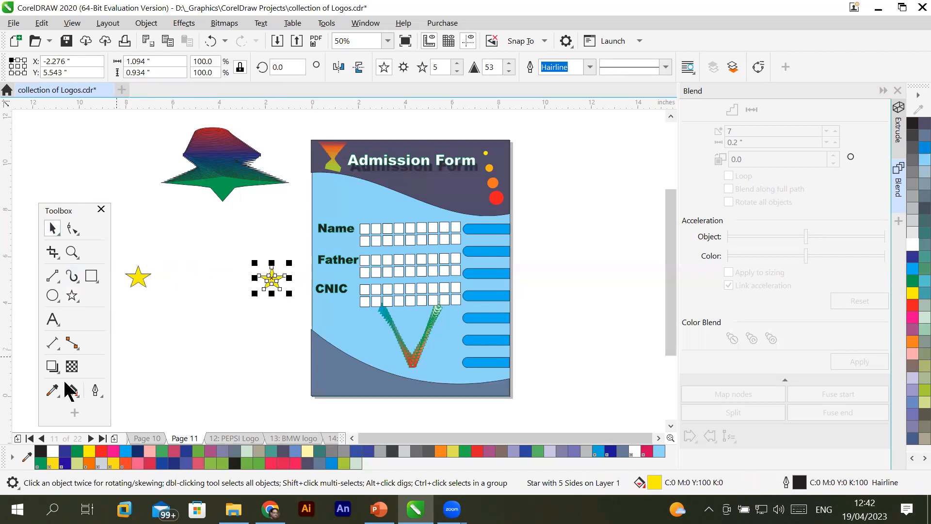
# Blend the left star into the right star in a straight line
pyautogui.click(51, 366)
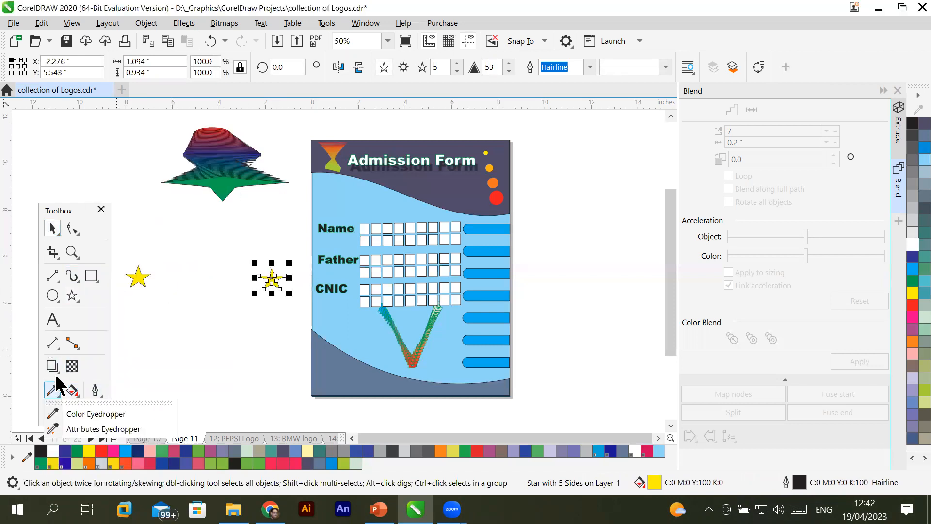
pyautogui.click(73, 420)
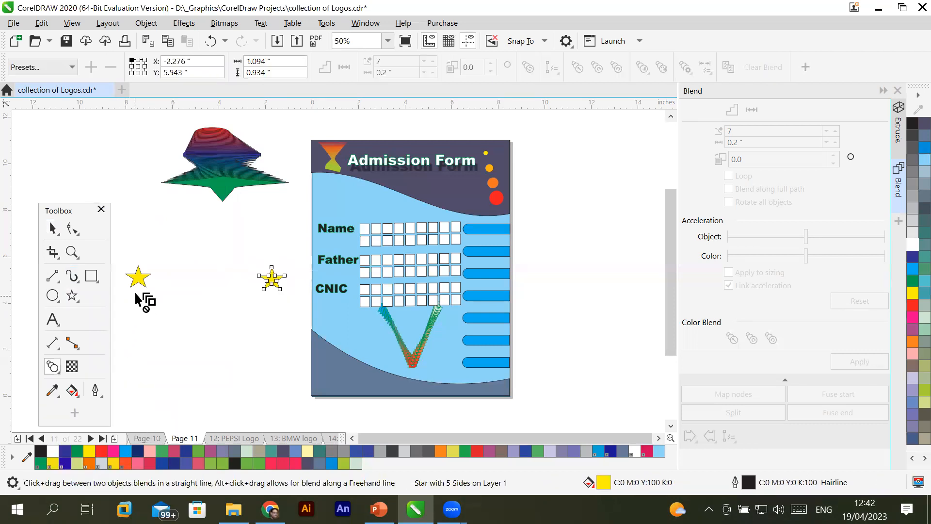
pyautogui.moveTo(139, 276); pyautogui.dragTo(279, 289)
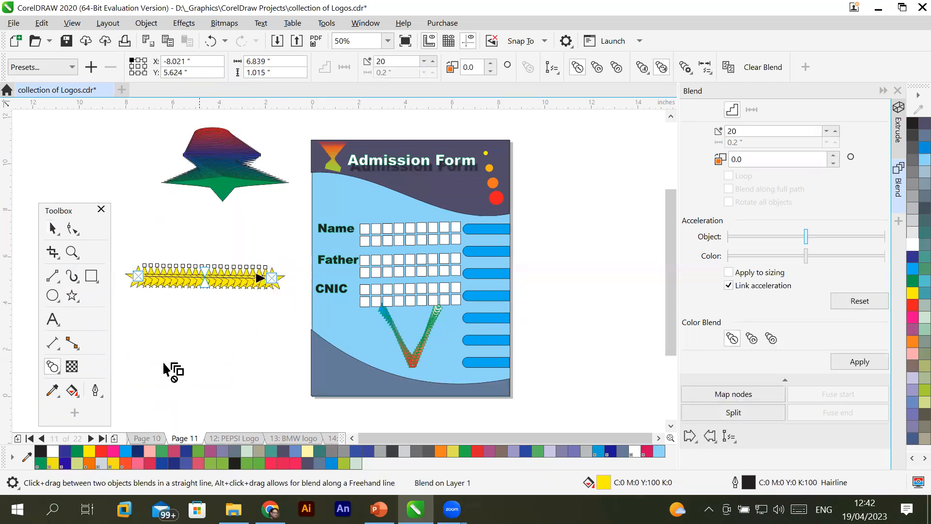
# Set the star blend to 3 steps and slightly adjust its object acceleration
pyautogui.click(424, 61)
pyautogui.click(424, 61)
pyautogui.click(424, 61)
pyautogui.click(424, 61)
pyautogui.click(424, 61)
pyautogui.click(424, 61)
pyautogui.click(424, 61)
pyautogui.click(424, 61)
pyautogui.click(424, 61)
pyautogui.click(422, 61)
pyautogui.click(421, 61)
pyautogui.click(421, 61)
pyautogui.click(421, 61)
pyautogui.click(421, 61)
pyautogui.click(421, 62)
pyautogui.click(421, 62)
pyautogui.click(421, 62)
pyautogui.click(421, 61)
pyautogui.click(424, 62)
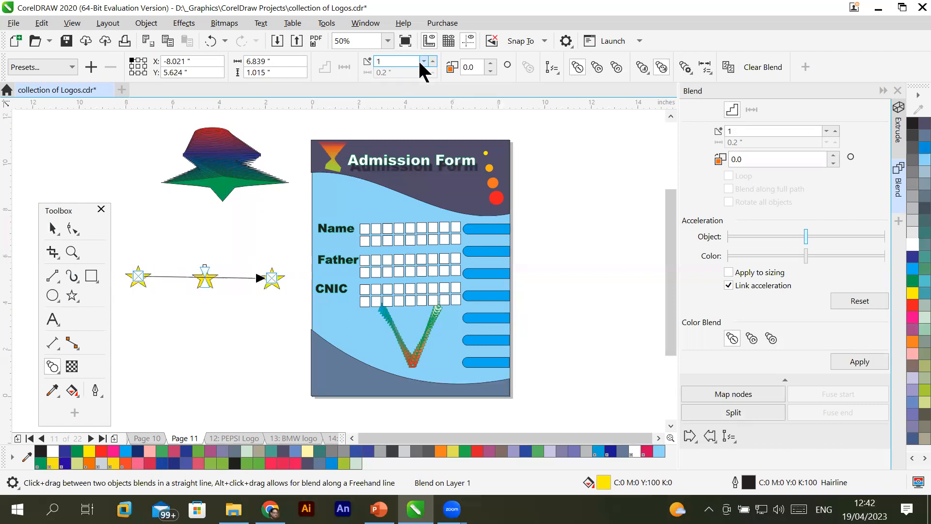
pyautogui.moveTo(205, 271)
pyautogui.mouseDown()
pyautogui.moveTo(235, 273)
pyautogui.moveTo(179, 266)
pyautogui.moveTo(204, 268)
pyautogui.mouseUp()
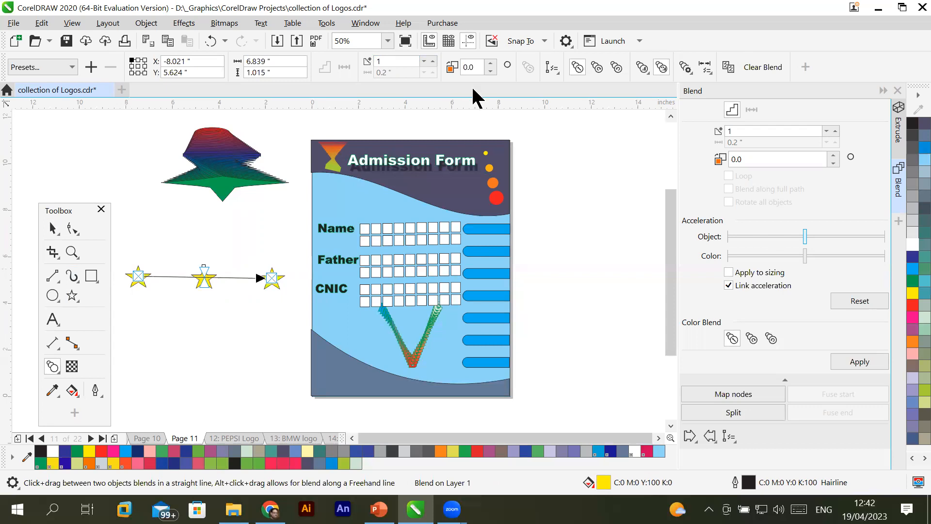
pyautogui.click(433, 59)
pyautogui.click(433, 59)
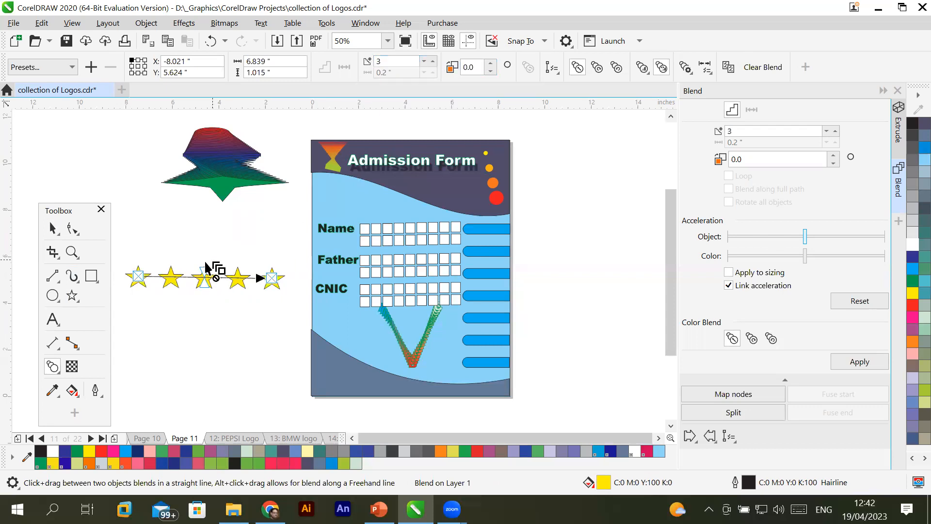
pyautogui.moveTo(207, 271)
pyautogui.mouseDown()
pyautogui.moveTo(239, 273)
pyautogui.moveTo(183, 269)
pyautogui.moveTo(234, 271)
pyautogui.moveTo(207, 271)
pyautogui.mouseUp()
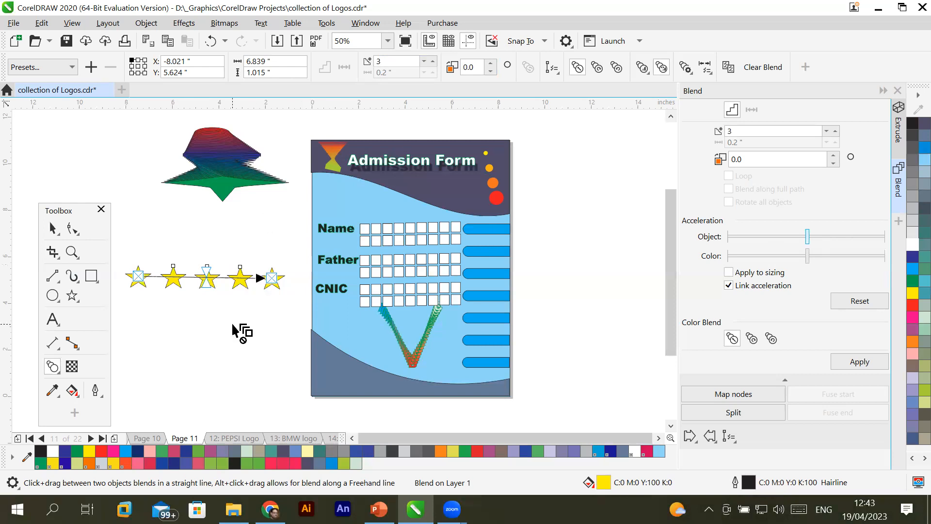
# Draw an ellipse about 4.65 by 4.26 inches below the row of stars and fill it dark blue (C100 M100)
pyautogui.click(53, 295)
pyautogui.moveTo(147, 322); pyautogui.dragTo(257, 421)
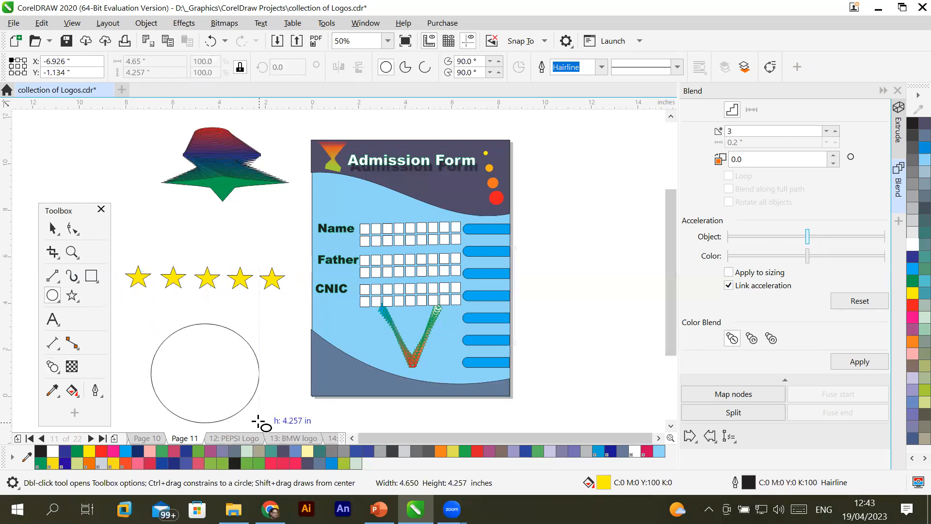
pyautogui.moveTo(262, 423); pyautogui.dragTo(260, 422)
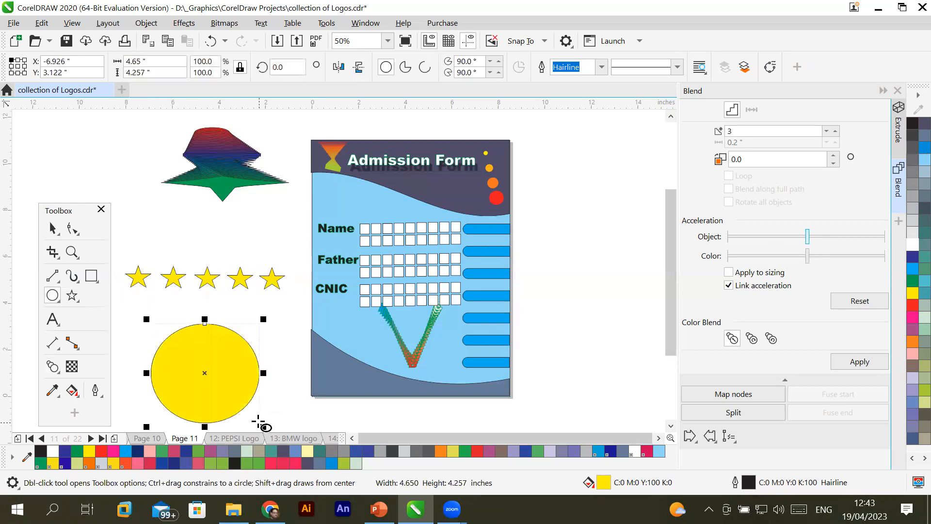
pyautogui.click(912, 257)
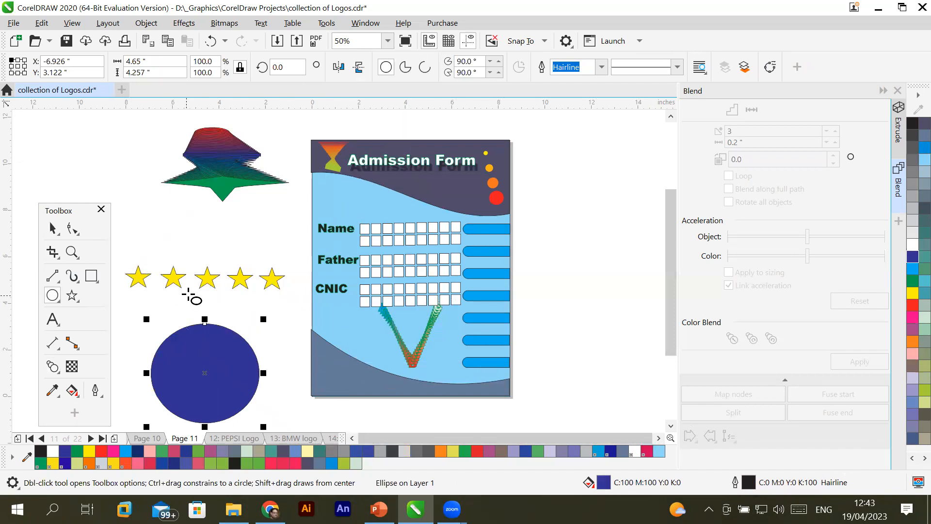
# Attach the five-star blend to the blue ellipse as its new path
pyautogui.click(53, 228)
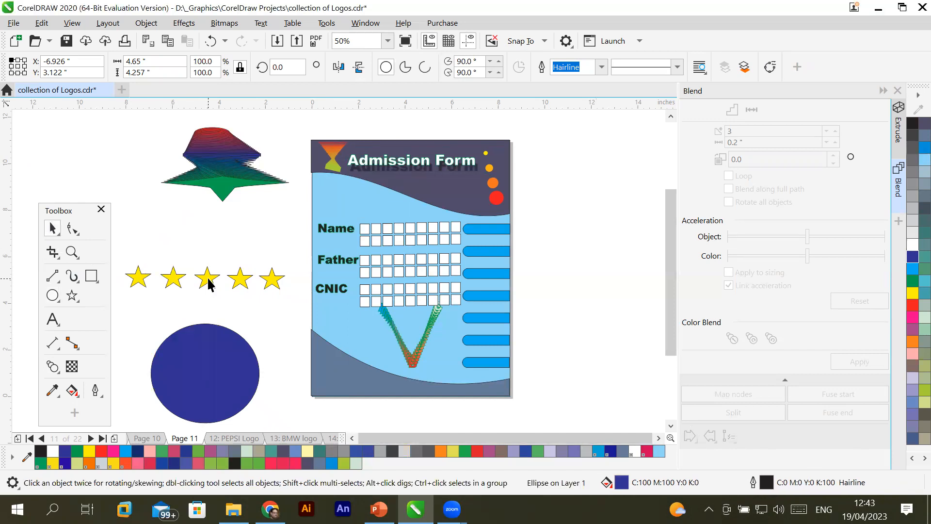
pyautogui.click(209, 284)
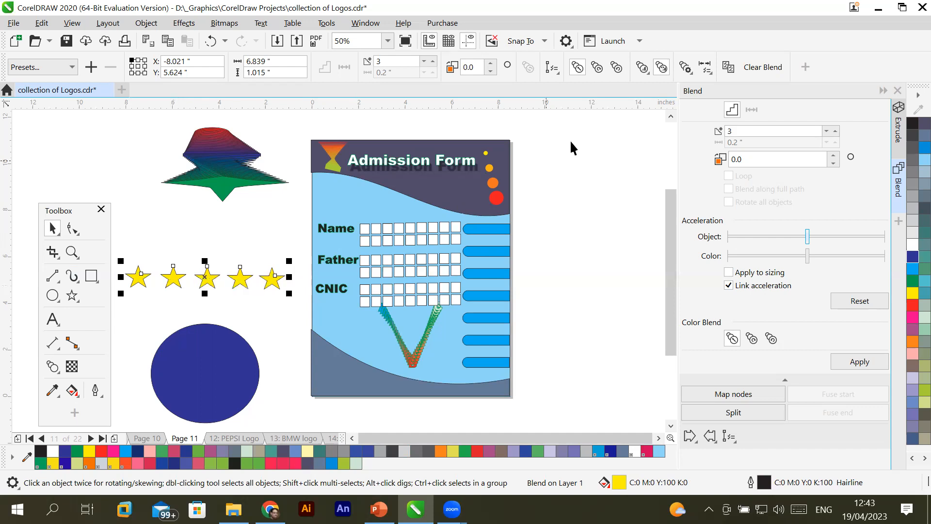
pyautogui.click(555, 73)
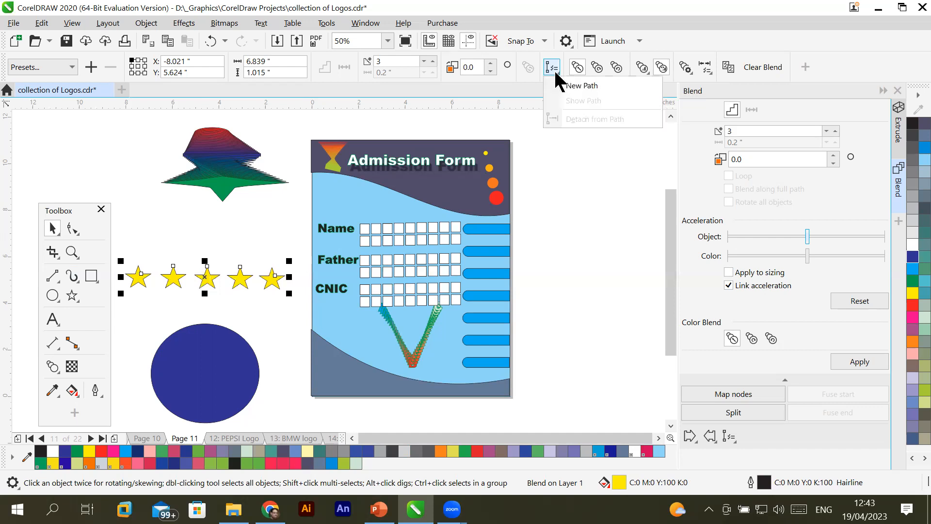
pyautogui.click(581, 87)
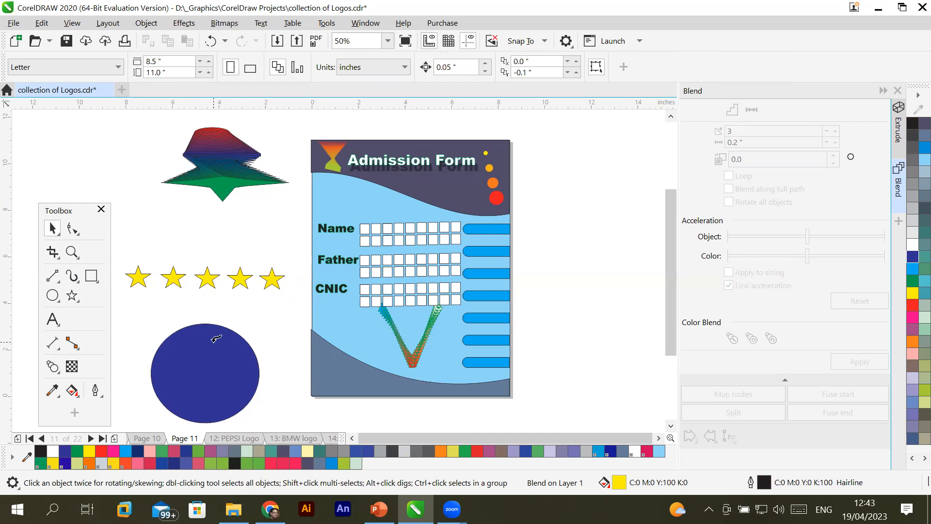
pyautogui.click(214, 340)
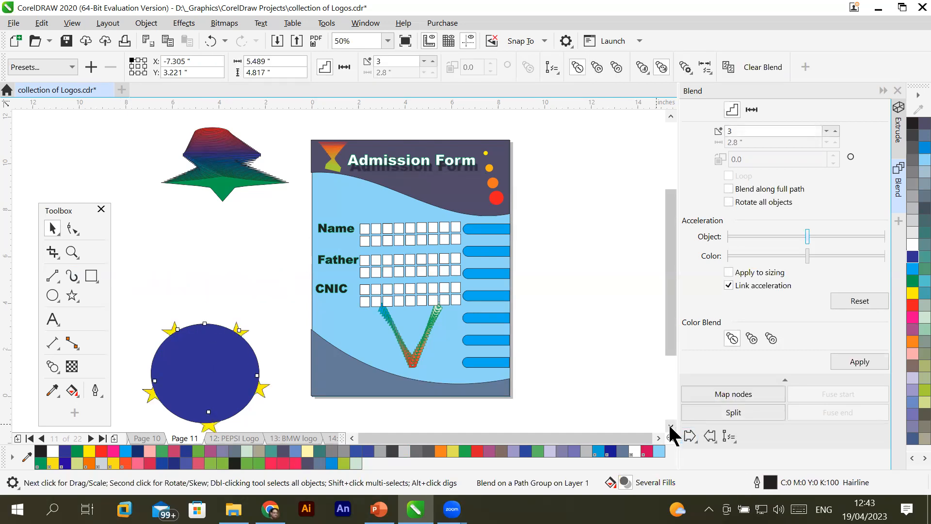
pyautogui.click(670, 425)
pyautogui.click(670, 426)
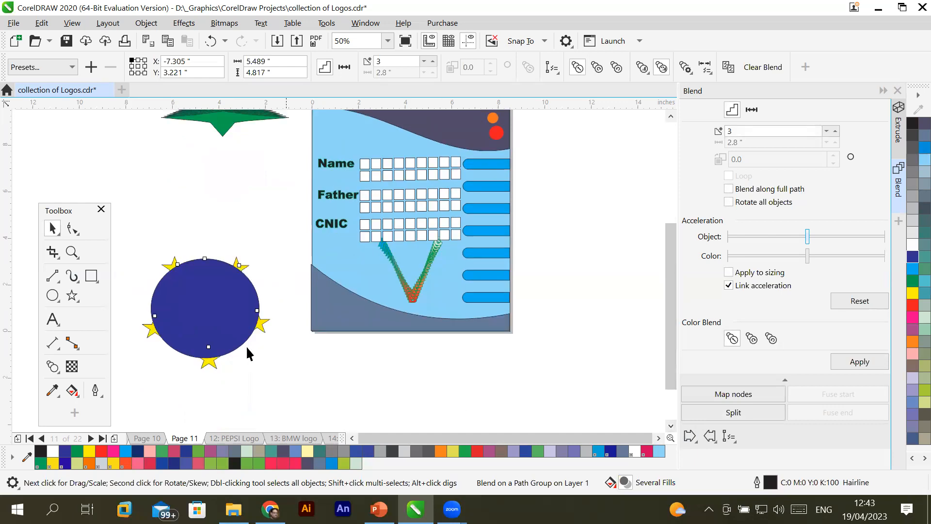
pyautogui.click(198, 301)
pyautogui.rightClick(199, 302)
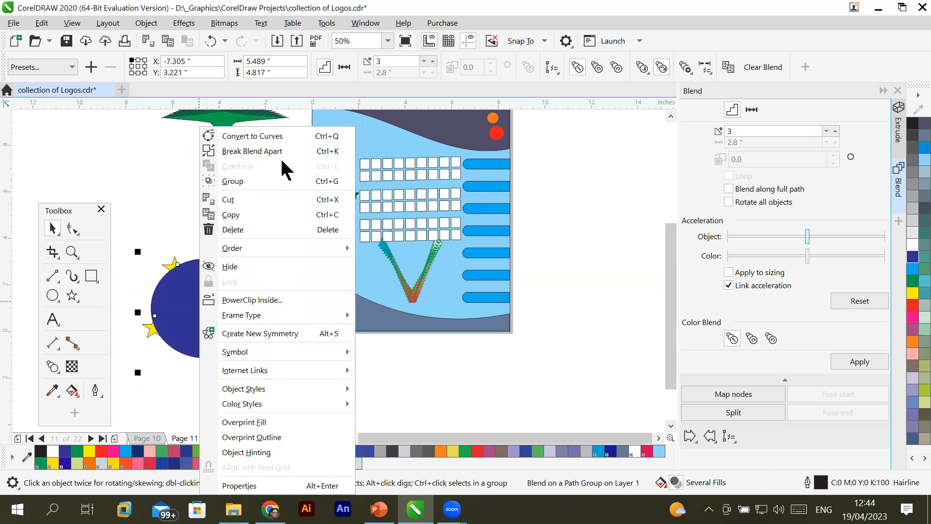
pyautogui.moveTo(280, 320)
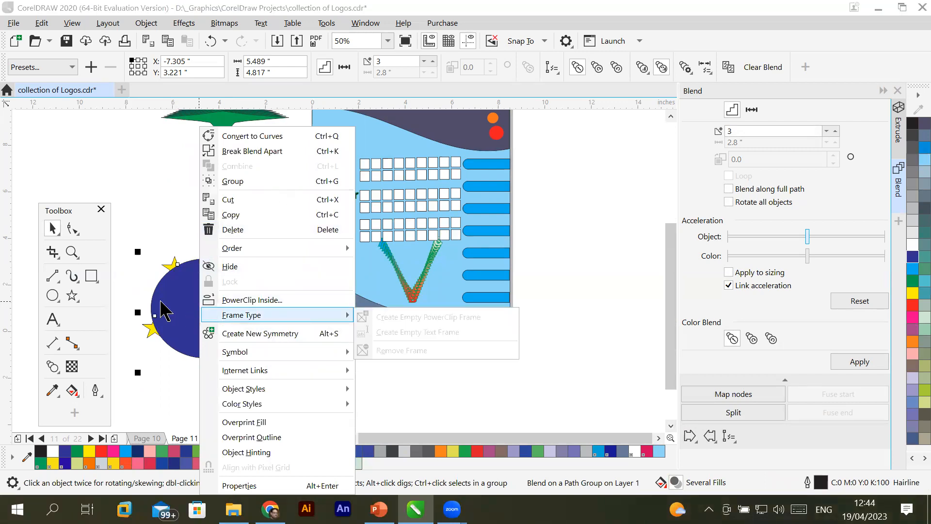
pyautogui.click(126, 354)
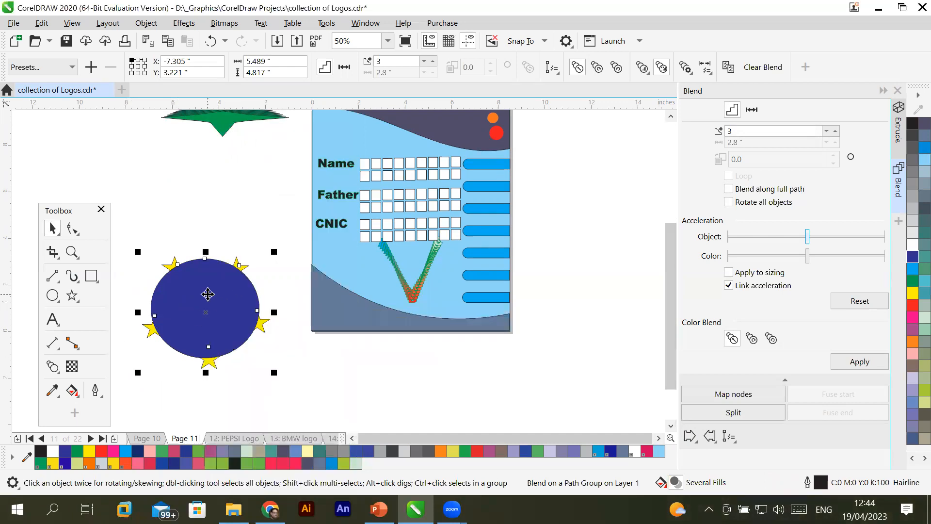
# Send the star blend to the back of the layer
pyautogui.click(258, 397)
pyautogui.click(261, 323)
pyautogui.rightClick(263, 323)
pyautogui.moveTo(363, 228)
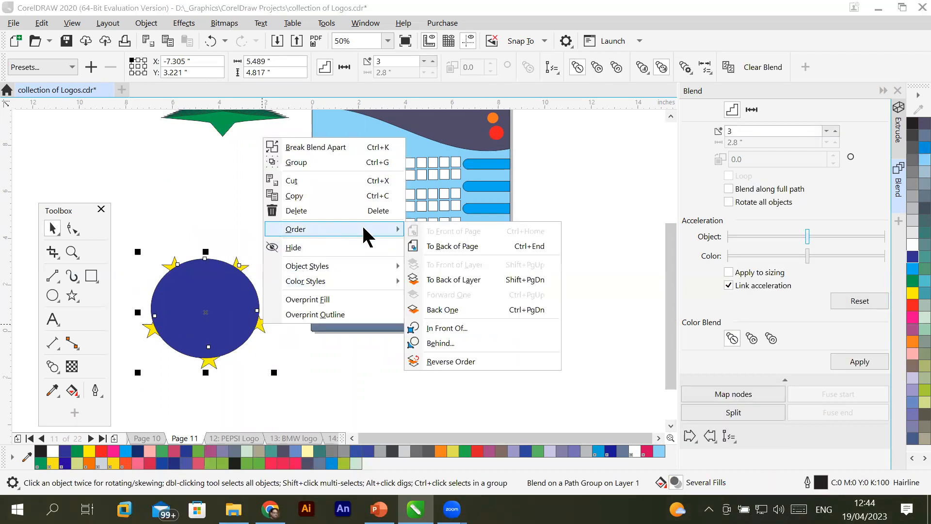
pyautogui.click(470, 286)
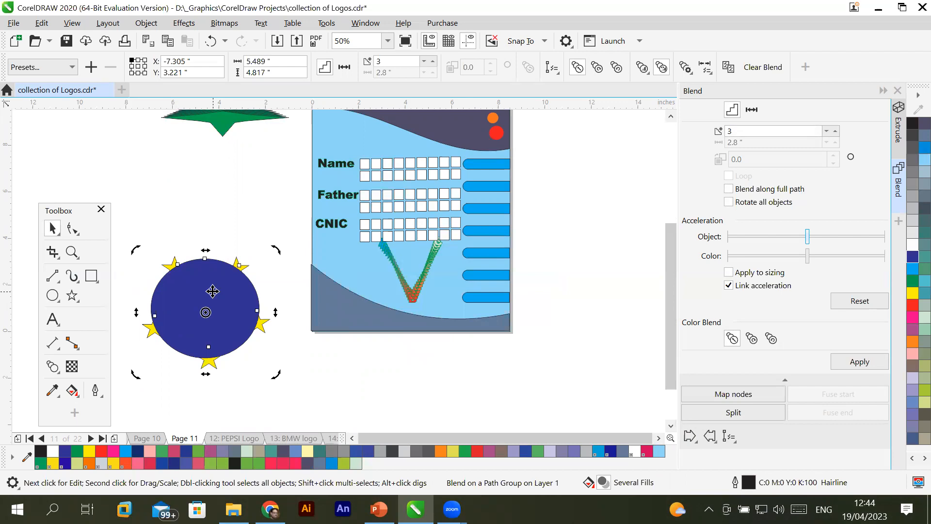
# Select only the blue ellipse and bring it to the front of the page
pyautogui.click(289, 406)
pyautogui.click(215, 315)
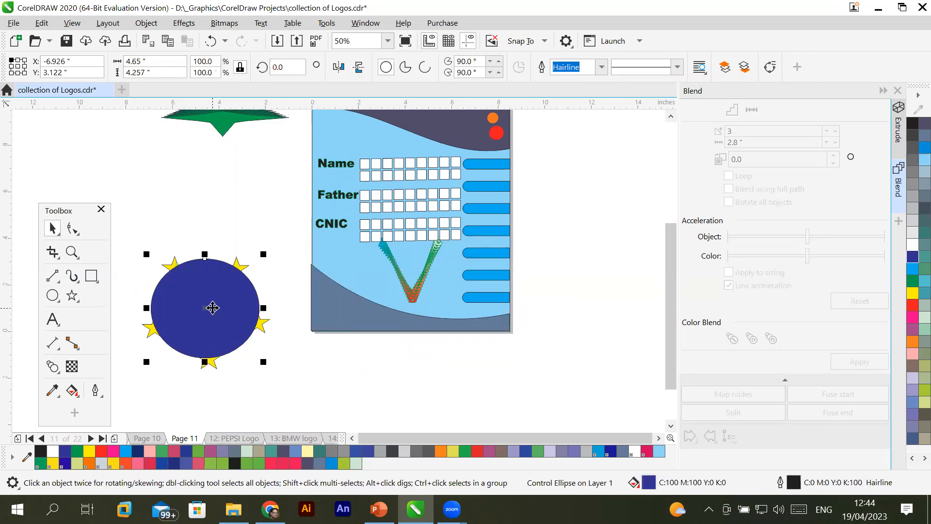
pyautogui.rightClick(215, 317)
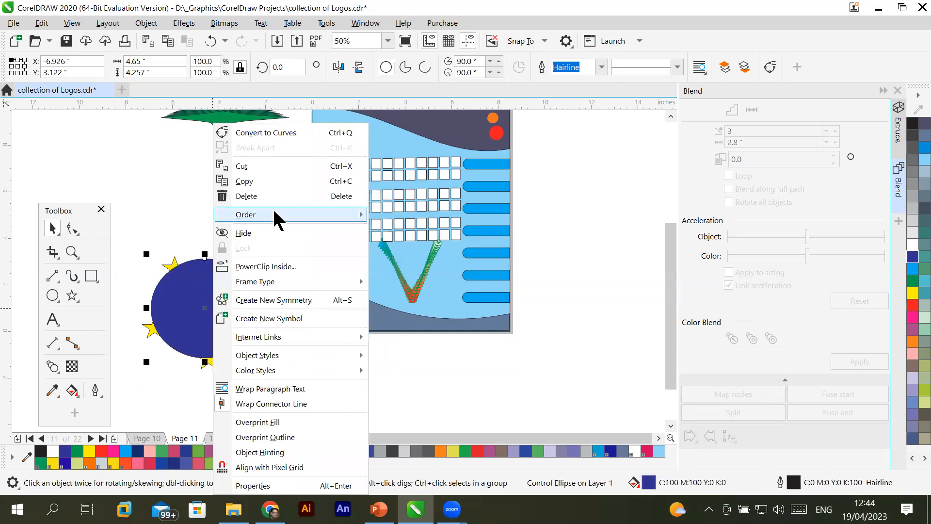
pyautogui.moveTo(281, 215)
pyautogui.click(391, 219)
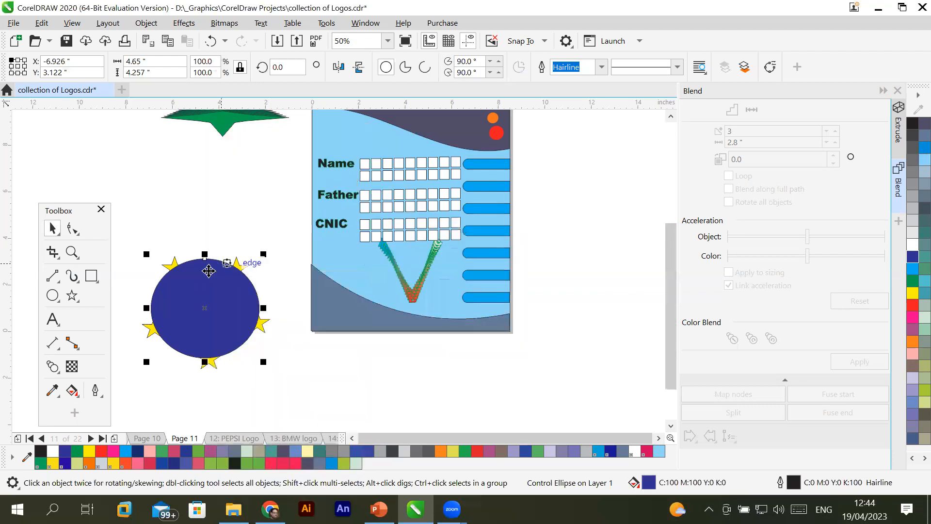
# Send the blue ellipse to the back of the page so it sits behind the stars
pyautogui.rightClick(202, 275)
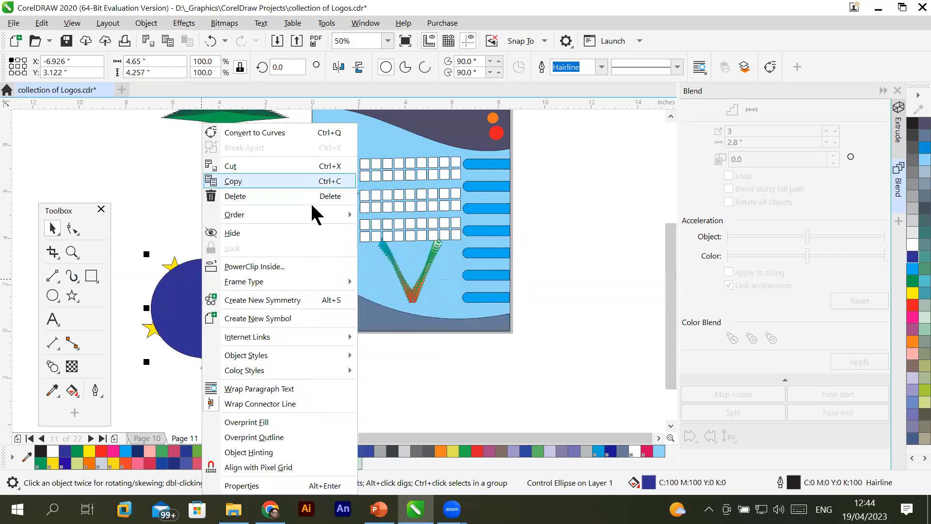
pyautogui.moveTo(310, 217)
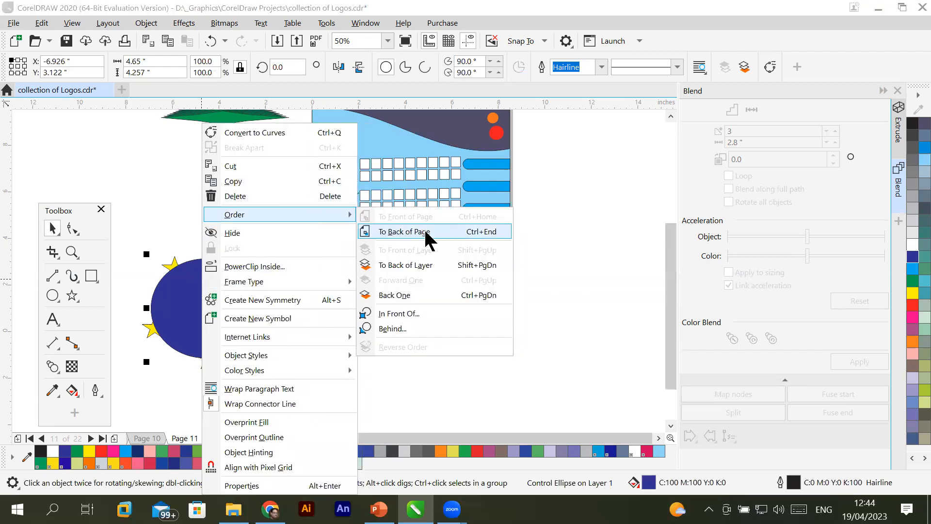
pyautogui.click(404, 232)
pyautogui.click(316, 364)
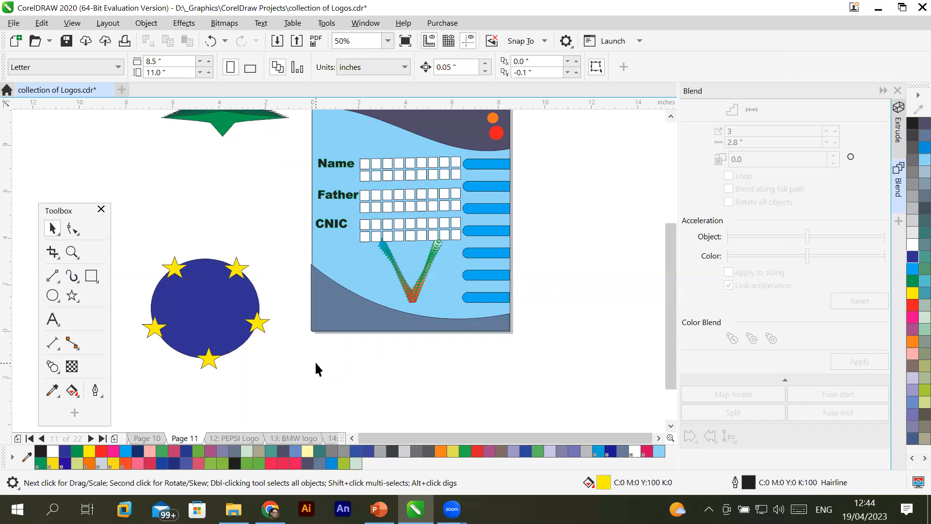
# Draw a yellow upright rectangle about 0.41 by 1.6 inches below the form and place a copy about 12 inches to its right
pyautogui.click(92, 276)
pyautogui.moveTo(324, 358); pyautogui.dragTo(333, 395)
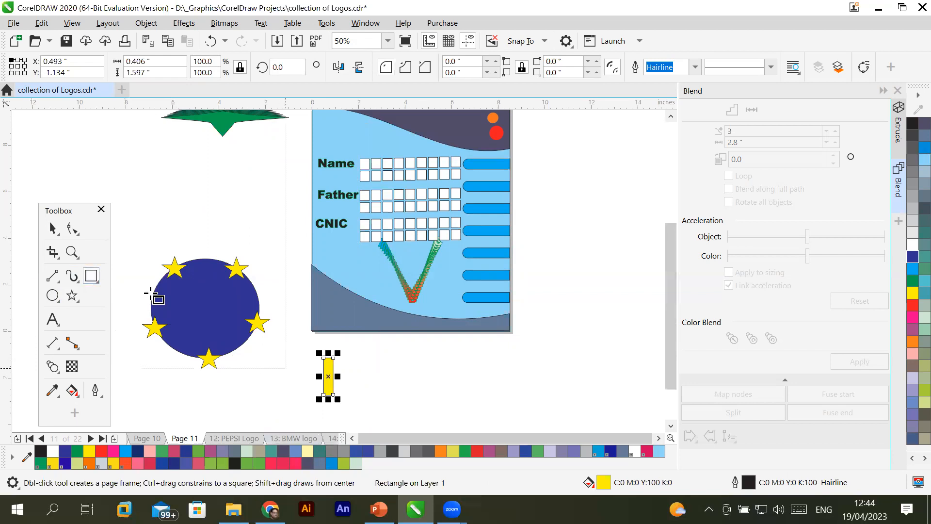
pyautogui.press('space')
pyautogui.moveTo(332, 377); pyautogui.dragTo(611, 373)
# Blend the left yellow rectangle into the right one in a straight line with 20 steps
pyautogui.click(329, 385)
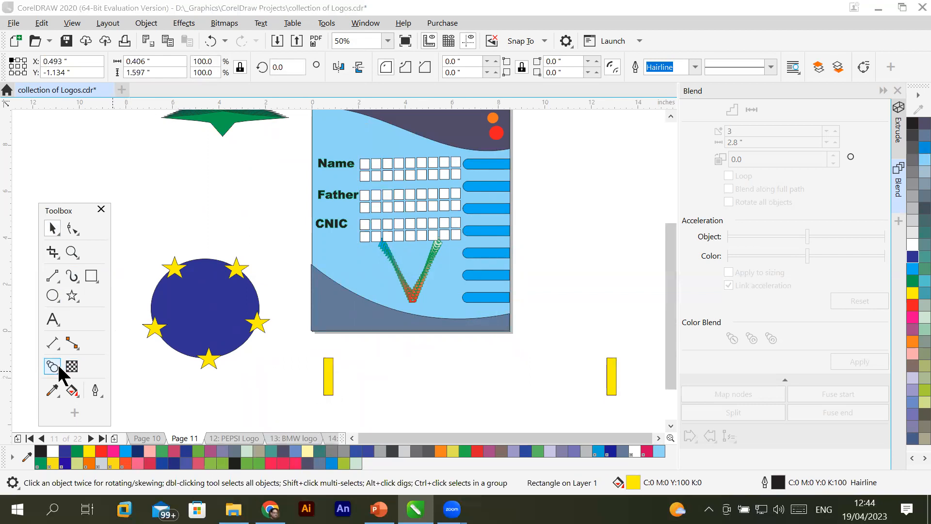
pyautogui.click(52, 366)
pyautogui.moveTo(328, 380); pyautogui.dragTo(612, 378)
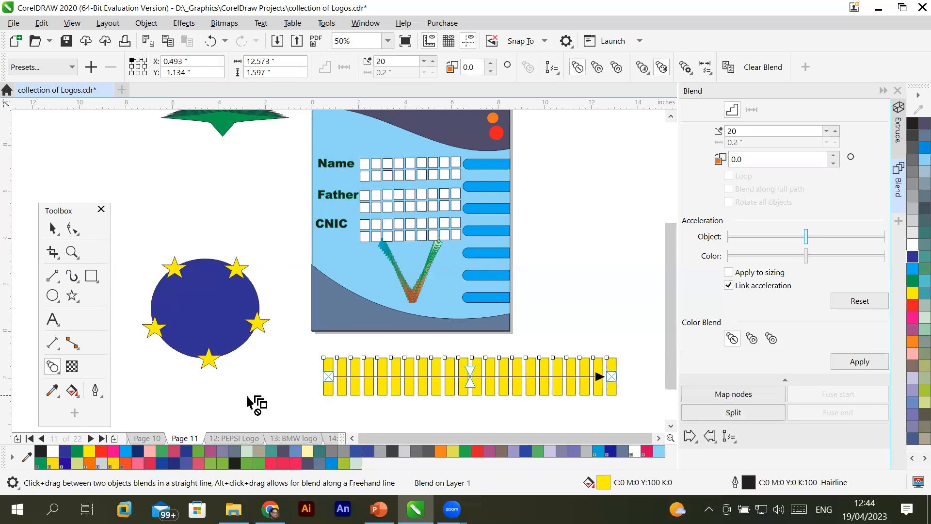
pyautogui.click(52, 228)
pyautogui.click(293, 394)
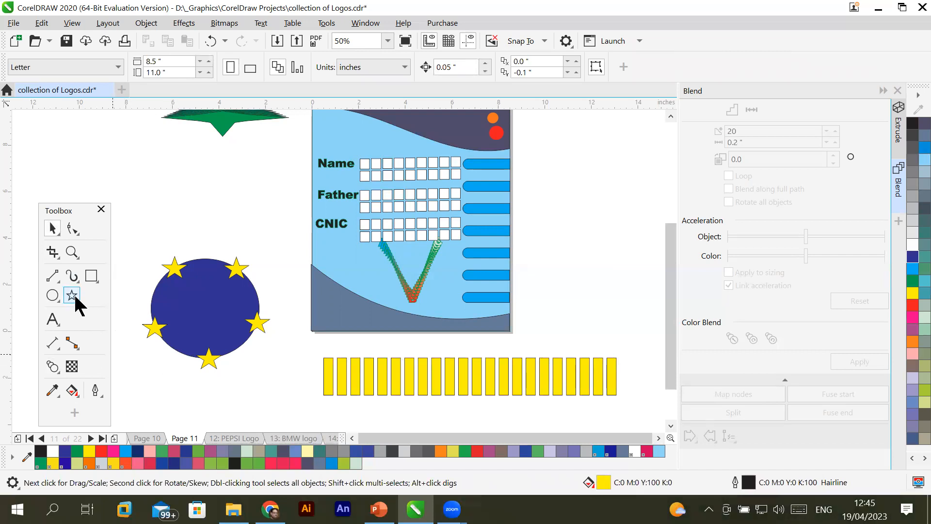
# Draw an open five-node path about 11.19 by 4.99 inches with the Pen tool, curved at its upper right end and running left above the yellow bars
pyautogui.click(54, 276)
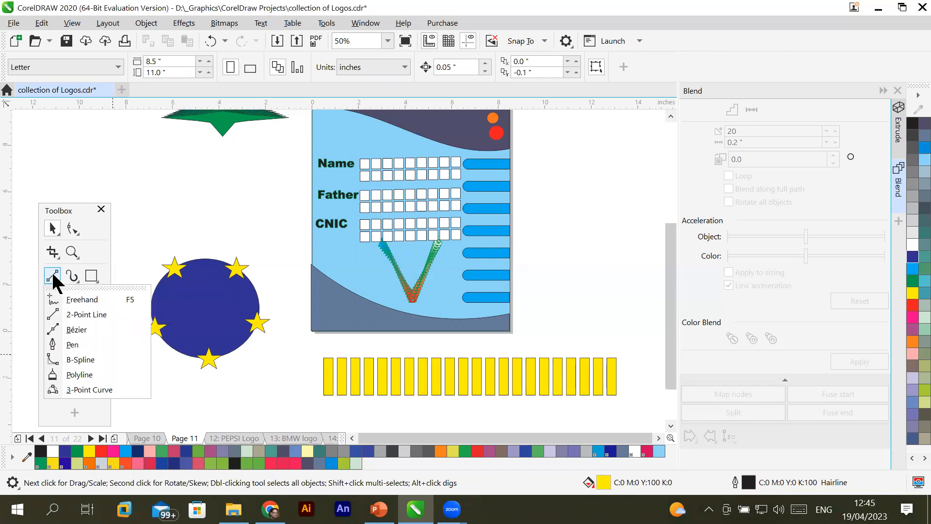
pyautogui.click(86, 343)
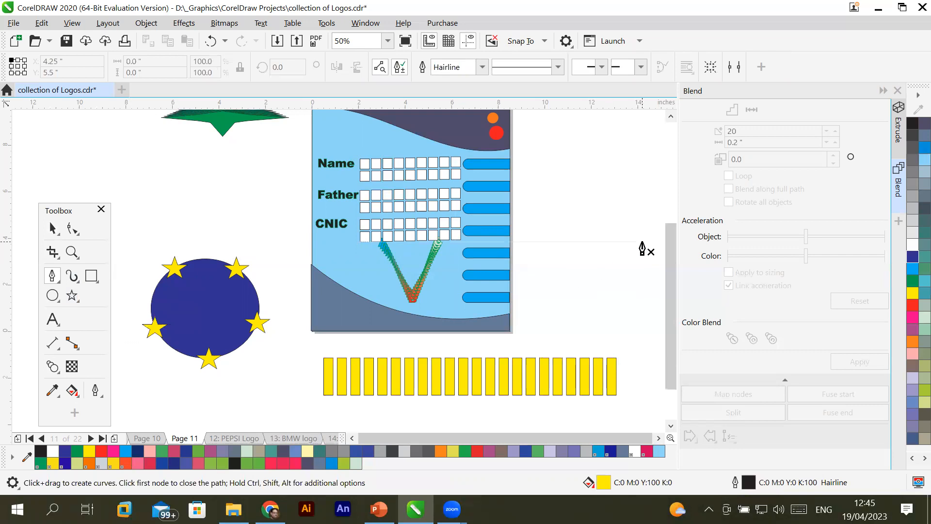
pyautogui.moveTo(643, 242); pyautogui.dragTo(647, 276)
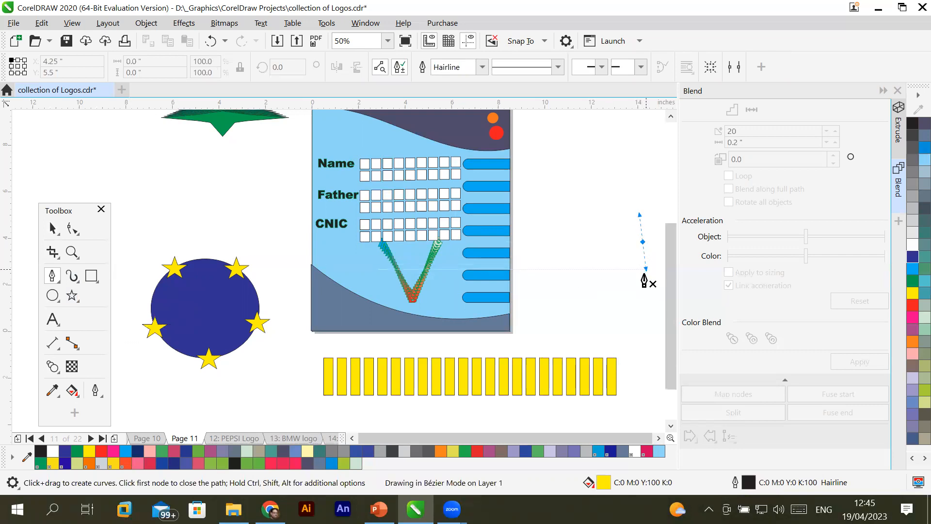
pyautogui.click(574, 301)
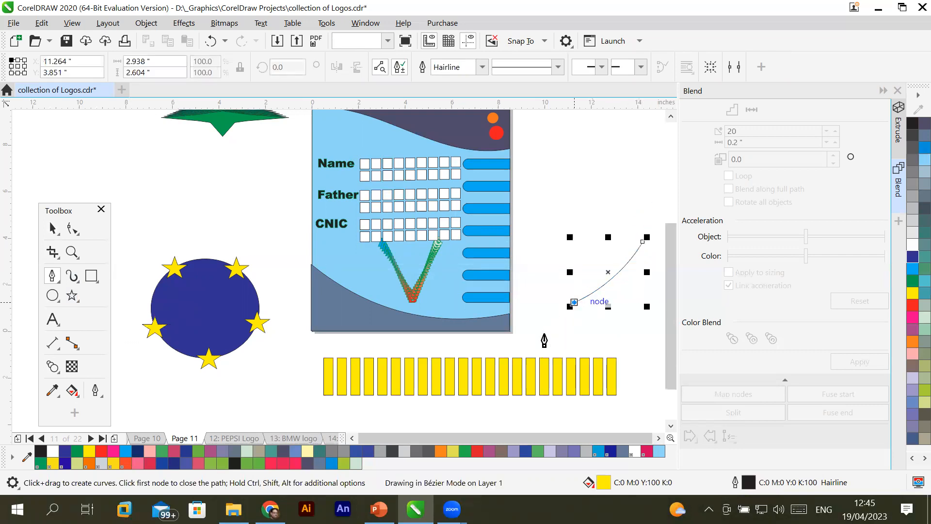
pyautogui.click(558, 350)
pyautogui.click(461, 340)
pyautogui.click(382, 358)
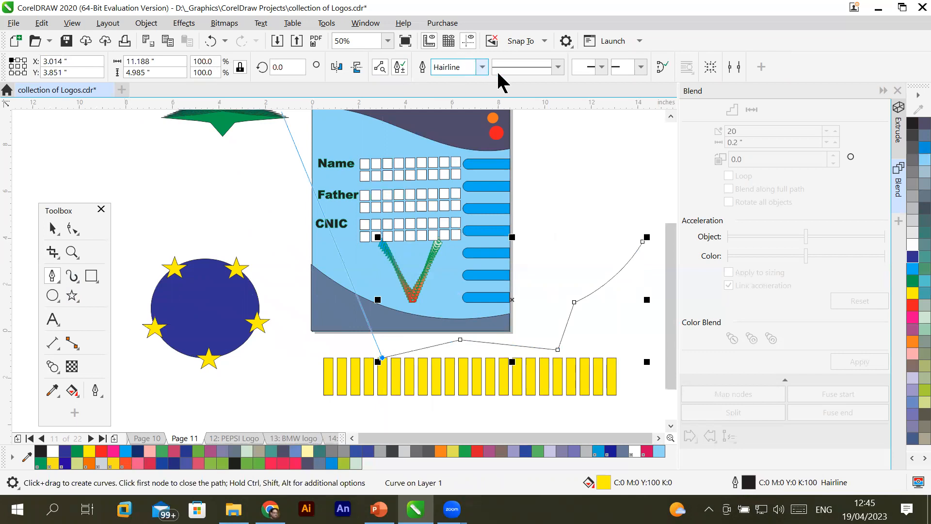
# Set the open path's outline width to 8 pt and move the path below the row of yellow bars
pyautogui.click(558, 68)
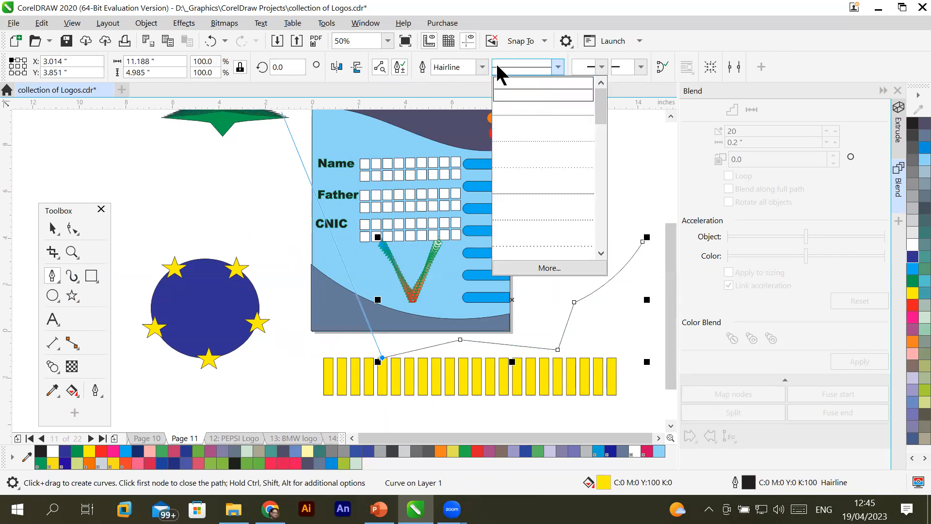
pyautogui.click(482, 67)
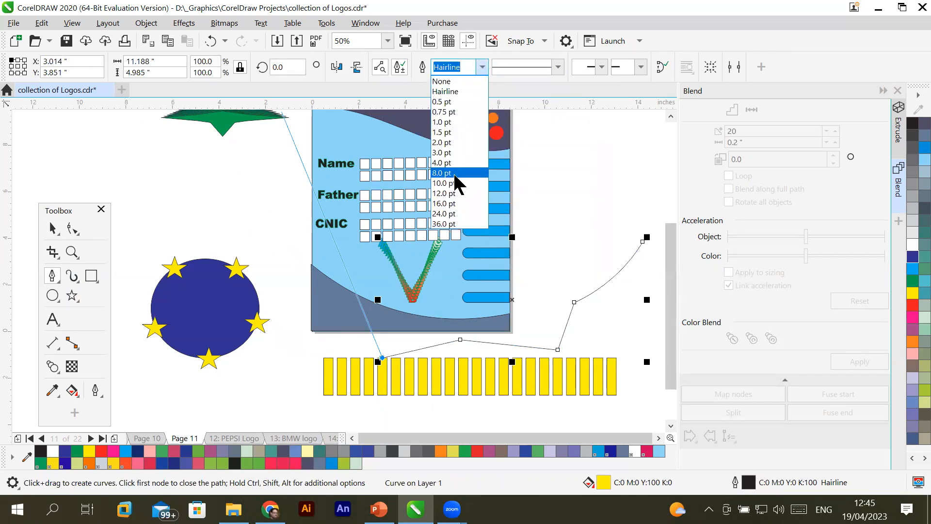
pyautogui.click(455, 174)
pyautogui.click(52, 229)
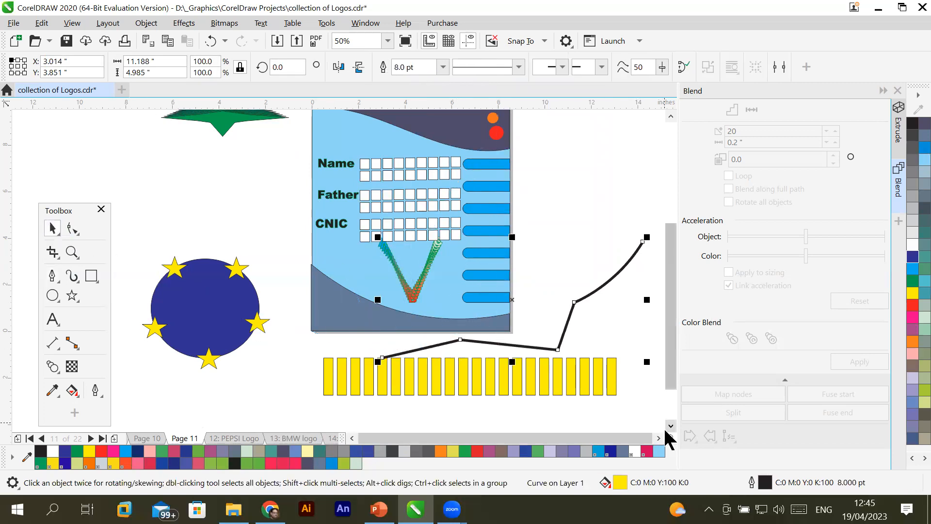
pyautogui.scroll(-3, 671, 426)
pyautogui.moveTo(556, 226); pyautogui.dragTo(432, 386)
# Attach the yellow bar blend to the thick black open path as its new path
pyautogui.click(431, 269)
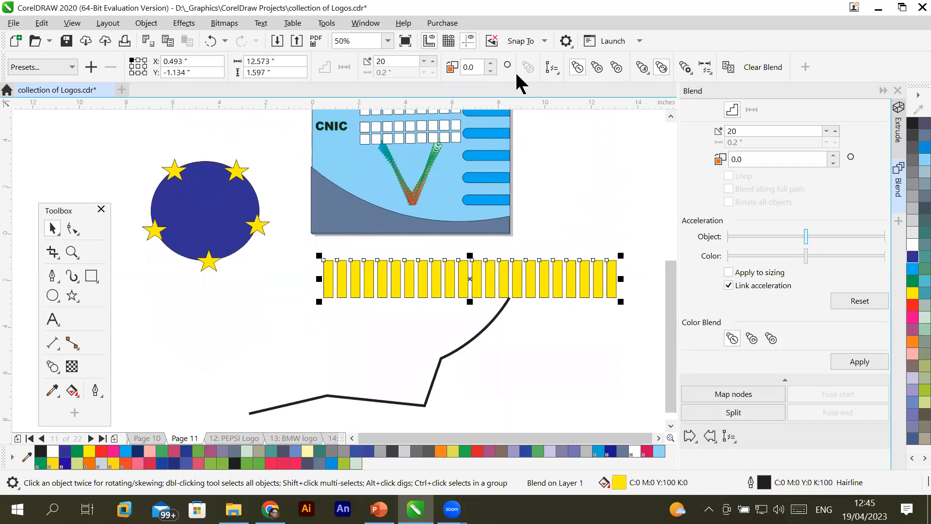
pyautogui.click(553, 68)
pyautogui.click(574, 88)
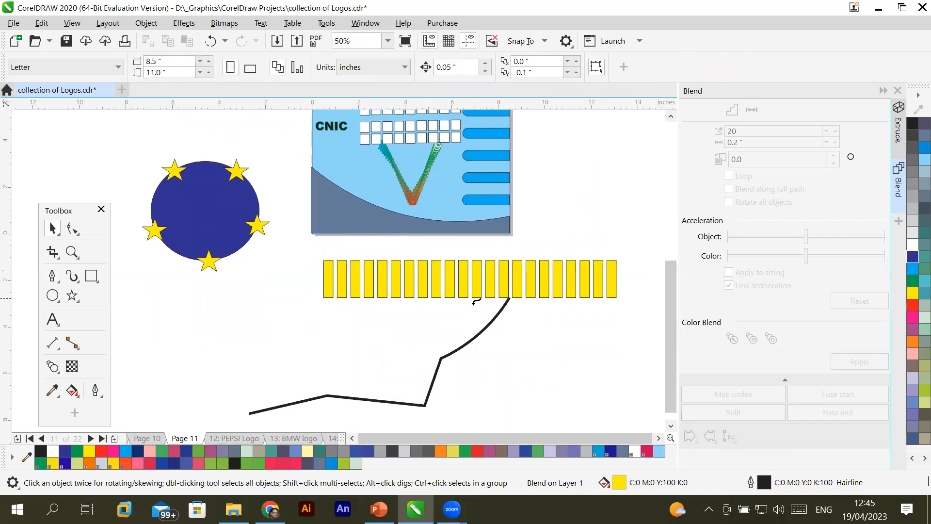
pyautogui.click(474, 333)
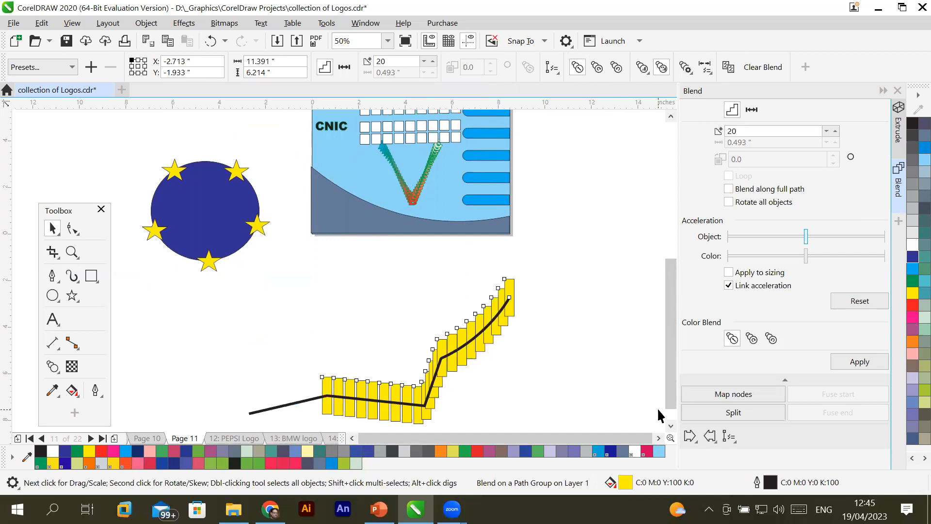
pyautogui.click(553, 68)
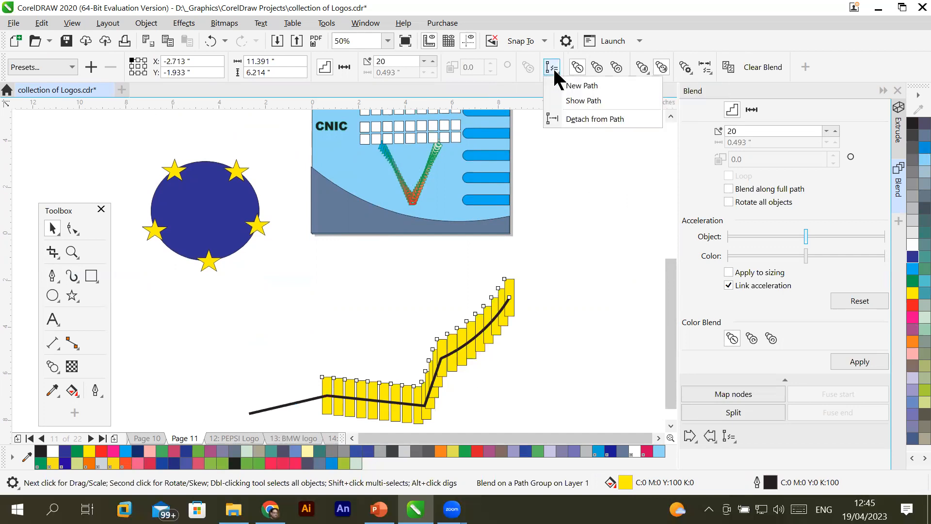
pyautogui.click(553, 67)
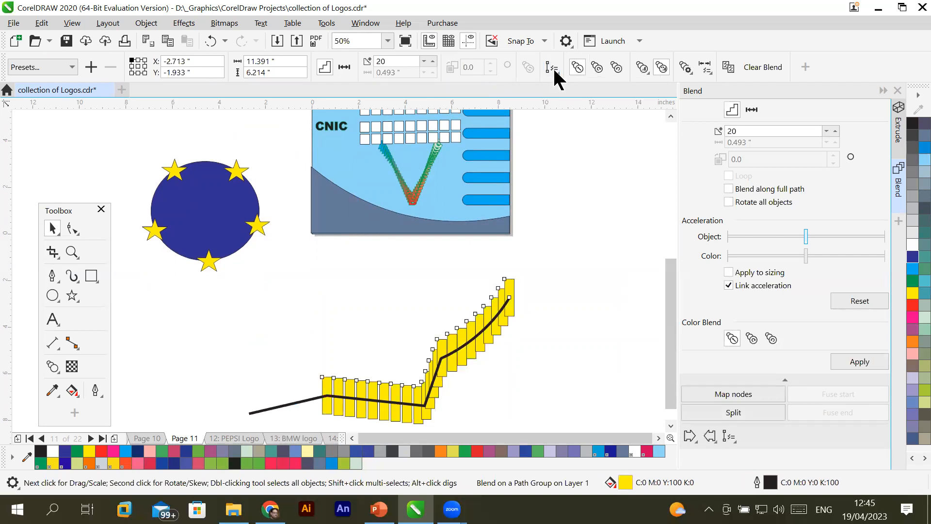
pyautogui.click(644, 68)
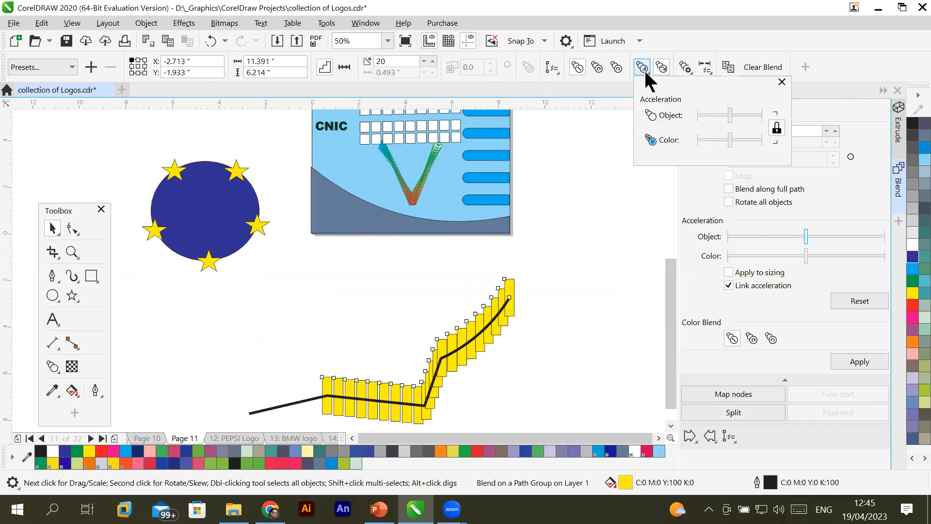
pyautogui.click(644, 69)
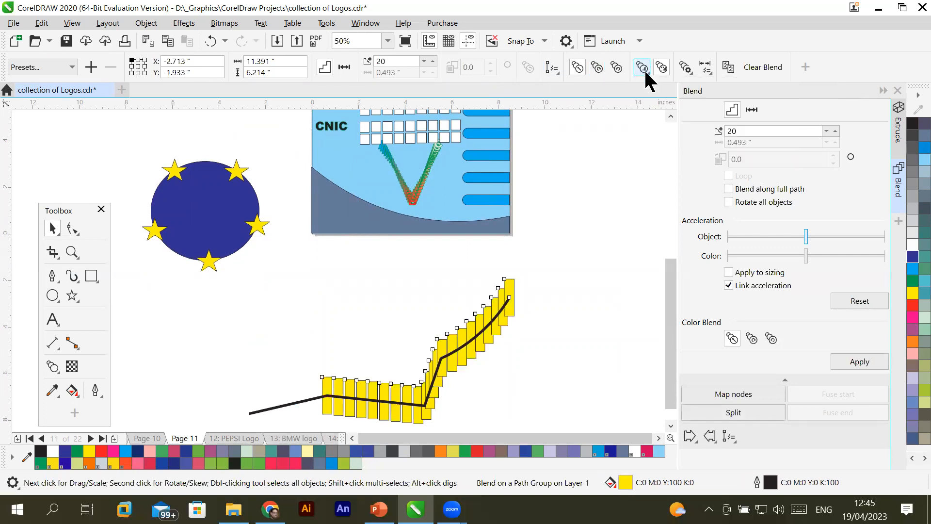
# Spread the yellow bar blend along the full length of the black path
pyautogui.click(690, 68)
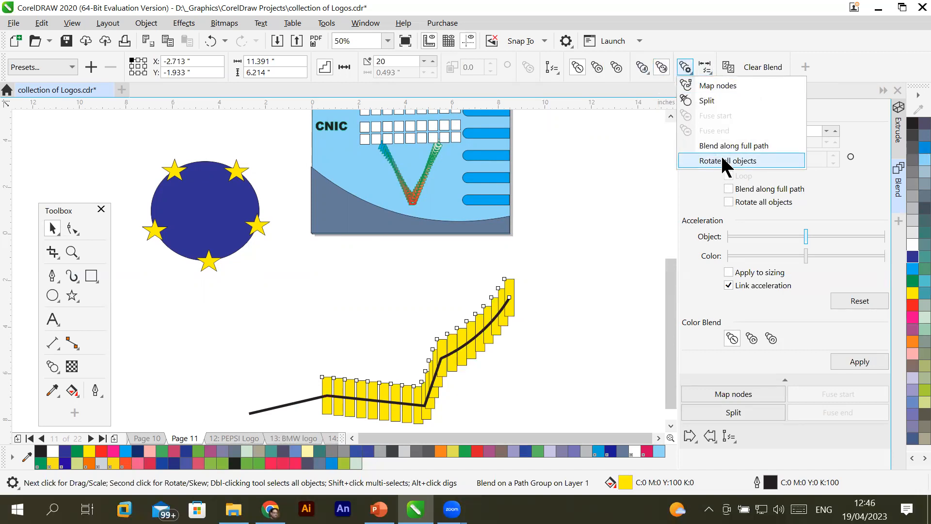
pyautogui.click(782, 145)
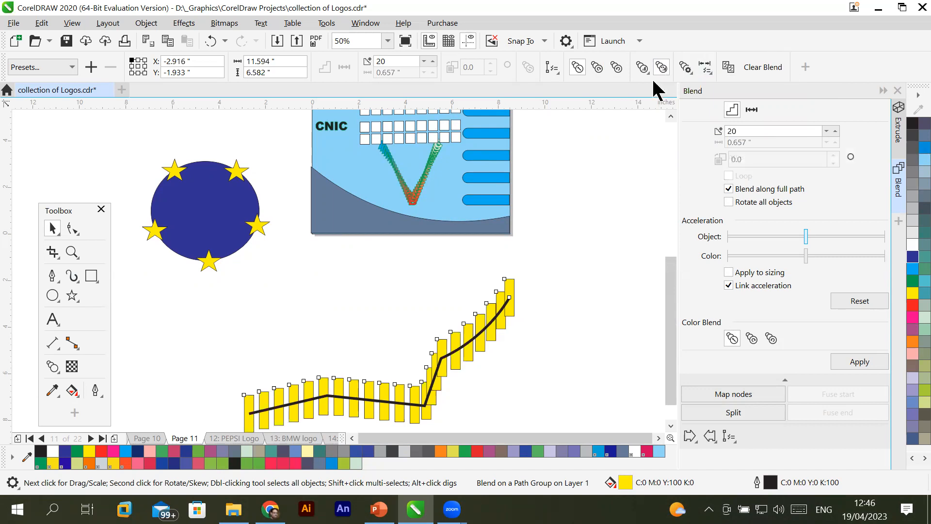
# Rotate all objects of the yellow bar blend to follow the path and inspect the bars closely
pyautogui.click(685, 68)
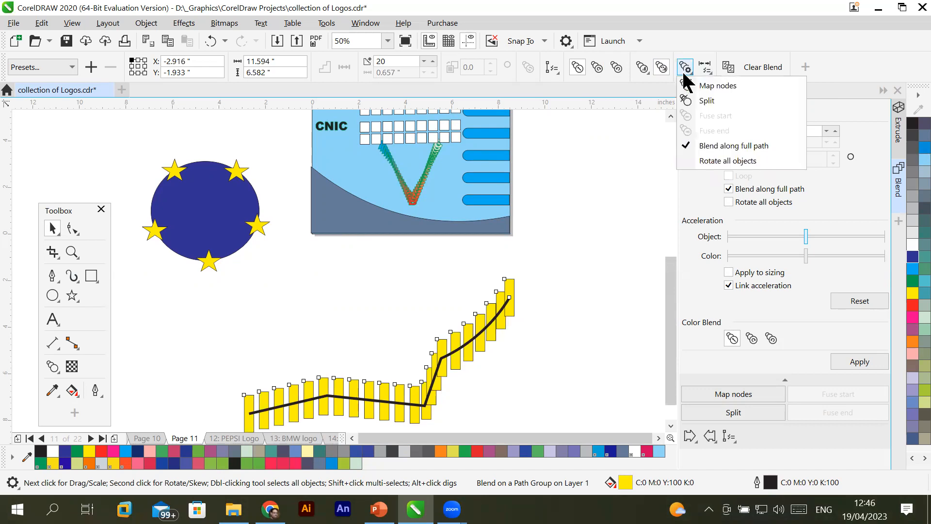
pyautogui.click(746, 161)
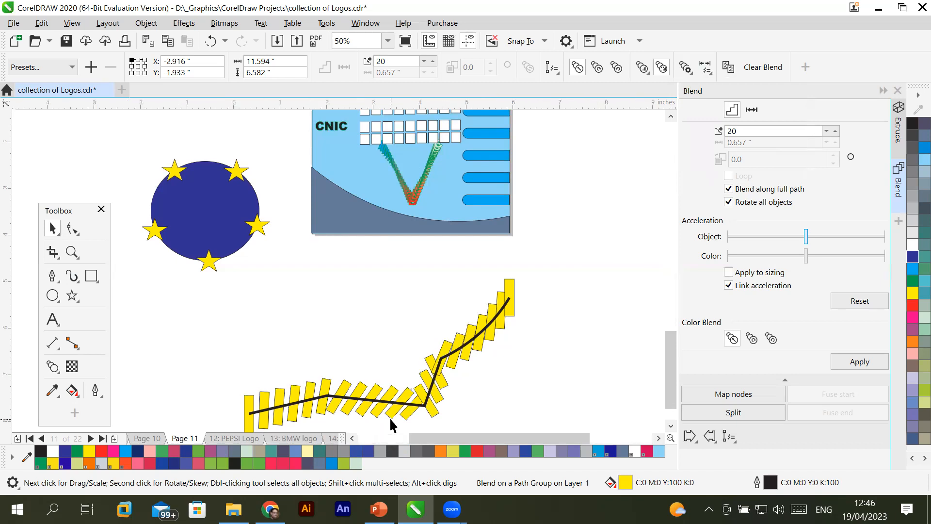
pyautogui.scroll(2, 393, 422)
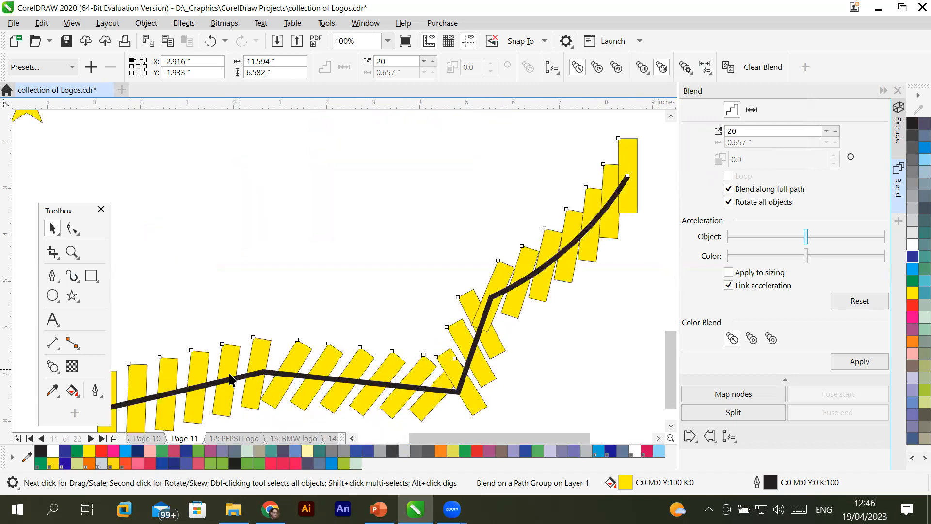
pyautogui.scroll(-2, 272, 349)
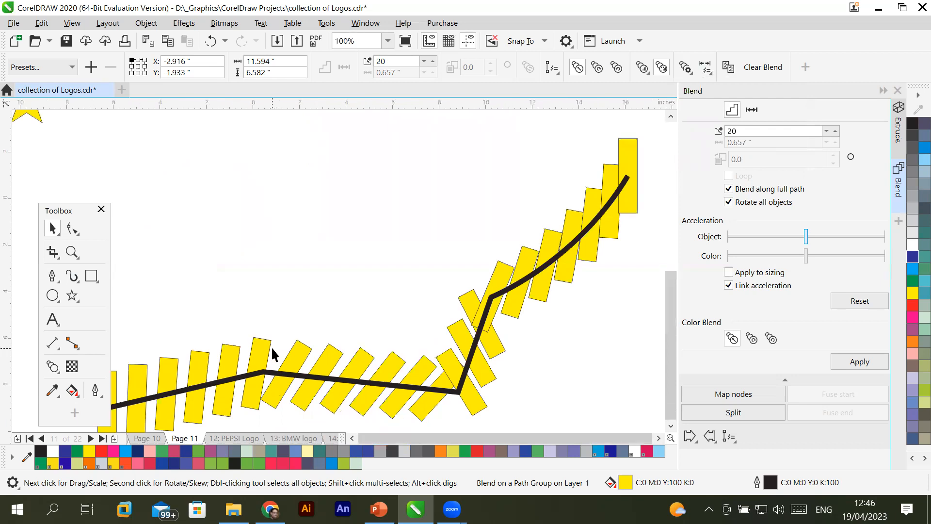
# Turn off the rotation of all objects in the yellow bar blend
pyautogui.click(707, 71)
pyautogui.click(685, 67)
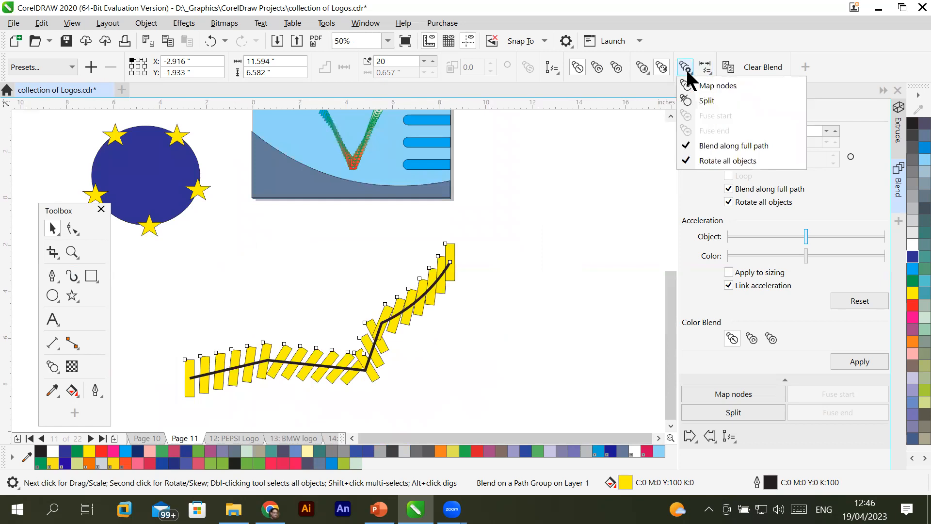
pyautogui.click(728, 162)
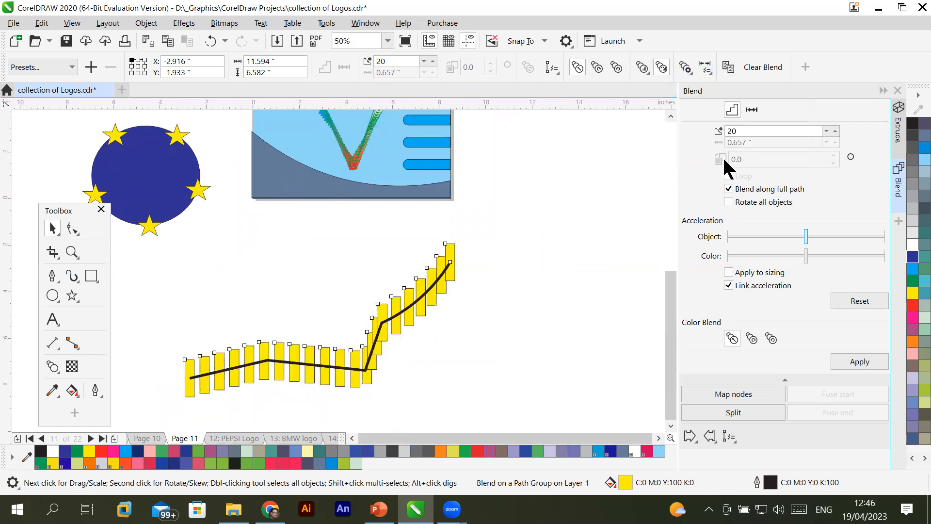
# Shorten the control rectangle at the path's upper right end to about 0.79 inches high, keeping its width
pyautogui.click(453, 250)
pyautogui.click(482, 239)
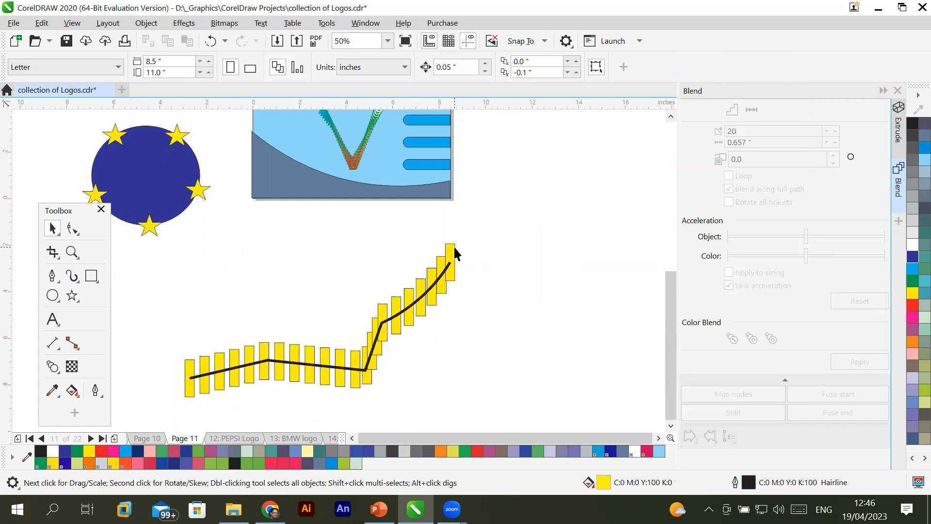
pyautogui.click(452, 245)
pyautogui.moveTo(451, 241); pyautogui.dragTo(451, 272)
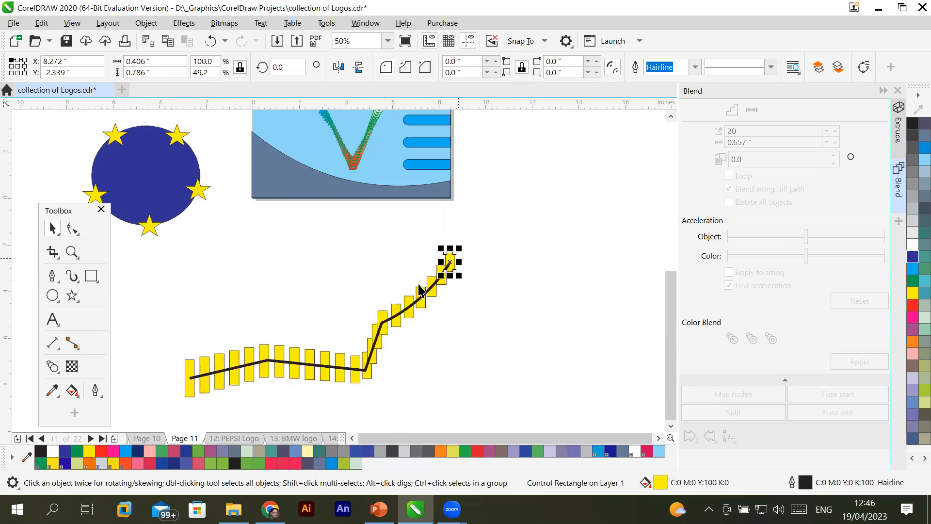
# Tilt the control rectangle at the path's left end counterclockwise so the blended bars slant
pyautogui.click(187, 365)
pyautogui.click(185, 362)
pyautogui.moveTo(178, 354); pyautogui.dragTo(160, 357)
pyautogui.click(467, 390)
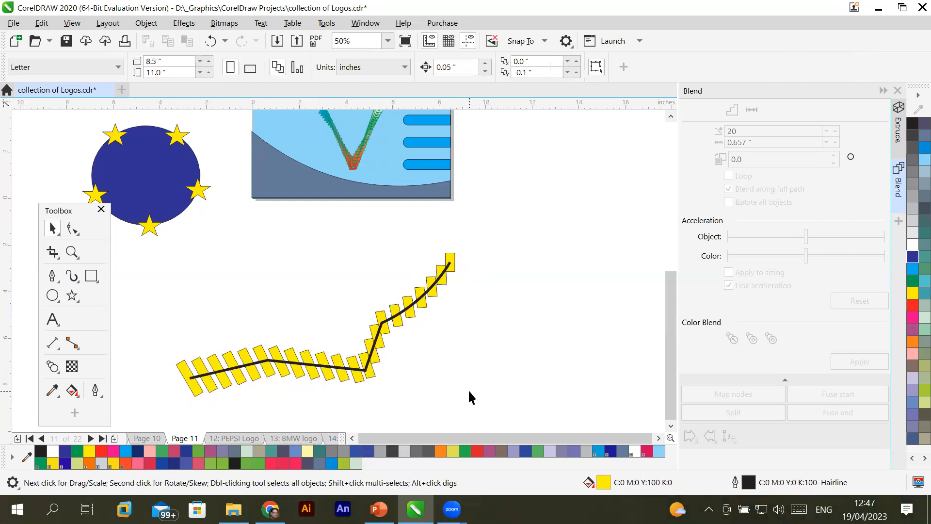
pyautogui.click(413, 304)
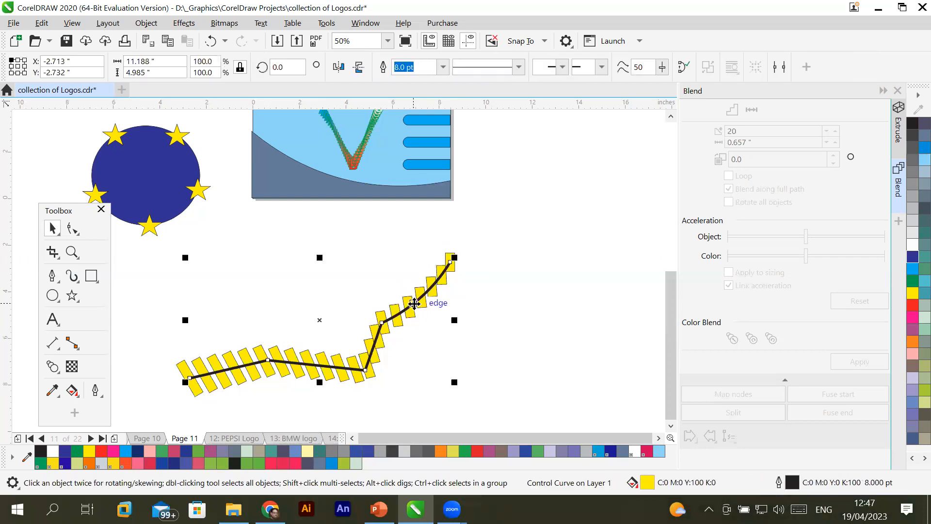
pyautogui.rightClick(414, 305)
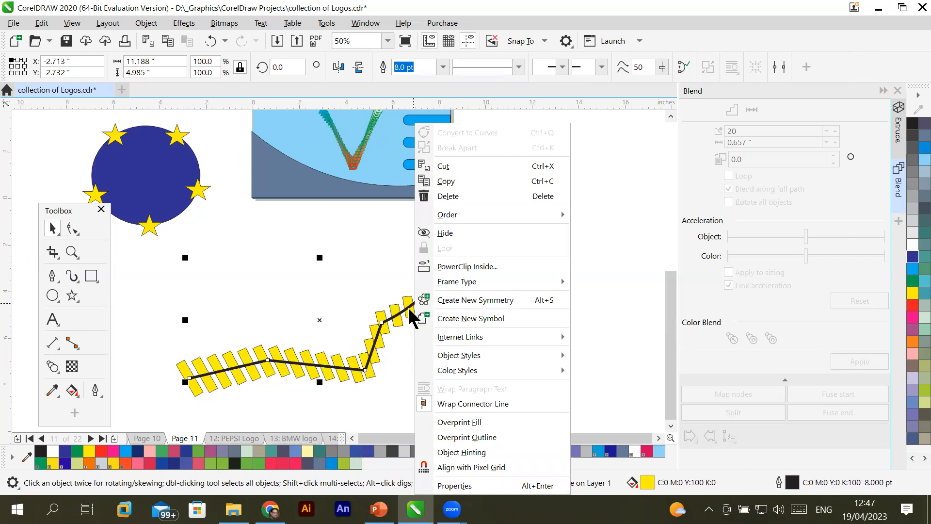
pyautogui.click(127, 280)
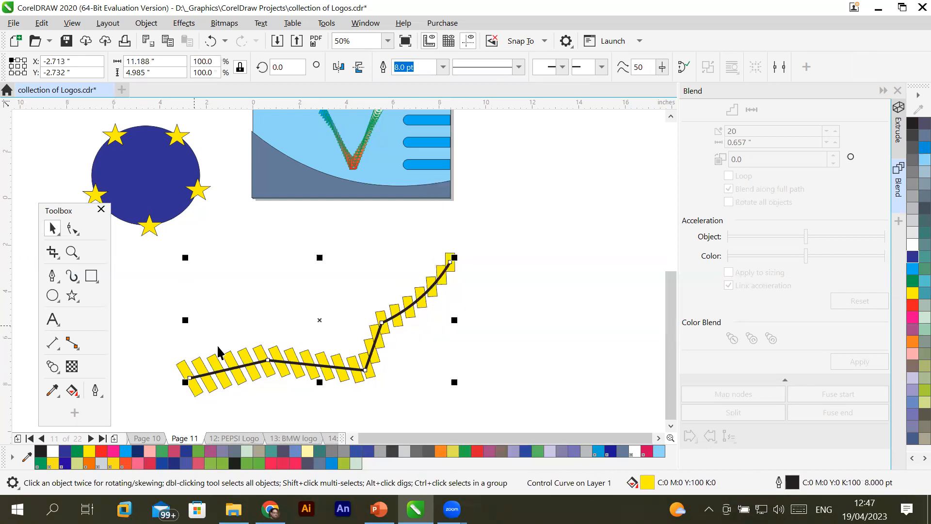
pyautogui.click(130, 308)
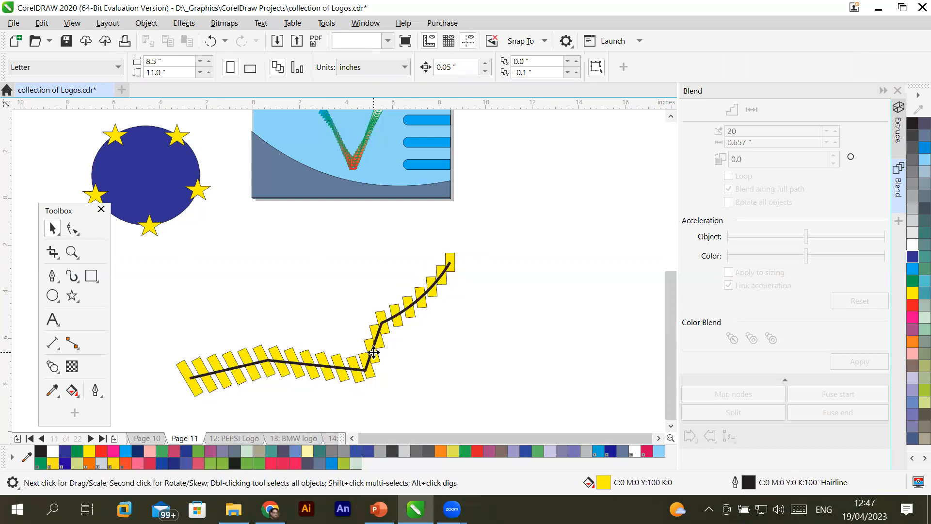
pyautogui.click(371, 354)
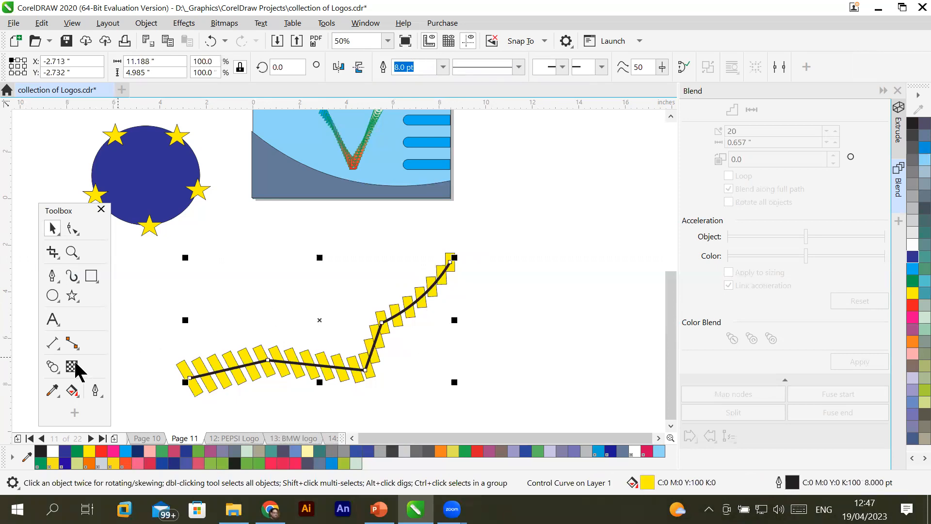
pyautogui.click(48, 365)
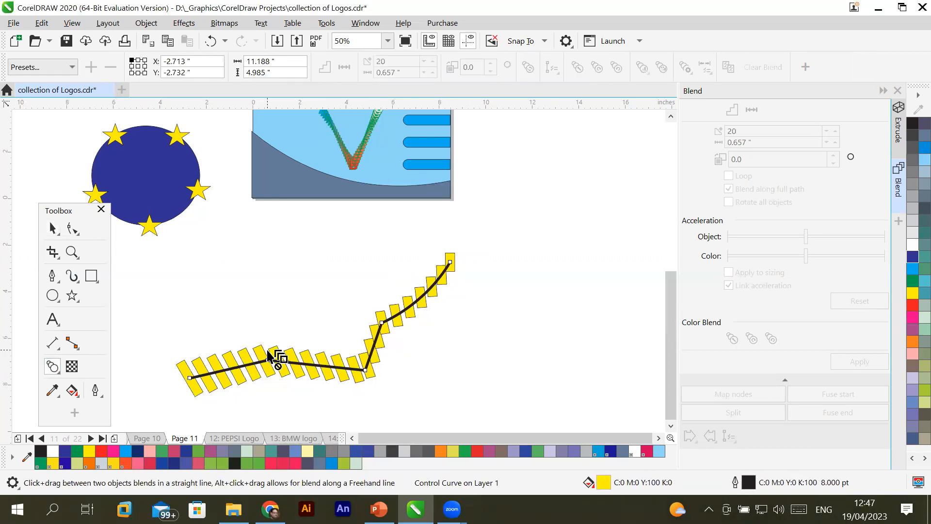
pyautogui.click(55, 227)
pyautogui.press('space')
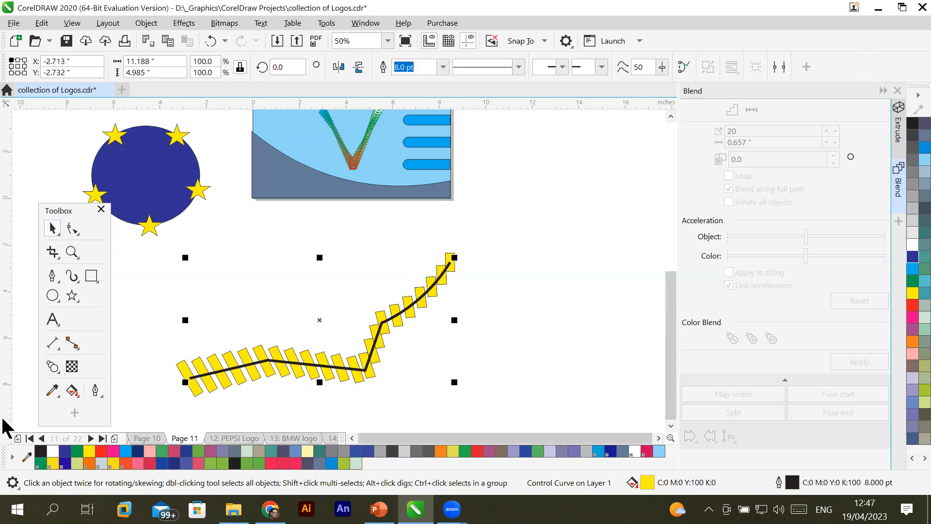
pyautogui.click(161, 282)
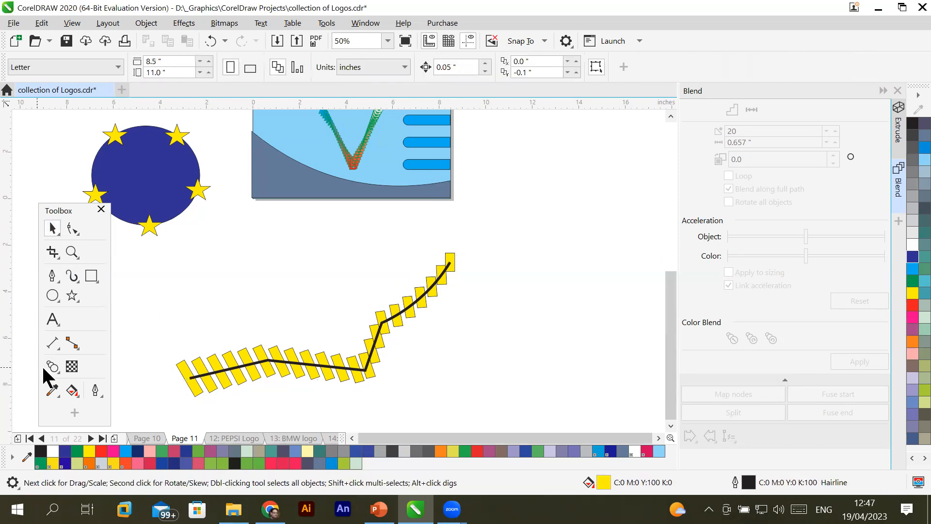
pyautogui.press('space')
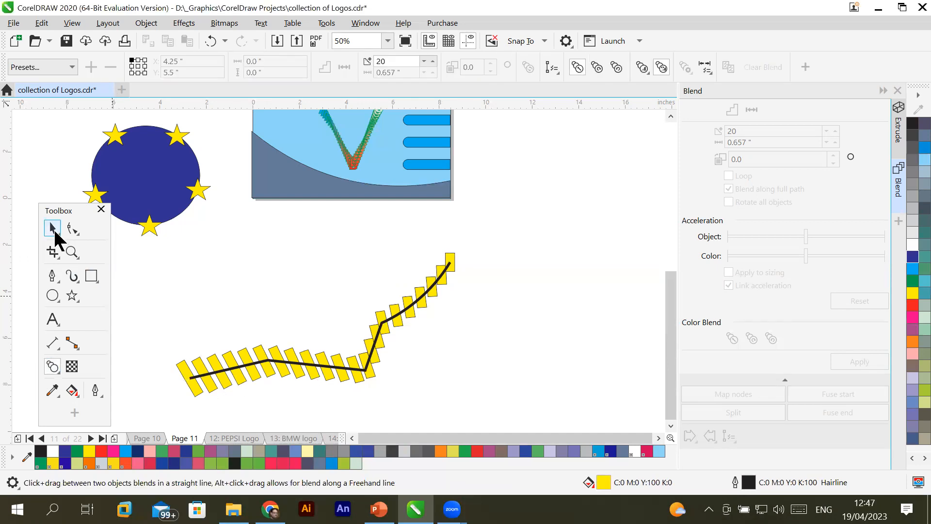
pyautogui.click(53, 228)
pyautogui.moveTo(132, 247); pyautogui.dragTo(492, 421)
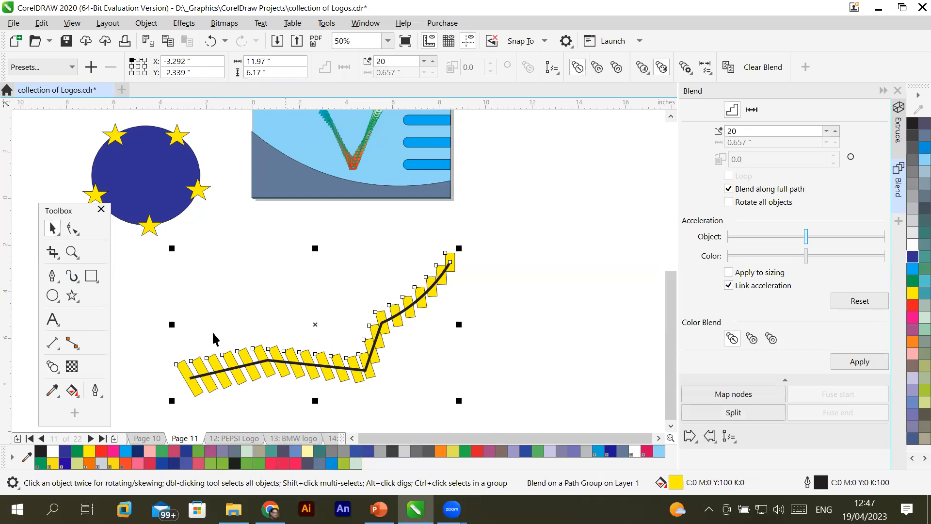
pyautogui.click(690, 71)
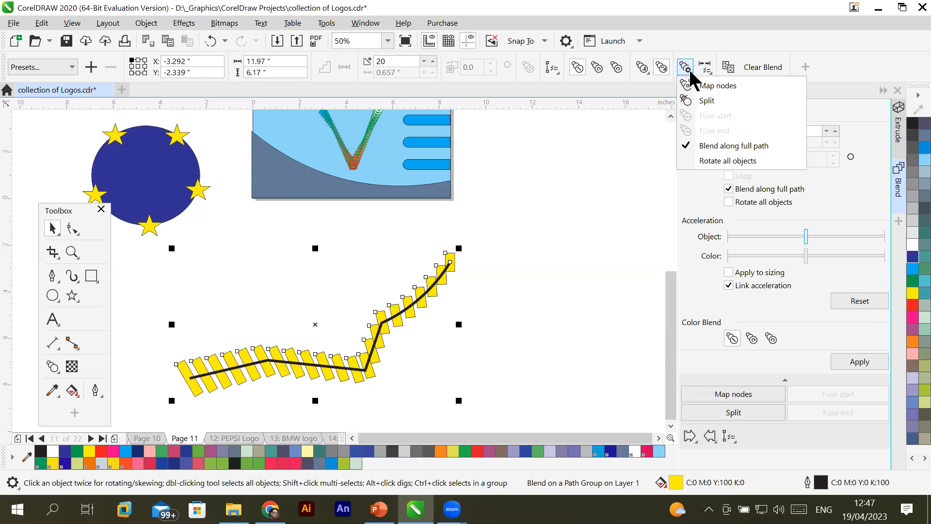
pyautogui.click(683, 72)
pyautogui.click(681, 74)
pyautogui.click(194, 303)
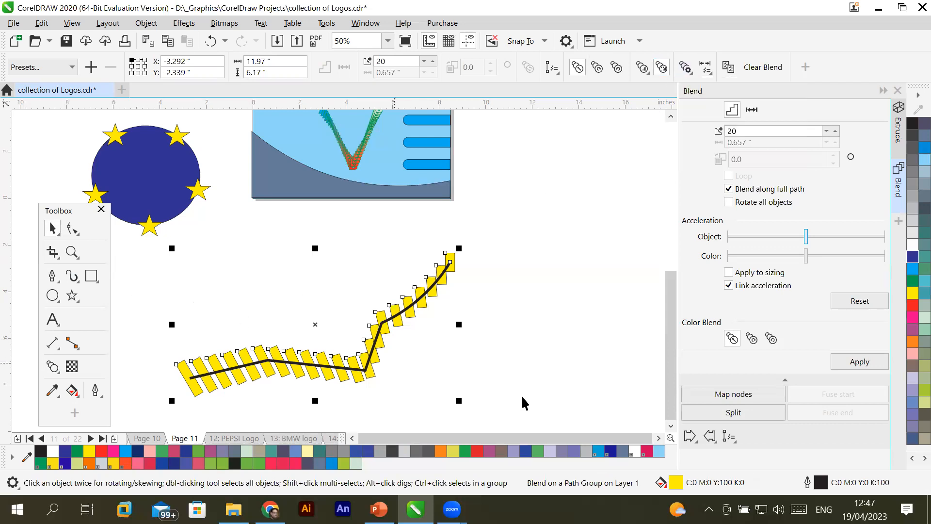
pyautogui.click(499, 388)
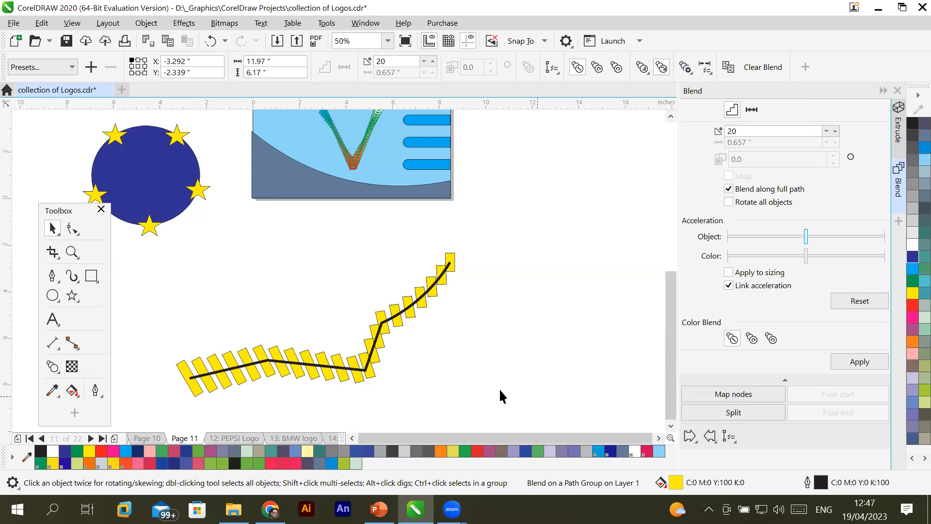
# Try to split the yellow bar blend at one of its intermediate bars
pyautogui.click(339, 359)
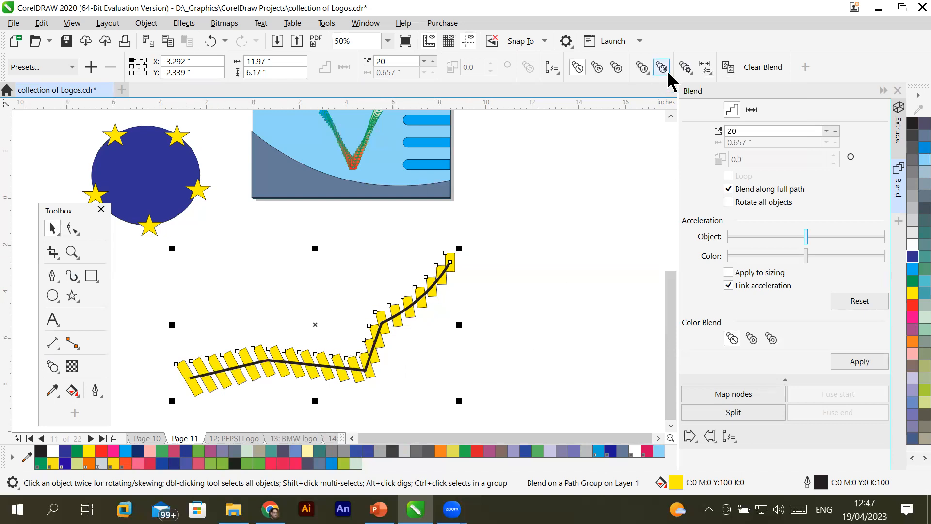
pyautogui.click(686, 69)
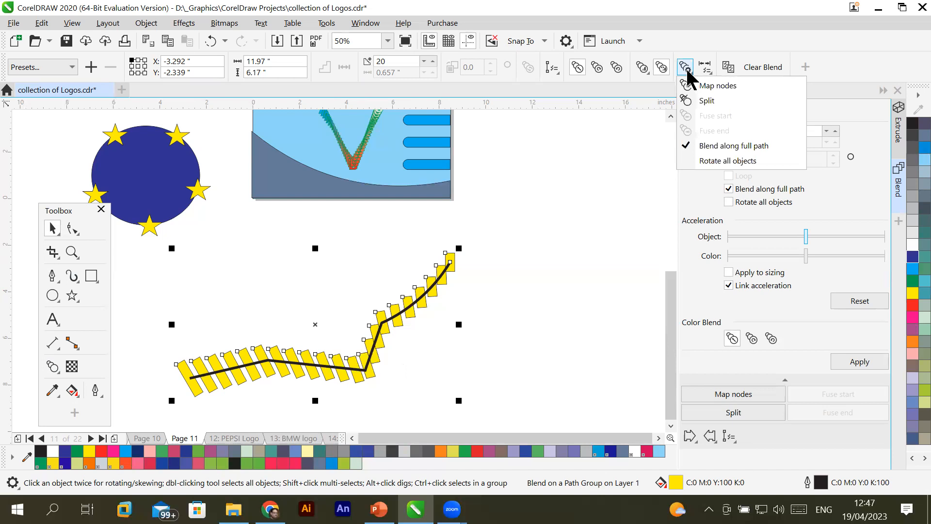
pyautogui.click(704, 102)
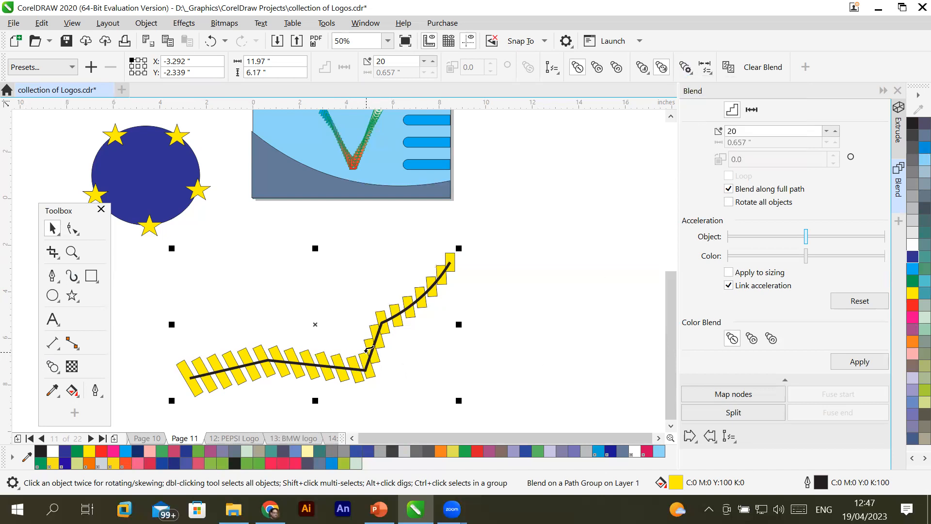
pyautogui.click(427, 374)
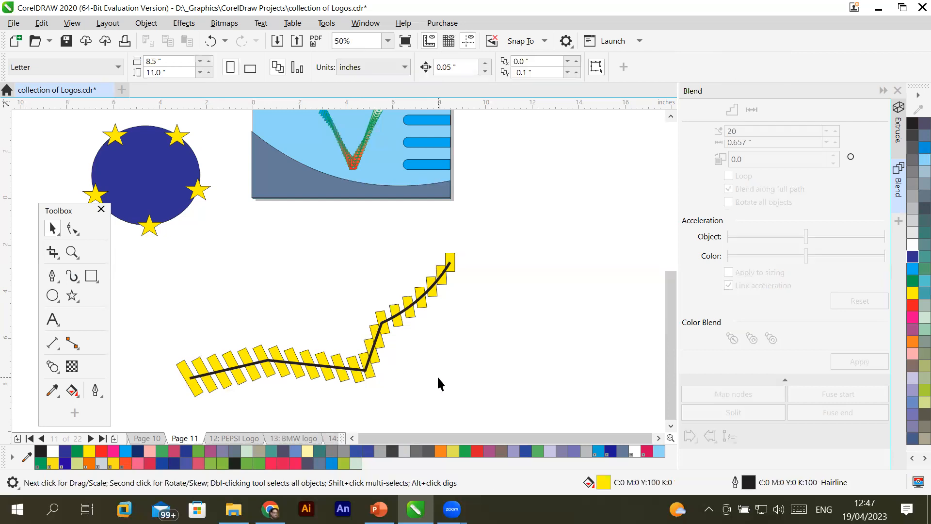
# Try to split the yellow bar blend at the bar beside the path's lower corner
pyautogui.click(52, 227)
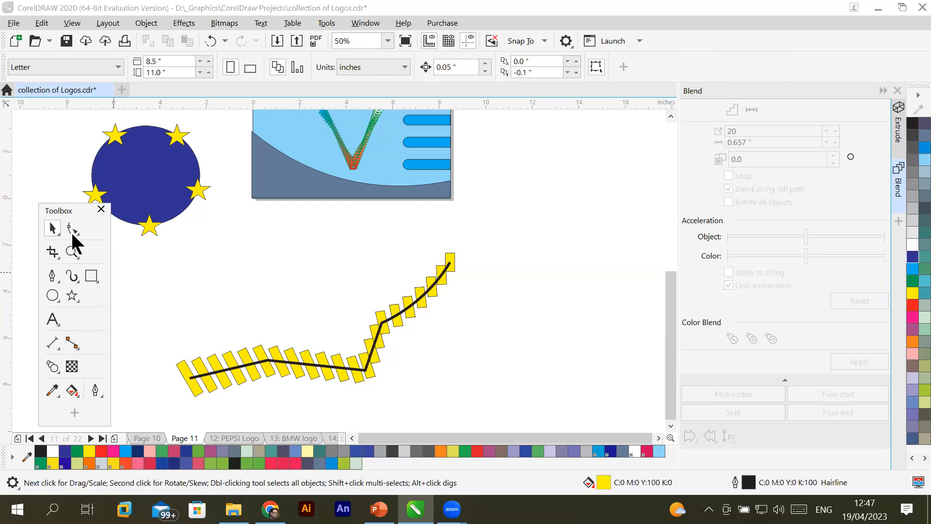
pyautogui.click(367, 358)
pyautogui.click(369, 368)
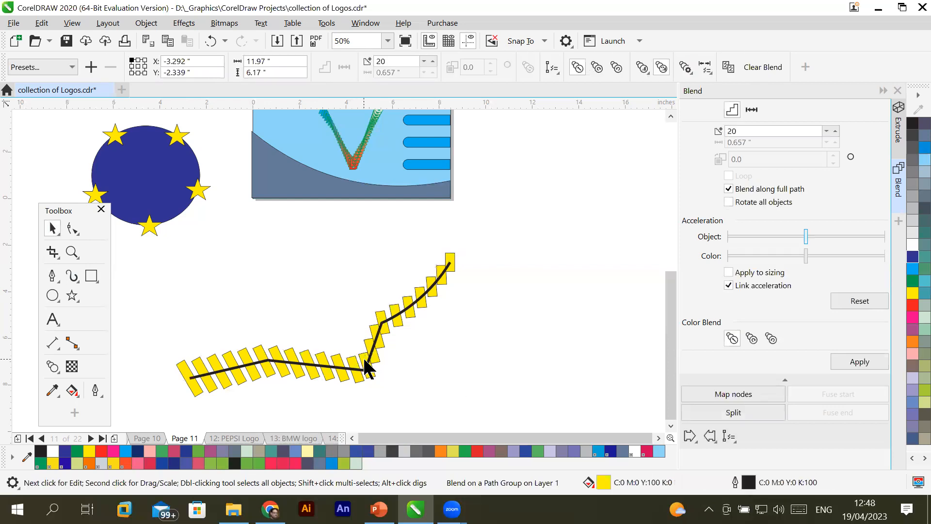
pyautogui.click(369, 368)
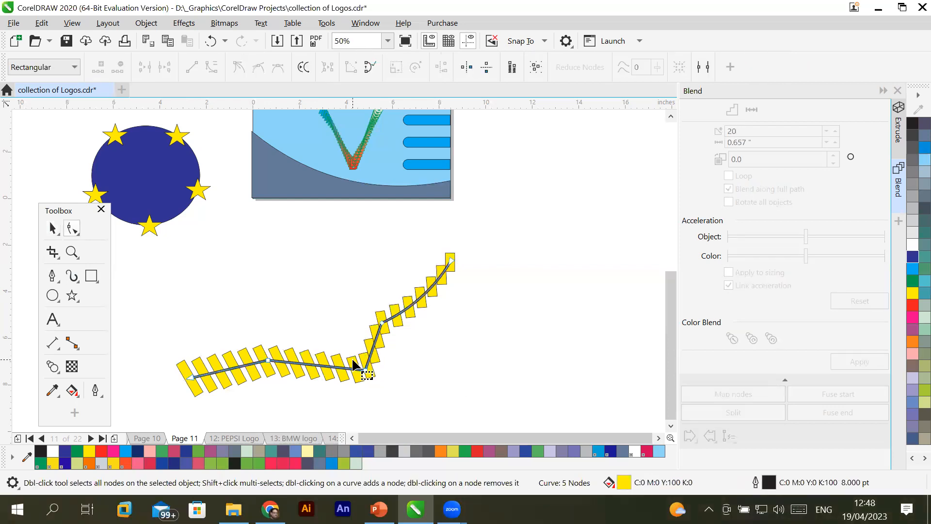
pyautogui.click(54, 227)
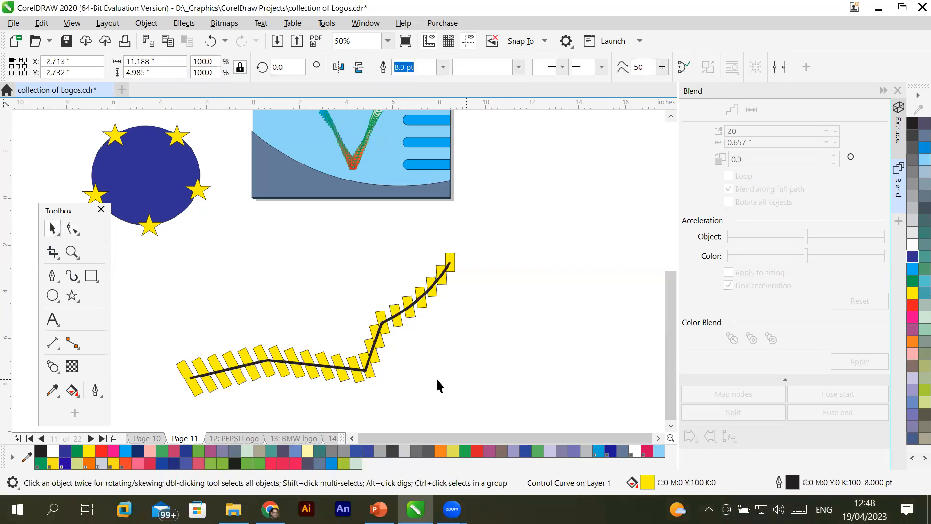
pyautogui.click(439, 386)
pyautogui.click(294, 363)
pyautogui.moveTo(136, 240); pyautogui.dragTo(493, 410)
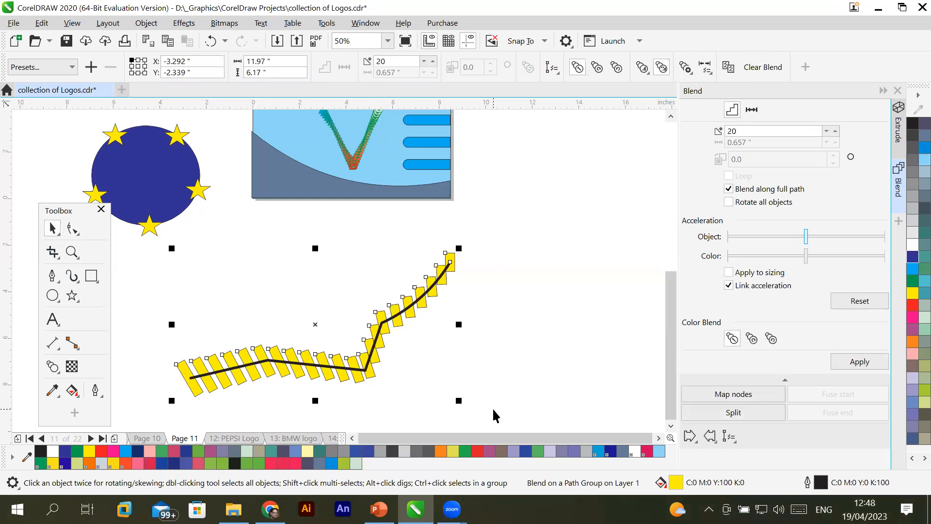
pyautogui.click(685, 66)
pyautogui.click(694, 92)
pyautogui.click(365, 363)
# Move the drawn path with its yellow bars up and slightly left, to about X -3.95, Y -1.6 inches
pyautogui.moveTo(364, 359); pyautogui.dragTo(352, 314)
pyautogui.click(343, 315)
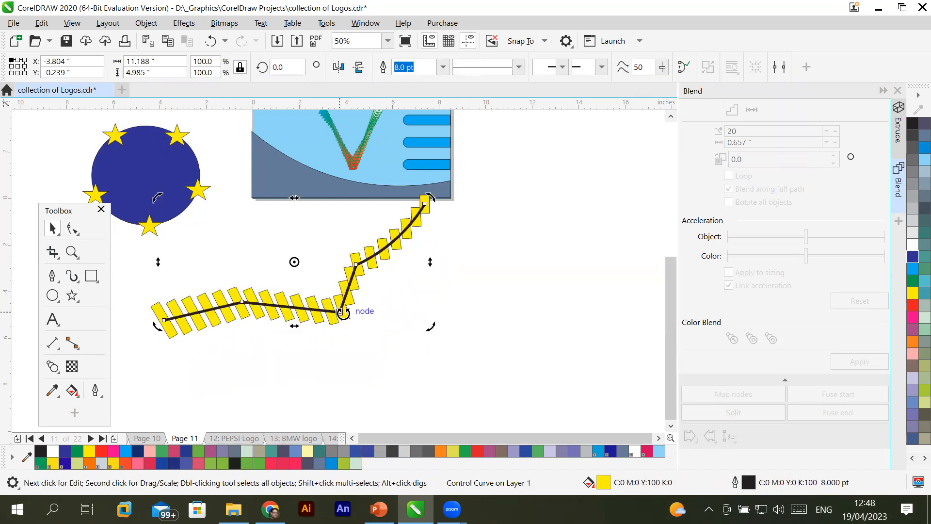
pyautogui.click(348, 312)
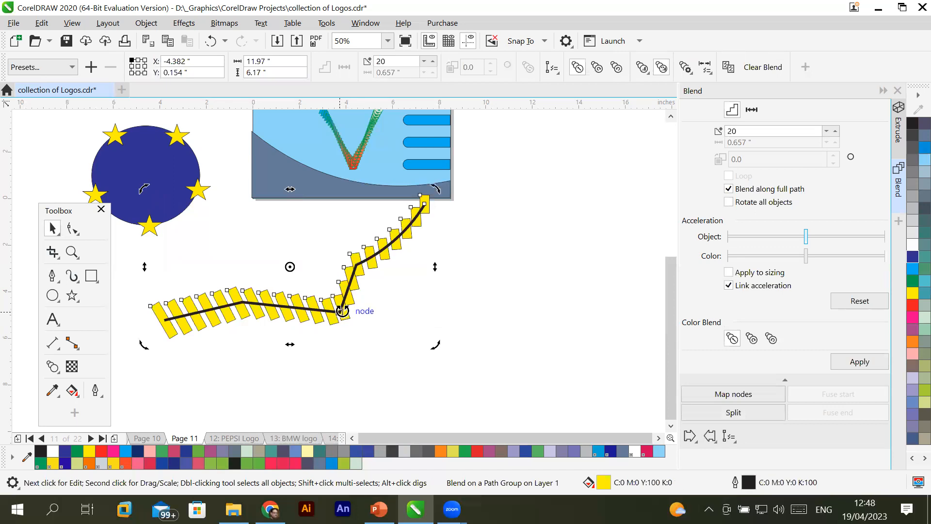
pyautogui.click(261, 391)
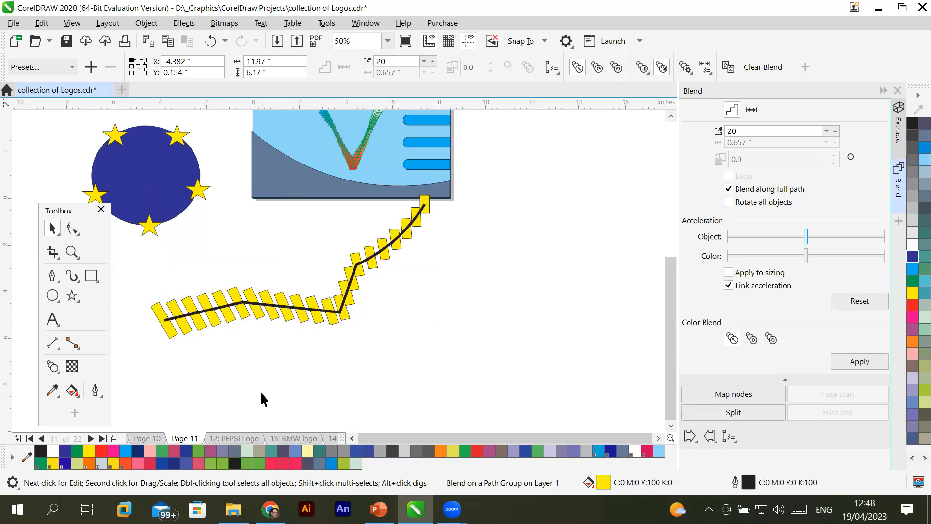
pyautogui.click(338, 313)
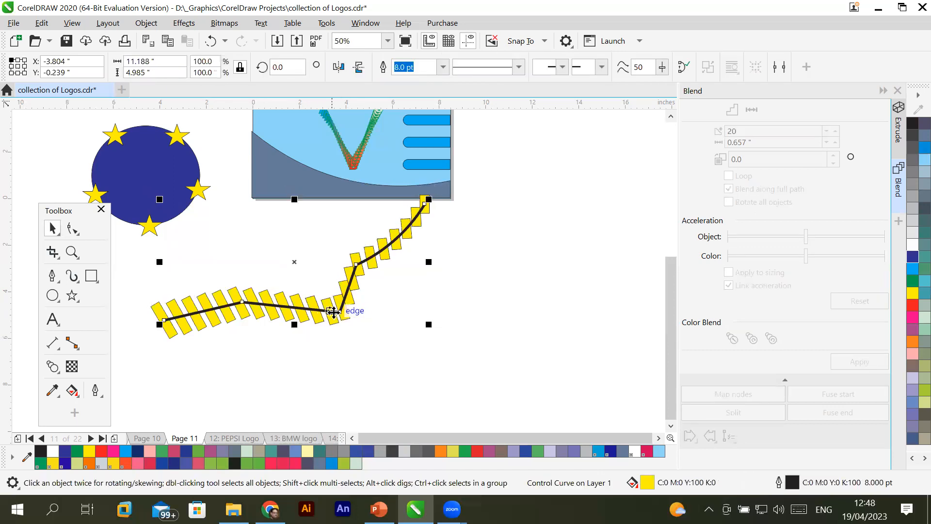
pyautogui.moveTo(333, 314); pyautogui.dragTo(330, 345)
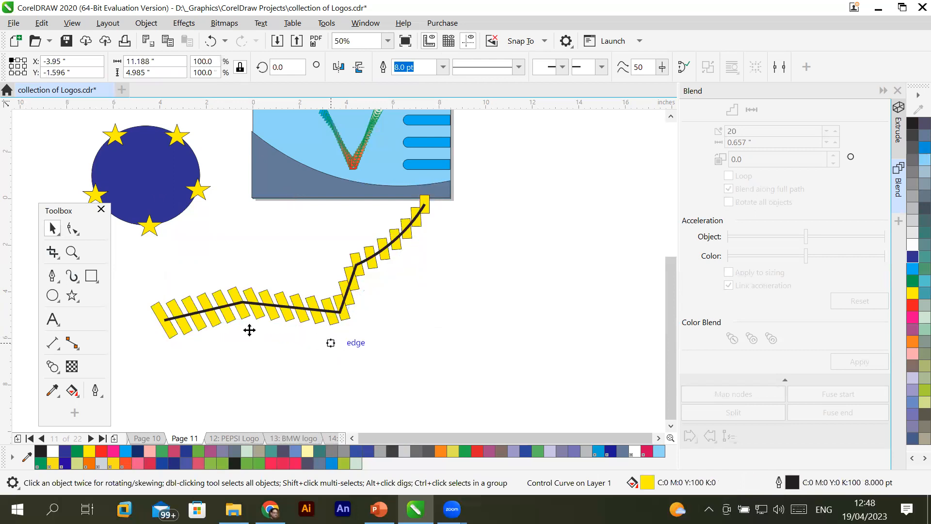
# Reshape the path by moving its lower corner node down and right and its two end nodes outward
pyautogui.click(72, 228)
pyautogui.click(341, 343)
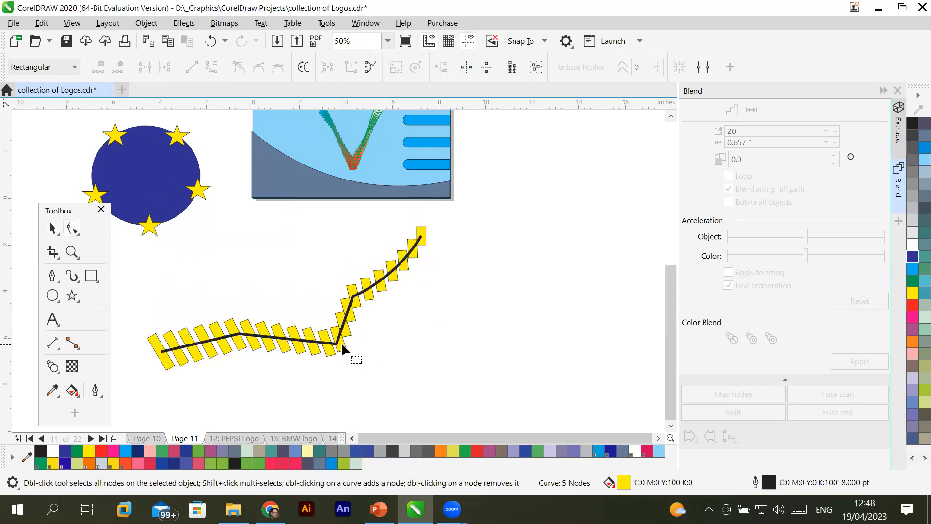
pyautogui.moveTo(341, 345); pyautogui.dragTo(358, 376)
pyautogui.click(413, 234)
pyautogui.moveTo(413, 234); pyautogui.dragTo(450, 227)
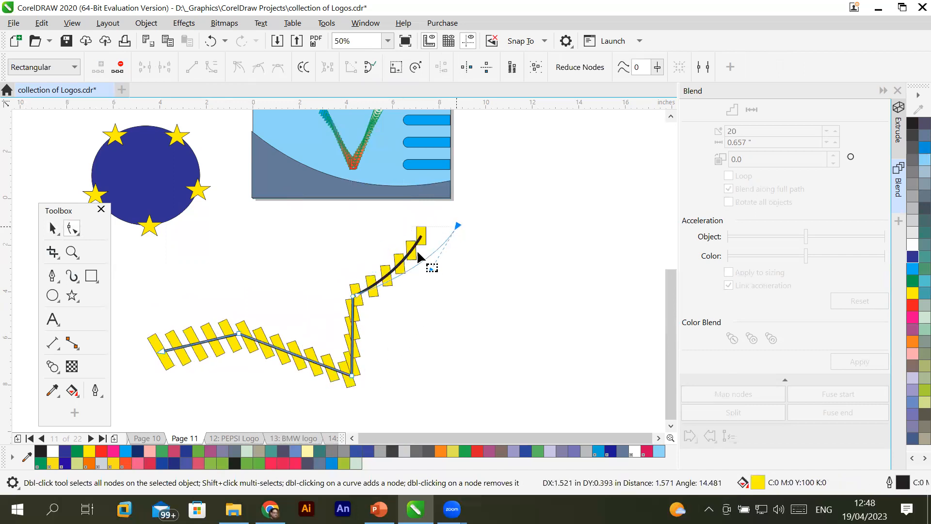
pyautogui.moveTo(162, 350); pyautogui.dragTo(145, 328)
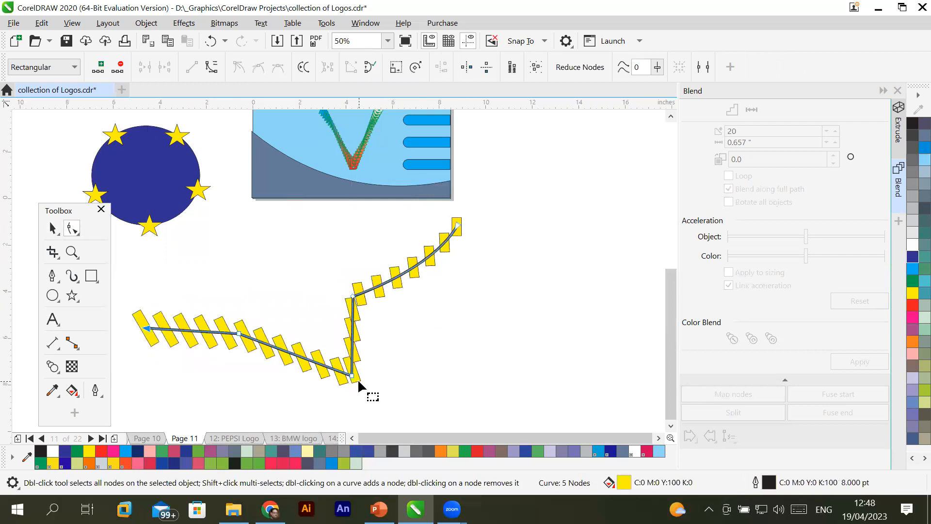
pyautogui.press('Escape')
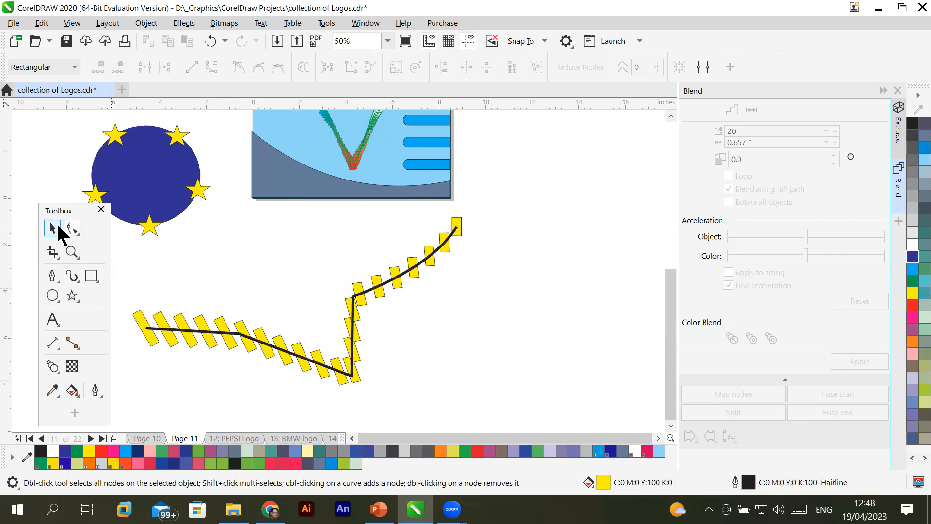
# Split the yellow bar blend at the intermediate bar just above the path's vertical segment
pyautogui.press('space')
pyautogui.click(349, 307)
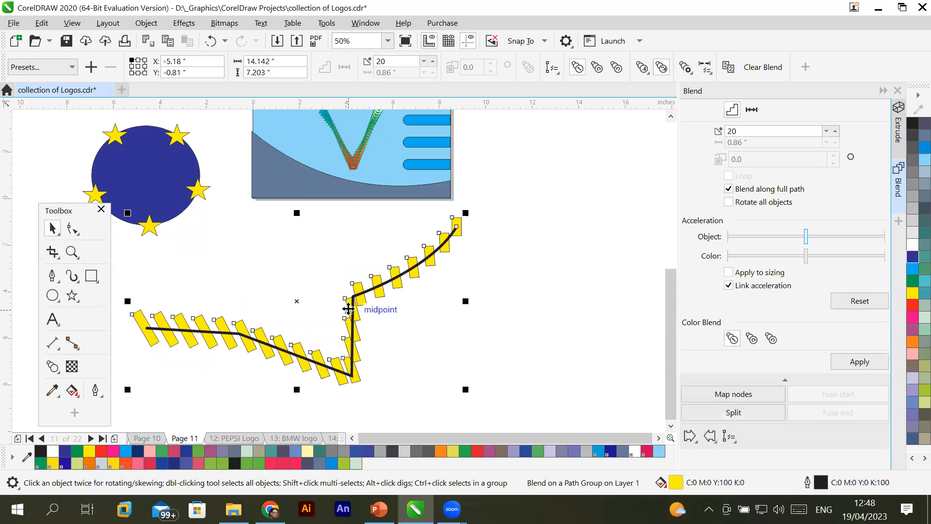
pyautogui.click(686, 69)
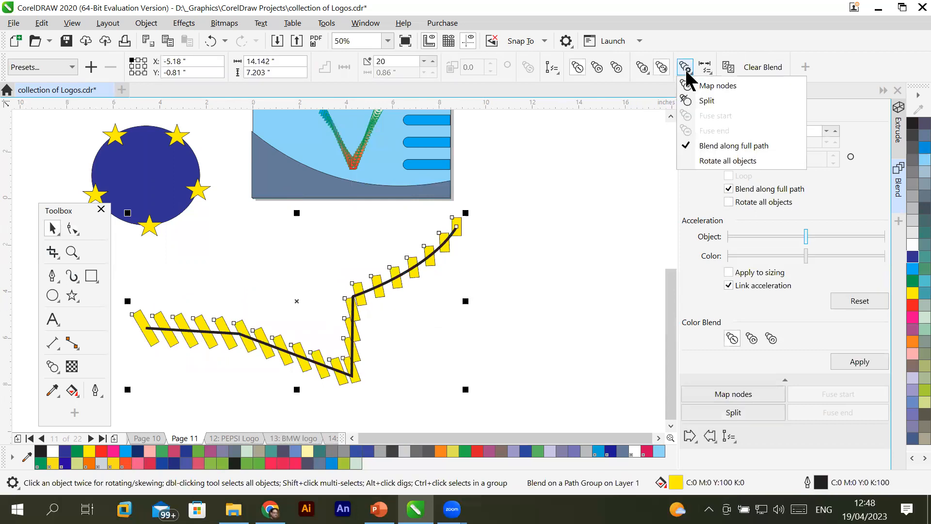
pyautogui.click(707, 101)
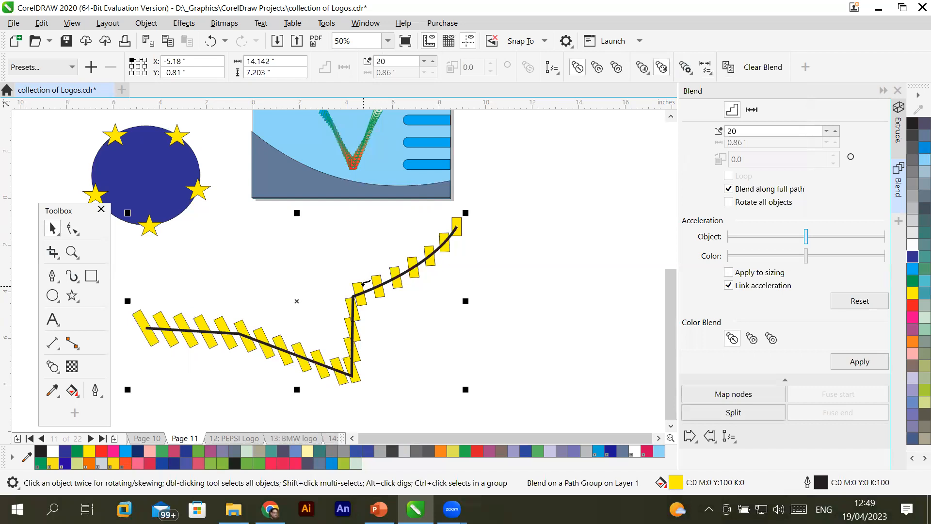
pyautogui.click(363, 283)
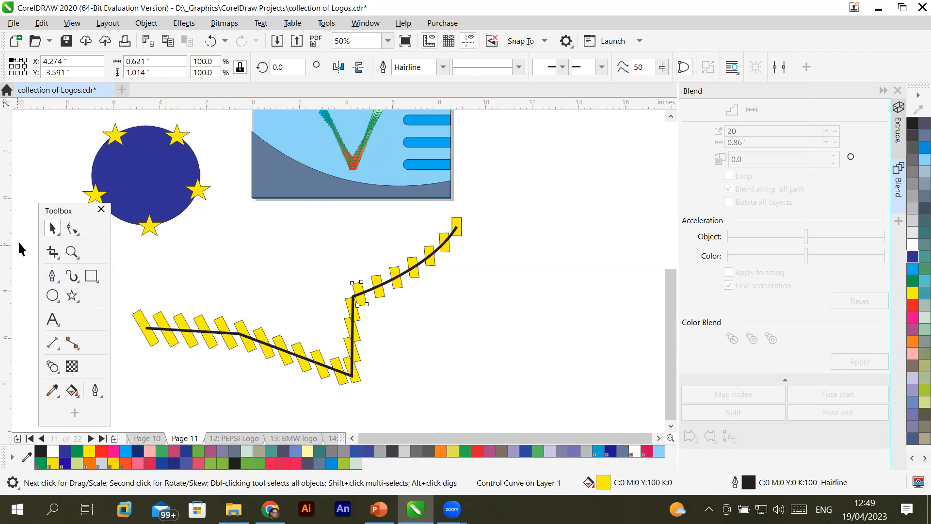
# Slide the split bar along the path to about X 4.59, Y -3.47 inches and fill it with red
pyautogui.click(354, 292)
pyautogui.moveTo(353, 294)
pyautogui.mouseDown()
pyautogui.moveTo(398, 272)
pyautogui.moveTo(415, 330)
pyautogui.moveTo(397, 289)
pyautogui.moveTo(353, 313)
pyautogui.moveTo(365, 303)
pyautogui.moveTo(354, 345)
pyautogui.moveTo(354, 322)
pyautogui.moveTo(371, 294)
pyautogui.mouseUp()
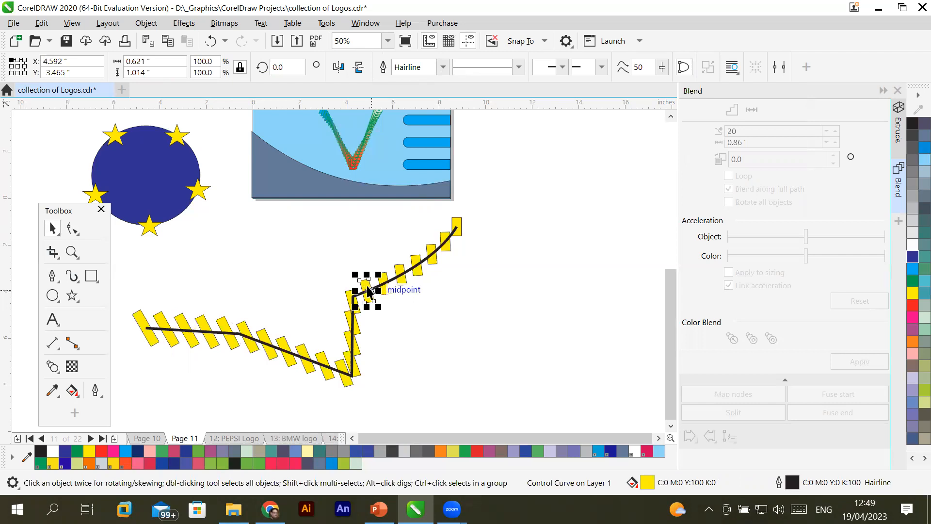
pyautogui.click(366, 290)
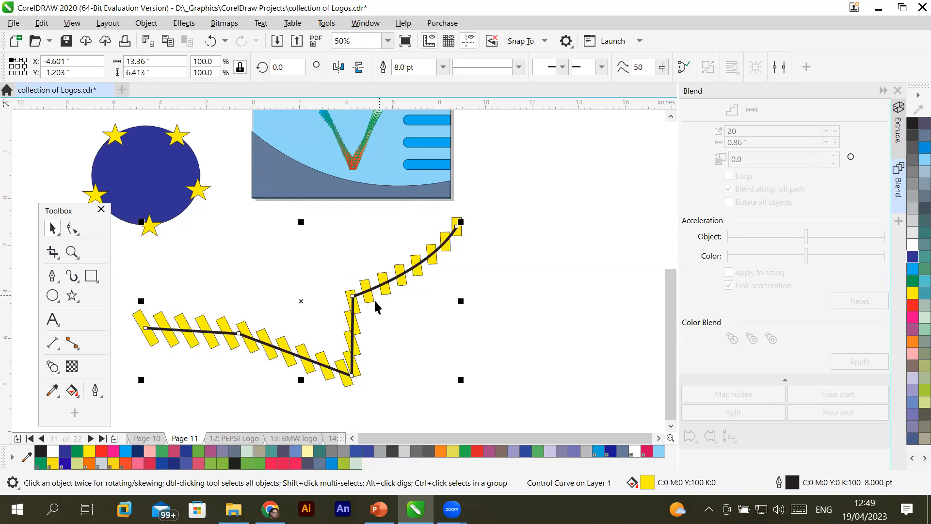
pyautogui.click(371, 299)
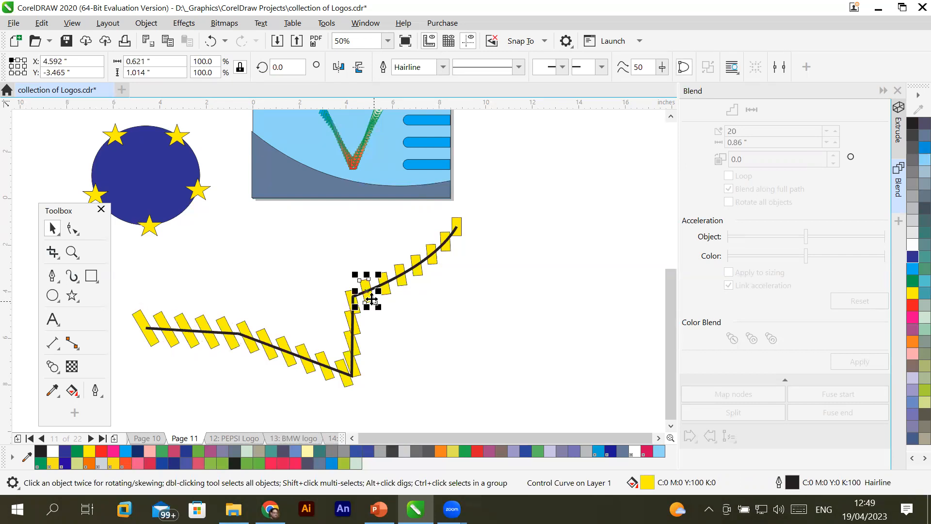
pyautogui.click(911, 307)
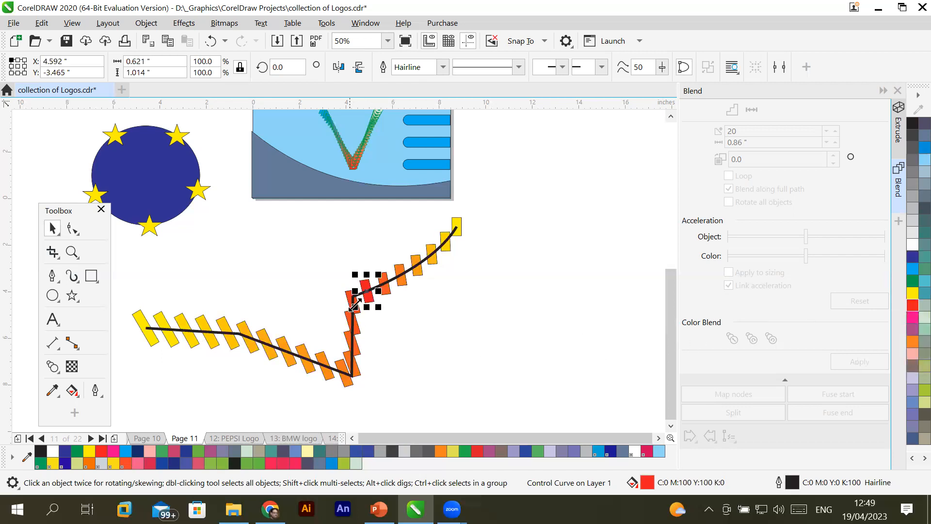
# Stretch the red bar to about 2.89 inches high and rotate it about 41.7 degrees counterclockwise
pyautogui.moveTo(366, 307); pyautogui.dragTo(366, 329)
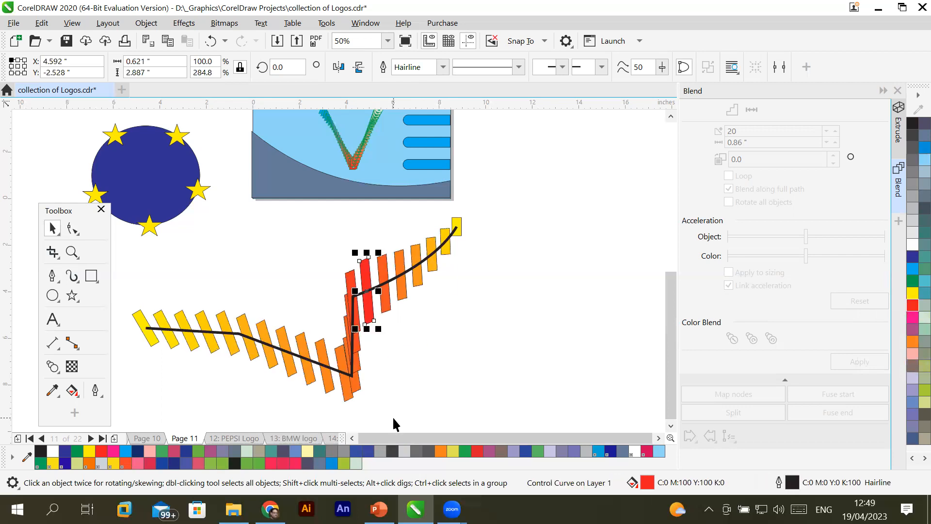
pyautogui.click(366, 301)
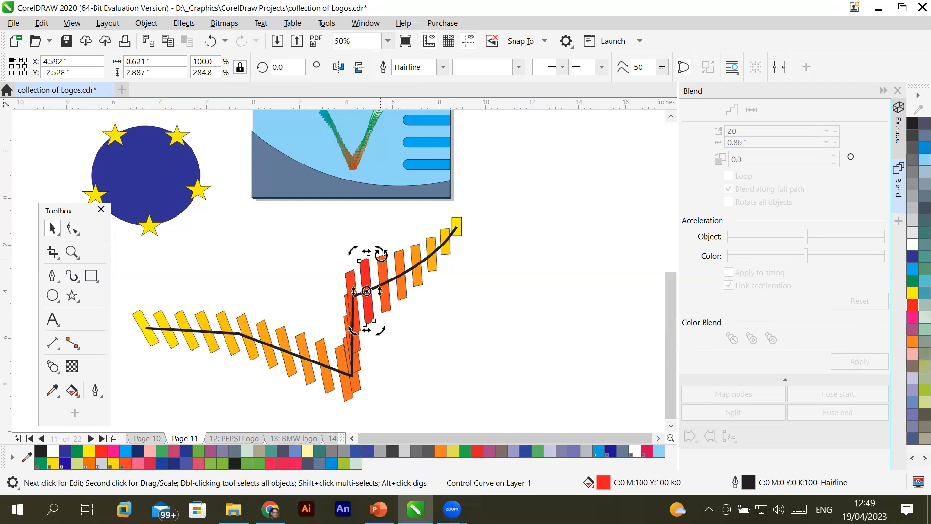
pyautogui.moveTo(381, 250); pyautogui.dragTo(333, 215)
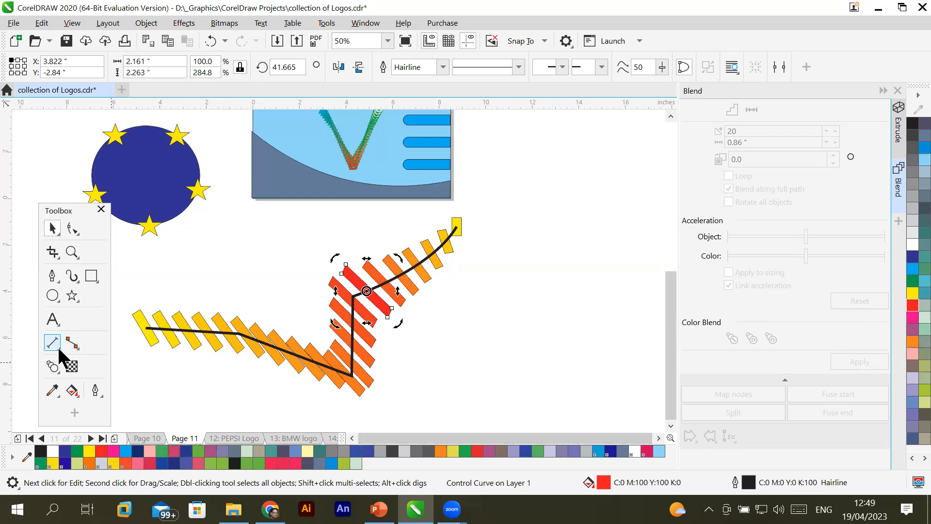
# Compare clockwise and counterclockwise color progression on the blend section between the left end bar and the red bar, keeping counterclockwise
pyautogui.click(210, 246)
pyautogui.click(235, 329)
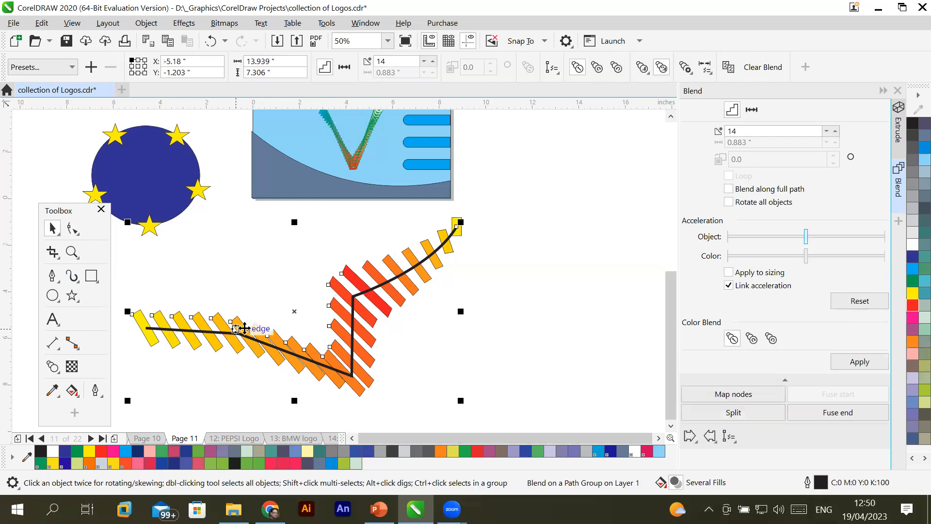
pyautogui.click(596, 68)
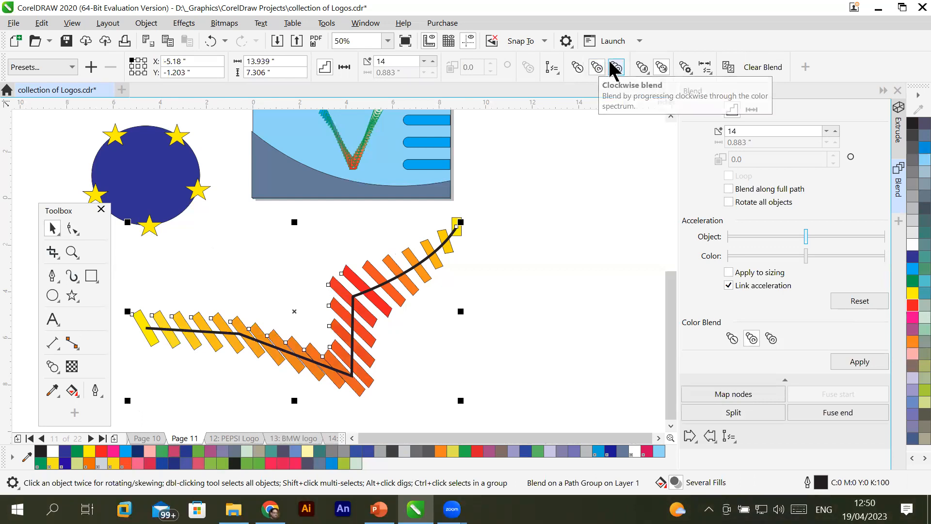
pyautogui.click(614, 68)
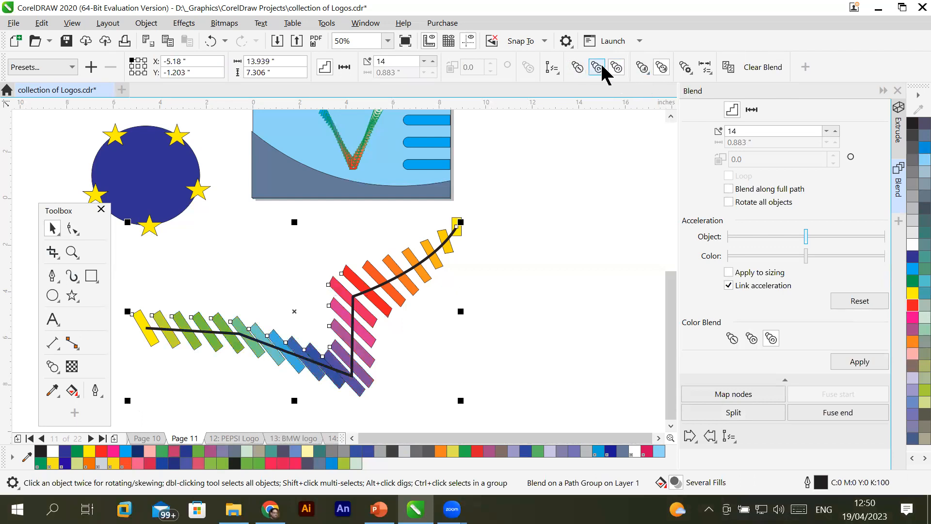
pyautogui.click(598, 68)
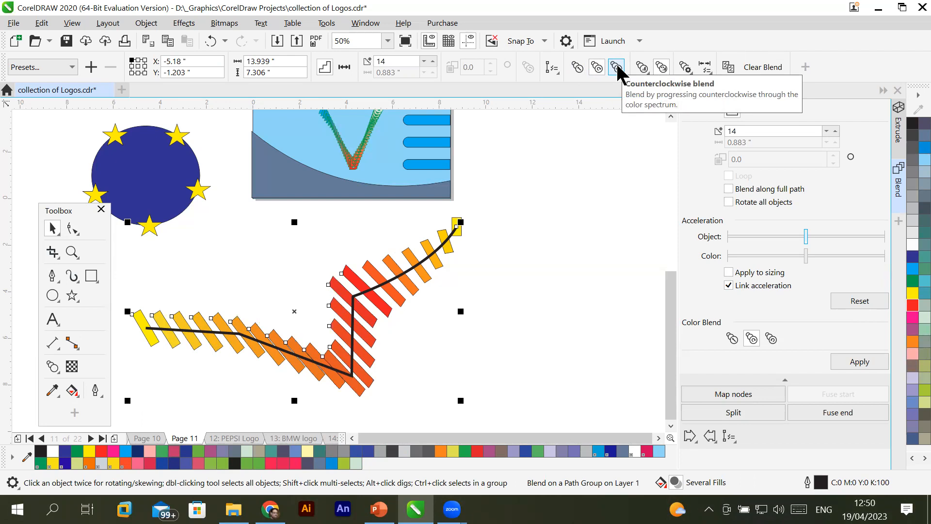
pyautogui.click(617, 68)
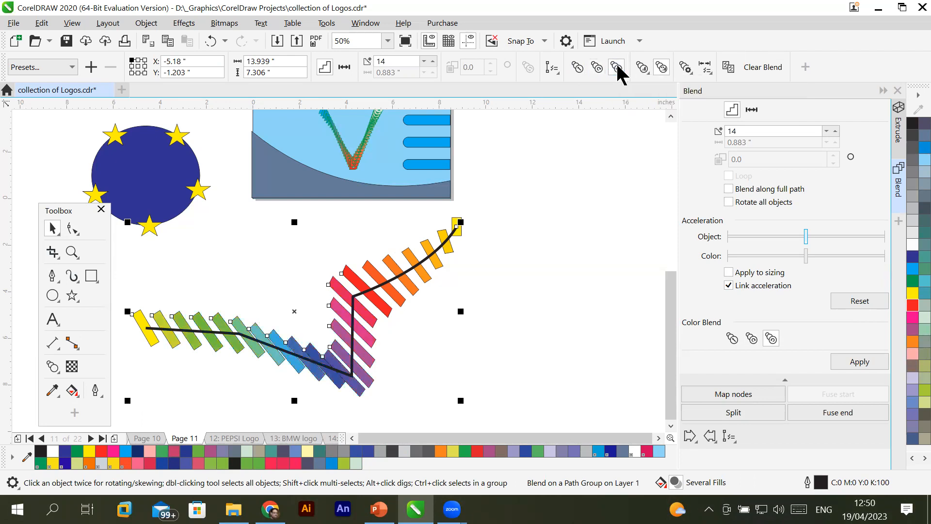
# Set the linked object and color acceleration of the rainbow-colored blend section slightly below the midpoint
pyautogui.click(643, 70)
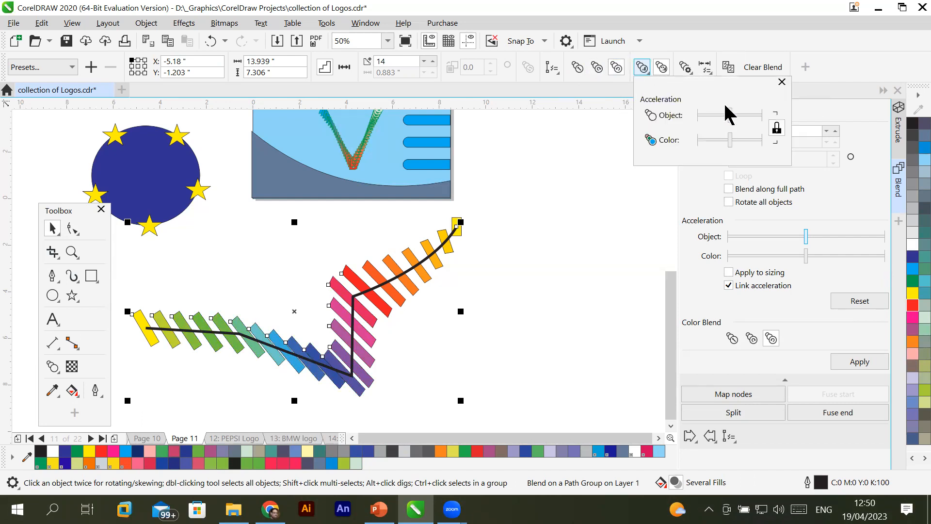
pyautogui.moveTo(733, 114)
pyautogui.mouseDown()
pyautogui.moveTo(741, 115)
pyautogui.moveTo(720, 116)
pyautogui.moveTo(730, 117)
pyautogui.mouseUp()
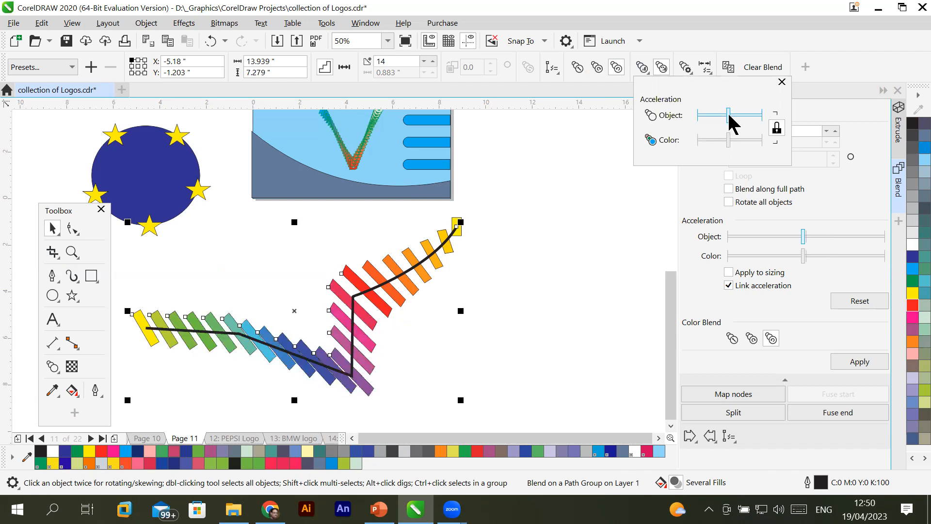
pyautogui.click(687, 68)
pyautogui.click(689, 69)
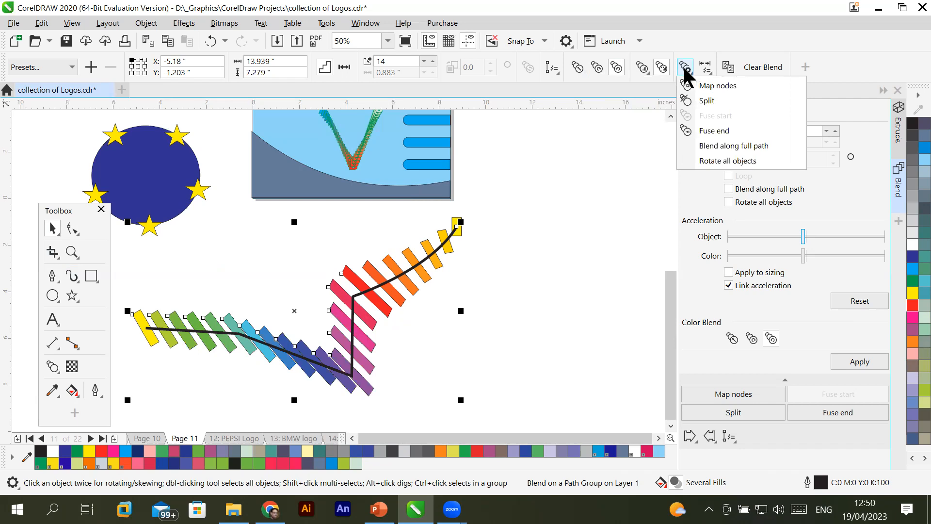
pyautogui.click(503, 277)
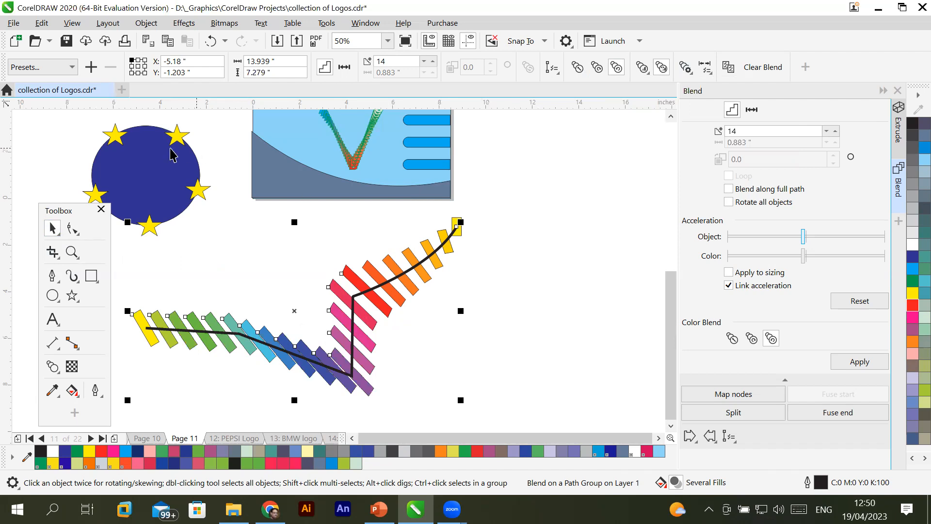
# Select the start star of the star blend around the blue ellipse and fill it with teal (C:60 M:0 Y:40 K:40)
pyautogui.click(144, 160)
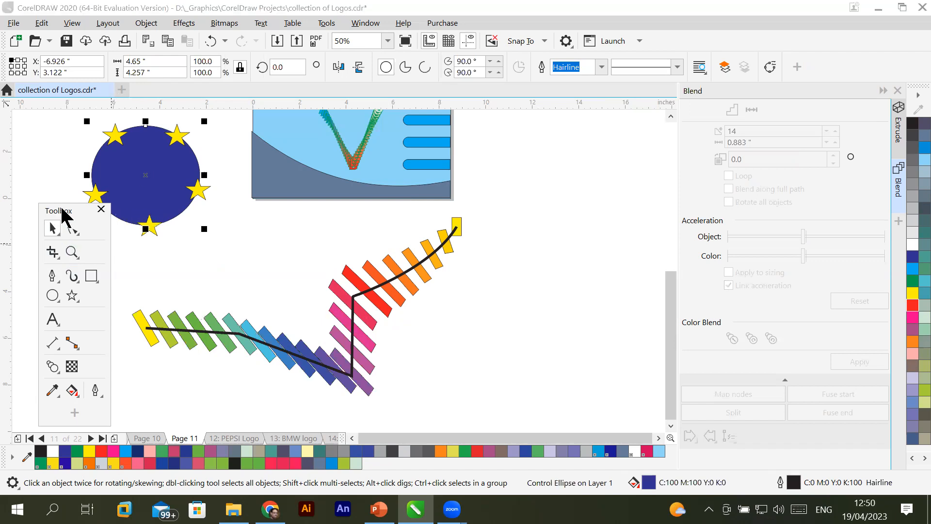
pyautogui.moveTo(62, 213); pyautogui.dragTo(545, 169)
pyautogui.scroll(1, 227, 160)
pyautogui.scroll(-1, 227, 160)
pyautogui.moveTo(51, 110); pyautogui.dragTo(234, 244)
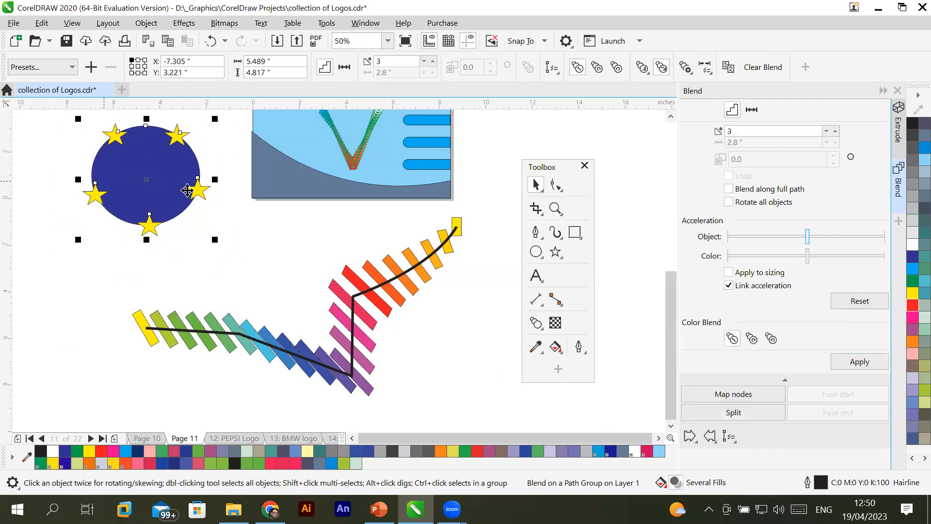
pyautogui.click(688, 69)
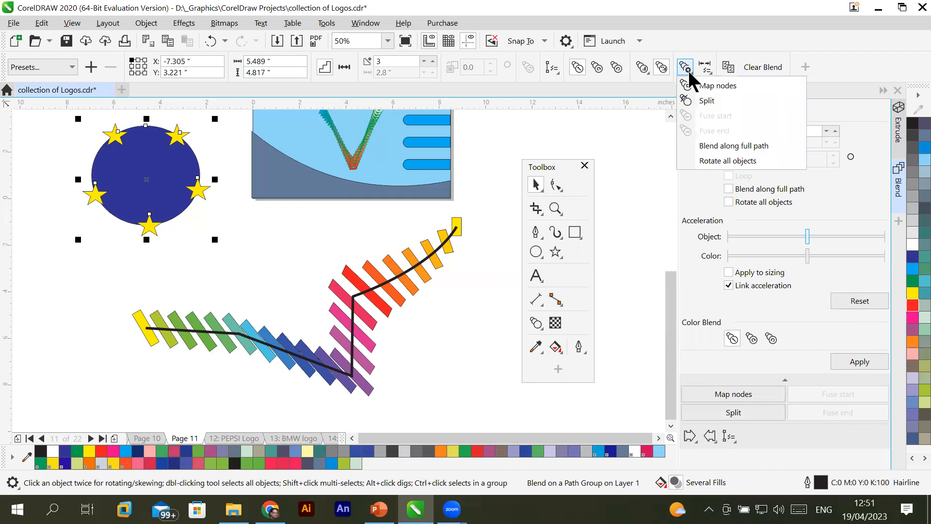
pyautogui.click(688, 69)
pyautogui.click(705, 68)
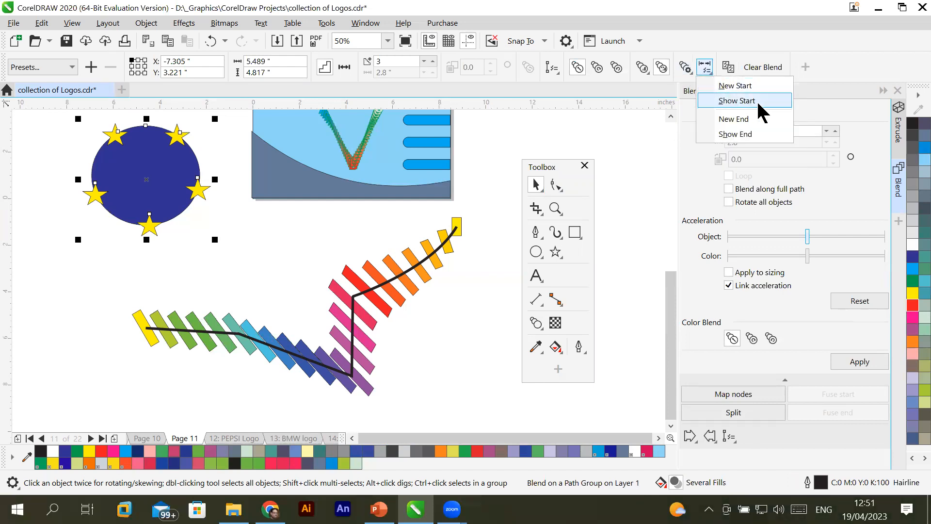
pyautogui.click(743, 101)
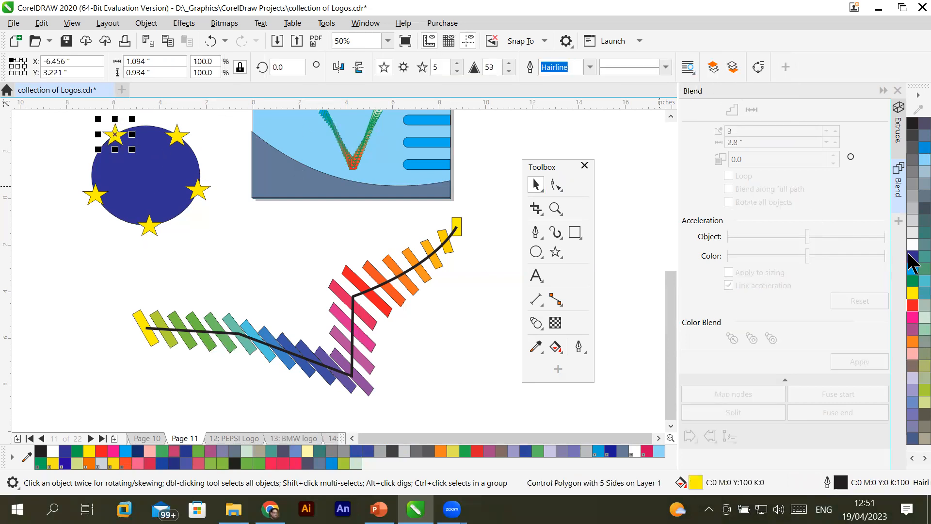
pyautogui.click(911, 234)
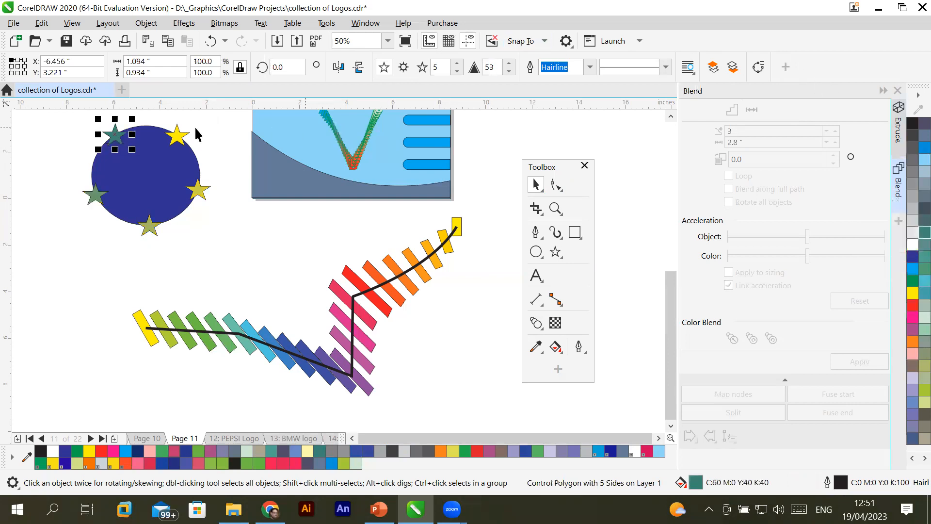
# Show the end object of the star blend around the ellipse, and reselect the whole blend
pyautogui.click(45, 117)
pyautogui.moveTo(56, 114); pyautogui.dragTo(234, 265)
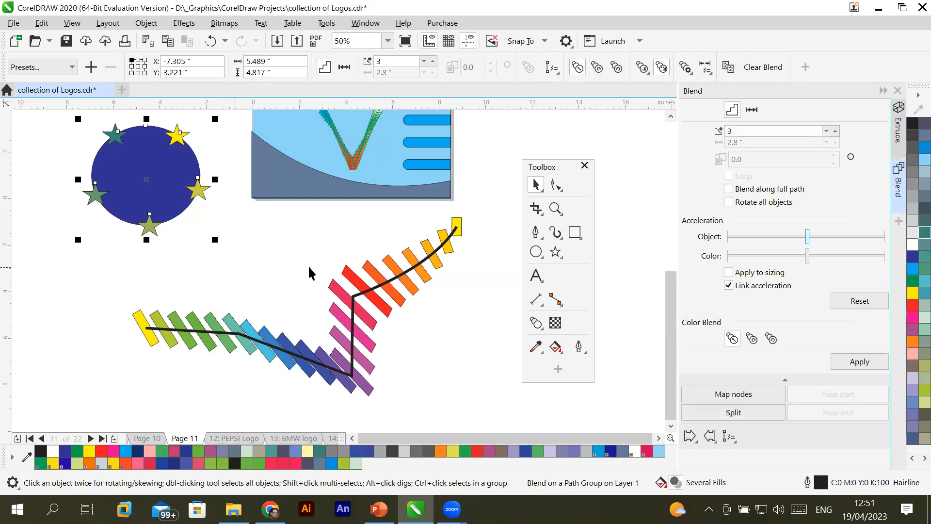
pyautogui.click(706, 70)
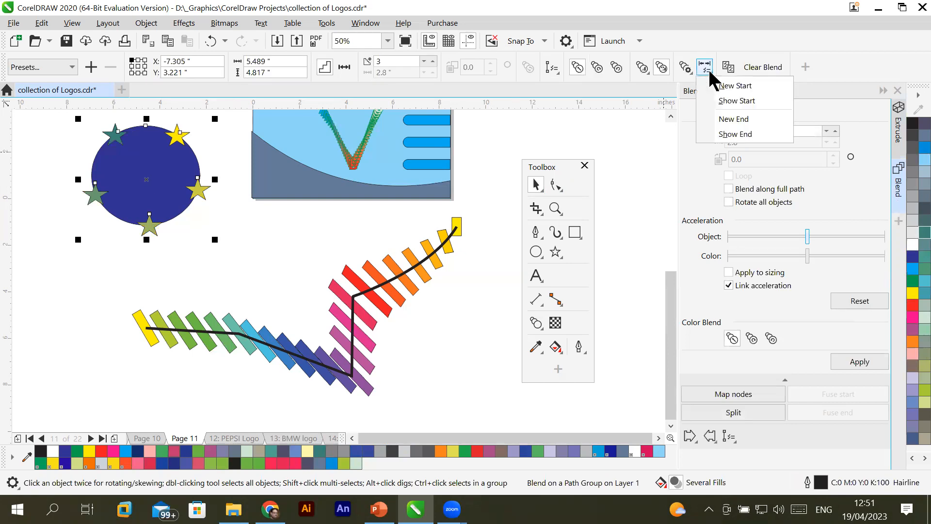
pyautogui.click(733, 128)
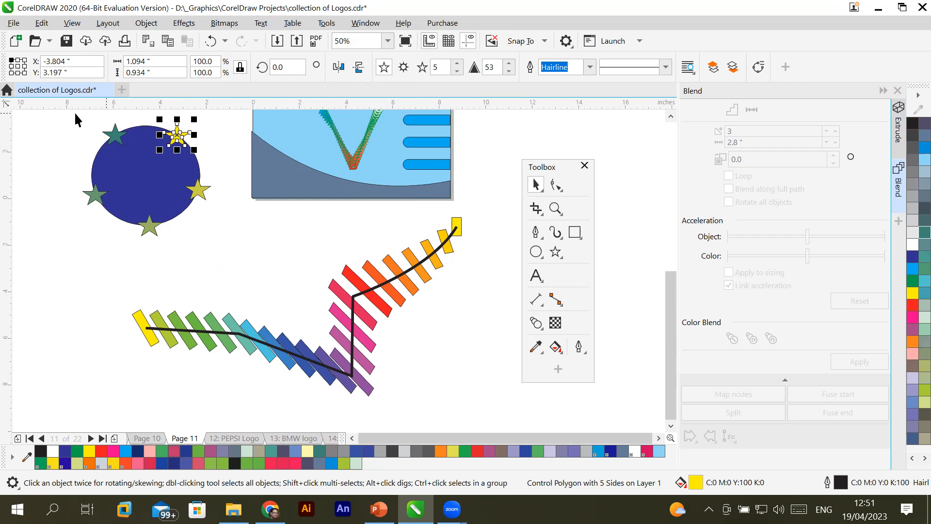
pyautogui.moveTo(51, 113); pyautogui.dragTo(232, 253)
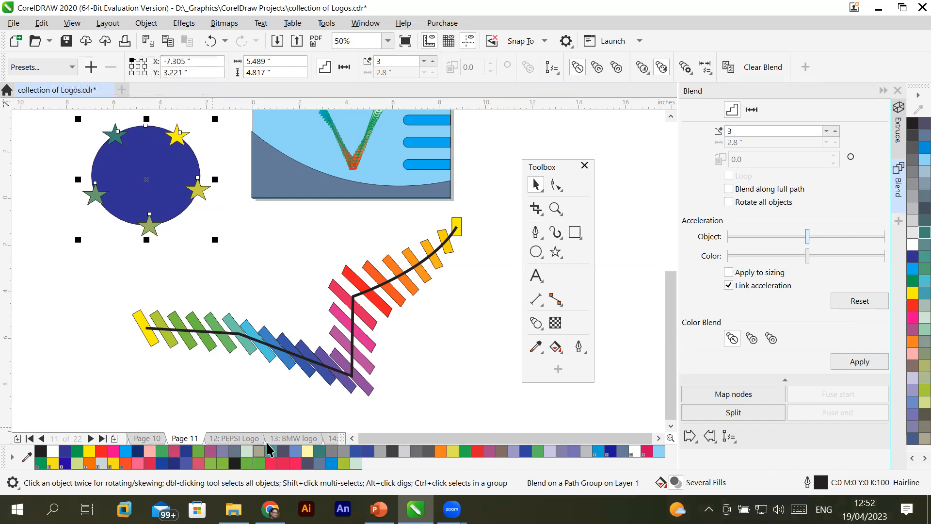
# Draw a yellow rectangle about 2.76 by 1.58 inches below the star blend
pyautogui.click(575, 233)
pyautogui.moveTo(52, 264); pyautogui.dragTo(115, 303)
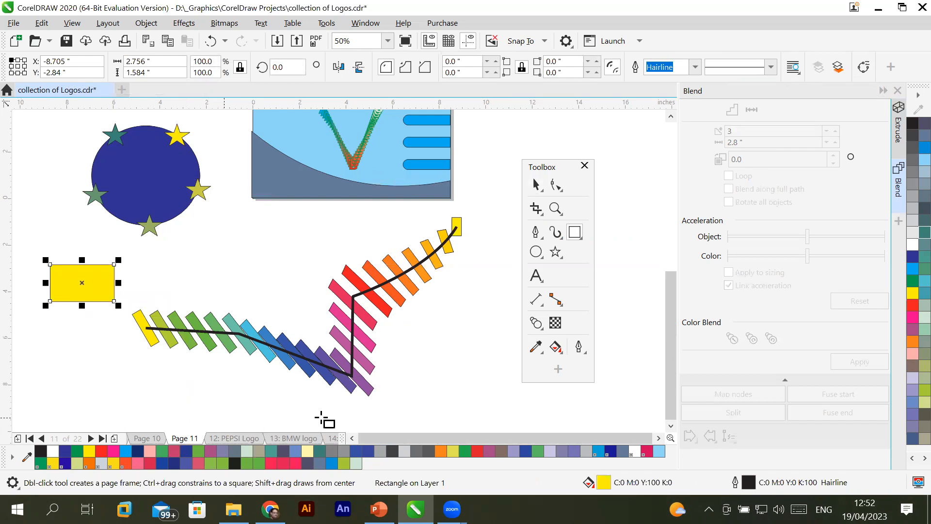
pyautogui.click(536, 322)
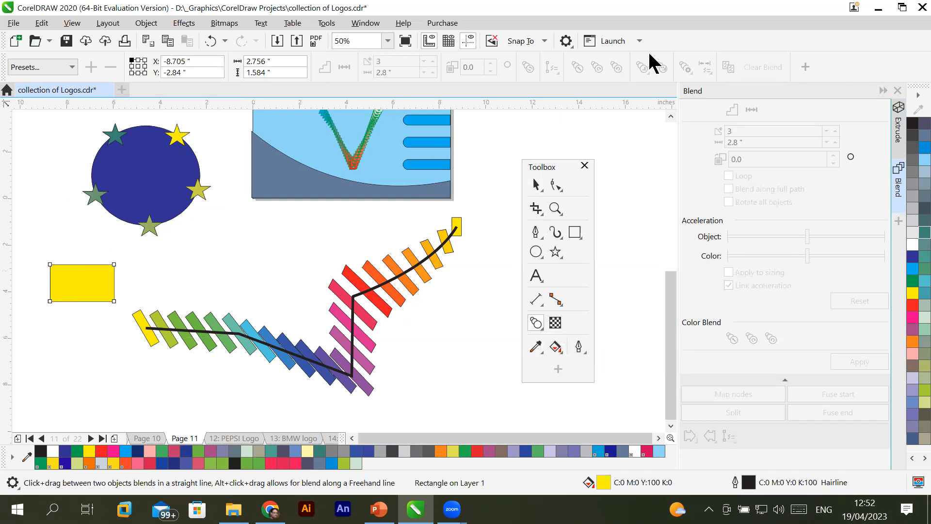
# Try to copy blend properties to the star blend from the rainbow bars and the yellow rectangle
pyautogui.click(535, 185)
pyautogui.click(152, 165)
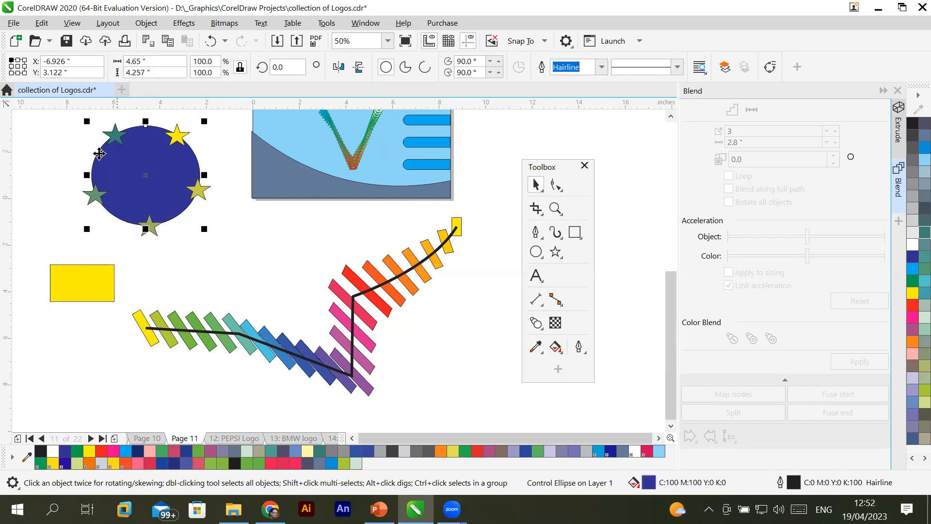
pyautogui.moveTo(49, 110); pyautogui.dragTo(226, 260)
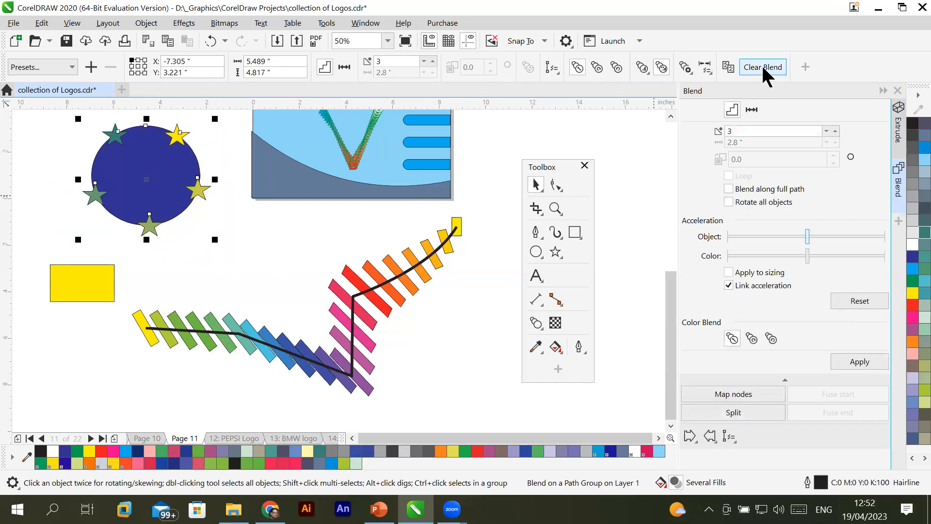
pyautogui.click(734, 69)
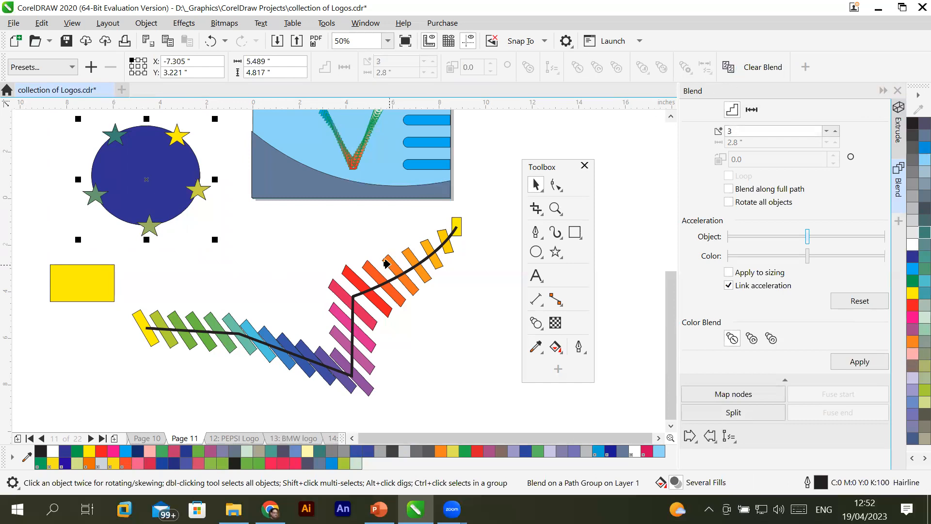
pyautogui.click(388, 264)
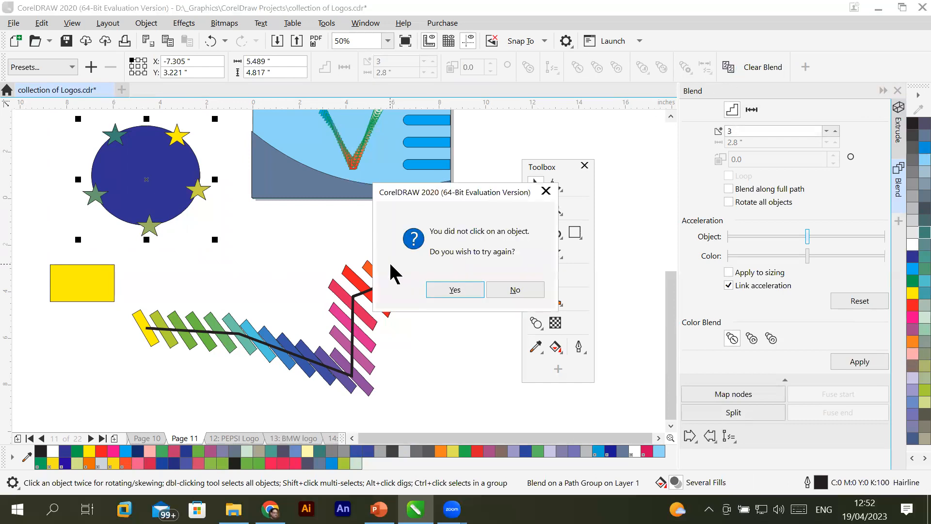
pyautogui.click(471, 289)
pyautogui.click(87, 293)
pyautogui.click(439, 289)
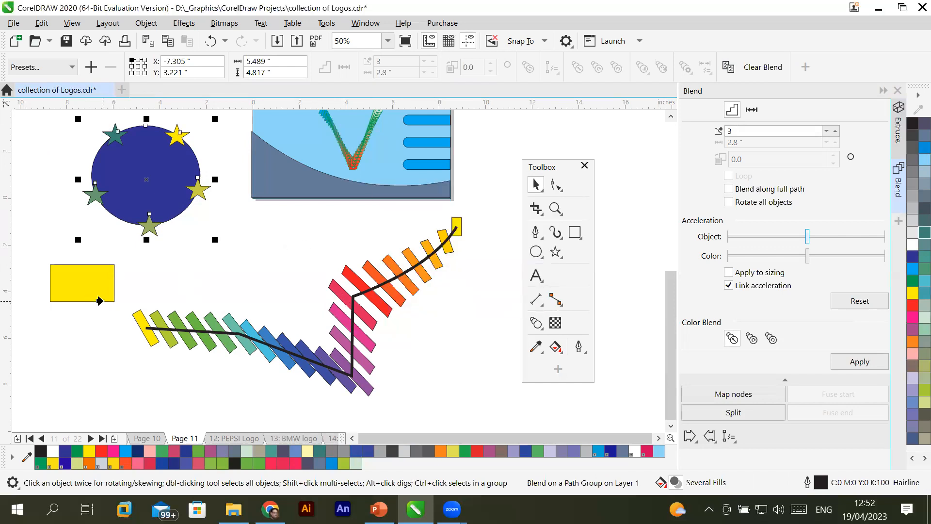
pyautogui.click(102, 299)
pyautogui.click(481, 291)
pyautogui.click(181, 262)
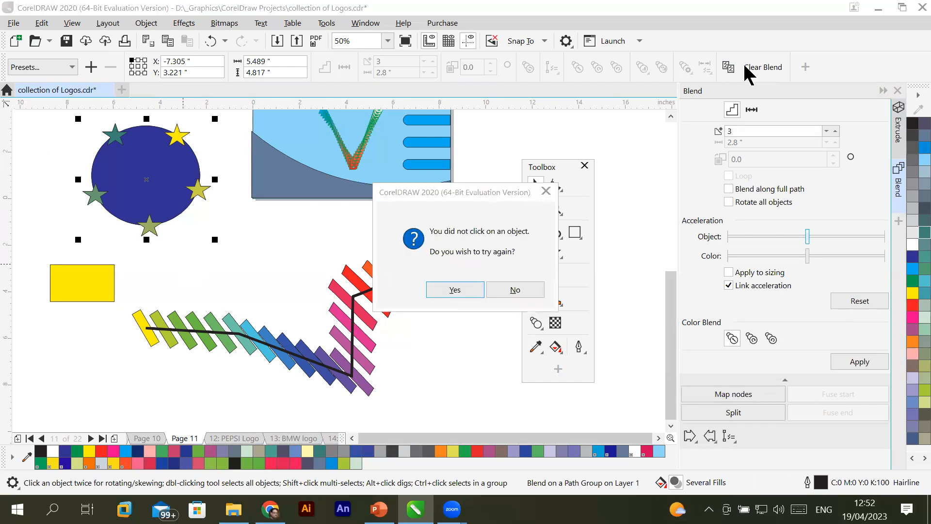
pyautogui.click(514, 290)
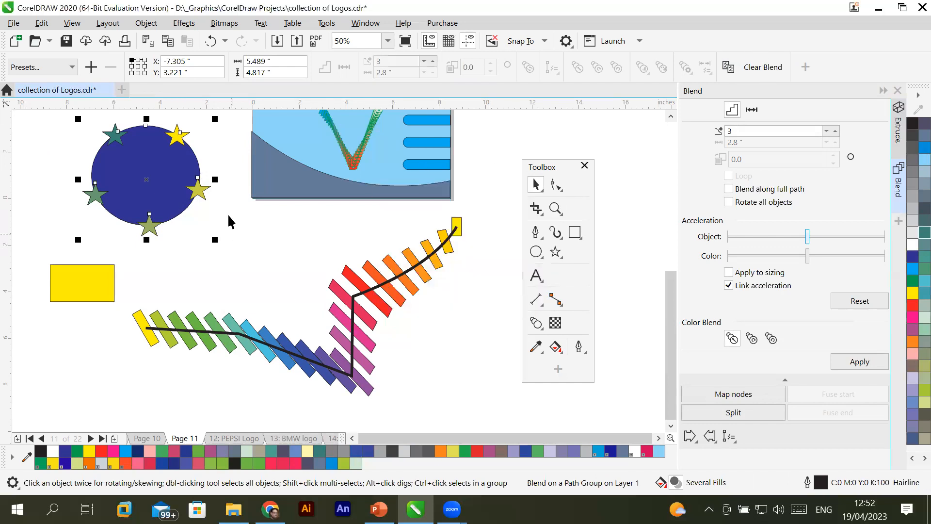
# Clear the star blend and move the freed blue ellipse below the two stars, to about X -5.36, Y 1.42 inches
pyautogui.click(763, 67)
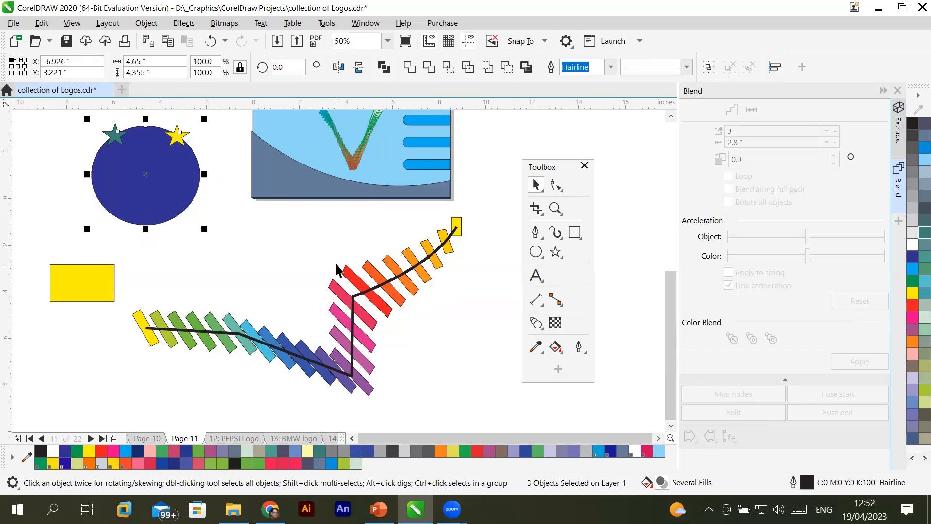
pyautogui.click(156, 212)
pyautogui.moveTo(156, 212); pyautogui.dragTo(238, 267)
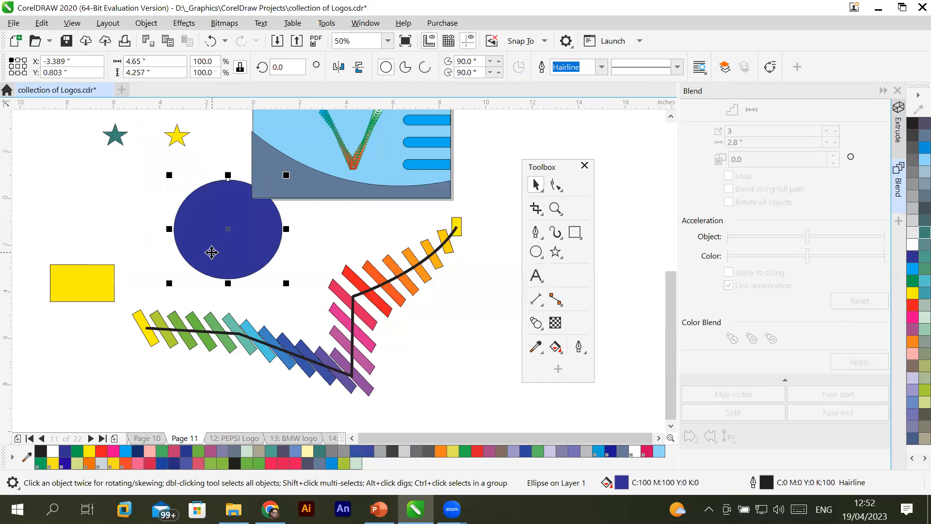
pyautogui.moveTo(210, 252); pyautogui.dragTo(165, 237)
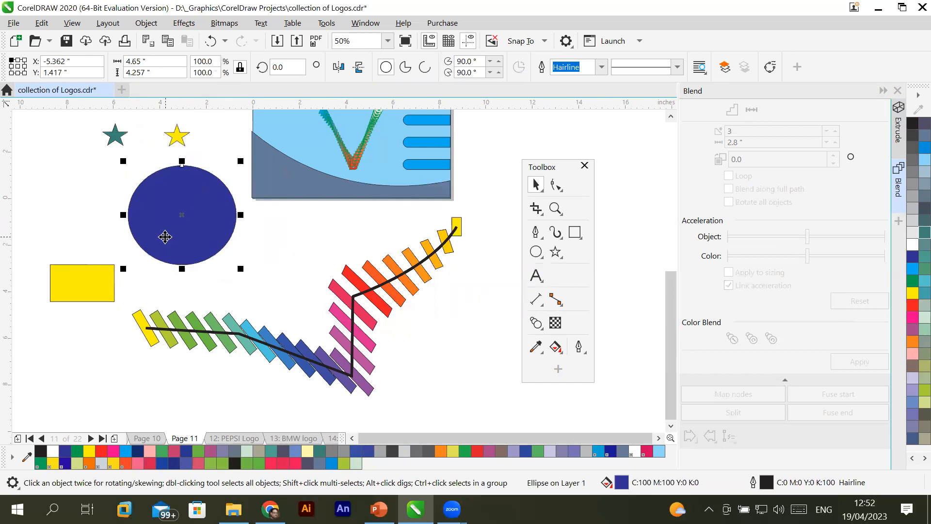
pyautogui.click(42, 23)
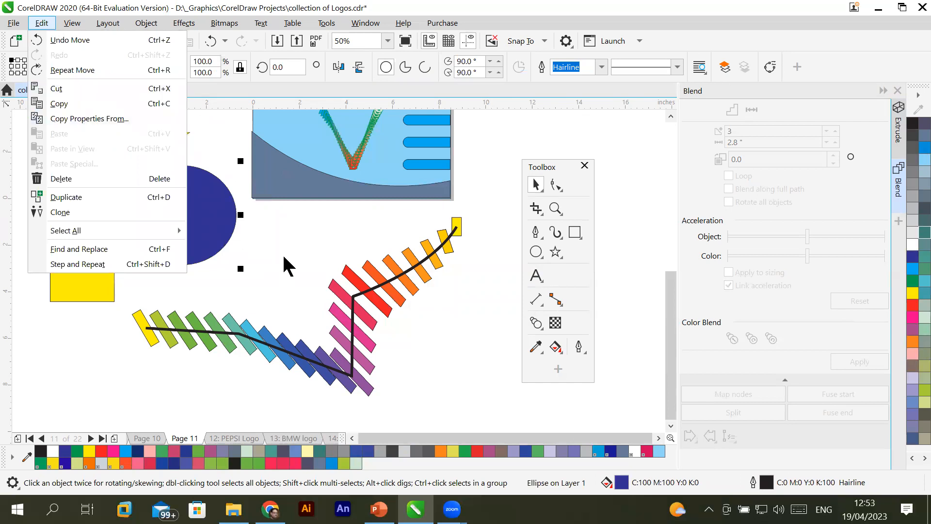
pyautogui.click(277, 271)
pyautogui.click(43, 23)
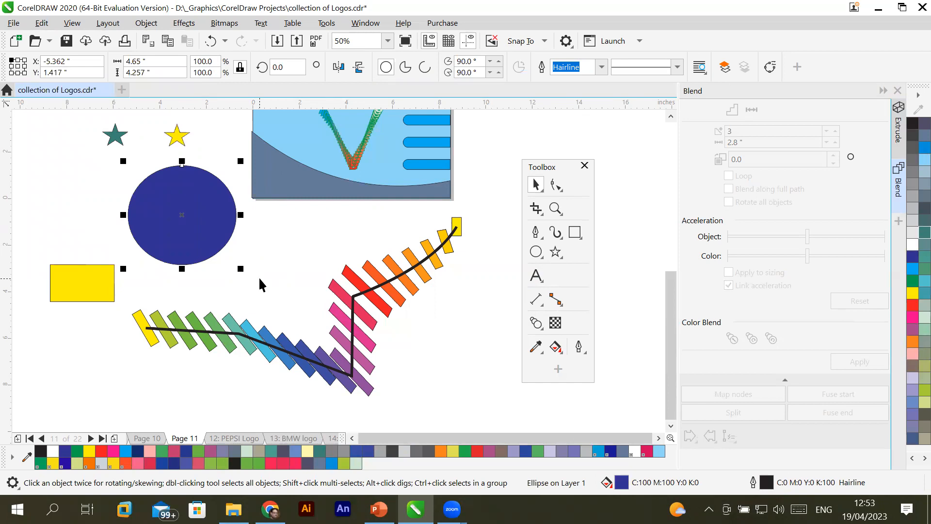
pyautogui.click(535, 324)
pyautogui.click(183, 24)
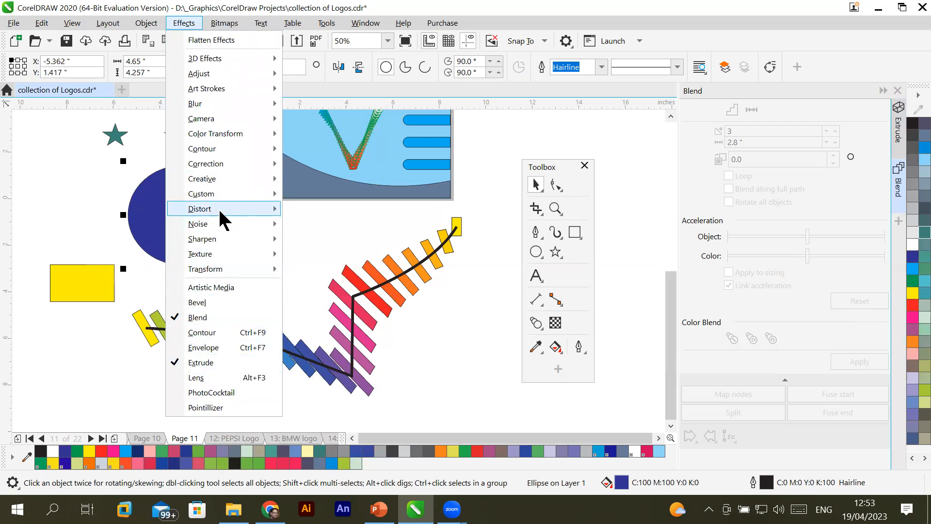
pyautogui.moveTo(221, 219)
pyautogui.moveTo(232, 180)
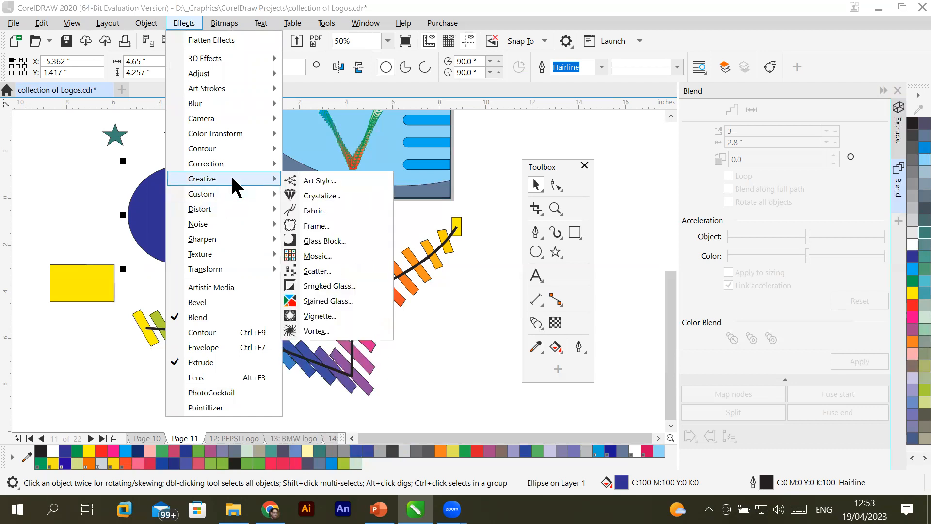
pyautogui.moveTo(255, 61)
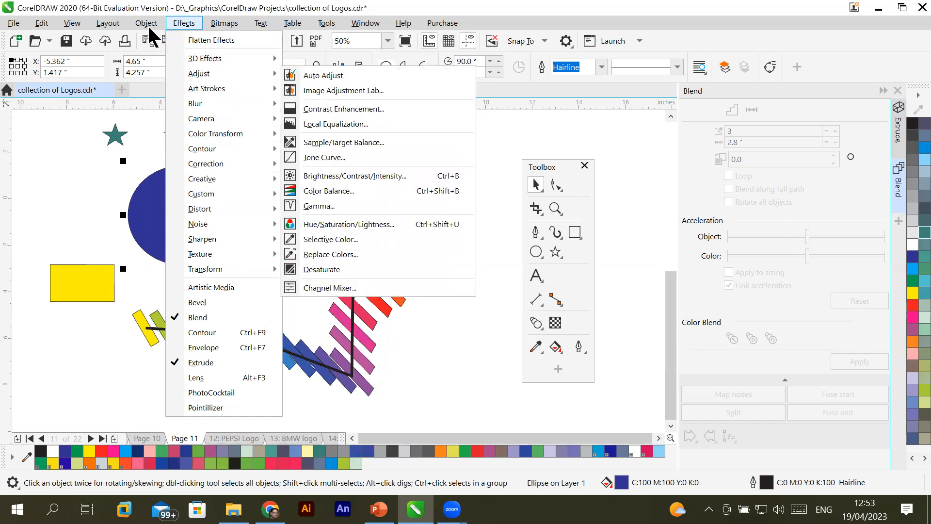
pyautogui.moveTo(140, 23)
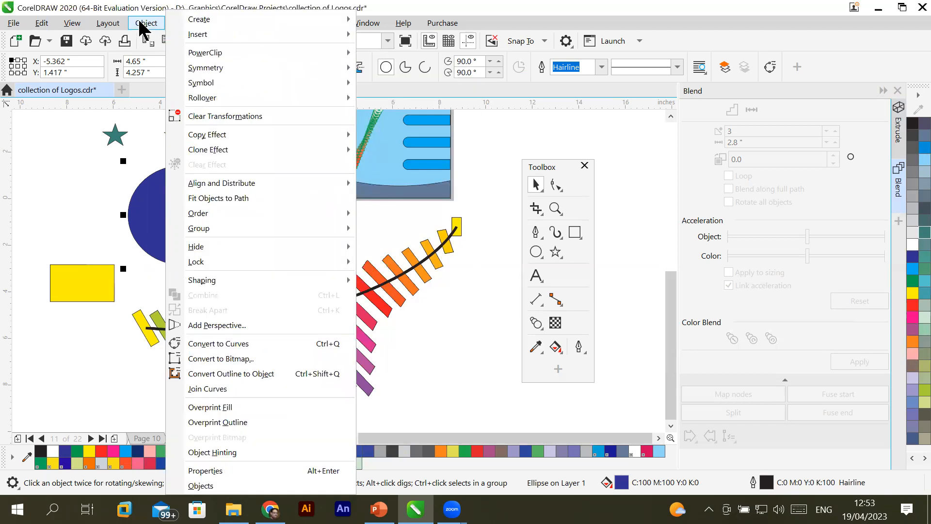
pyautogui.moveTo(254, 29)
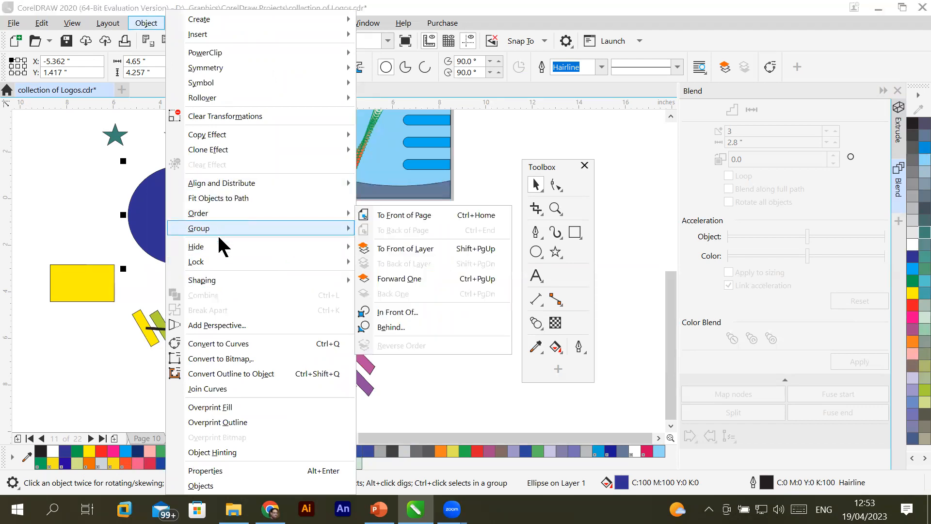
pyautogui.moveTo(214, 286)
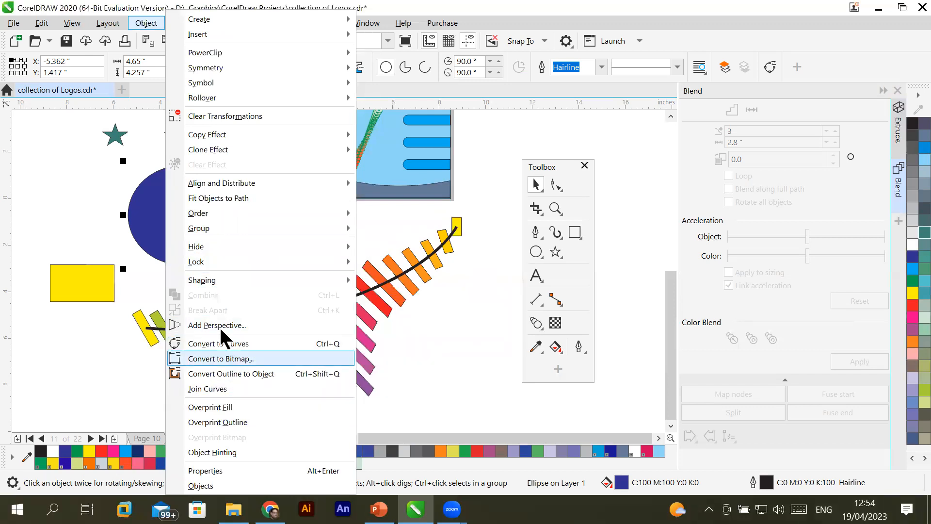
pyautogui.moveTo(107, 25)
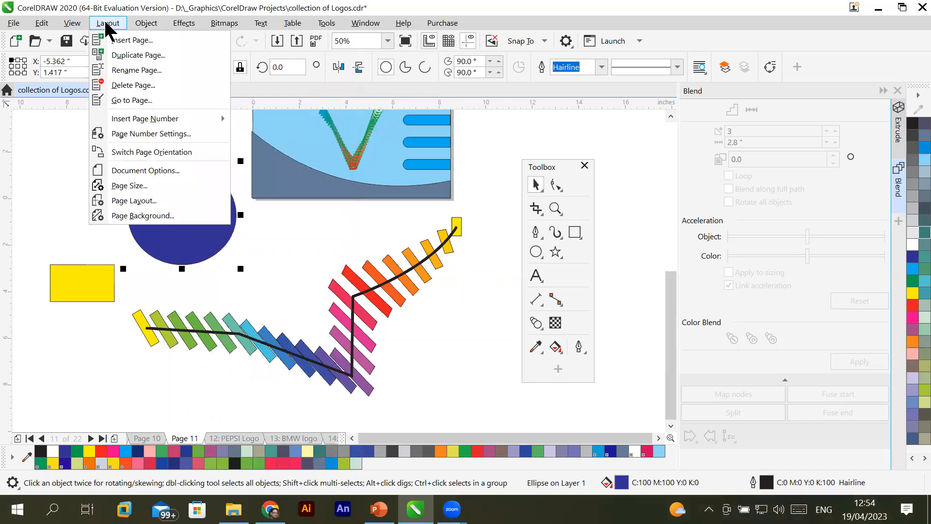
pyautogui.moveTo(68, 25)
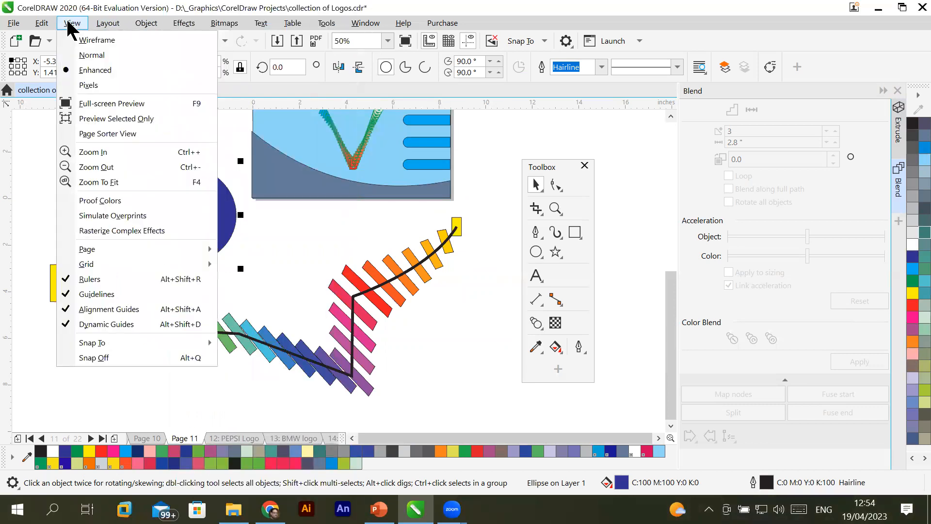
pyautogui.click(301, 259)
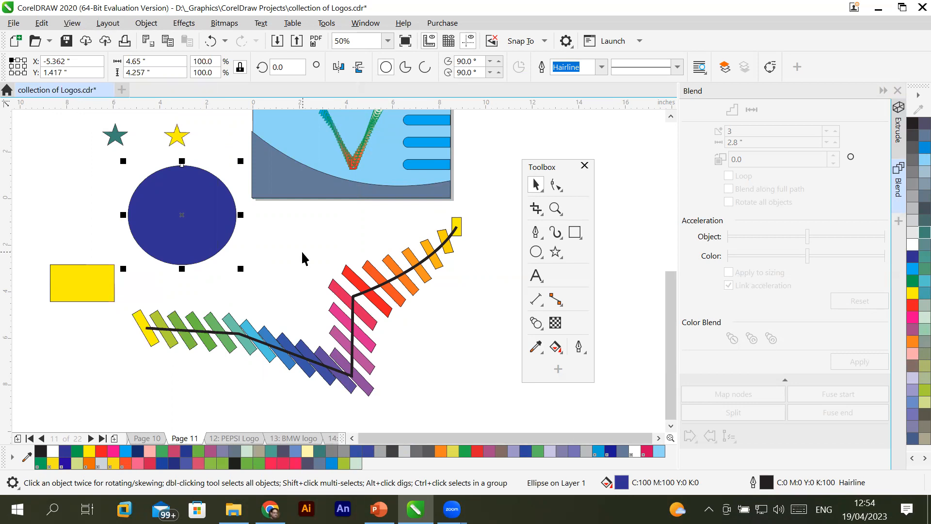
pyautogui.click(671, 116)
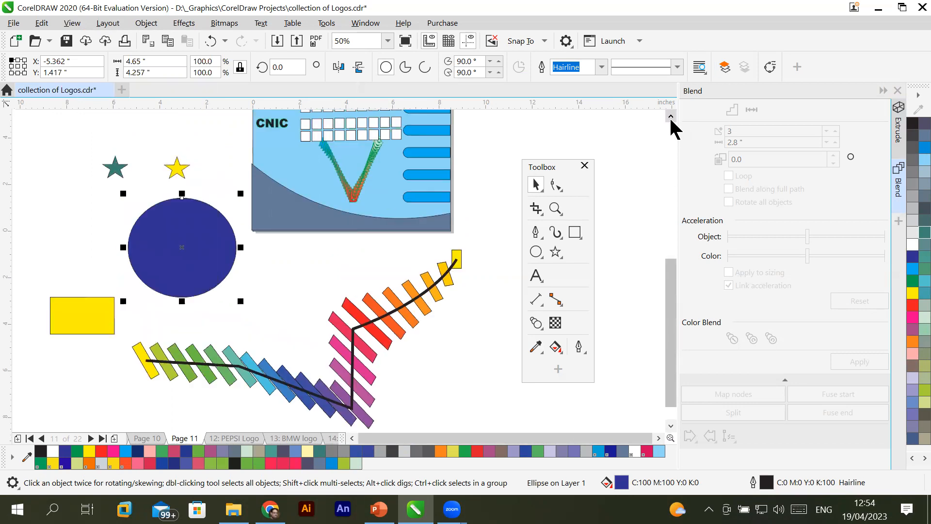
pyautogui.click(671, 116)
pyautogui.click(671, 117)
pyautogui.click(671, 117)
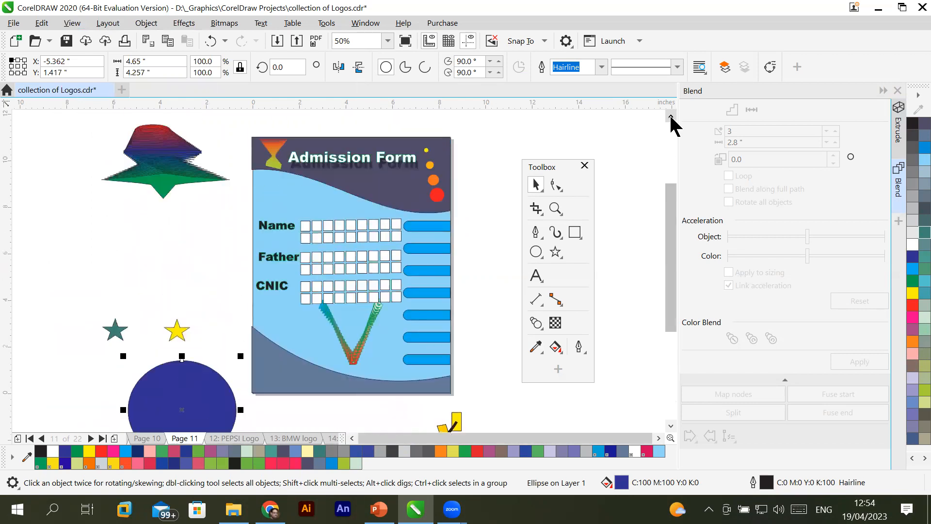